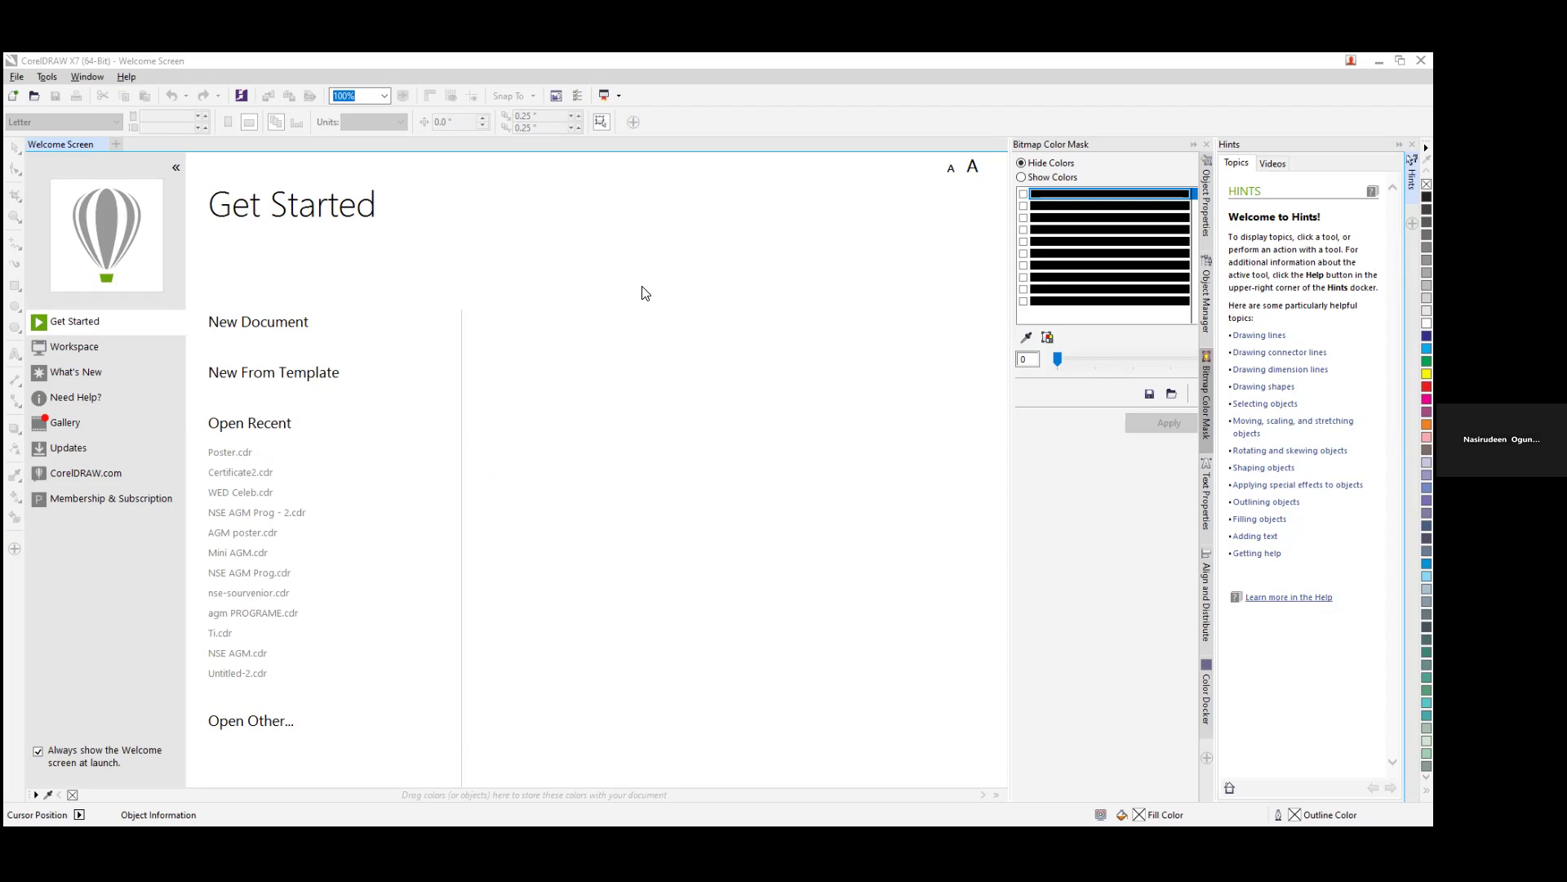
# Step: Switch to Chrome, search the web for "corel suite" and open the CorelDRAW Graphics Suite 2025 page
pyautogui.hotkey('alt', 'Tab')
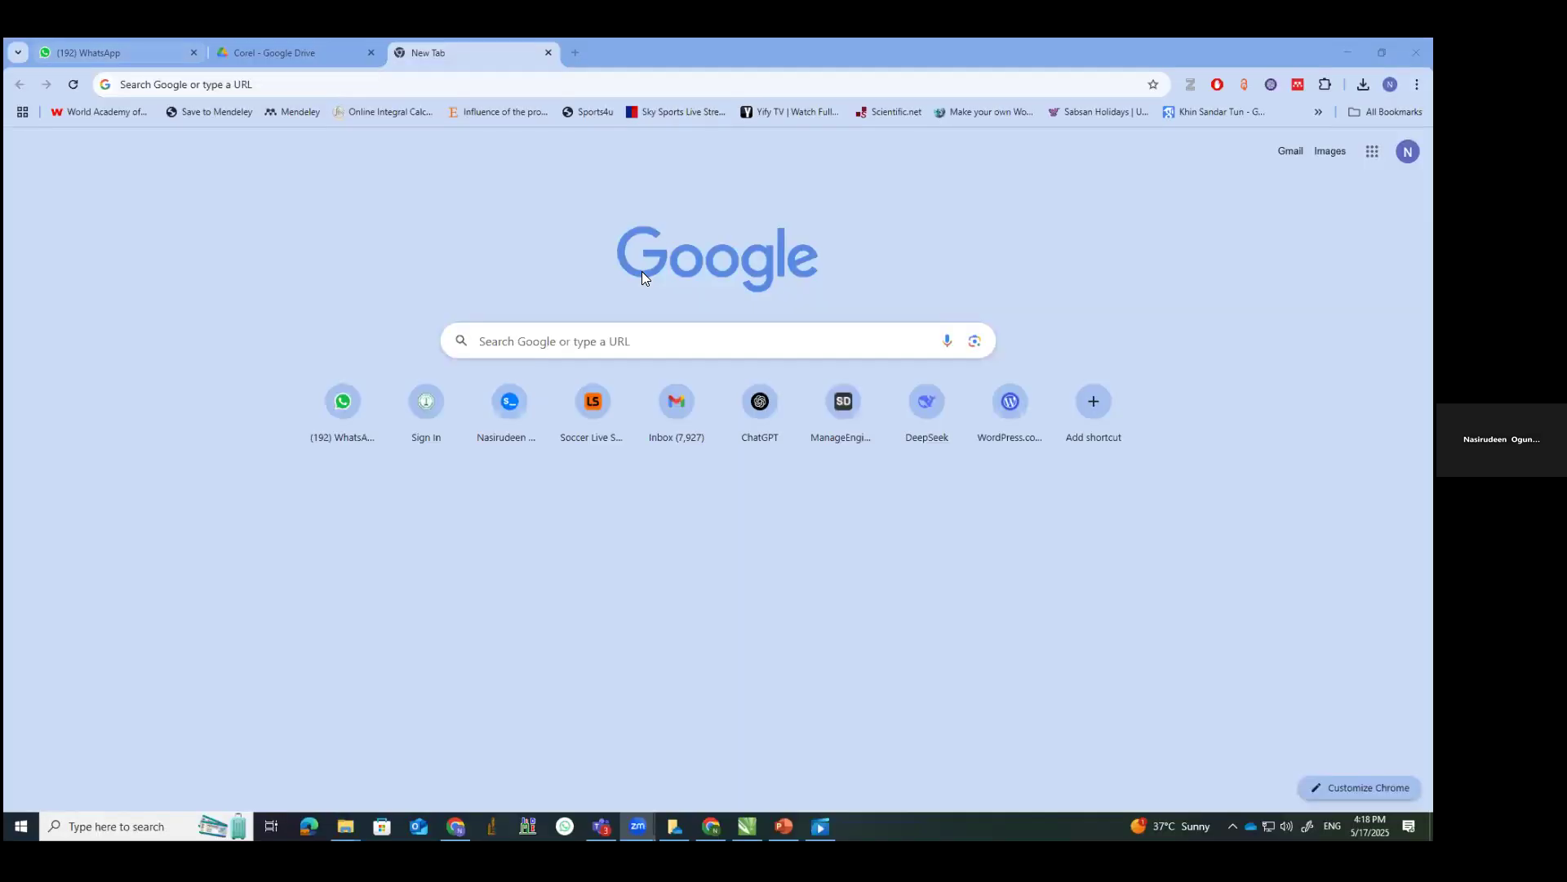
pyautogui.click(241, 85)
pyautogui.write('coe')
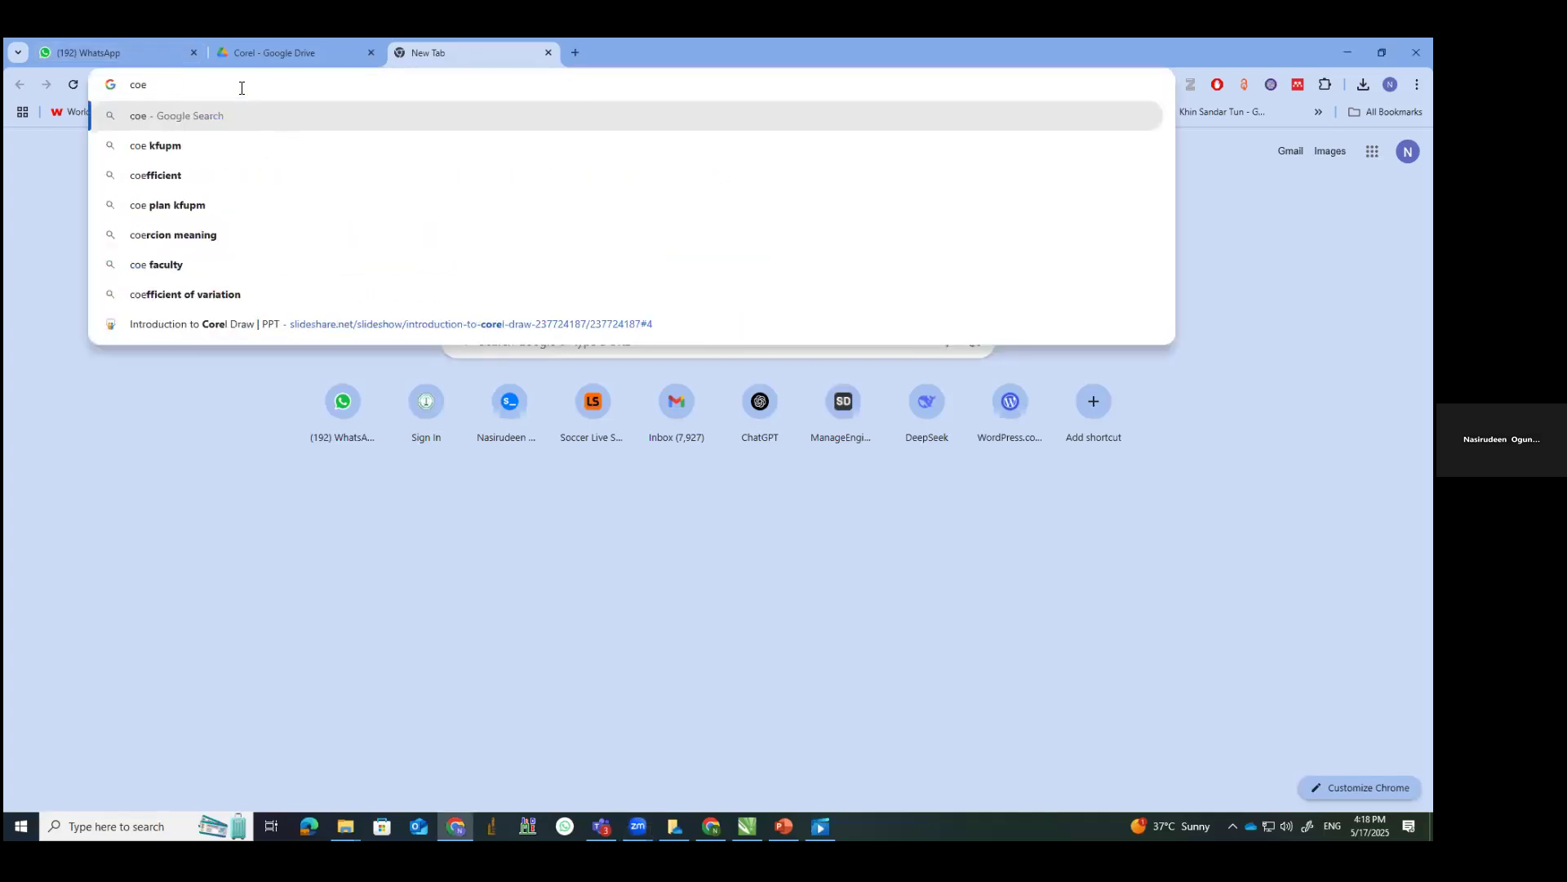
pyautogui.press('BackSpace')
pyautogui.write('rel')
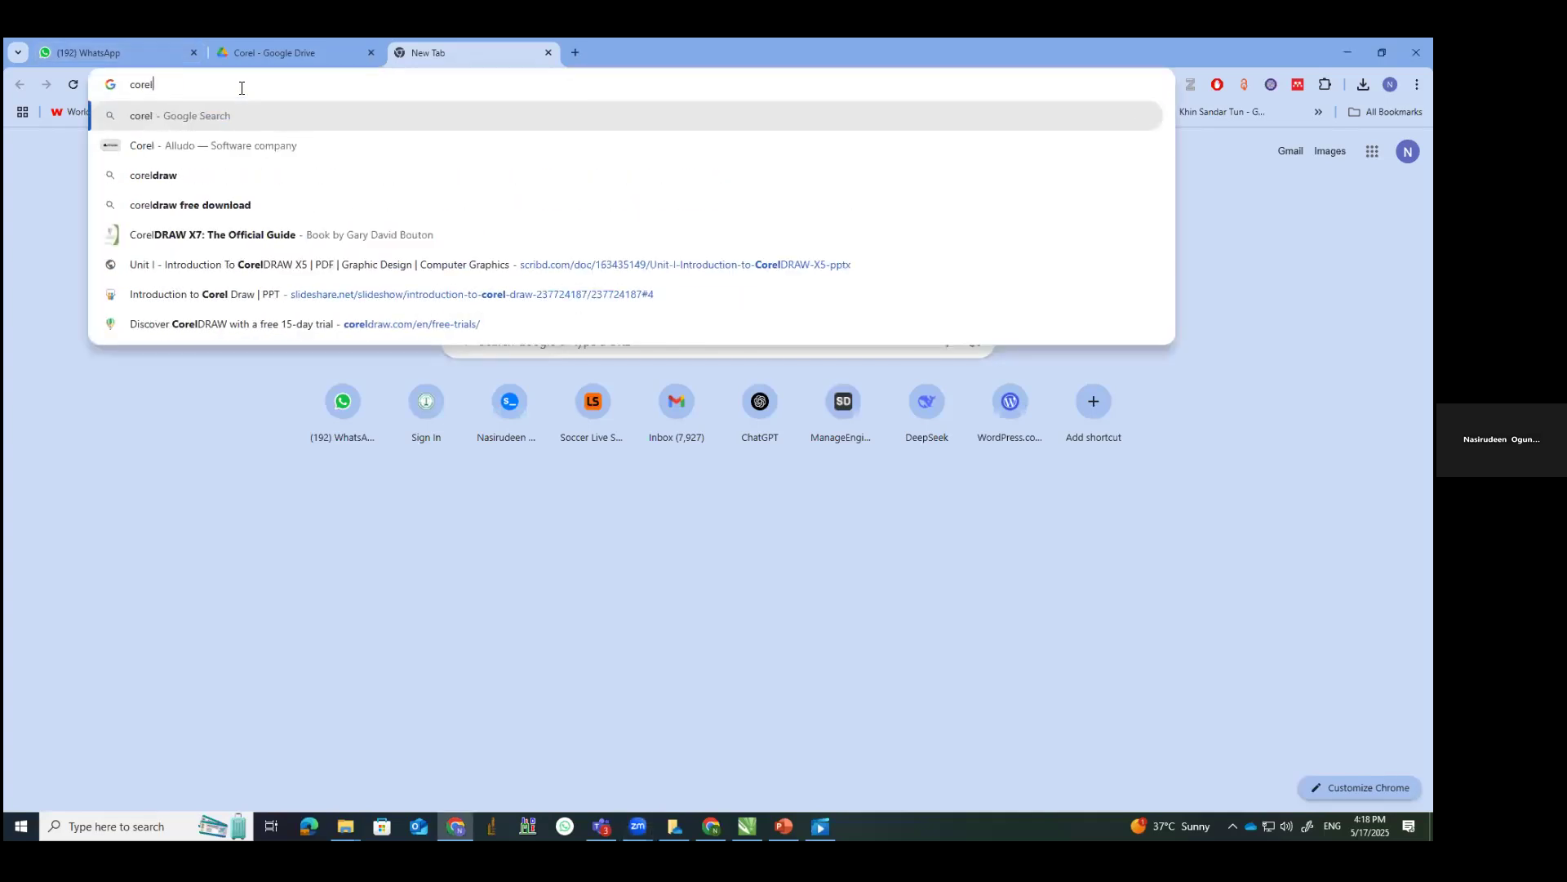
pyautogui.write(' suite')
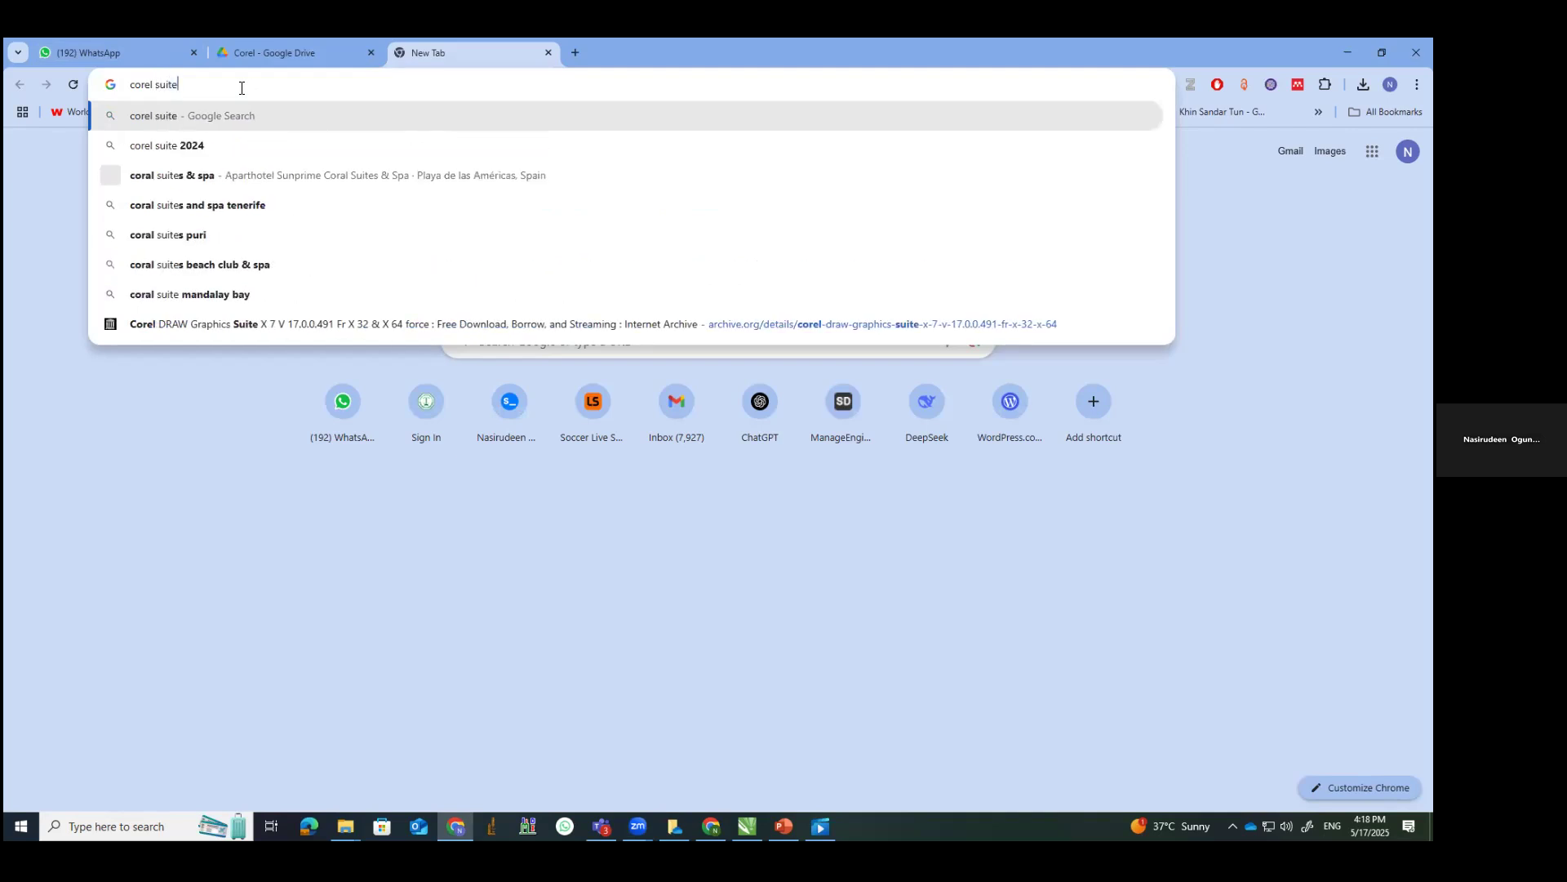
pyautogui.press('Return')
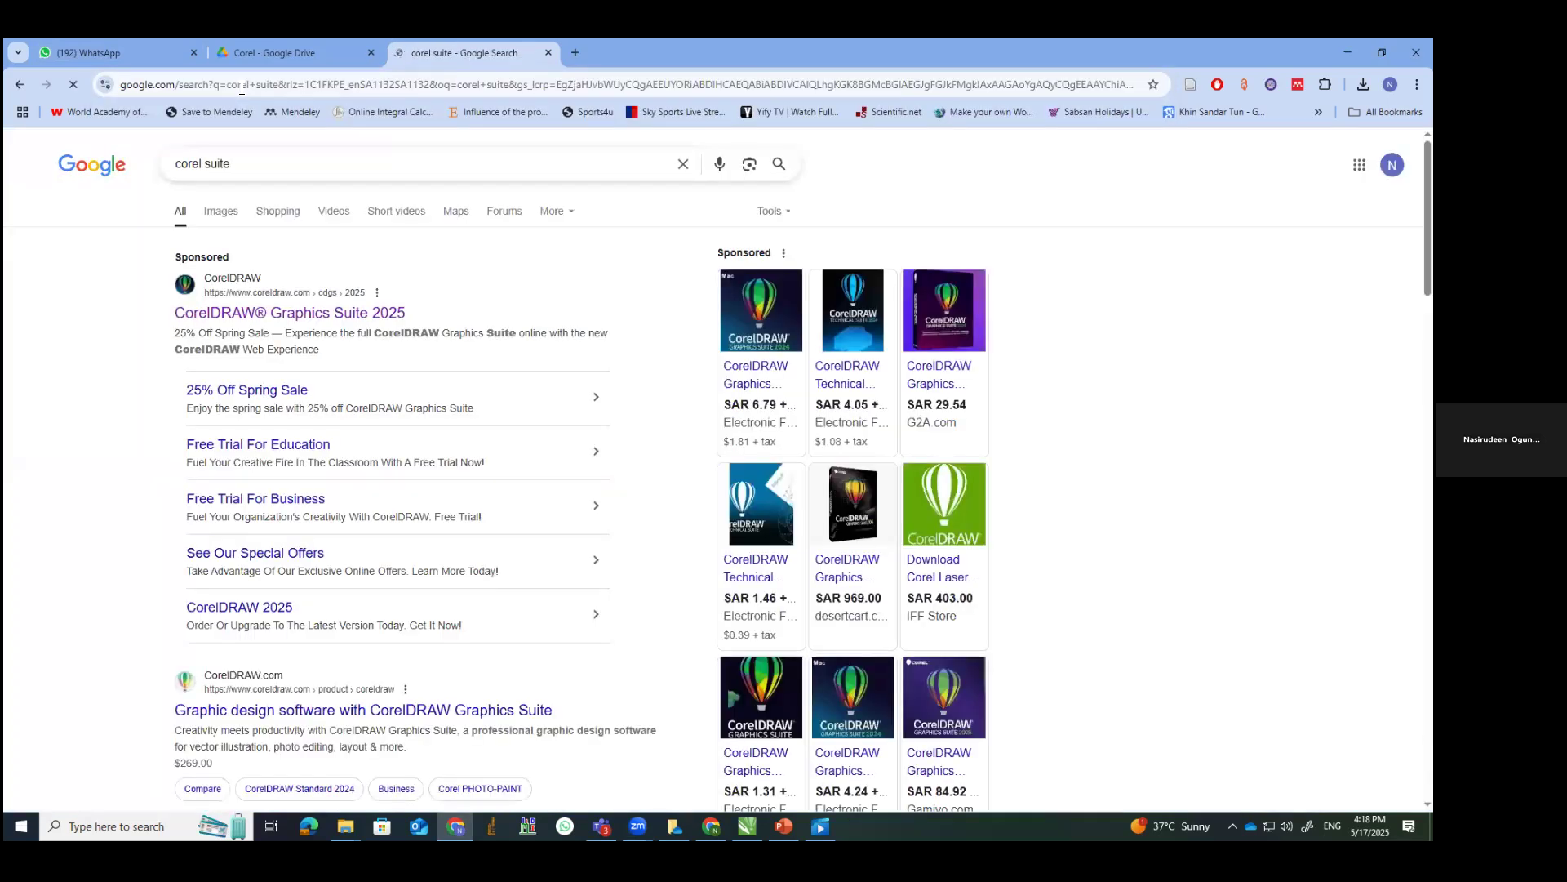
pyautogui.click(325, 323)
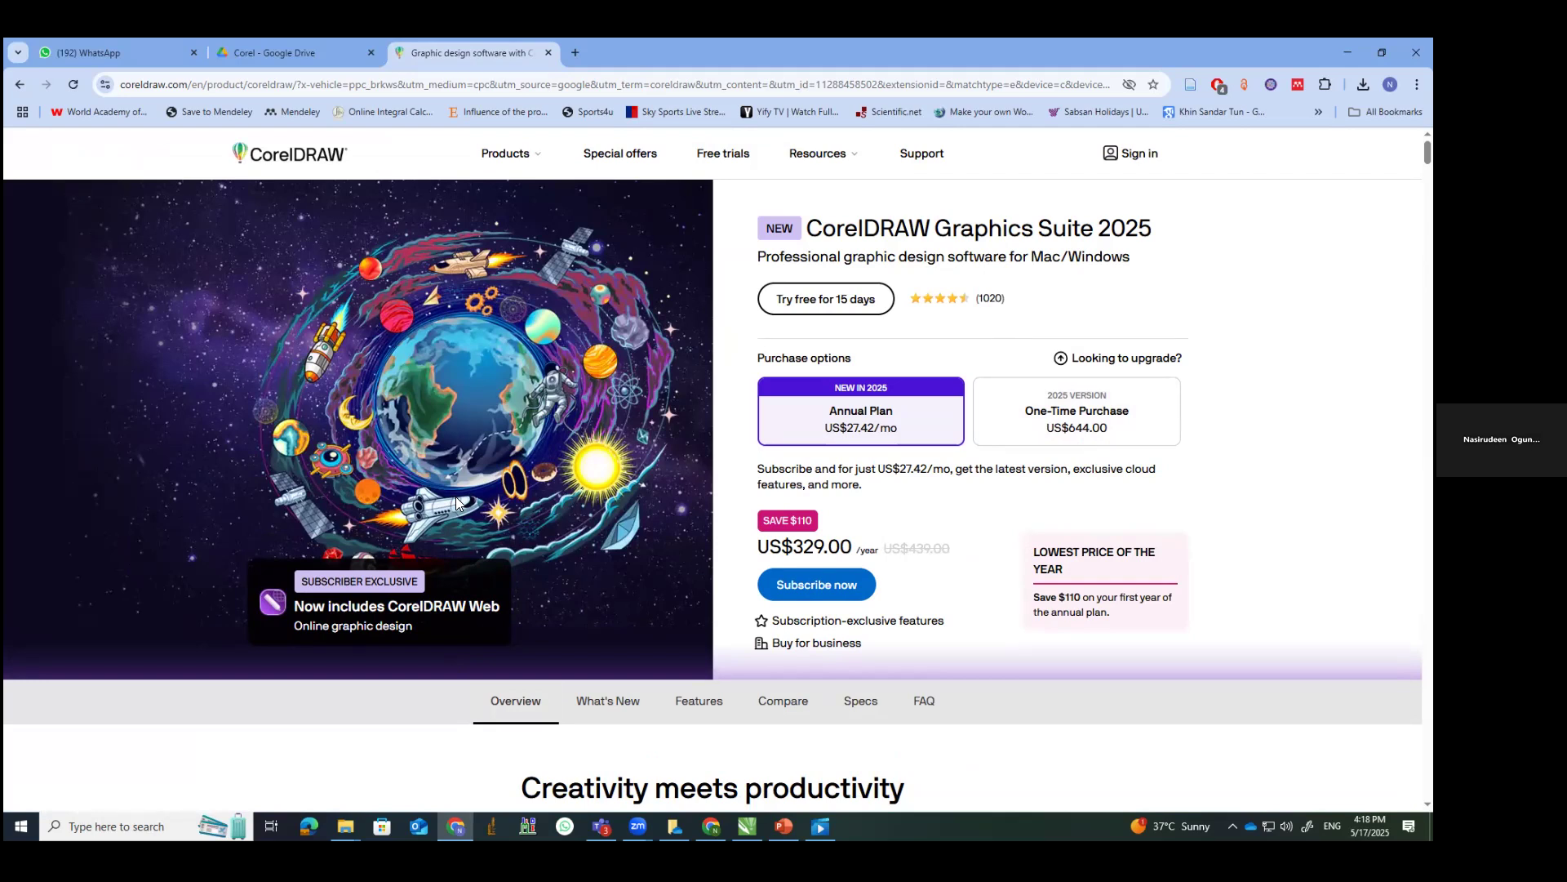
# Step: Examine the product page's purchase options, overview and the list of tools included in the suite
pyautogui.scroll(-1, 712, 333)
pyautogui.scroll(2, 702, 351)
pyautogui.scroll(-2, 681, 392)
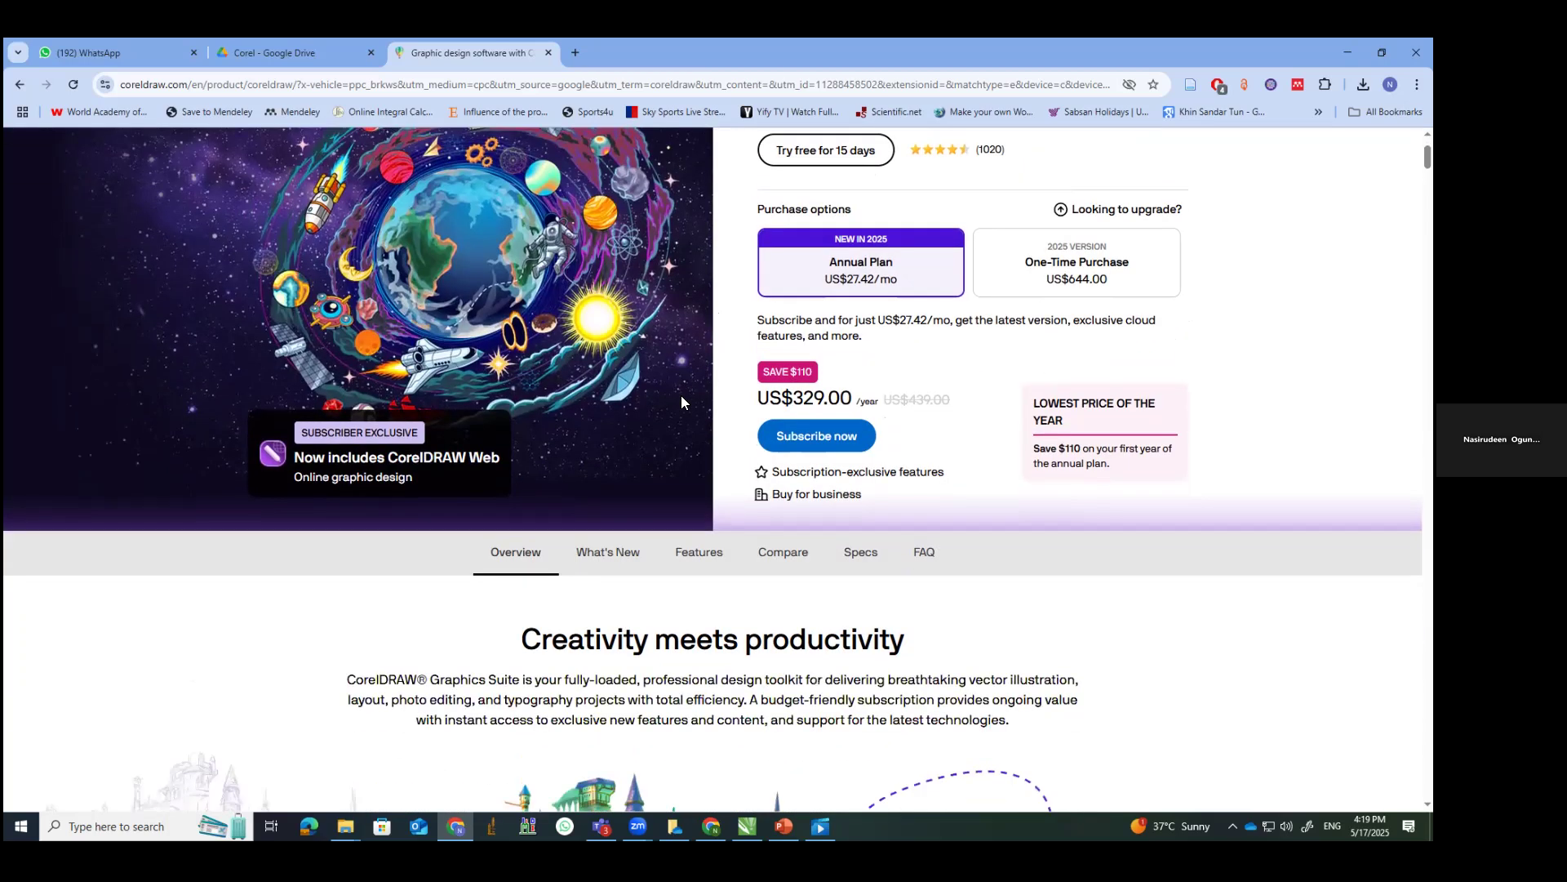
pyautogui.scroll(-5, 680, 395)
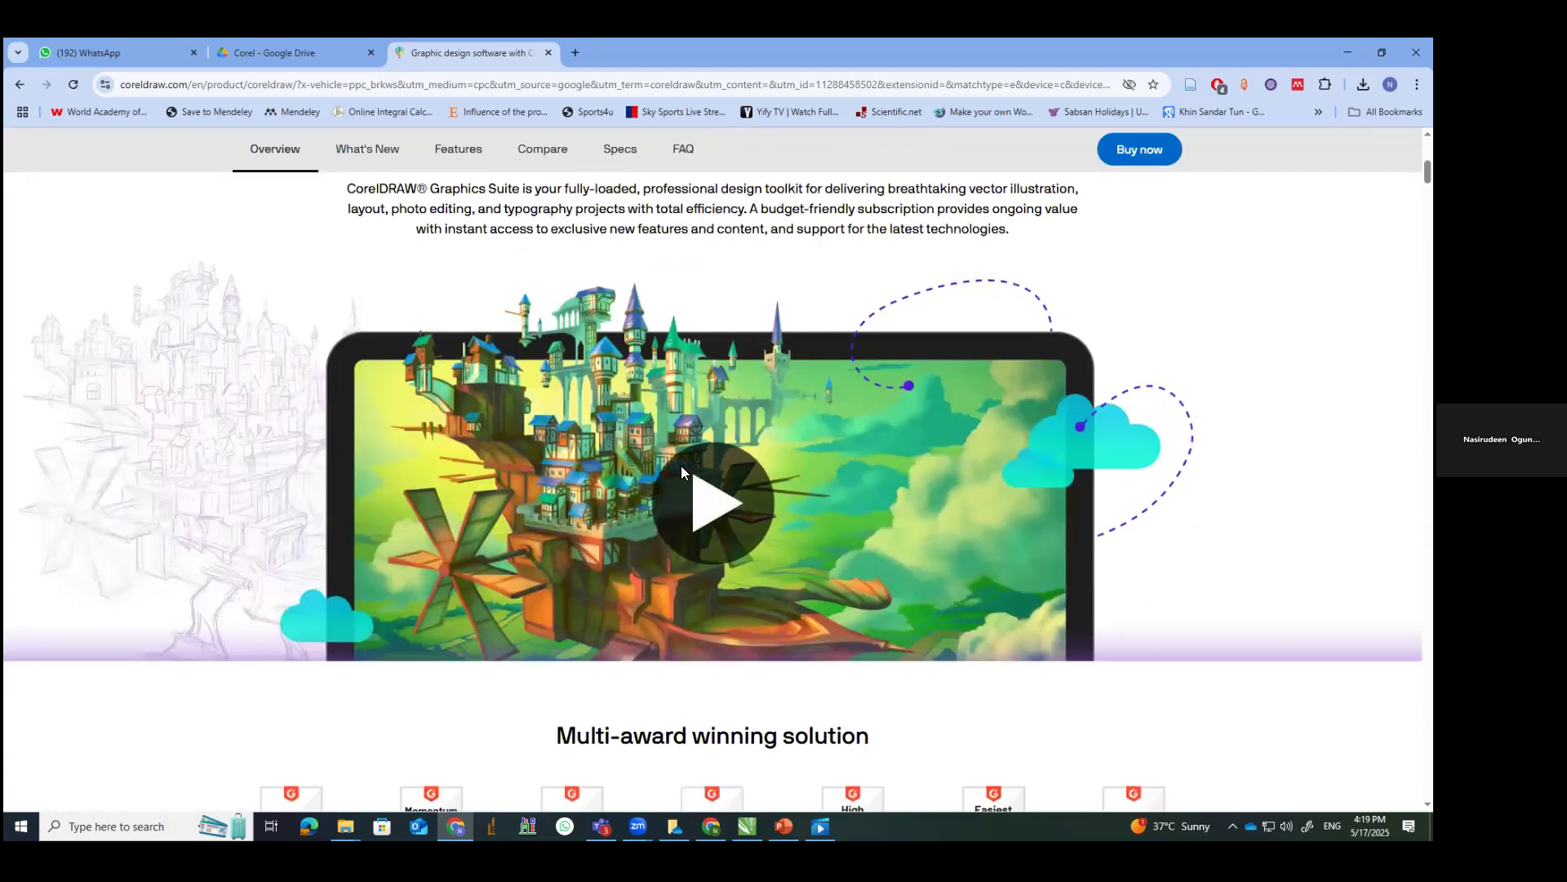
pyautogui.scroll(-4, 681, 465)
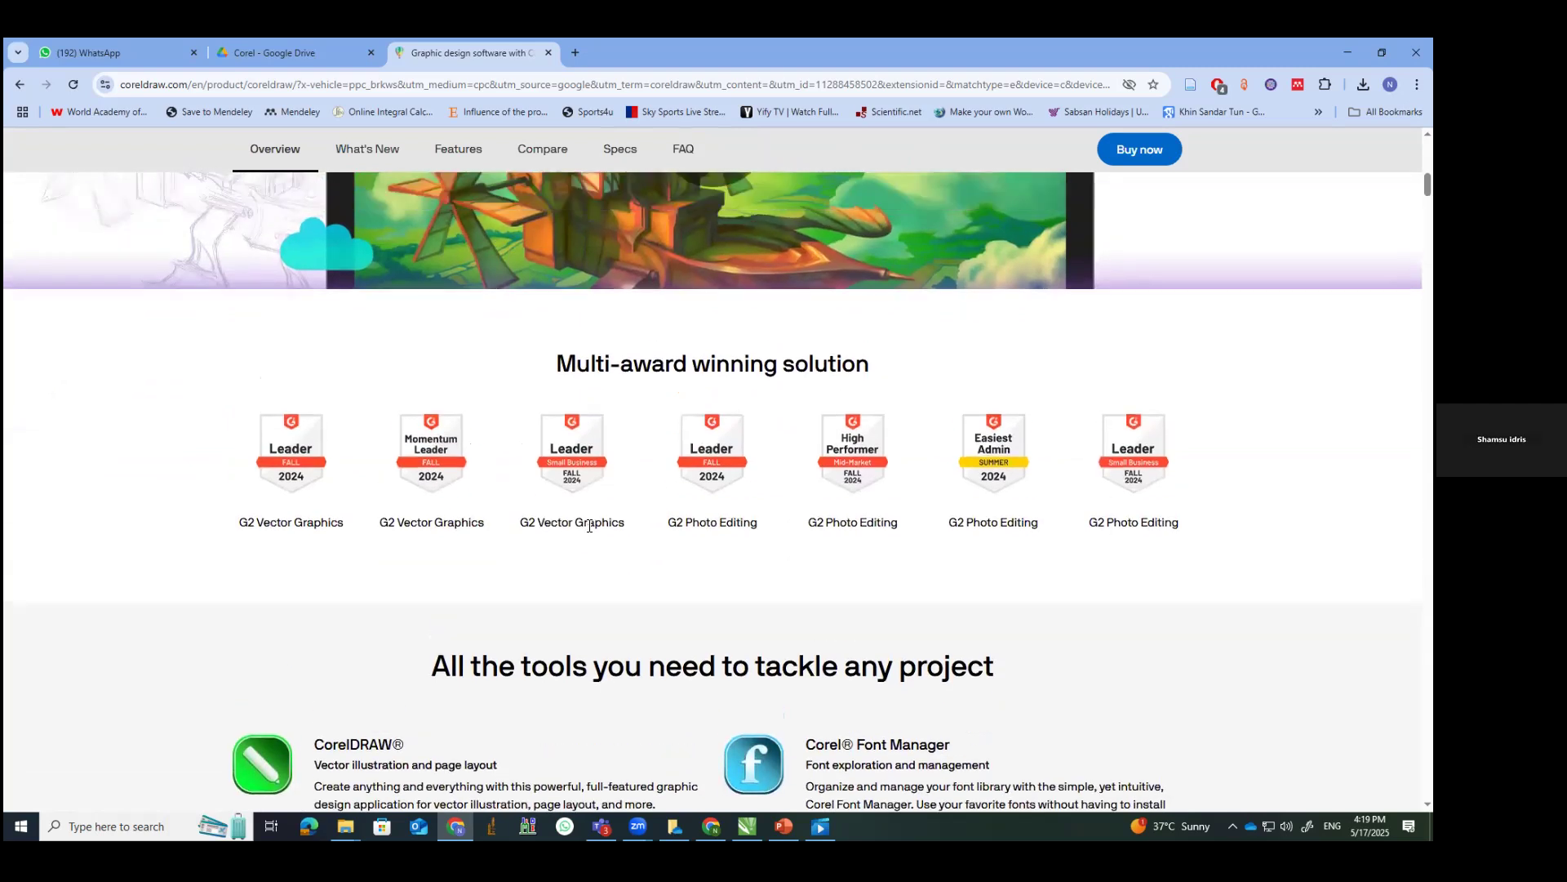
pyautogui.scroll(-6, 590, 526)
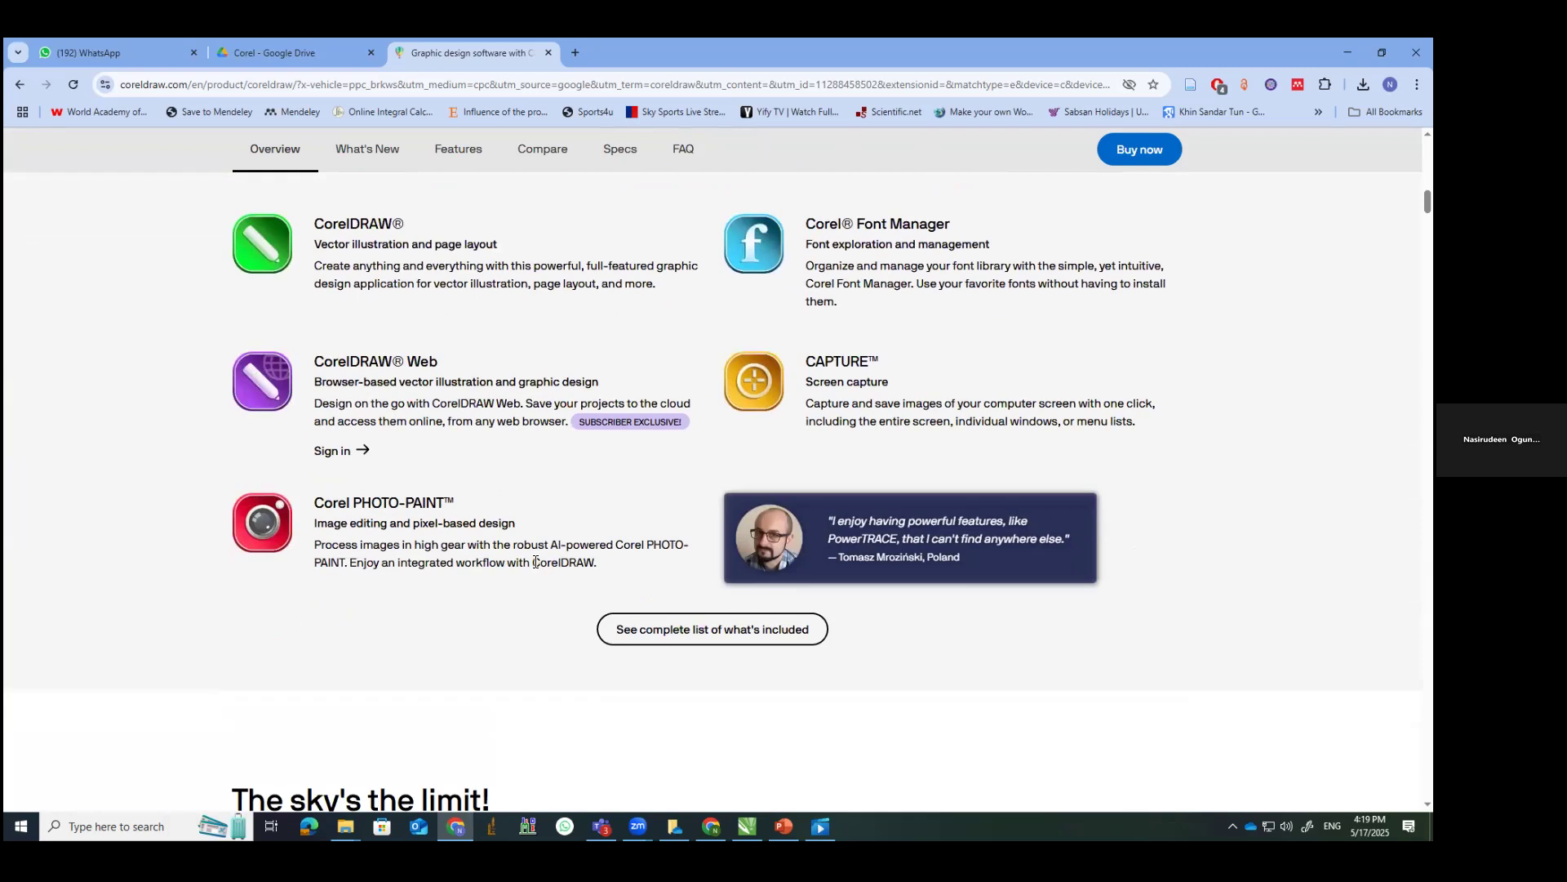
pyautogui.scroll(1, 534, 562)
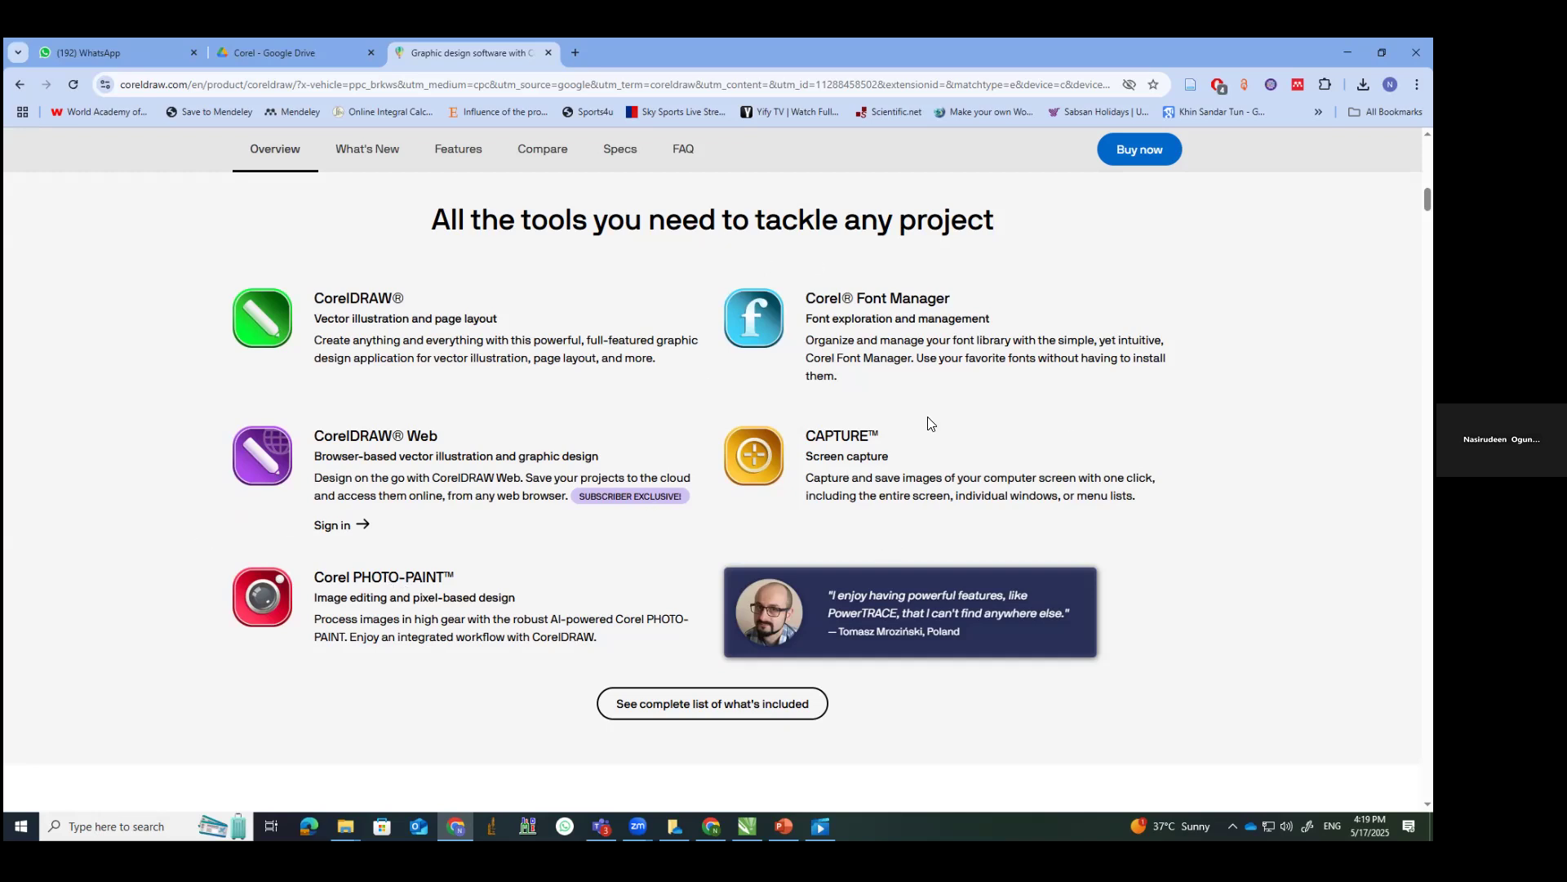
pyautogui.scroll(-2, 828, 527)
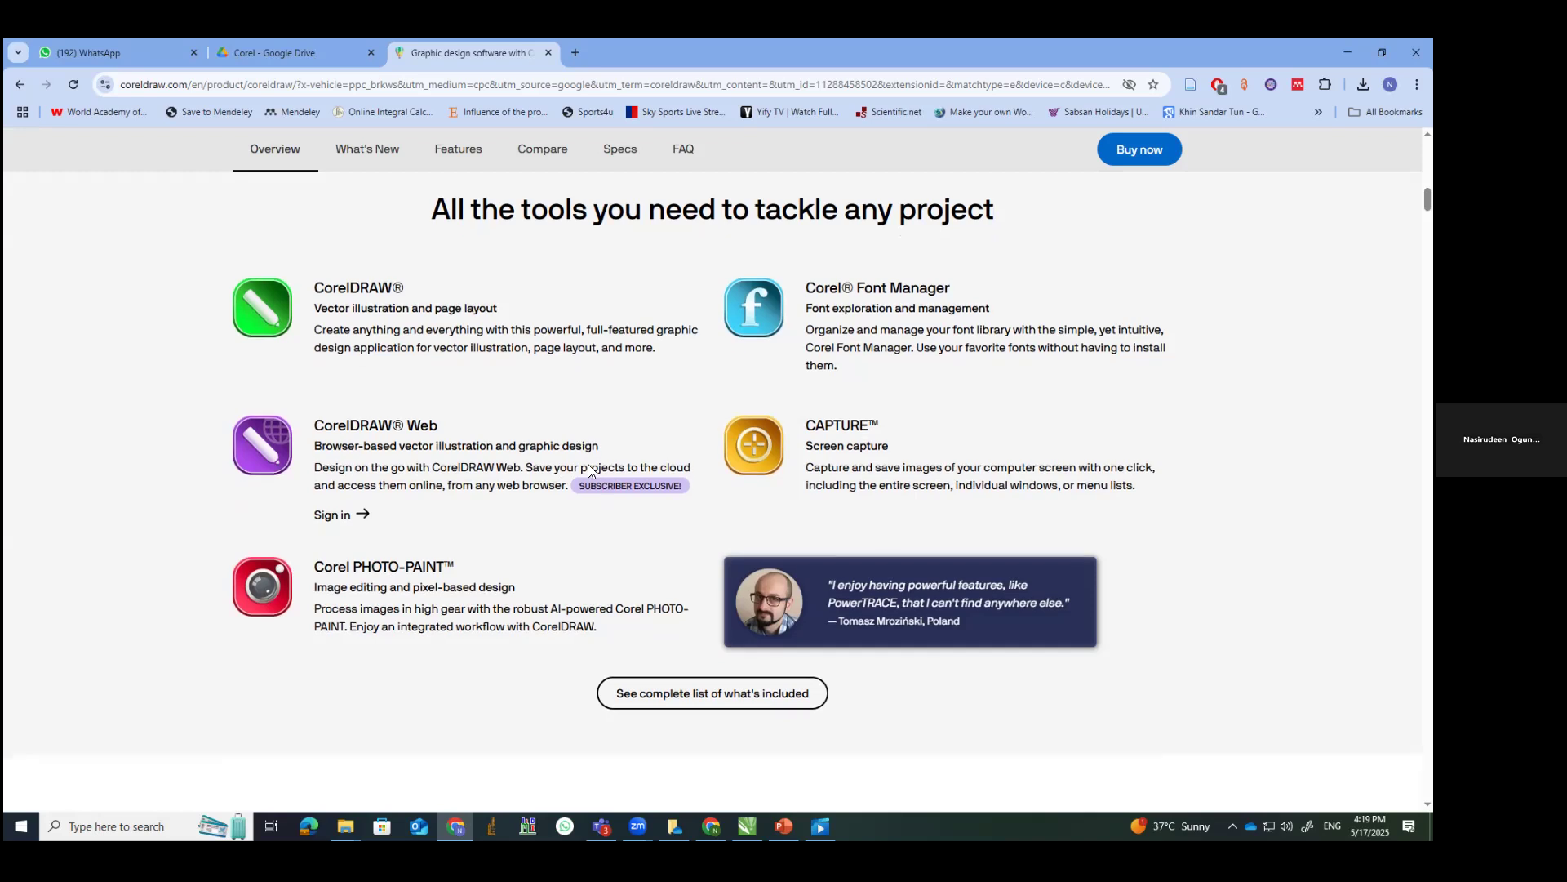
pyautogui.scroll(4, 610, 382)
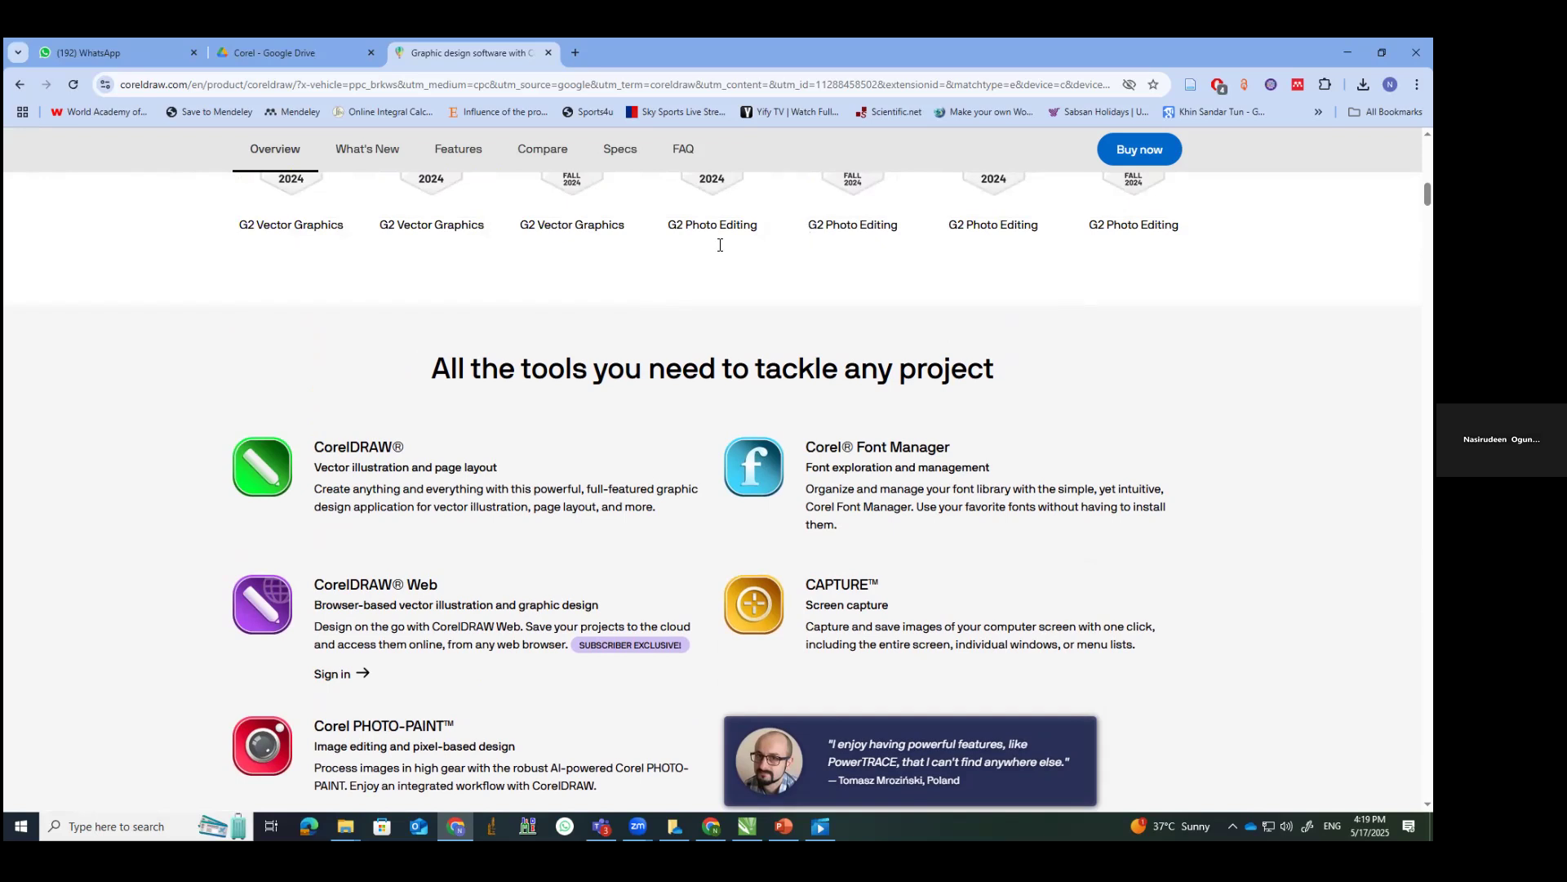
pyautogui.scroll(5, 871, 339)
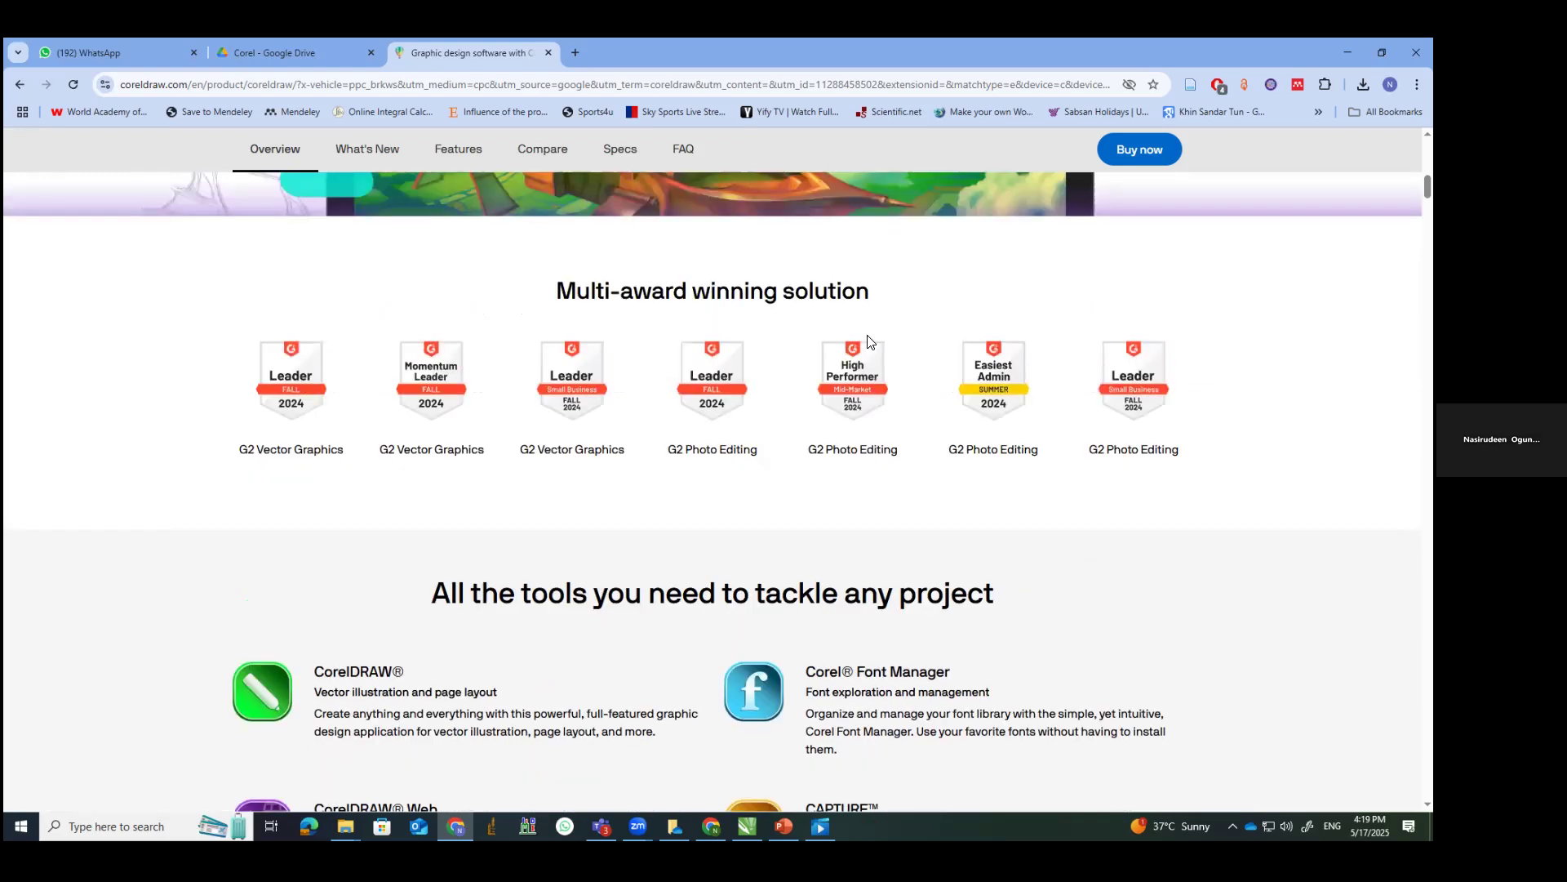
pyautogui.scroll(-7, 531, 433)
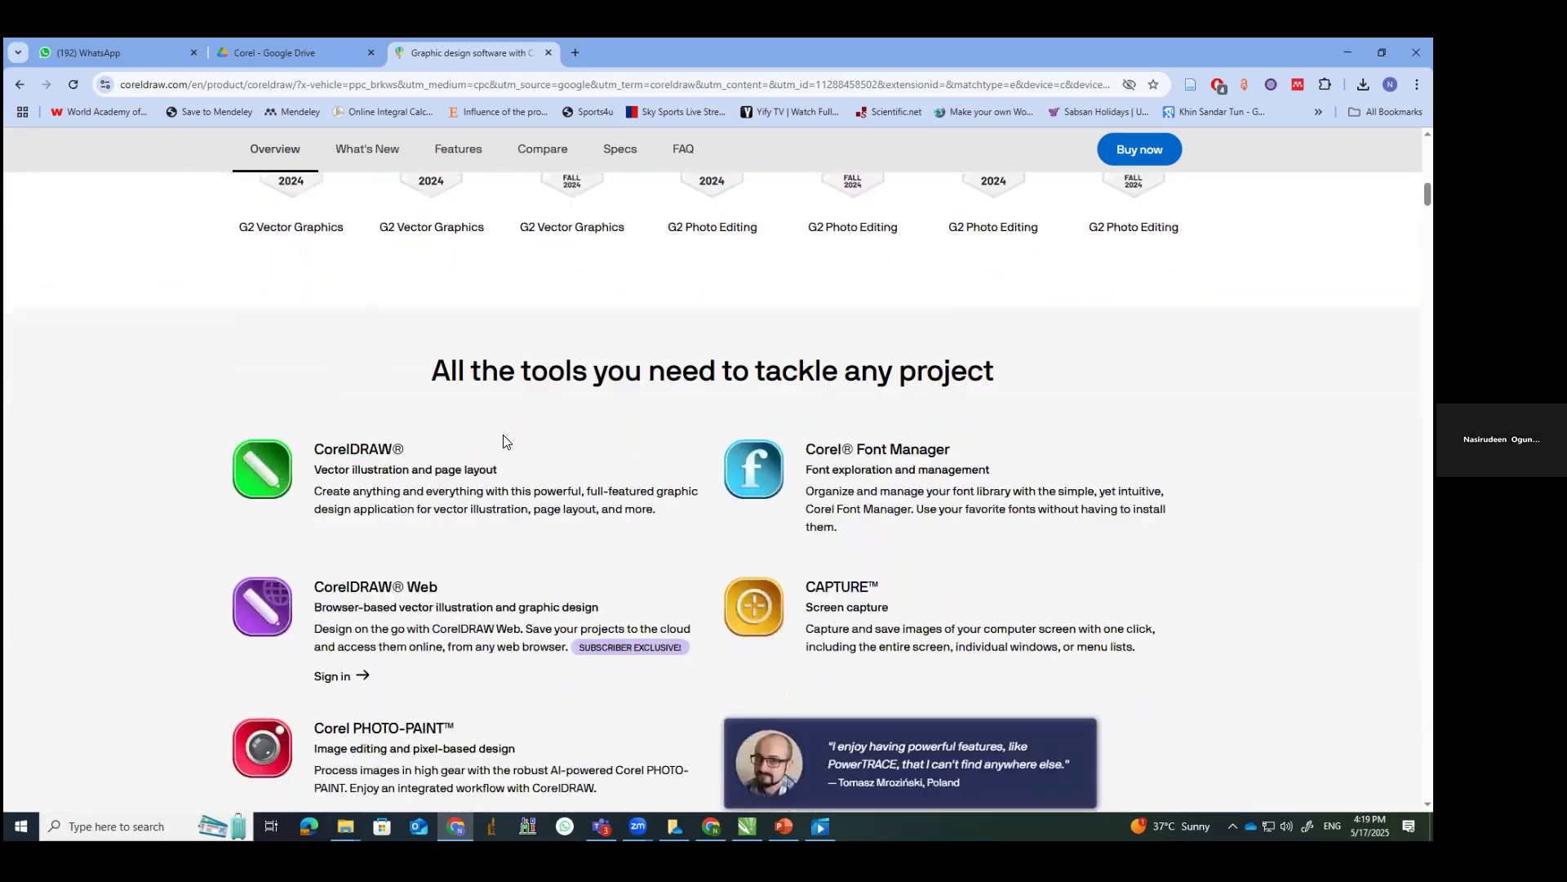
pyautogui.scroll(10, 708, 372)
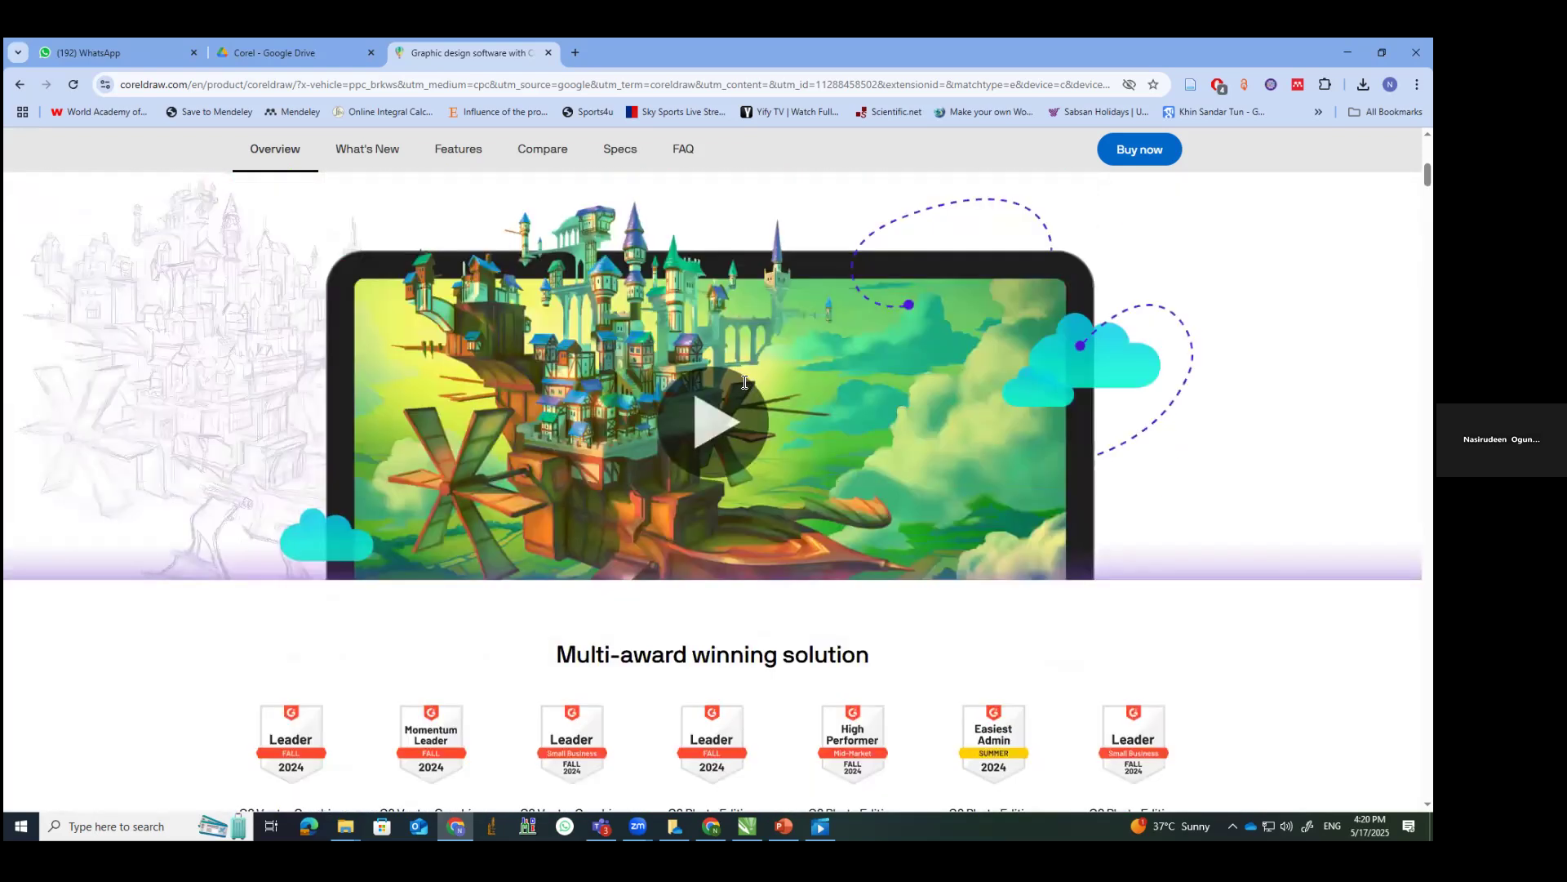
pyautogui.scroll(4, 1116, 319)
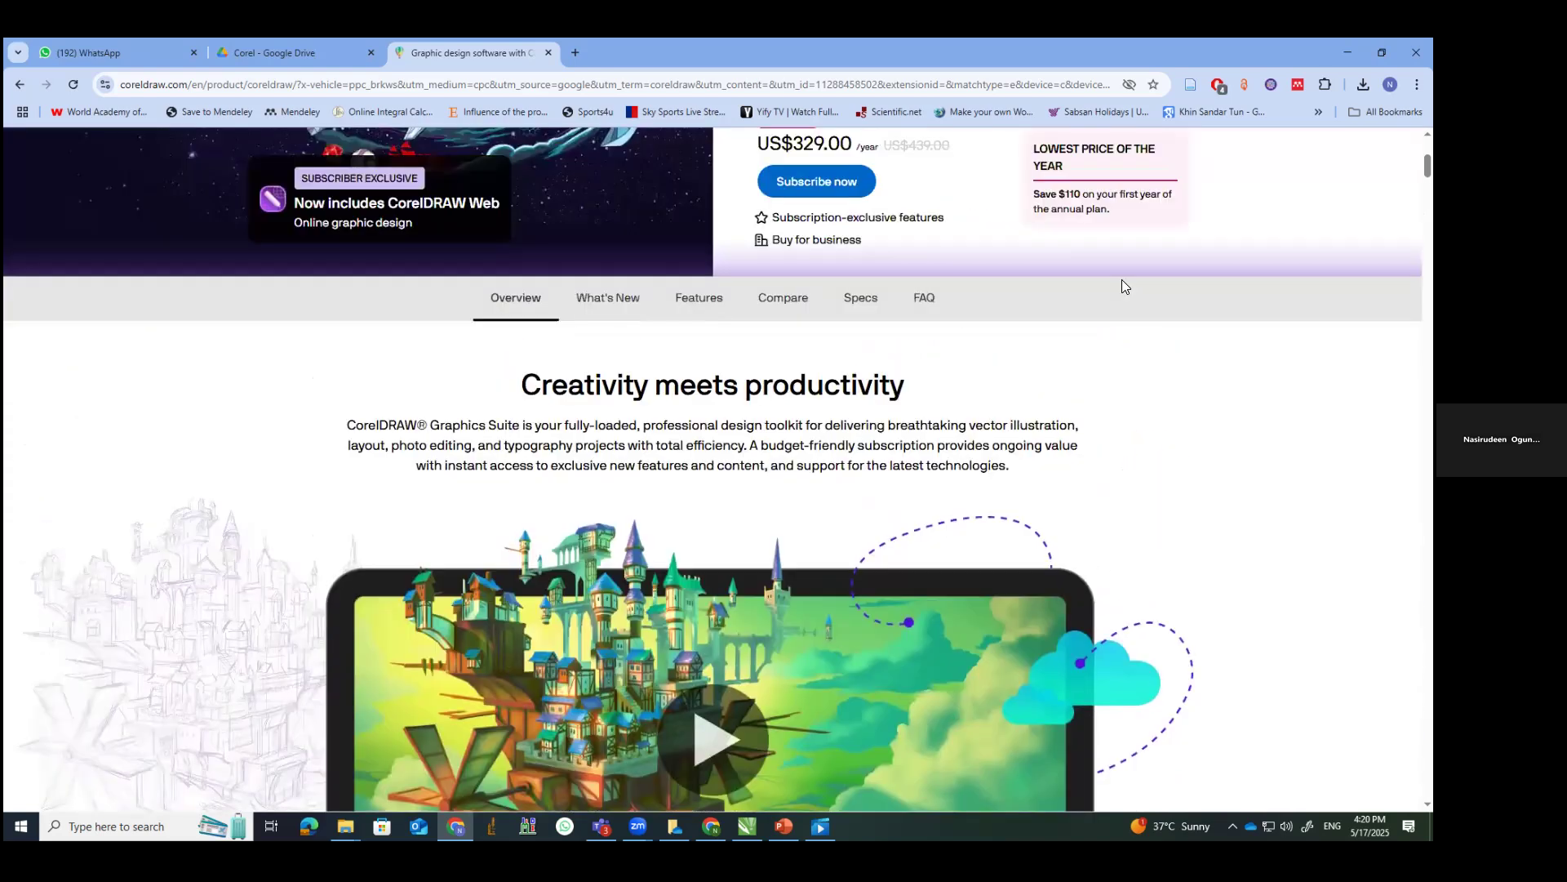
pyautogui.scroll(1, 1045, 281)
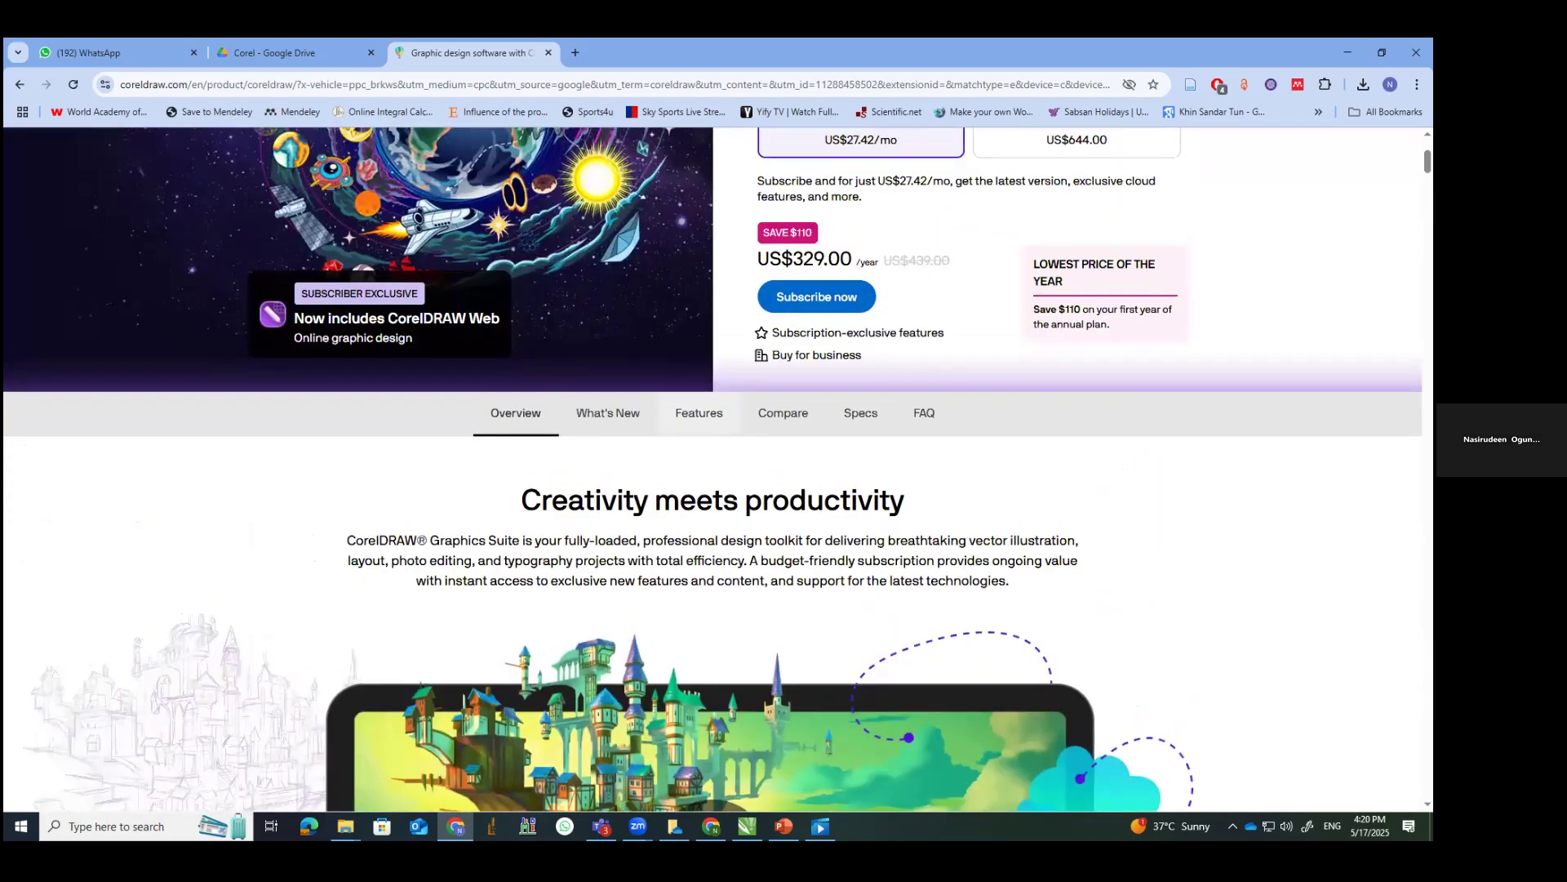
pyautogui.scroll(3, 712, 470)
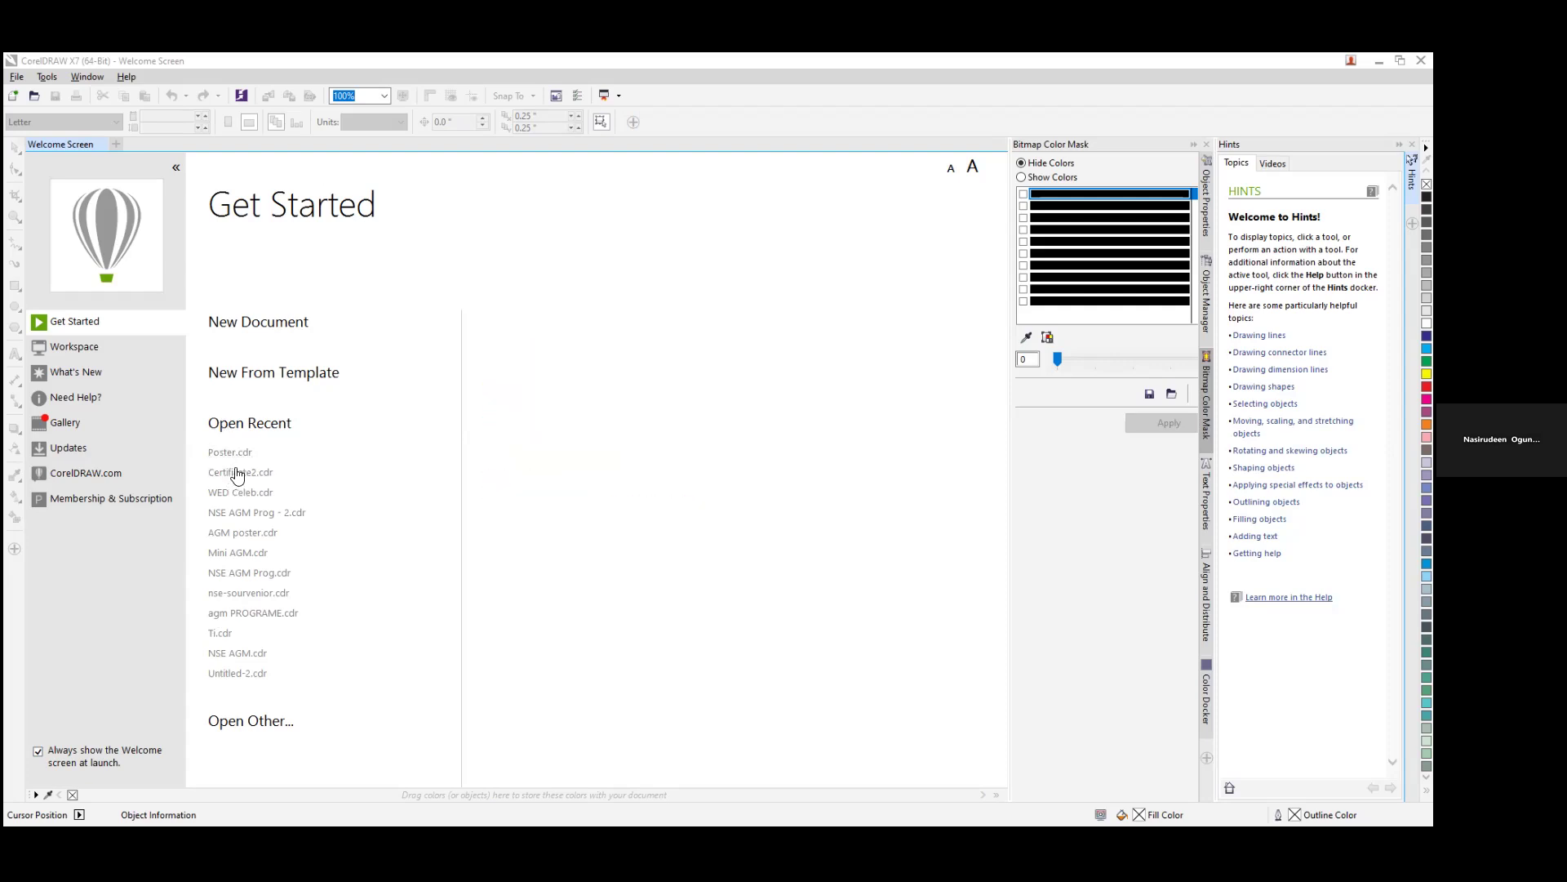
# Step: Start a new document in CorelDRAW with the A4 page size and the name NEW TRAINING
pyautogui.moveTo(246, 497)
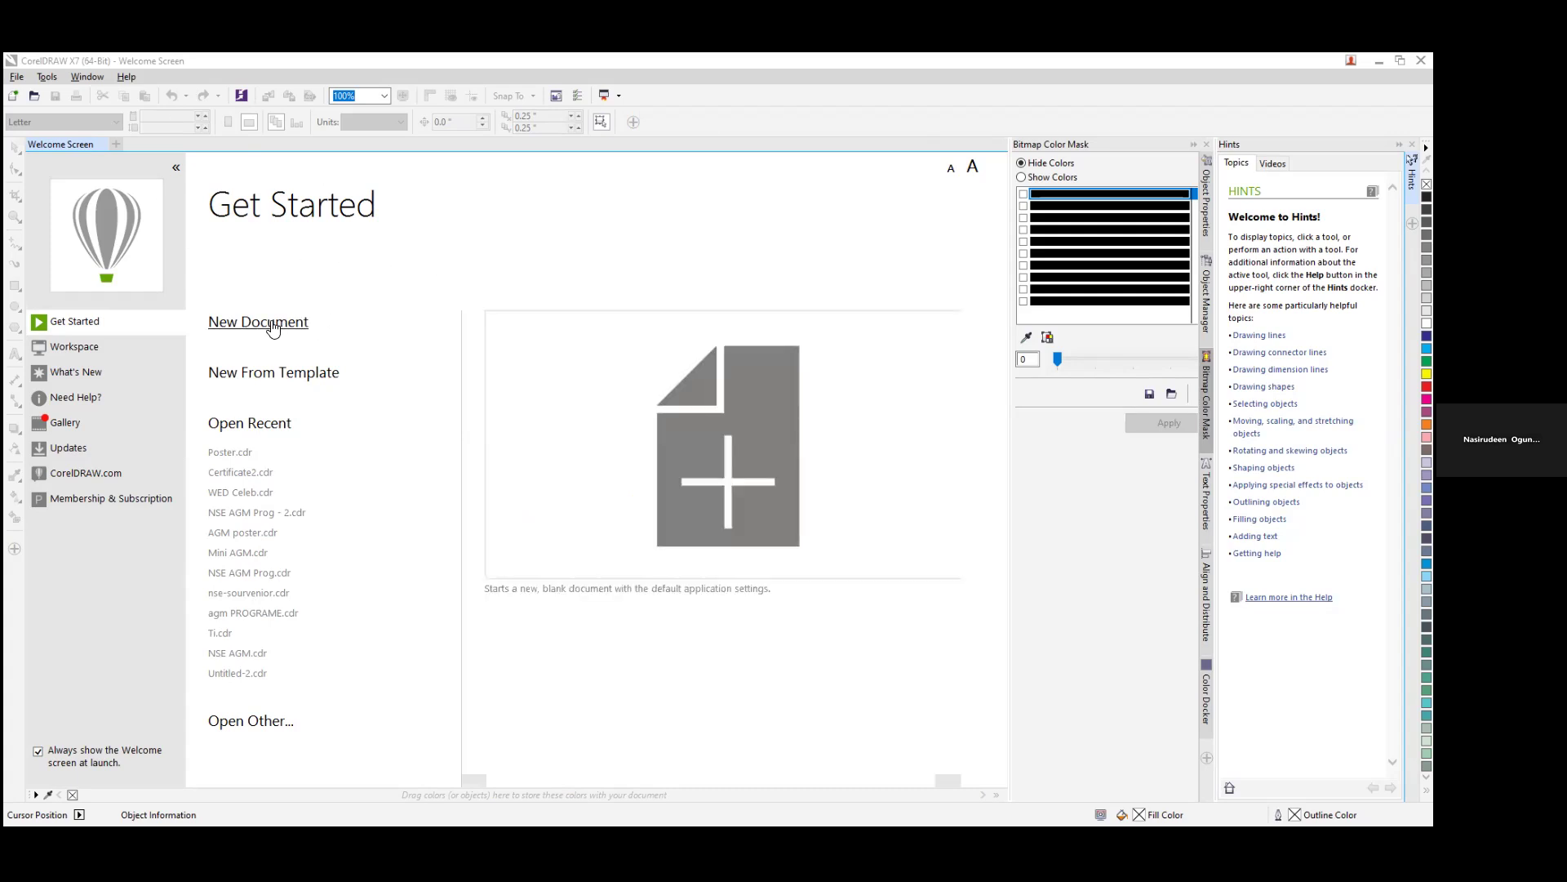
pyautogui.click(273, 328)
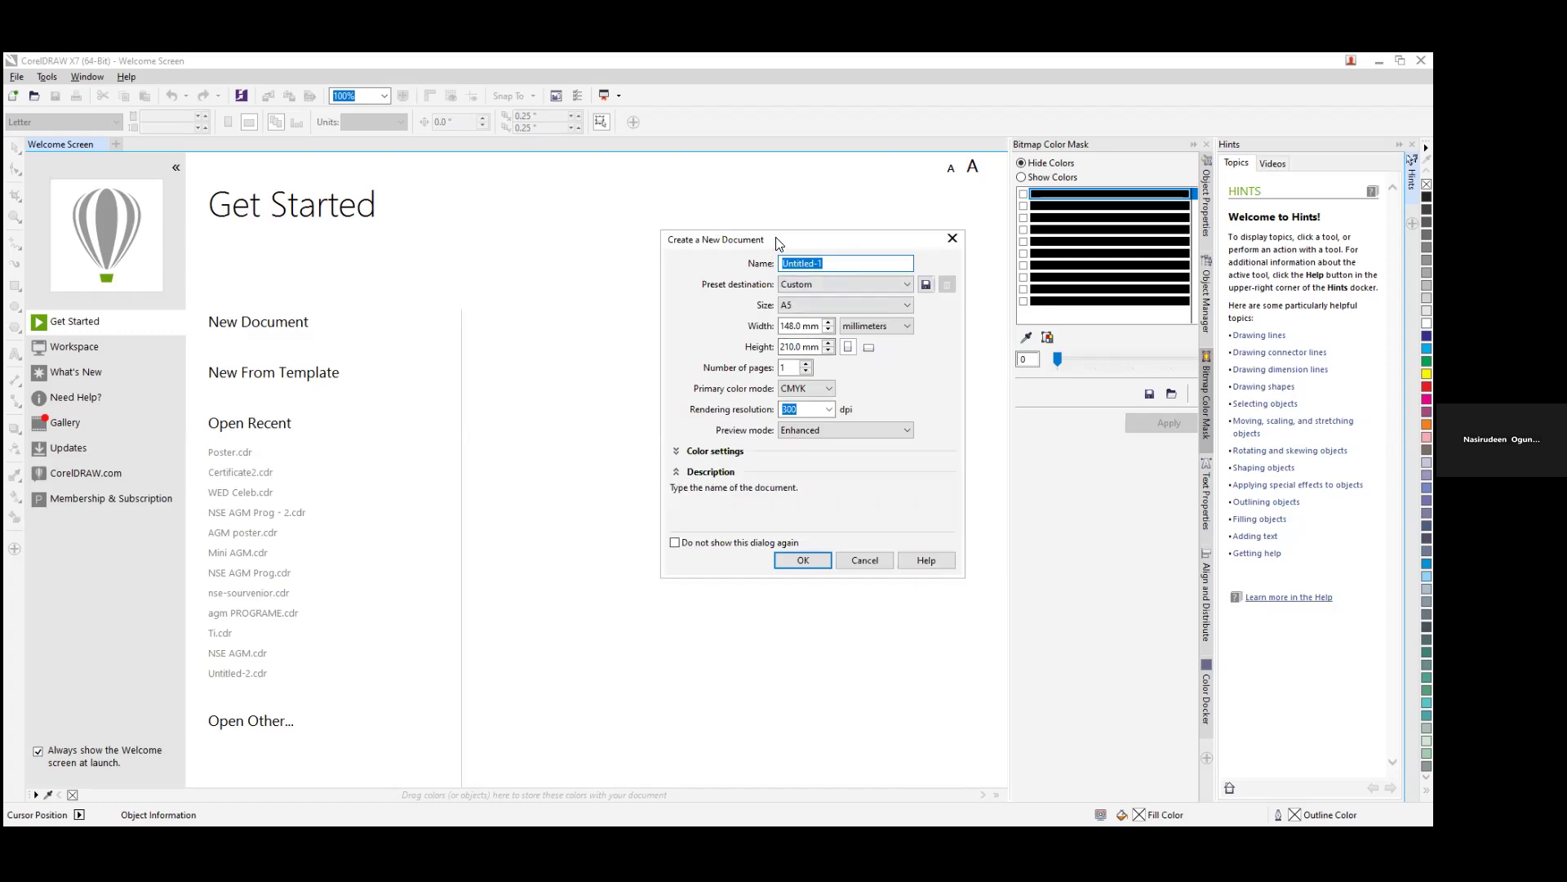
pyautogui.moveTo(780, 244); pyautogui.dragTo(458, 249)
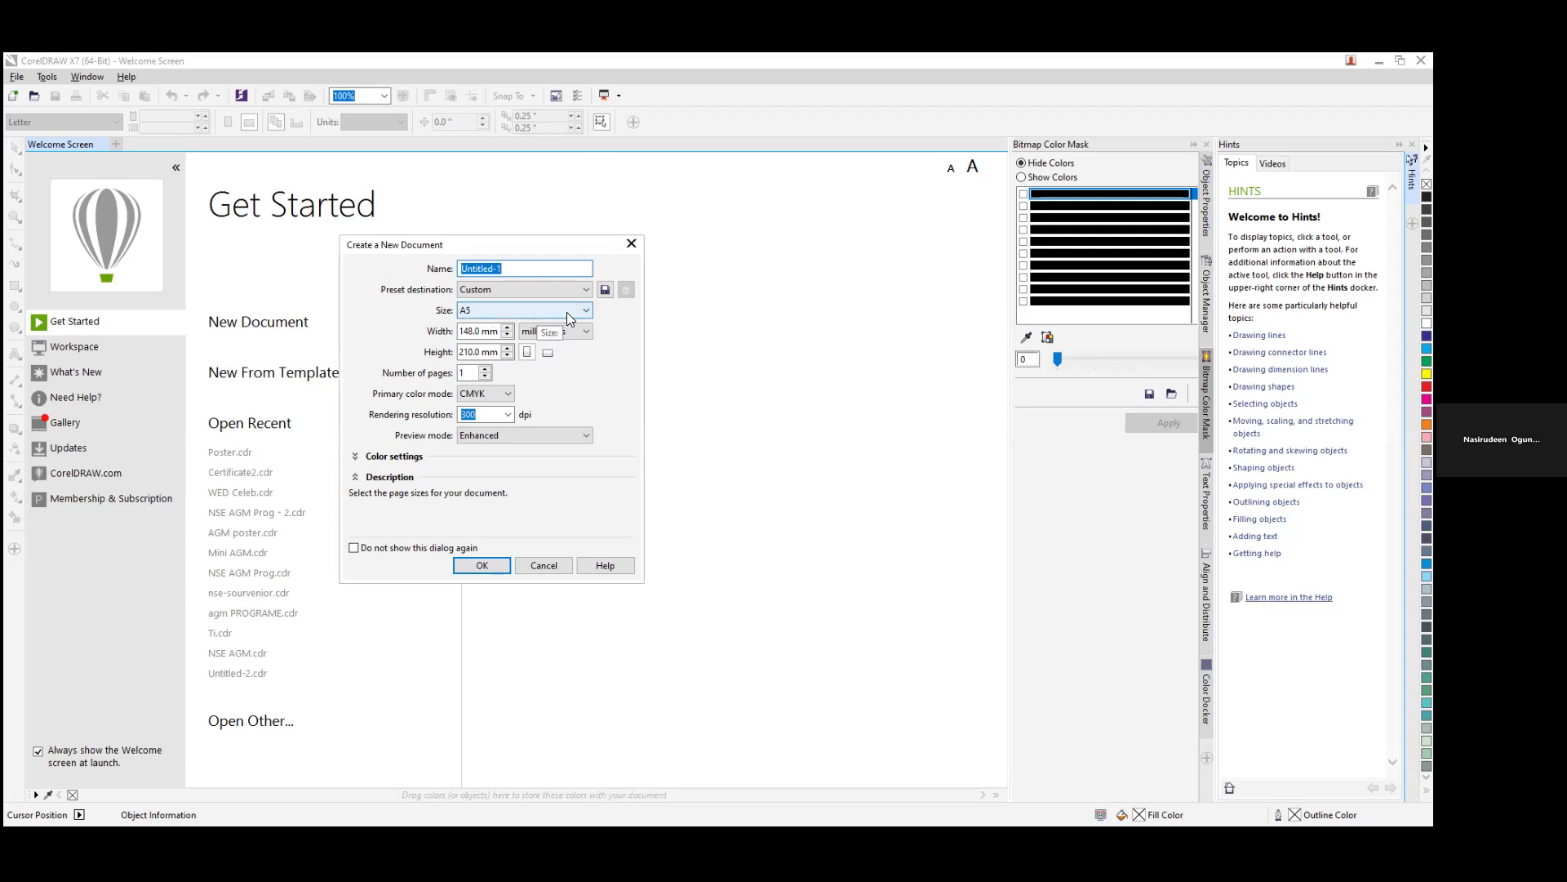
pyautogui.click(587, 311)
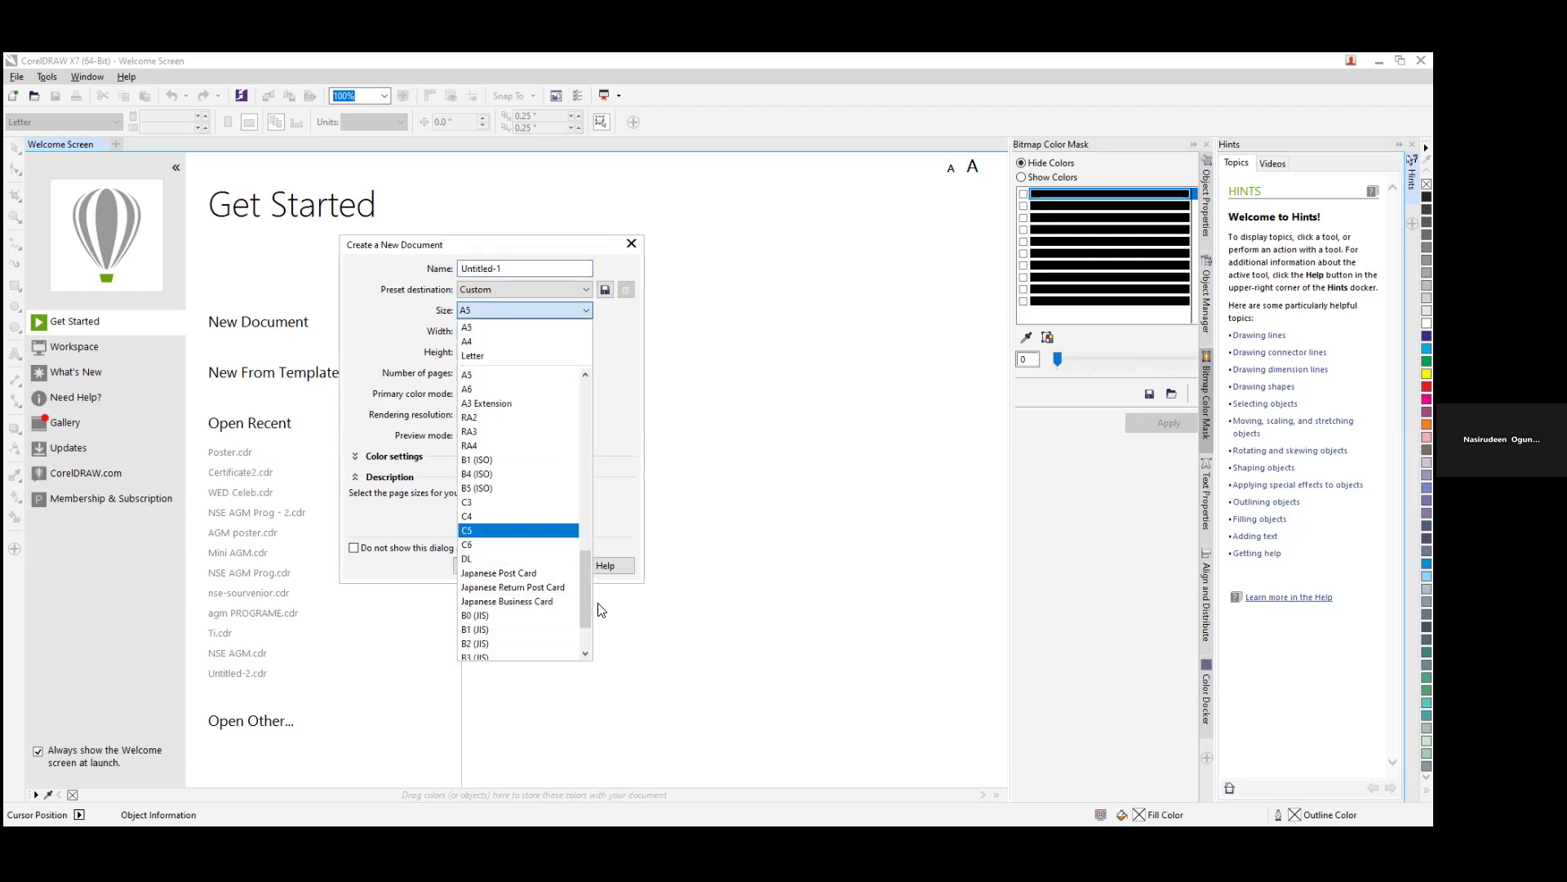
pyautogui.moveTo(586, 604); pyautogui.dragTo(584, 570)
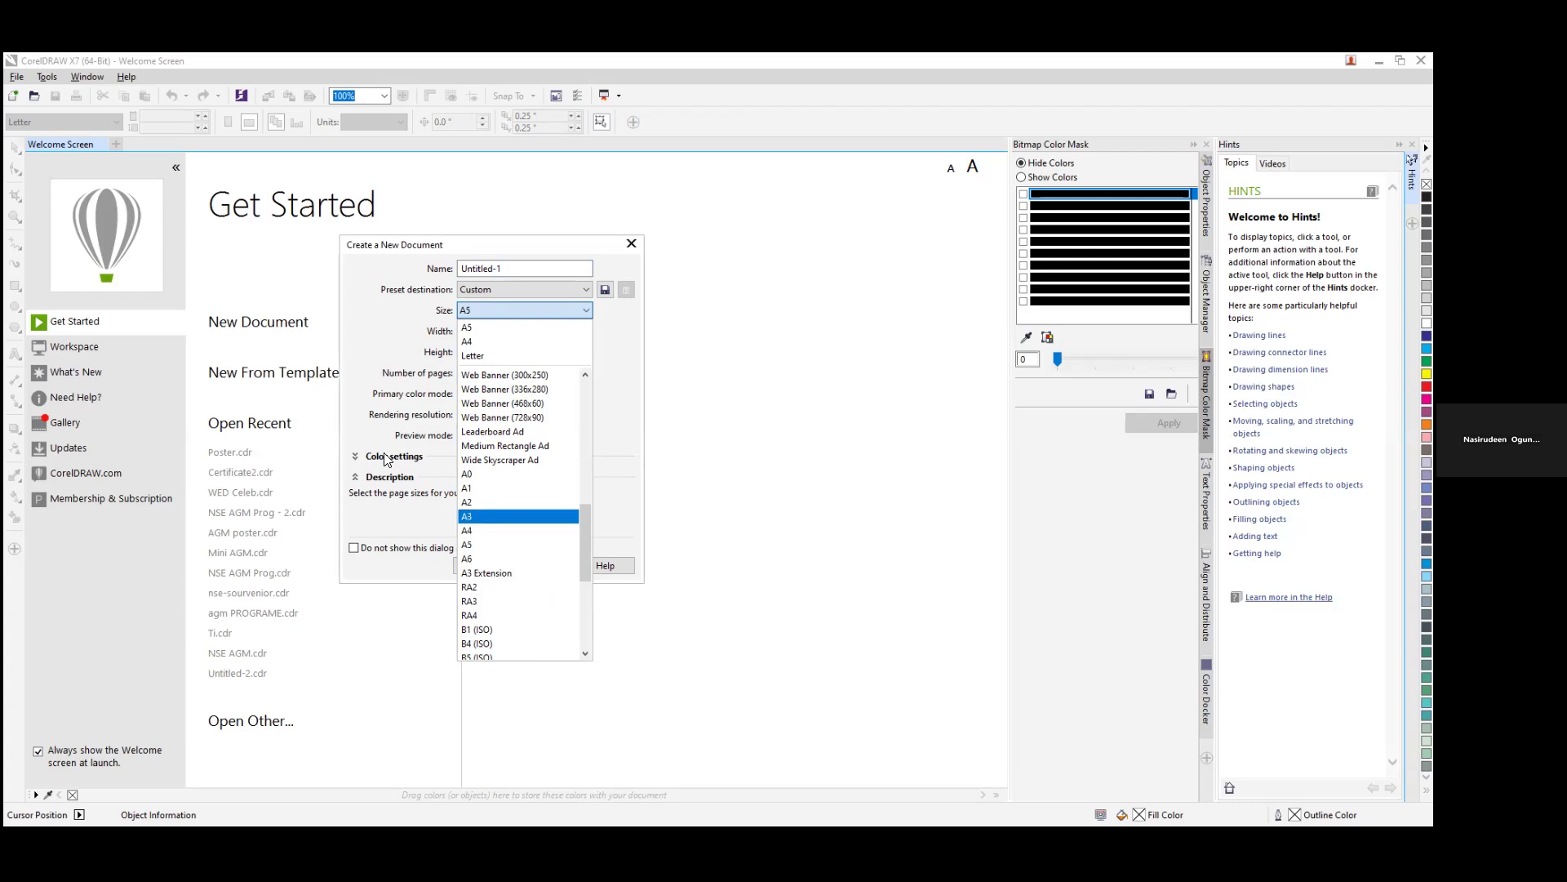
pyautogui.click(502, 531)
pyautogui.moveTo(503, 269); pyautogui.dragTo(425, 269)
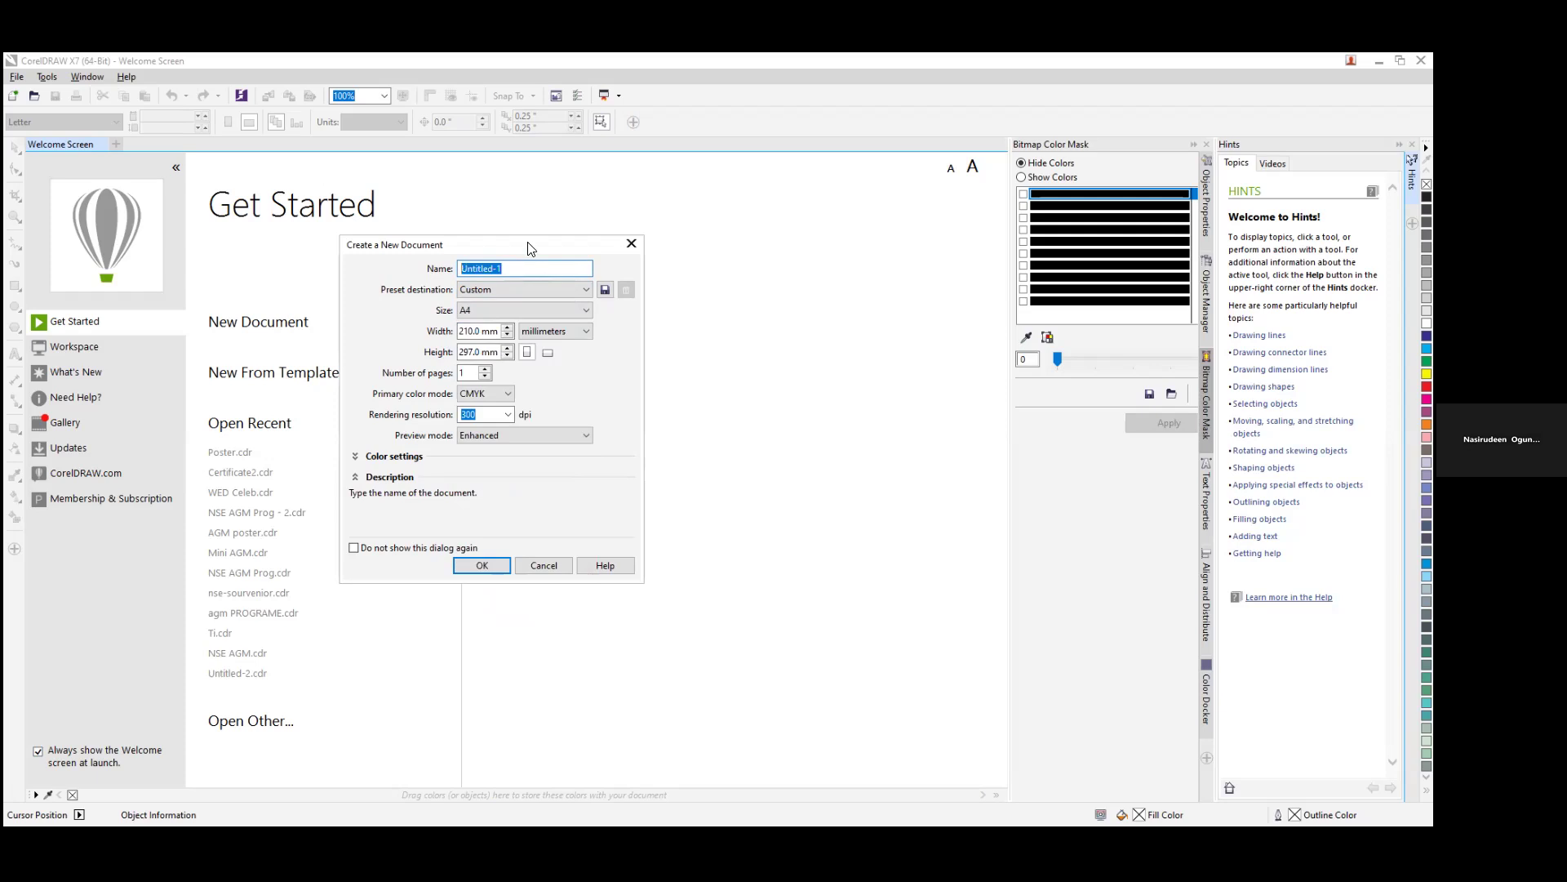
pyautogui.write('NEW TRAINING')
# Step: Try the CorelDRAW default preset destination for the new document, and set the page size back to A4
pyautogui.click(584, 290)
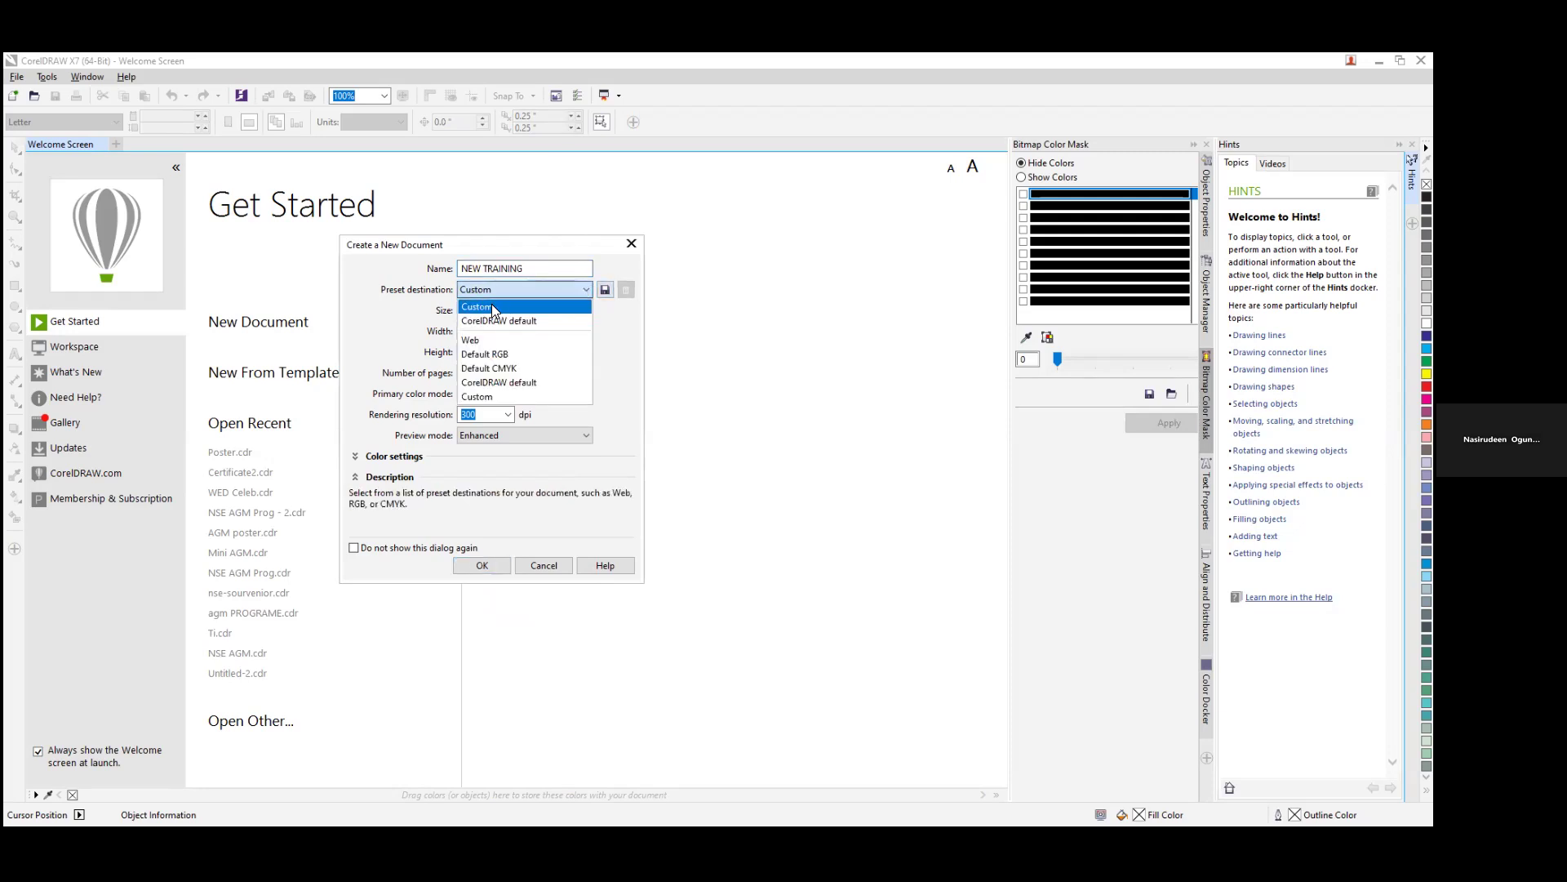
pyautogui.click(544, 321)
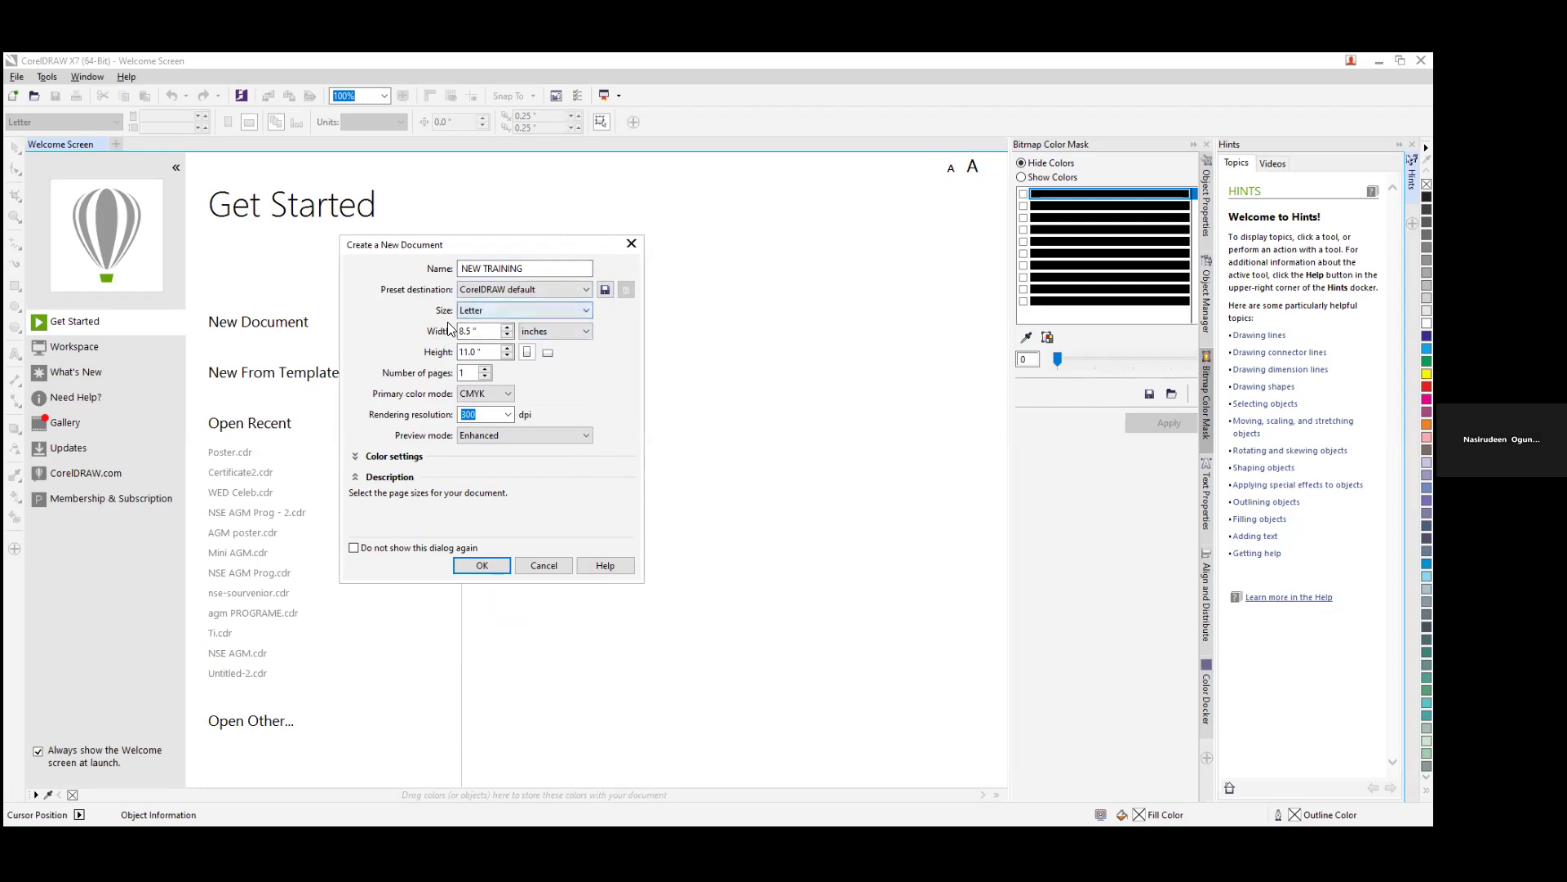
pyautogui.click(567, 310)
pyautogui.scroll(-5, 518, 410)
pyautogui.scroll(-7, 518, 409)
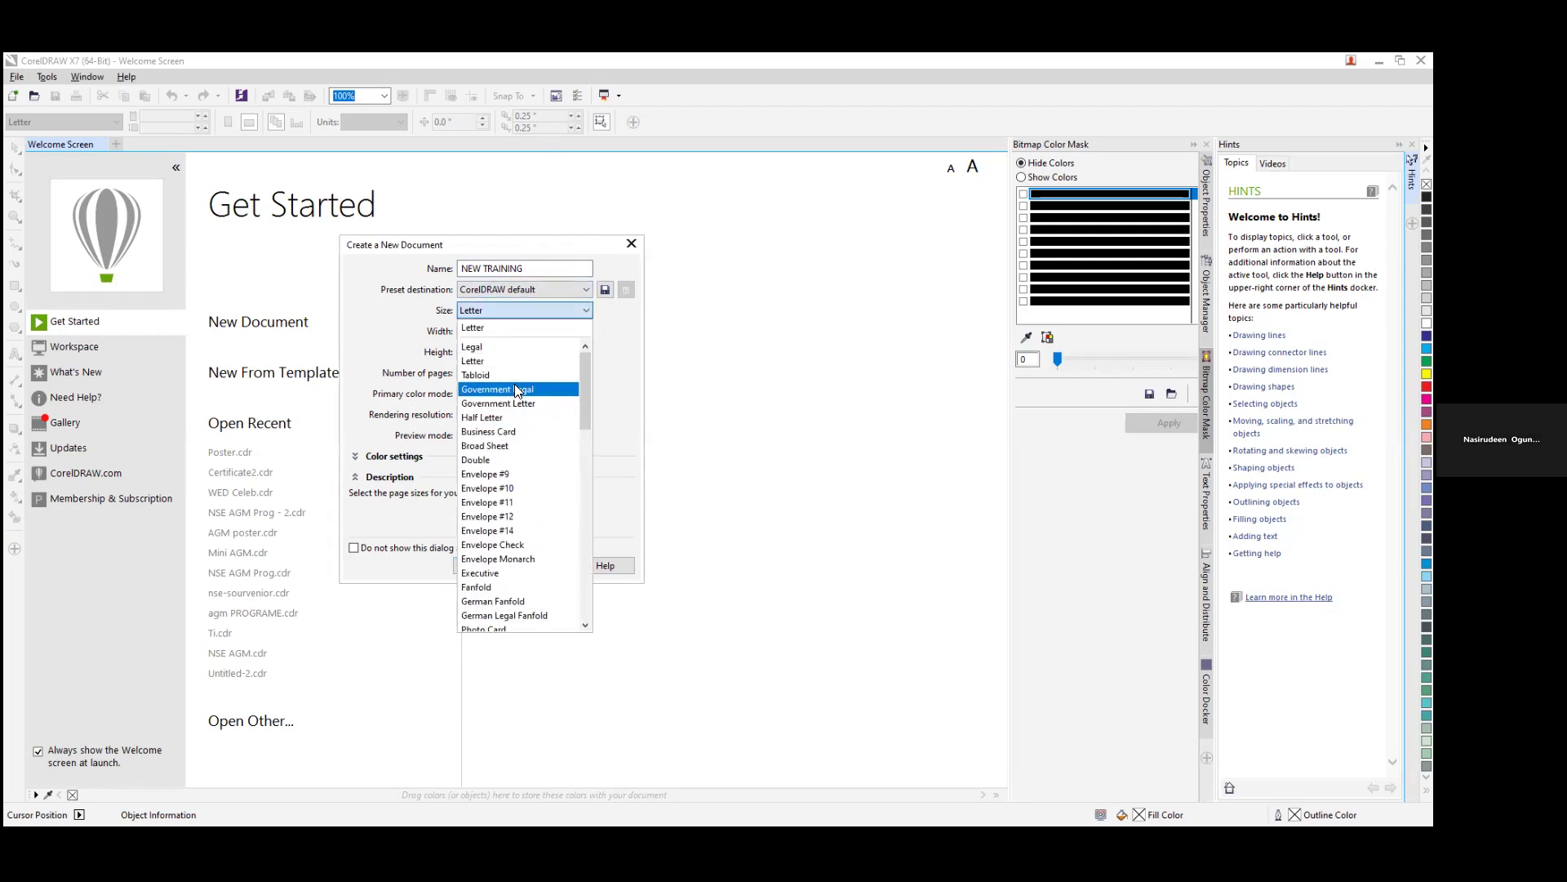
pyautogui.scroll(-1, 485, 532)
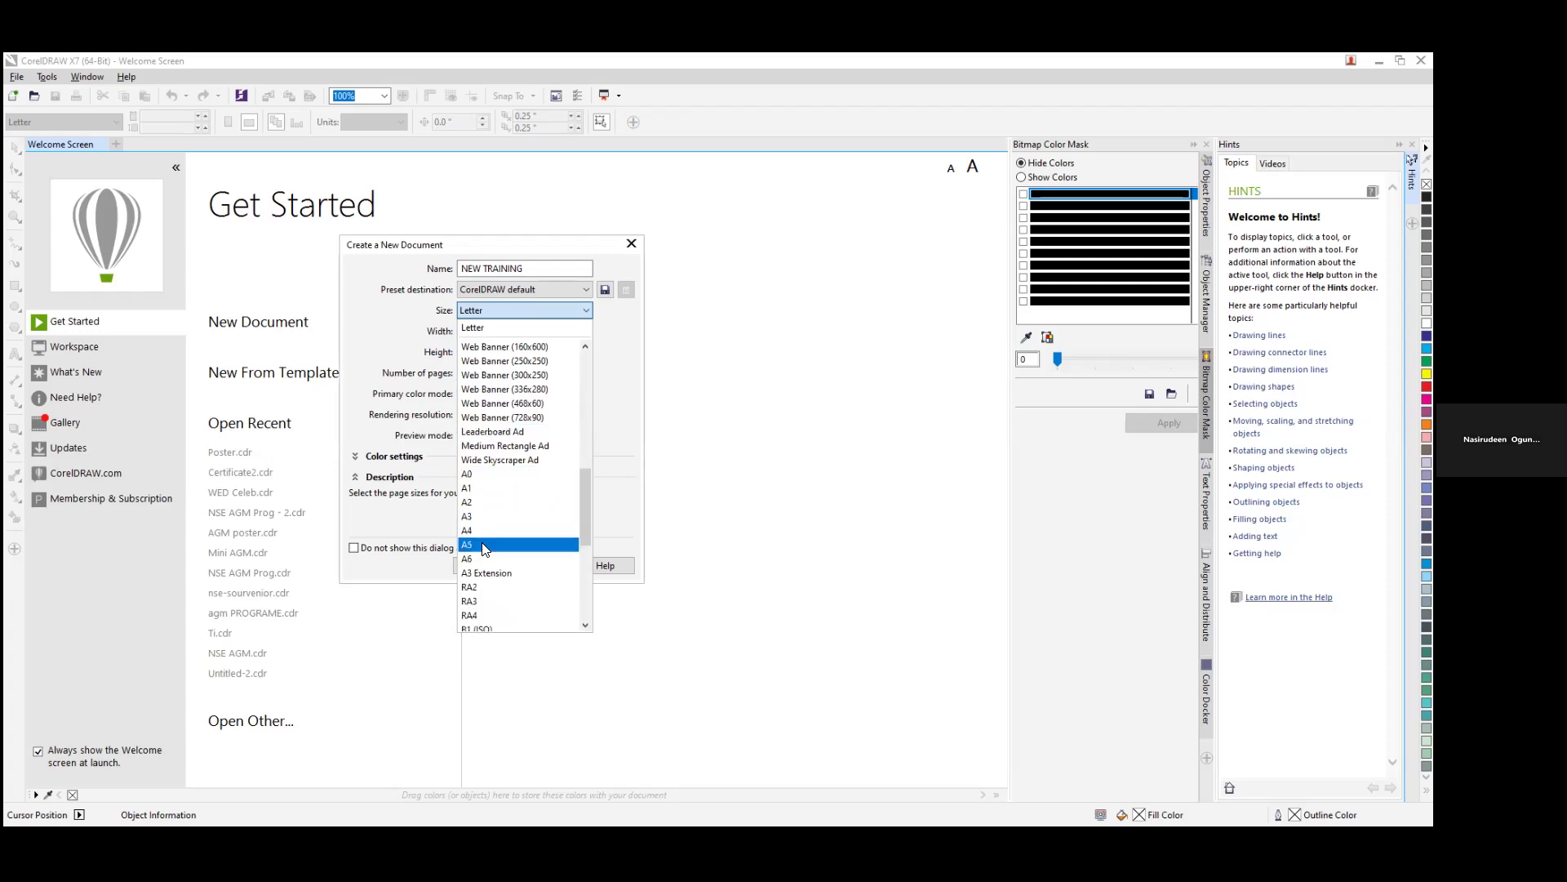
pyautogui.click(482, 532)
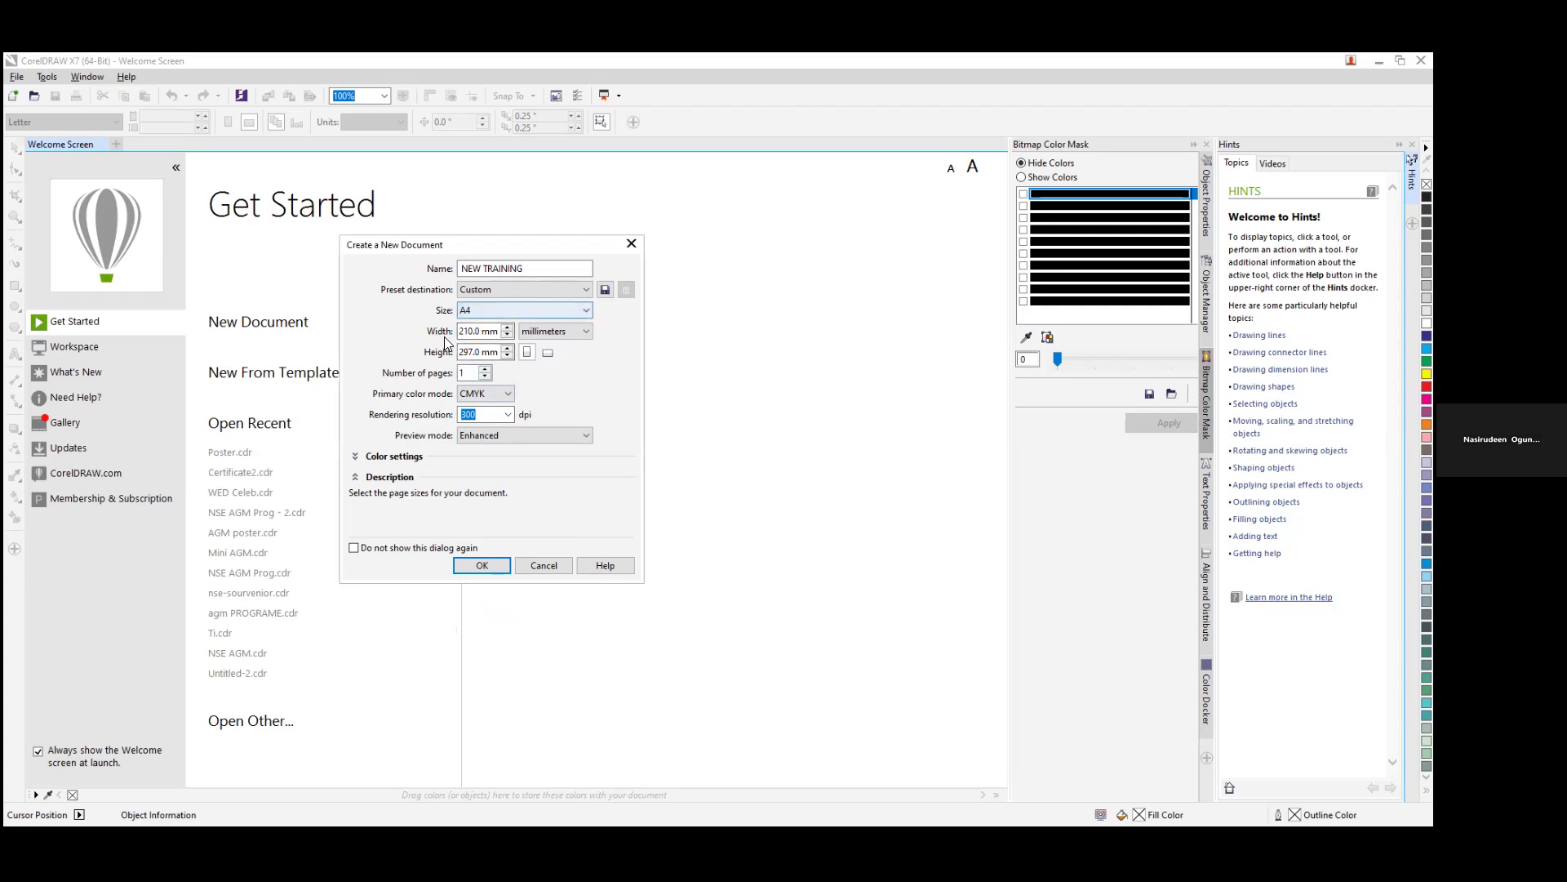
# Step: Set the page to landscape orientation and create the document with the CMYK primary color mode
pyautogui.click(548, 352)
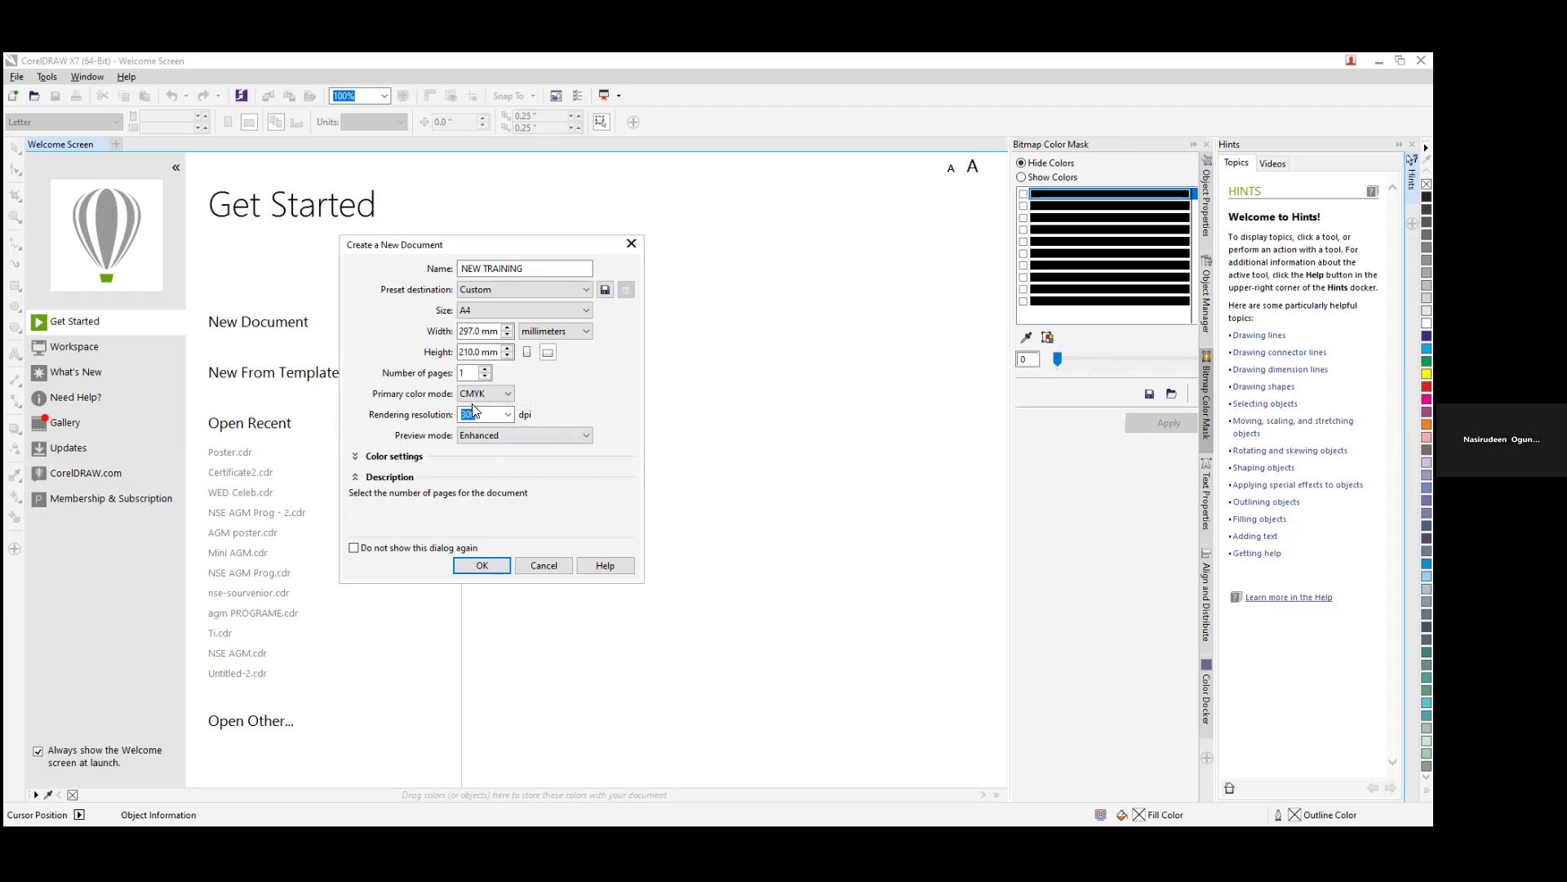
pyautogui.click(509, 398)
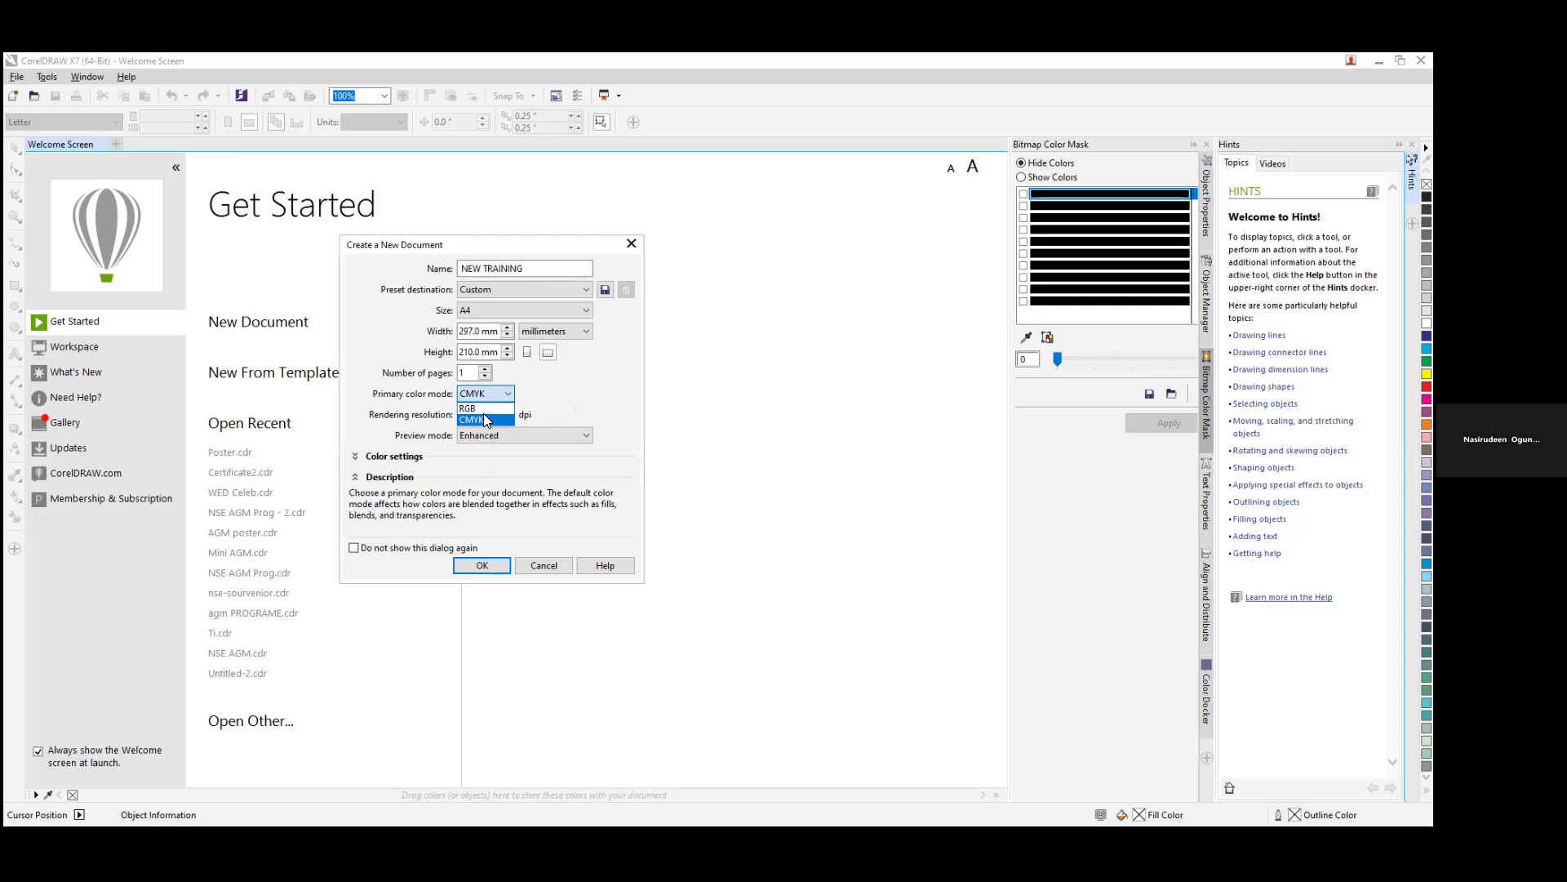
pyautogui.press('Tab')
pyautogui.click(355, 455)
pyautogui.click(356, 455)
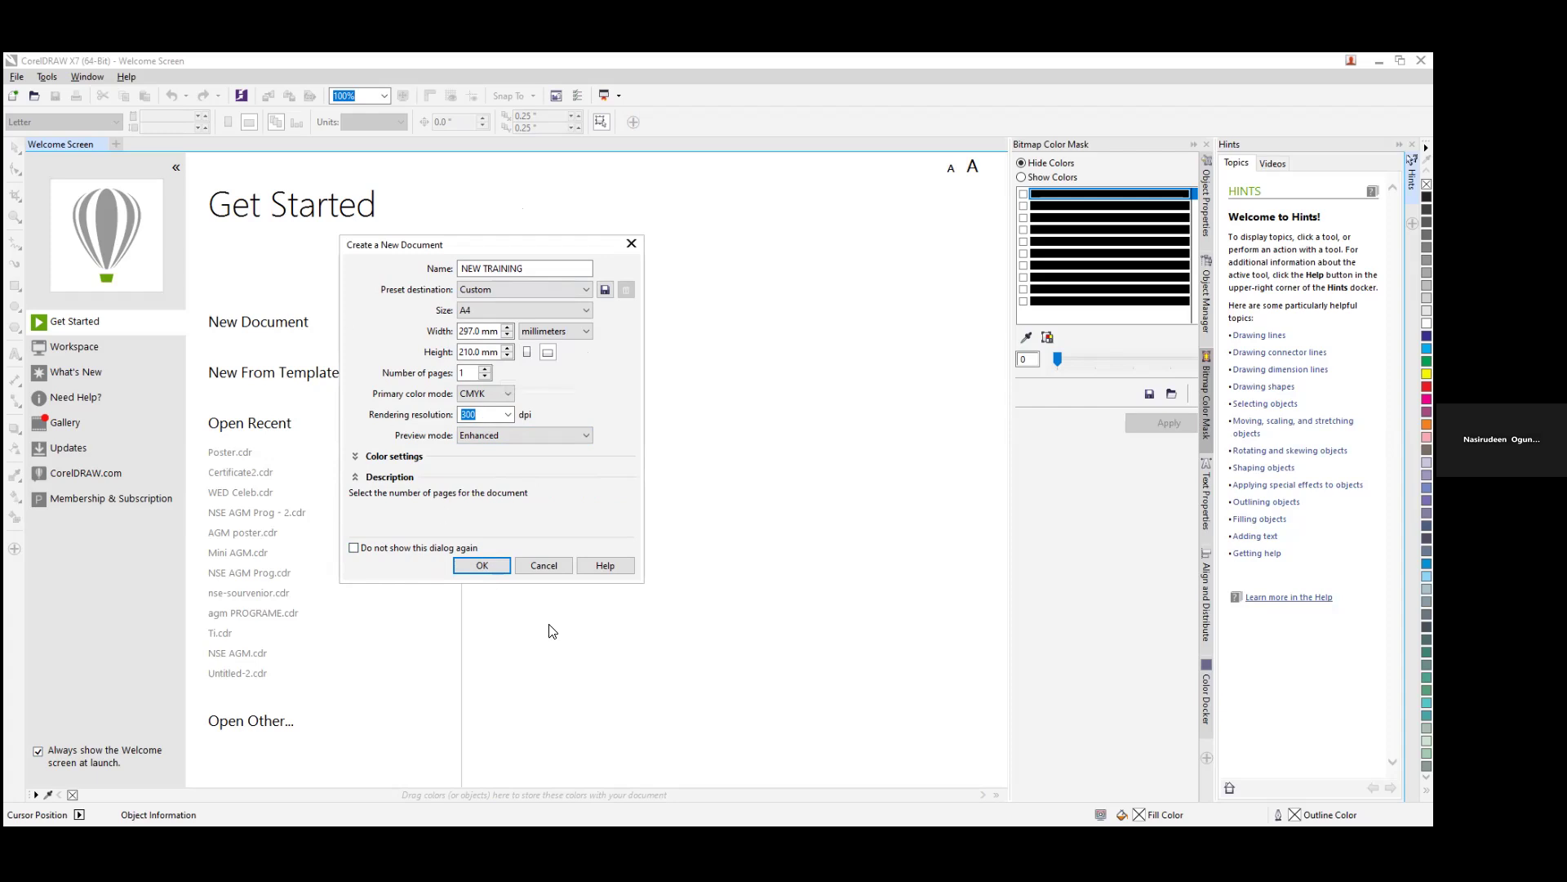
pyautogui.click(482, 566)
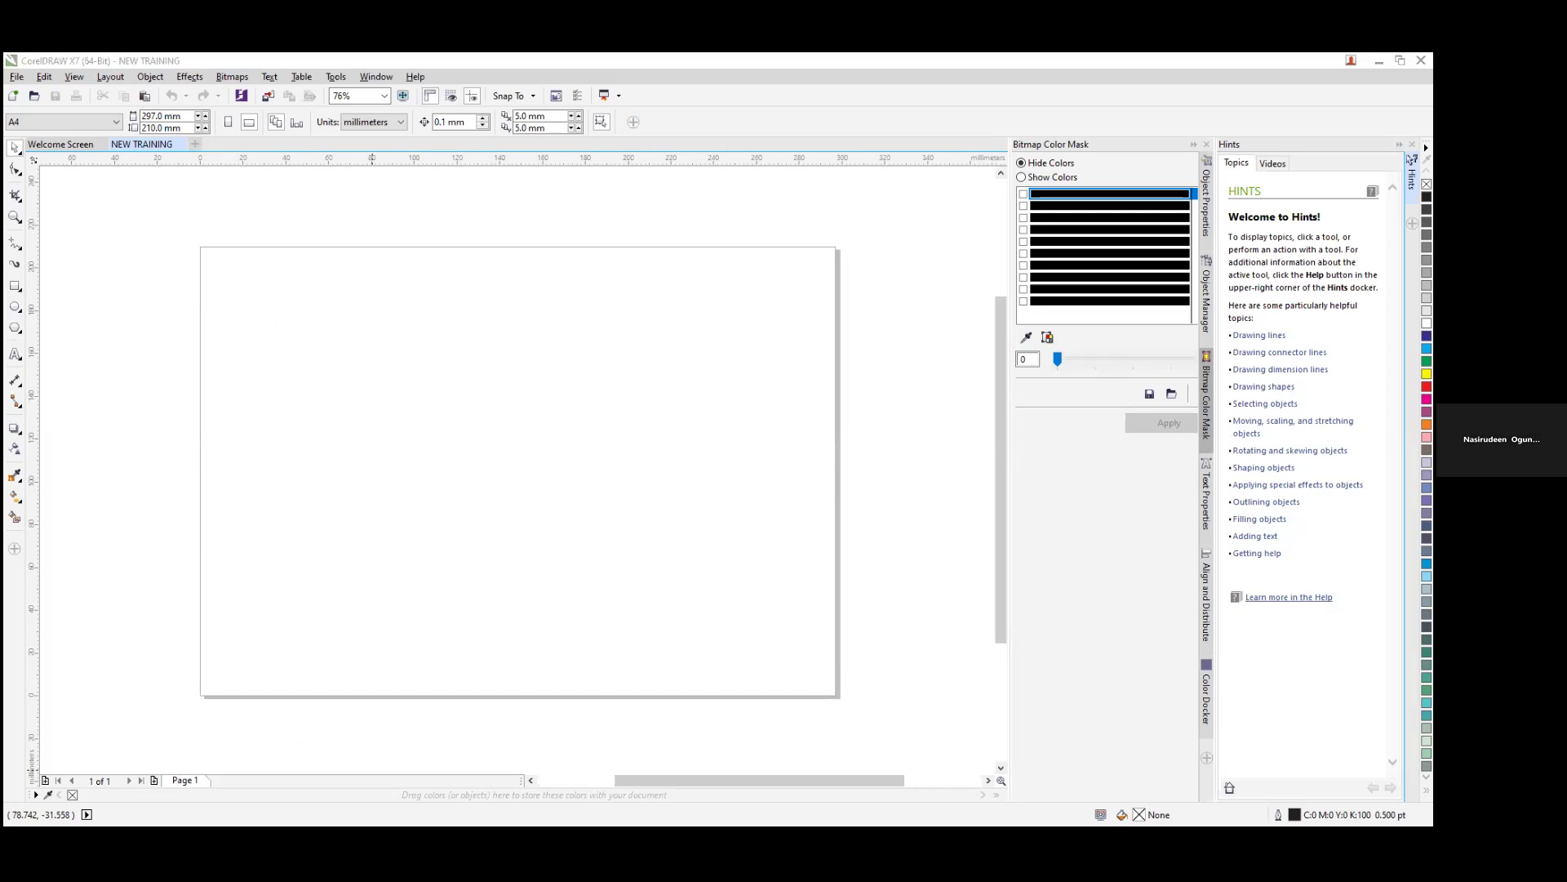
# Step: Paste the copied object onto the blank page
pyautogui.click(362, 416)
pyautogui.hotkey('ctrl', 'v')
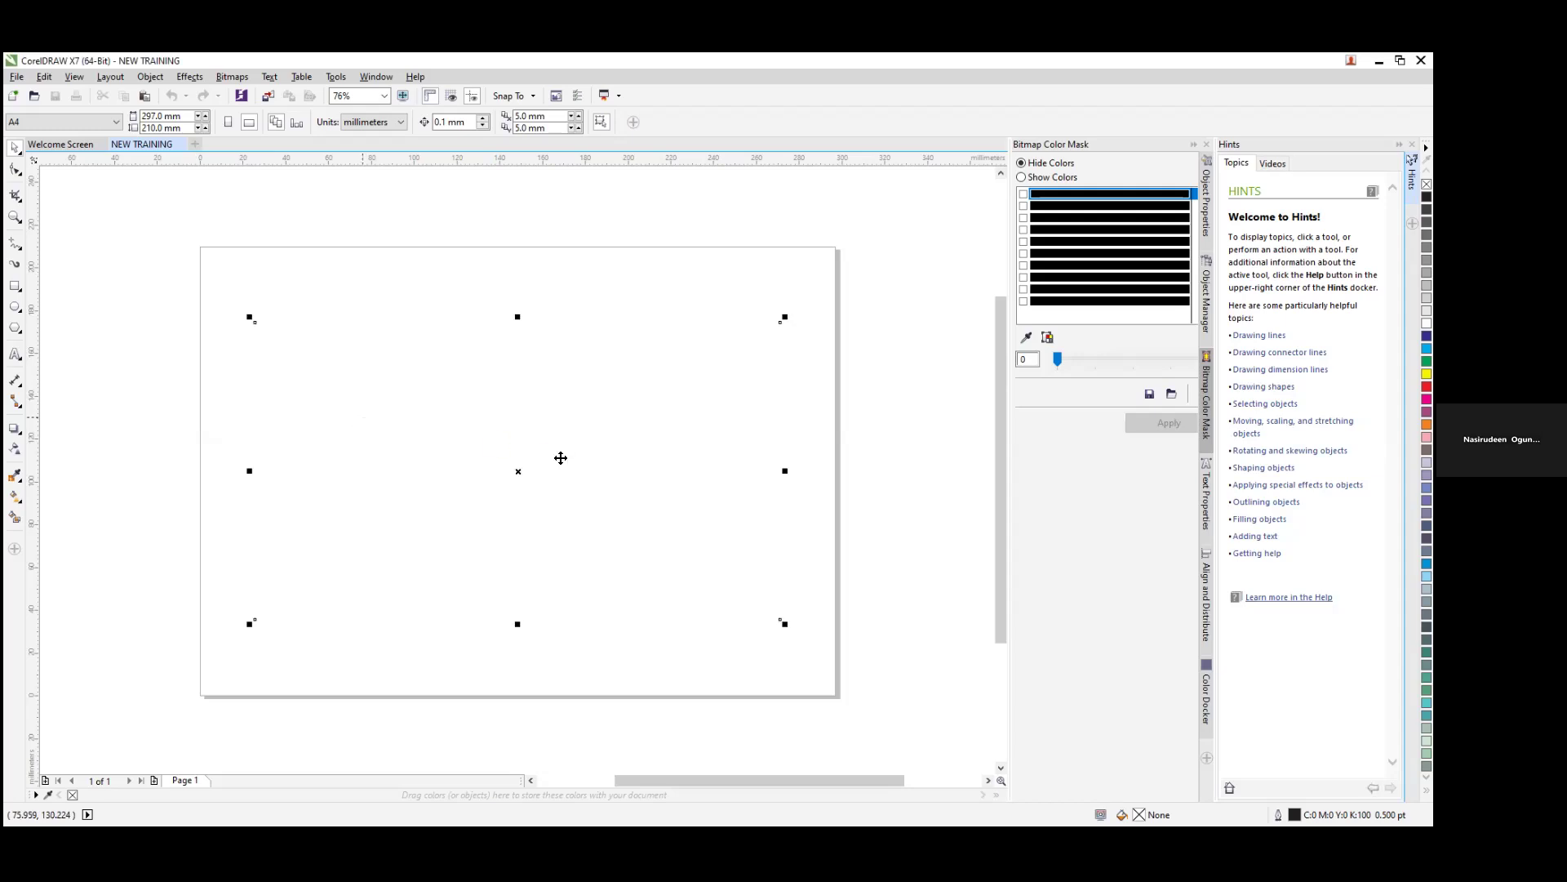
# Step: Move the pasted Corel Draw Window Screen Layout slide toward the page's upper left and enlarge it to about 325 × 184 mm
pyautogui.moveTo(561, 458); pyautogui.dragTo(473, 376)
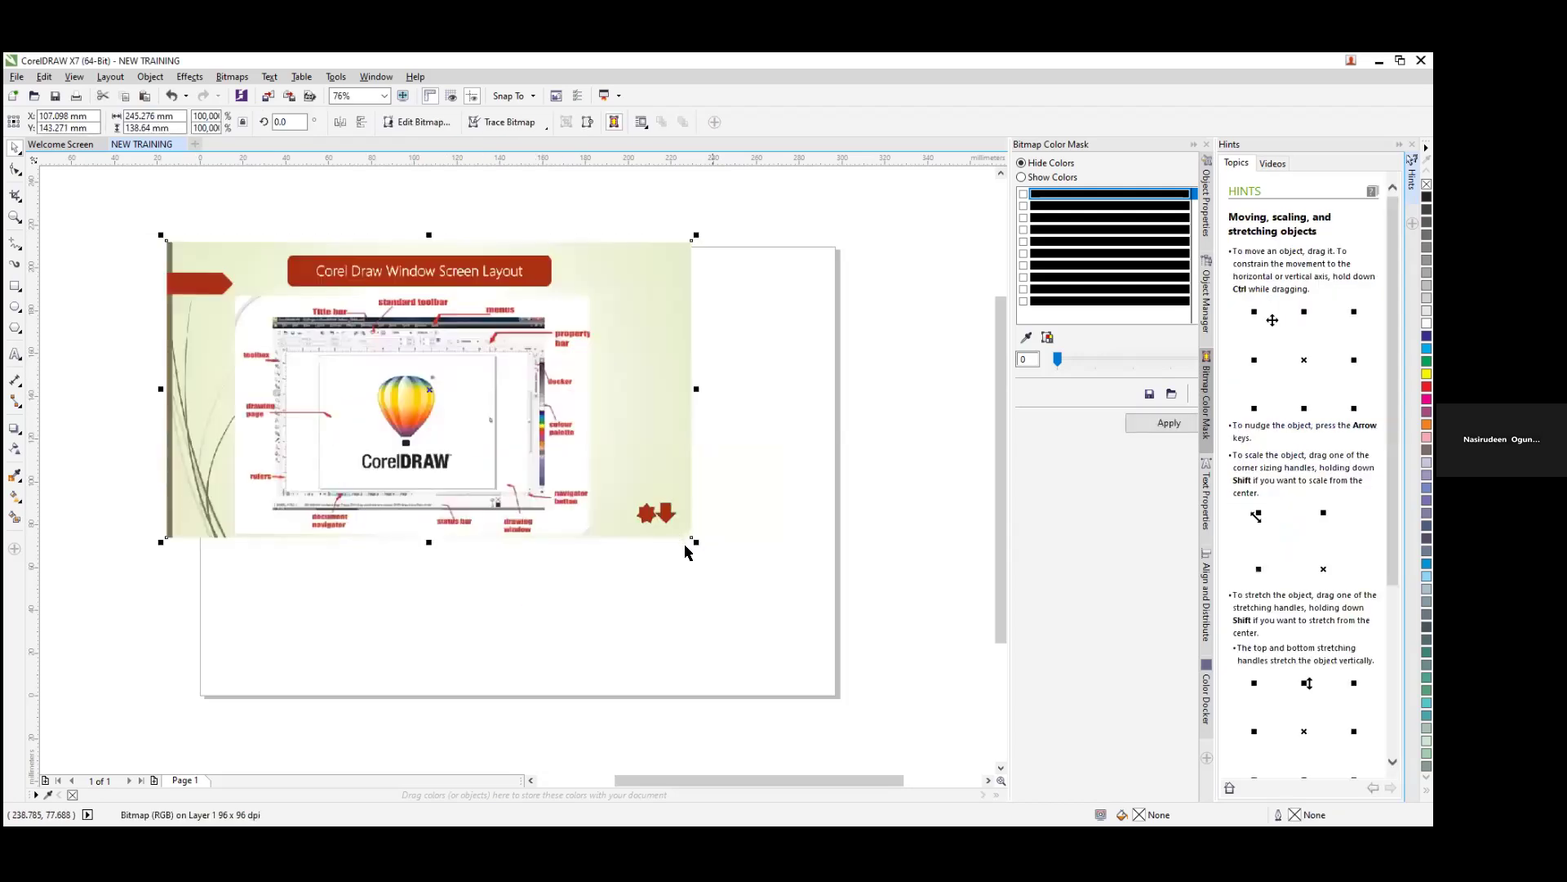
pyautogui.moveTo(695, 542); pyautogui.dragTo(865, 616)
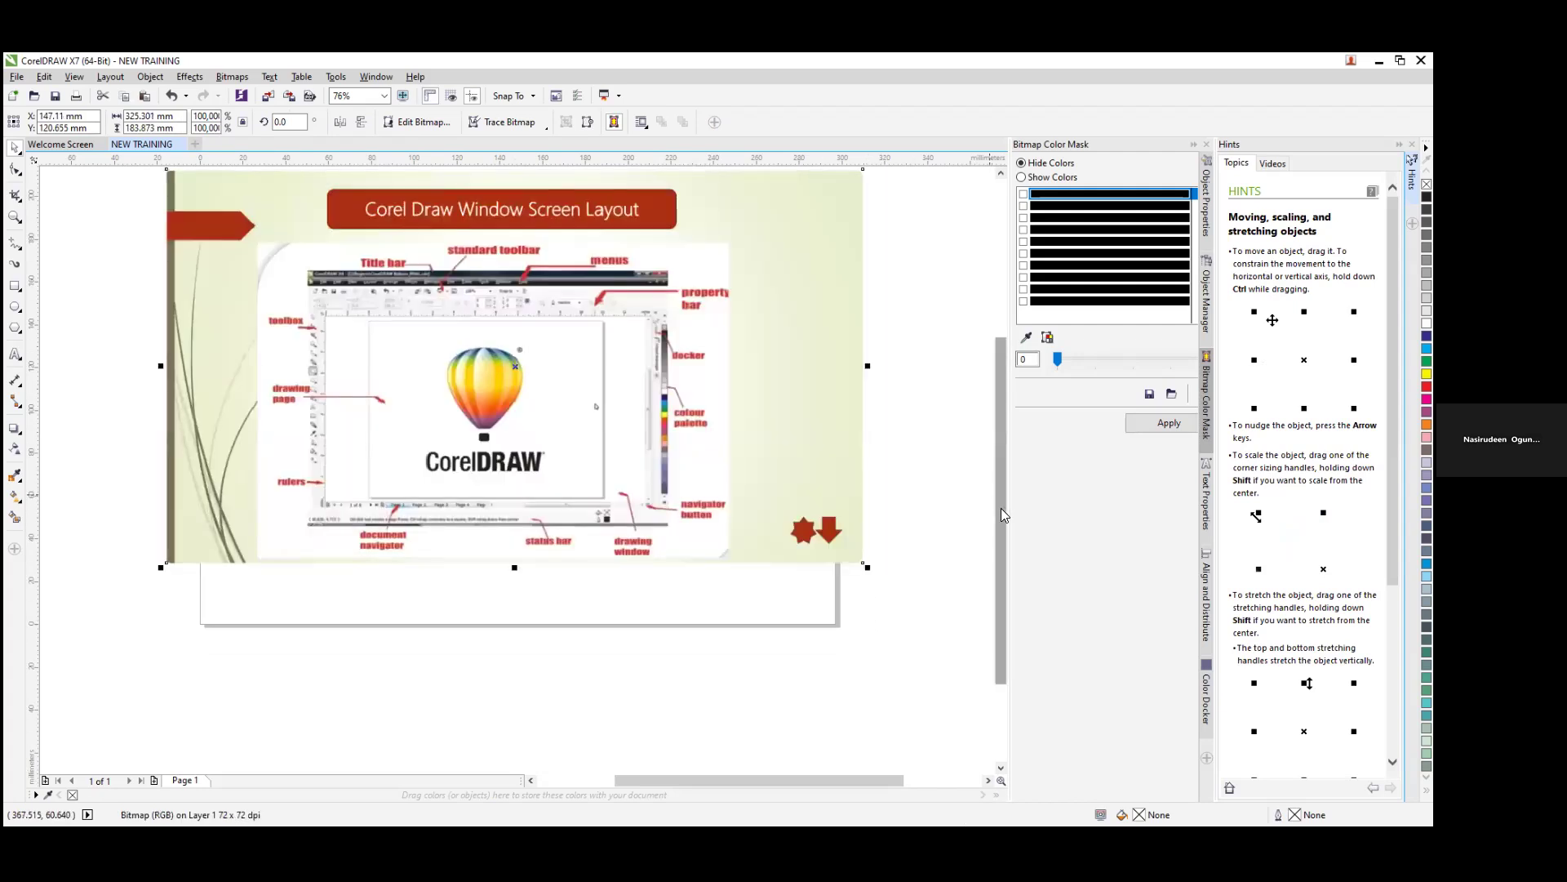
pyautogui.scroll(3, 1001, 508)
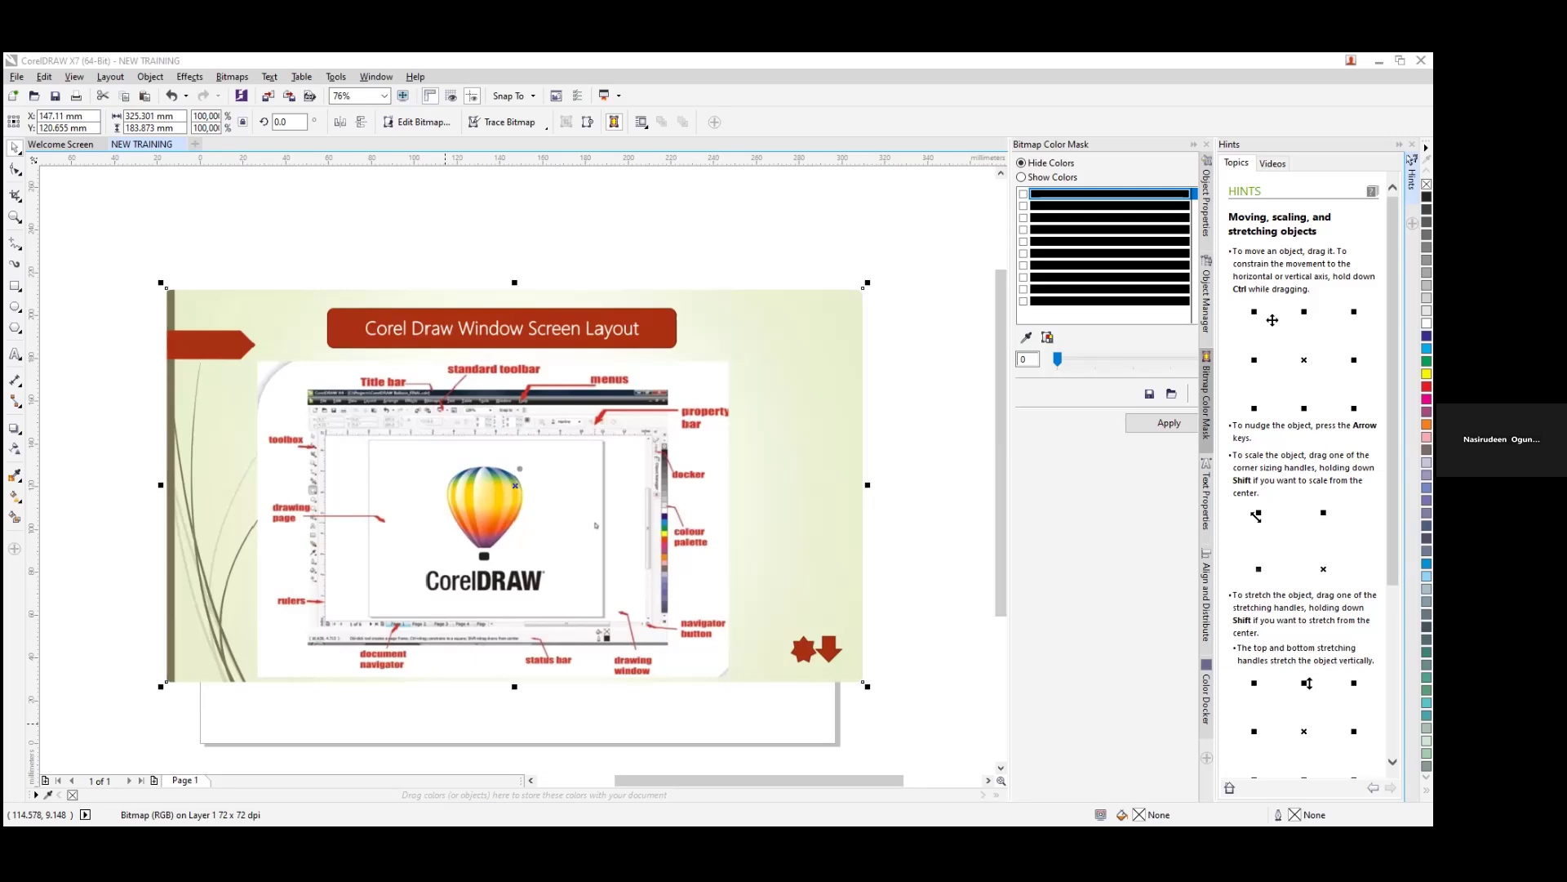
# Step: Examine the program window's title bar and the available Edit, View, Tools and Object commands, including the Symbol options
pyautogui.click(413, 409)
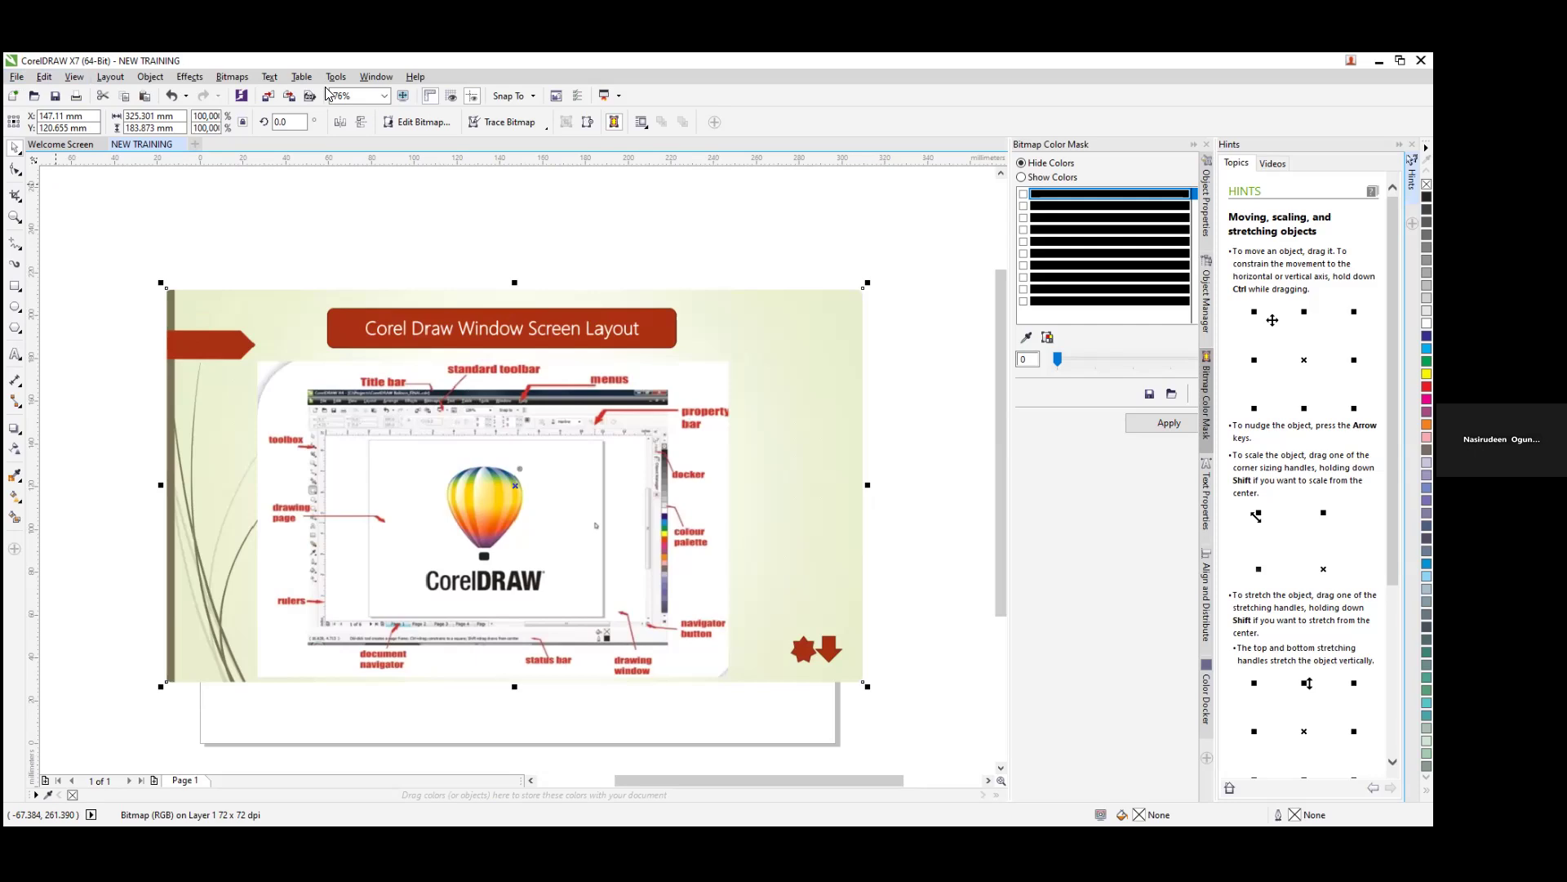
pyautogui.doubleClick(292, 61)
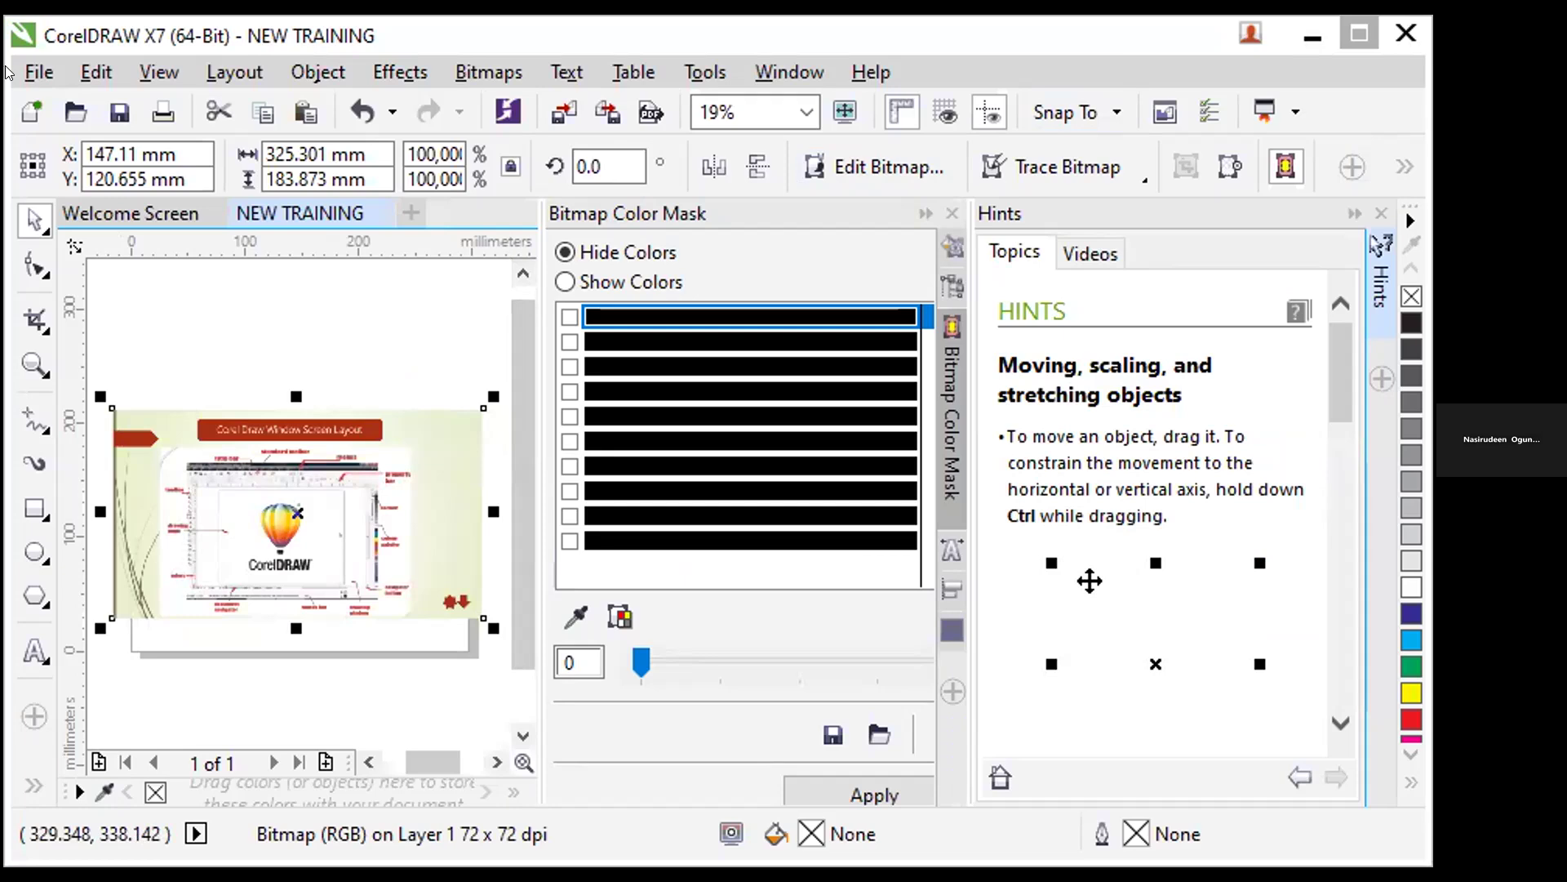
pyautogui.click(1358, 33)
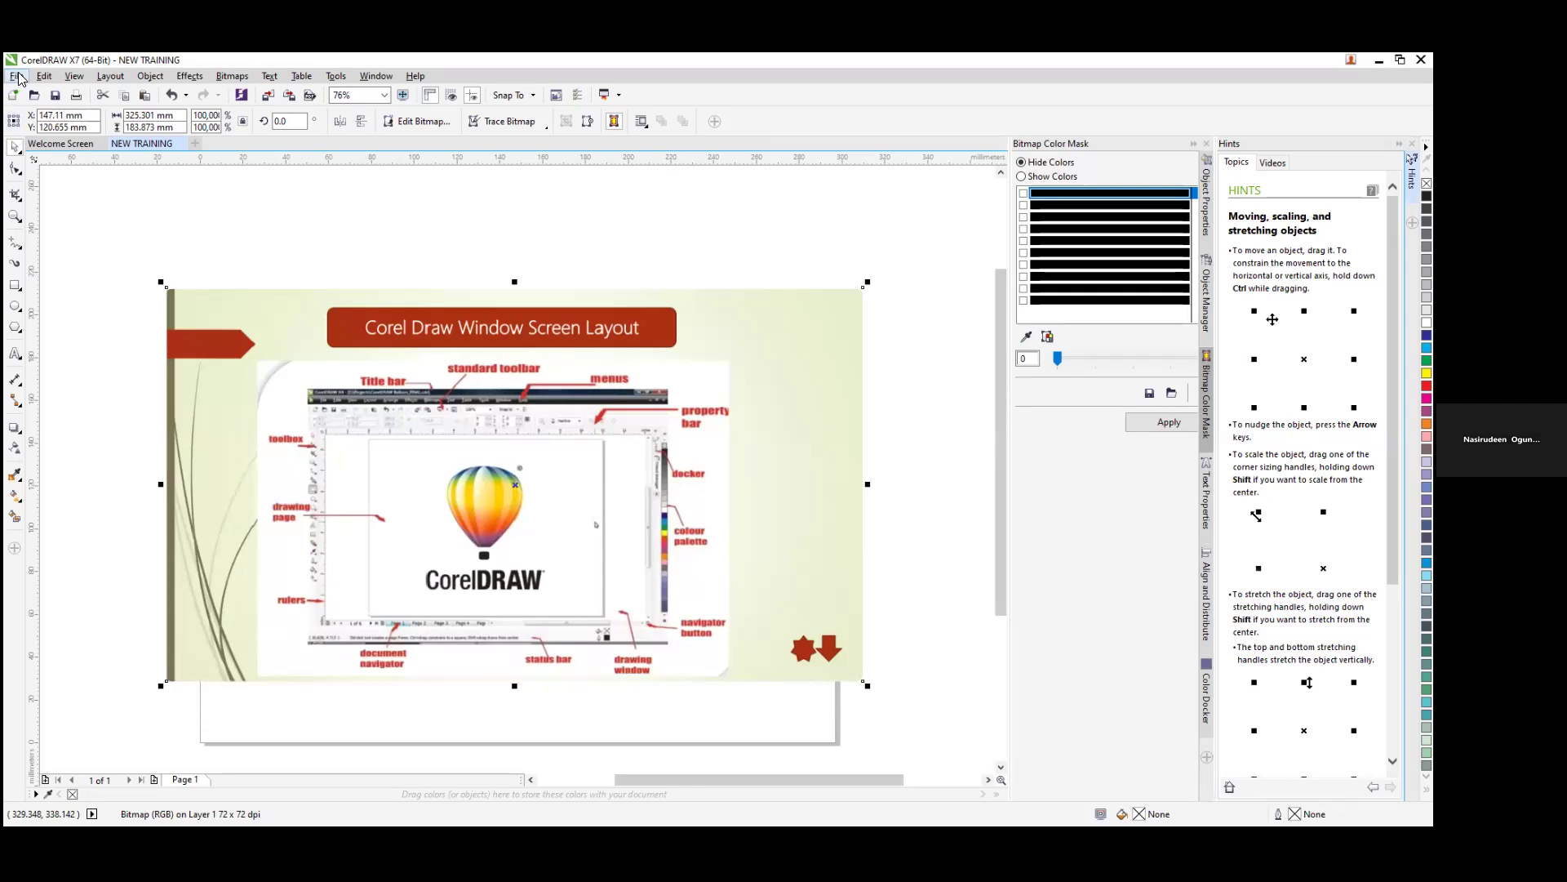
pyautogui.click(44, 75)
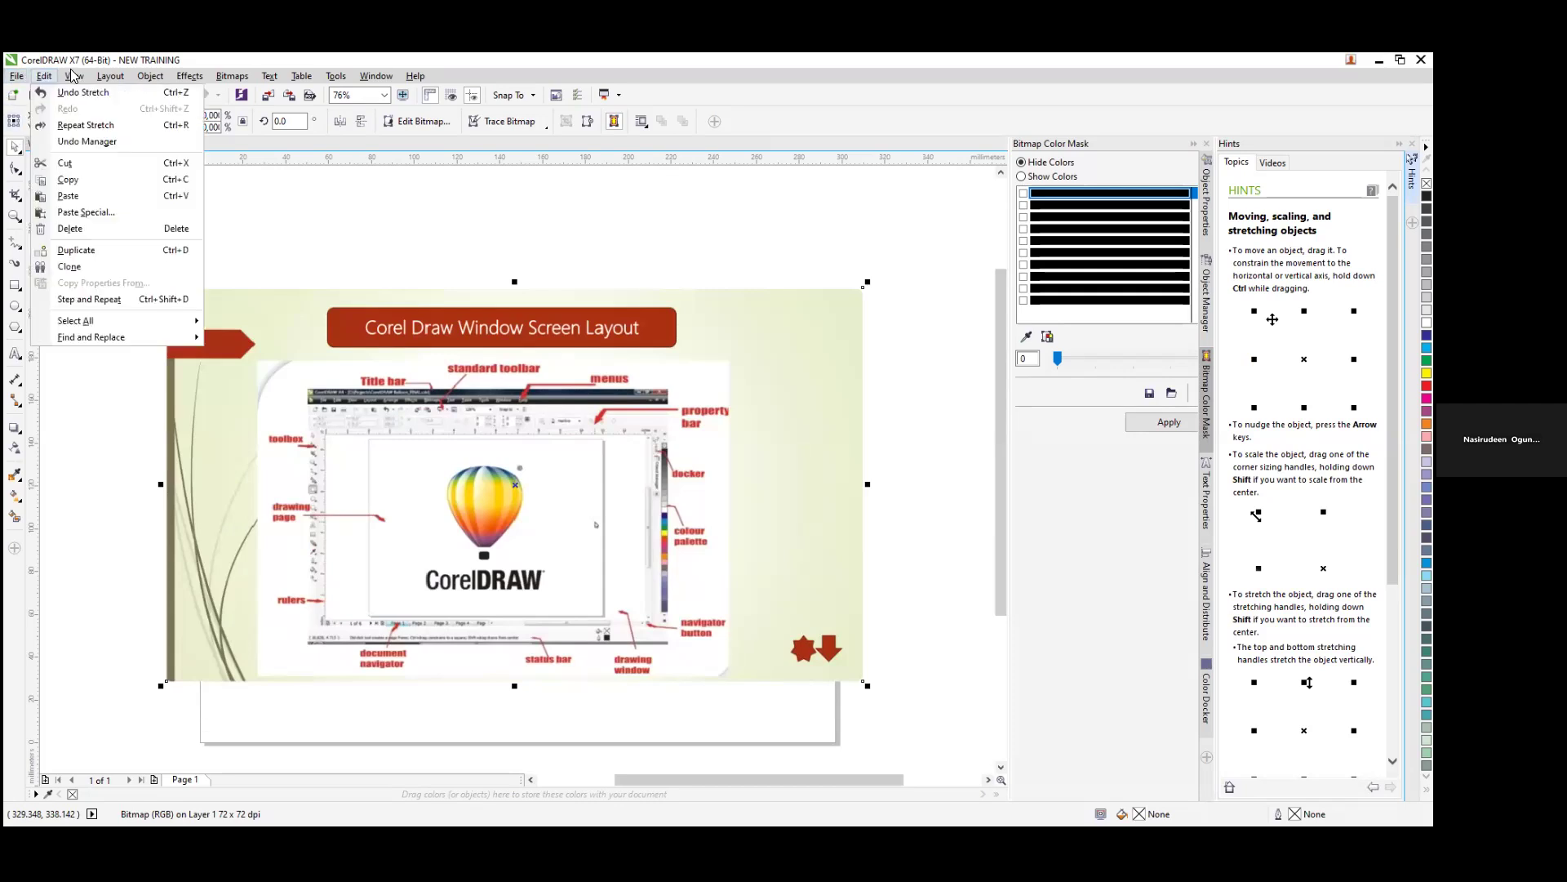
pyautogui.moveTo(75, 77)
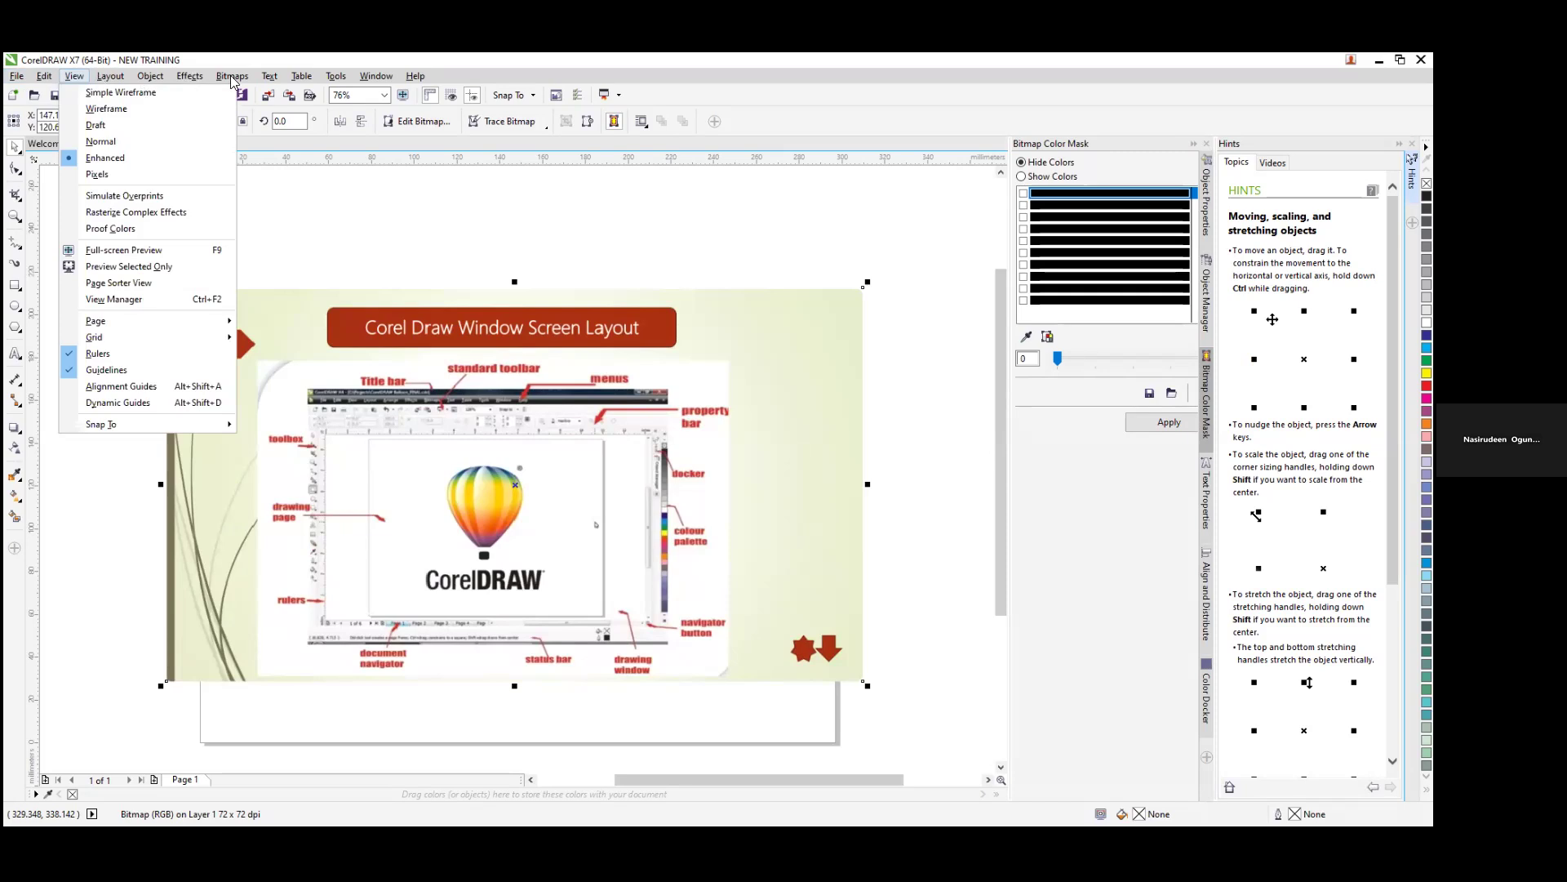
pyautogui.click(333, 82)
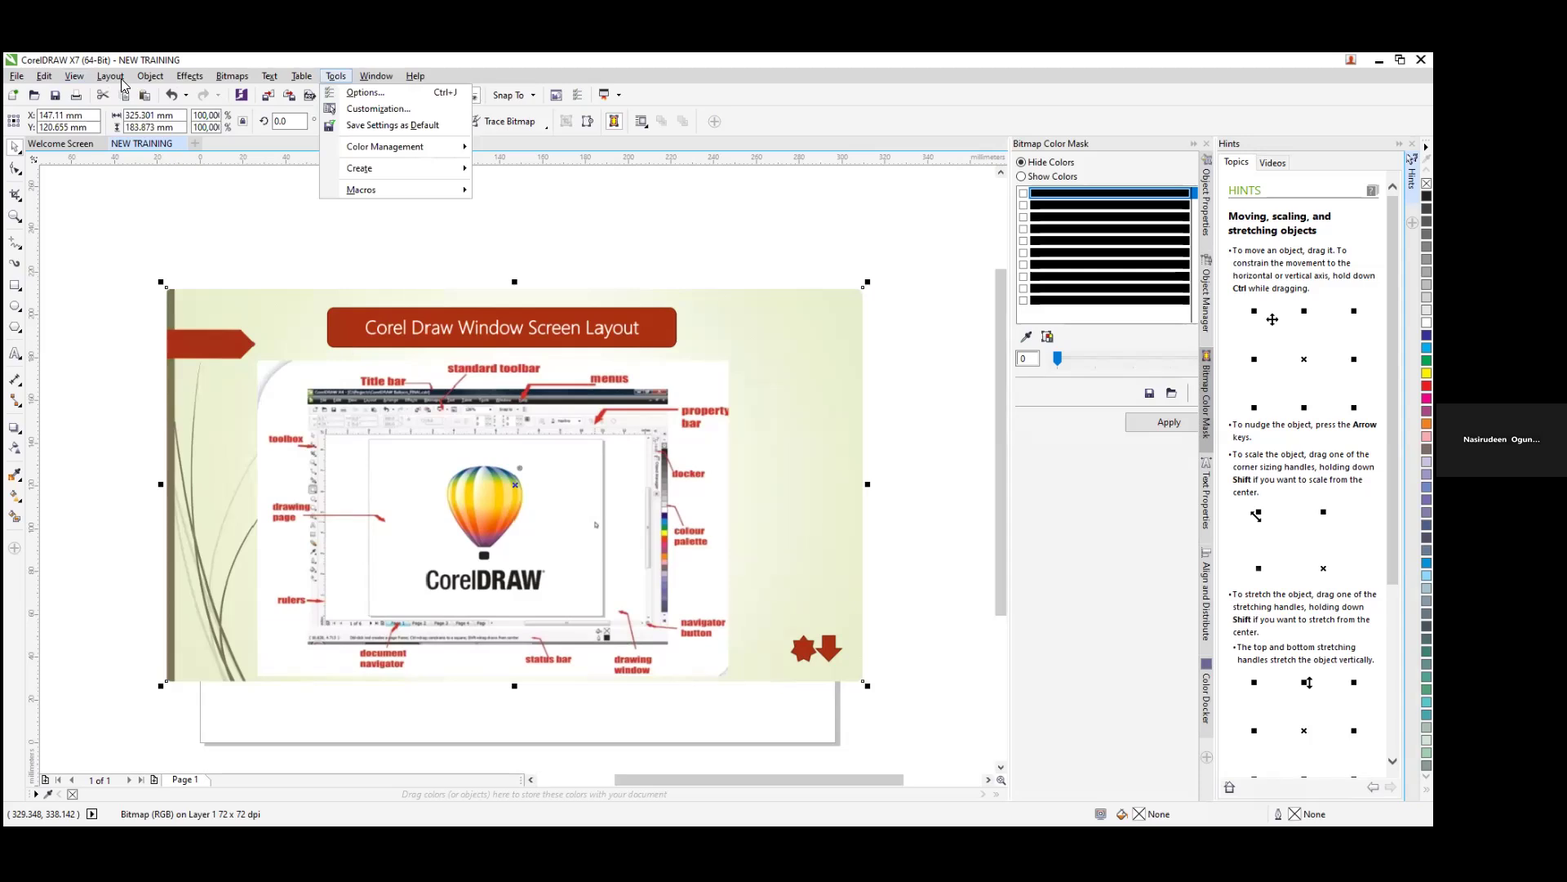
pyautogui.click(150, 76)
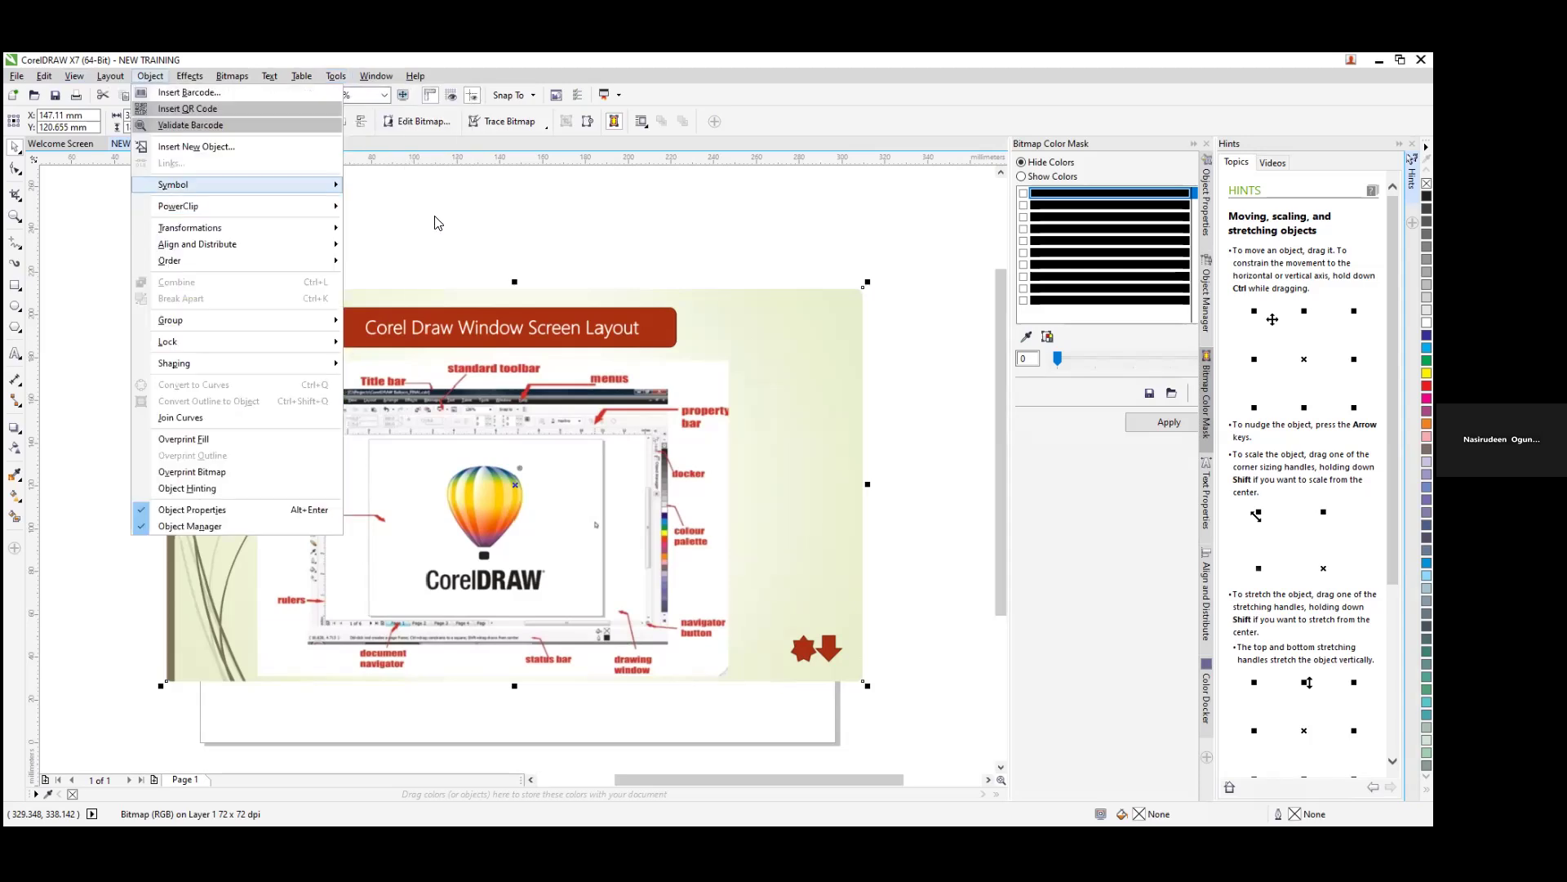
pyautogui.moveTo(173, 185)
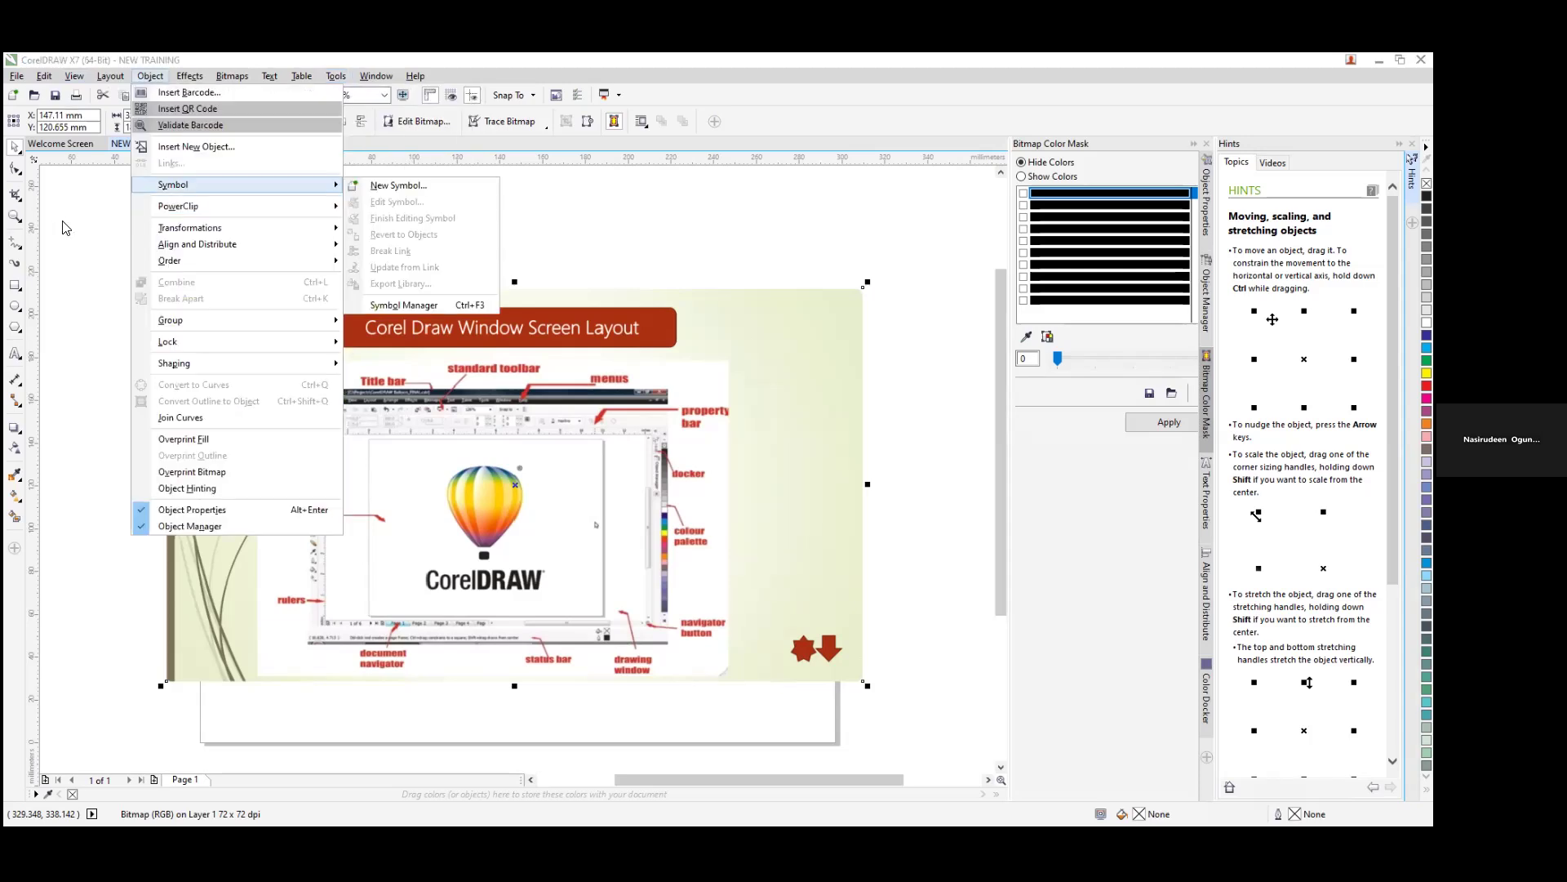
pyautogui.click(50, 288)
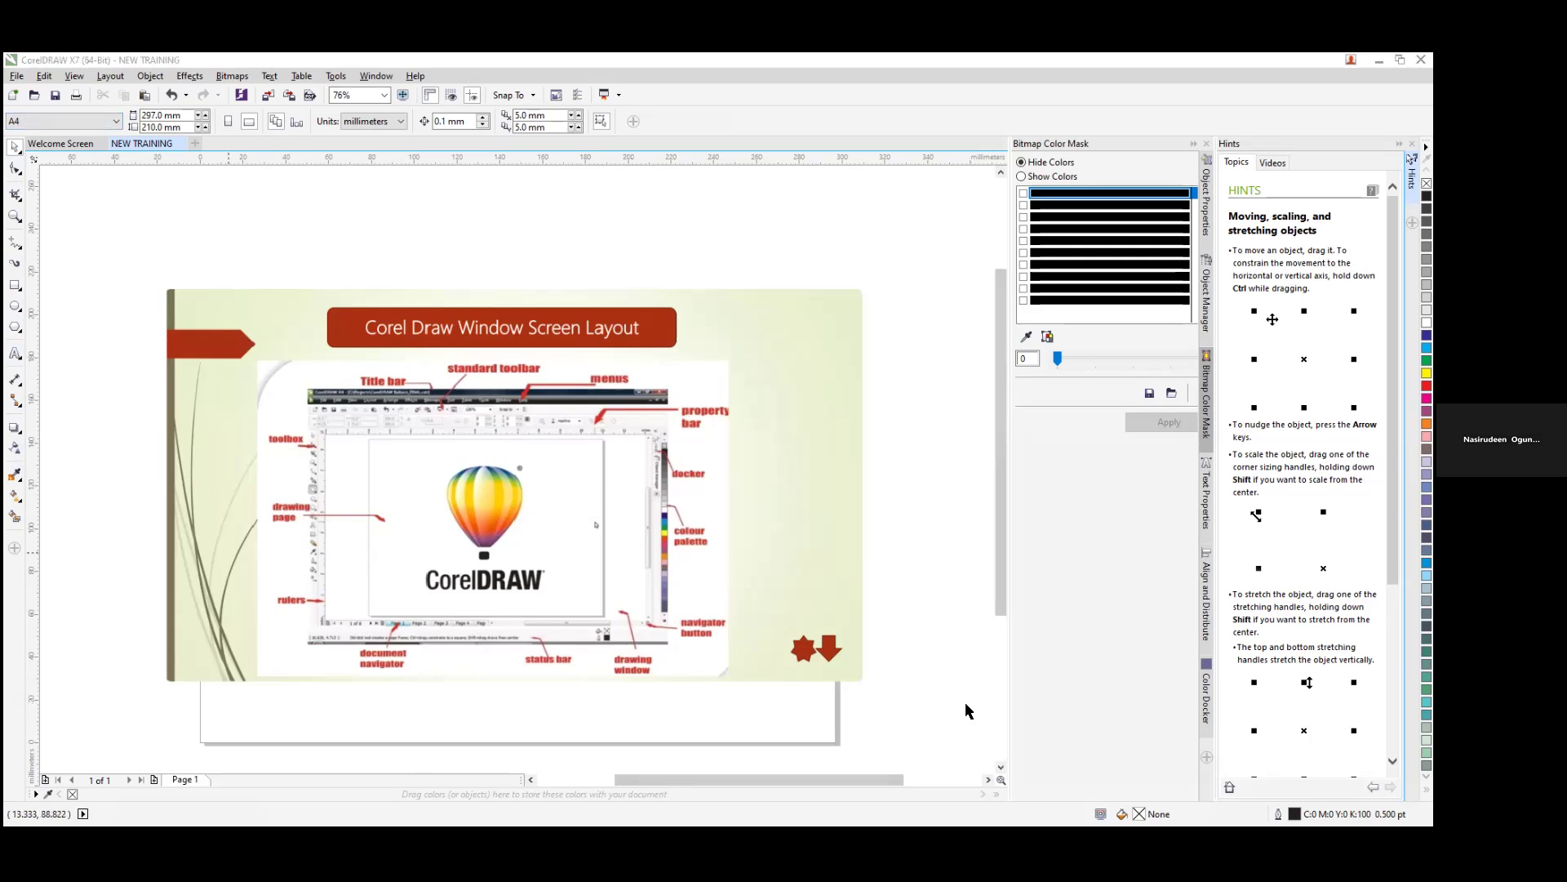
# Step: Move the Basic Tools slide to the page's upper left, overlapping the window layout slide, and select the layout slide
pyautogui.moveTo(434, 516); pyautogui.dragTo(85, 379)
pyautogui.click(651, 485)
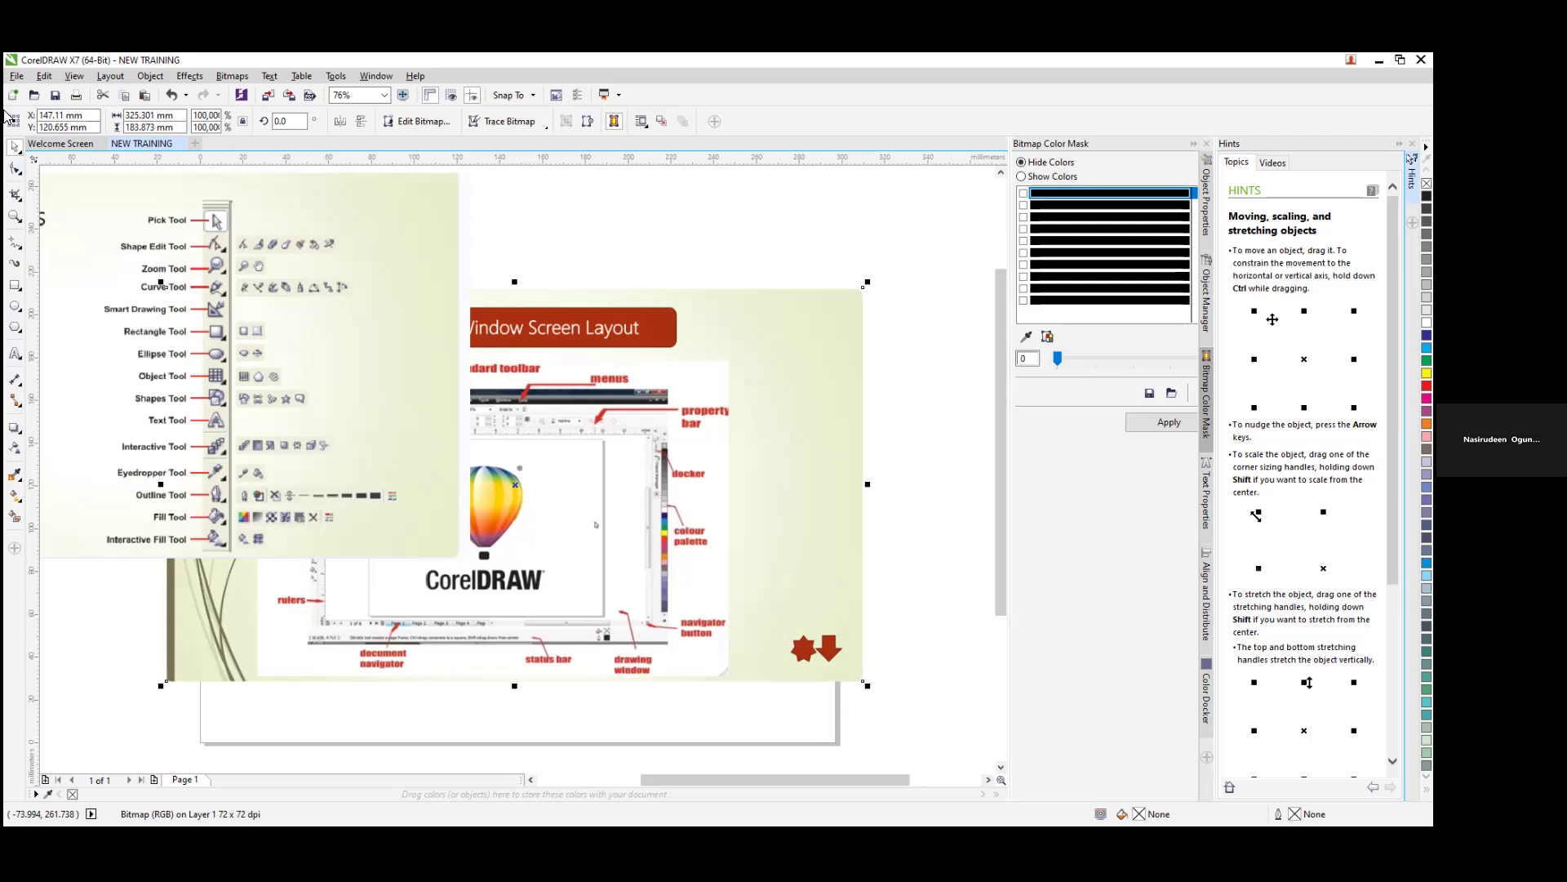
pyautogui.click(19, 159)
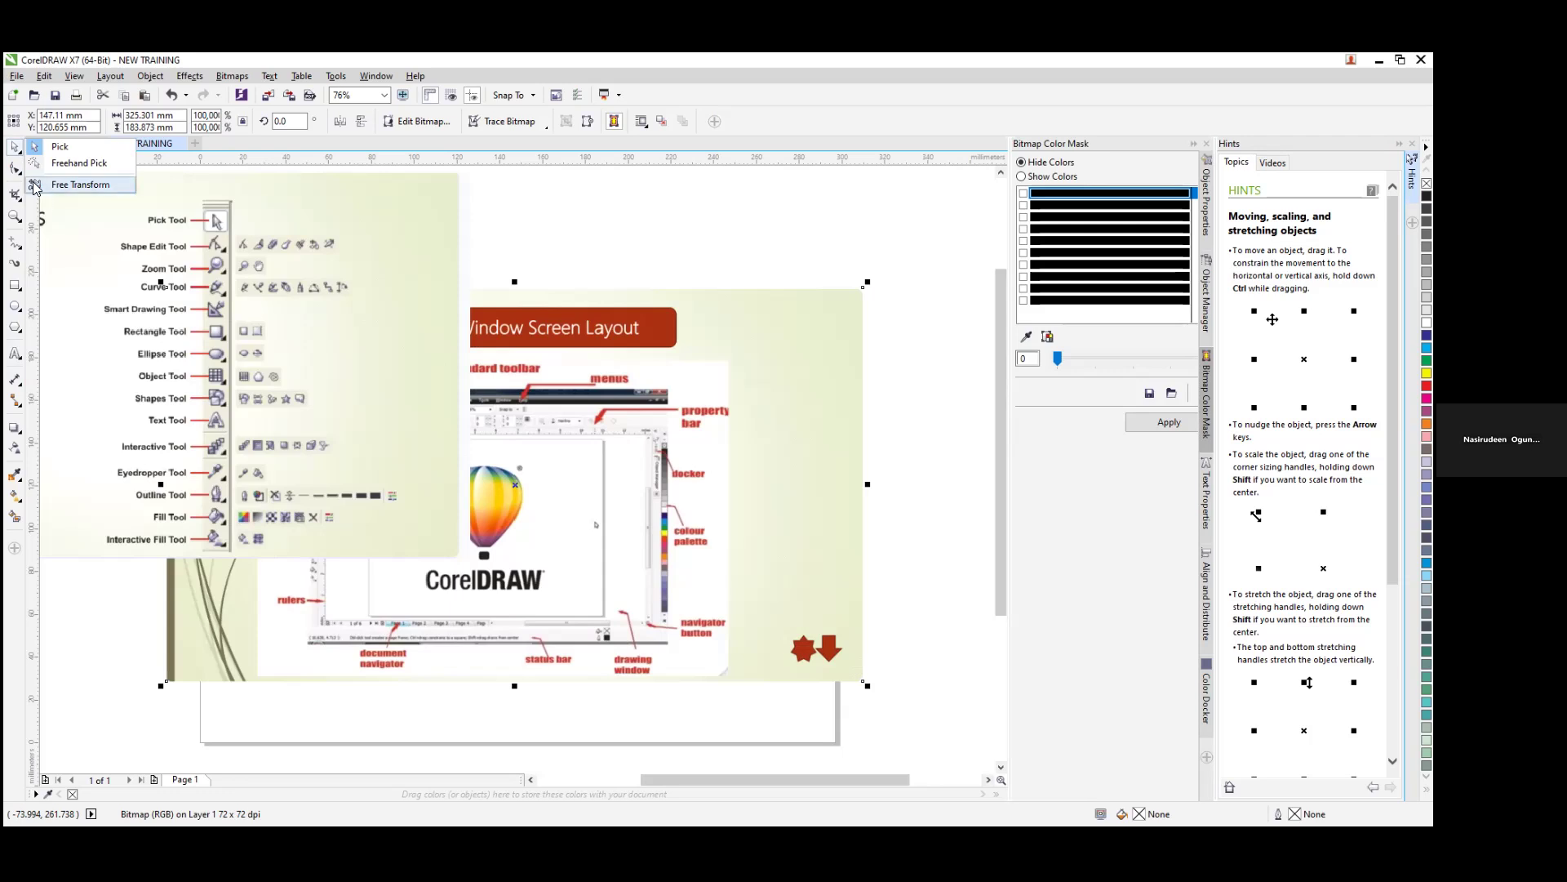
pyautogui.click(19, 175)
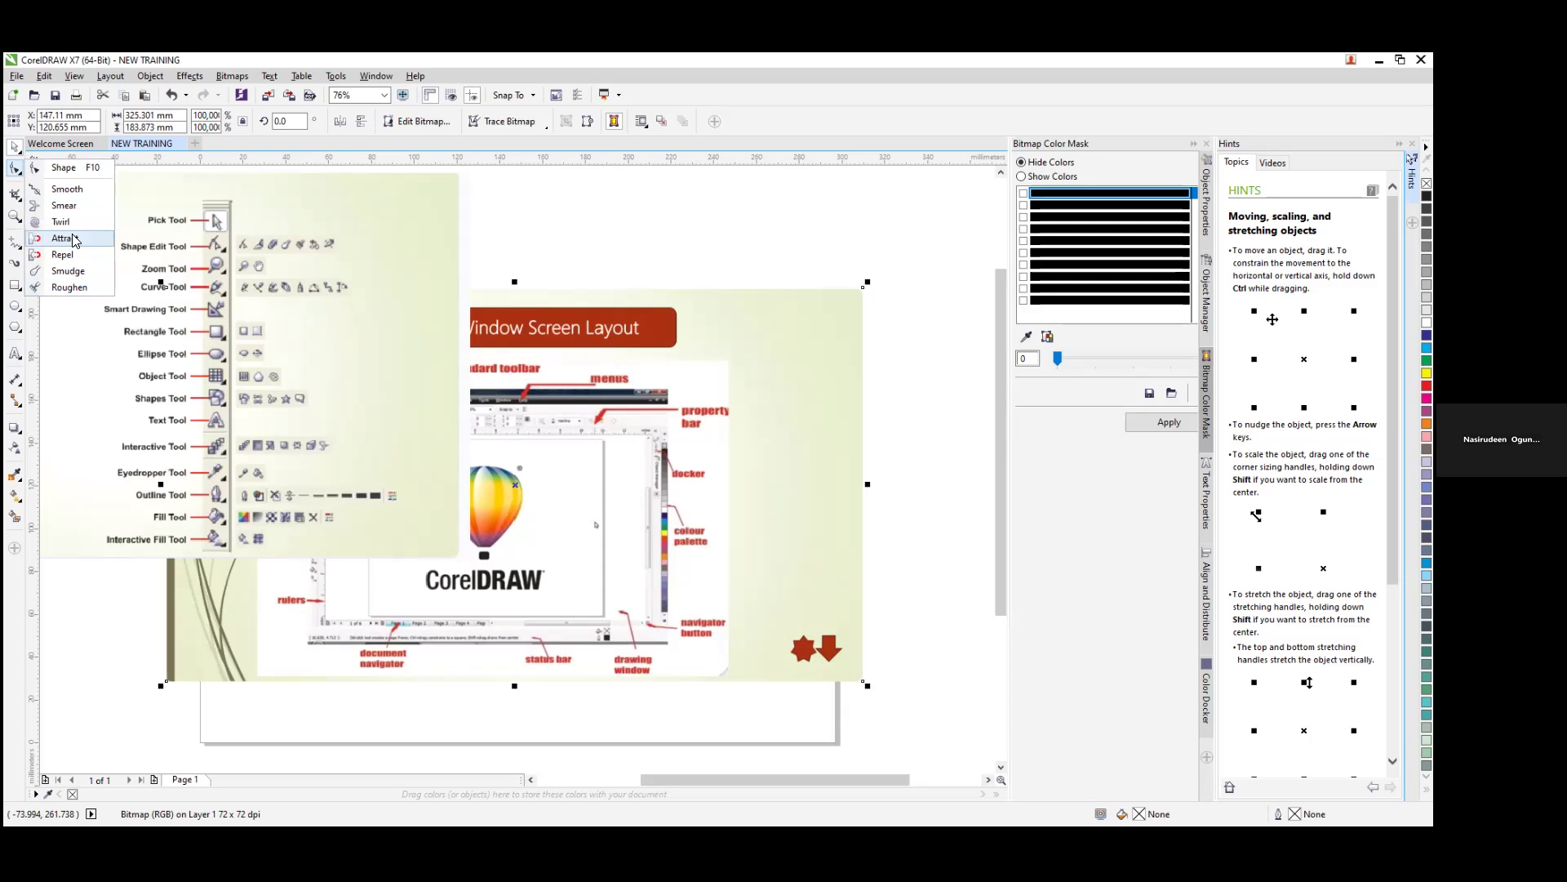
pyautogui.click(222, 302)
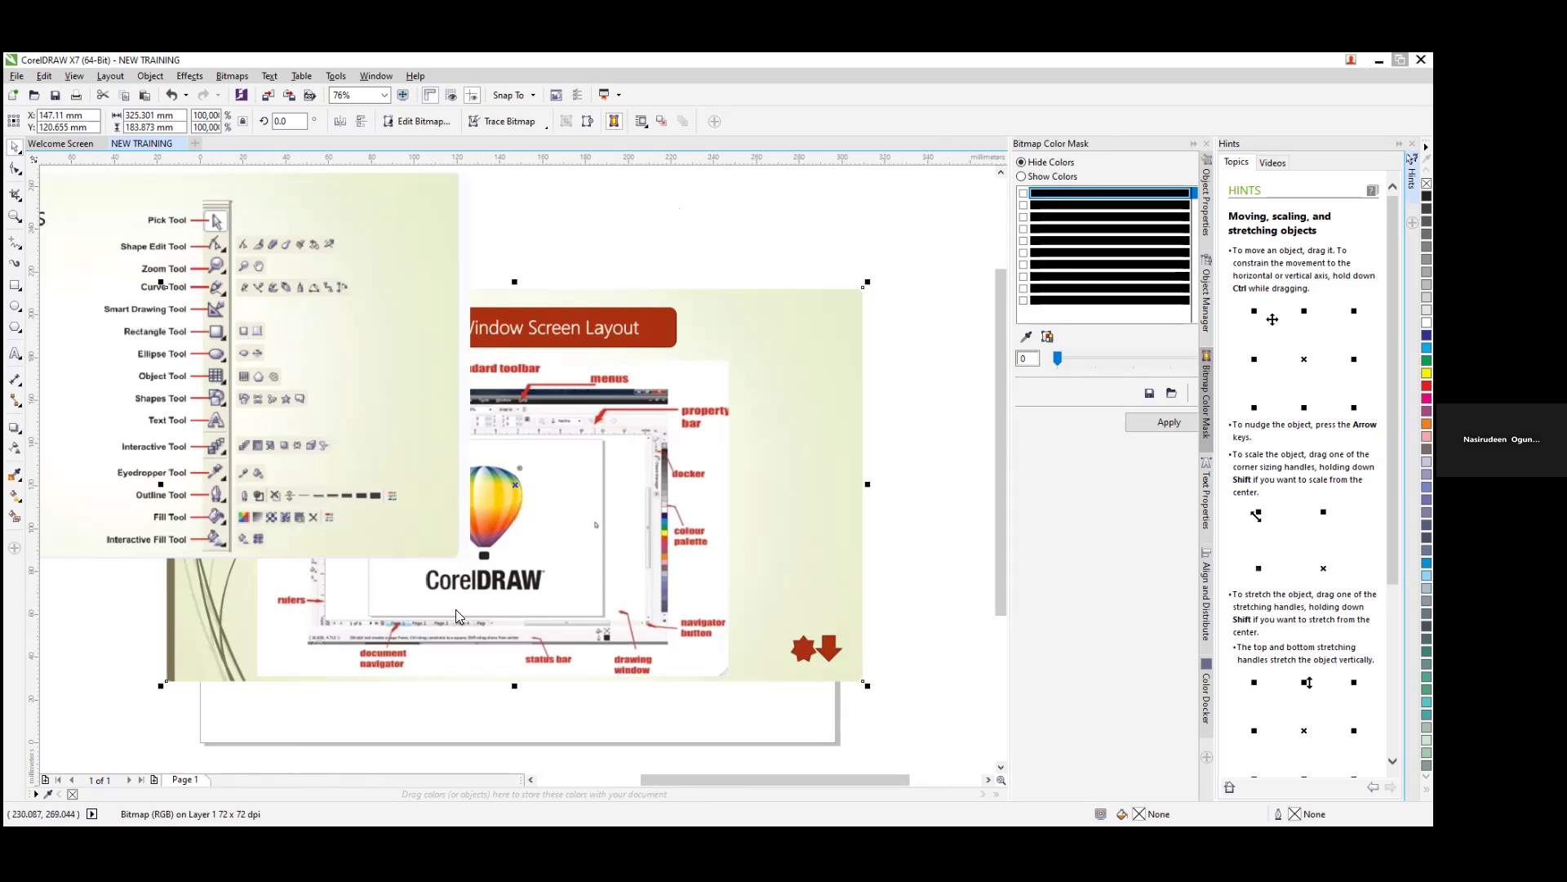
pyautogui.click(1399, 60)
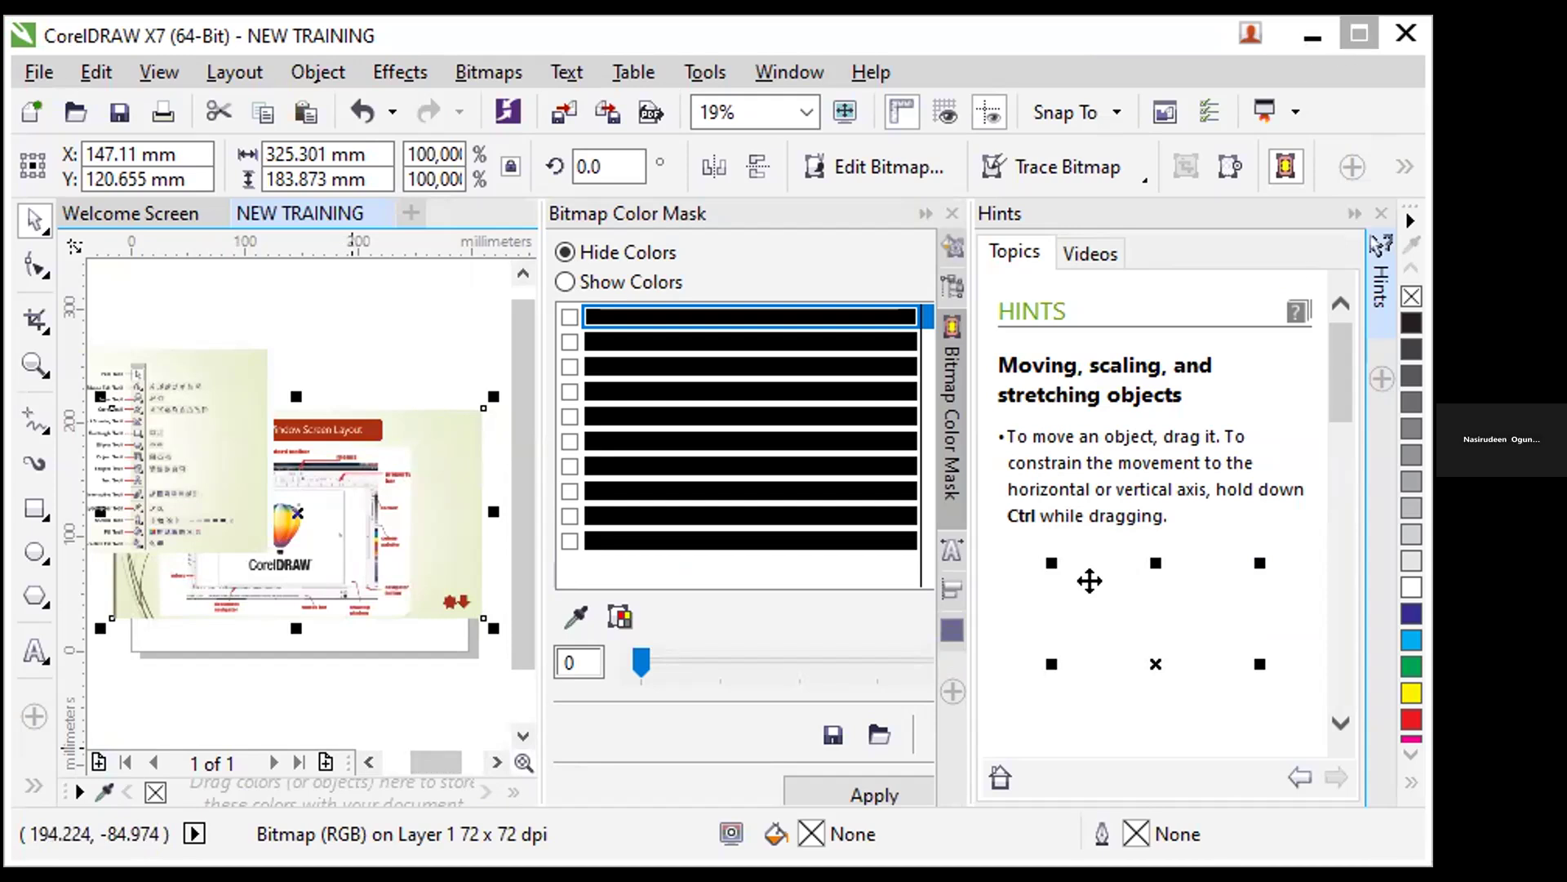
pyautogui.click(1358, 33)
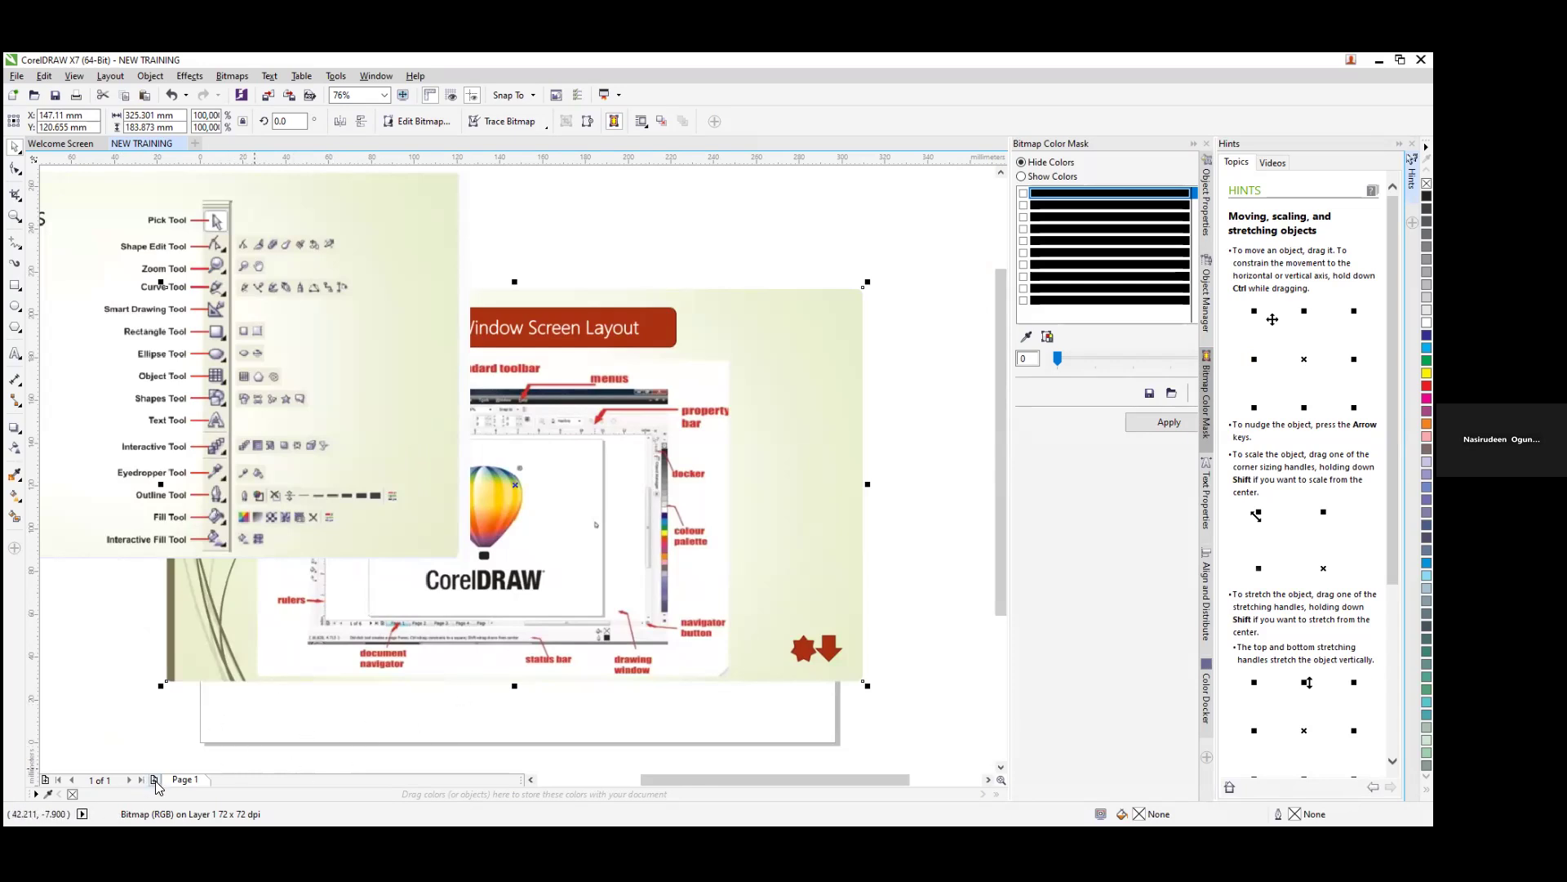
# Step: Add a second page after Page 1, switch between both pages and return to Page 1
pyautogui.click(155, 781)
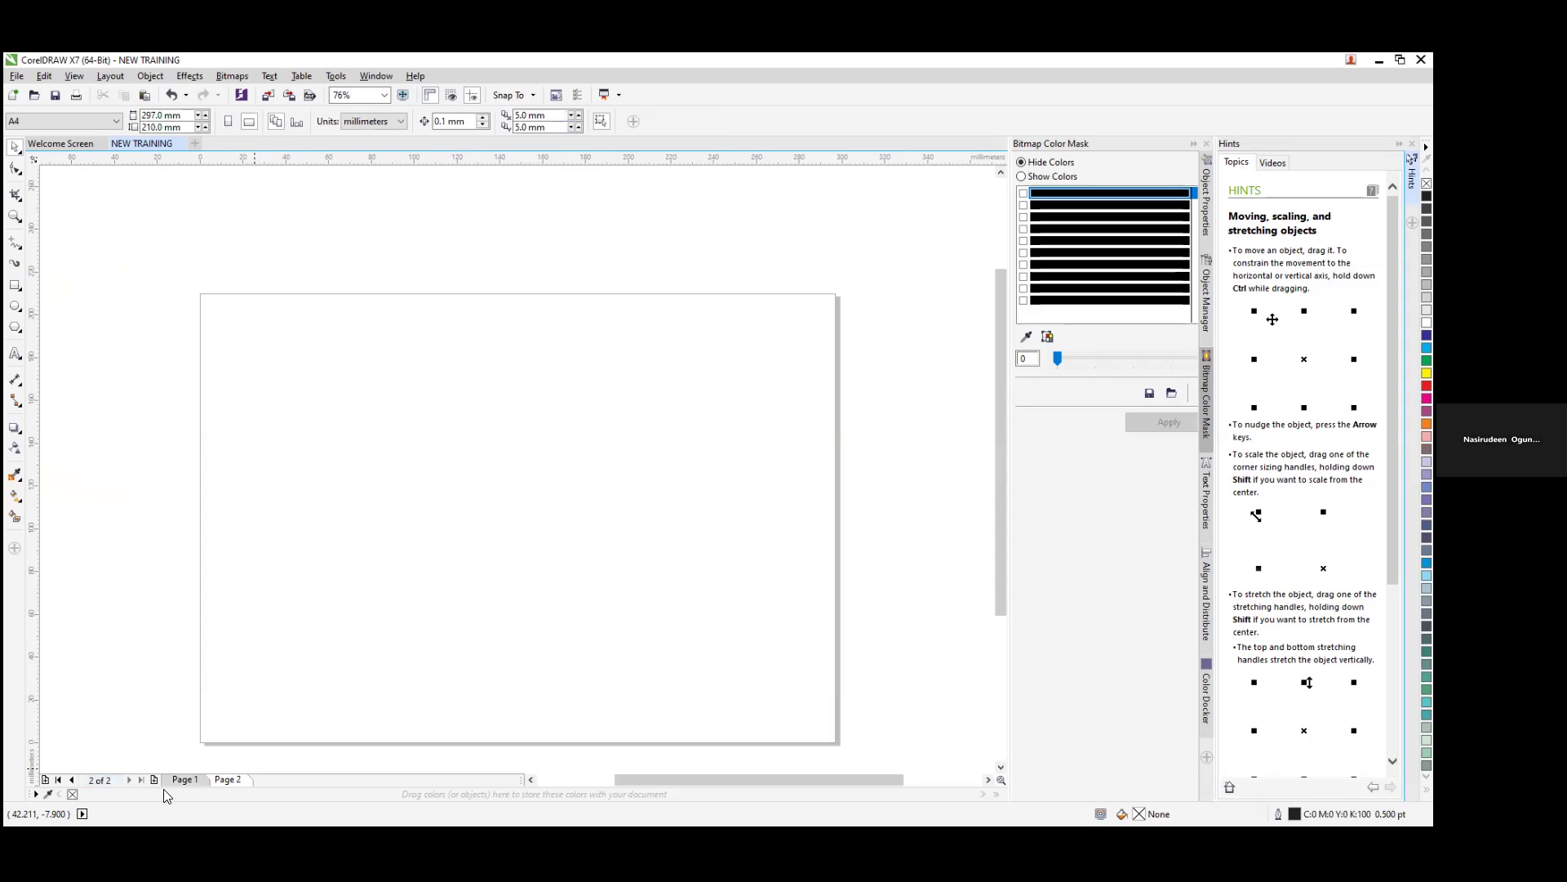
pyautogui.click(184, 779)
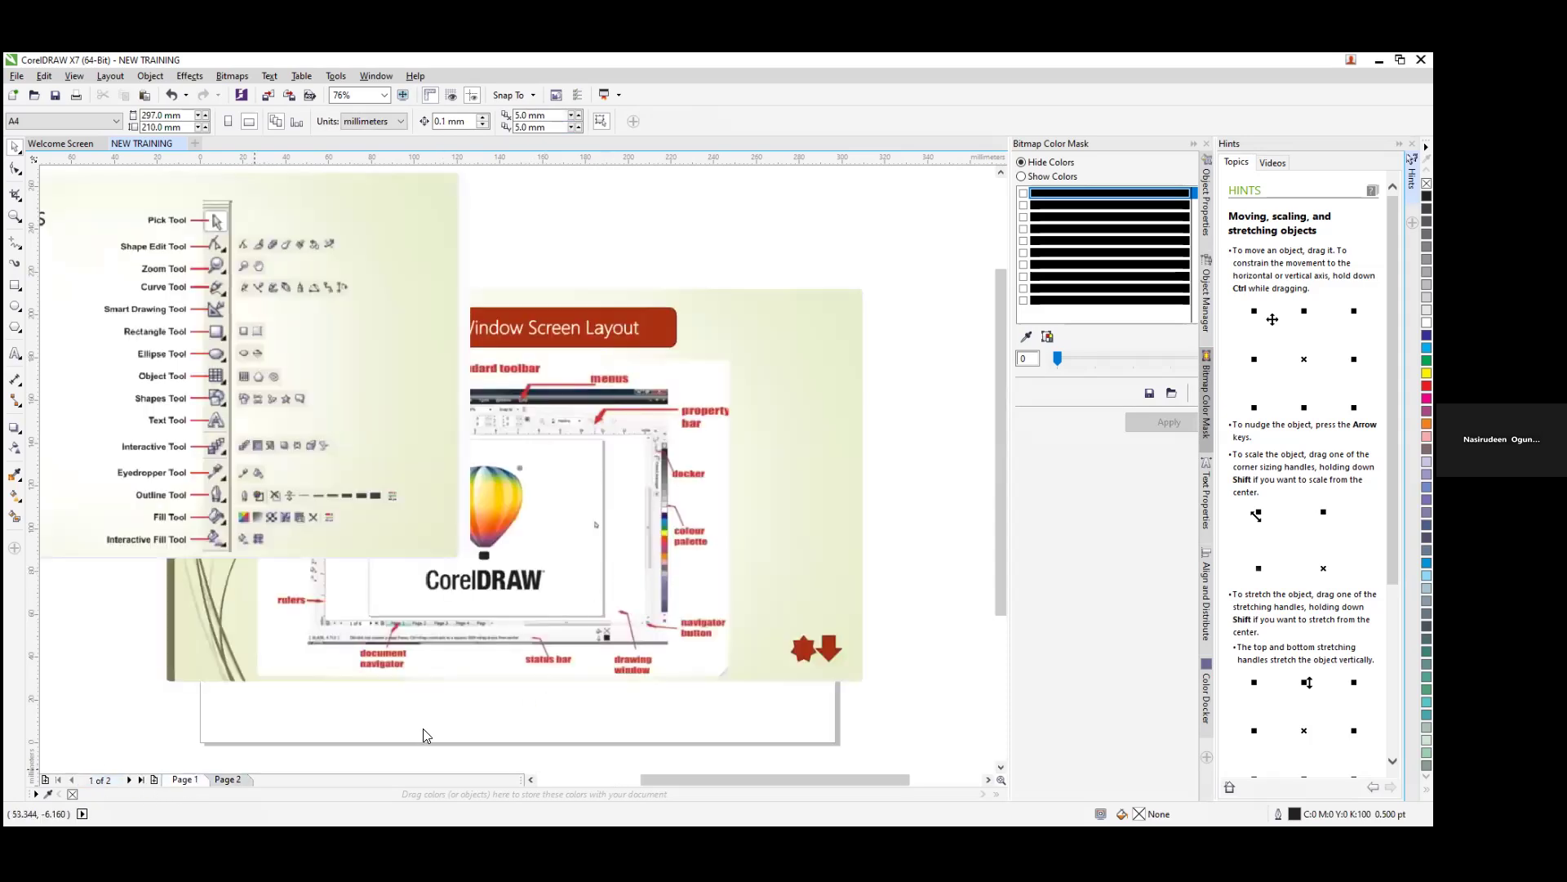
pyautogui.click(230, 779)
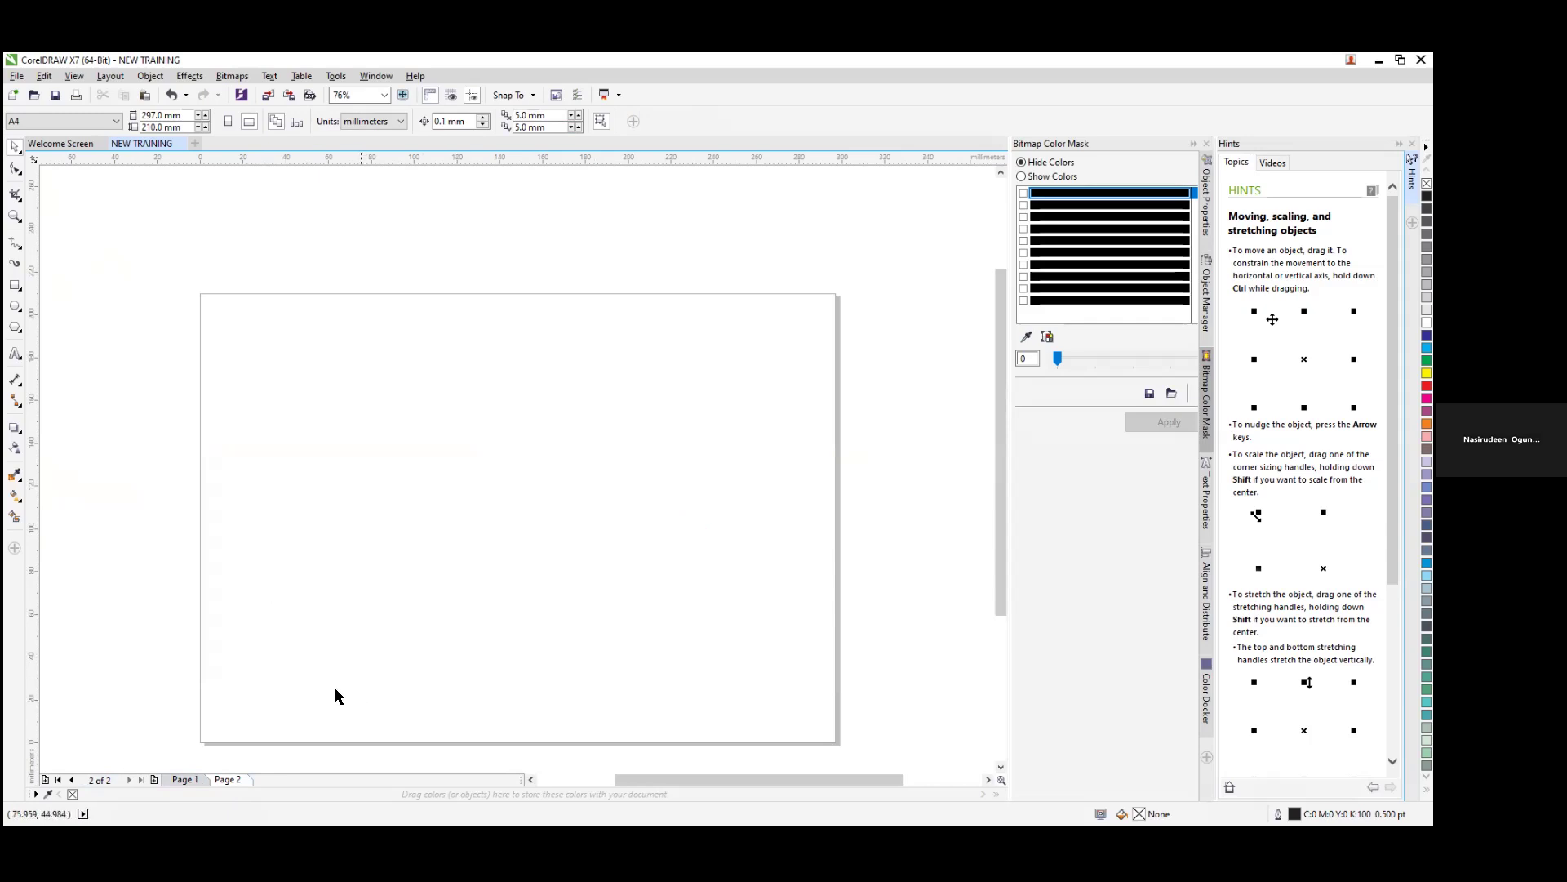
pyautogui.click(185, 779)
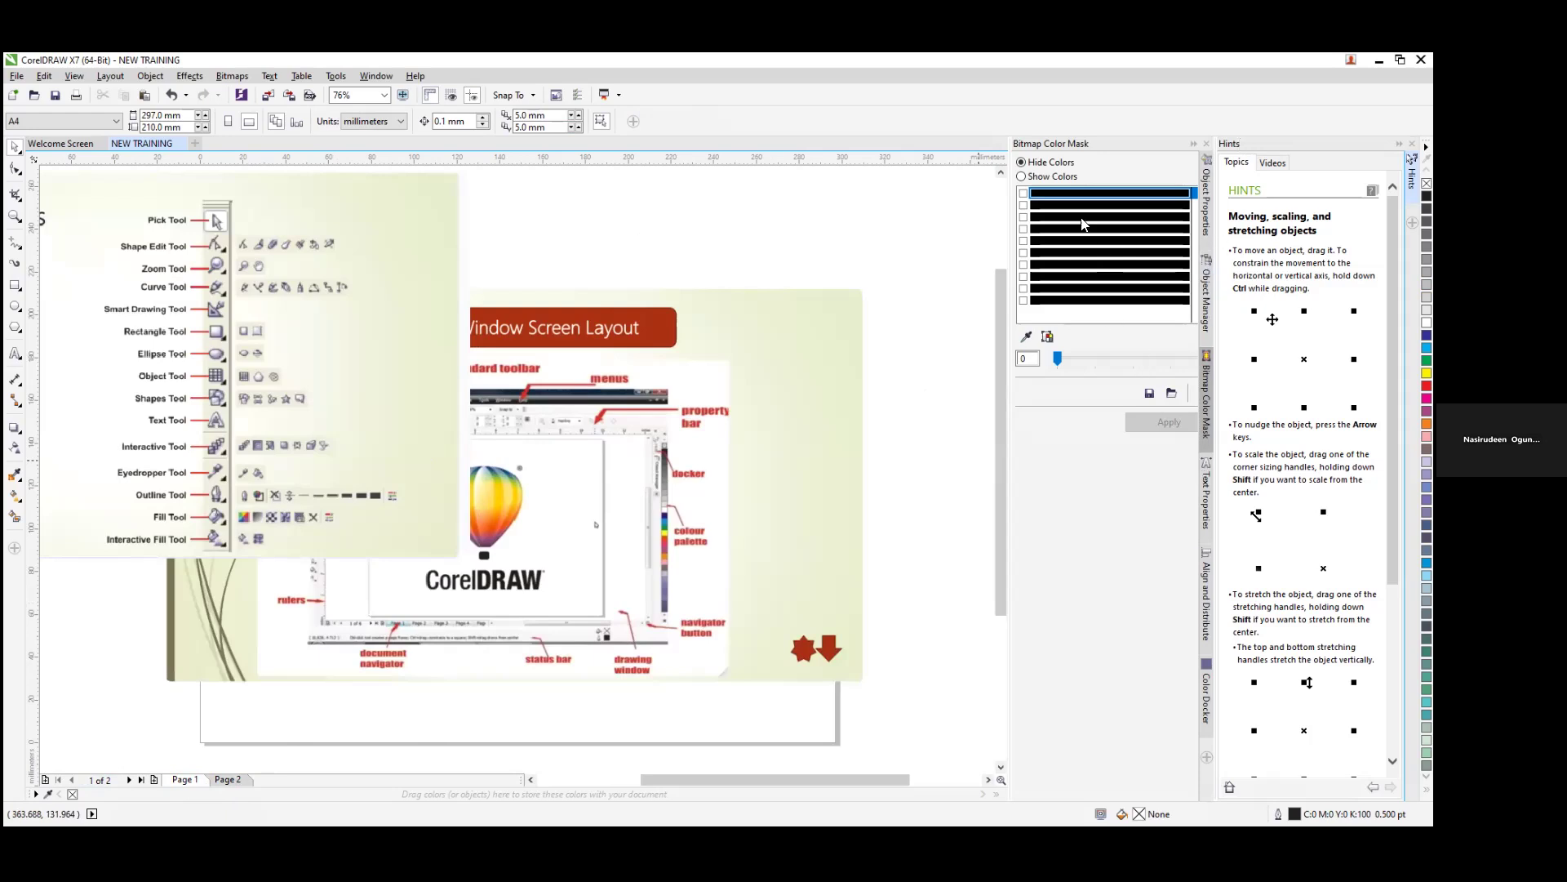
# Step: Close the Bitmap Color Mask docker and delete the Basic Tools and window layout slides from Page 1
pyautogui.click(1206, 143)
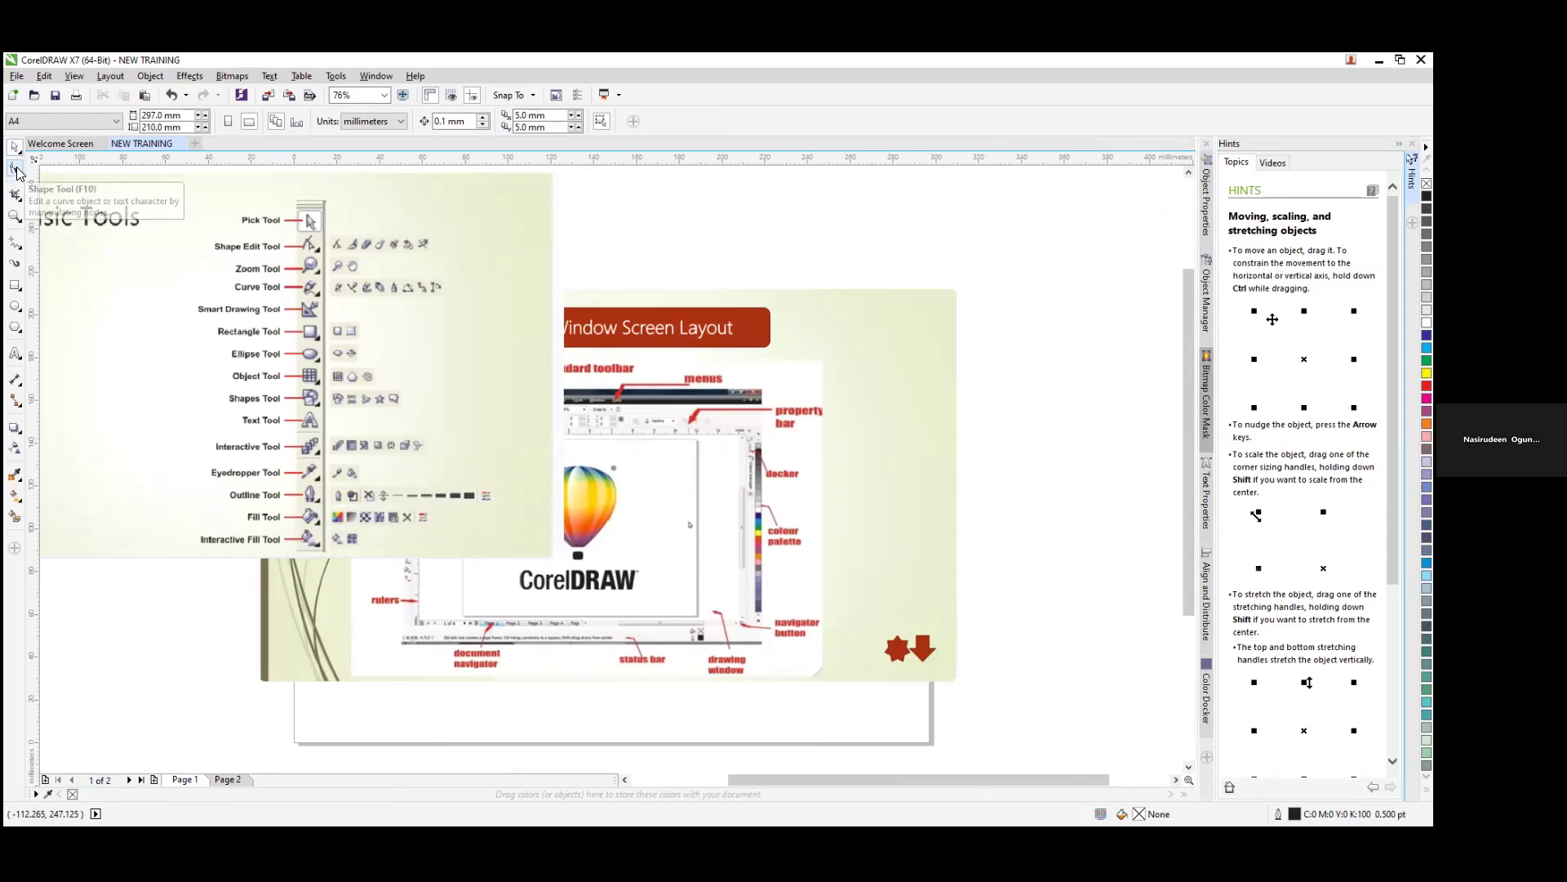
pyautogui.click(259, 290)
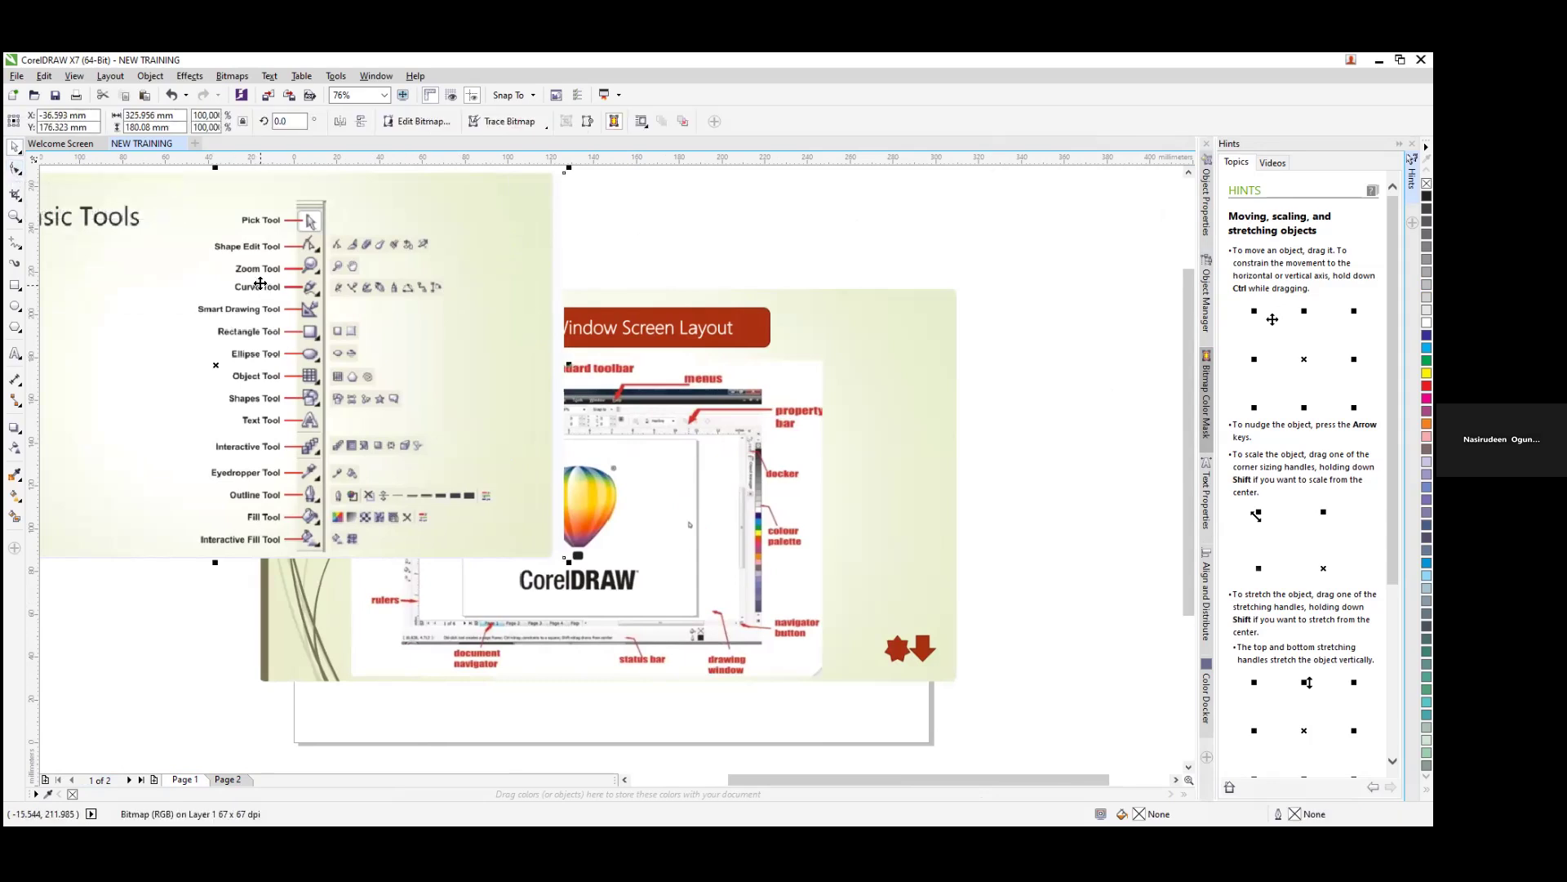
pyautogui.press('Delete')
pyautogui.click(555, 496)
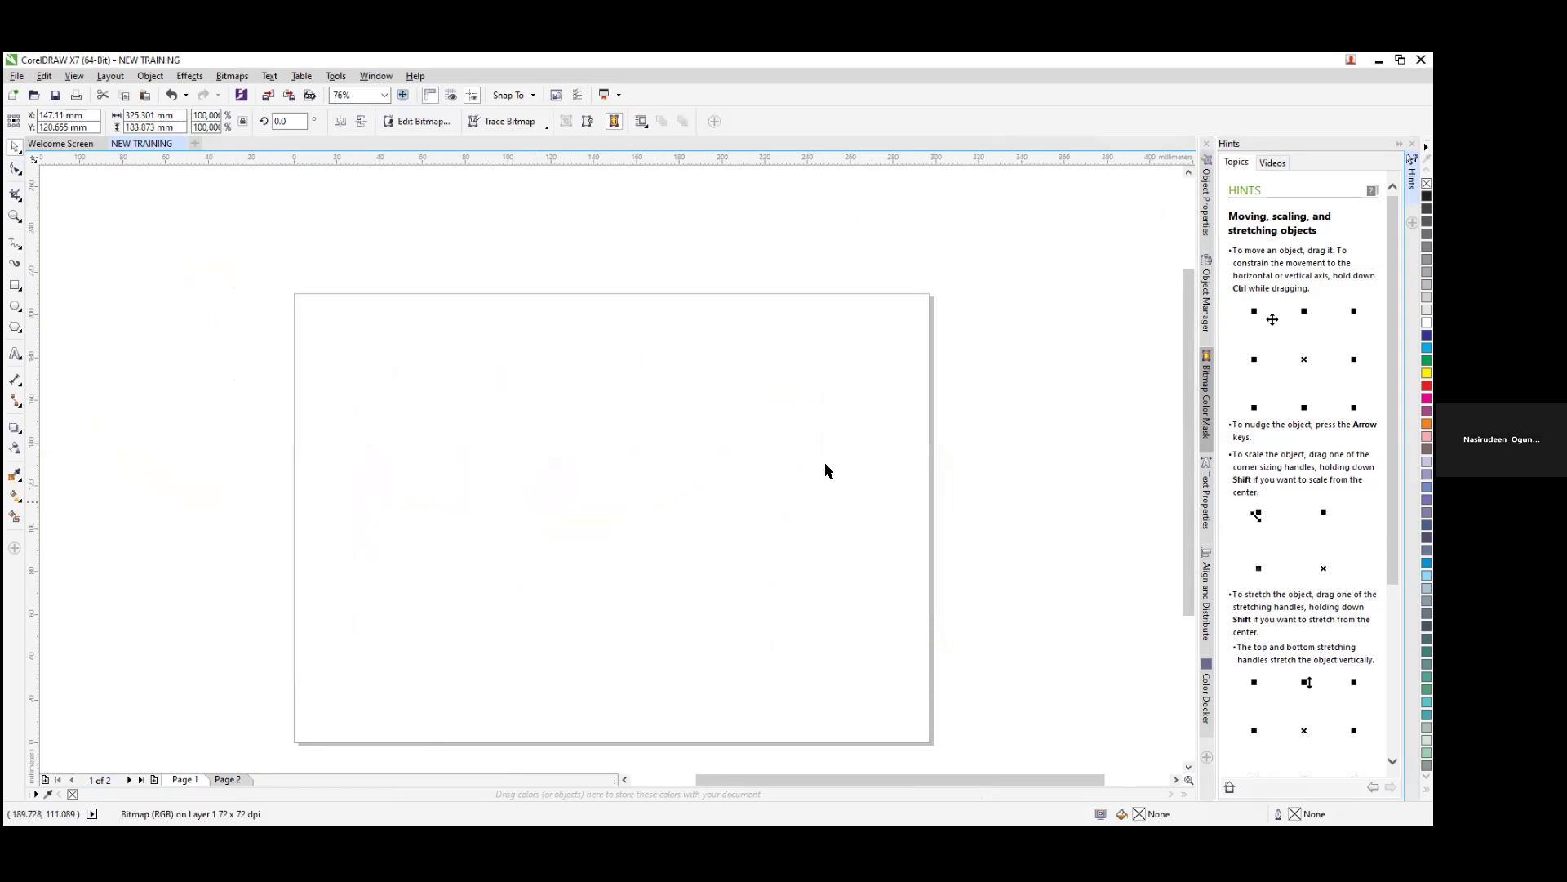
pyautogui.press('Delete')
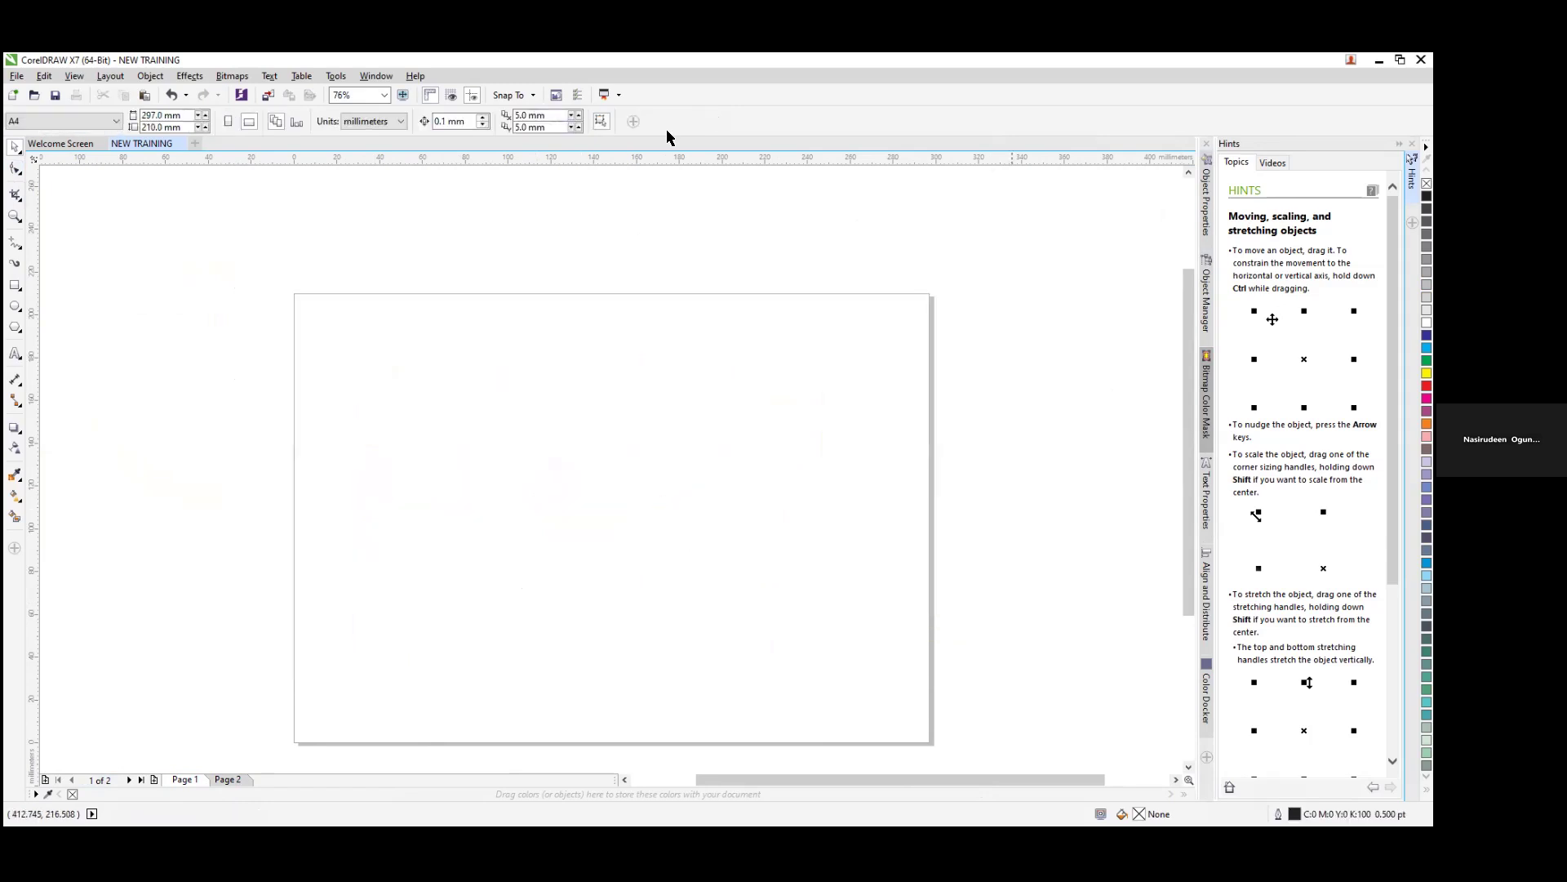
# Step: Practise zooming the blank page out and in, first with the Zoom tool and then with the Pick tool active, finishing at 37%
pyautogui.click(17, 151)
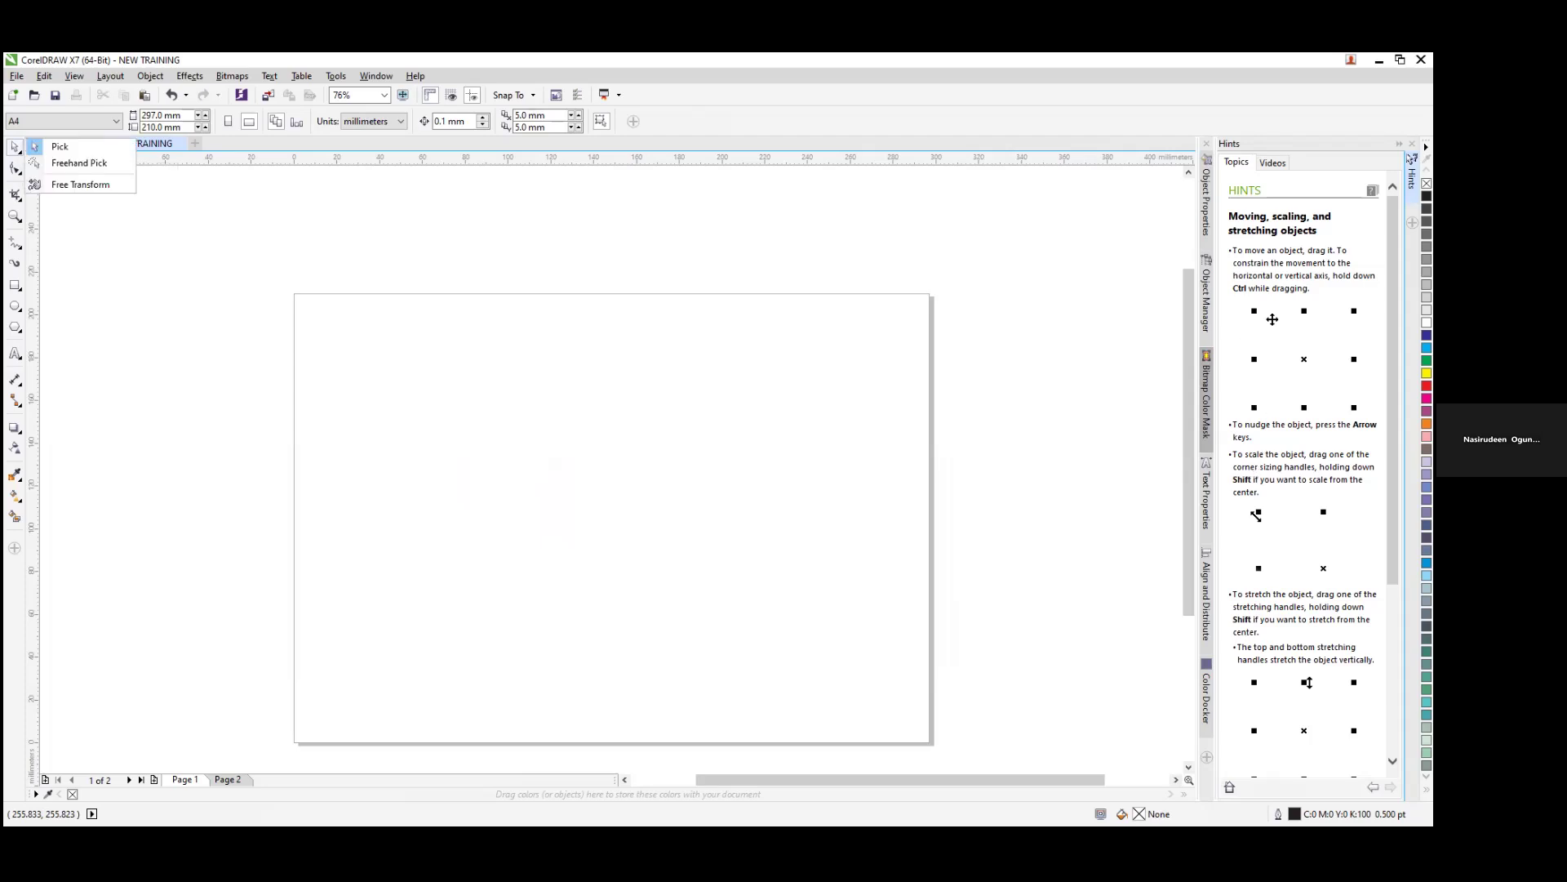
pyautogui.click(141, 211)
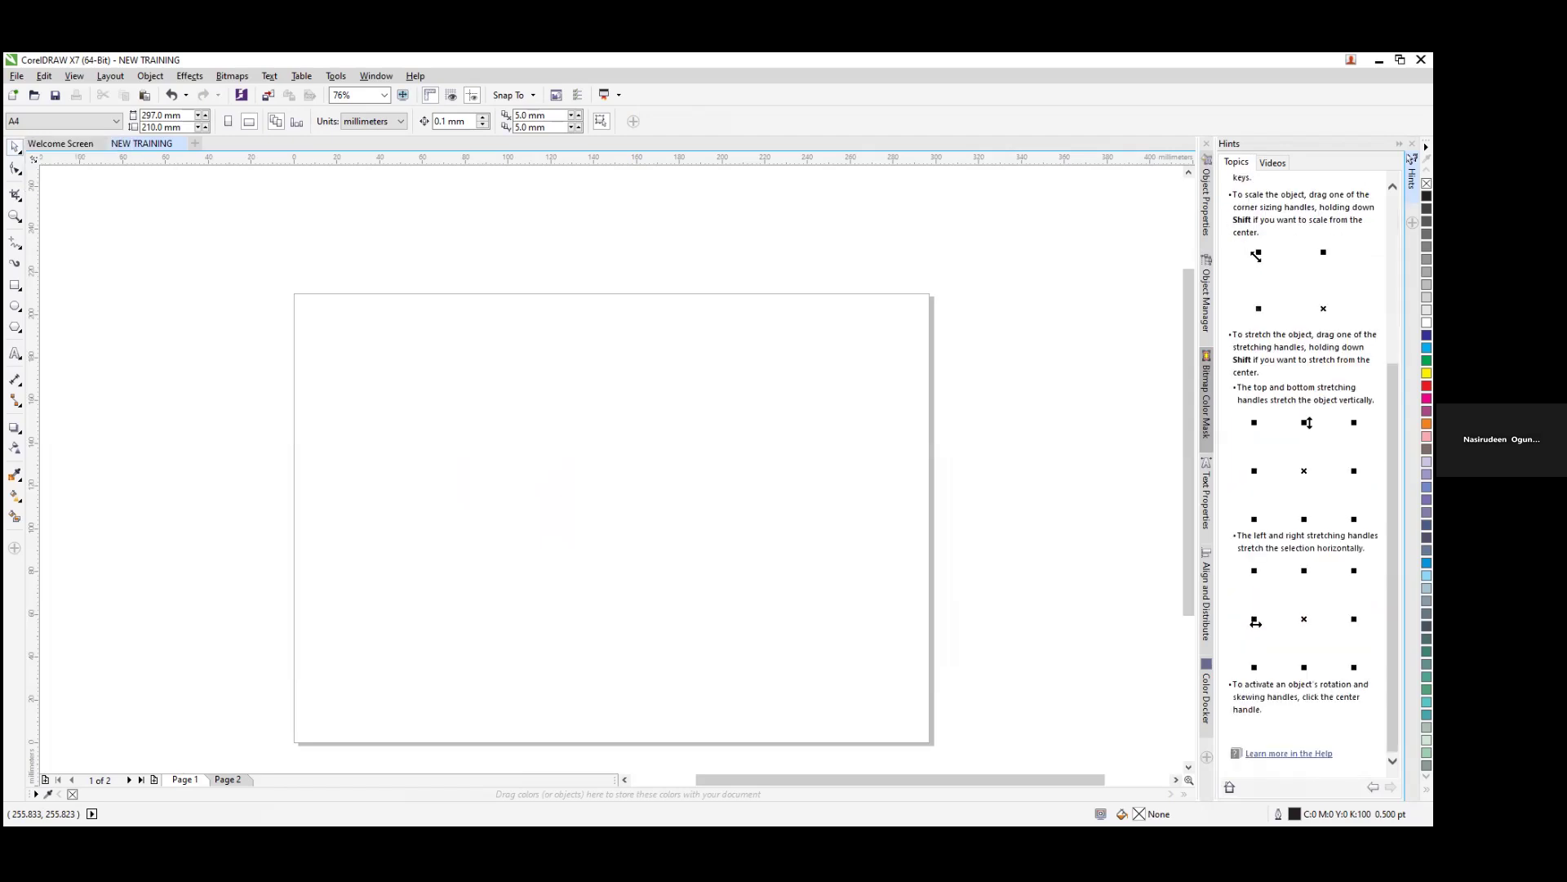
pyautogui.click(15, 217)
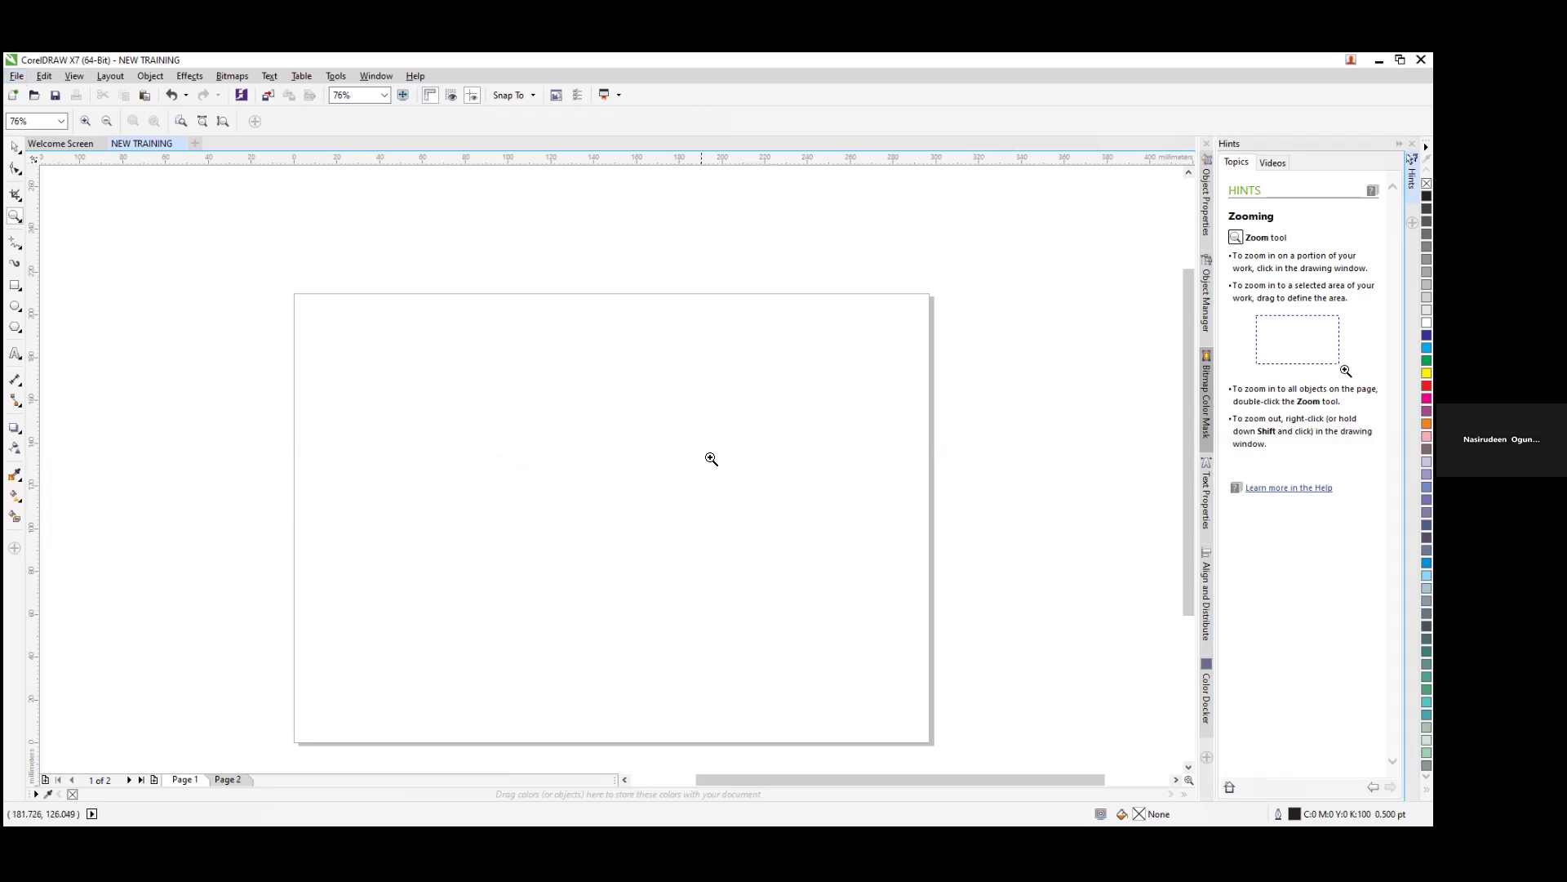
pyautogui.rightClick(519, 403)
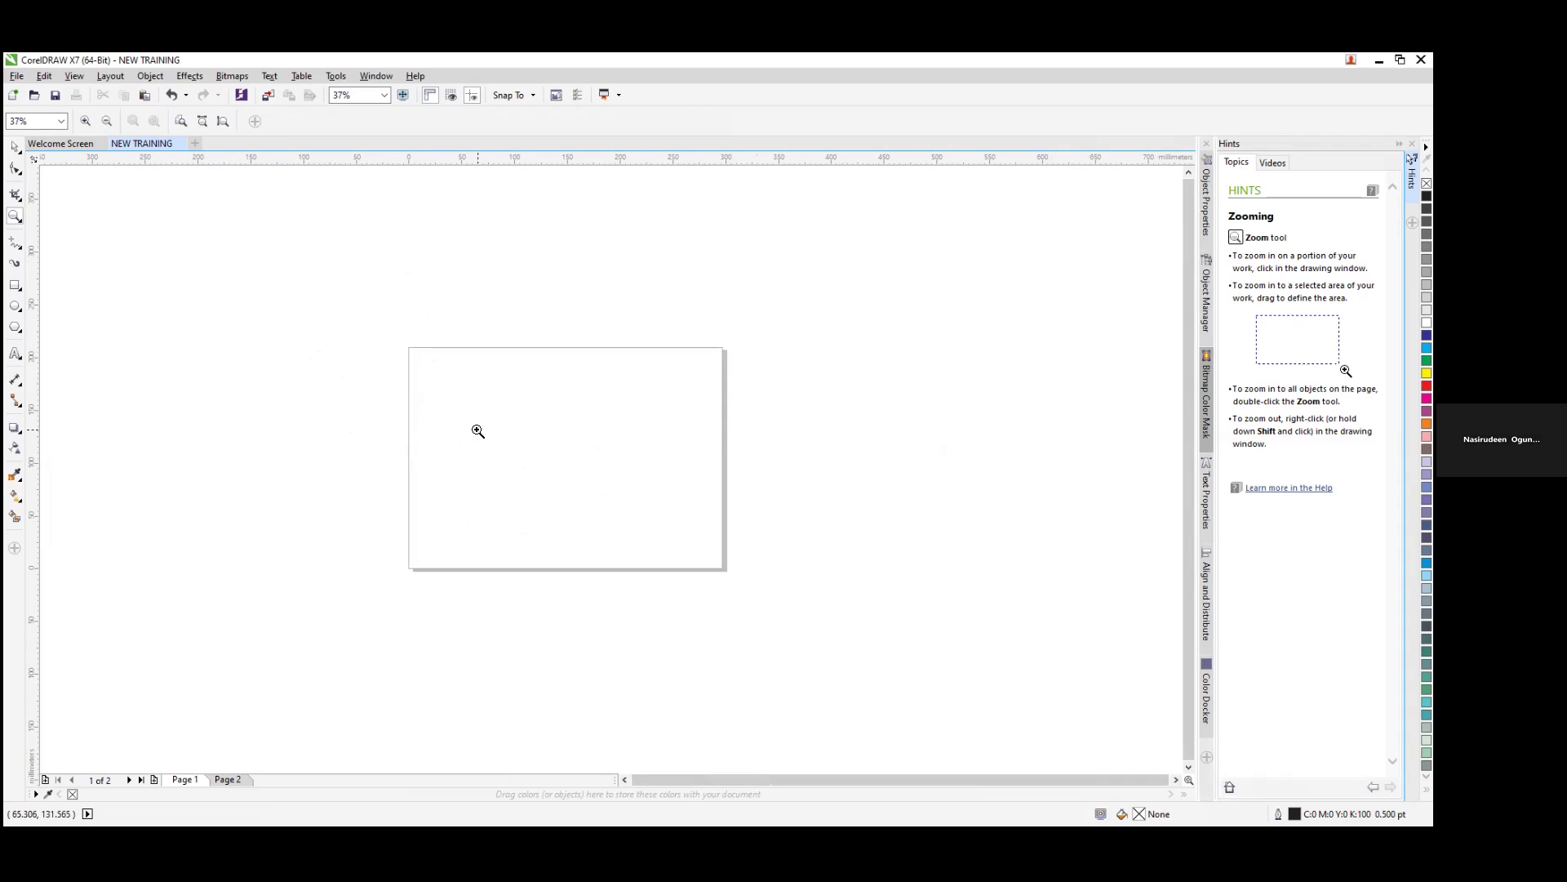
pyautogui.click(14, 149)
pyautogui.scroll(-2, 528, 434)
pyautogui.scroll(4, 528, 434)
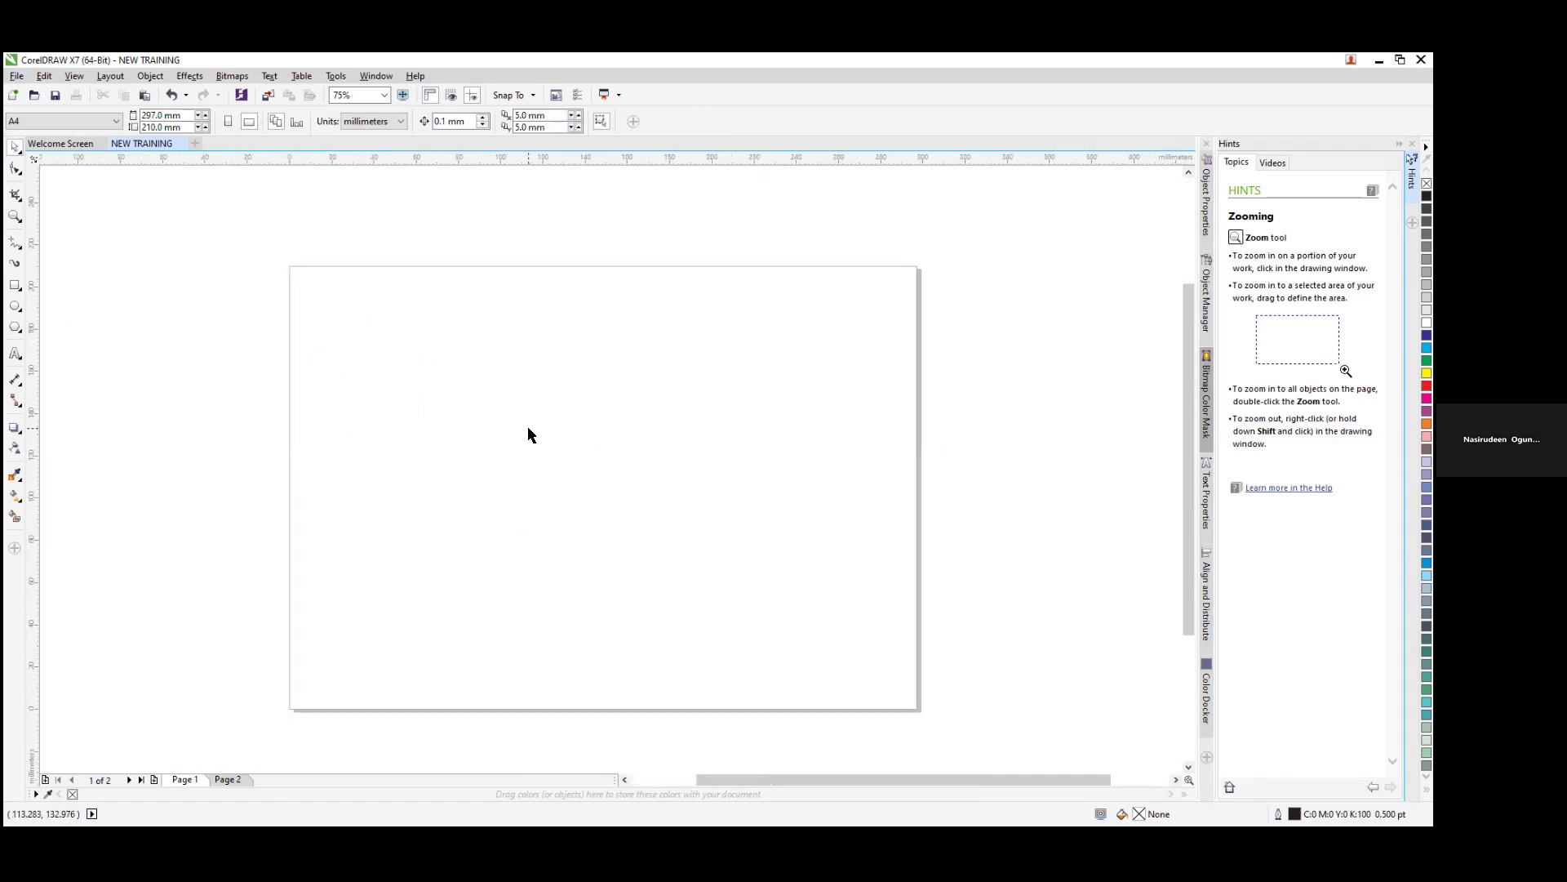
pyautogui.scroll(-2, 528, 434)
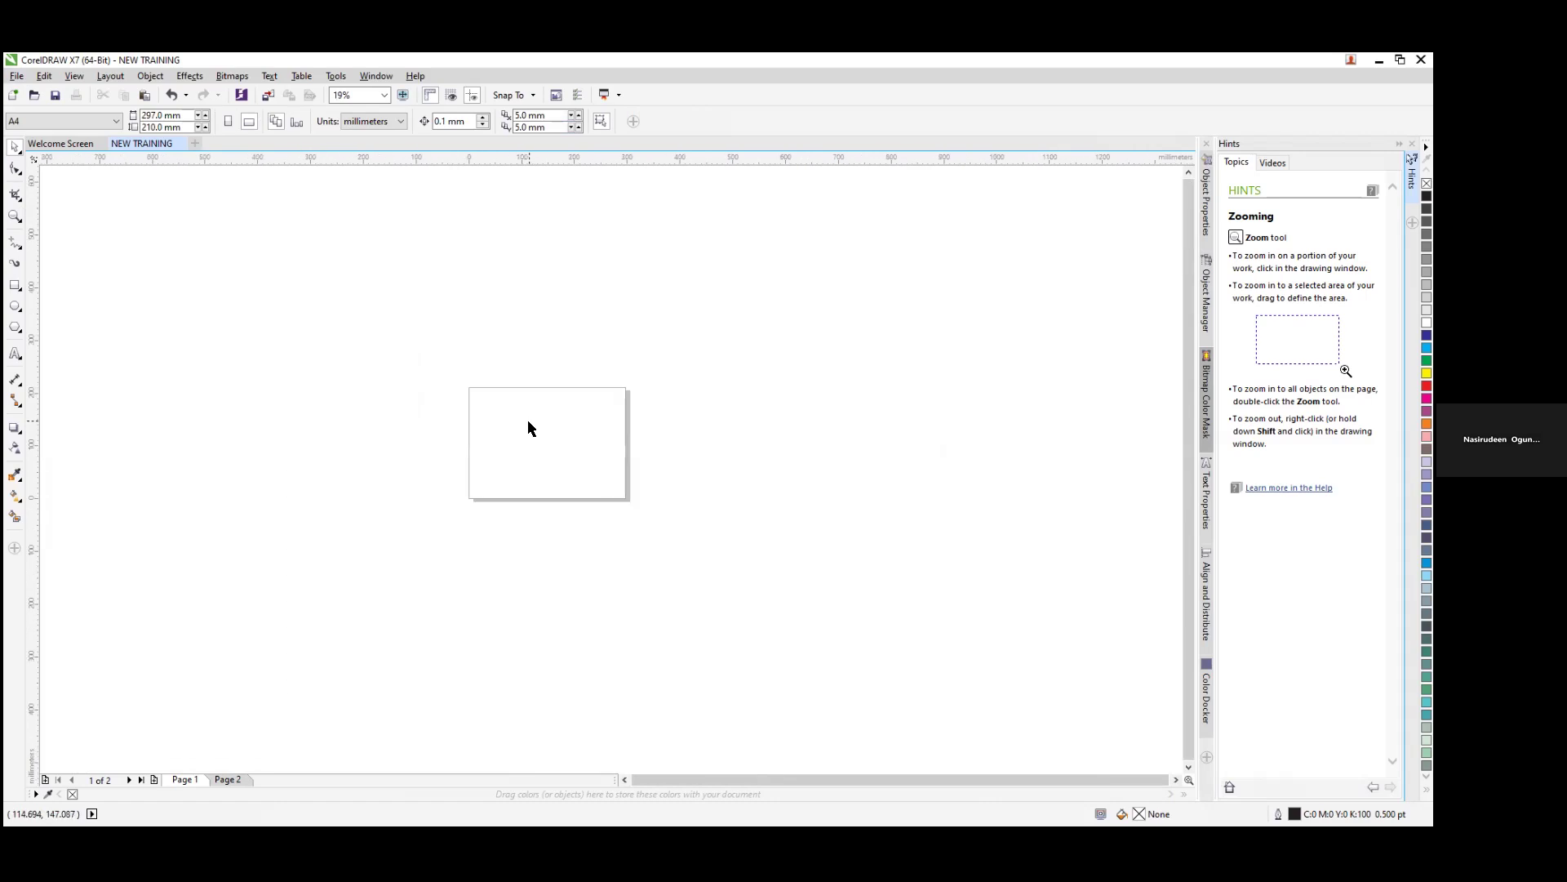
pyautogui.scroll(1, 528, 430)
pyautogui.scroll(1, 529, 429)
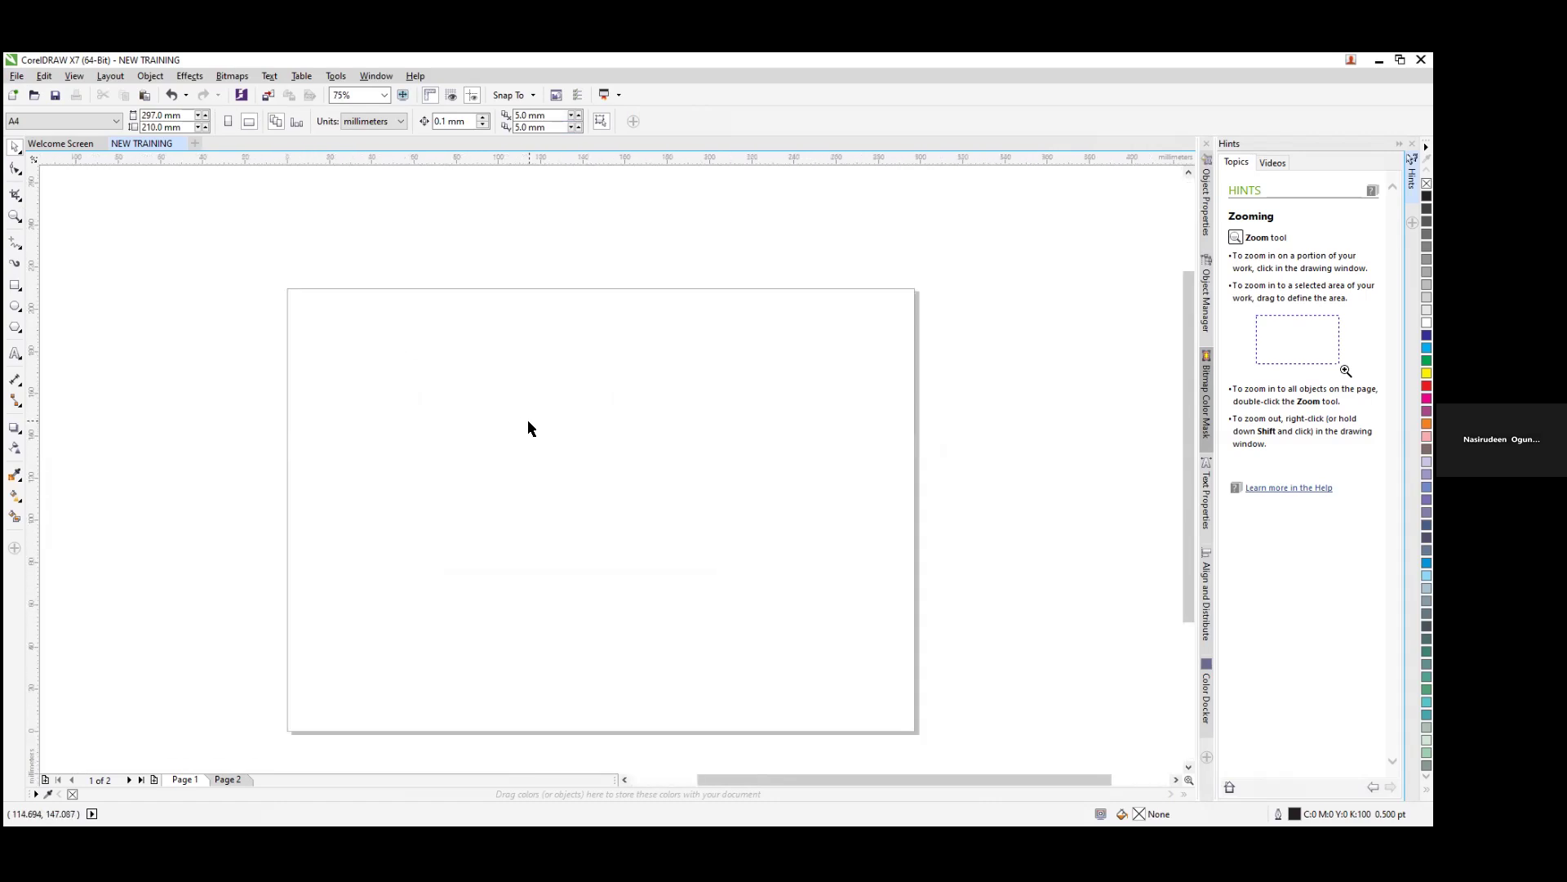
pyautogui.scroll(-1, 529, 428)
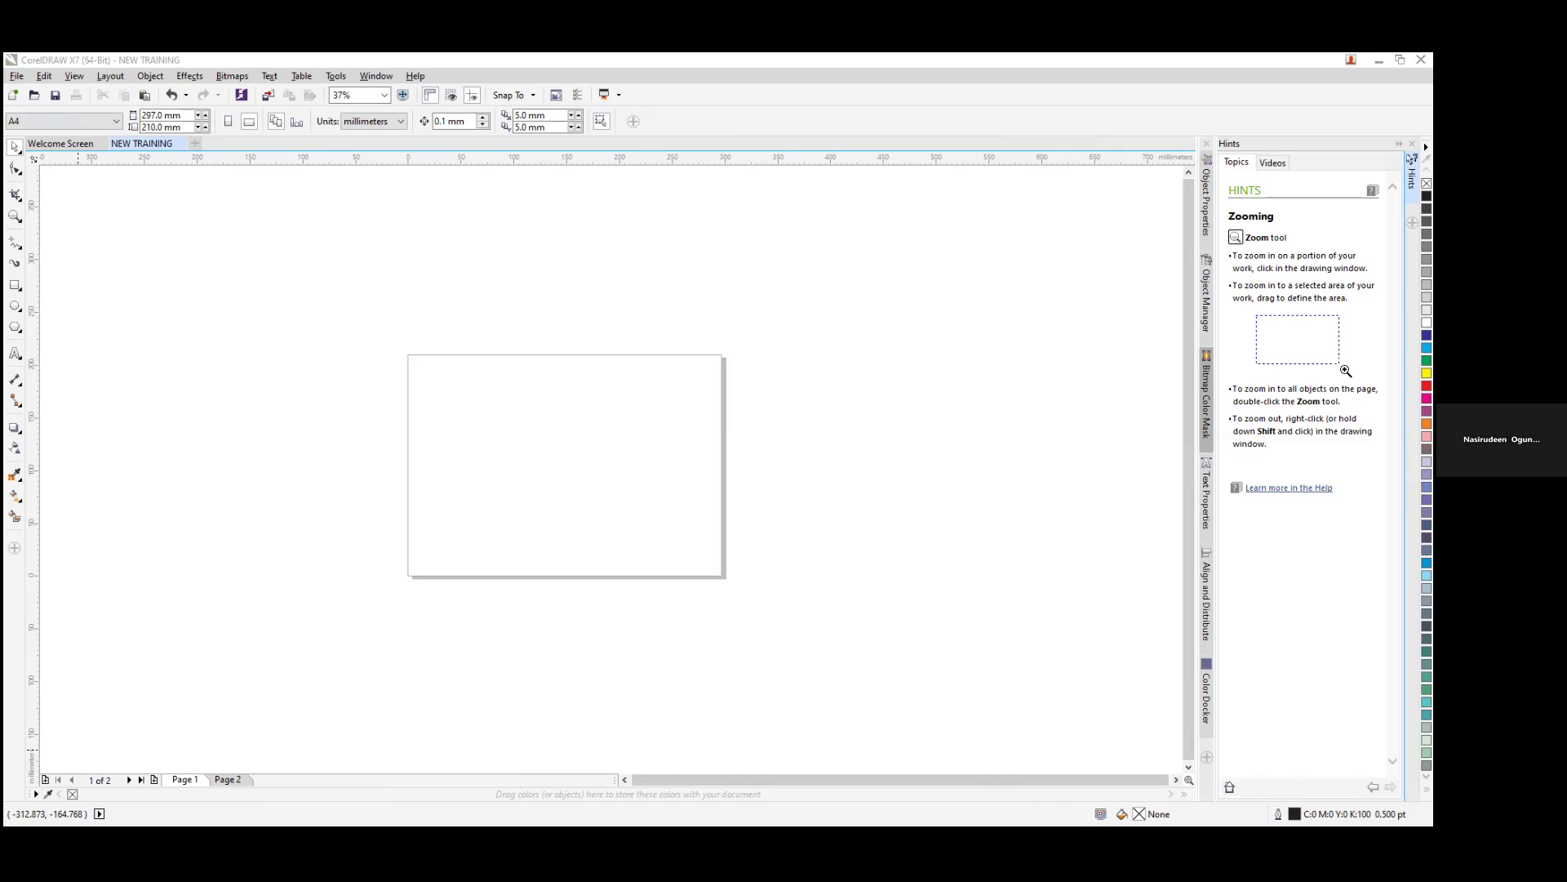
# Step: Examine the available file commands, the list of recent documents and the editing commands without running any of them
pyautogui.click(18, 76)
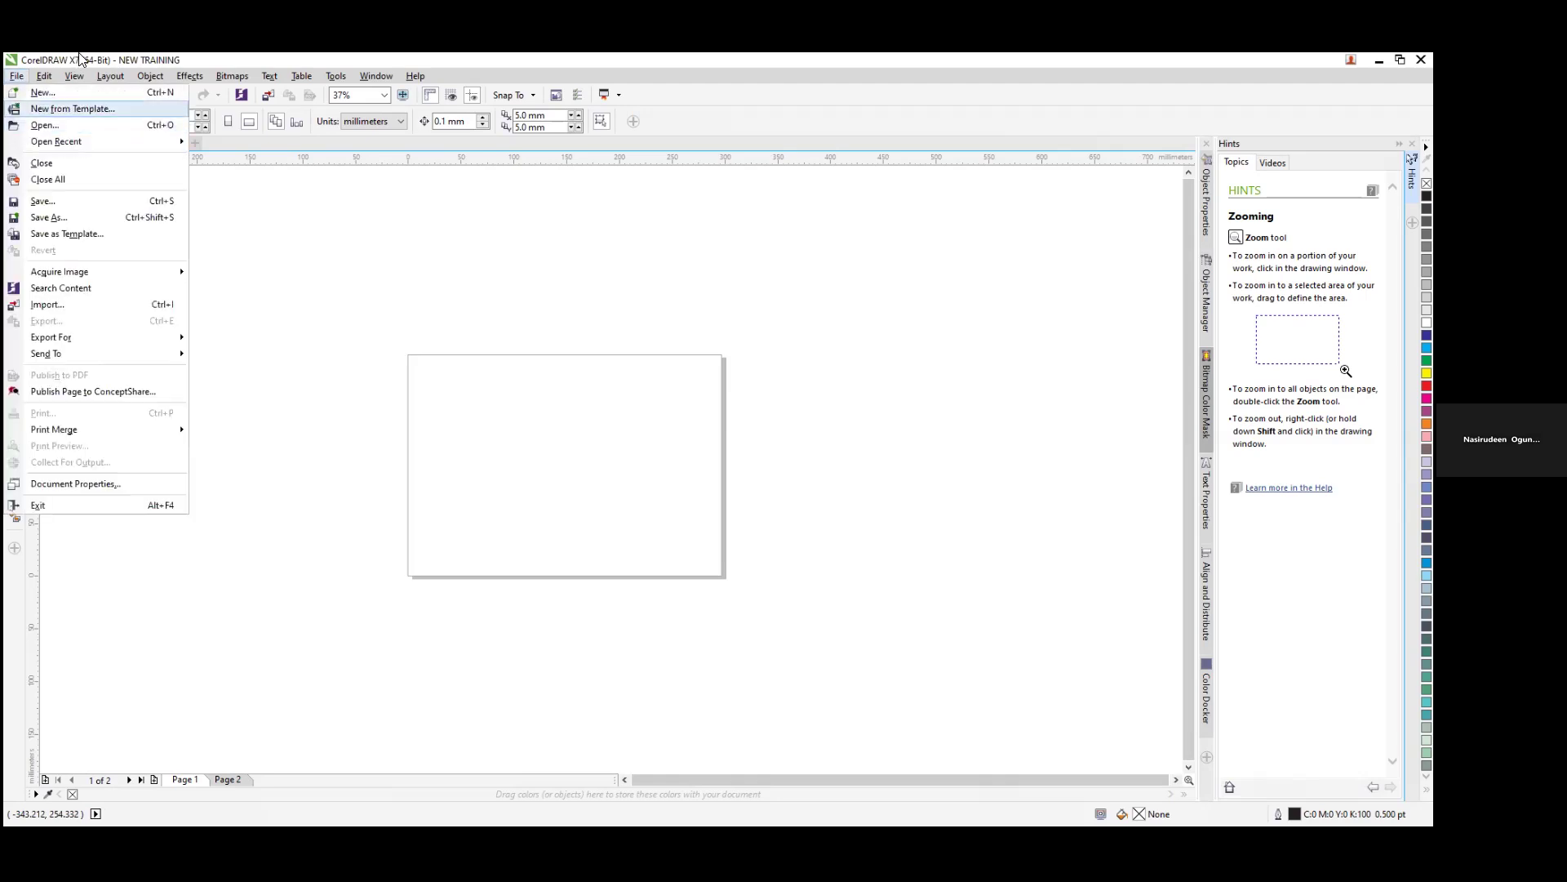
pyautogui.click(18, 77)
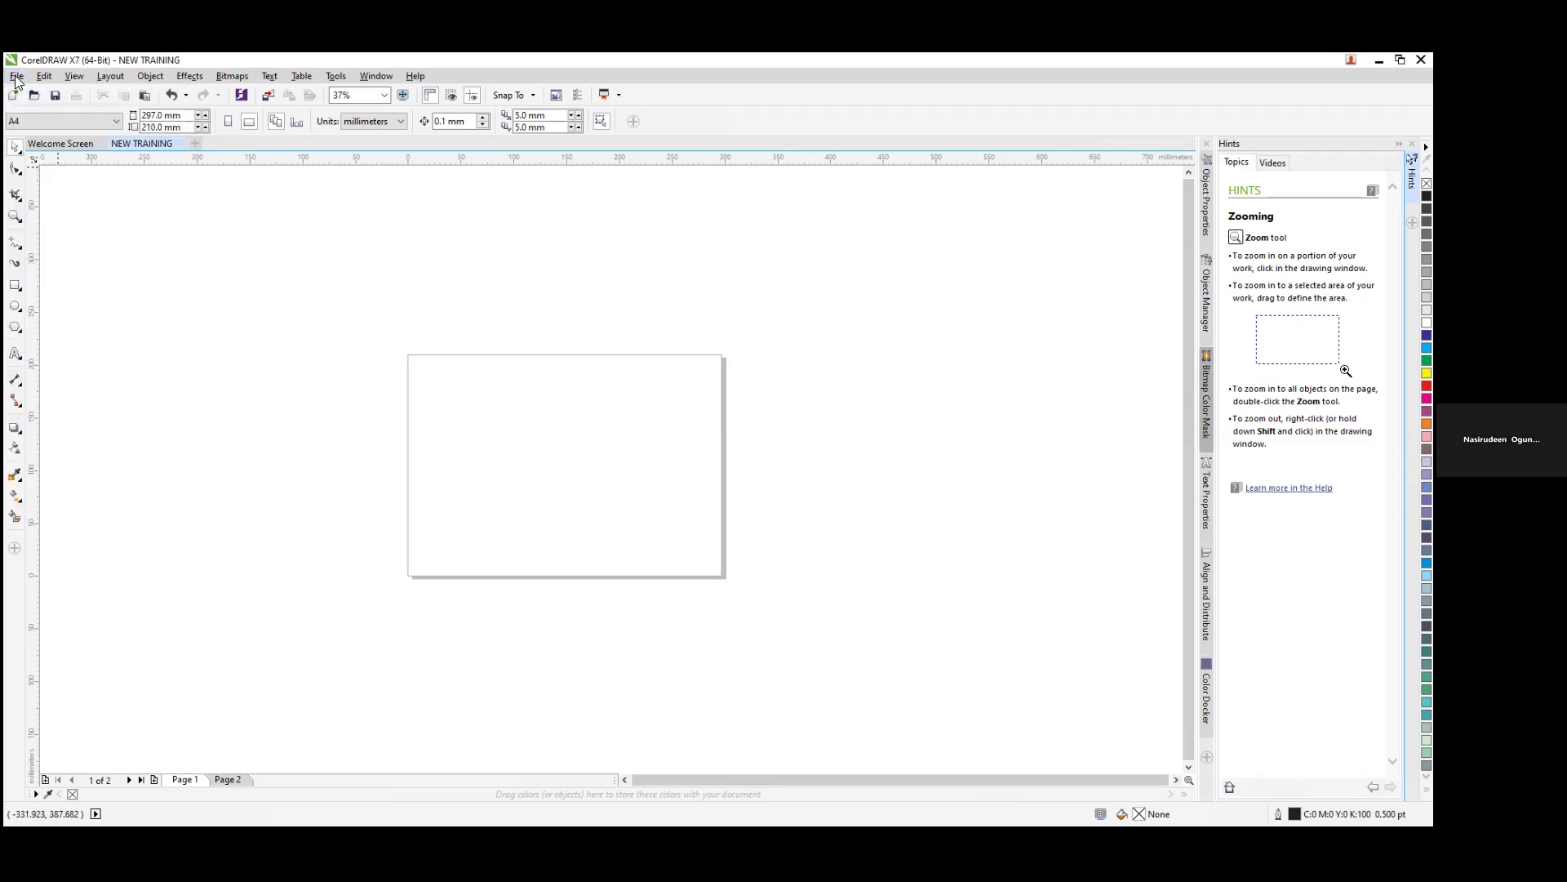
pyautogui.click(16, 78)
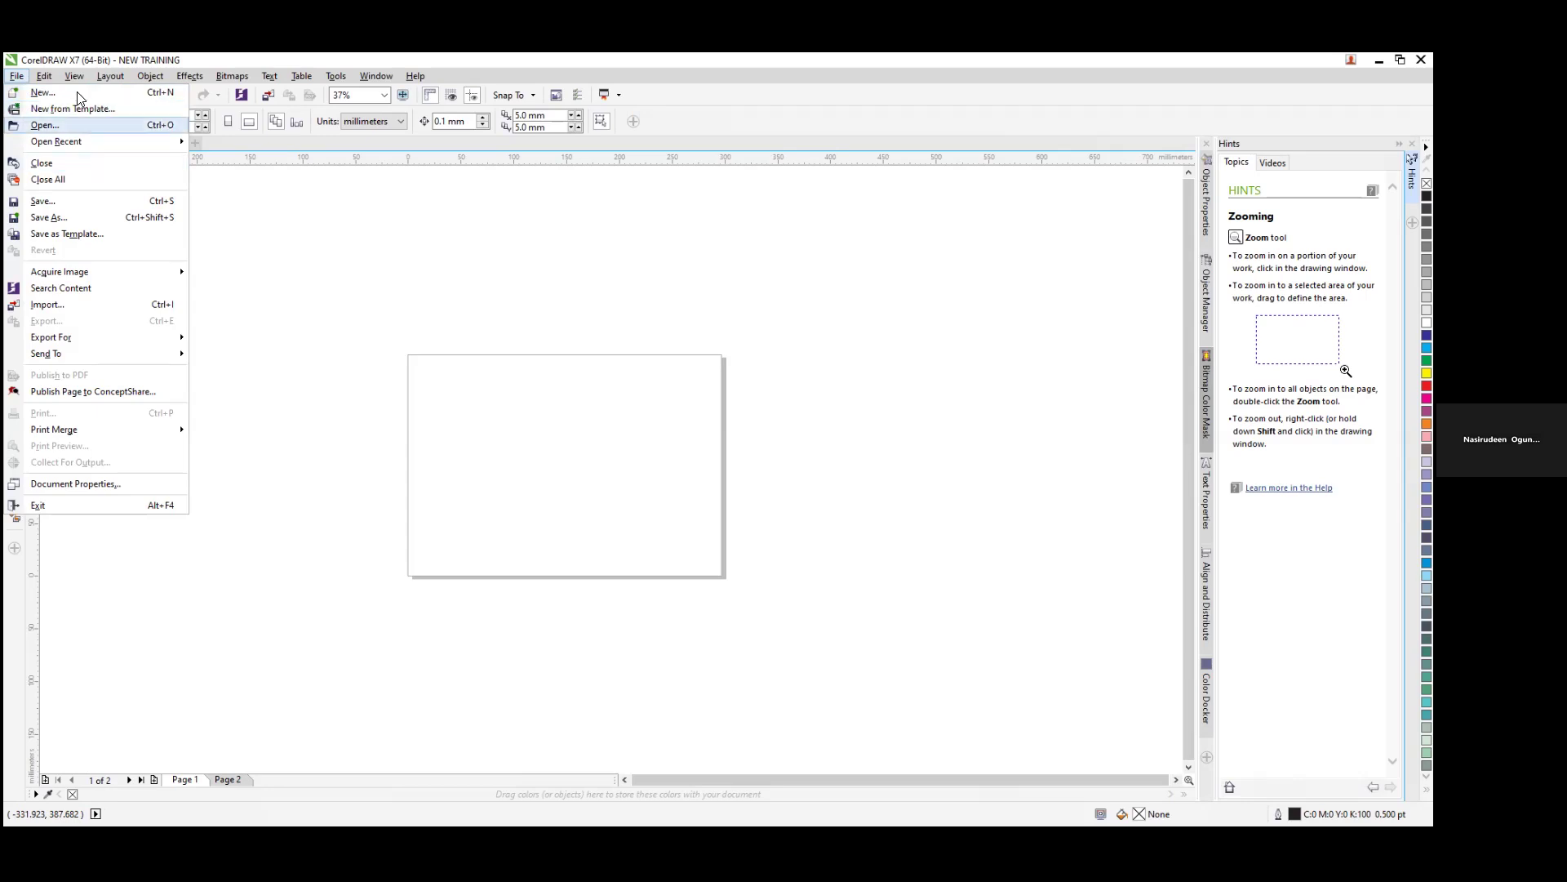
pyautogui.click(160, 143)
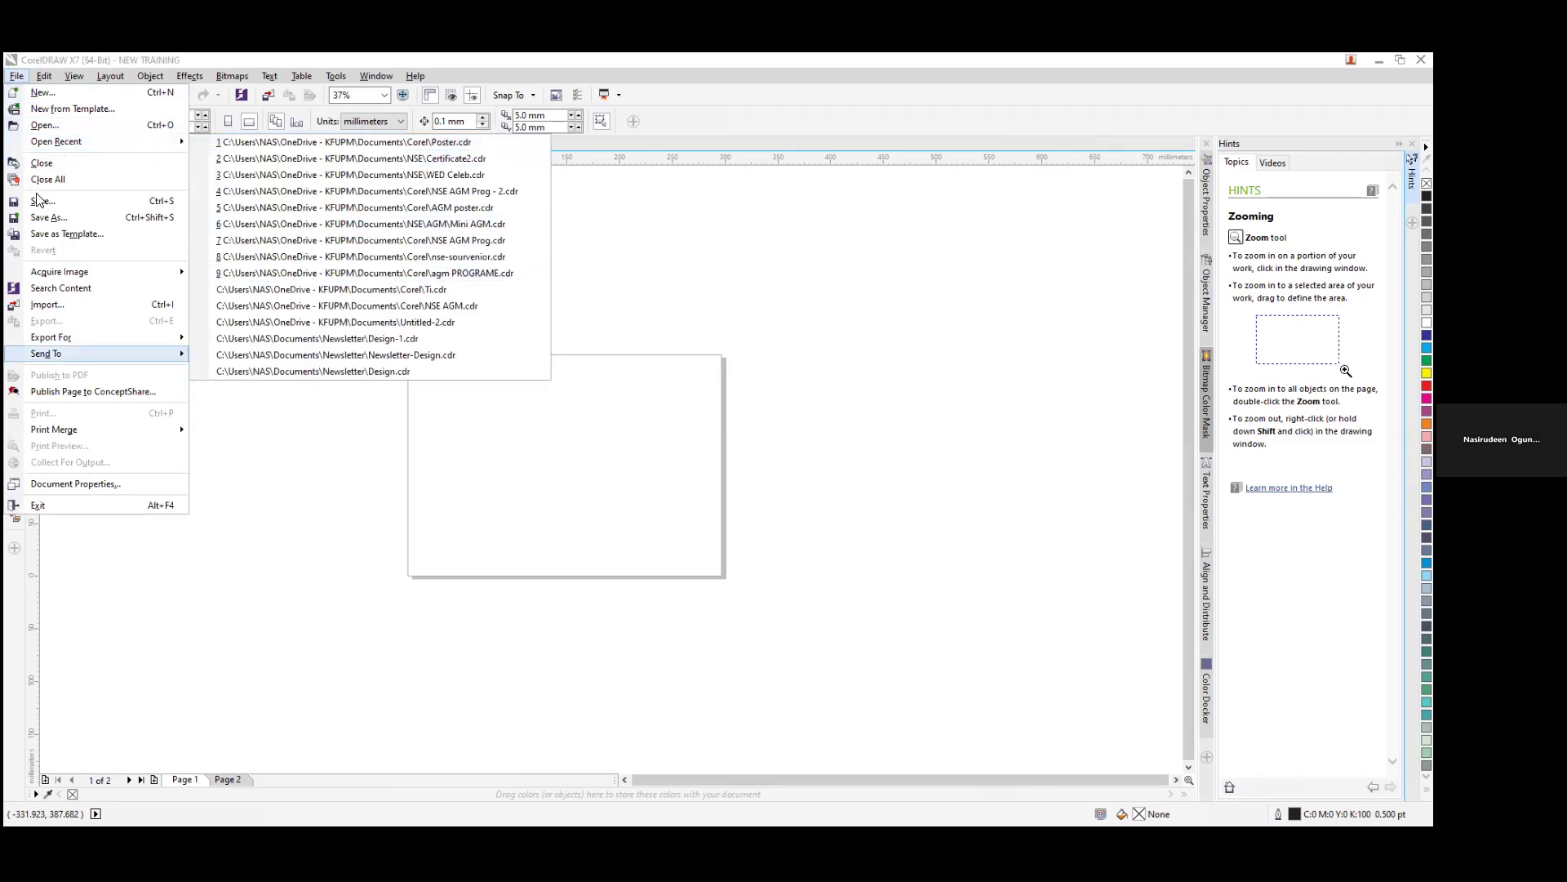
pyautogui.click(5, 54)
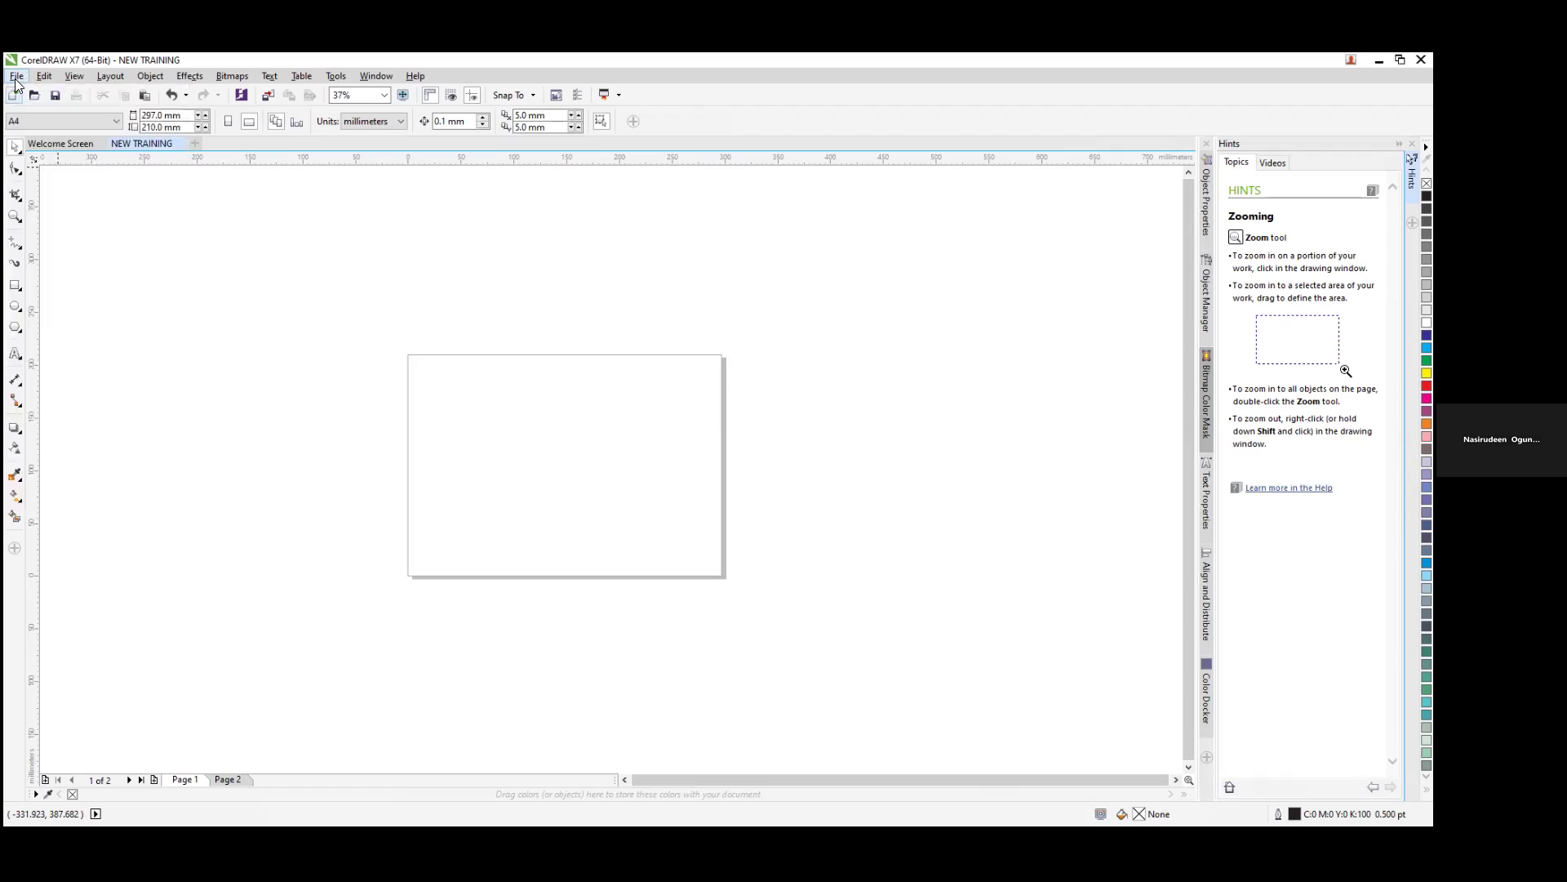
pyautogui.click(17, 78)
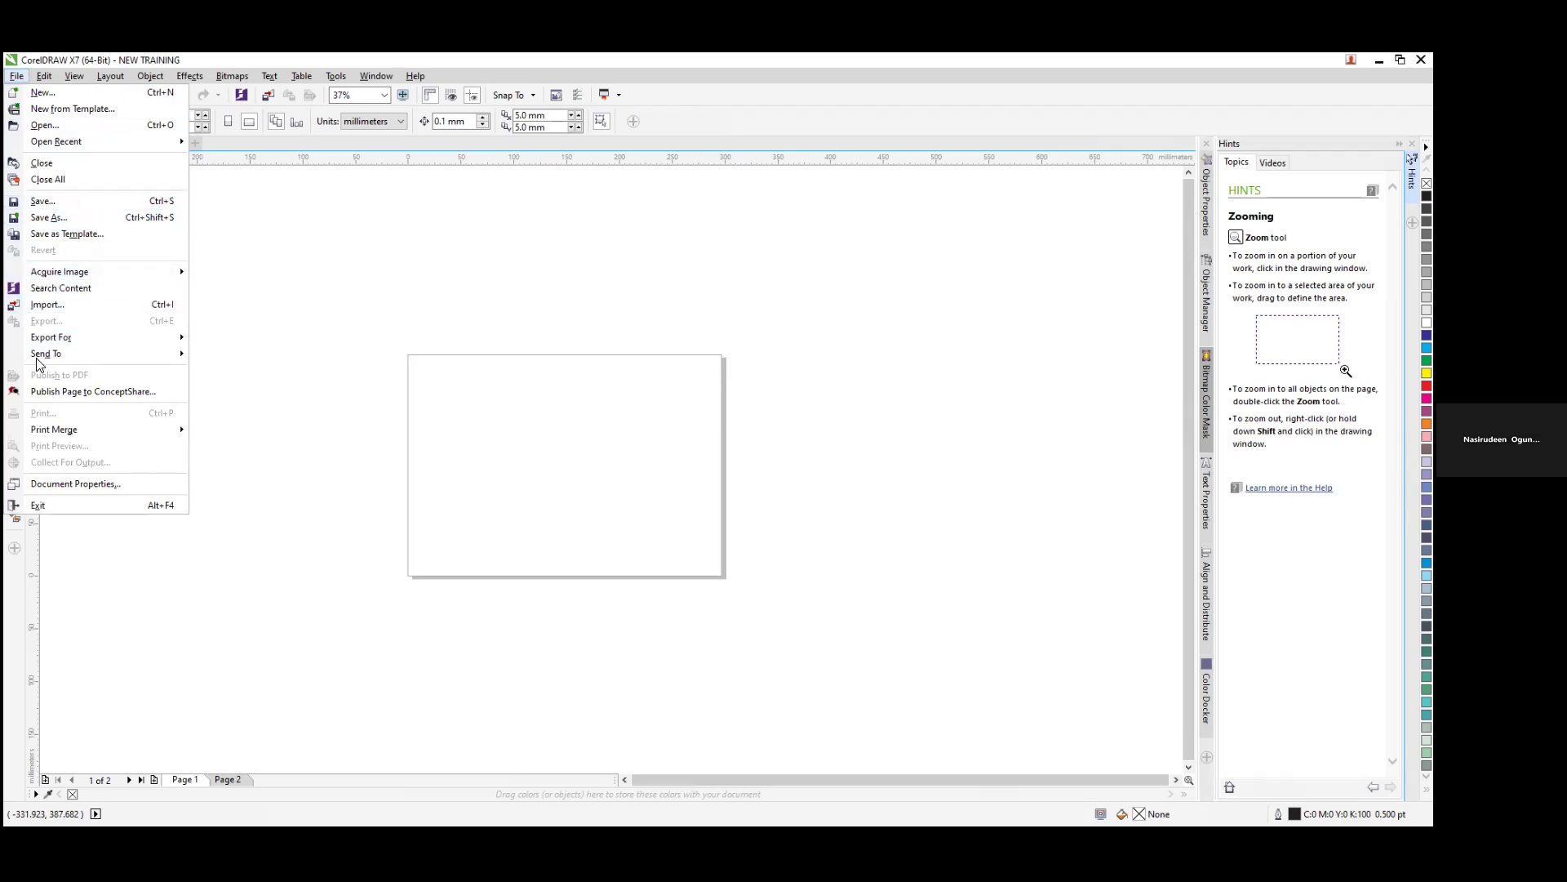
pyautogui.moveTo(59, 271)
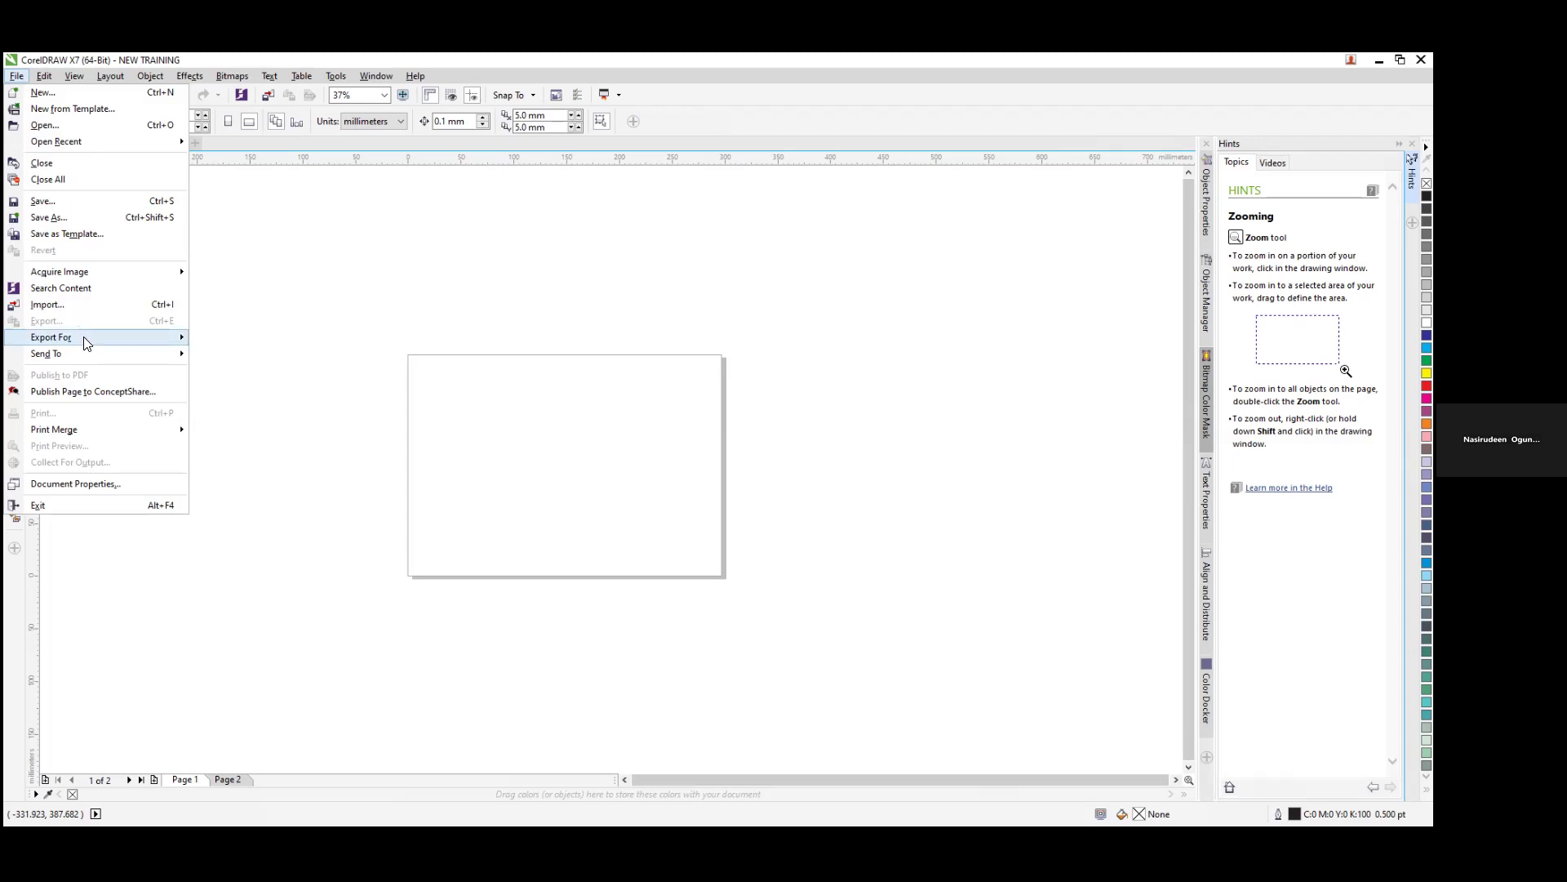
pyautogui.moveTo(90, 337)
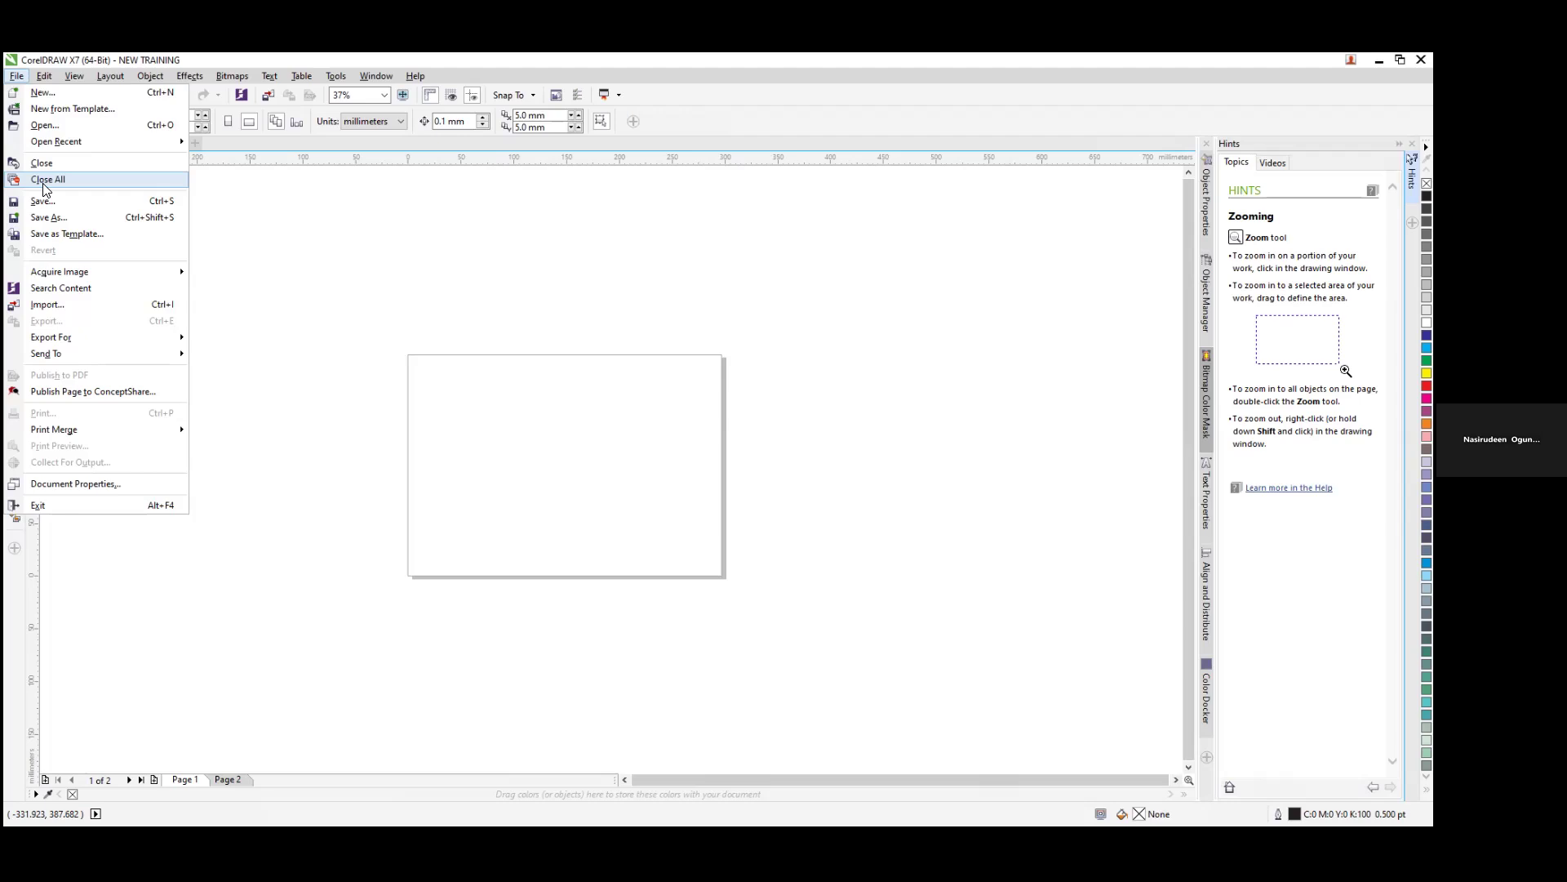
pyautogui.click(44, 76)
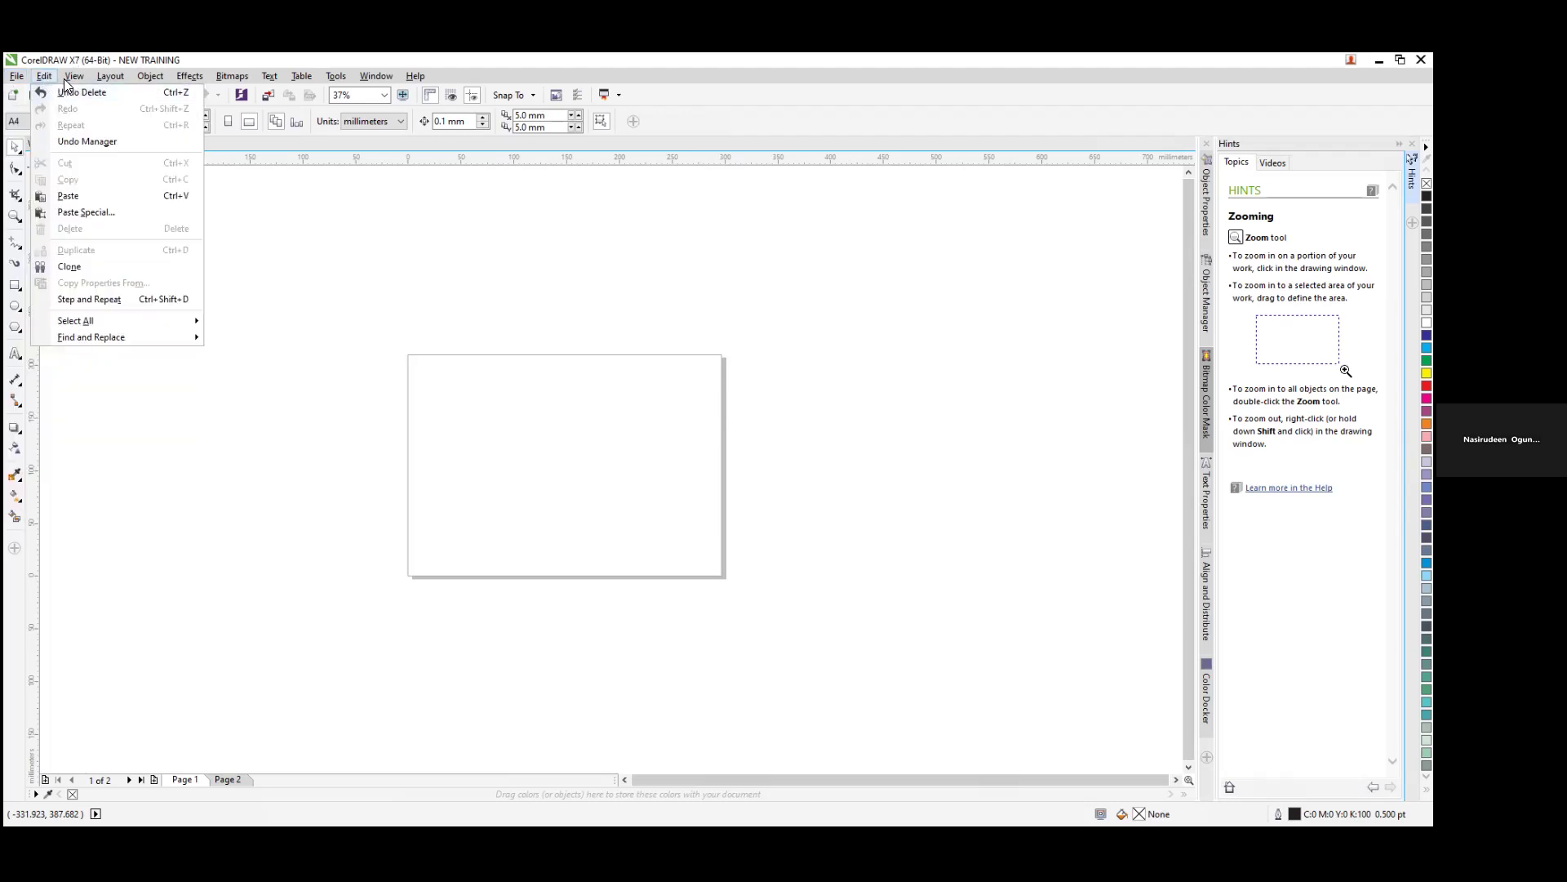
pyautogui.moveTo(65, 83)
pyautogui.click(467, 415)
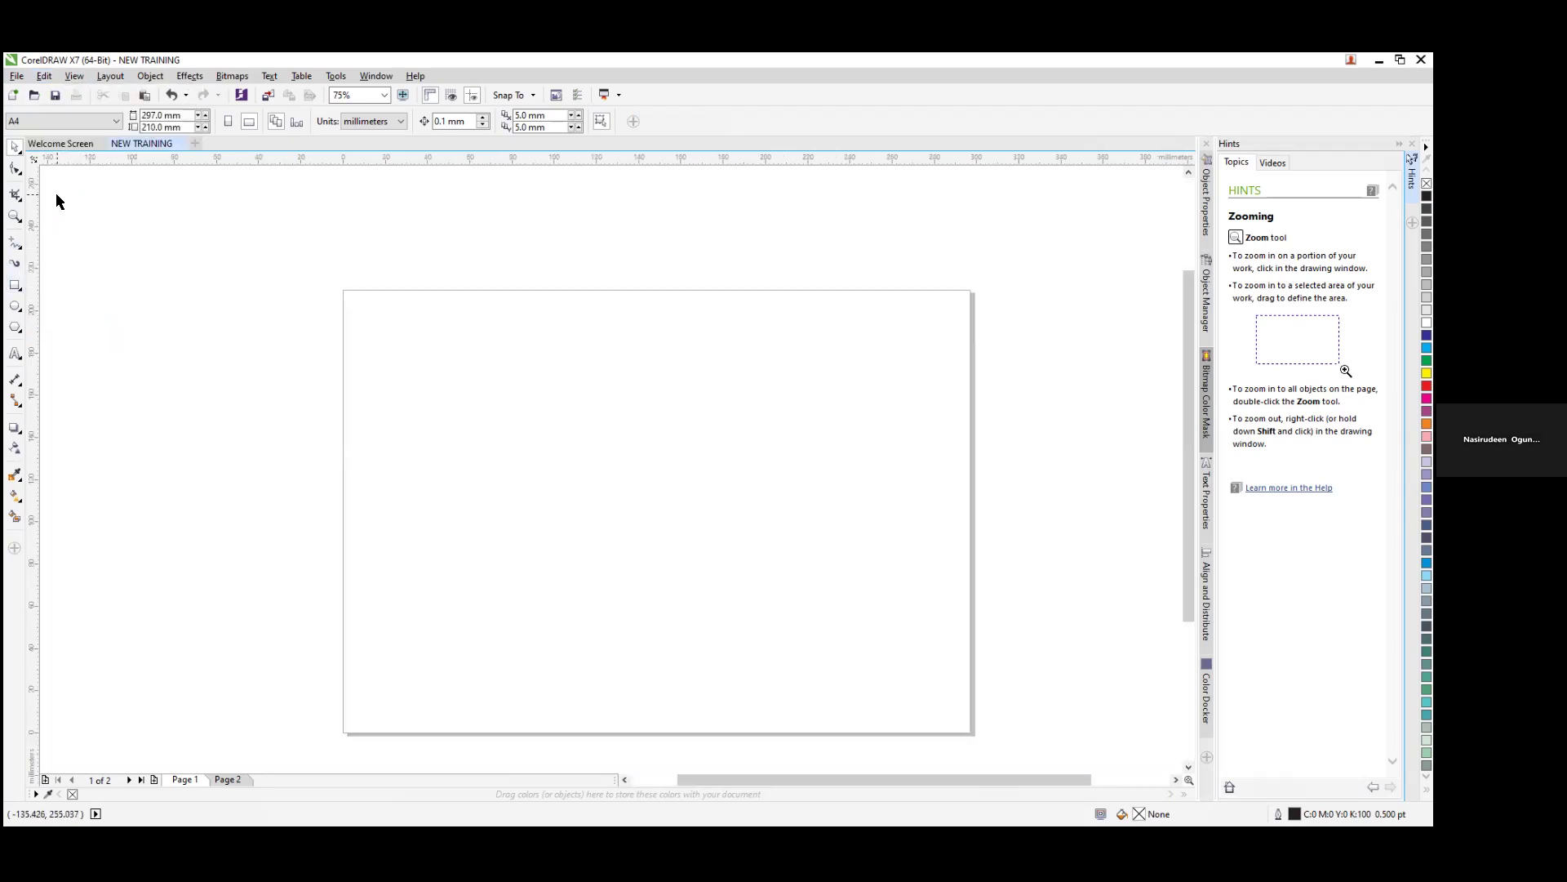
# Step: Draw a rectangle about 74 by 60 mm outside the page's left edge and move it slightly up towards the page
pyautogui.click(16, 286)
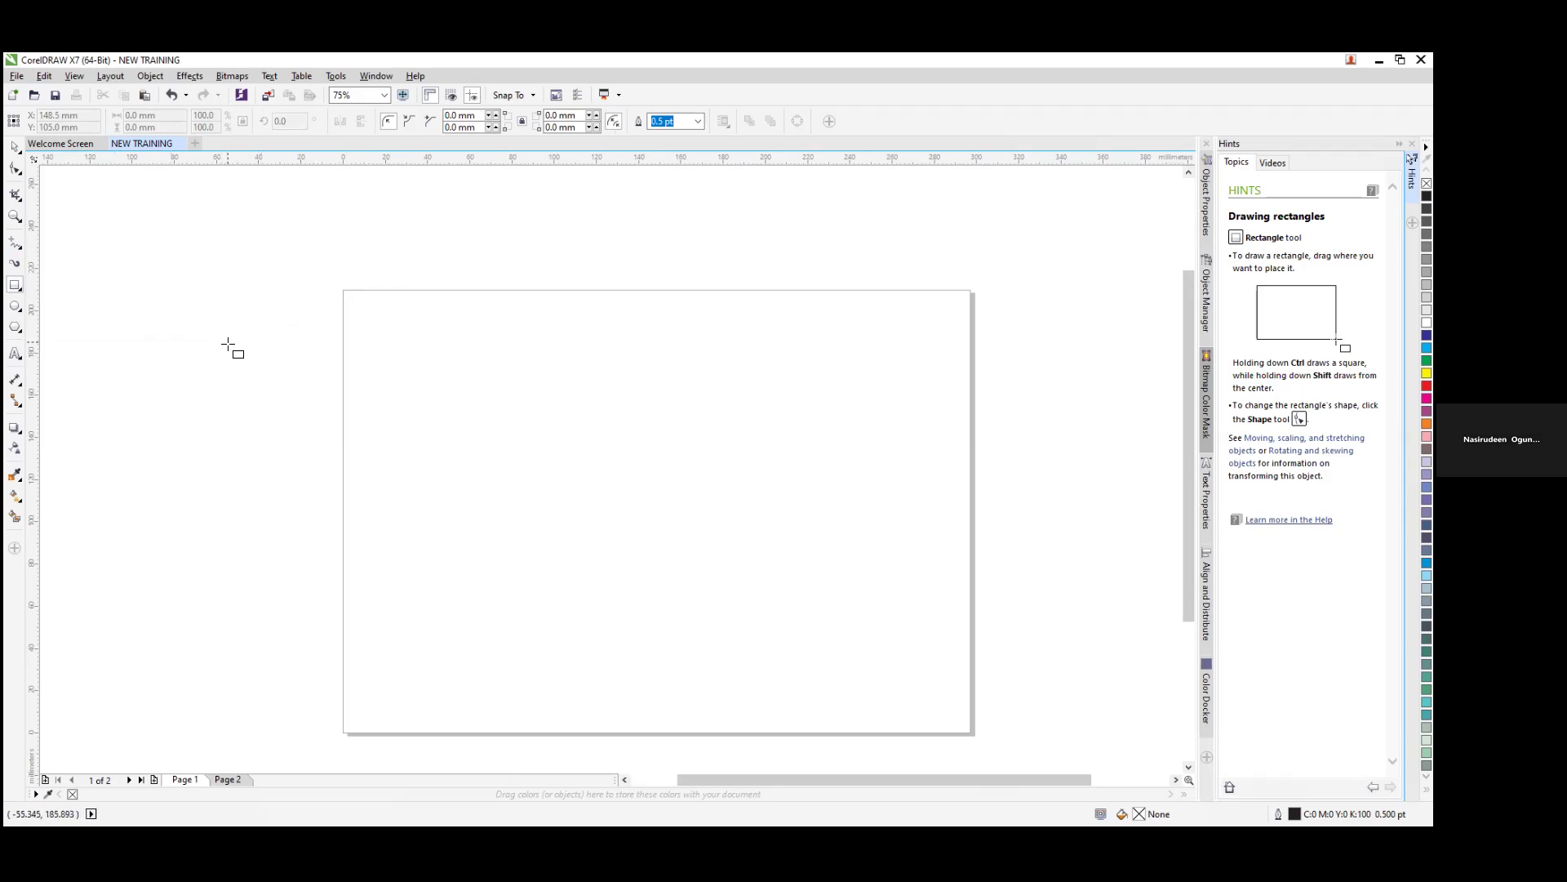
pyautogui.moveTo(128, 291); pyautogui.dragTo(284, 417)
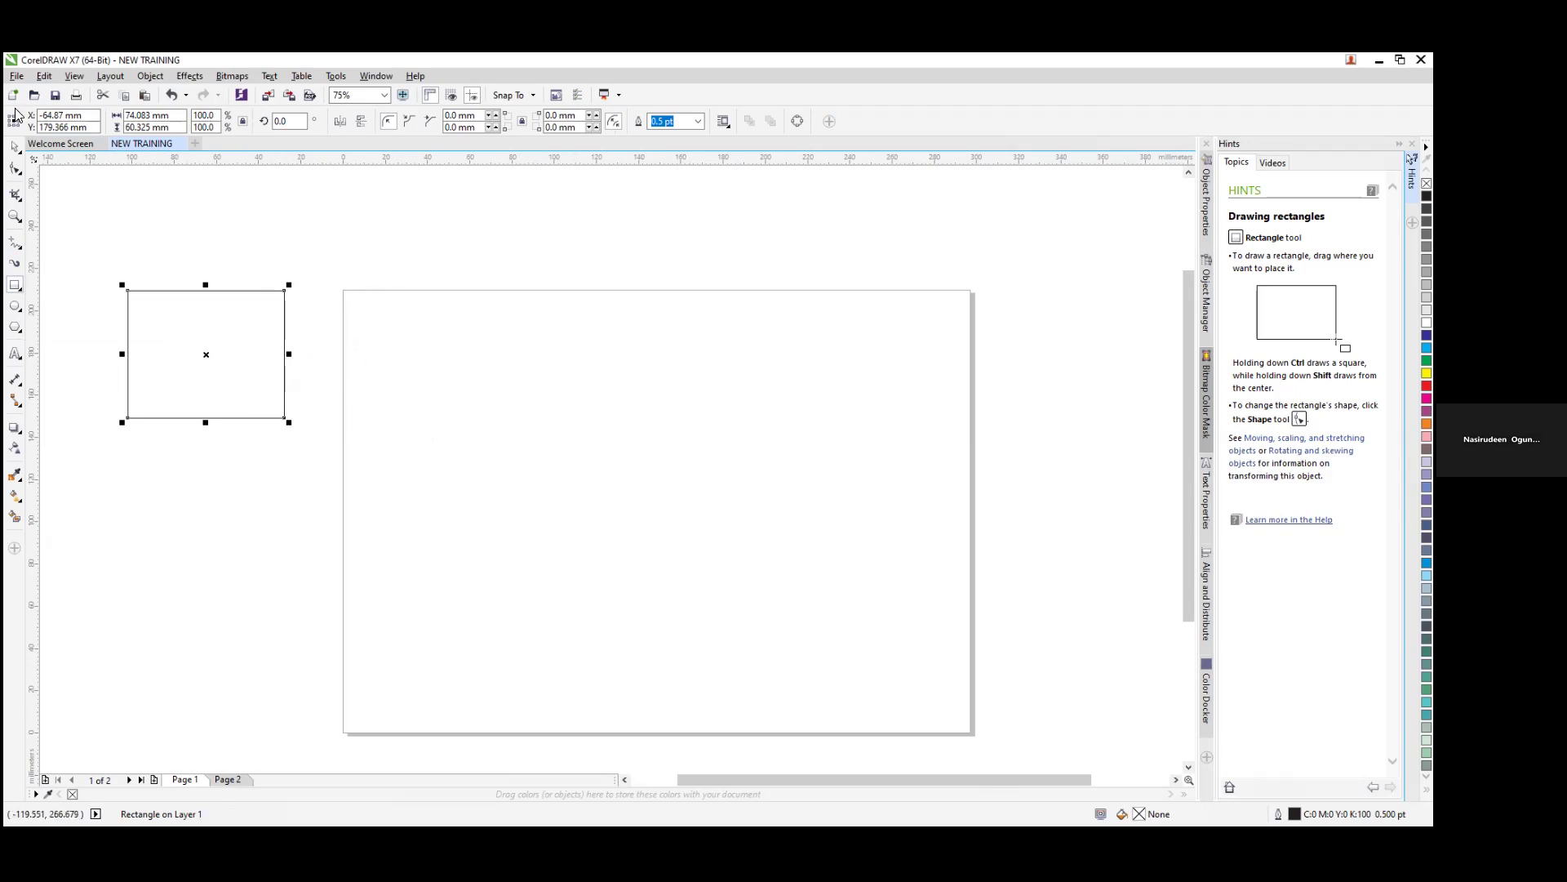
pyautogui.click(15, 150)
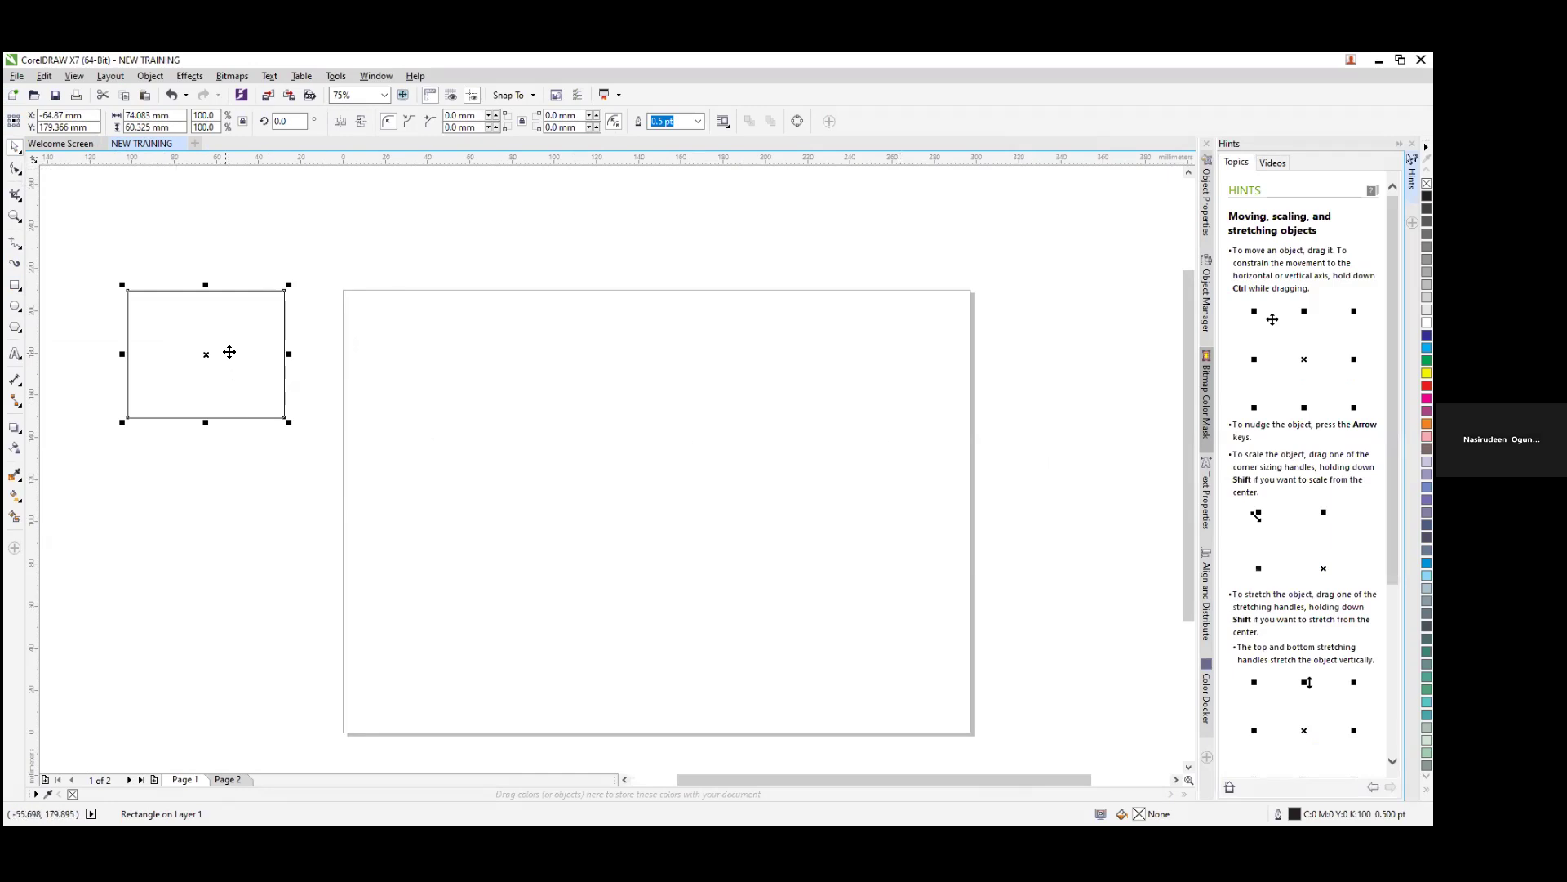
pyautogui.moveTo(206, 354)
pyautogui.mouseDown()
pyautogui.moveTo(458, 403)
pyautogui.moveTo(497, 445)
pyautogui.moveTo(195, 337)
pyautogui.moveTo(233, 341)
pyautogui.mouseUp()
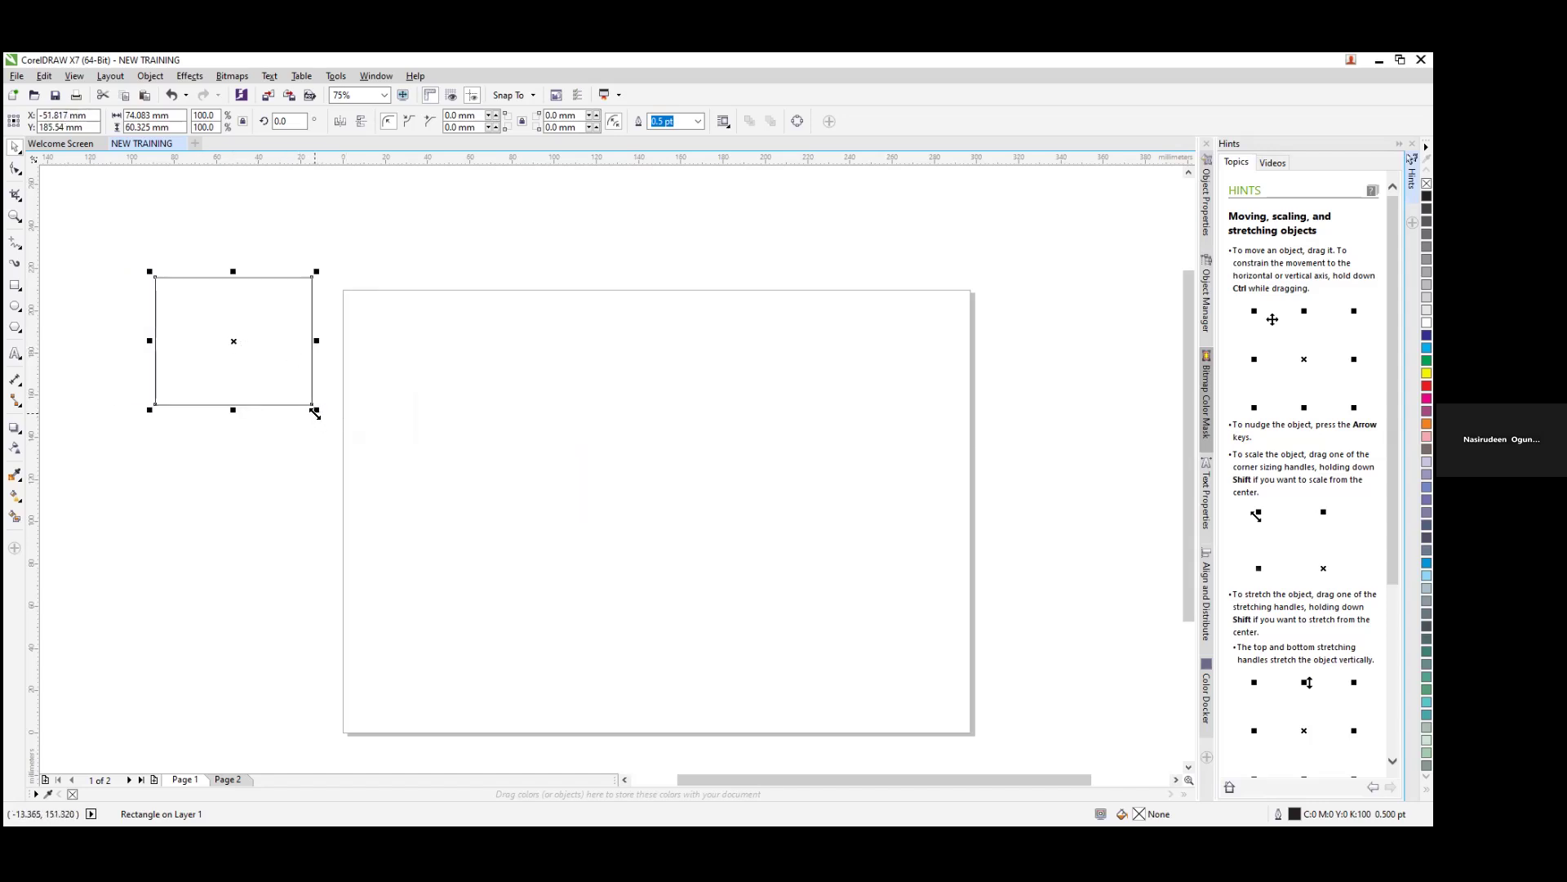
# Step: Scale the rectangle down and up proportionally from its corner, and set its width to 100 mm with the ratio locked
pyautogui.moveTo(316, 409)
pyautogui.mouseDown()
pyautogui.moveTo(262, 364)
pyautogui.moveTo(348, 446)
pyautogui.moveTo(196, 326)
pyautogui.moveTo(311, 406)
pyautogui.moveTo(296, 392)
pyautogui.mouseUp()
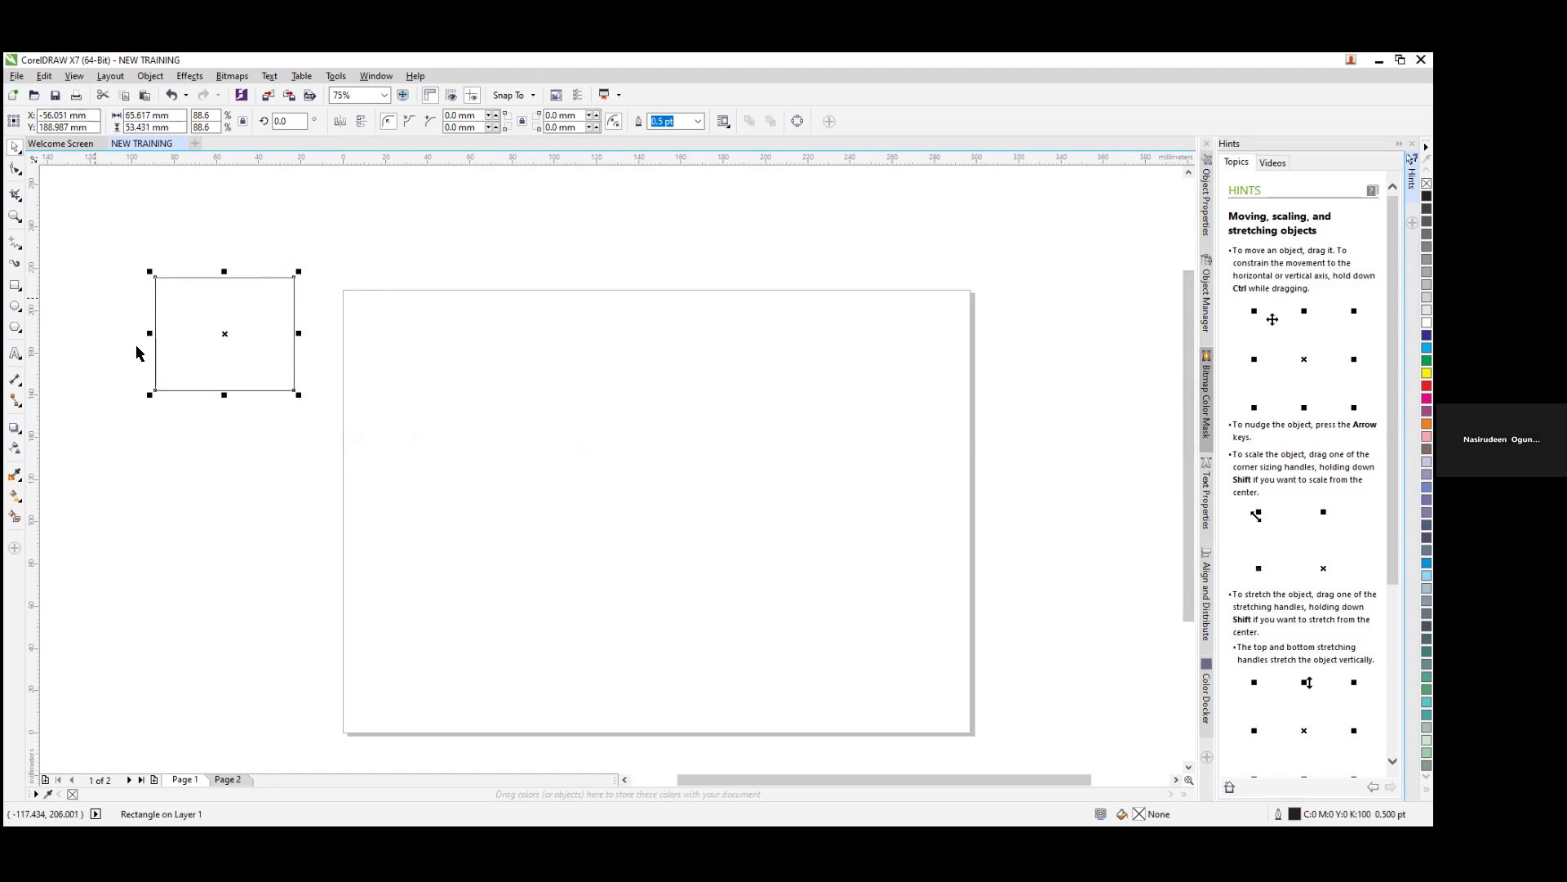
pyautogui.moveTo(299, 395); pyautogui.dragTo(321, 462)
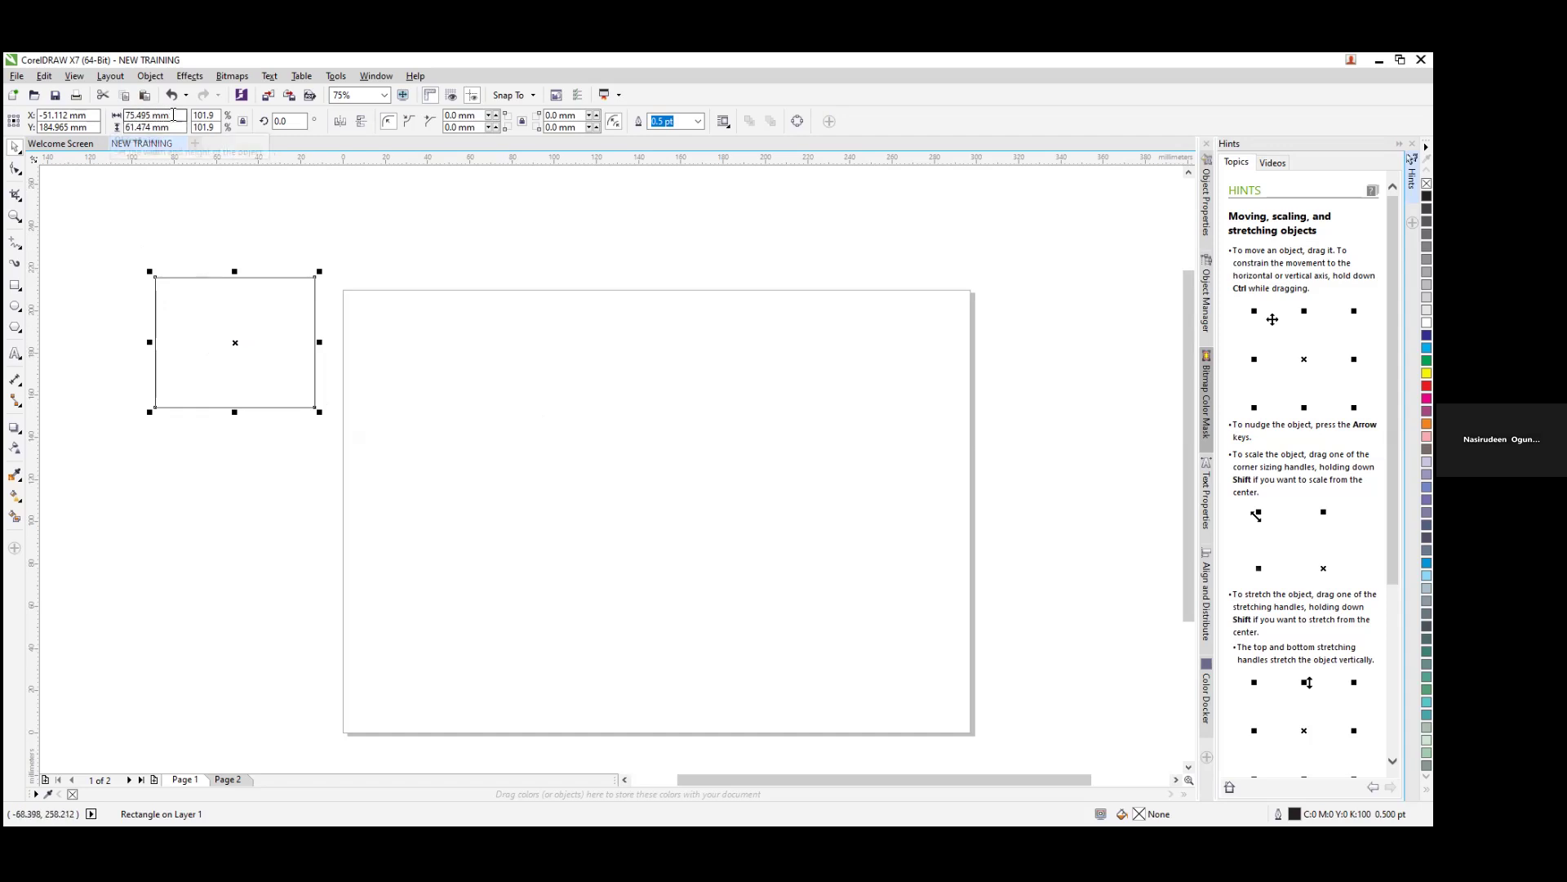
pyautogui.moveTo(182, 119); pyautogui.dragTo(123, 115)
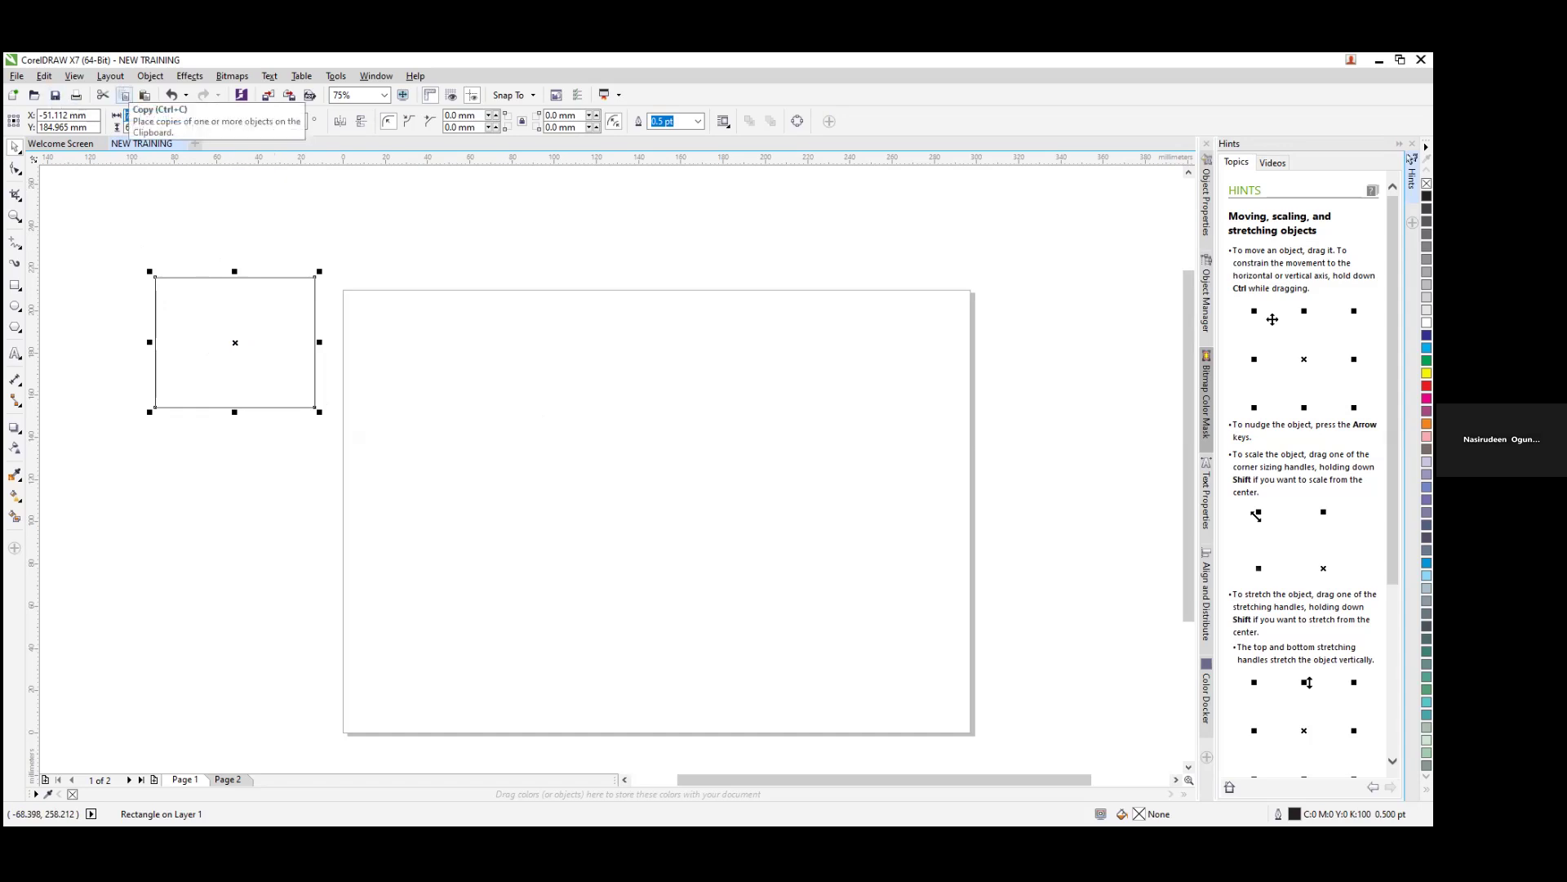
pyautogui.write('100')
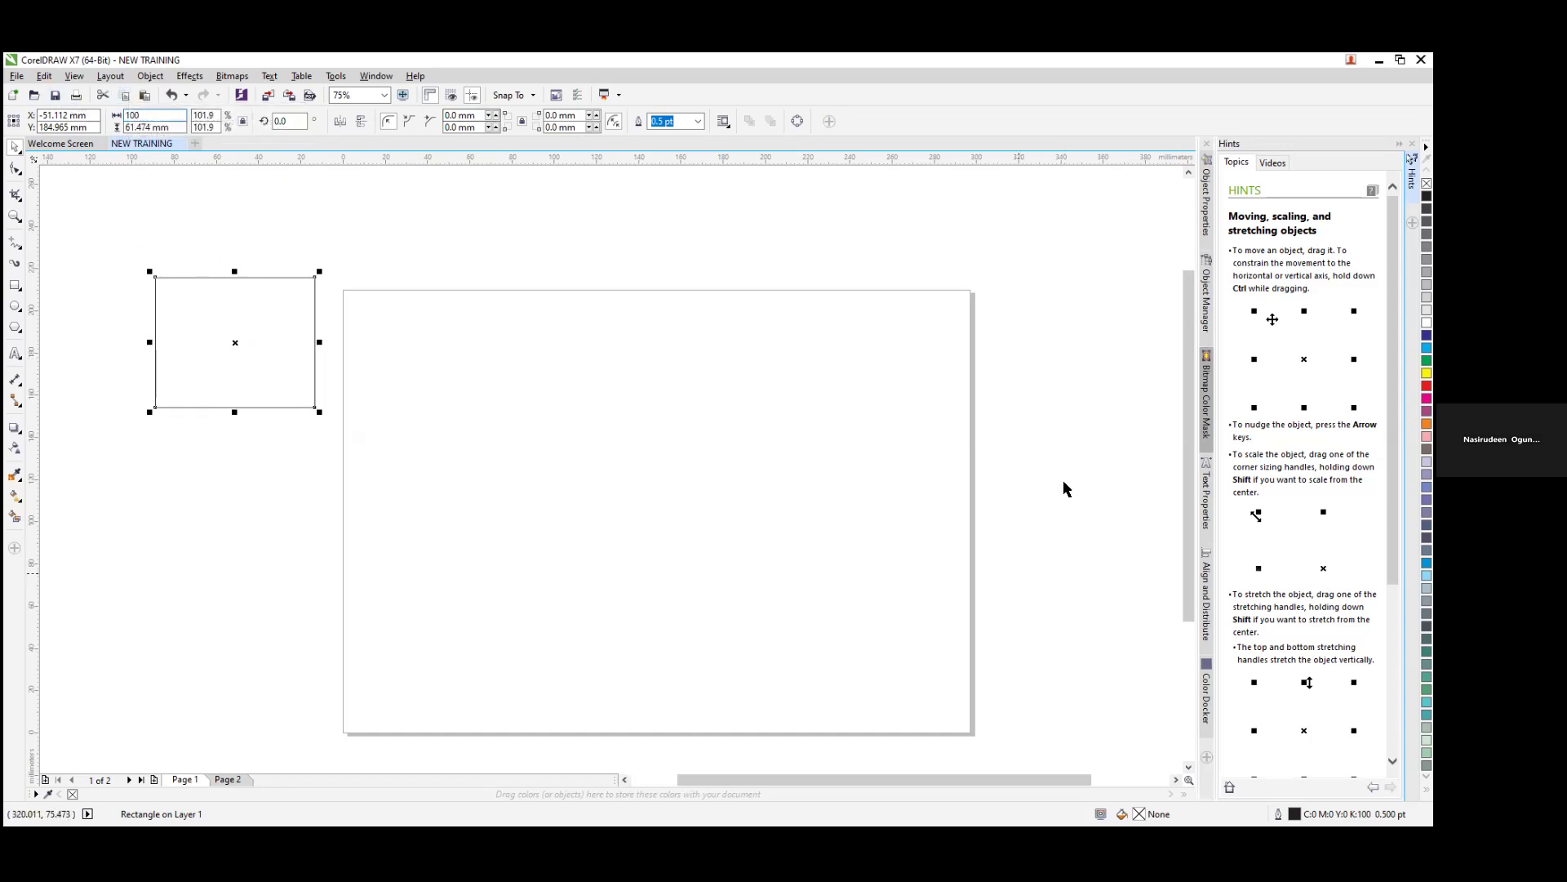
pyautogui.press('Return')
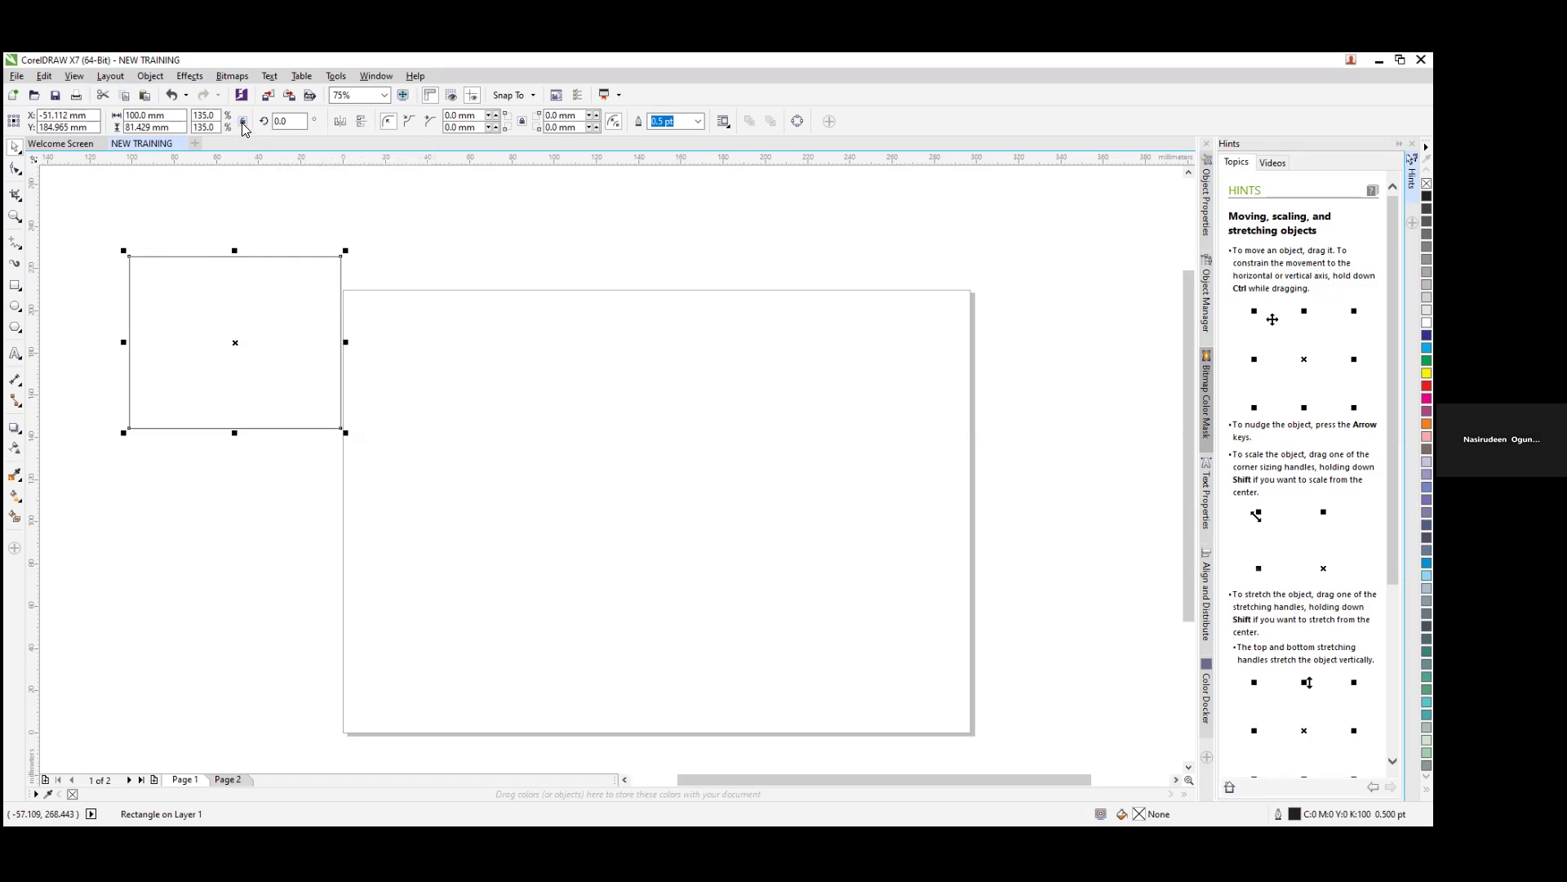
# Step: Unlock the rectangle's proportions and set its height to 50 mm
pyautogui.click(182, 128)
pyautogui.write('50')
pyautogui.press('Return')
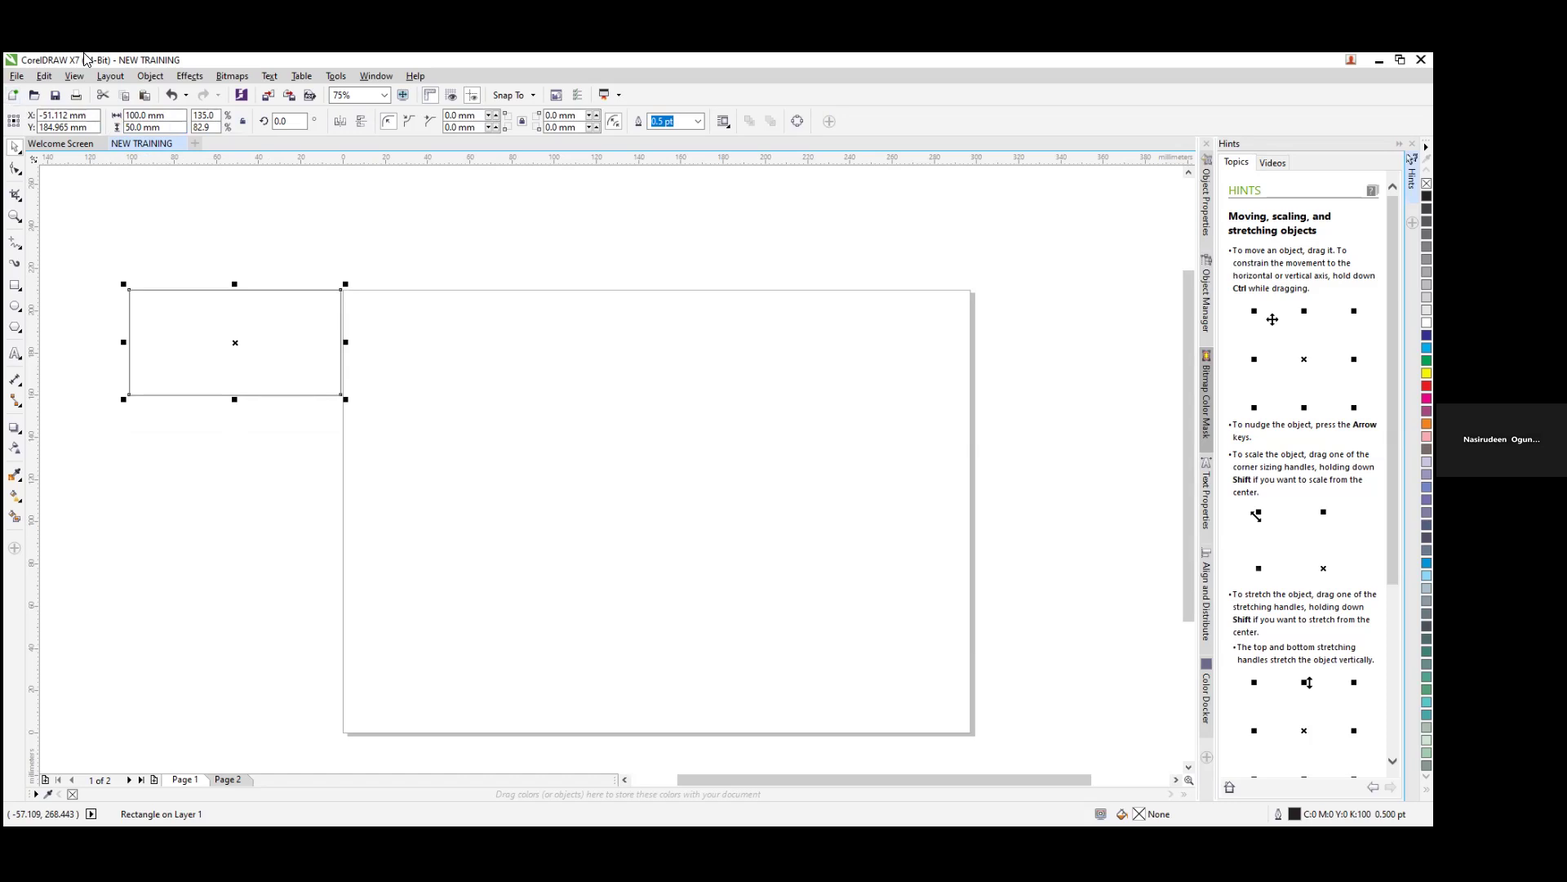
# Step: Lock the rectangle's proportions, set its width to 50 mm and move it slightly upward
pyautogui.click(240, 234)
pyautogui.click(213, 336)
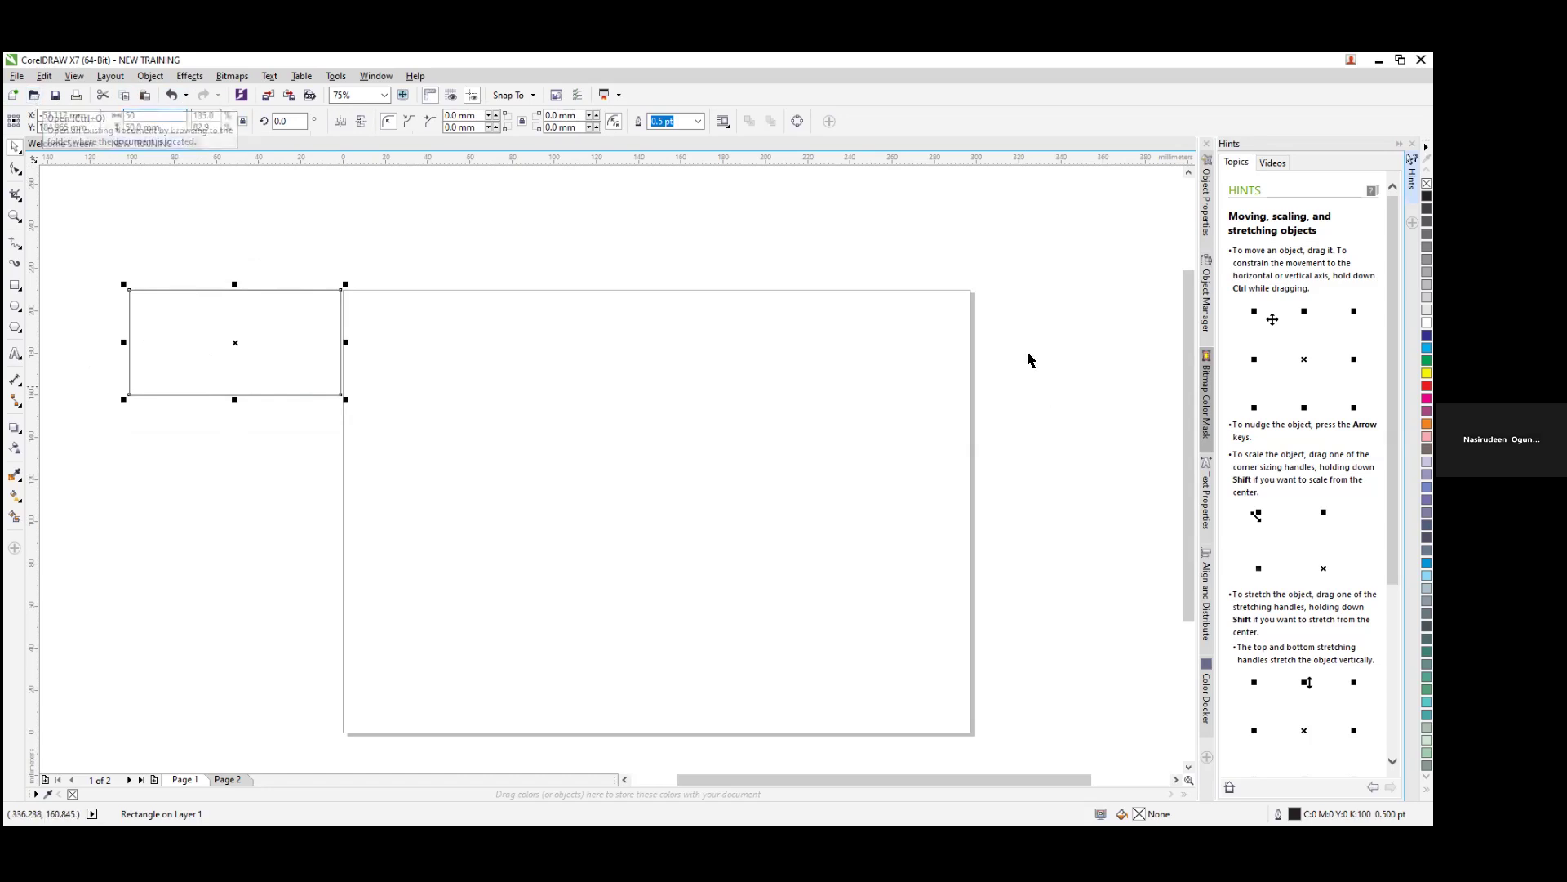
pyautogui.press('Return')
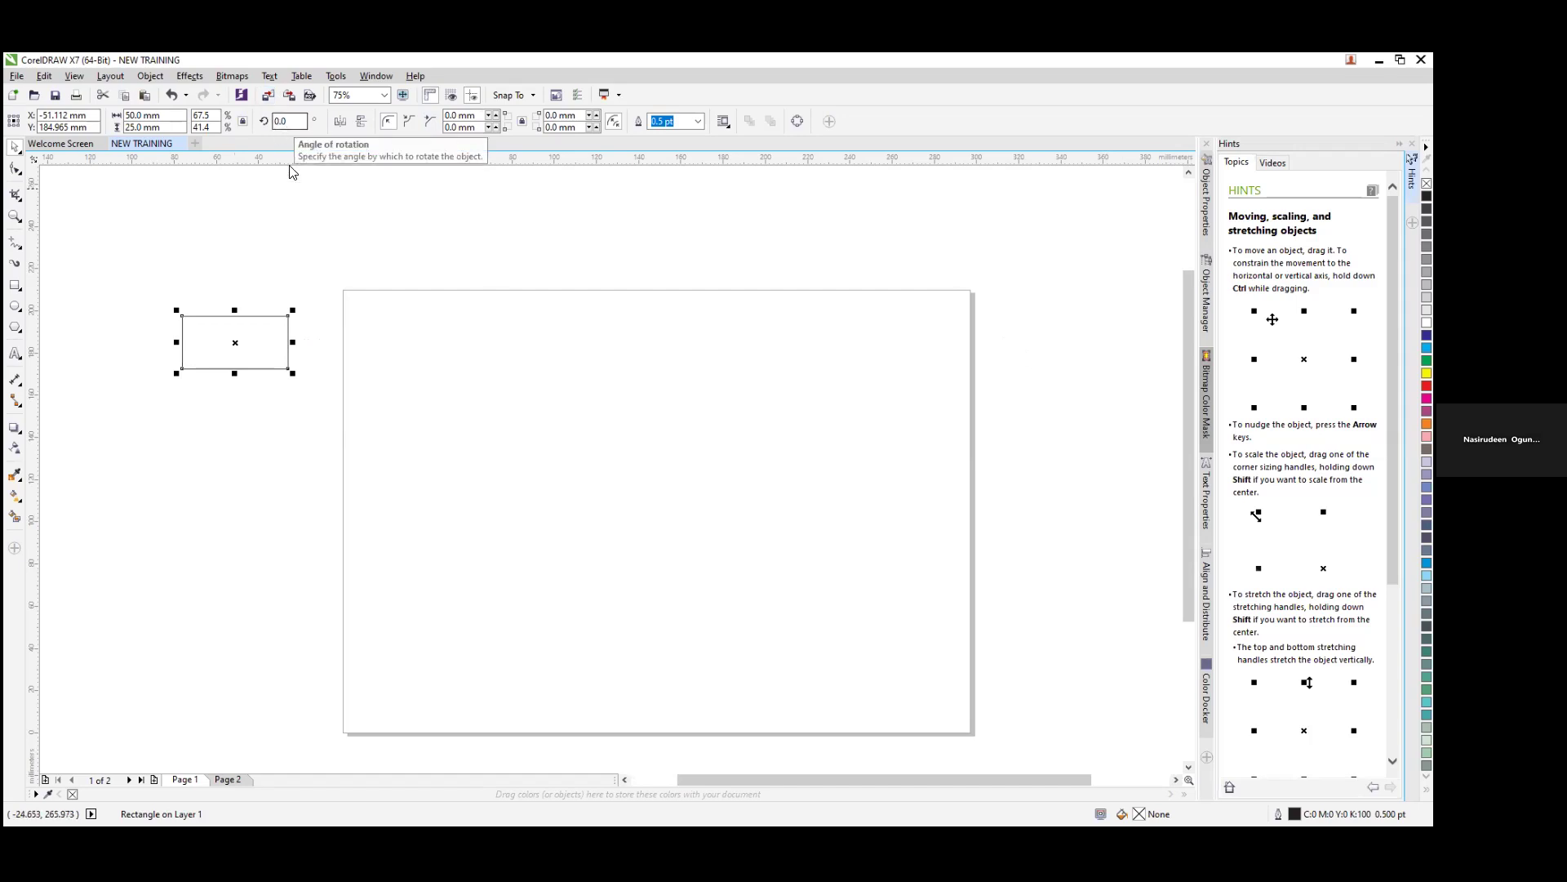
pyautogui.moveTo(235, 342); pyautogui.dragTo(242, 310)
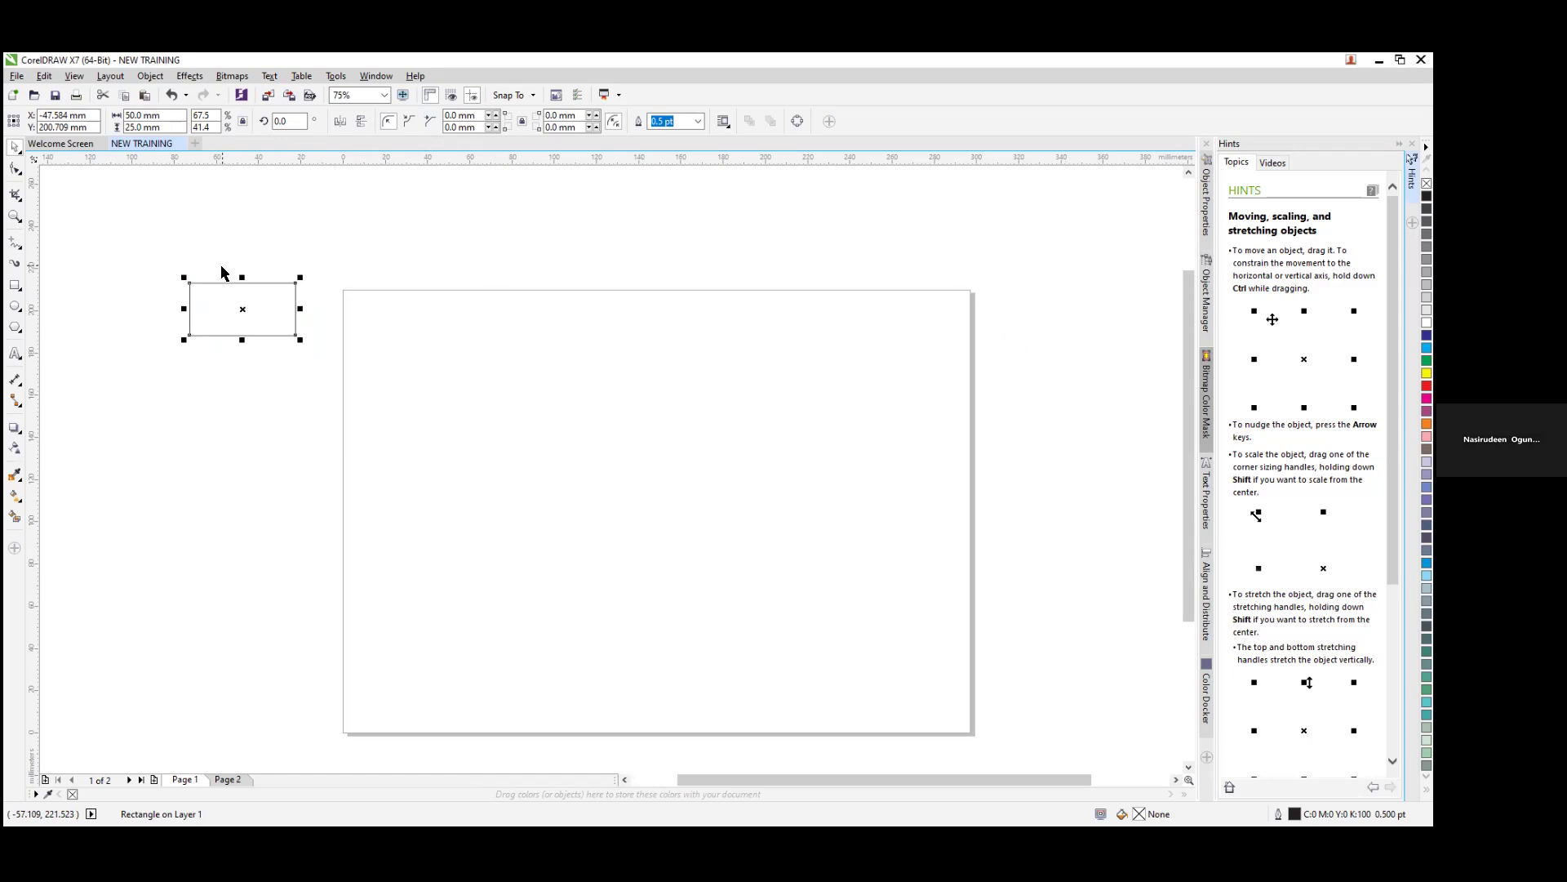
# Step: Try rotation angles of 90 and 45 degrees on the rectangle, reset the angle to 0 and deselect it
pyautogui.click(279, 122)
pyautogui.press('Return')
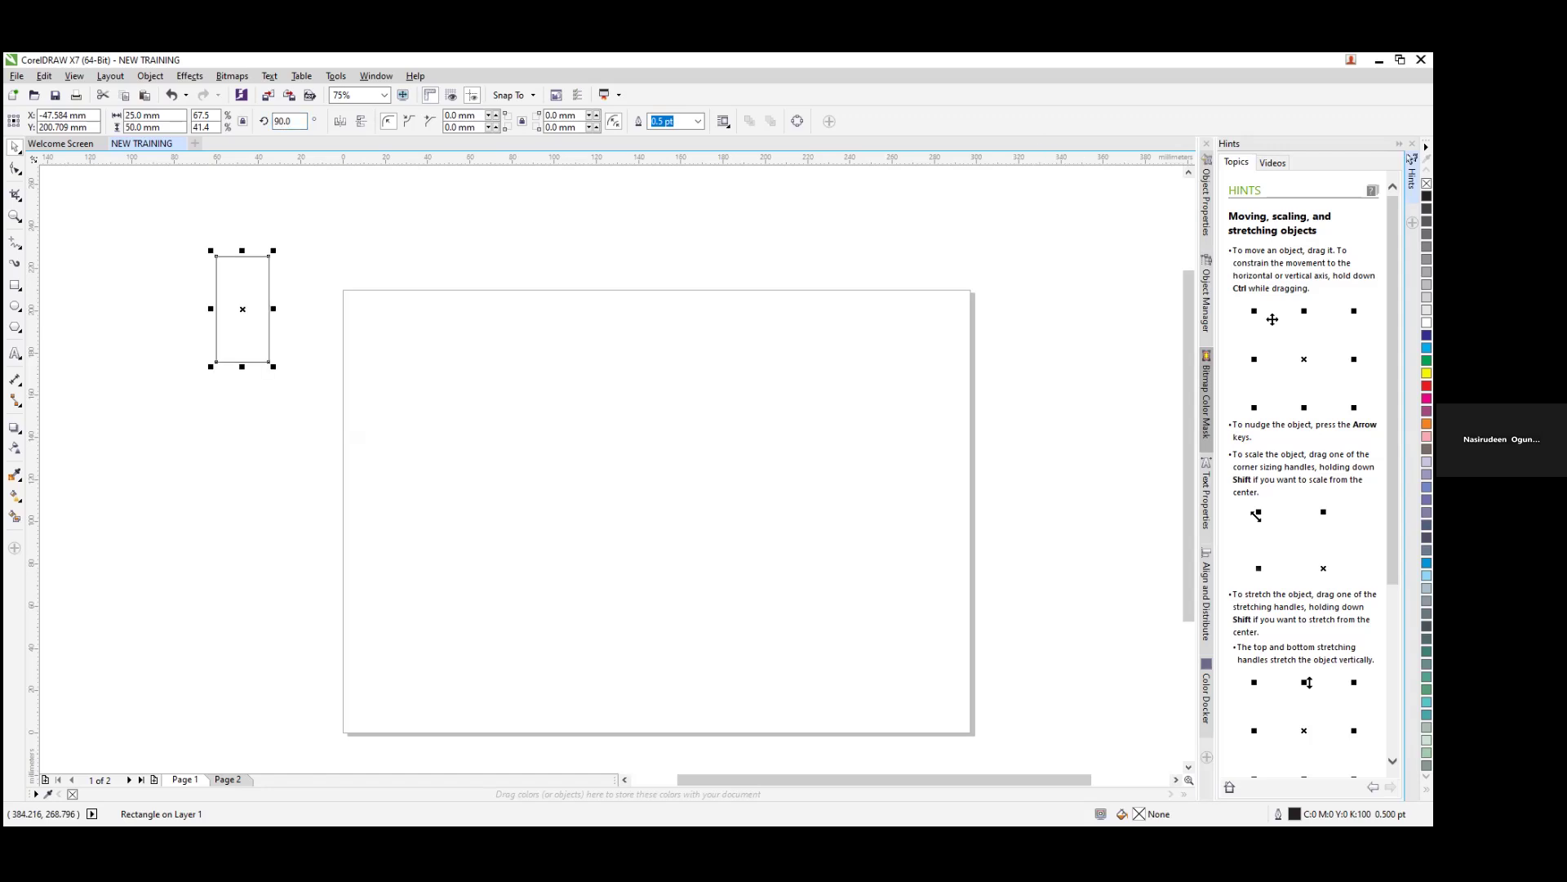
pyautogui.click(290, 120)
pyautogui.write('45')
pyautogui.press('Return')
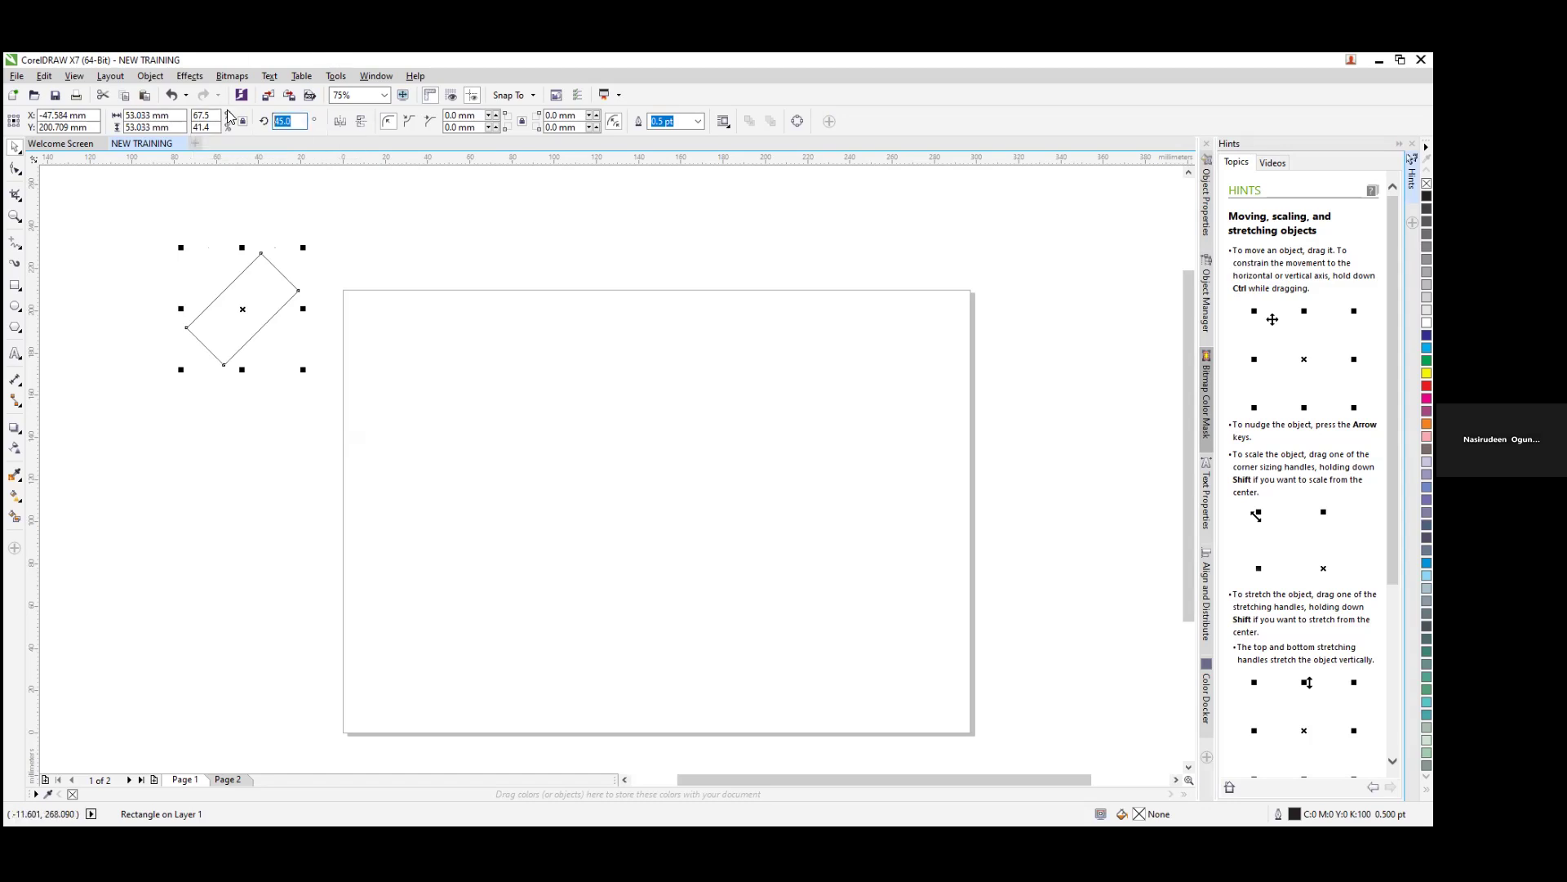
pyautogui.write('0')
pyautogui.press('Return')
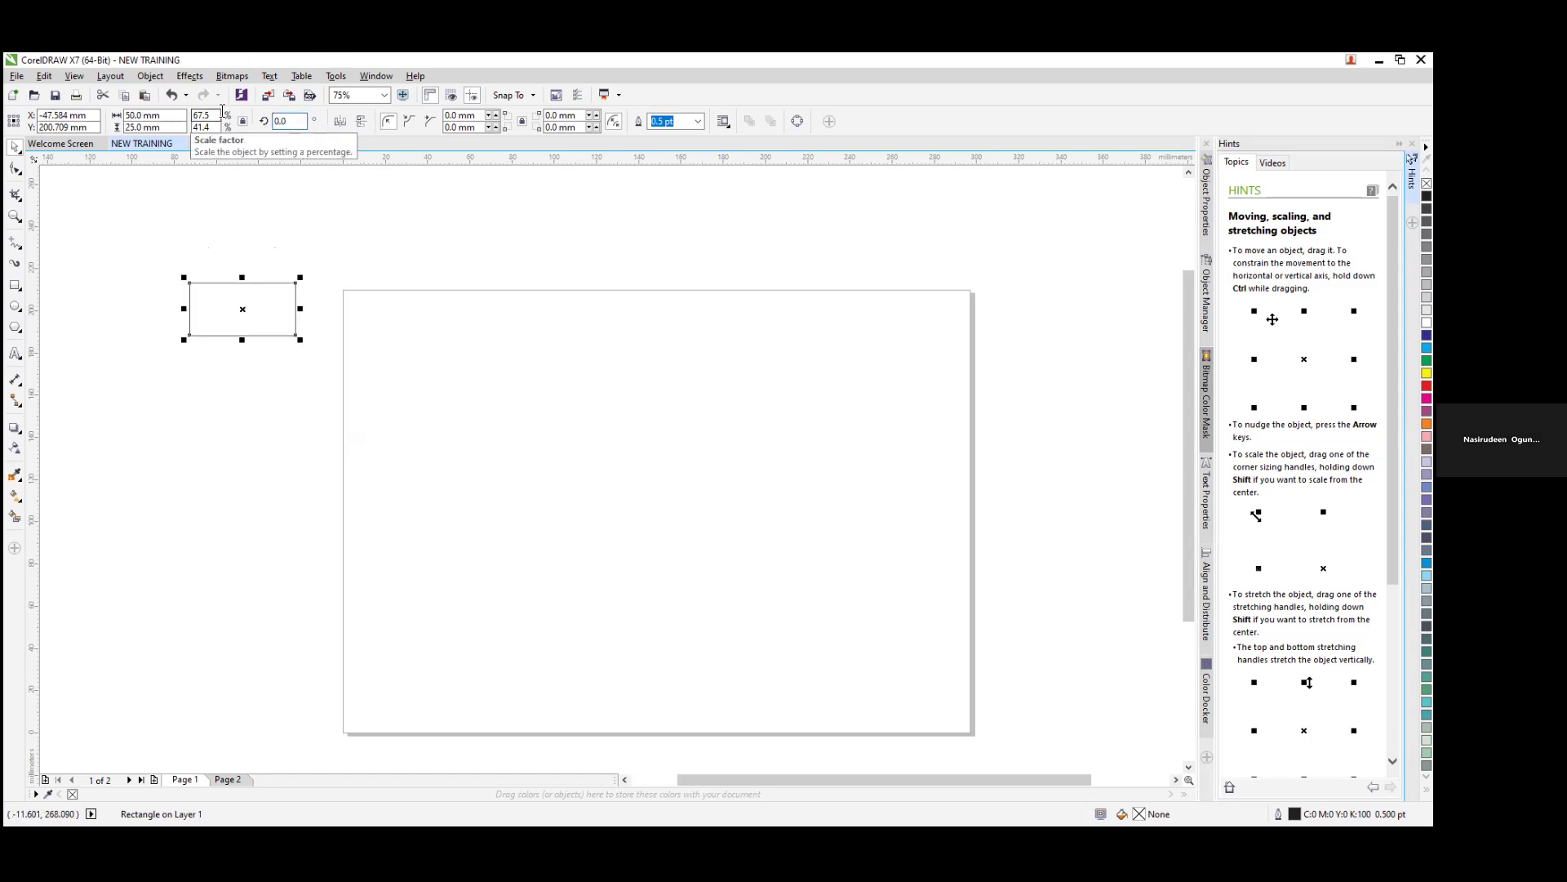
pyautogui.click(421, 248)
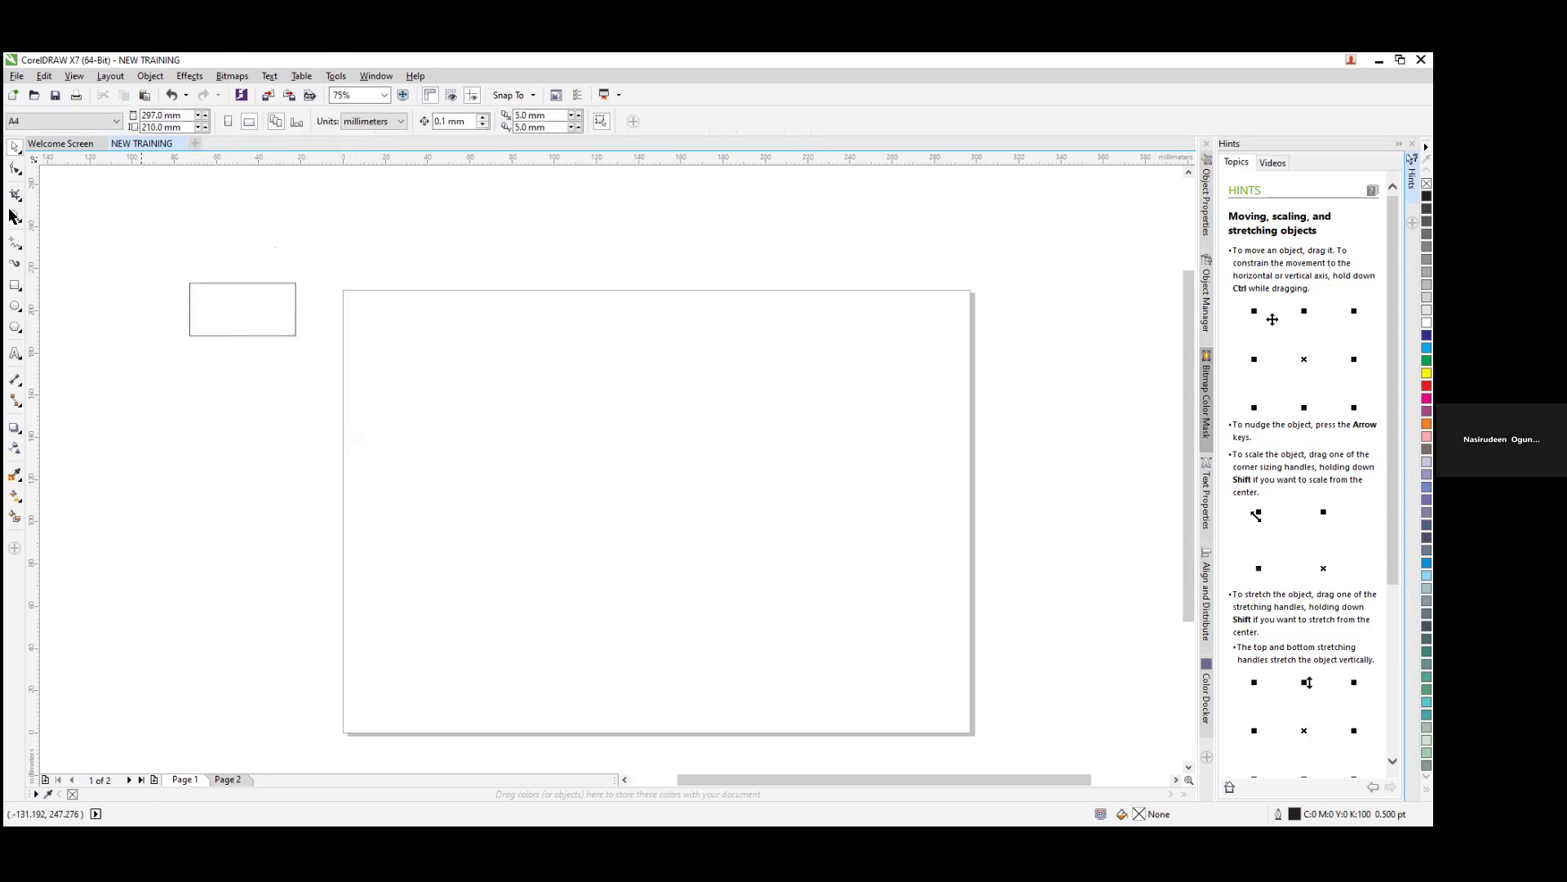
# Step: Rotate the rectangle freehand around its centre, first to about 359 degrees and then to about 181 degrees, and deselect it
pyautogui.click(239, 284)
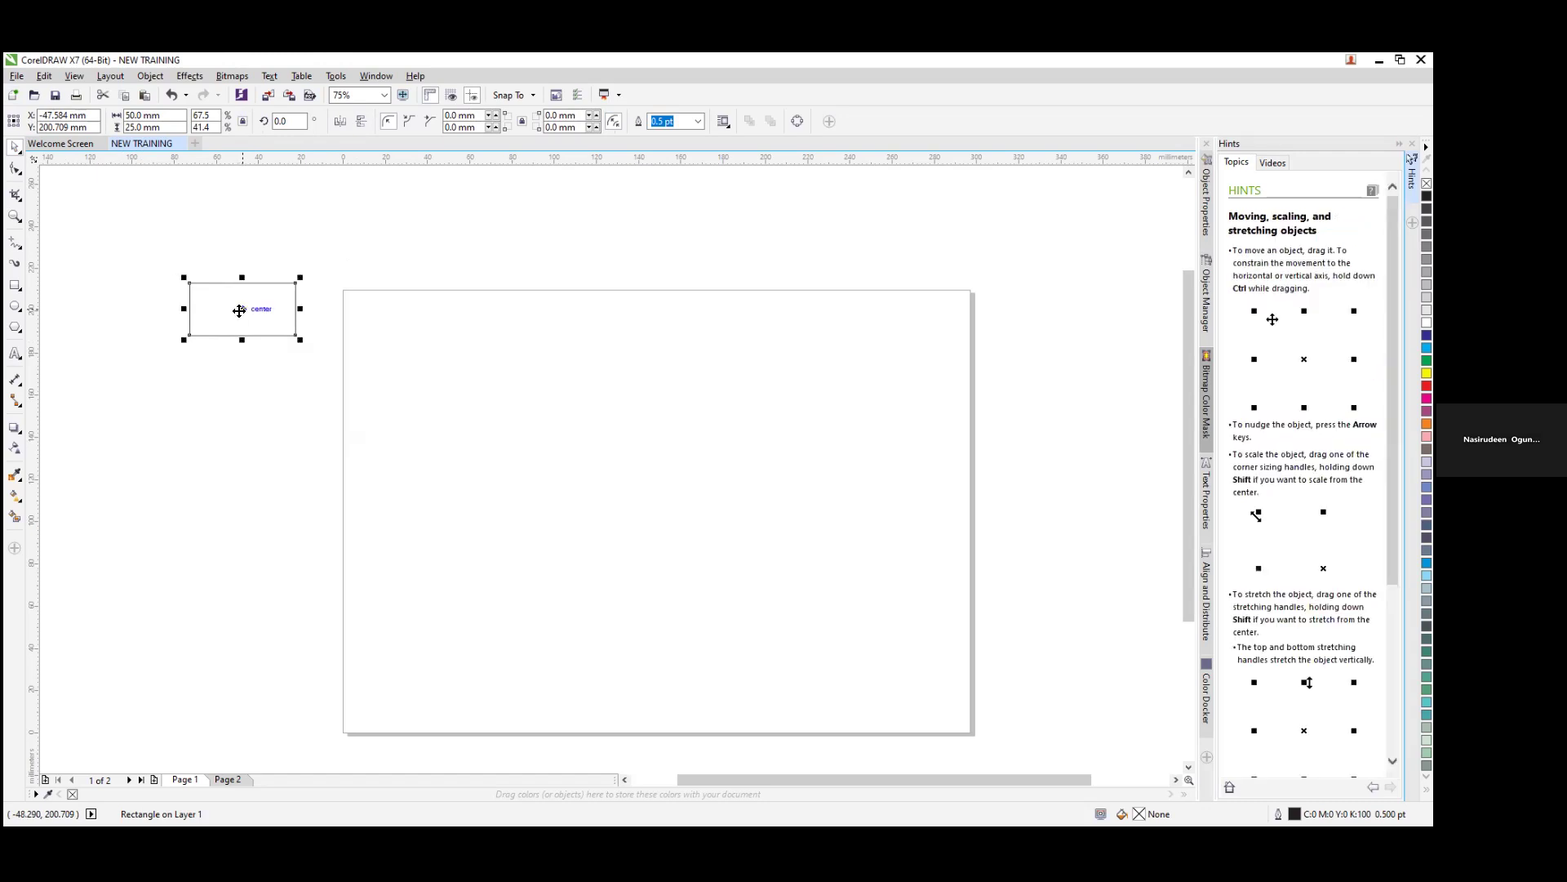
pyautogui.click(245, 310)
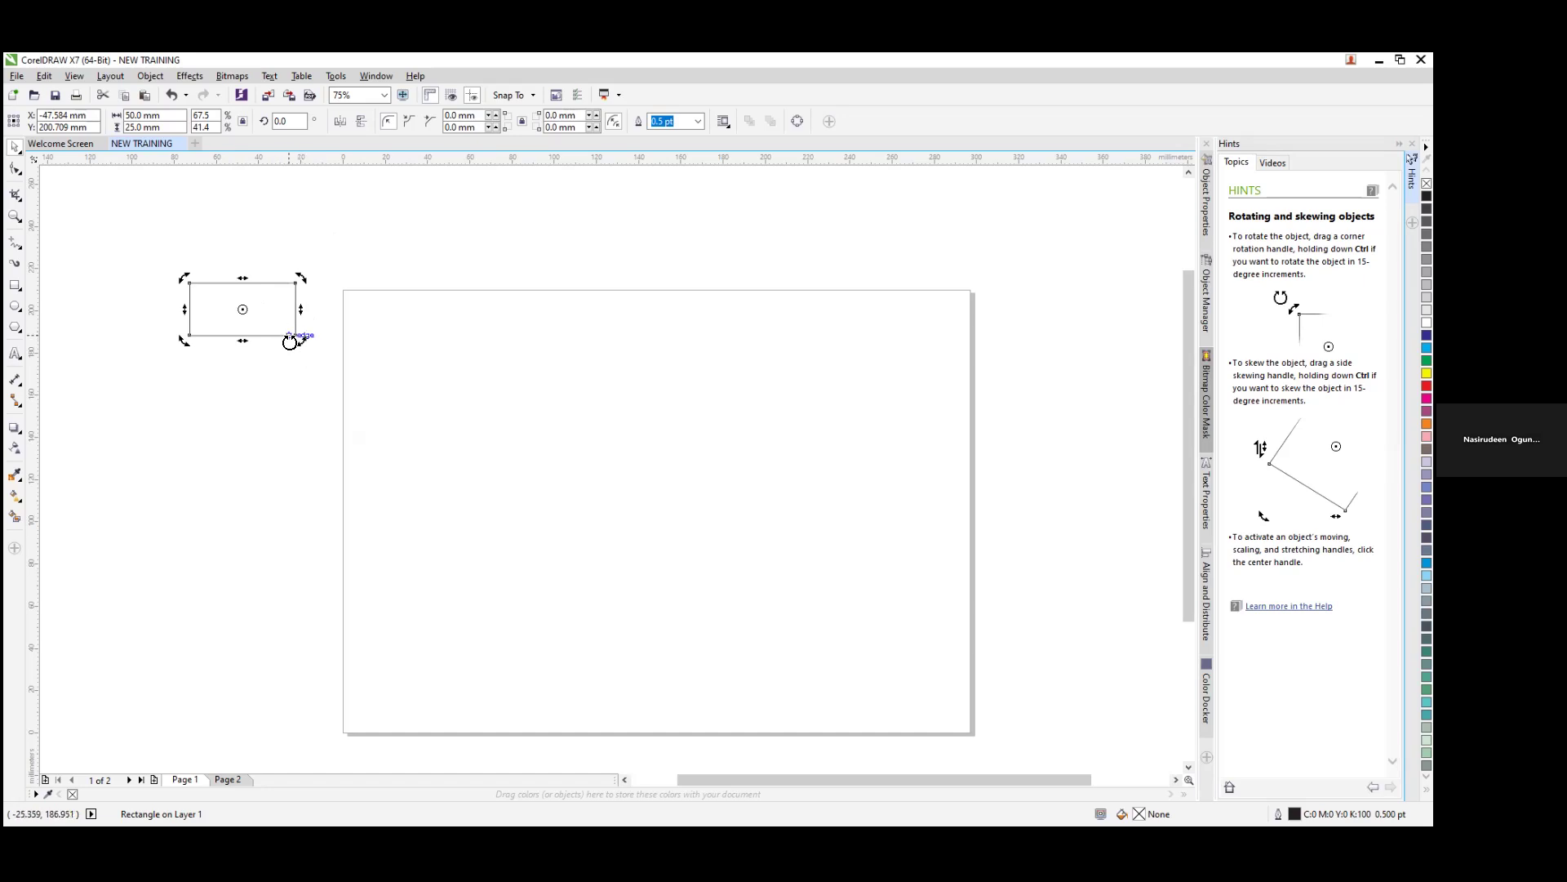
pyautogui.moveTo(301, 343)
pyautogui.mouseDown()
pyautogui.moveTo(319, 332)
pyautogui.moveTo(192, 193)
pyautogui.moveTo(438, 517)
pyautogui.moveTo(238, 229)
pyautogui.moveTo(287, 255)
pyautogui.moveTo(266, 245)
pyautogui.moveTo(303, 291)
pyautogui.moveTo(119, 259)
pyautogui.moveTo(266, 360)
pyautogui.moveTo(242, 294)
pyautogui.moveTo(267, 281)
pyautogui.moveTo(304, 336)
pyautogui.moveTo(288, 338)
pyautogui.mouseUp()
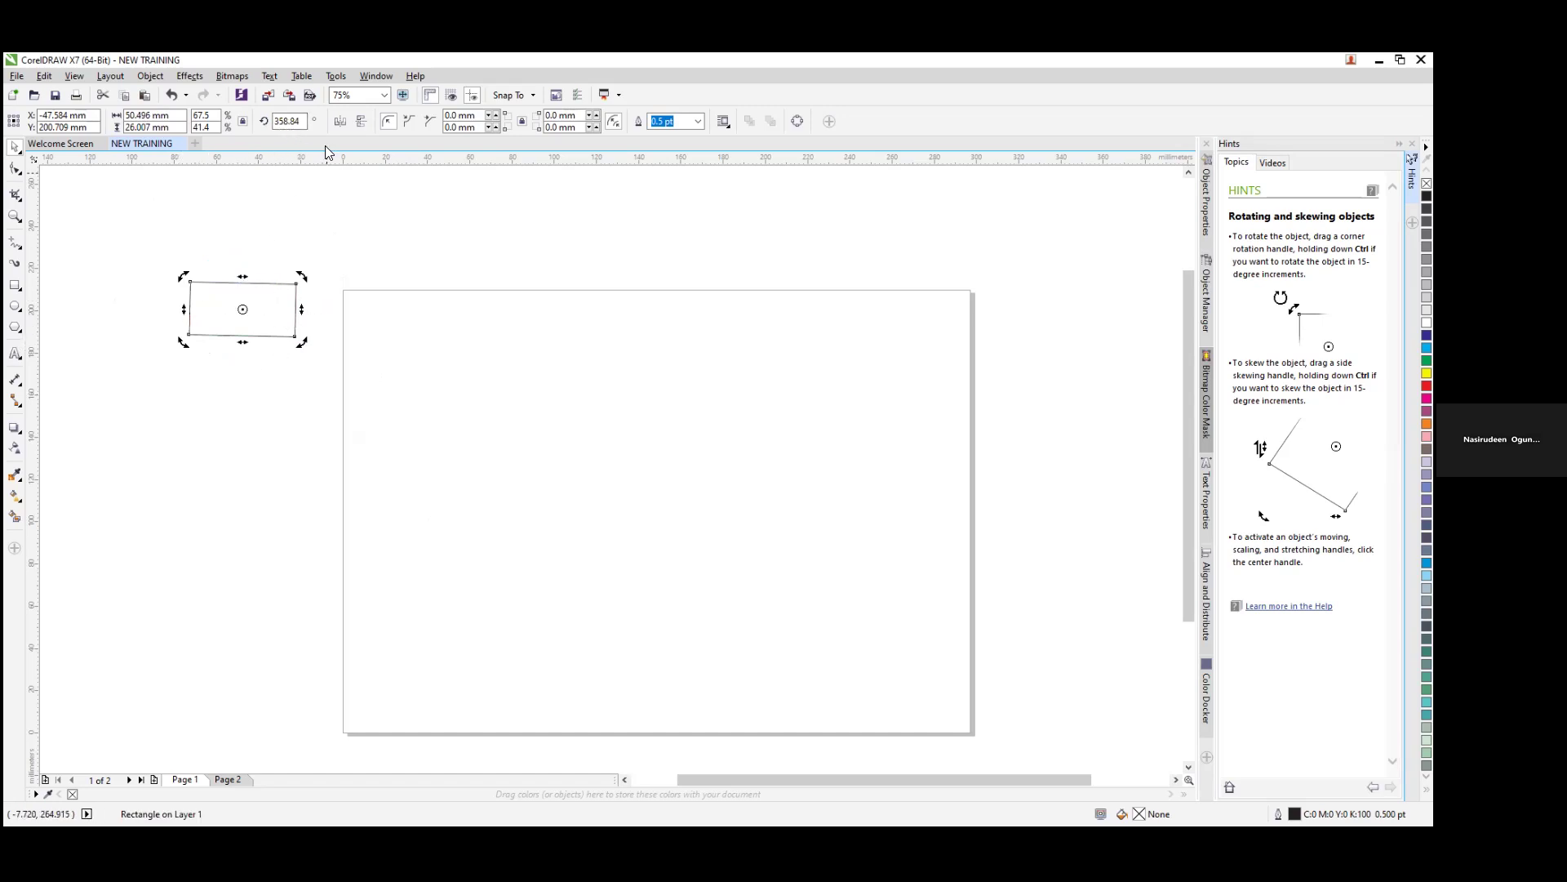
pyautogui.click(296, 123)
pyautogui.moveTo(302, 344); pyautogui.dragTo(147, 261)
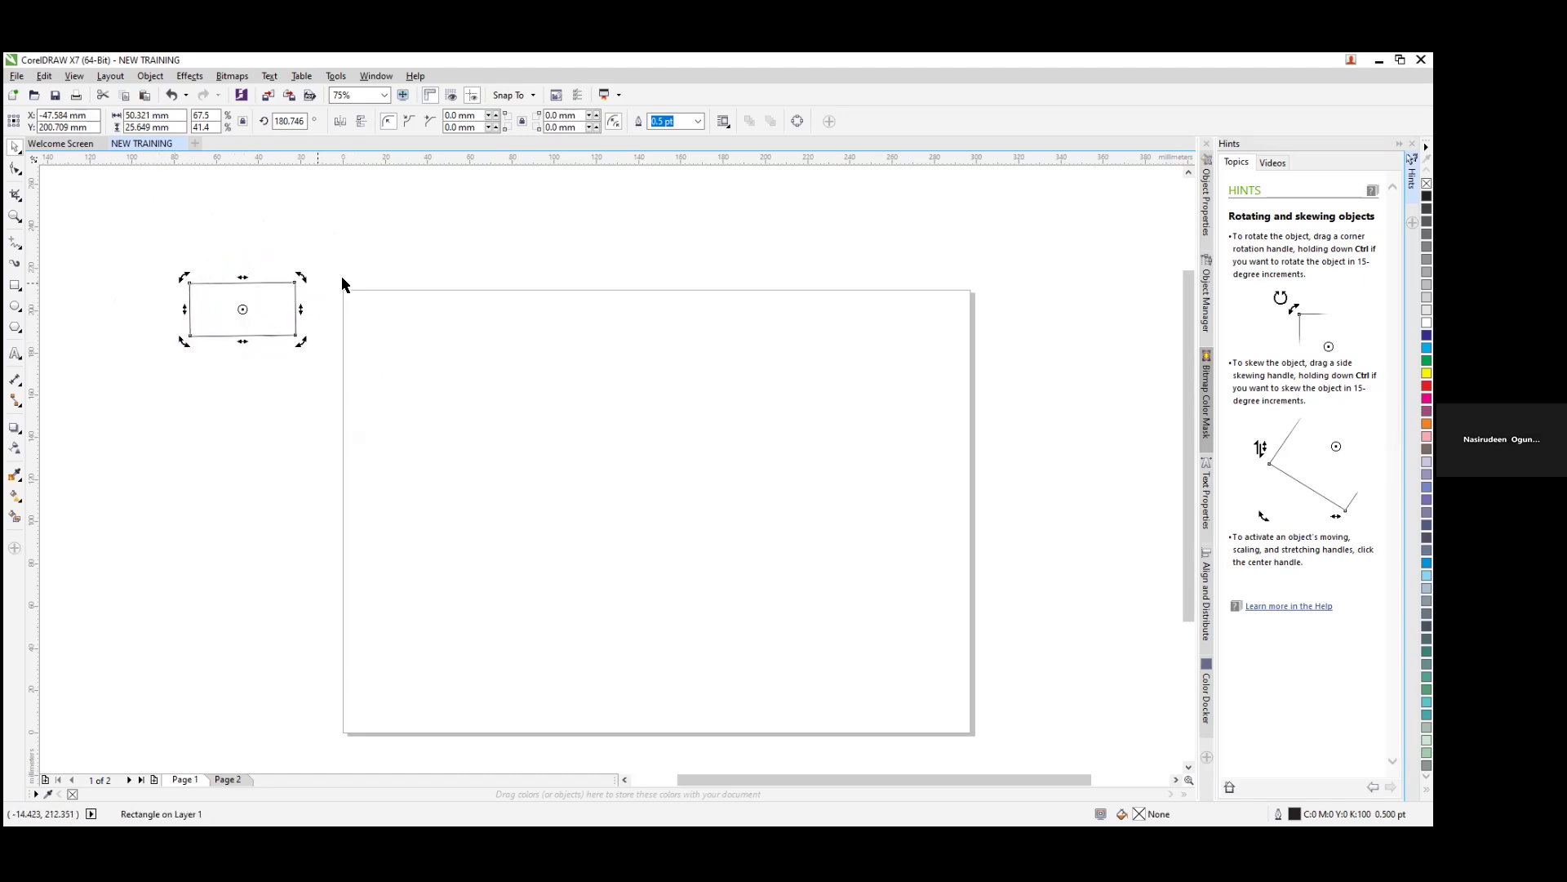
pyautogui.click(327, 243)
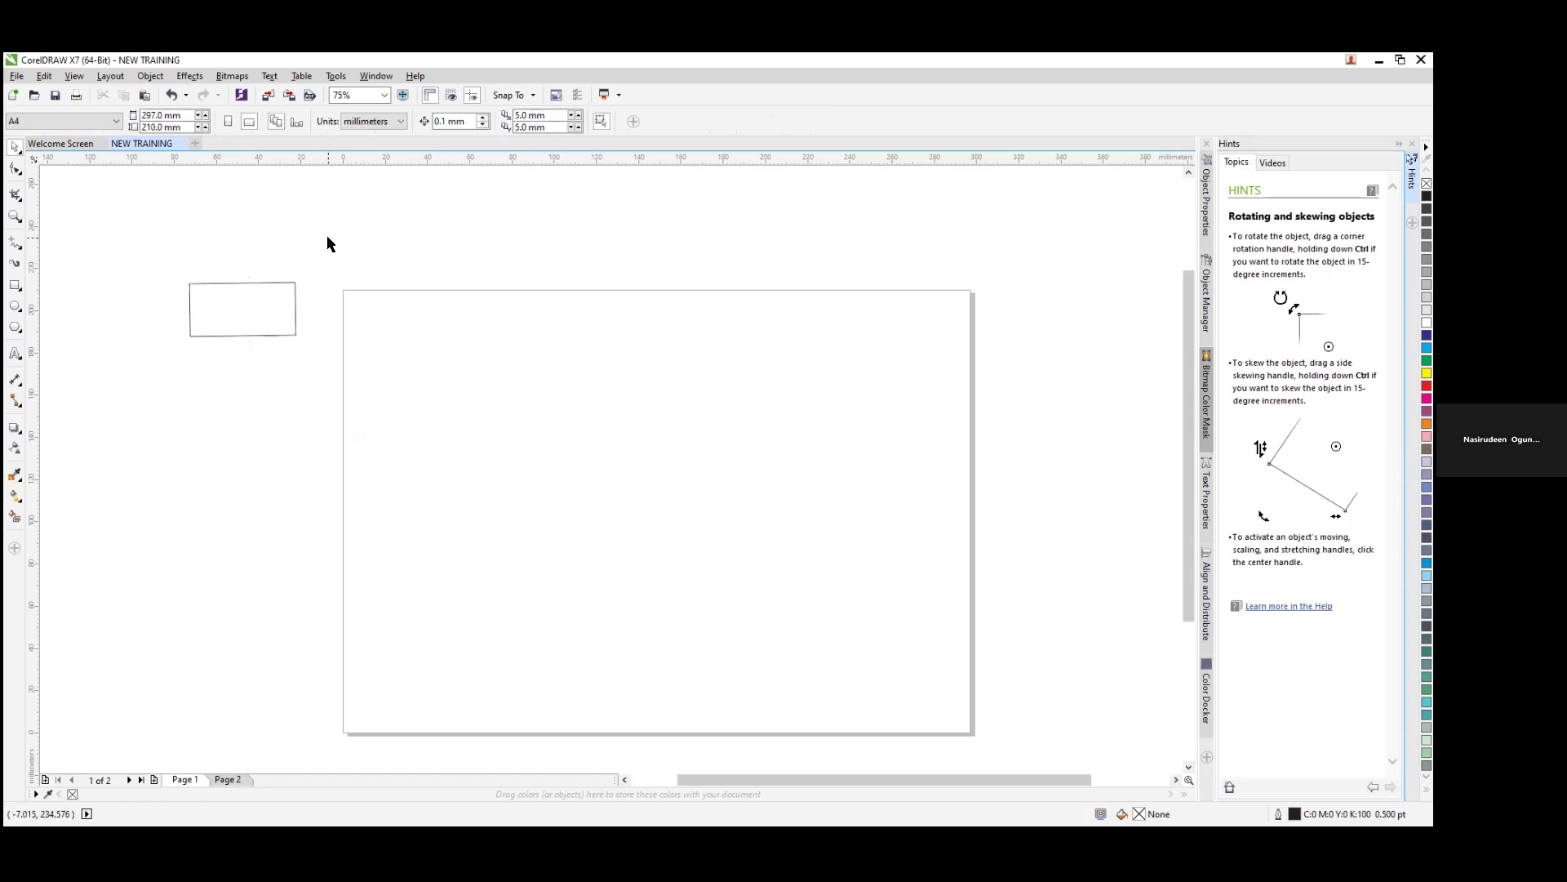
# Step: Set the rectangle's rotation angle to 0 degrees and fill it with Yellow
pyautogui.click(227, 294)
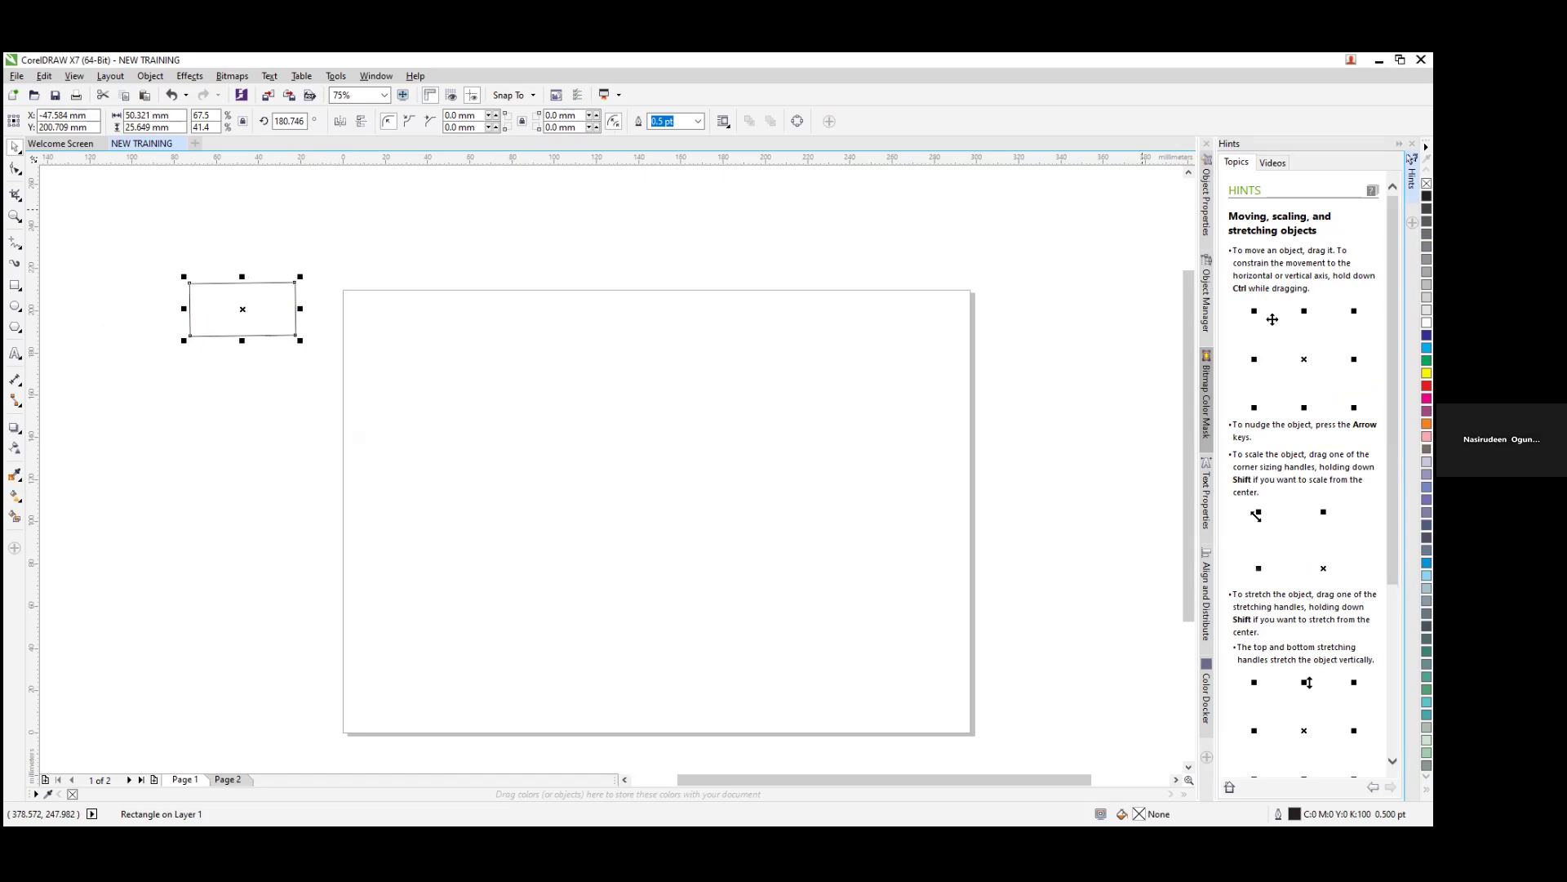
pyautogui.click(307, 255)
pyautogui.click(242, 315)
pyautogui.moveTo(276, 121); pyautogui.dragTo(321, 110)
pyautogui.write('0')
pyautogui.press('Return')
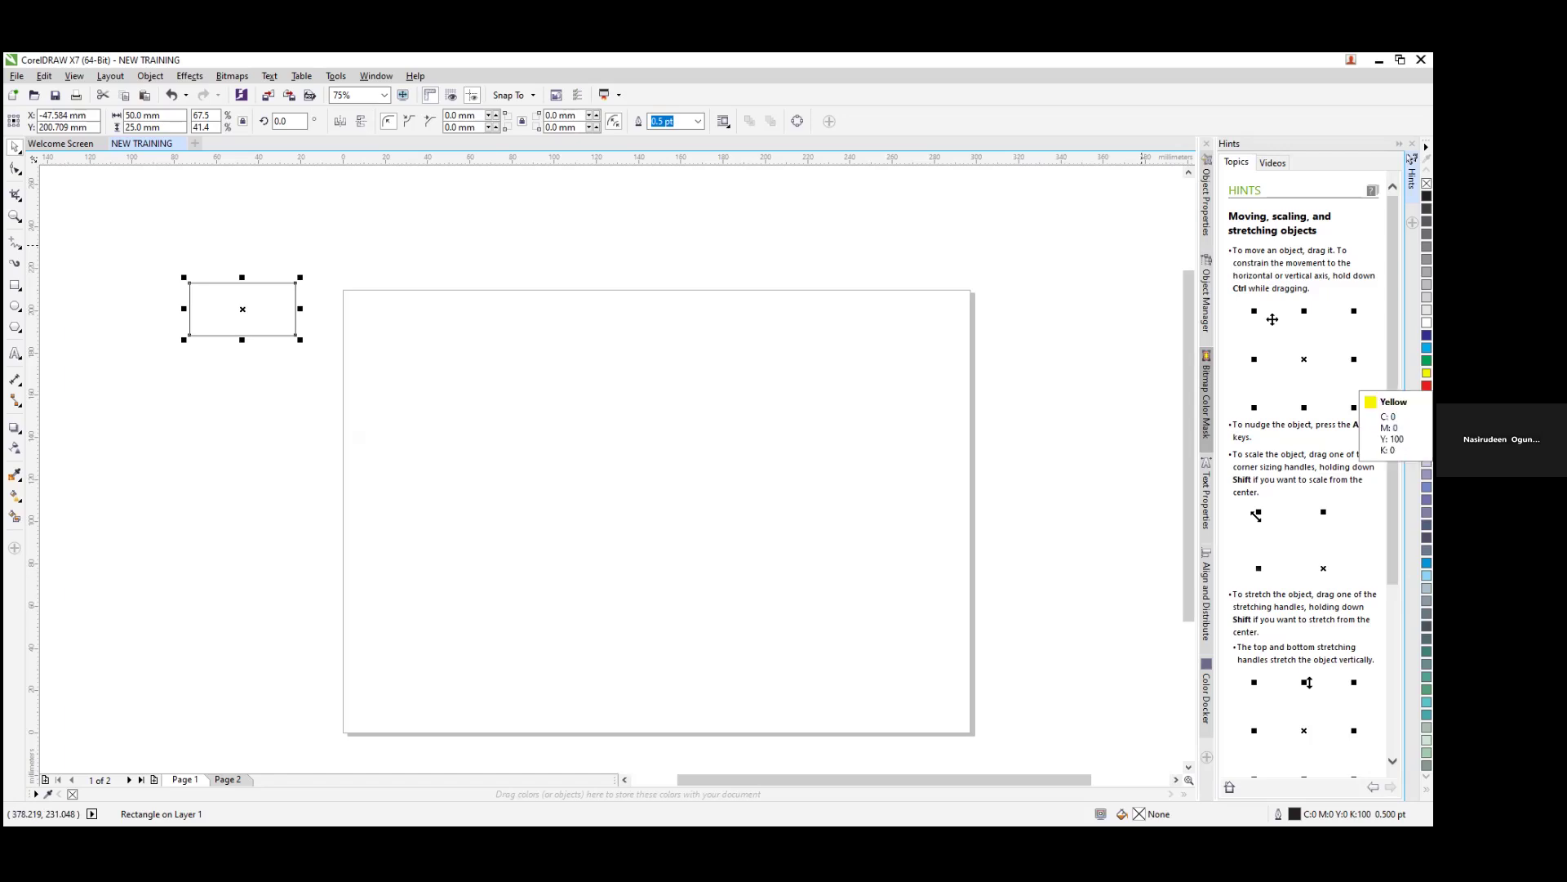
pyautogui.click(1427, 373)
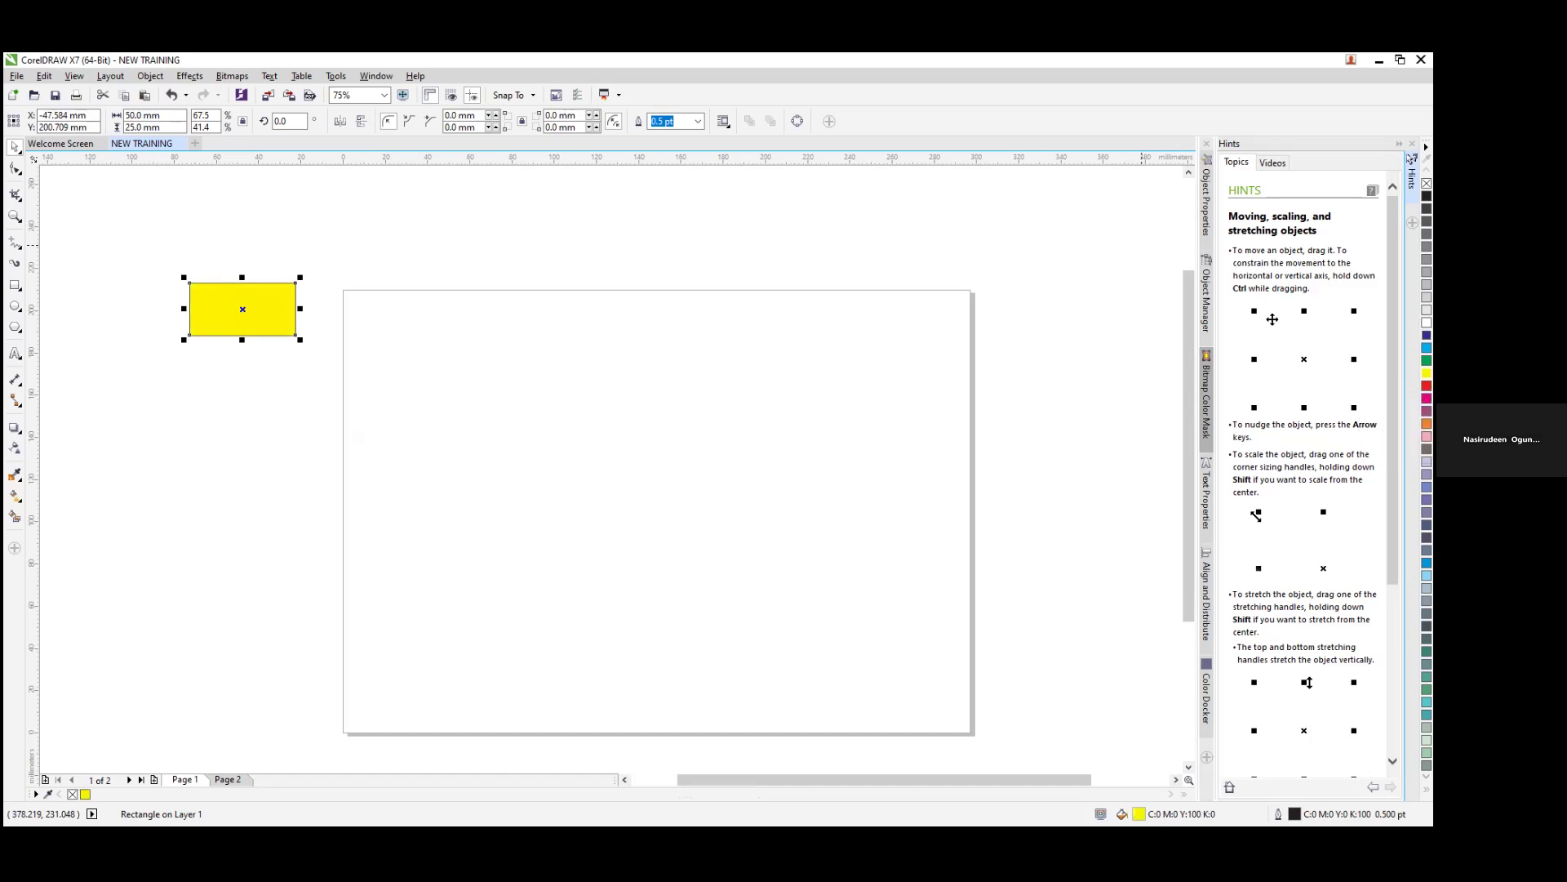
# Step: Try a blue fill on the rectangle, replace it with a red fill and deselect the rectangle
pyautogui.click(1427, 335)
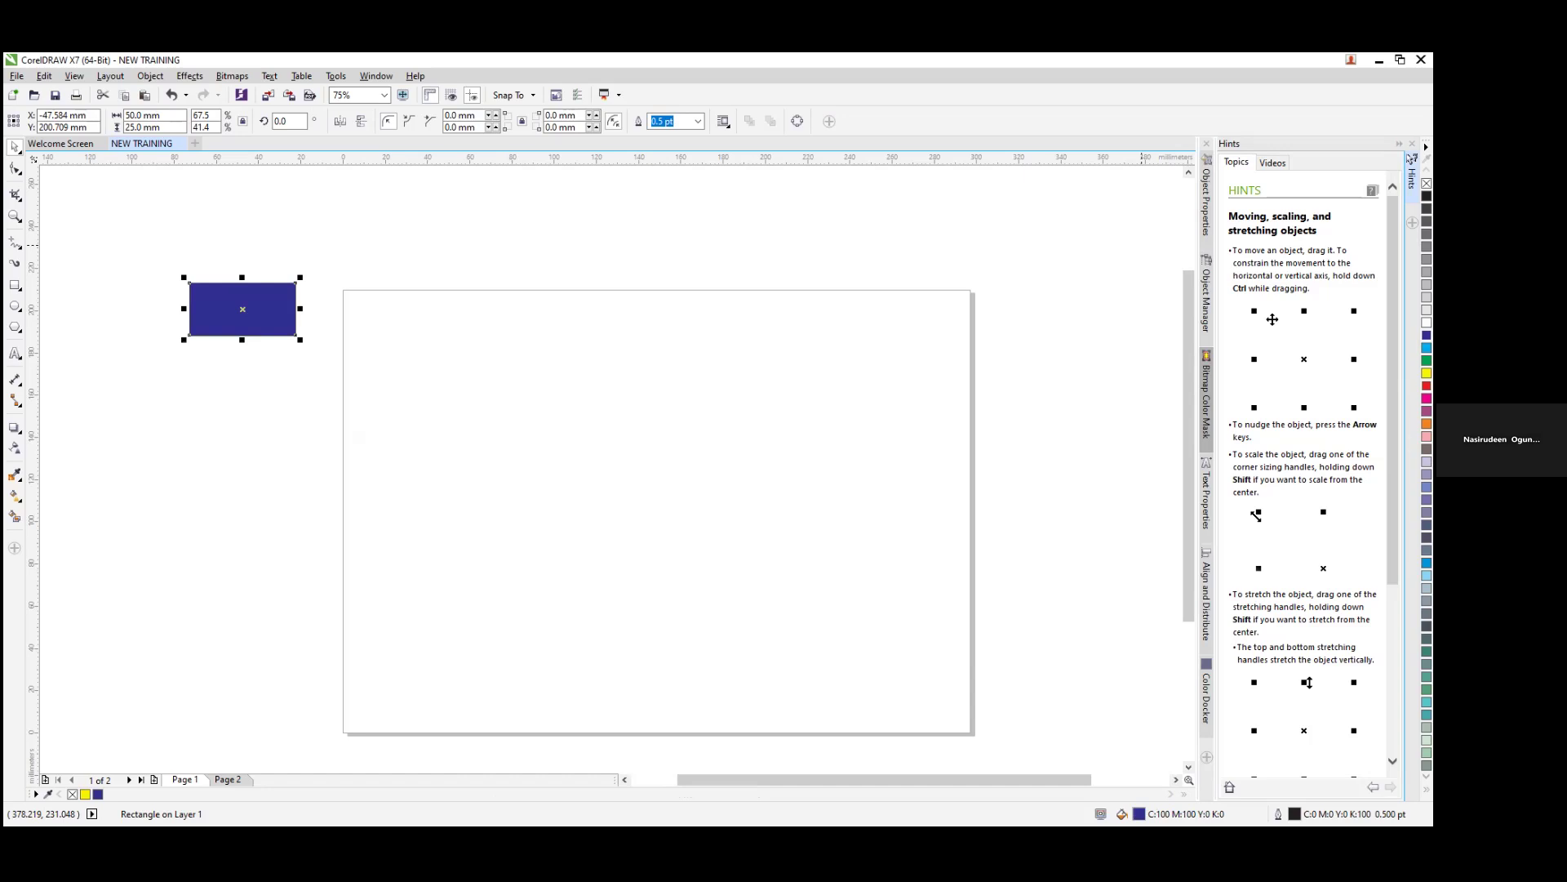
pyautogui.click(1427, 386)
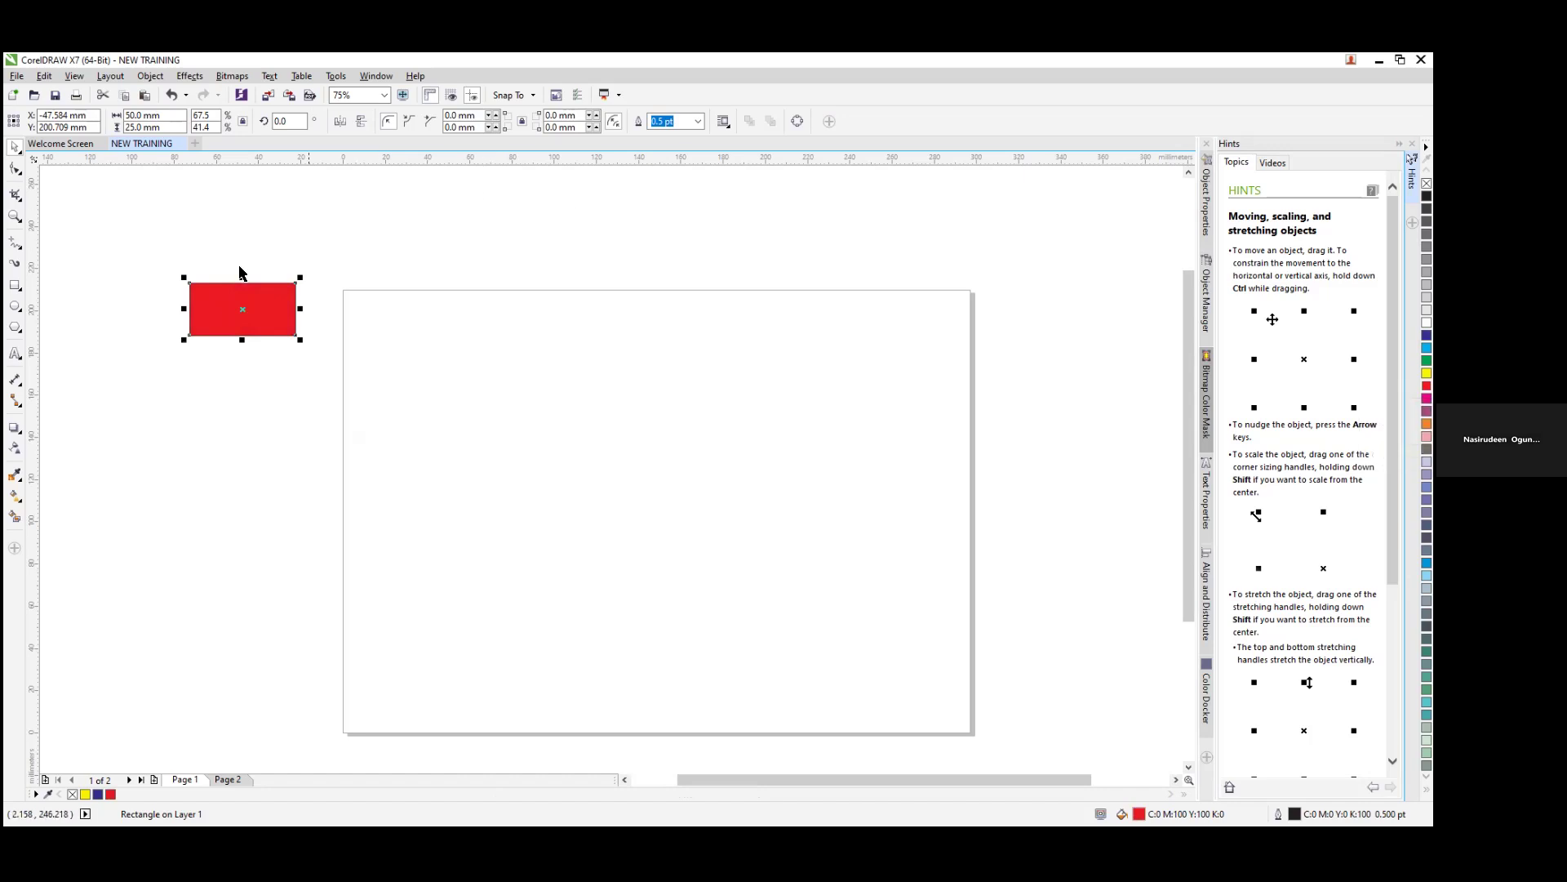
pyautogui.click(280, 403)
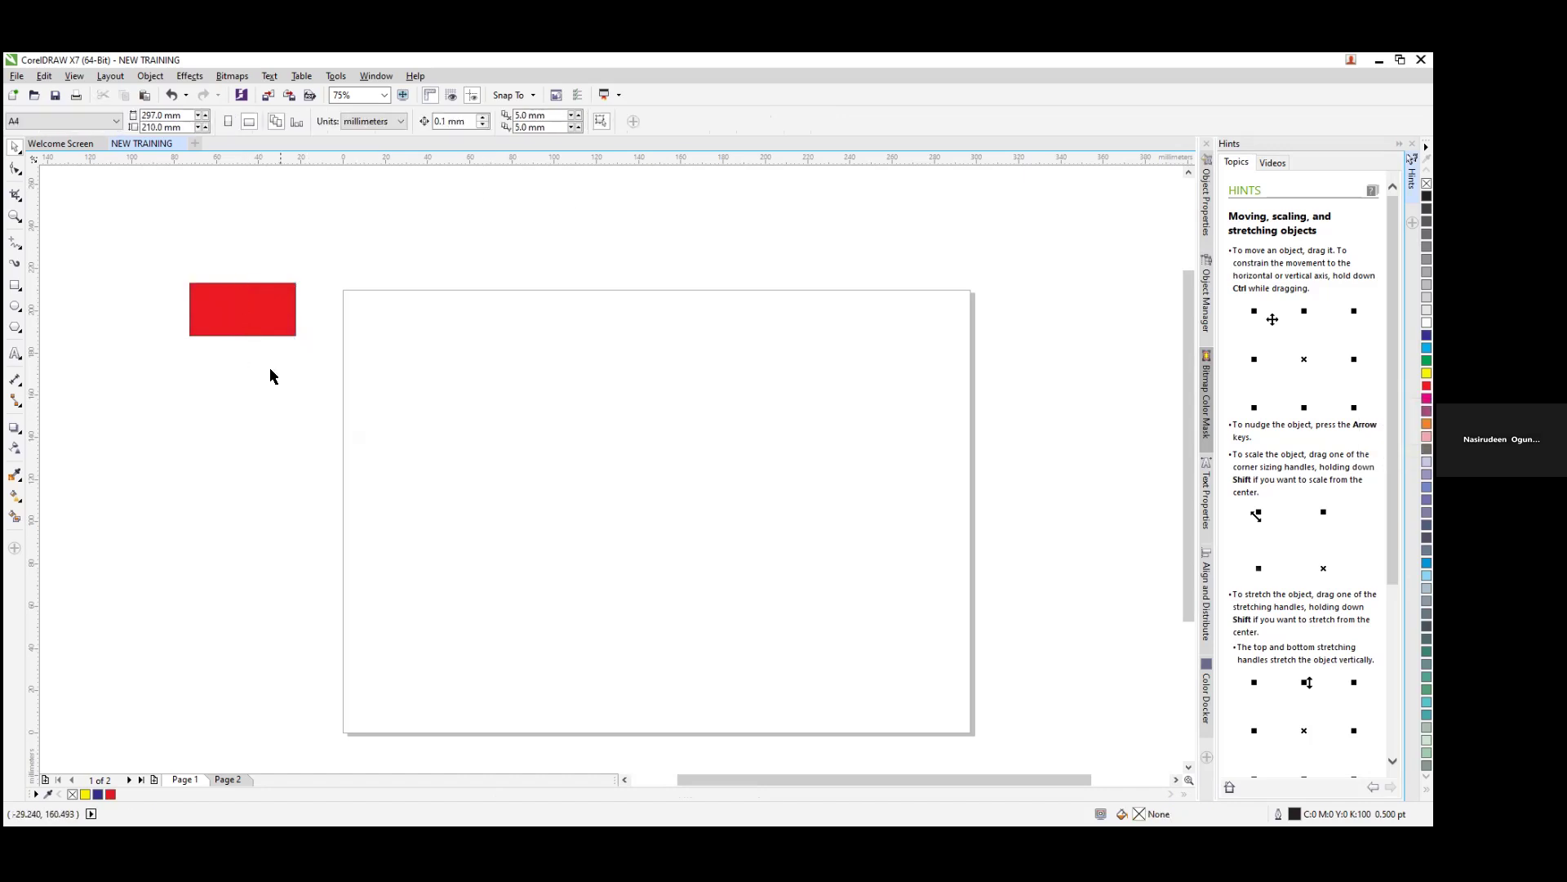
# Step: Select the red rectangle and mirror it horizontally
pyautogui.click(15, 216)
pyautogui.moveTo(156, 260); pyautogui.dragTo(342, 376)
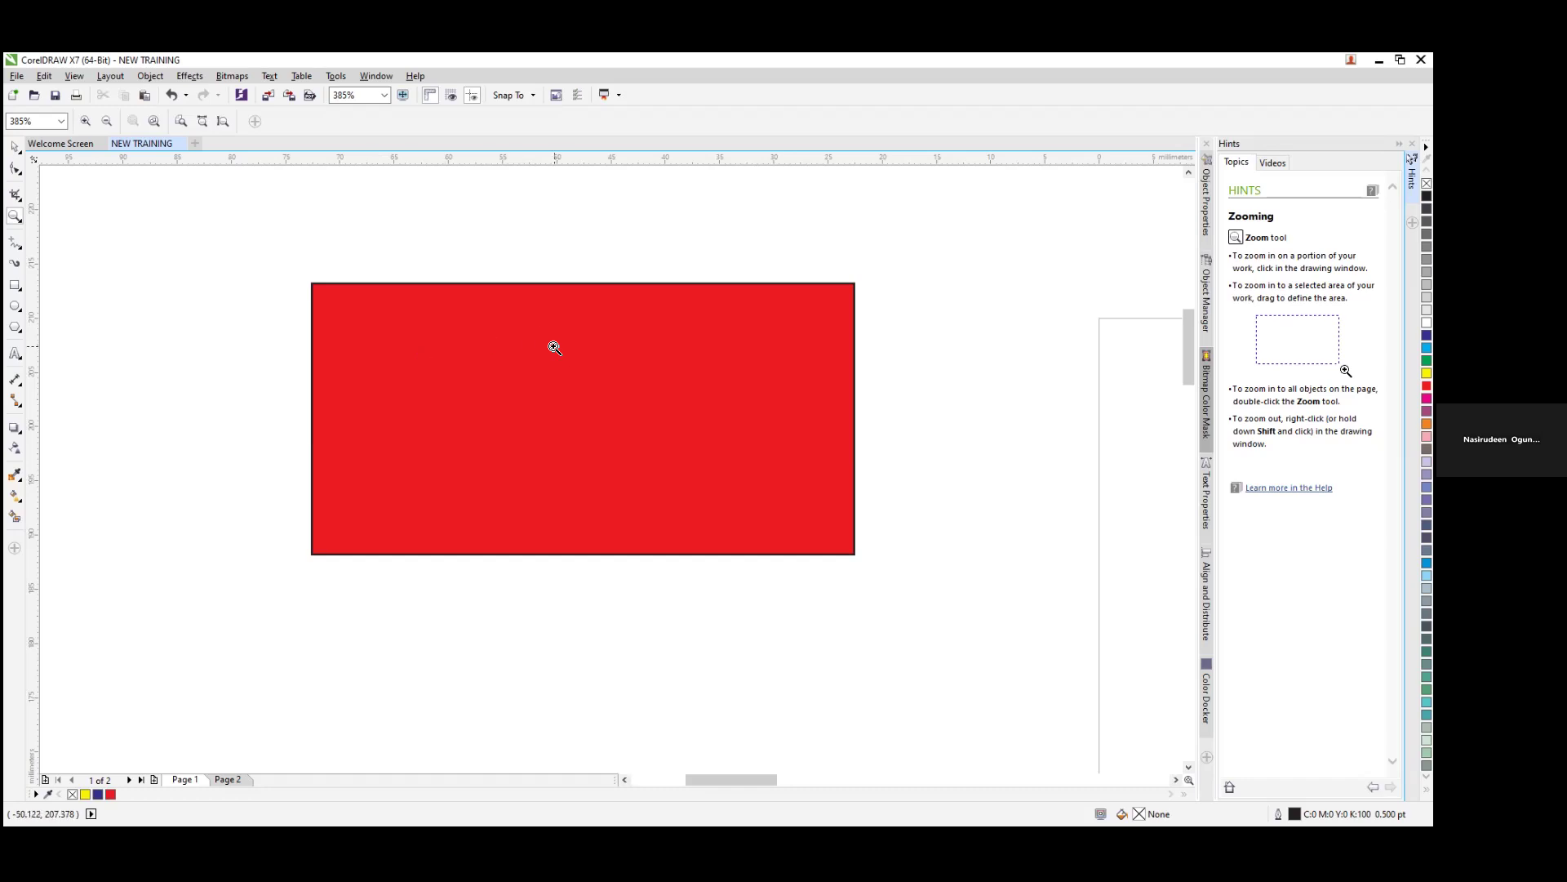
pyautogui.rightClick(449, 378)
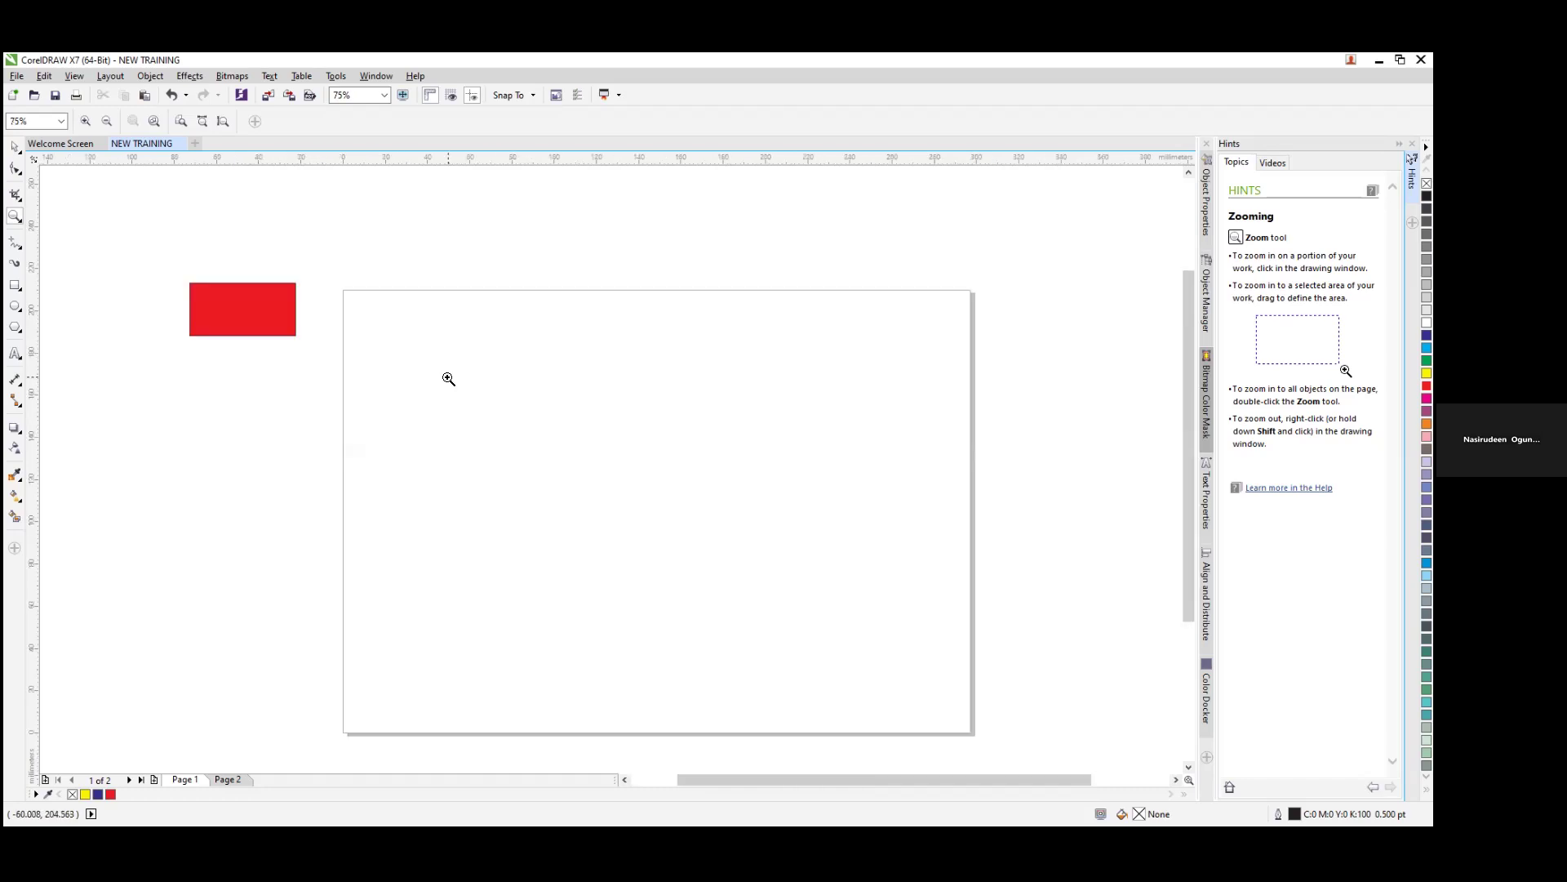
pyautogui.click(16, 216)
pyautogui.moveTo(170, 266); pyautogui.dragTo(320, 363)
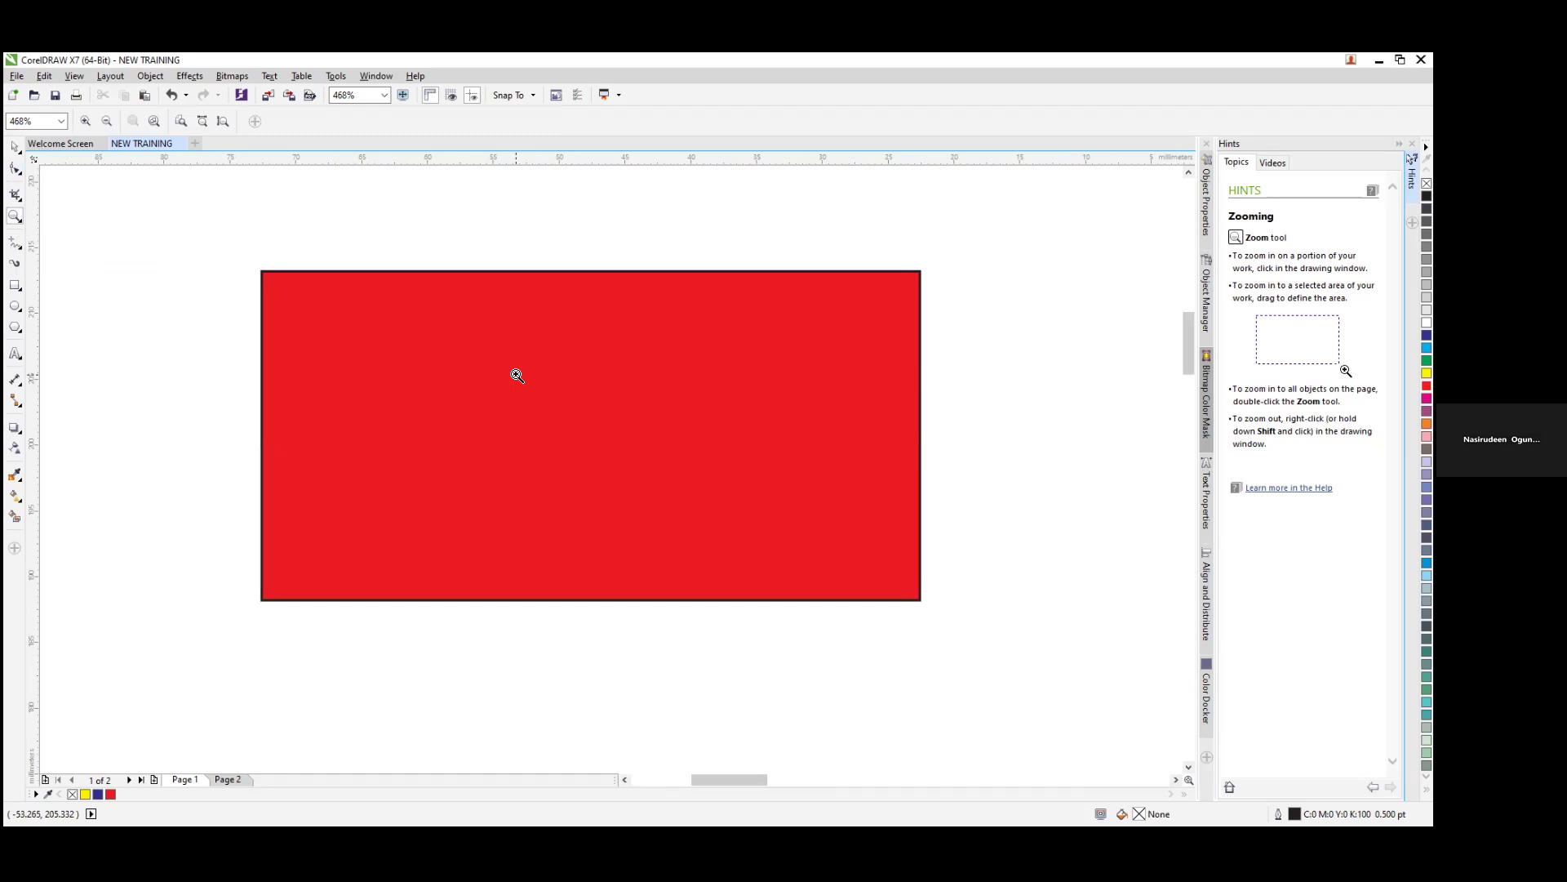
pyautogui.click(15, 149)
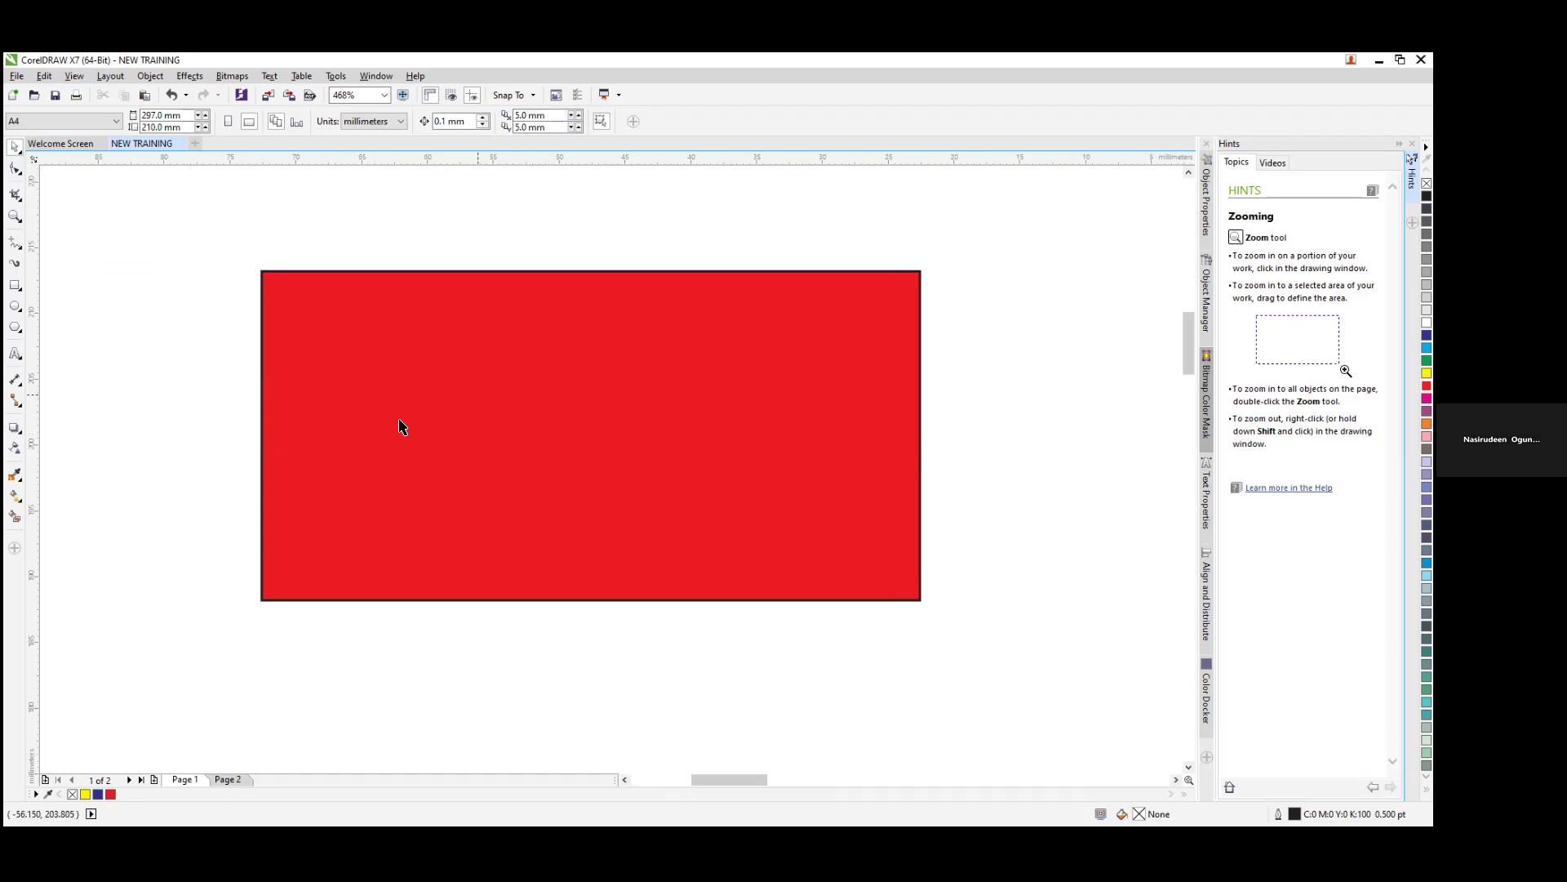
pyautogui.click(499, 453)
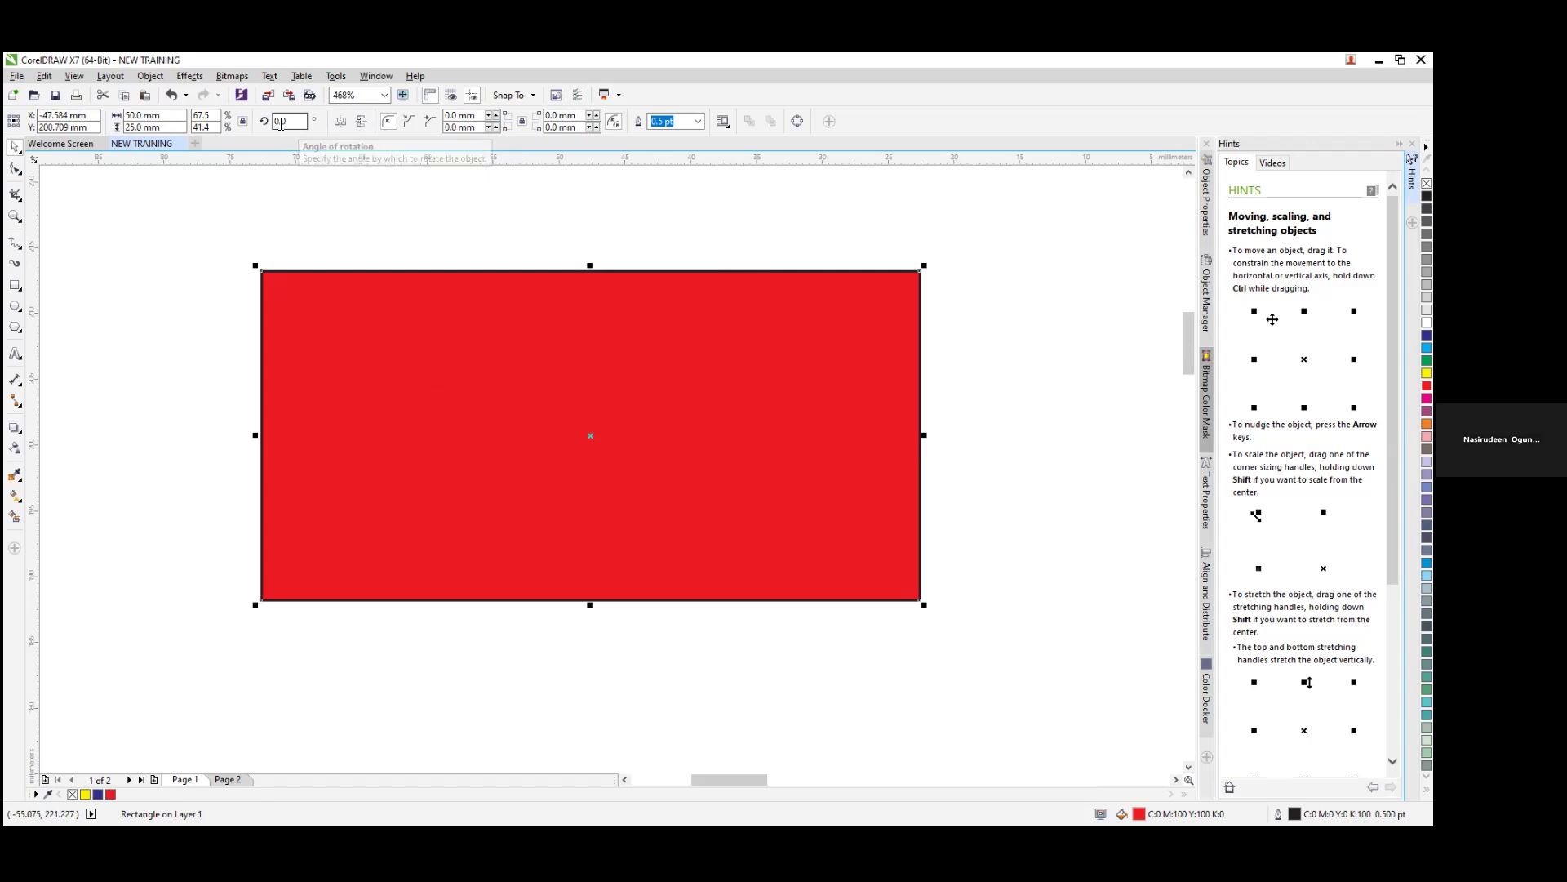
pyautogui.click(340, 123)
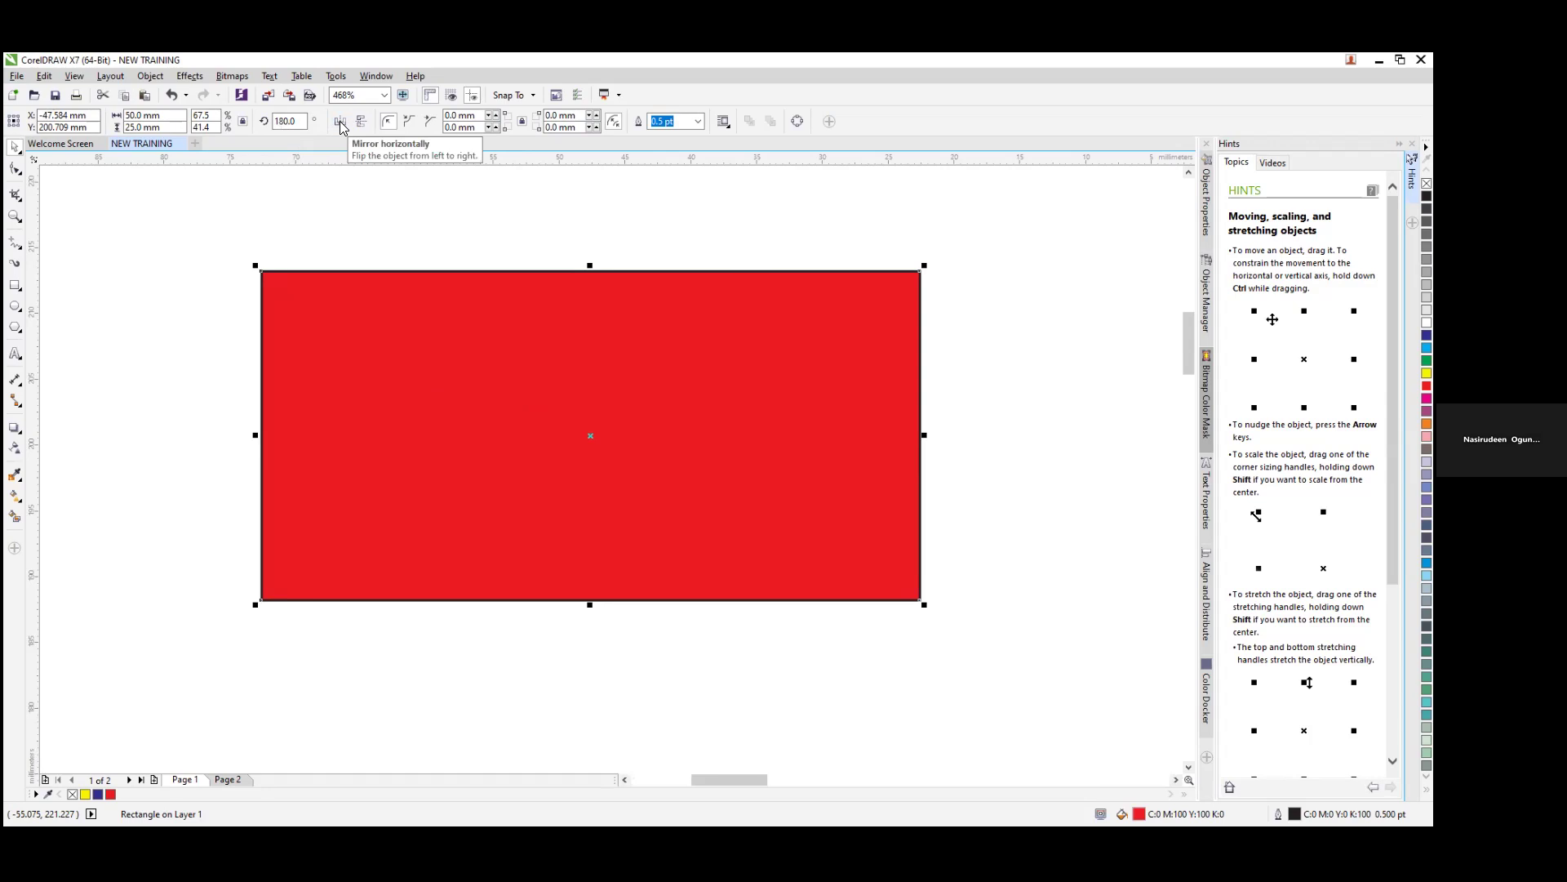
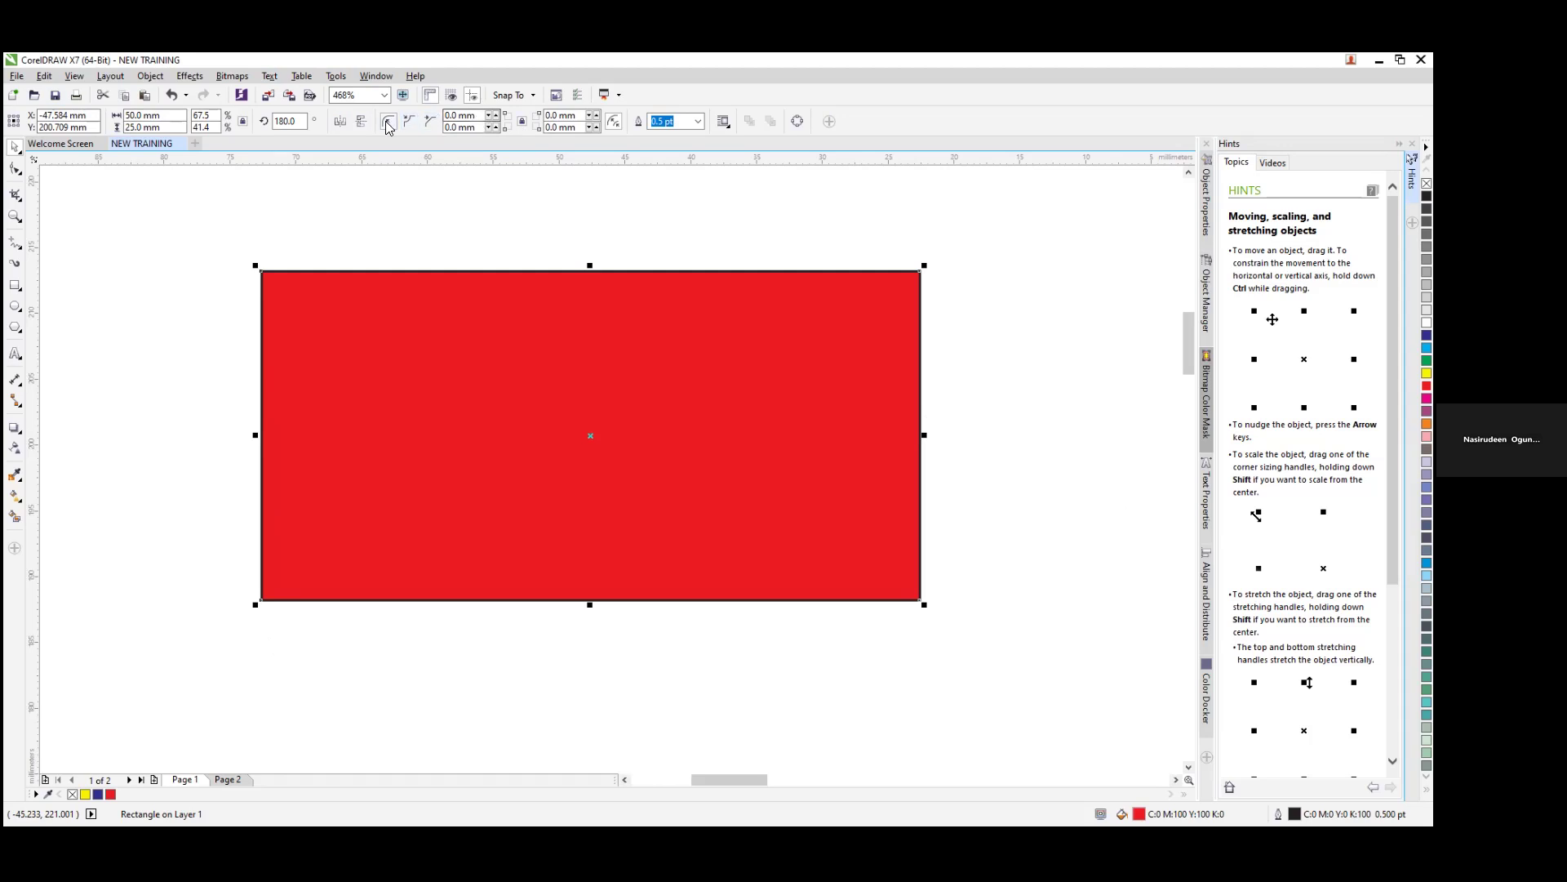
# Step: Round all four corners of the rectangle with a 3.6 mm corner radius
pyautogui.press('Up')
pyautogui.press('Up')
pyautogui.press('Up')
pyautogui.press('Up')
pyautogui.press('Up')
pyautogui.press('Up')
pyautogui.press('Up')
pyautogui.press('Up')
pyautogui.press('Up')
pyautogui.press('Up')
pyautogui.press('Up')
pyautogui.press('Up')
pyautogui.press('Up')
pyautogui.press('Up')
pyautogui.press('Up')
pyautogui.press('Up')
pyautogui.press('Up')
pyautogui.press('Up')
pyautogui.press('Up')
pyautogui.press('Up')
pyautogui.press('Up')
pyautogui.press('Up')
pyautogui.press('Up')
pyautogui.press('Up')
pyautogui.press('Up')
pyautogui.press('Up')
pyautogui.press('Up')
pyautogui.click(496, 115)
pyautogui.click(495, 114)
pyautogui.click(495, 114)
pyautogui.click(495, 114)
pyautogui.click(495, 115)
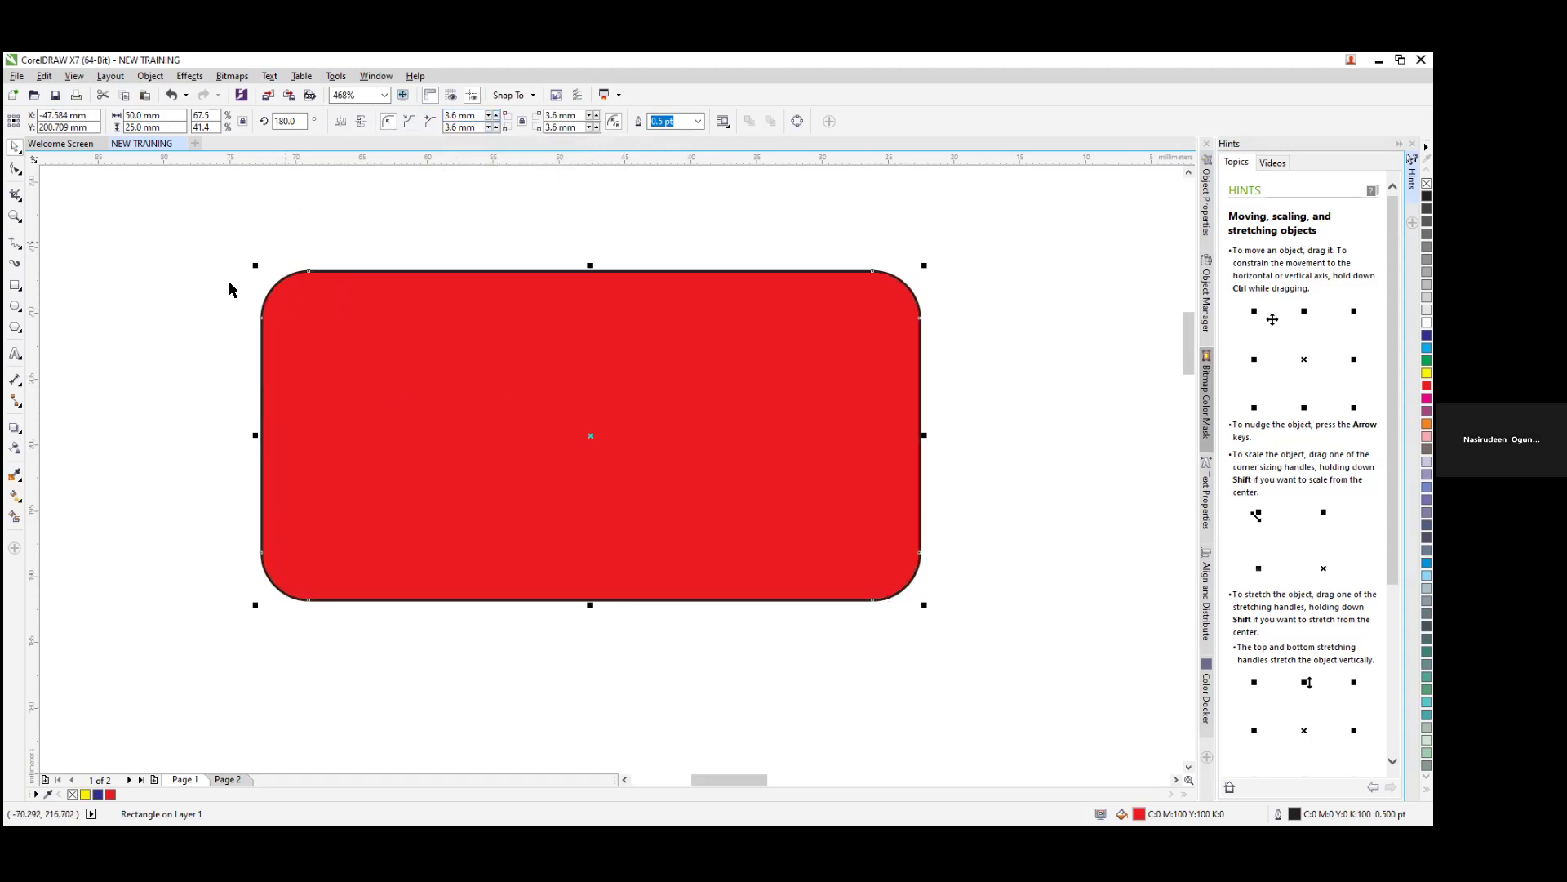
# Step: Try scalloped and chamfered corners on the rectangle and switch back to round corners
pyautogui.click(409, 121)
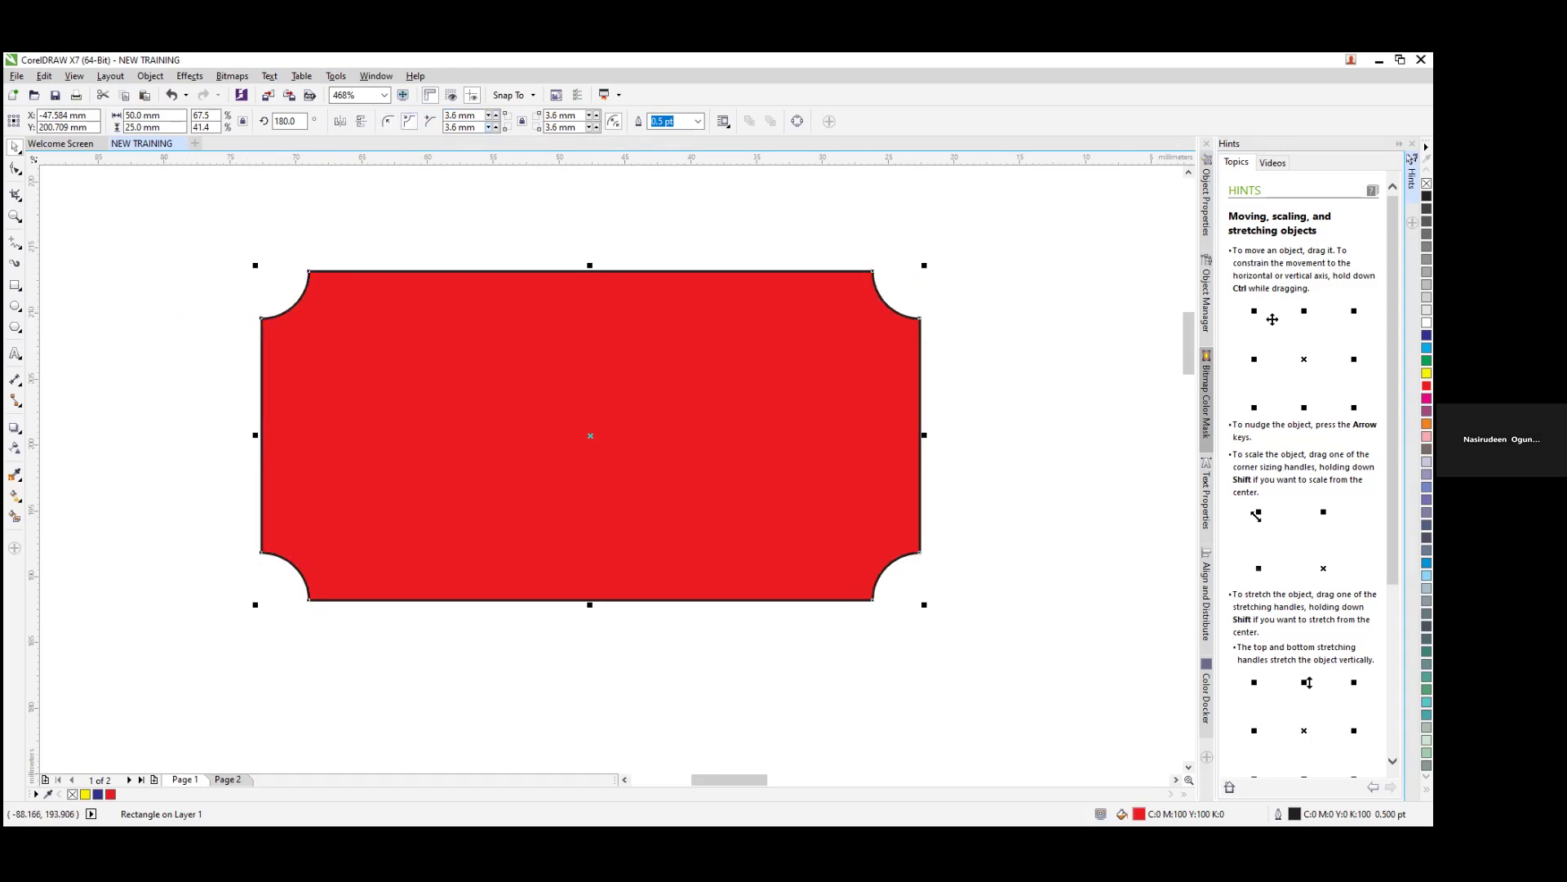
pyautogui.click(425, 125)
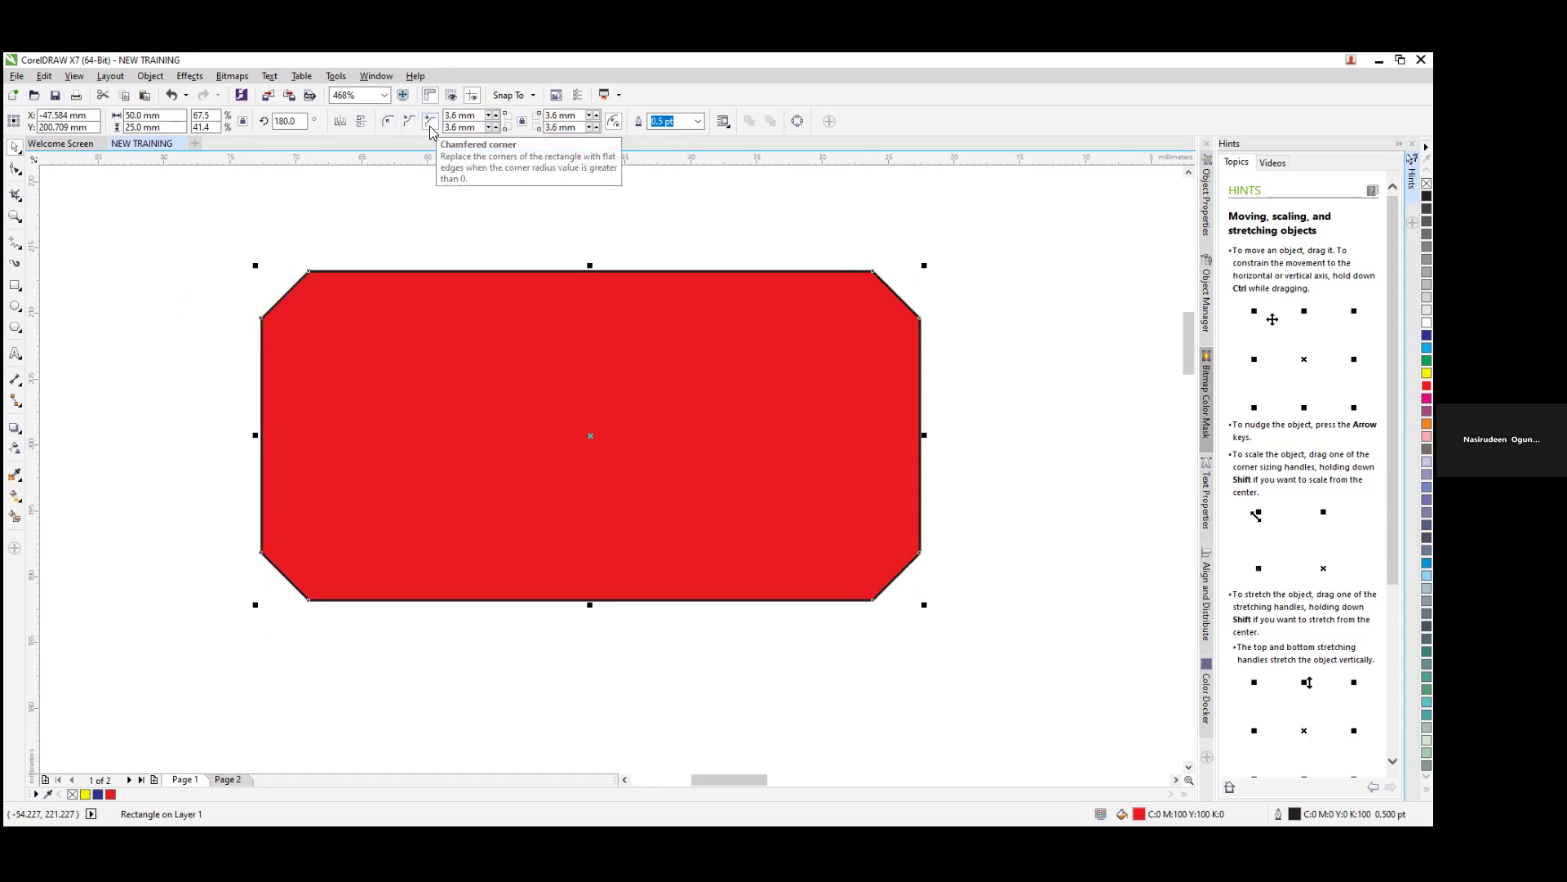
pyautogui.click(388, 121)
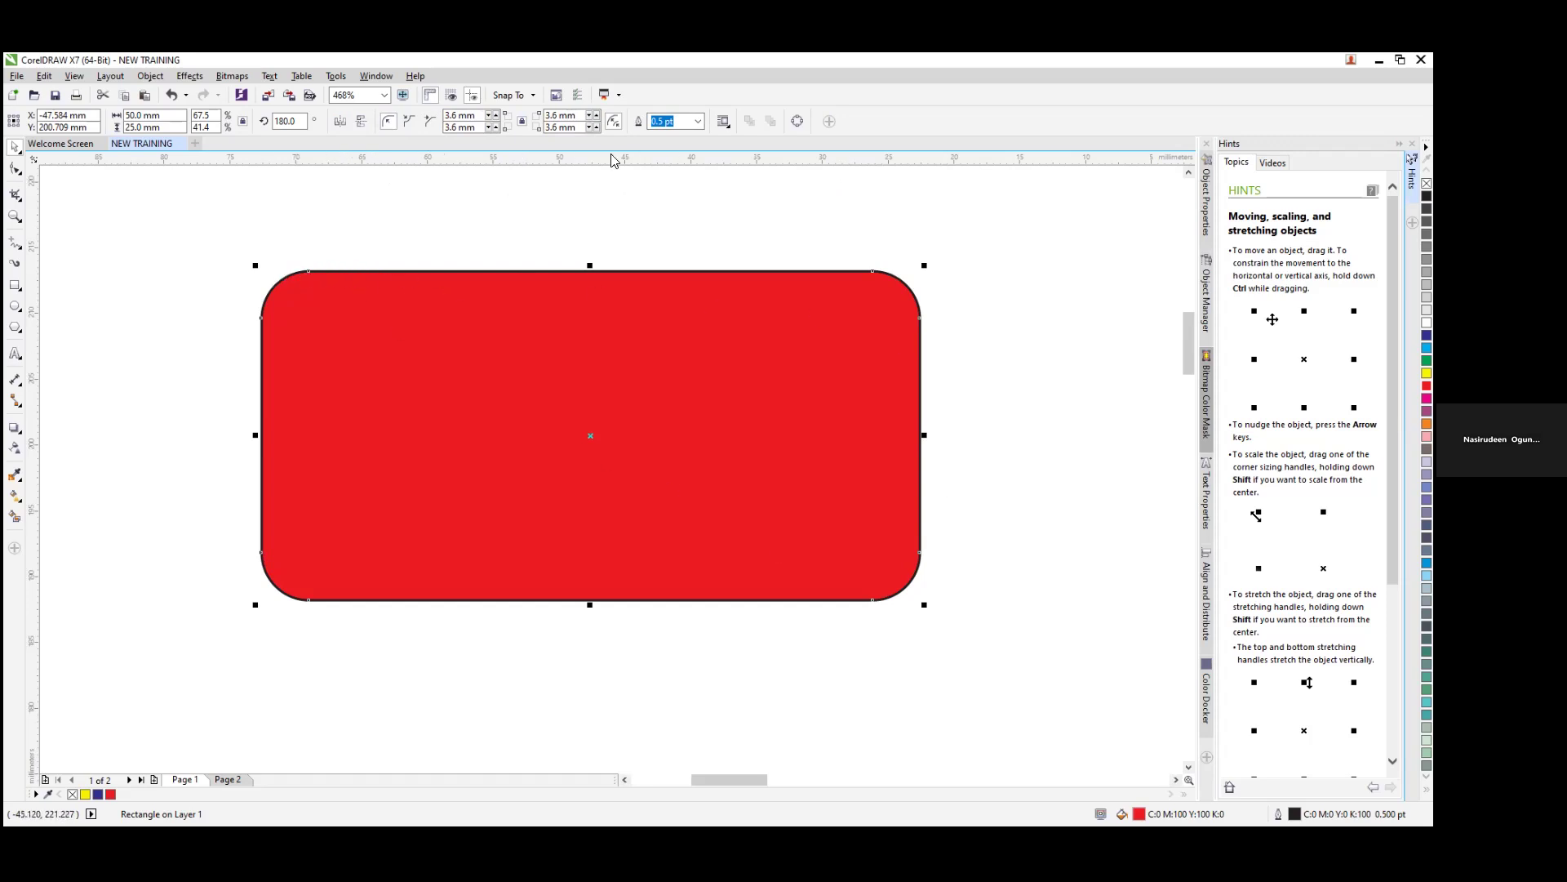
# Step: Try a 4.0 pt outline on the rounded rectangle and set its outline width to 2.0 pt
pyautogui.click(699, 122)
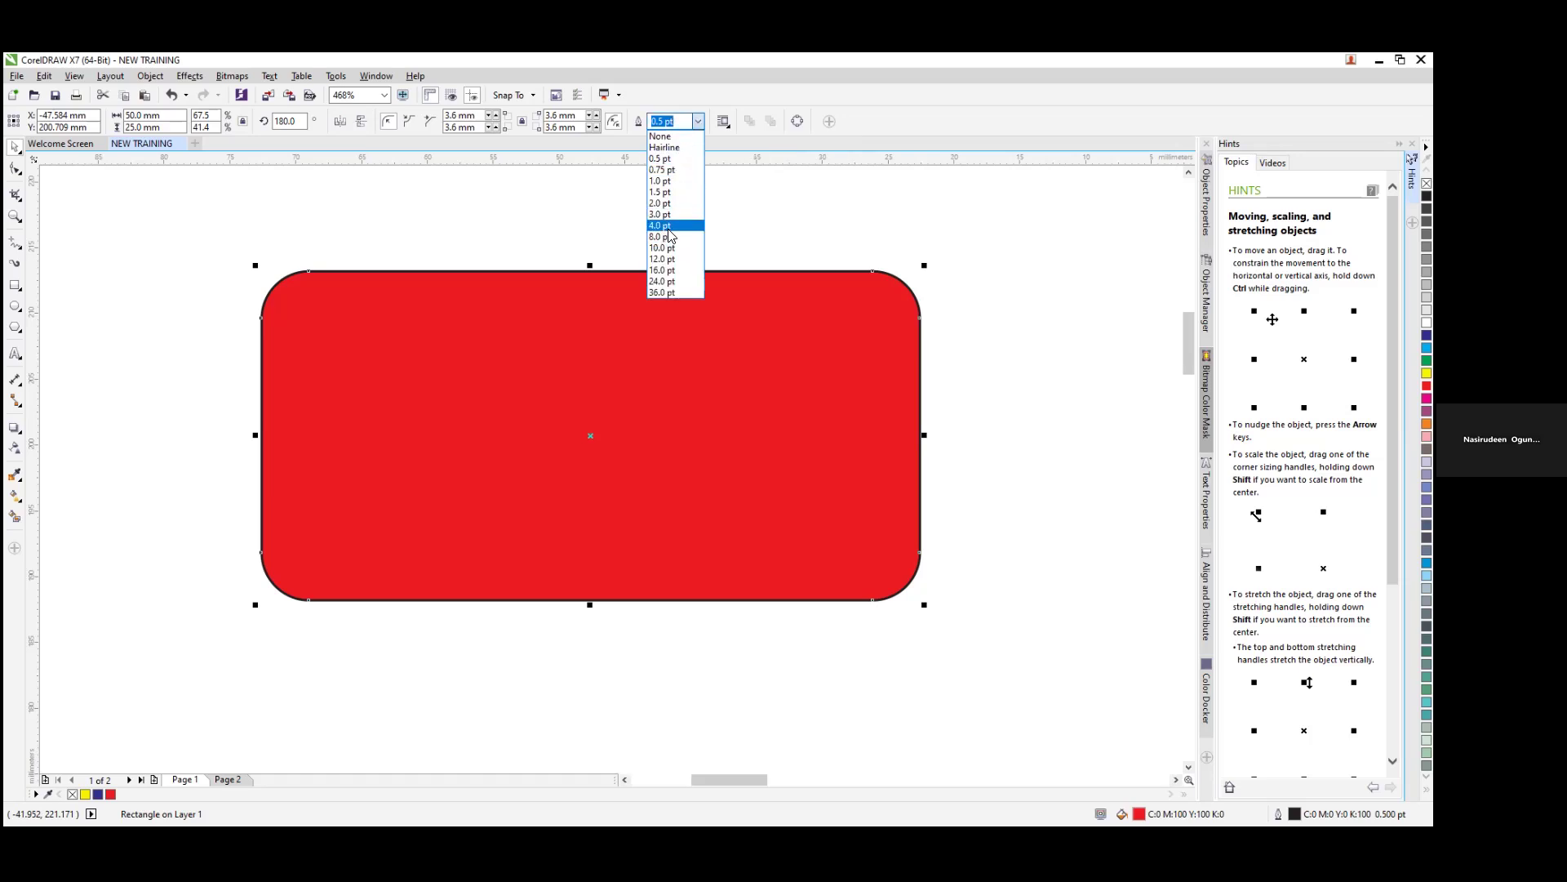
pyautogui.press('Escape')
pyautogui.click(698, 124)
pyautogui.click(698, 123)
pyautogui.click(666, 234)
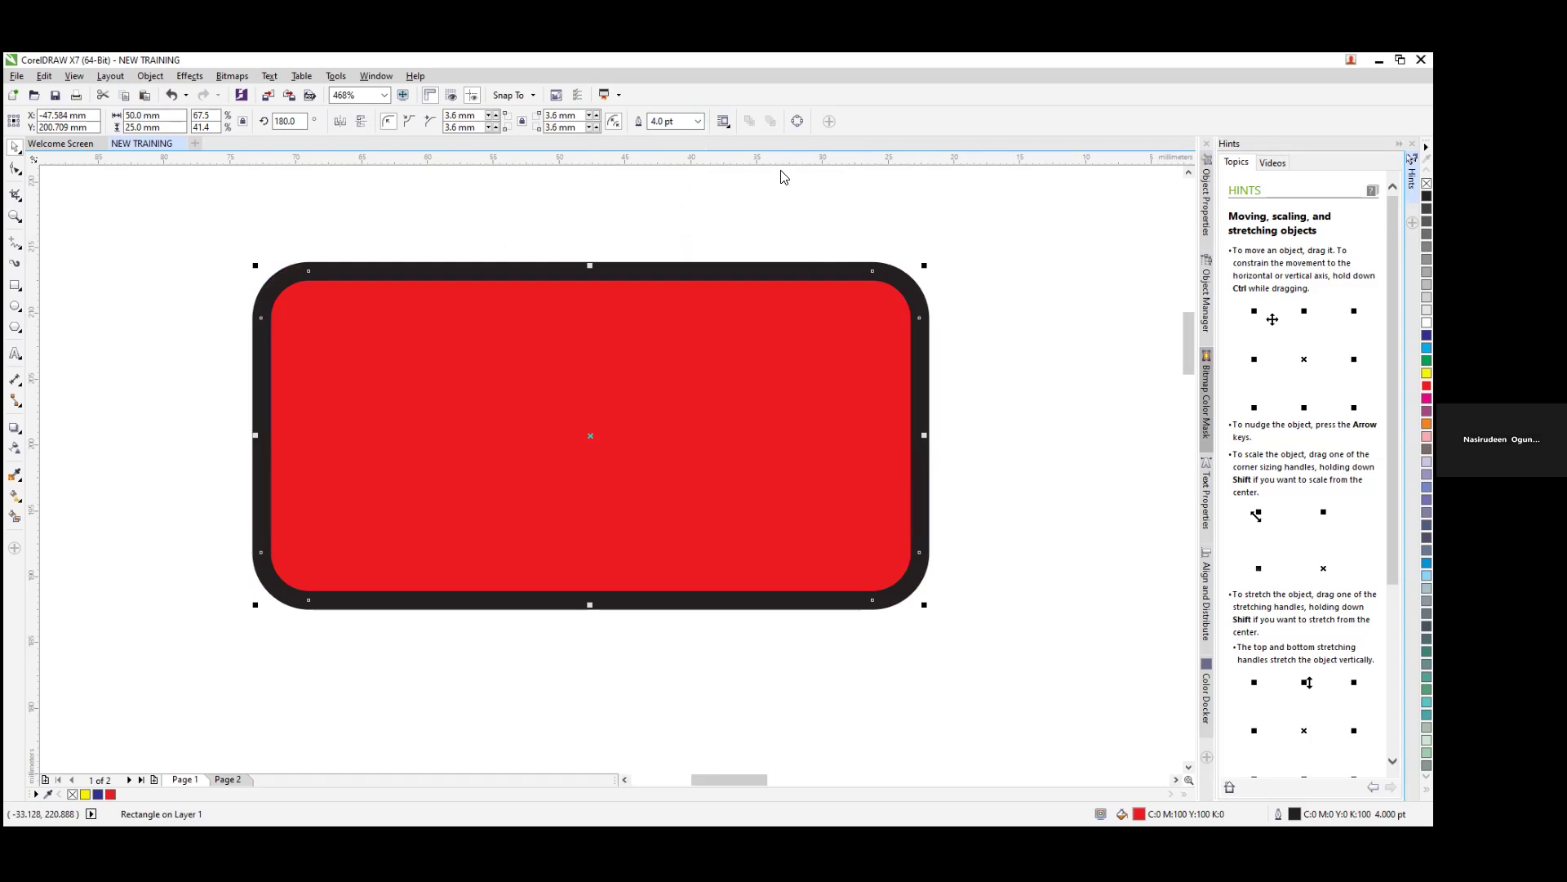
pyautogui.click(698, 121)
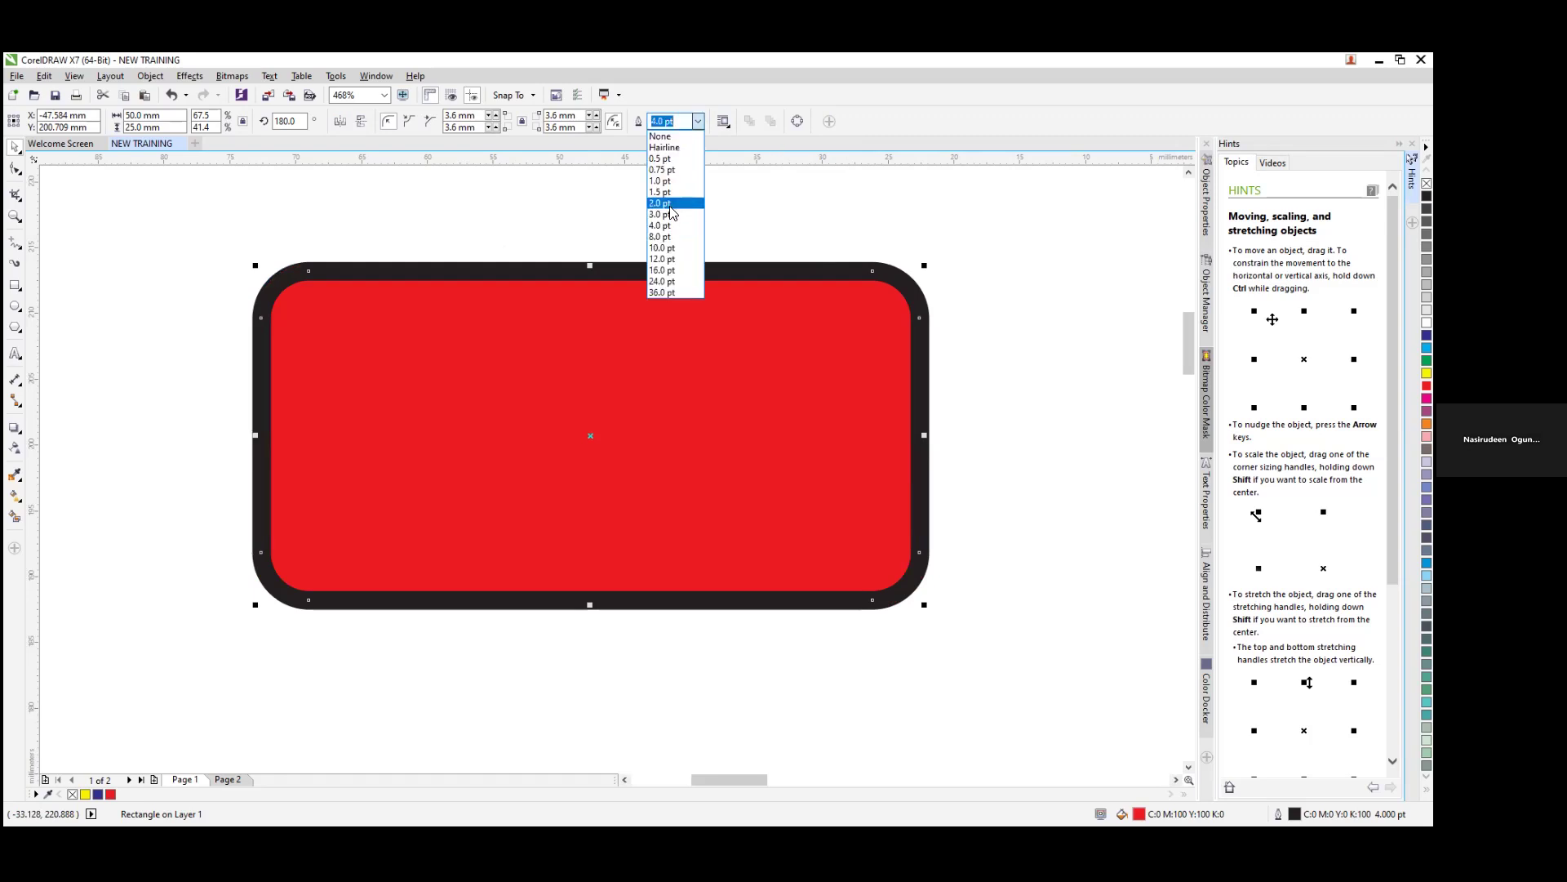
pyautogui.click(670, 203)
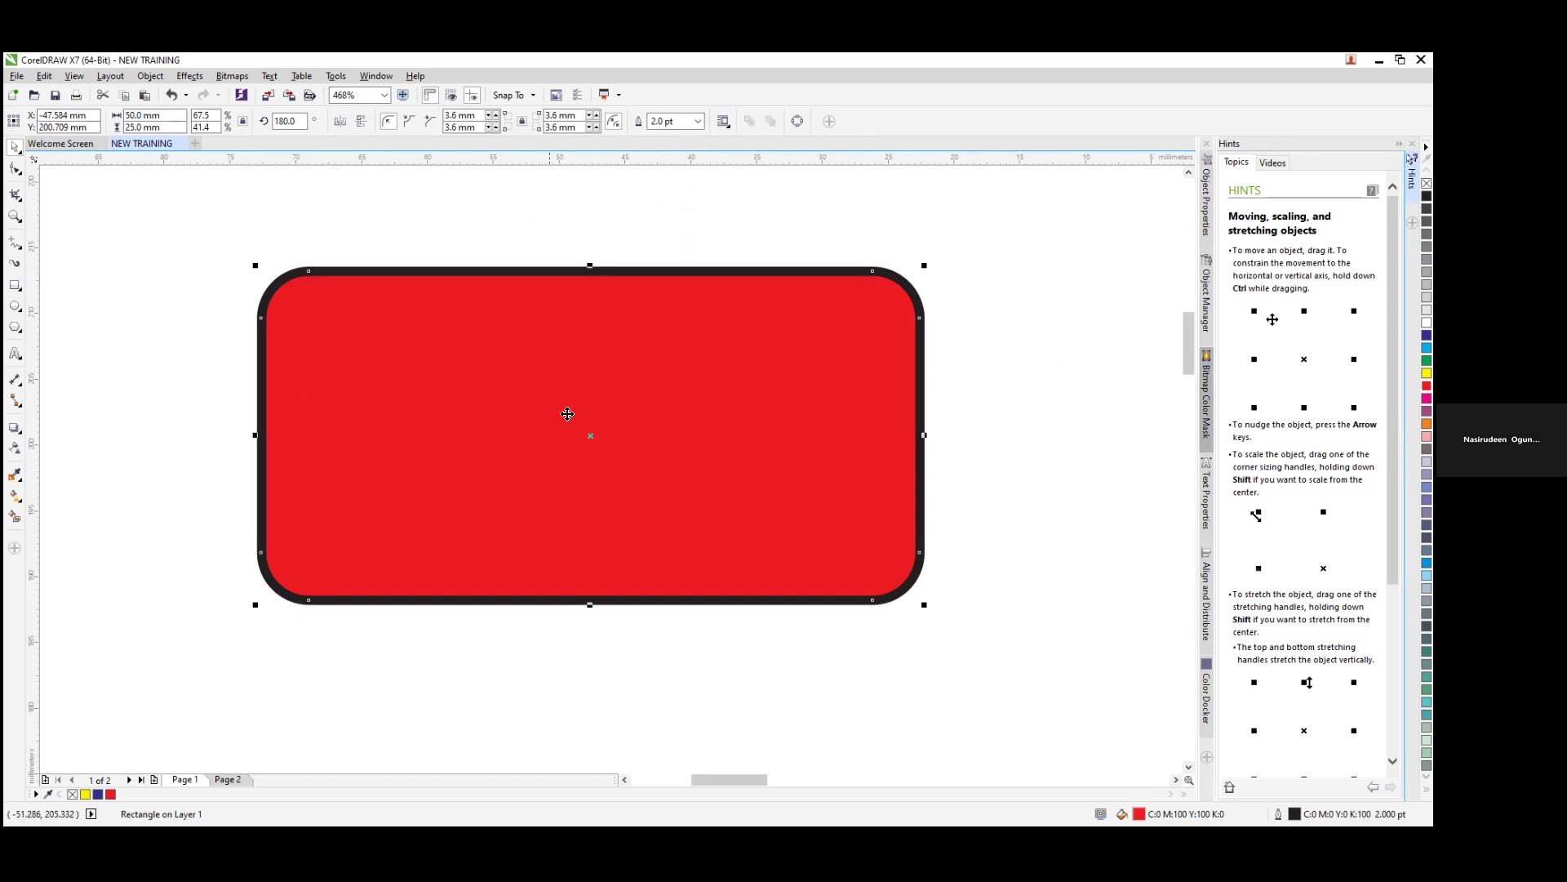
# Step: Fill the rounded rectangle with yellow and colour its outline red
pyautogui.click(768, 216)
pyautogui.click(453, 276)
pyautogui.click(1427, 373)
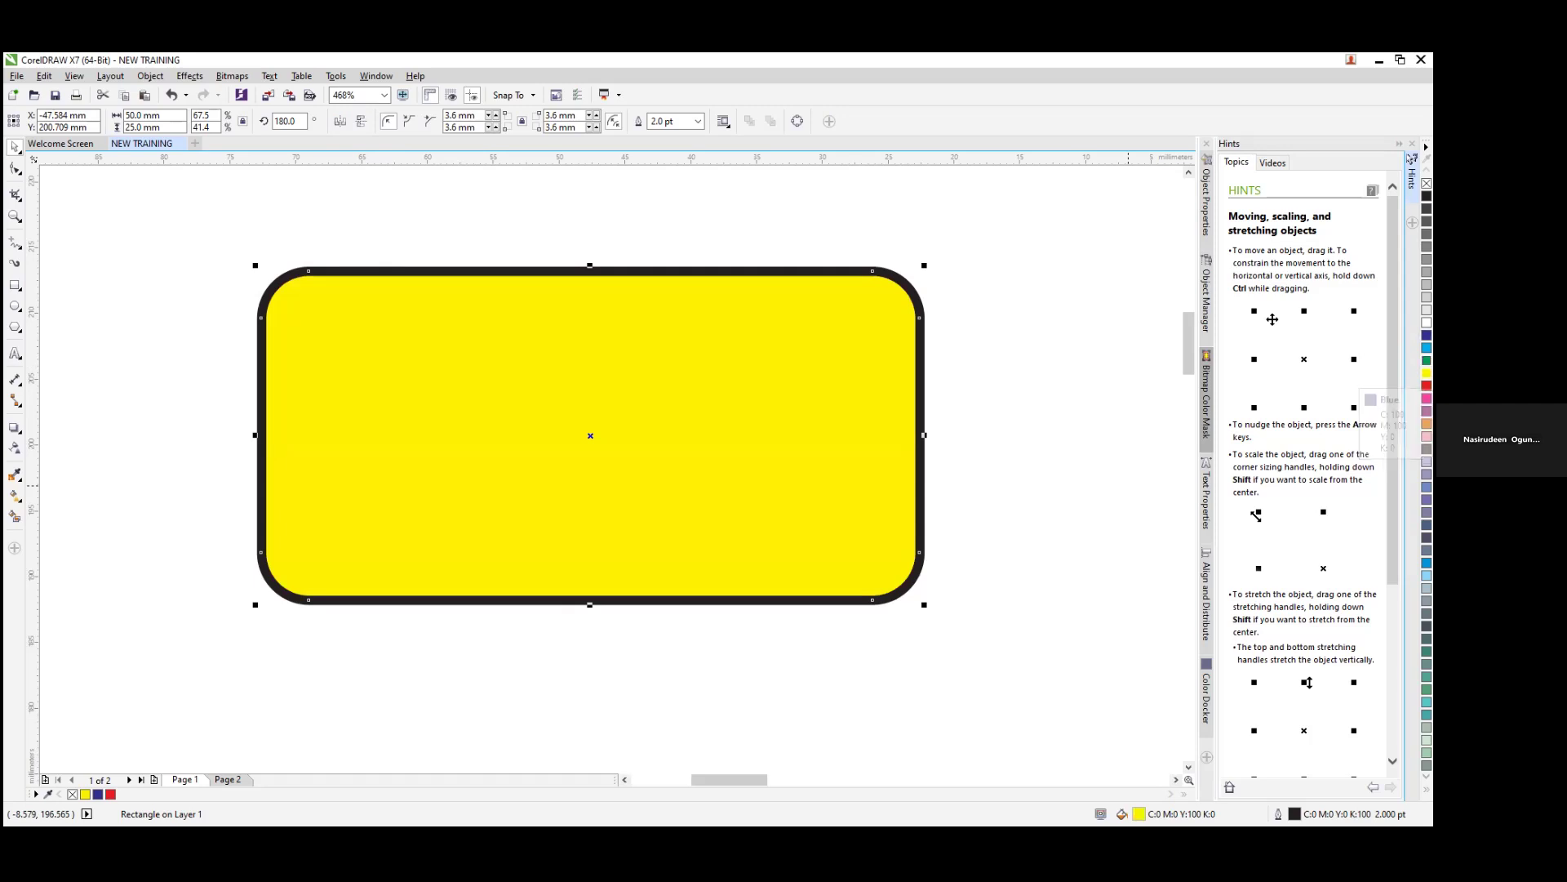
pyautogui.rightClick(1427, 385)
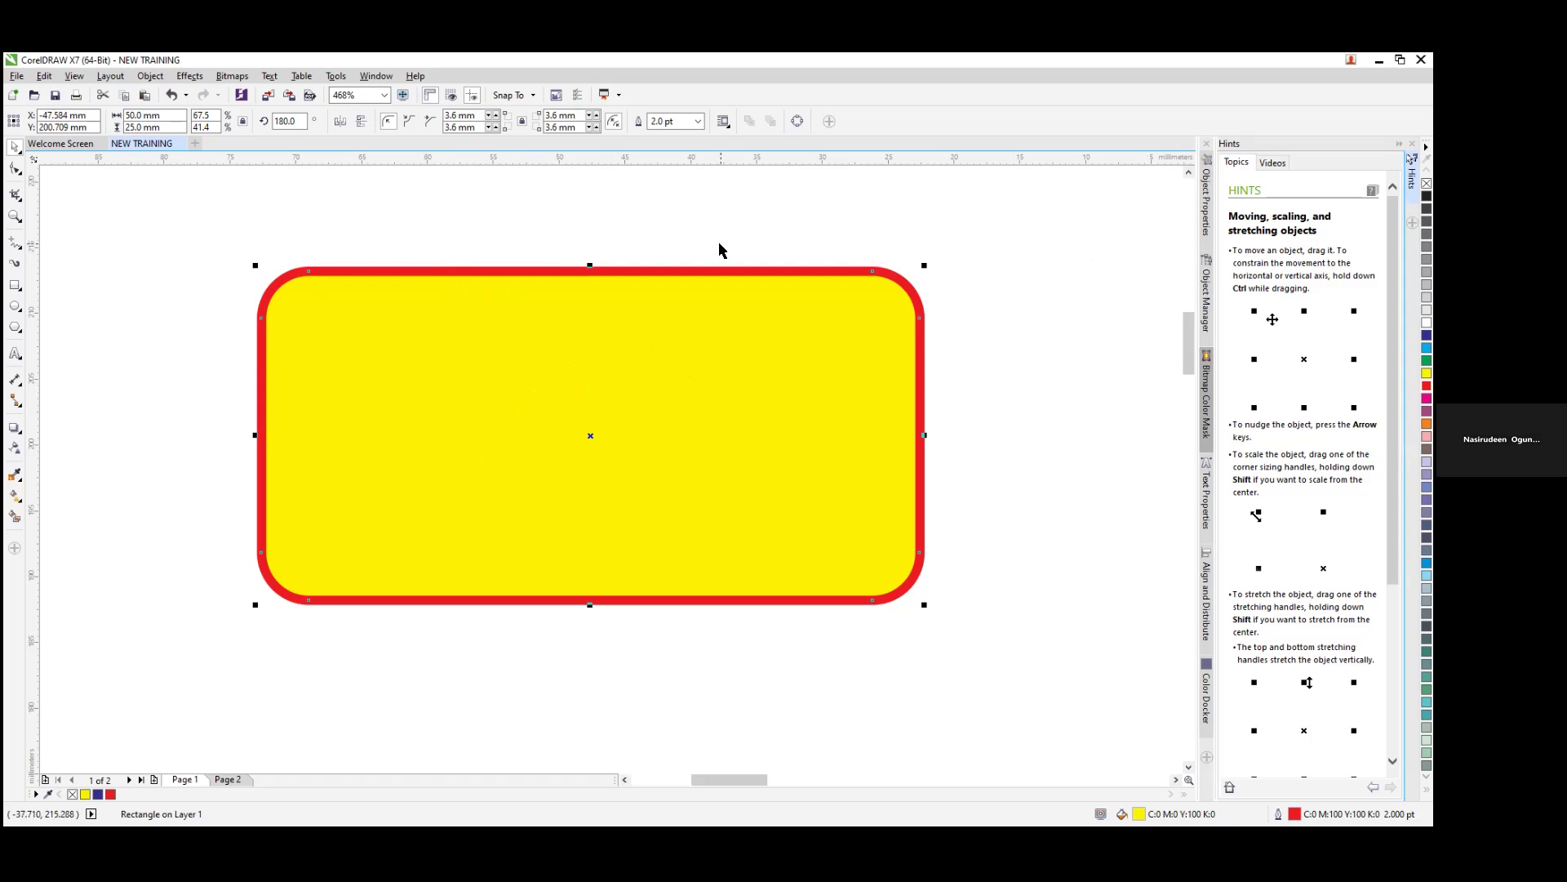
# Step: Move the rectangle onto the page near its upper-left corner, at about X 30.3 mm and Y 192.3 mm
pyautogui.scroll(-5, 624, 318)
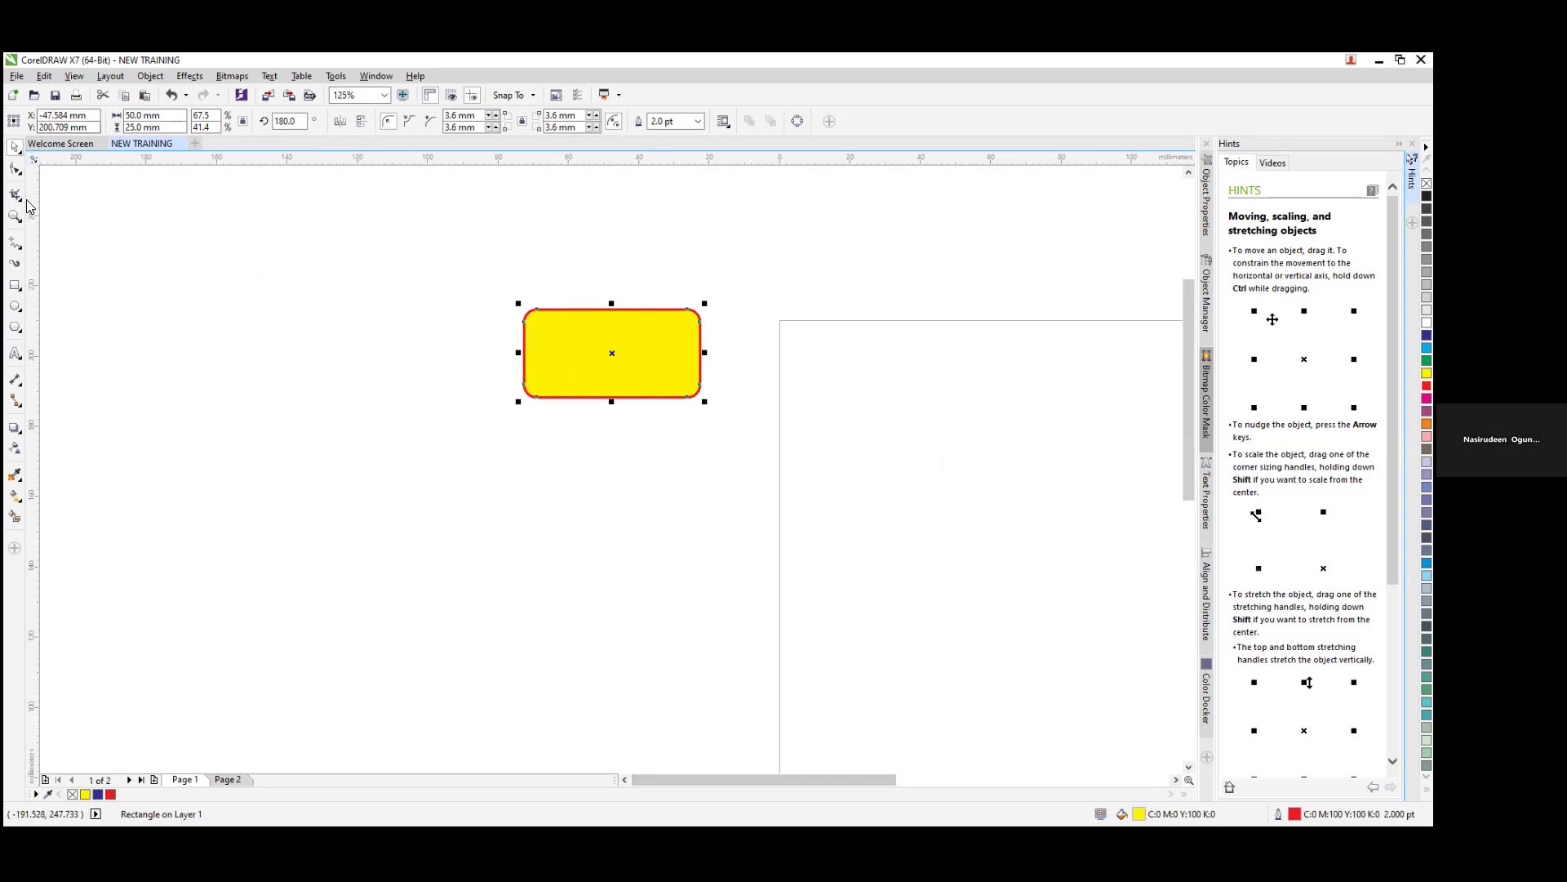
pyautogui.hscroll(3, 790, 781)
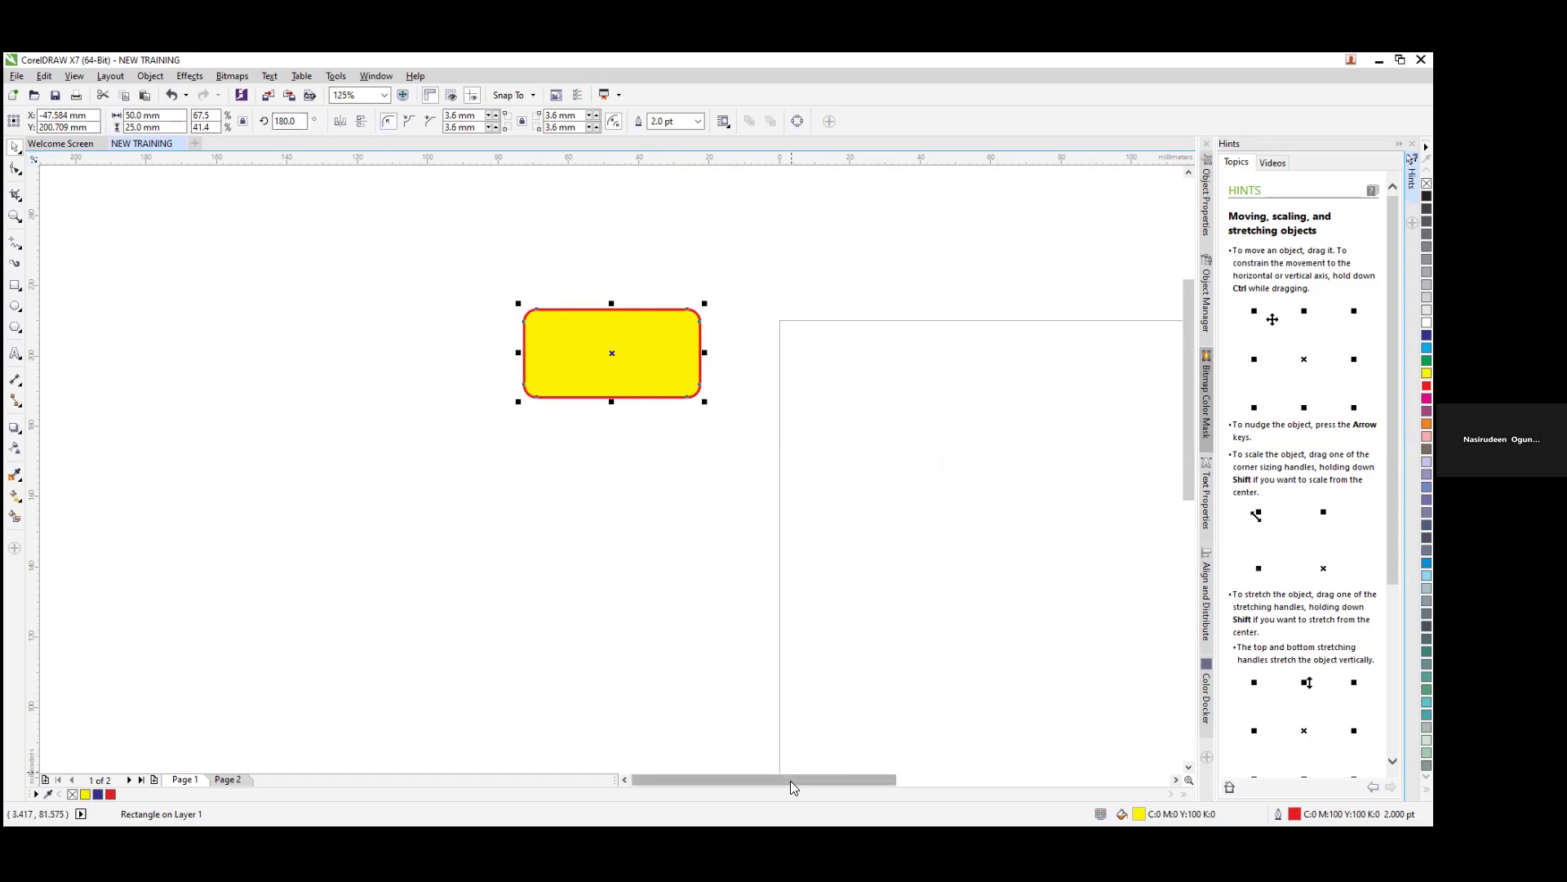
pyautogui.moveTo(214, 353); pyautogui.dragTo(488, 382)
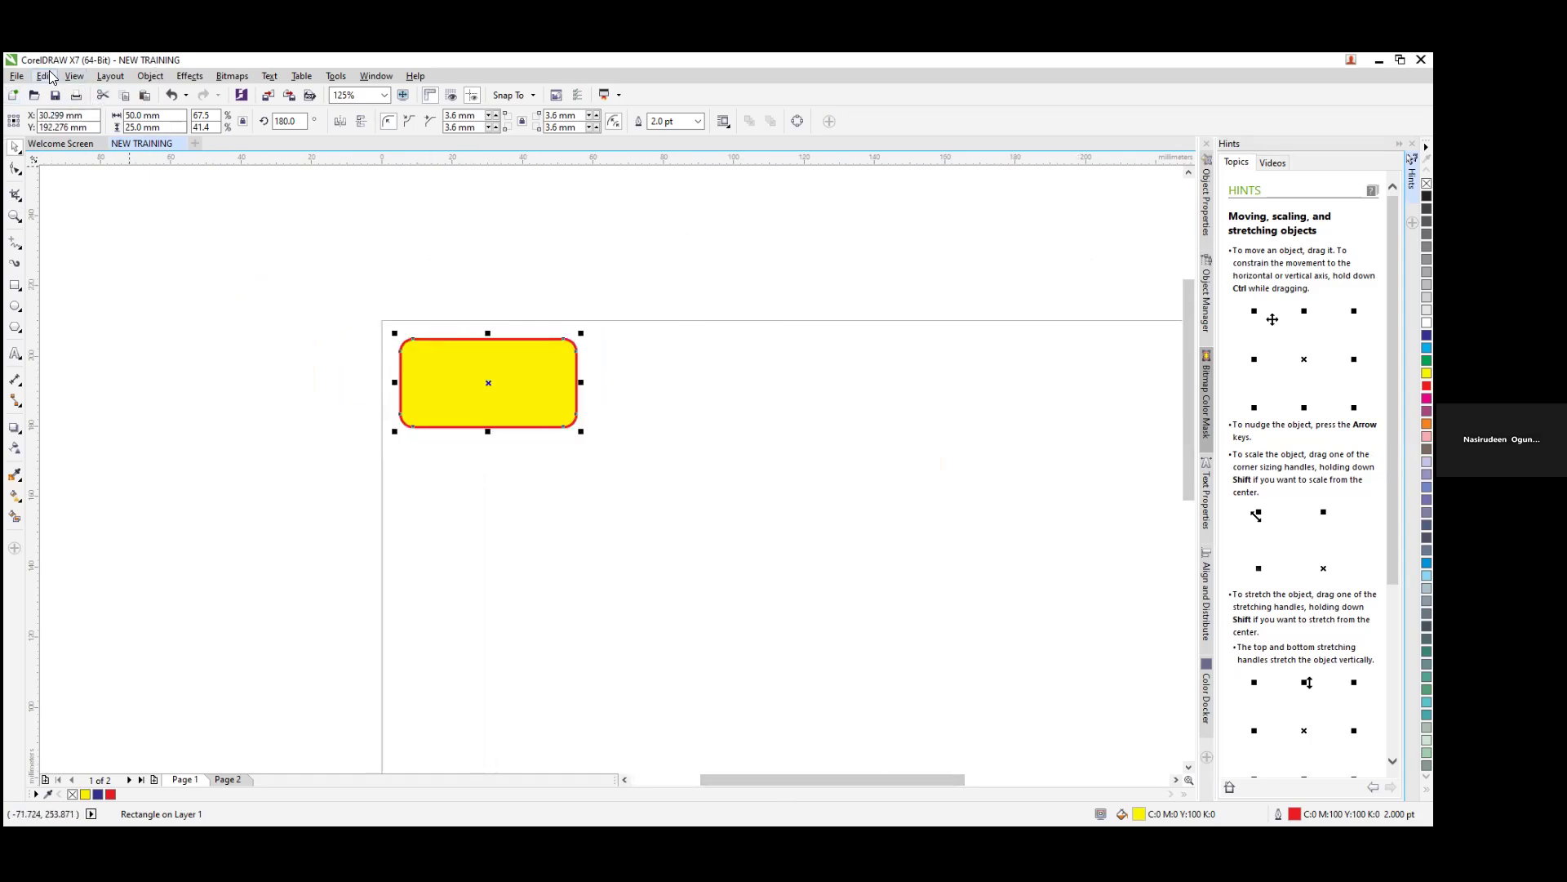
# Step: Duplicate the rectangle and place the copy to the right of the original, at about X 113.4 mm and Y 192 mm
pyautogui.hotkey('alt', 'e')
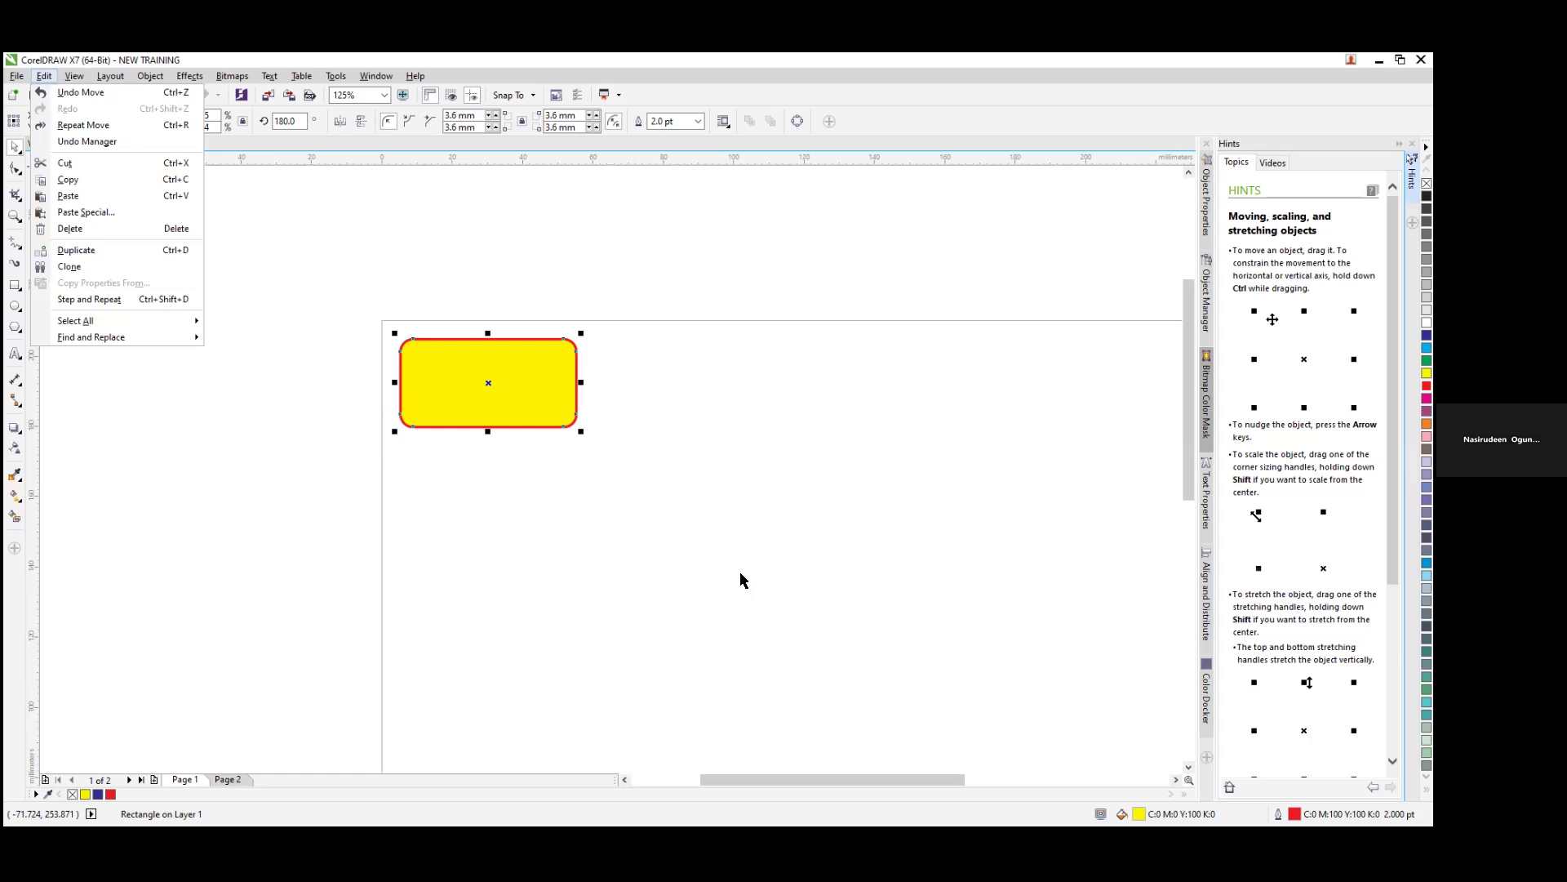
pyautogui.click(438, 360)
pyautogui.click(427, 341)
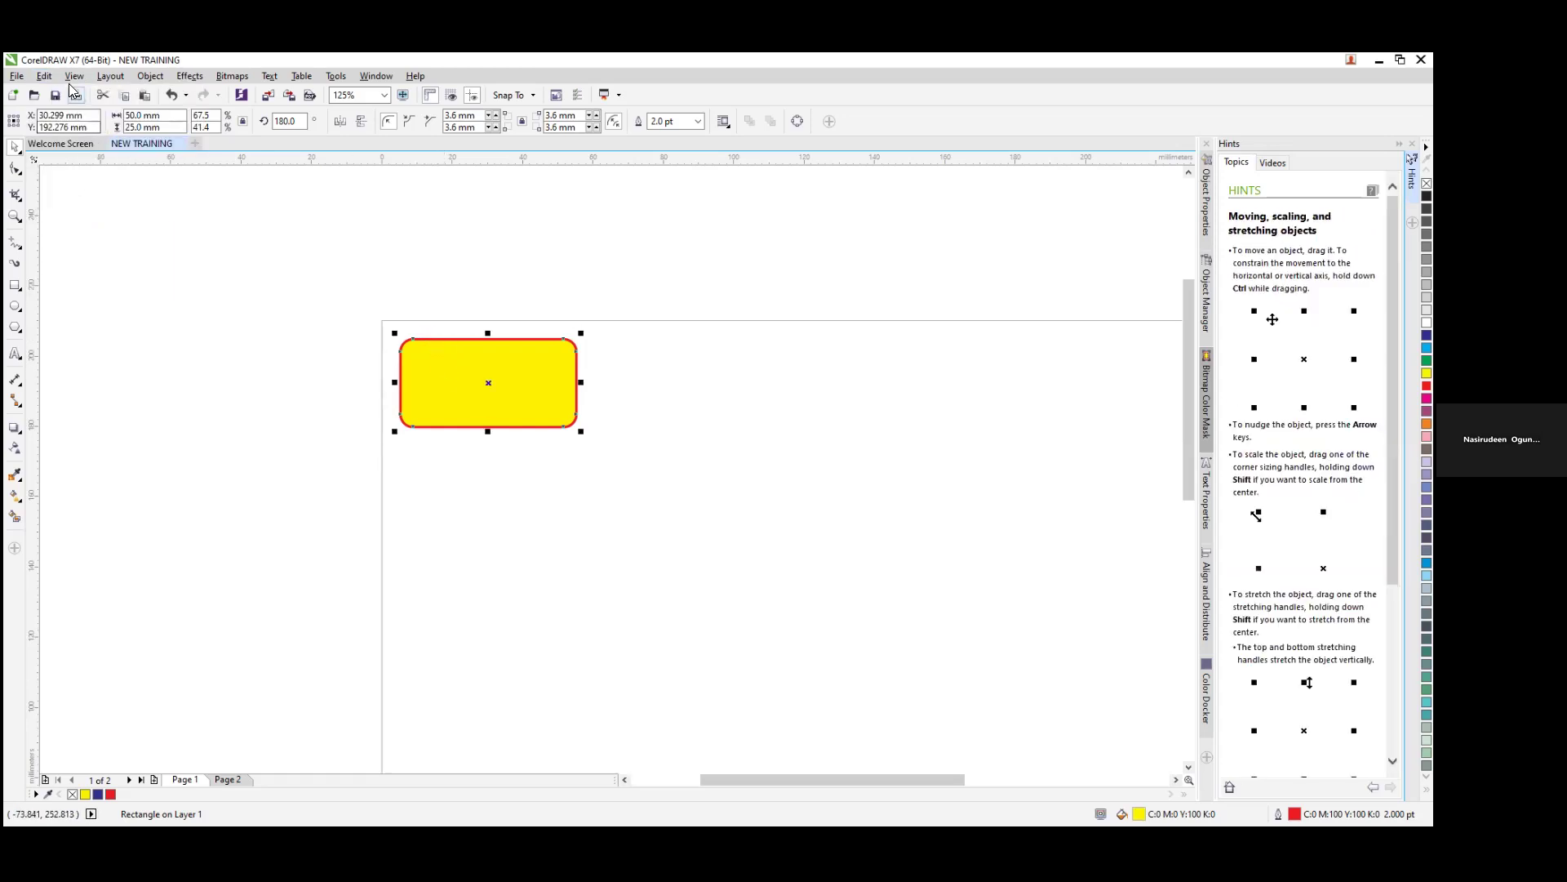
pyautogui.click(45, 76)
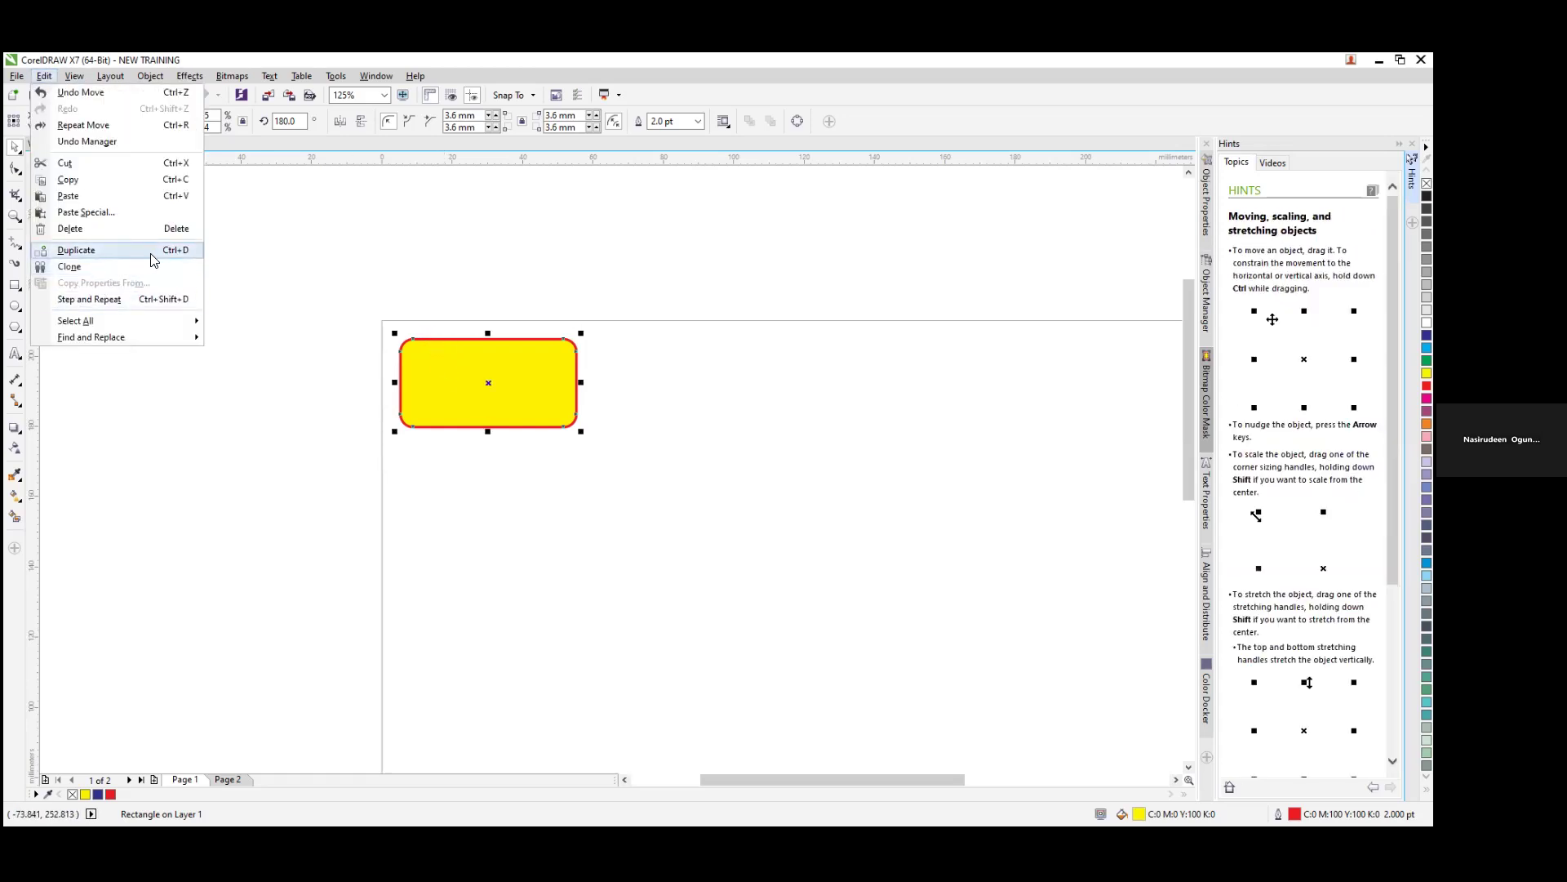
pyautogui.click(120, 254)
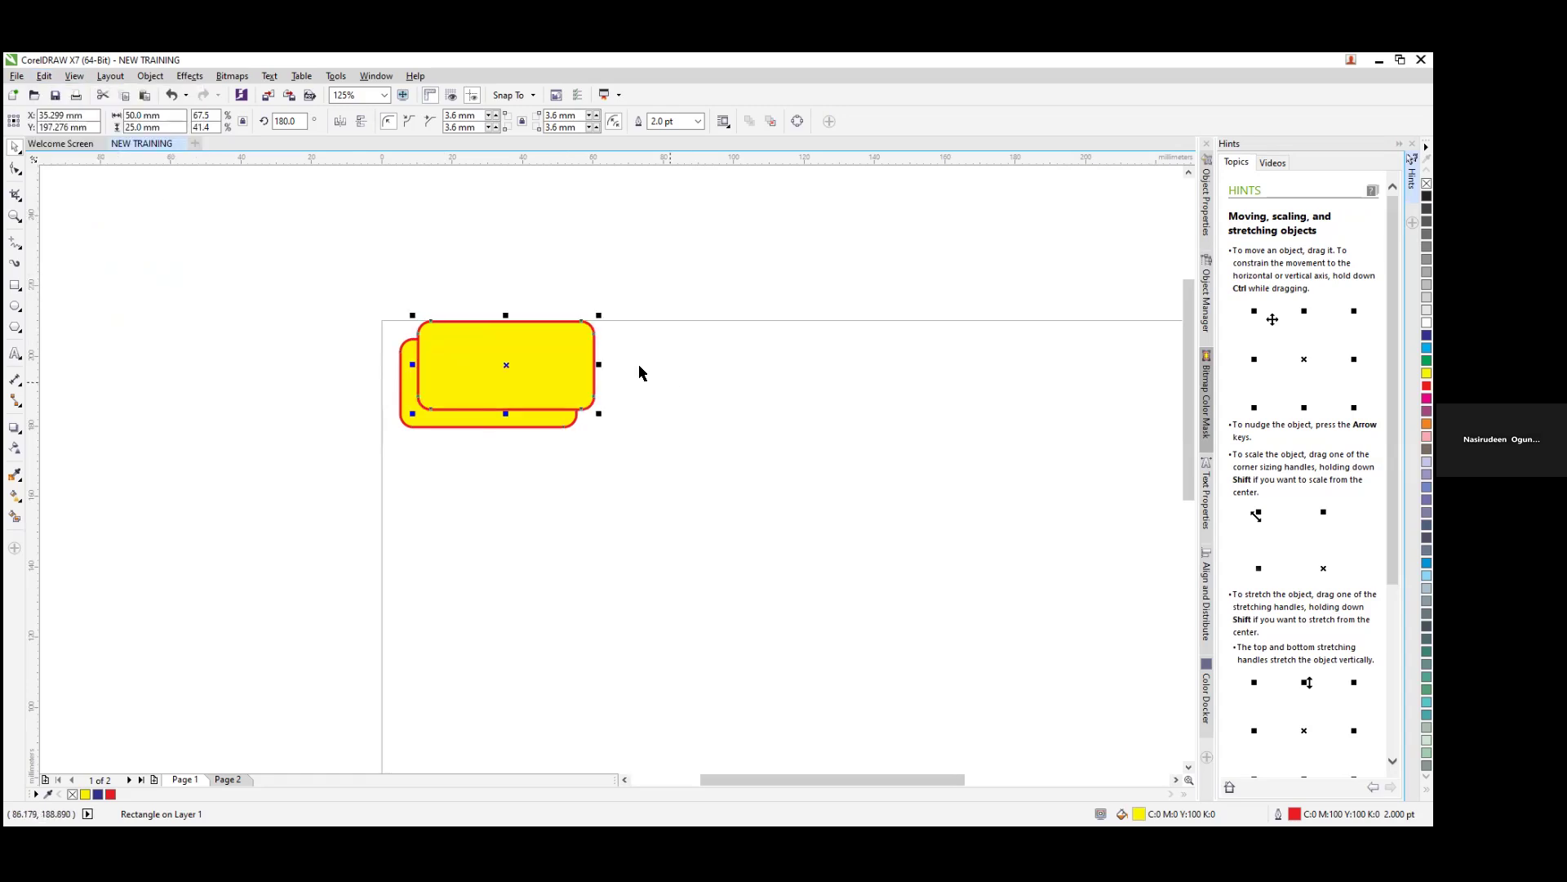
pyautogui.moveTo(494, 362); pyautogui.dragTo(768, 379)
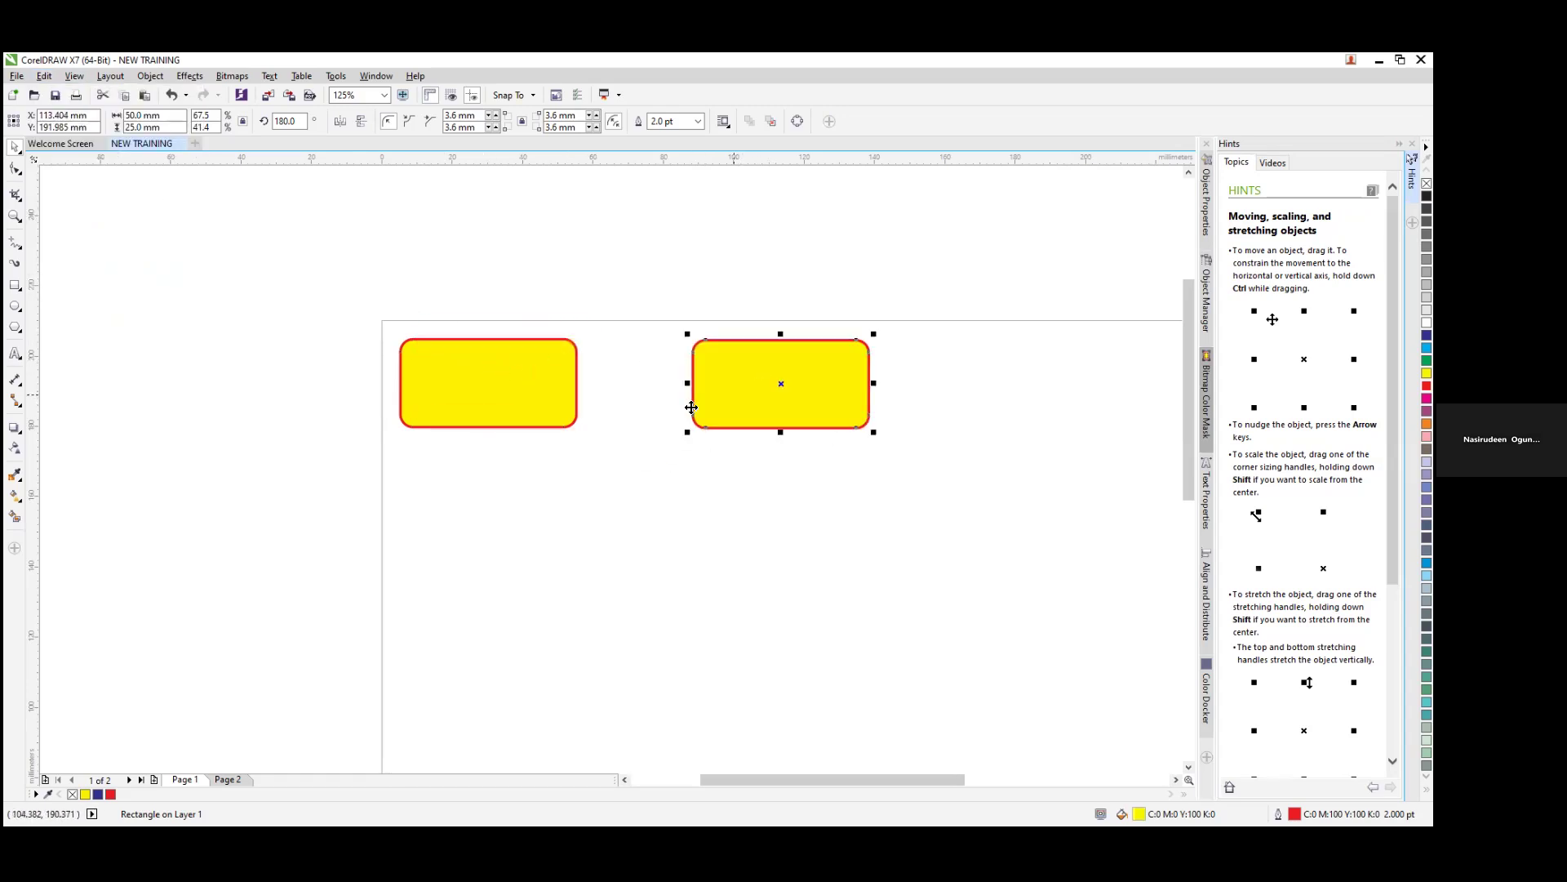
# Step: Clone the original rectangle and place the clone directly below it
pyautogui.click(495, 393)
pyautogui.click(725, 403)
pyautogui.click(486, 375)
pyautogui.hotkey('ctrl', 'd')
pyautogui.moveTo(488, 375)
pyautogui.mouseDown()
pyautogui.moveTo(458, 520)
pyautogui.moveTo(472, 538)
pyautogui.mouseUp()
pyautogui.click(763, 422)
# Step: Resize the original control rectangle freehand to about 47.5 mm wide and 8.7 mm high
pyautogui.click(519, 378)
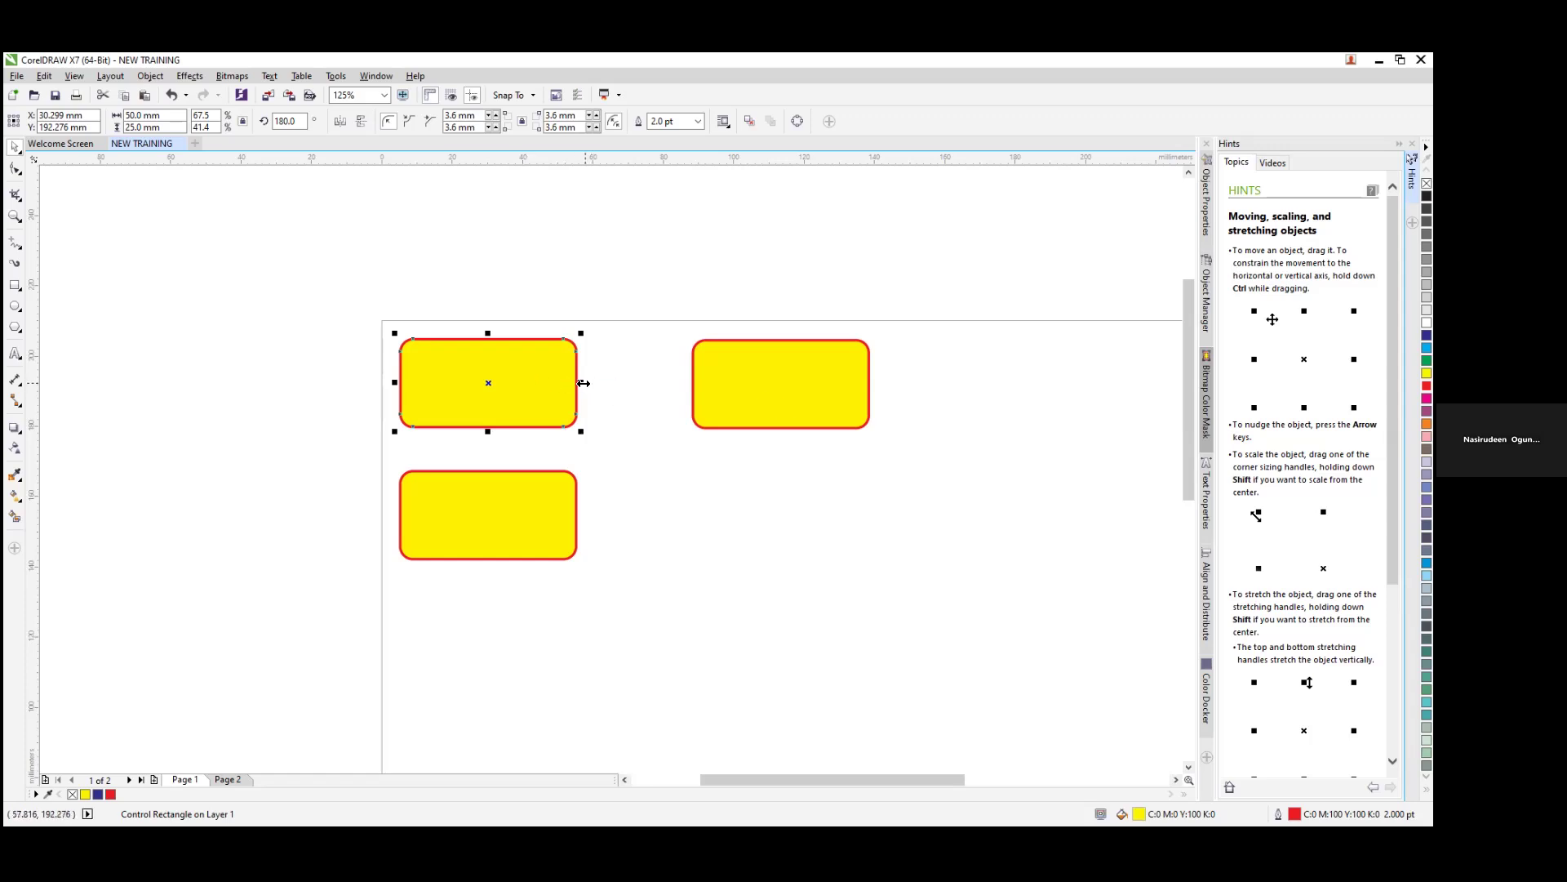
pyautogui.moveTo(581, 382); pyautogui.dragTo(541, 383)
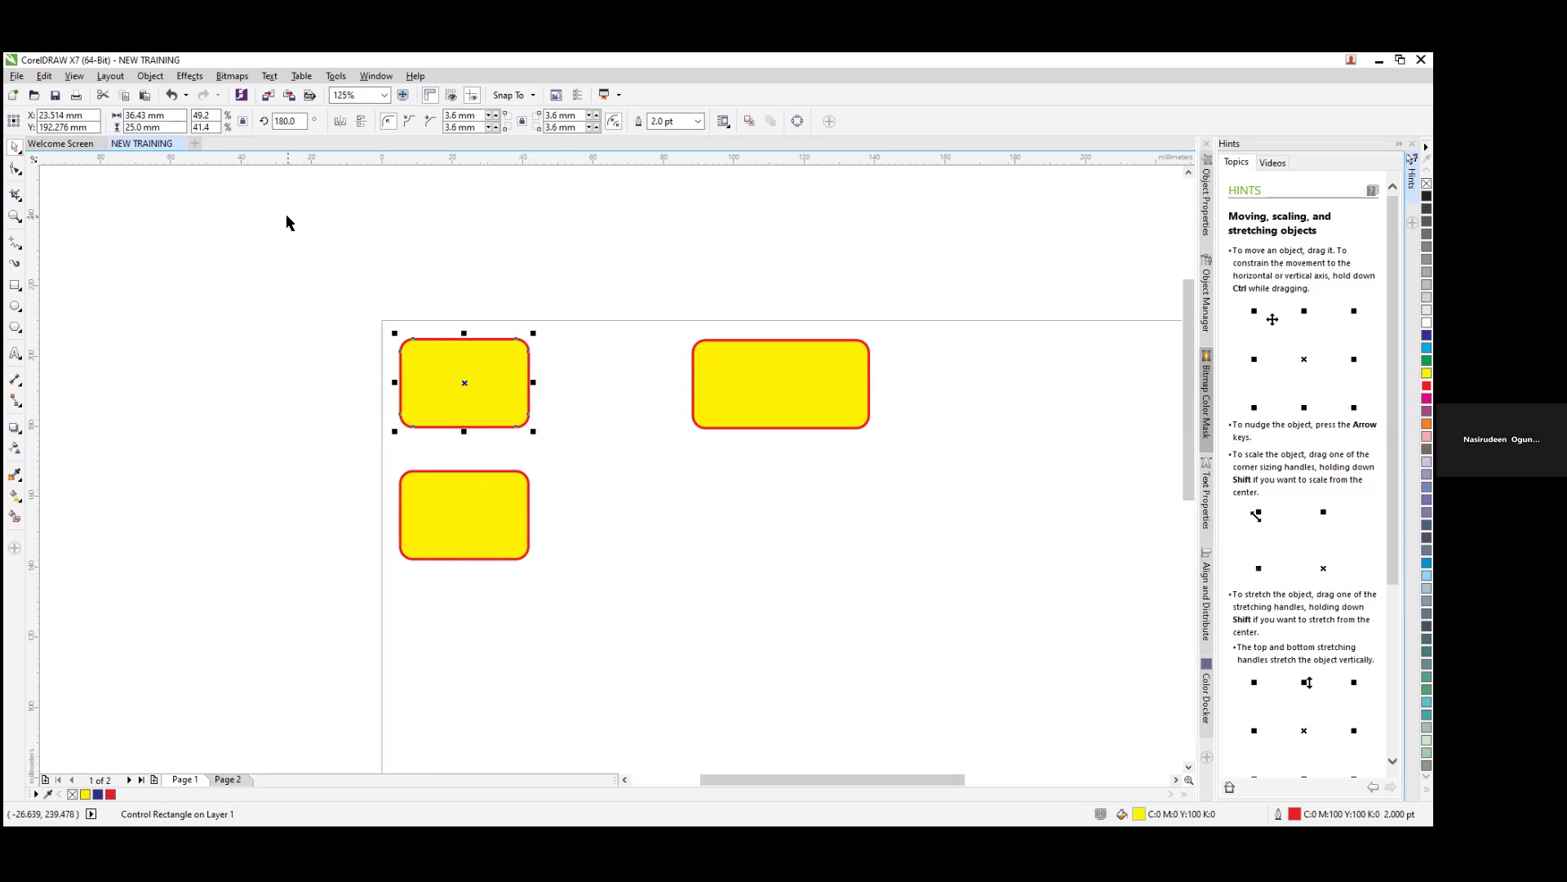
pyautogui.moveTo(534, 431); pyautogui.dragTo(578, 455)
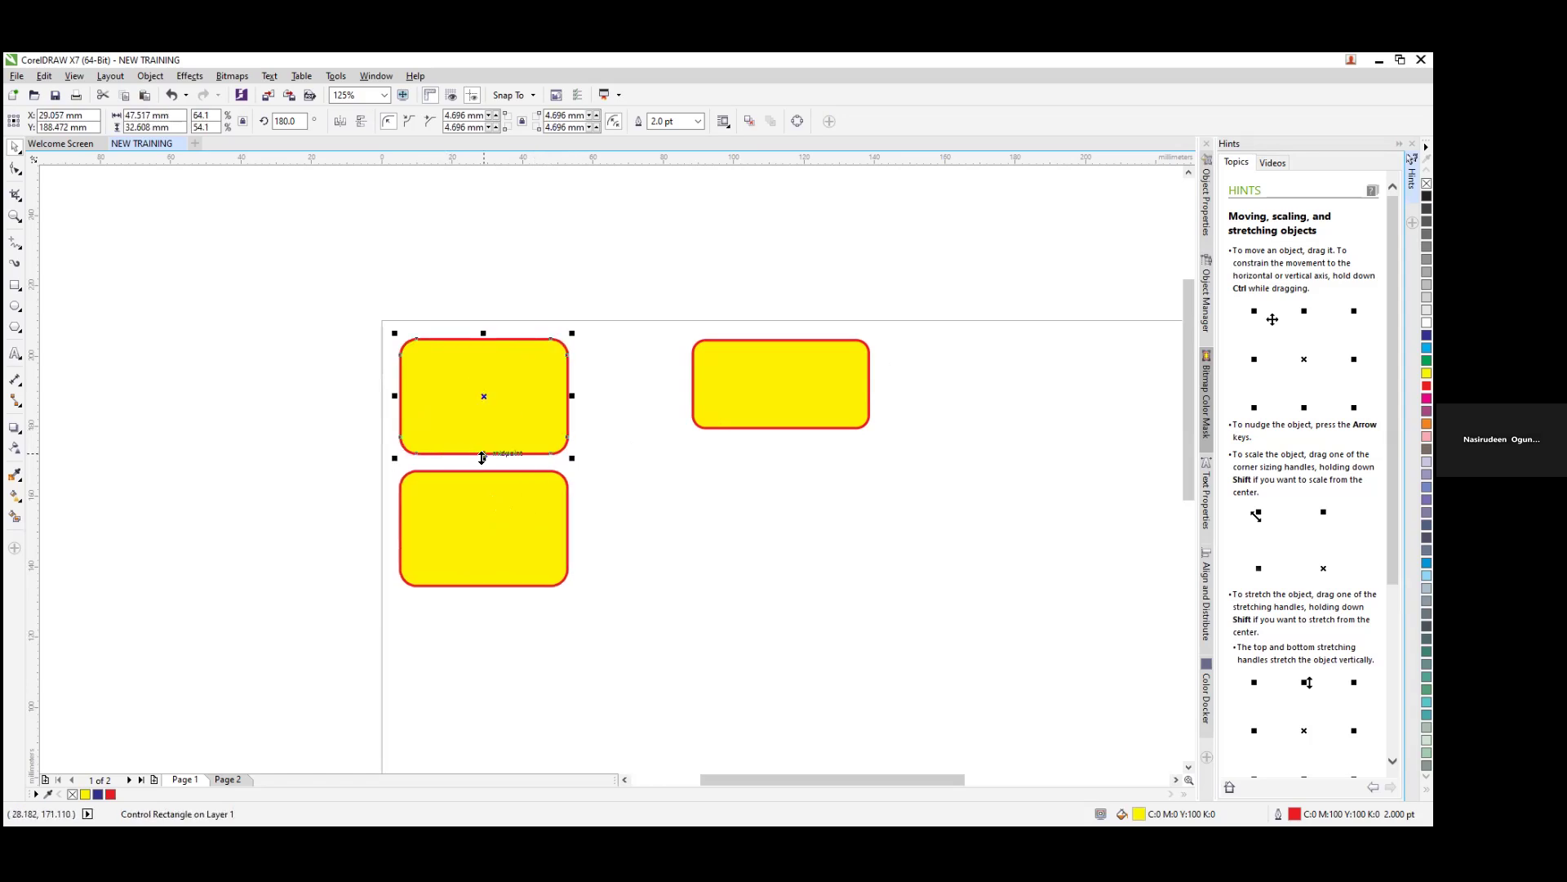
pyautogui.moveTo(482, 458); pyautogui.dragTo(484, 374)
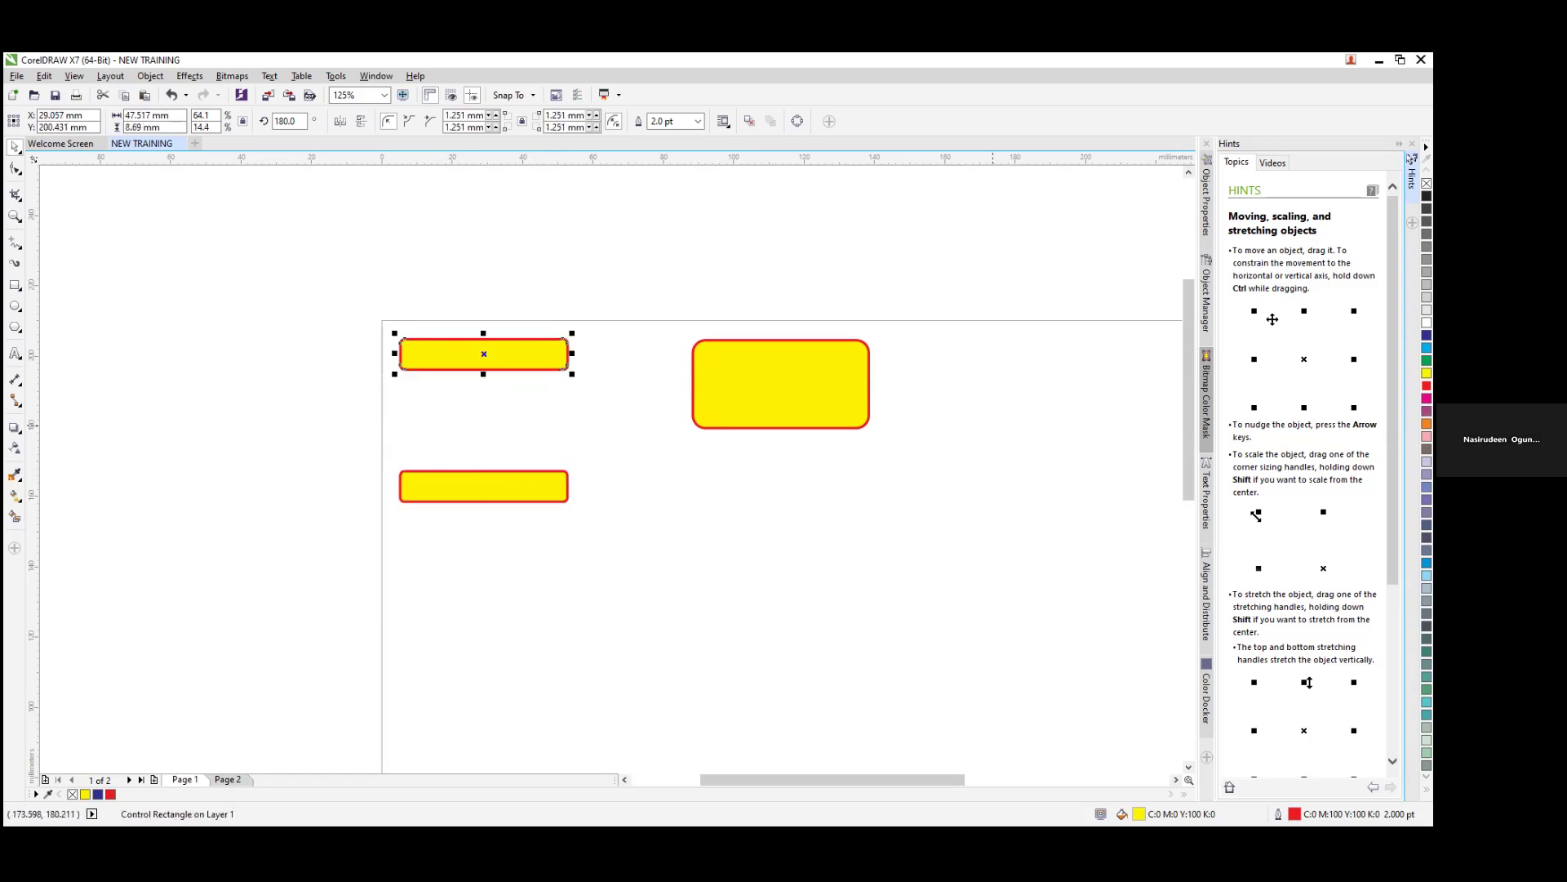
# Step: Try a blue fill on the control rectangle, undo it and deselect the rectangle
pyautogui.click(1426, 334)
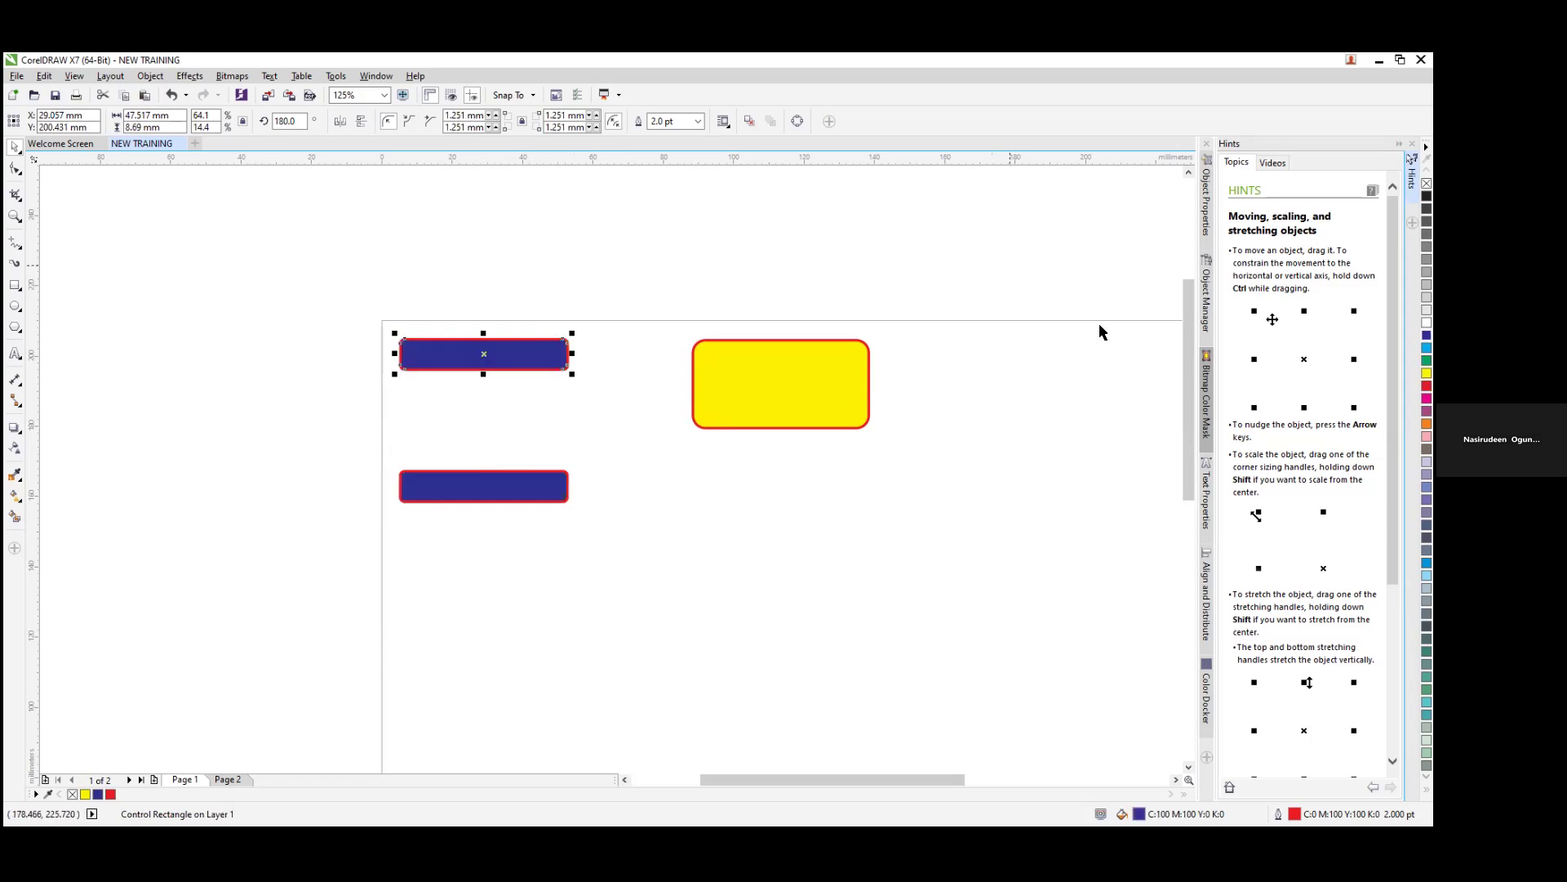
pyautogui.hotkey('ctrl', 'z')
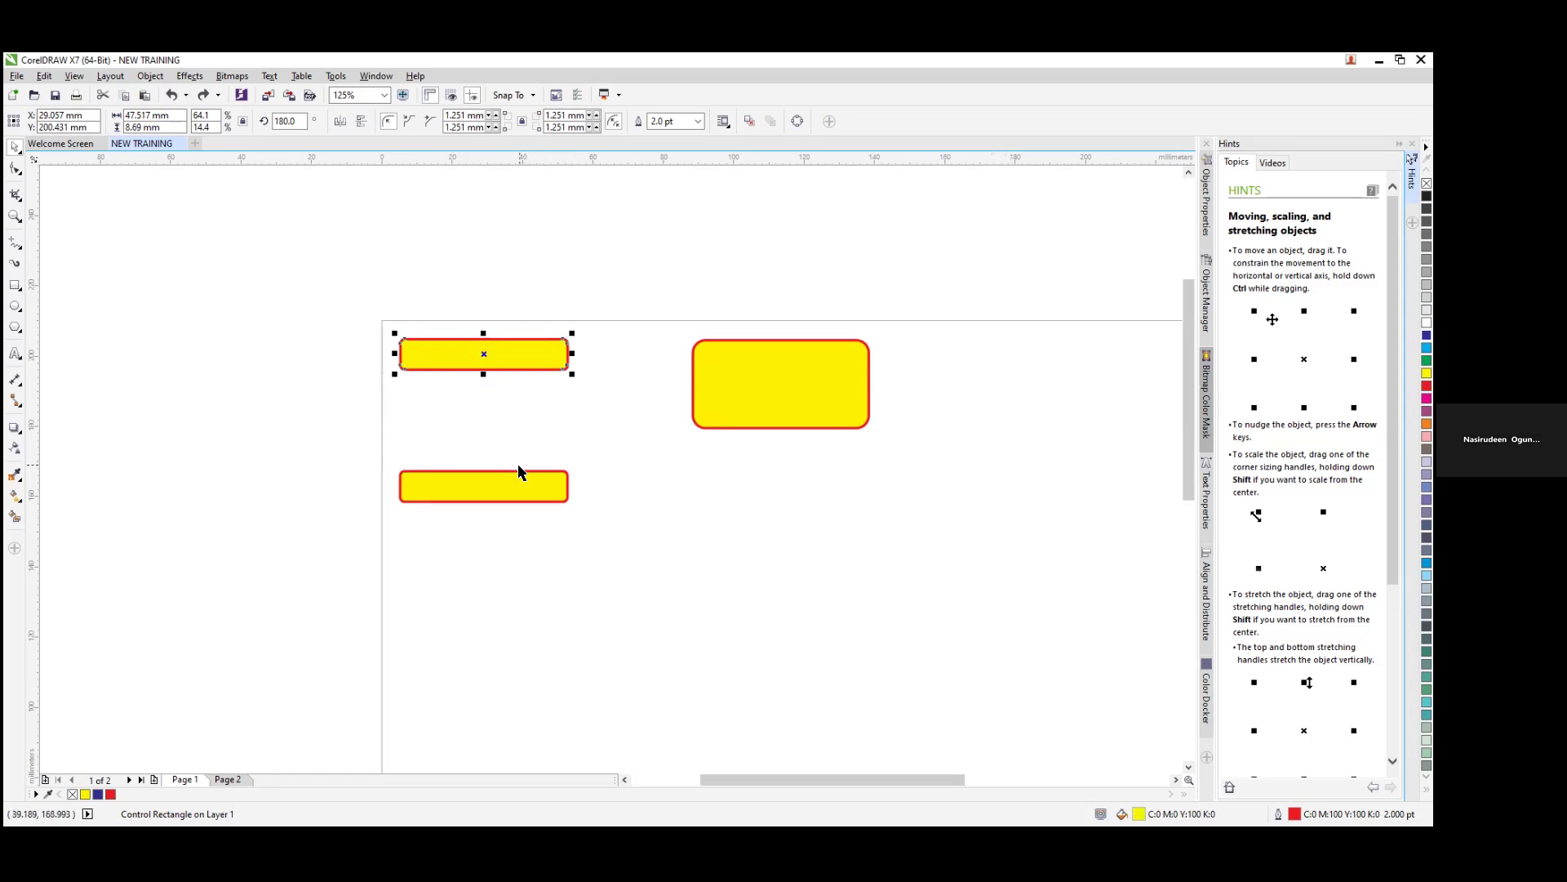
pyautogui.click(549, 441)
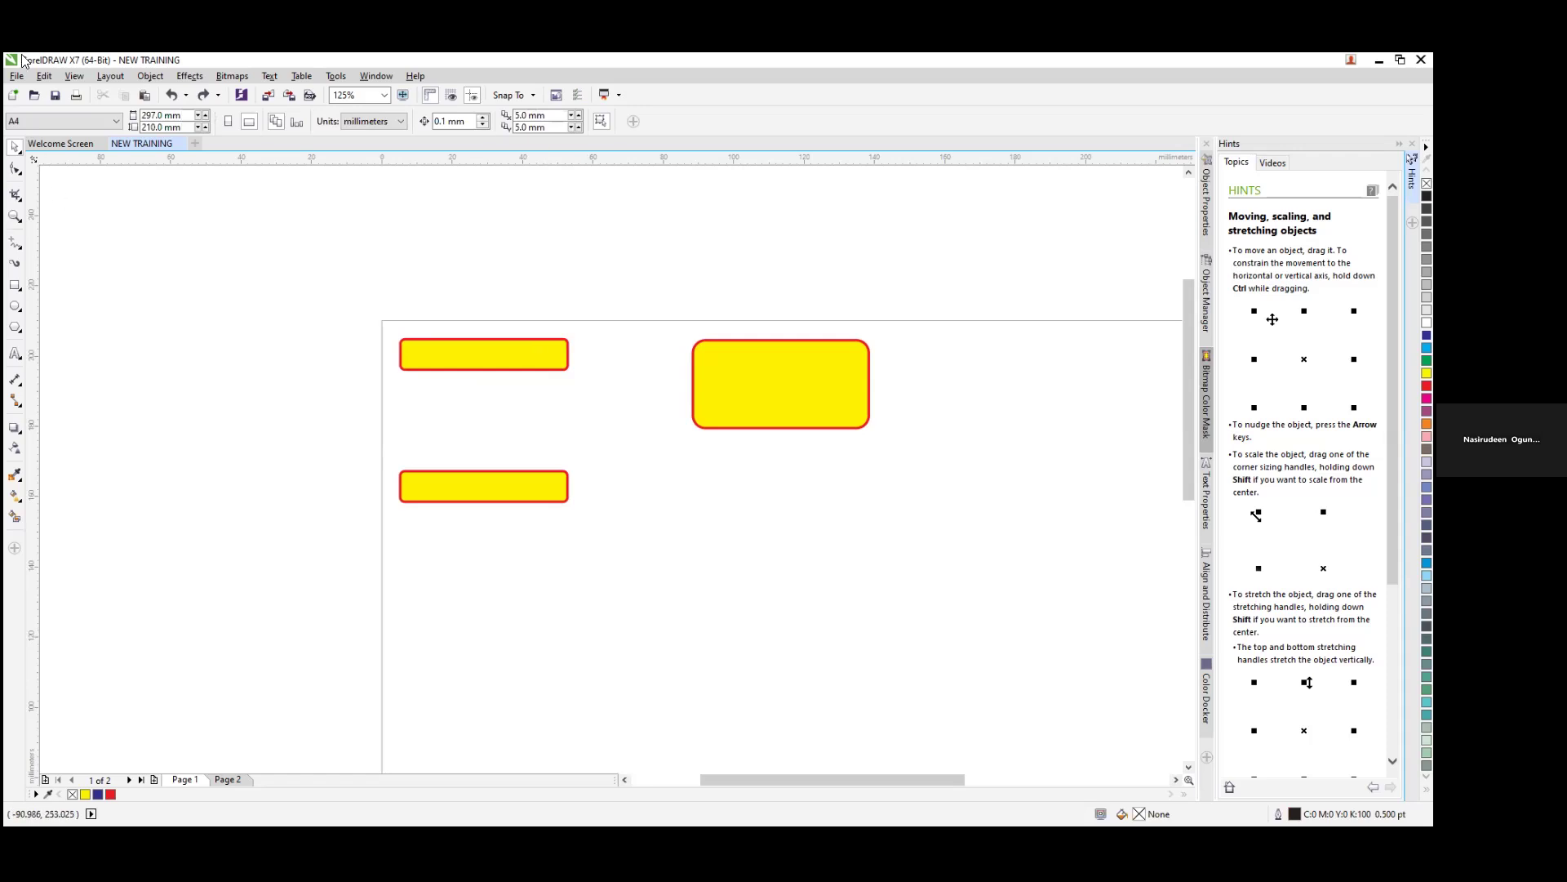
# Step: Display the baseline grid on the page
pyautogui.click(44, 76)
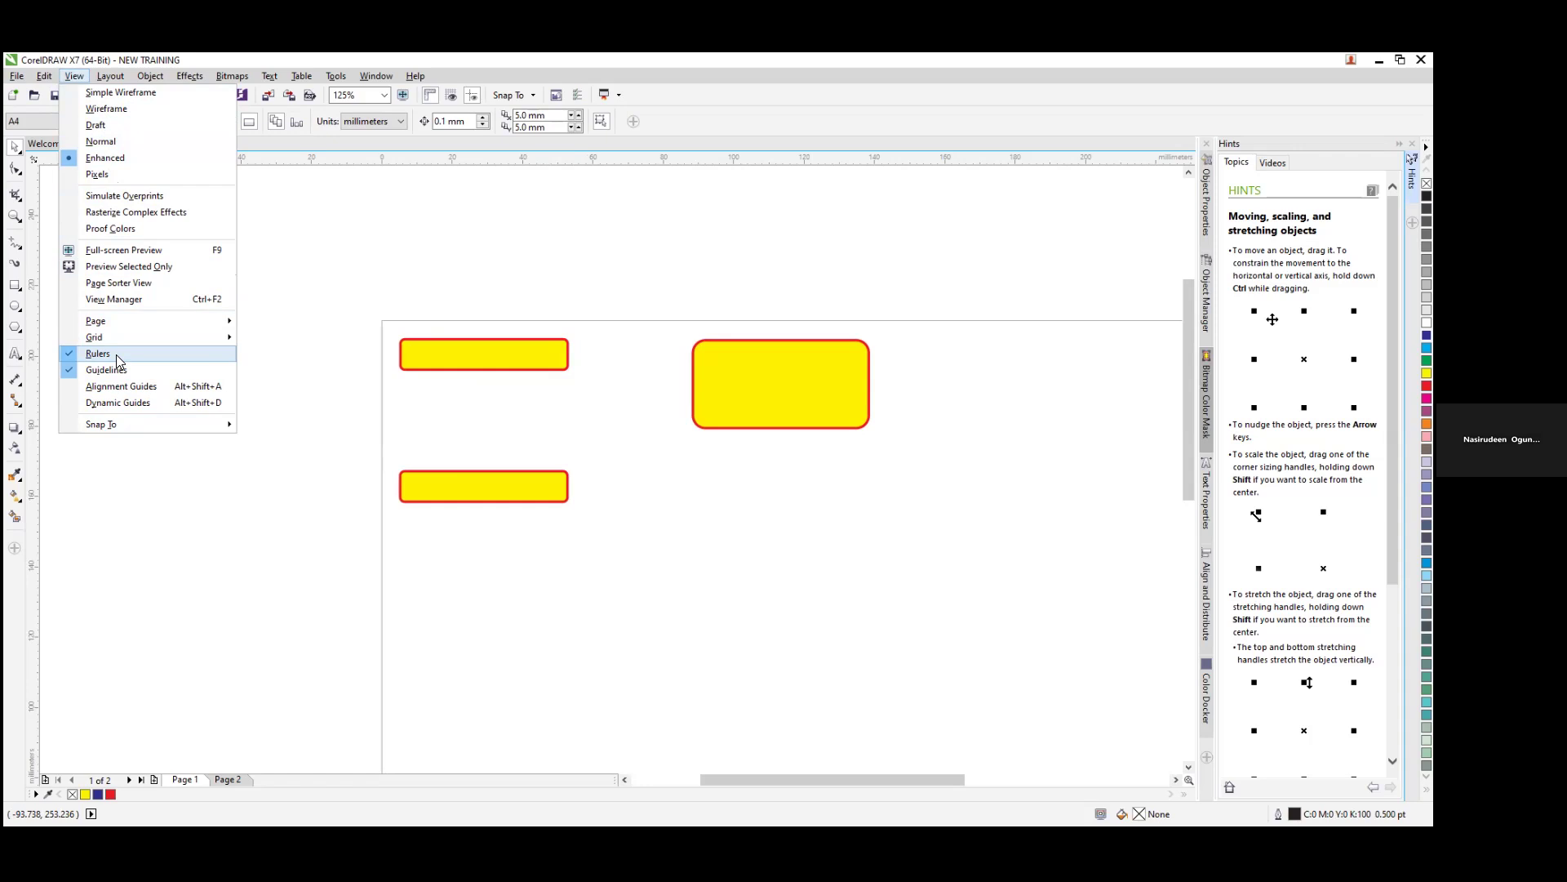
pyautogui.click(318, 307)
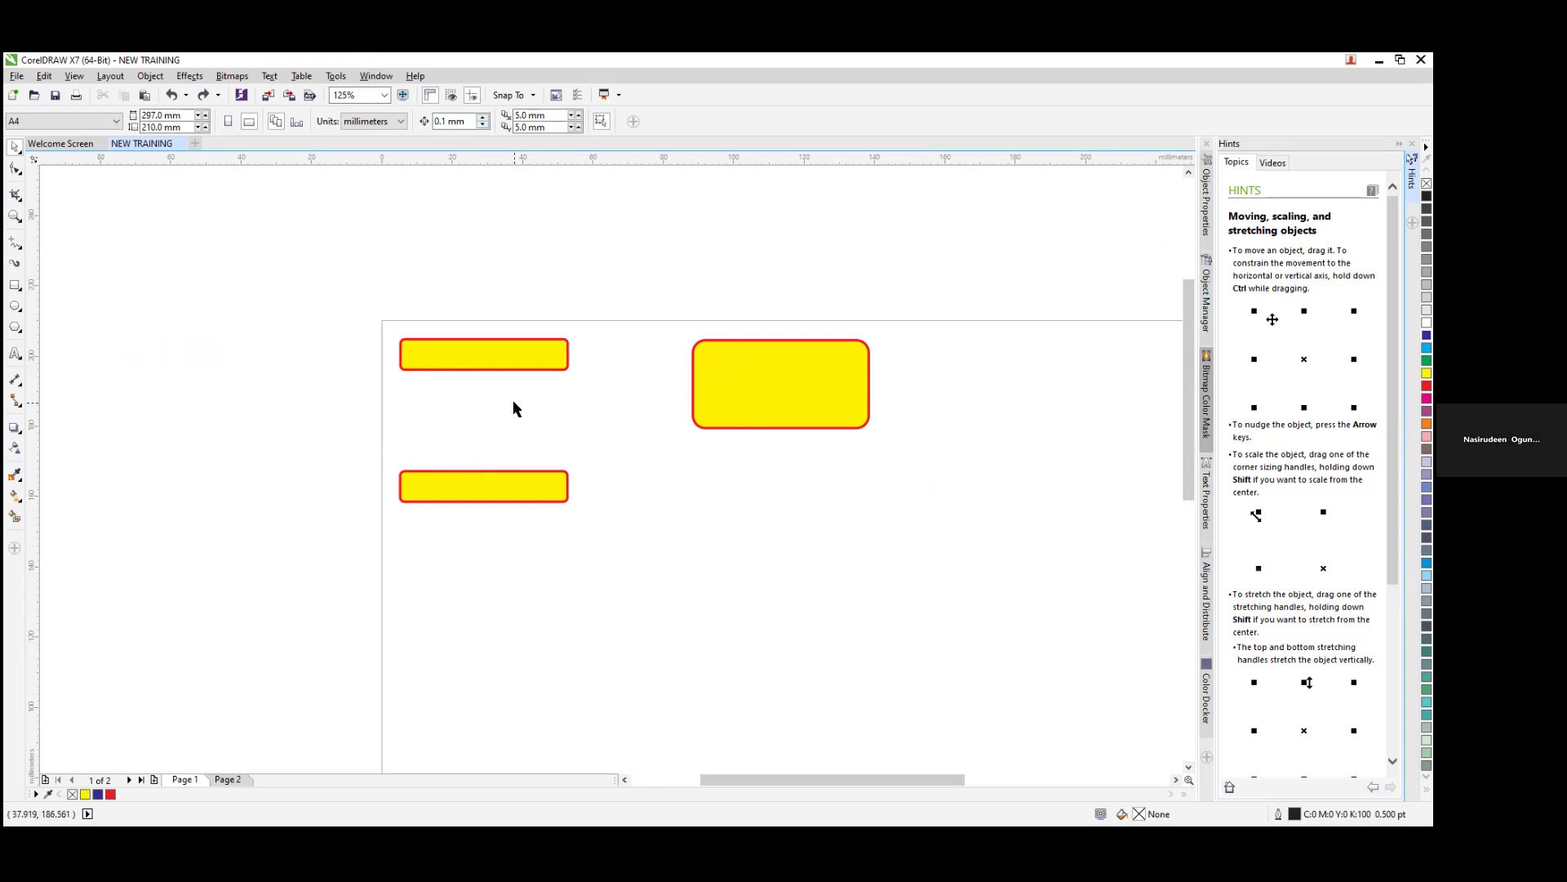
pyautogui.click(65, 76)
pyautogui.moveTo(206, 348)
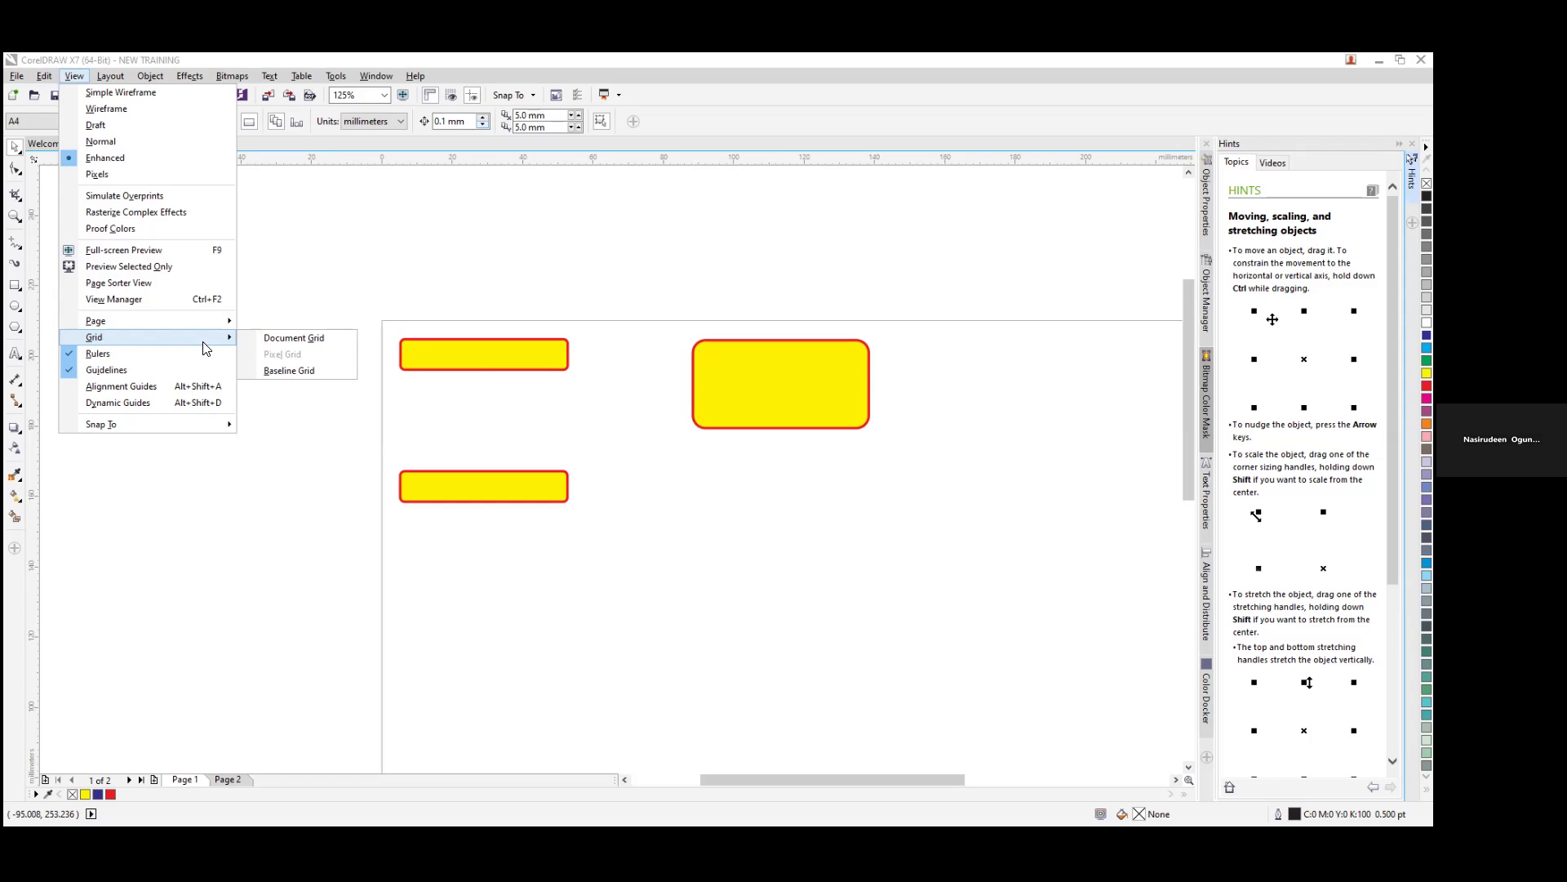
pyautogui.click(304, 372)
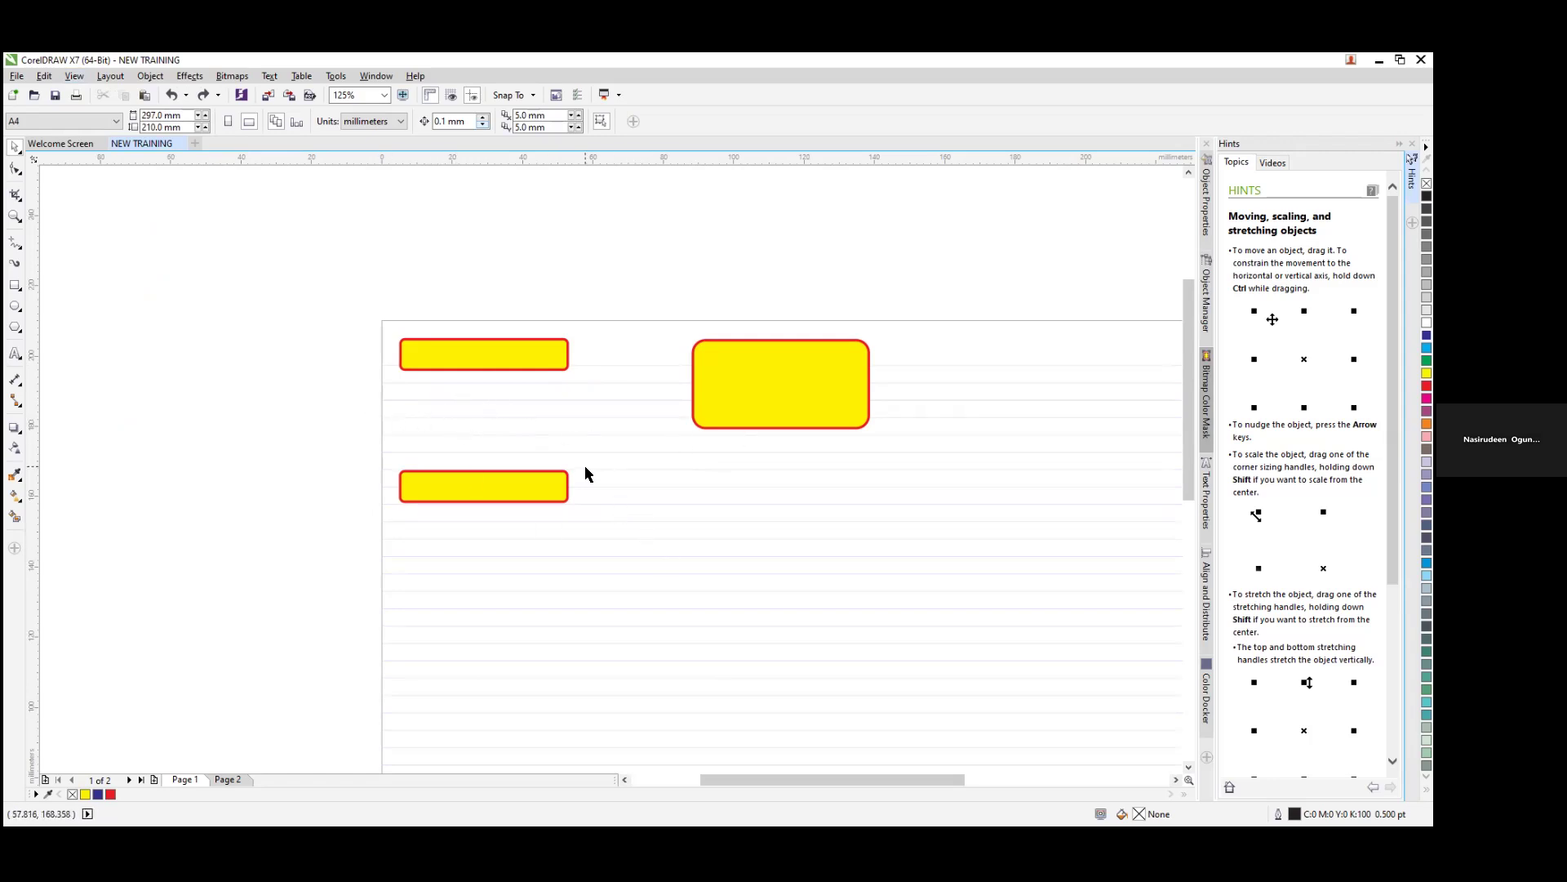
pyautogui.scroll(-1, 585, 473)
pyautogui.moveTo(1185, 571); pyautogui.dragTo(1186, 616)
pyautogui.moveTo(1040, 781); pyautogui.dragTo(1086, 781)
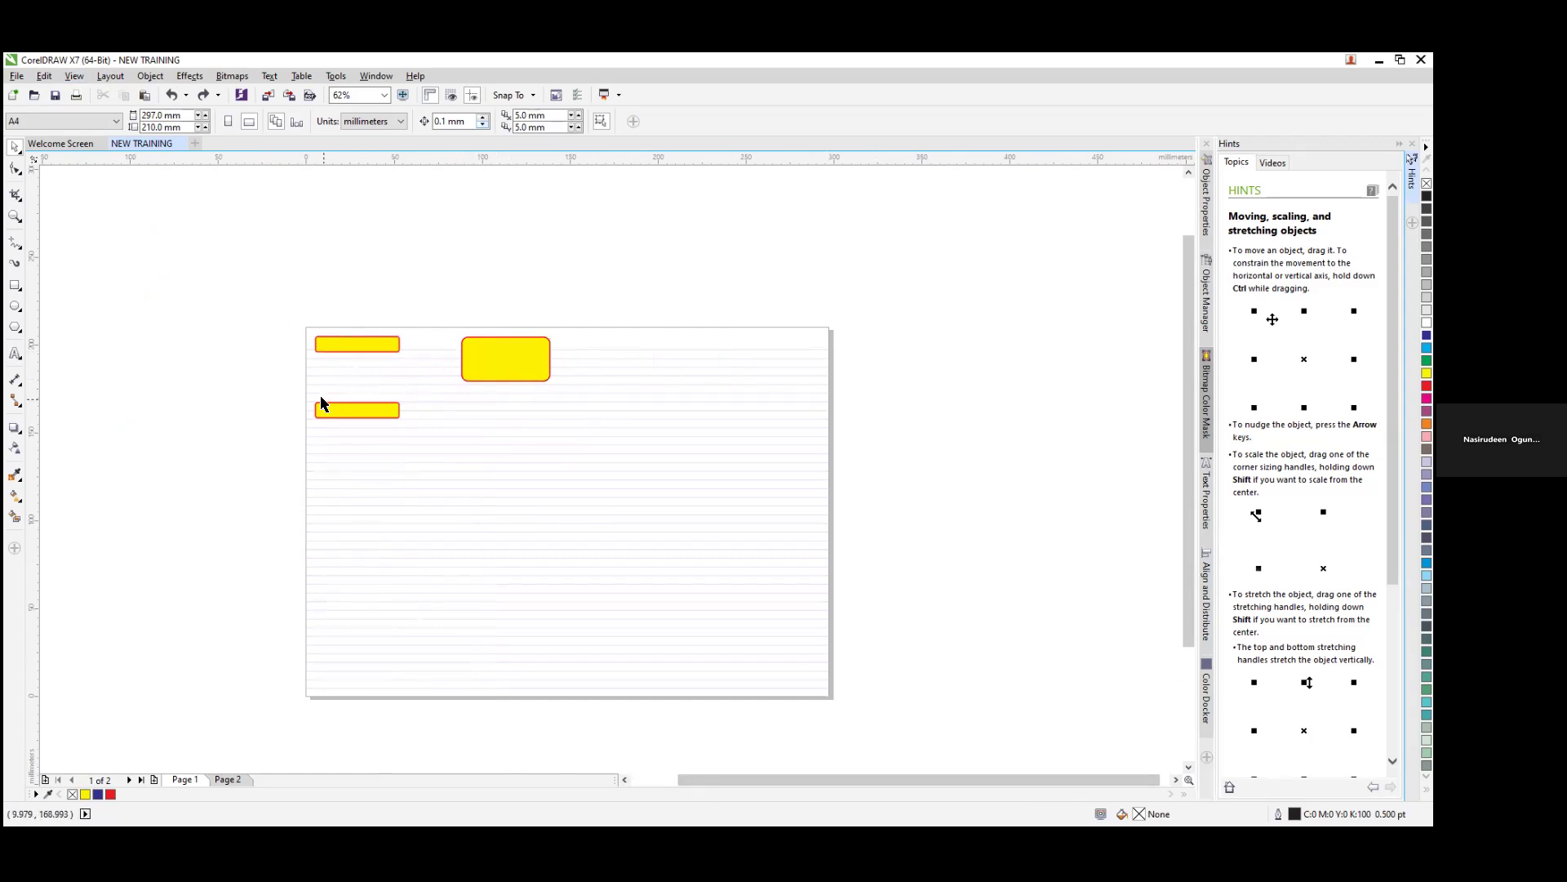
# Step: Display the document grid across the drawing area and inspect the rectangles against it
pyautogui.click(73, 76)
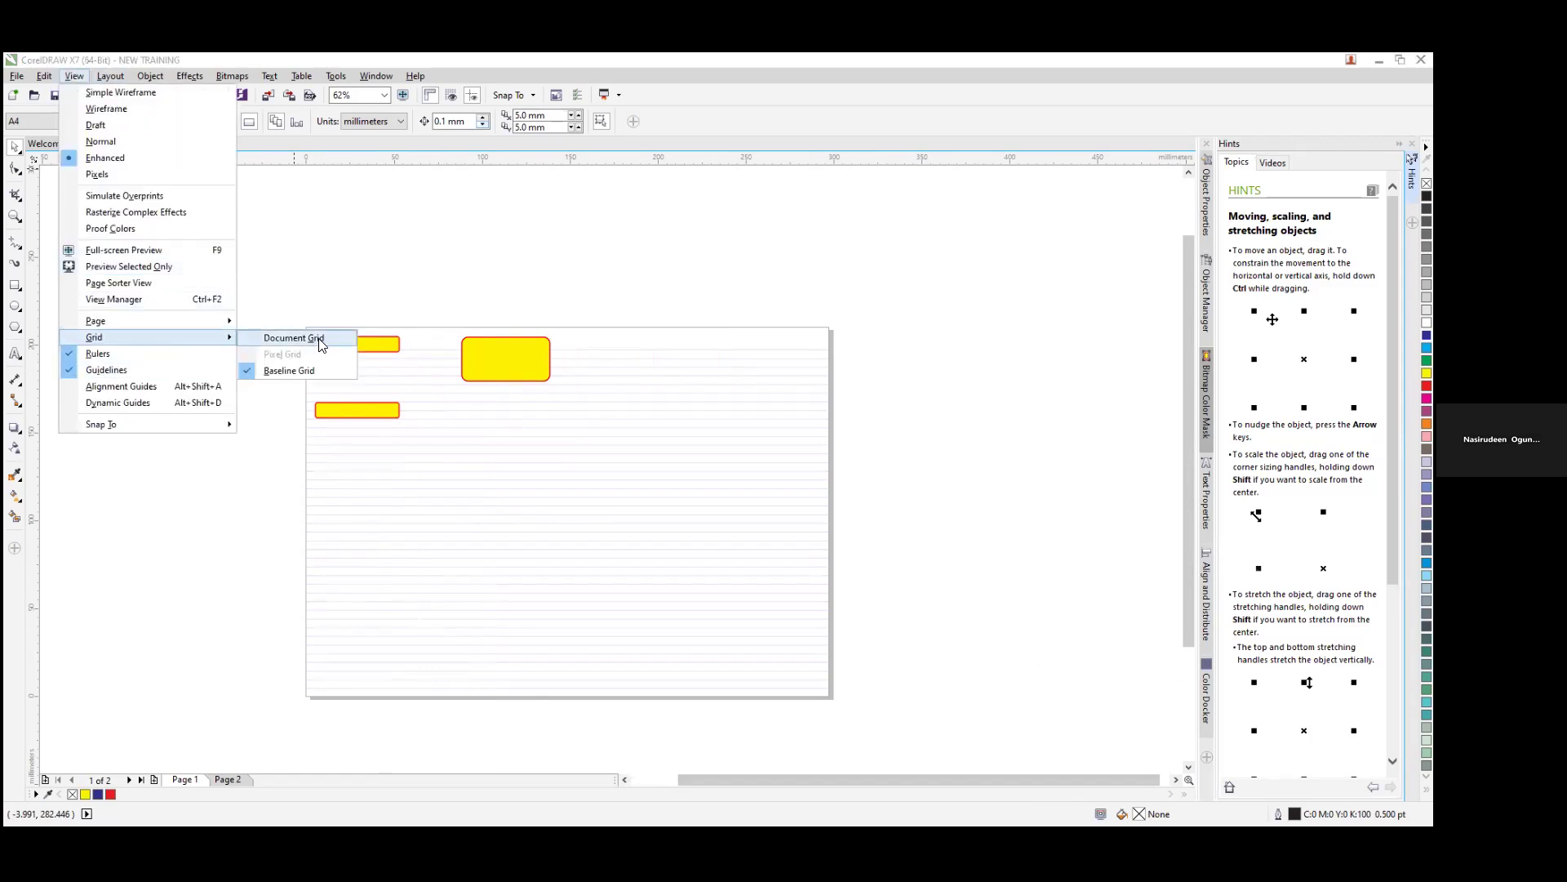
pyautogui.press('Return')
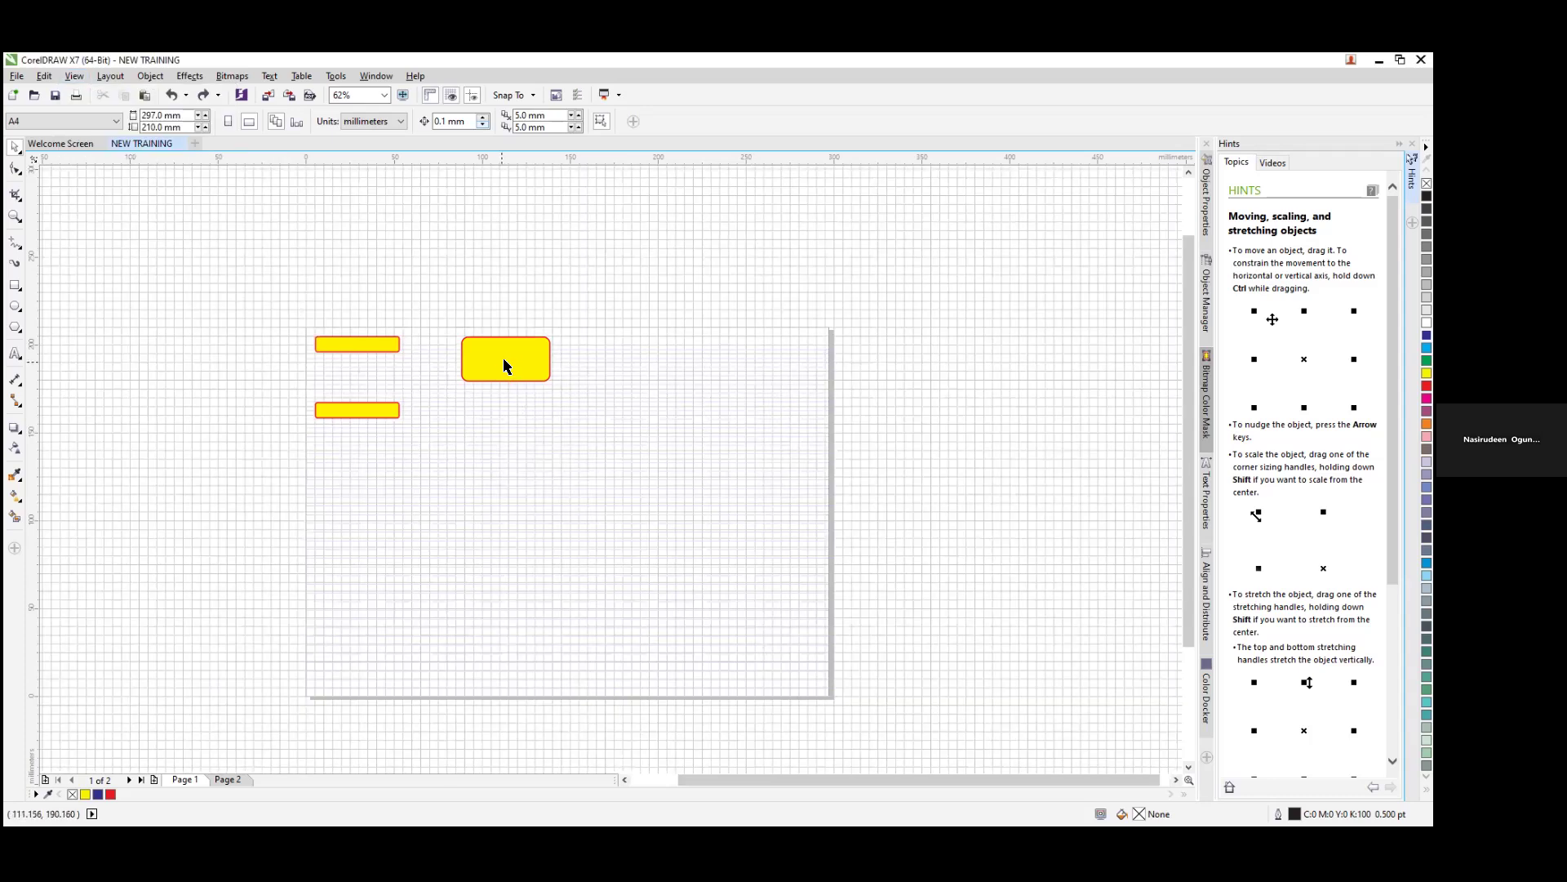
pyautogui.click(345, 352)
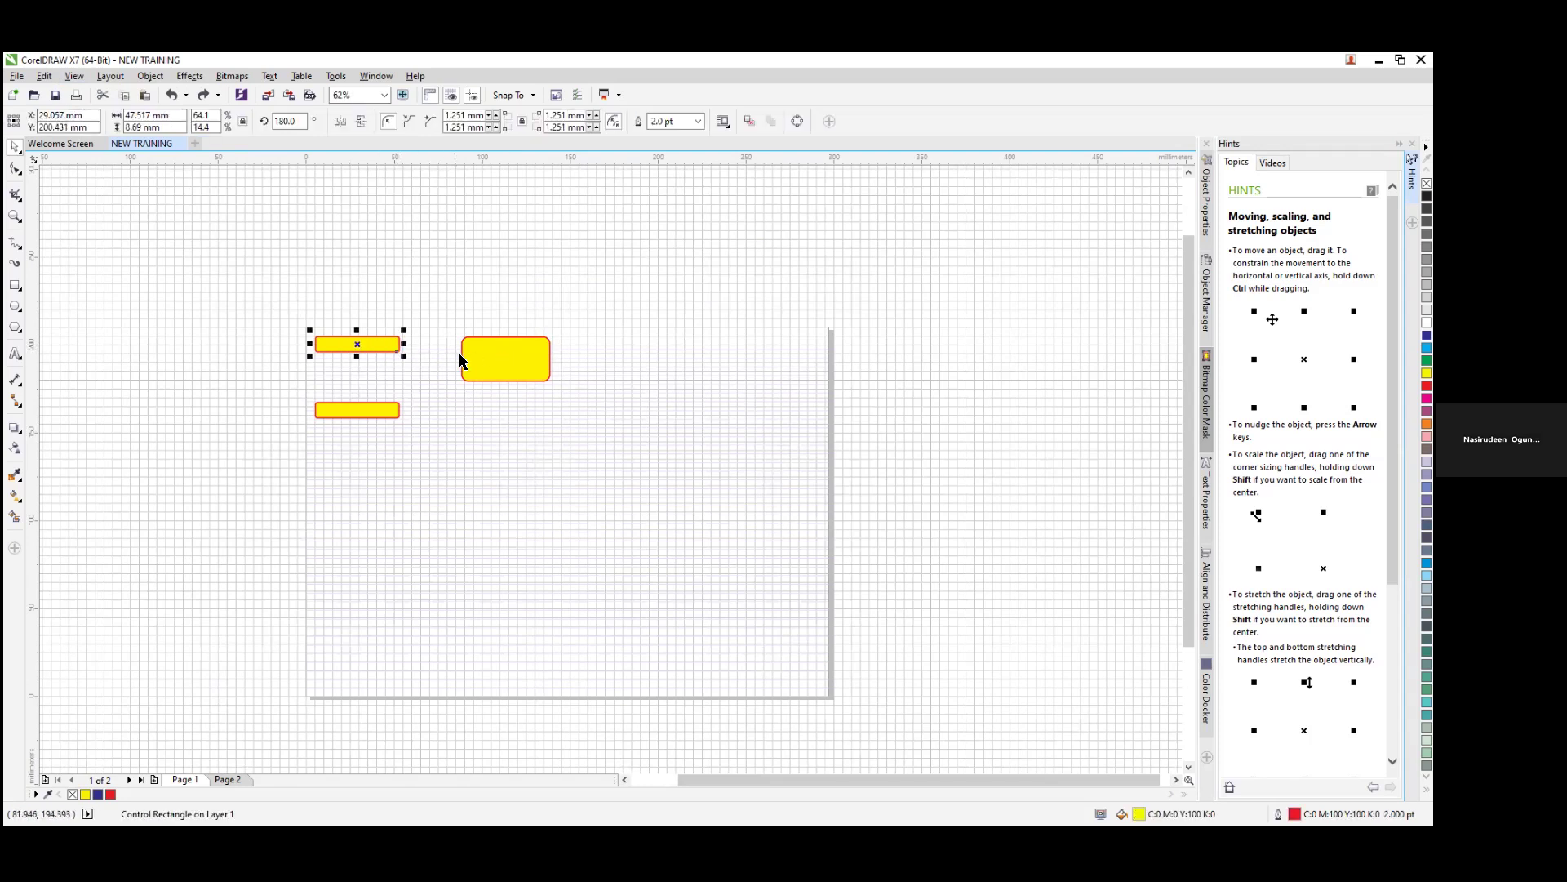
pyautogui.click(516, 359)
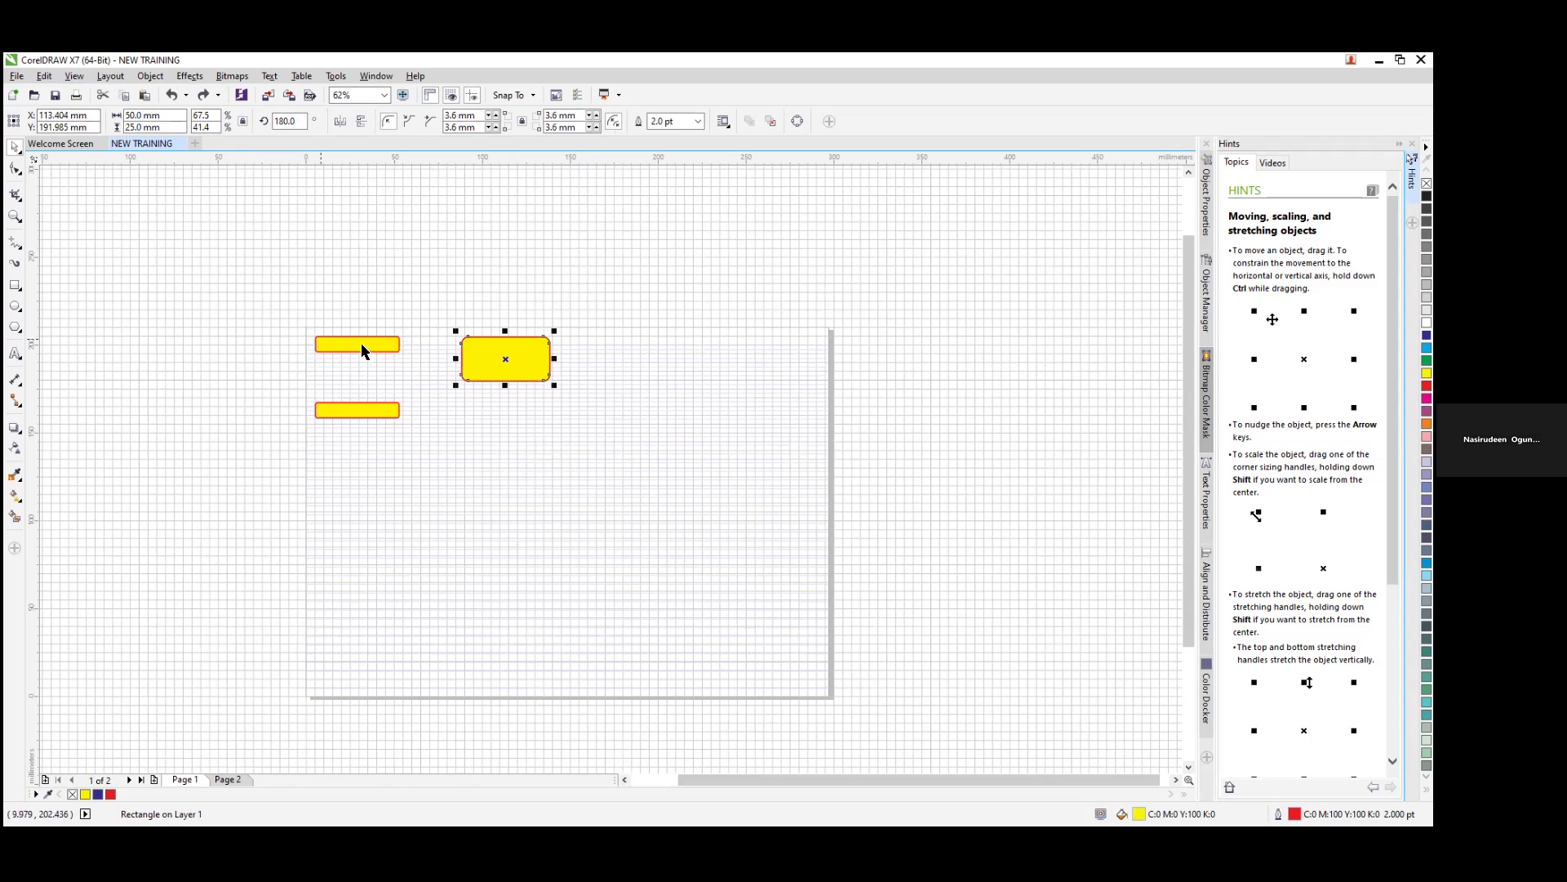
pyautogui.click(63, 277)
pyautogui.click(15, 217)
pyautogui.moveTo(291, 315); pyautogui.dragTo(532, 382)
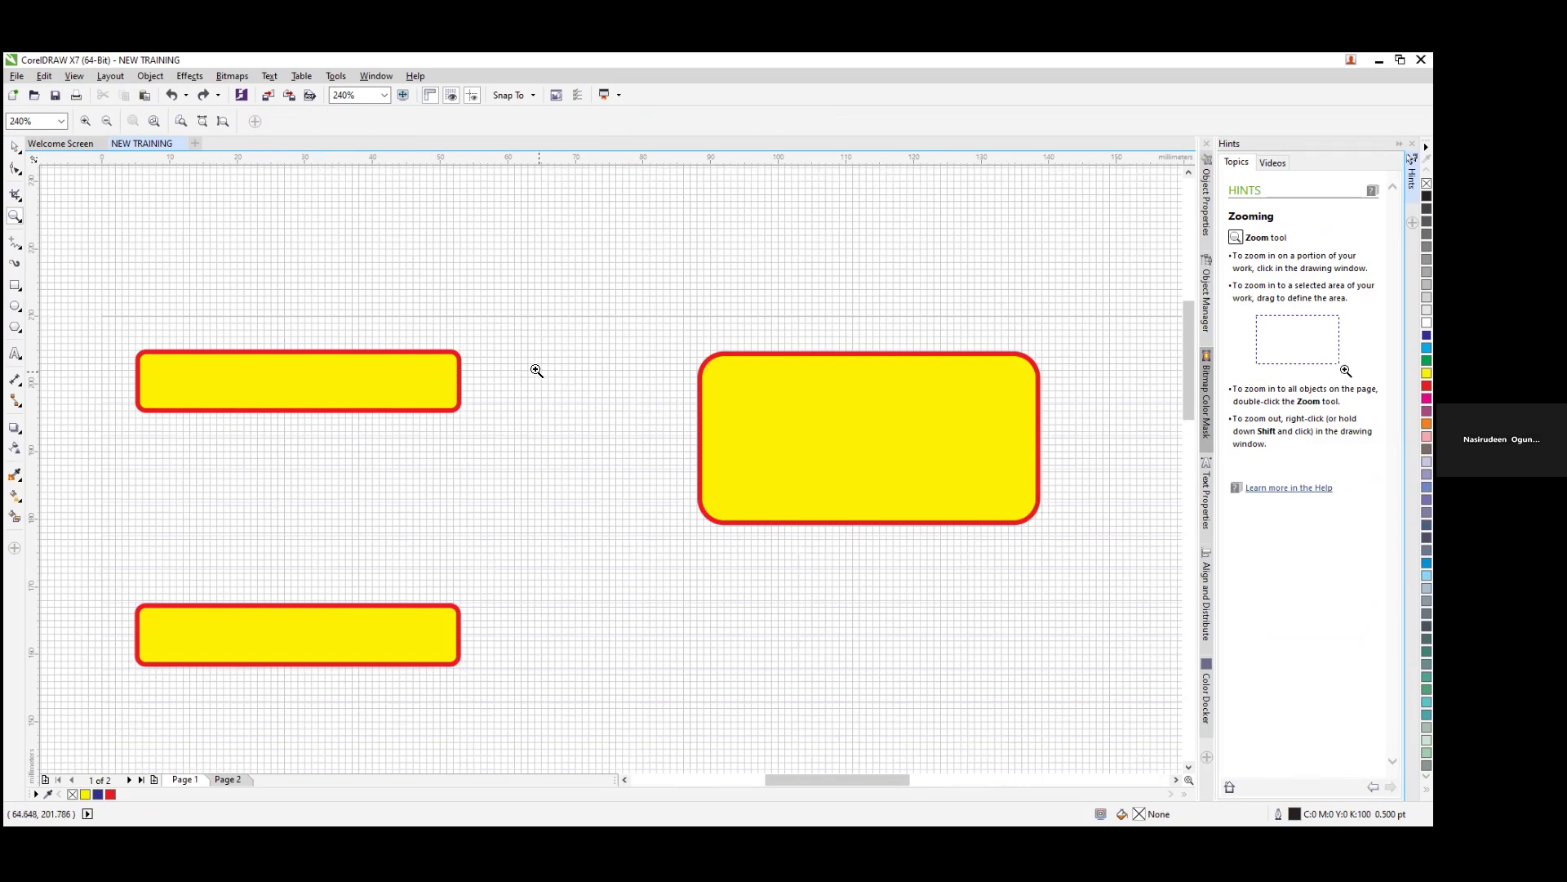
pyautogui.rightClick(534, 369)
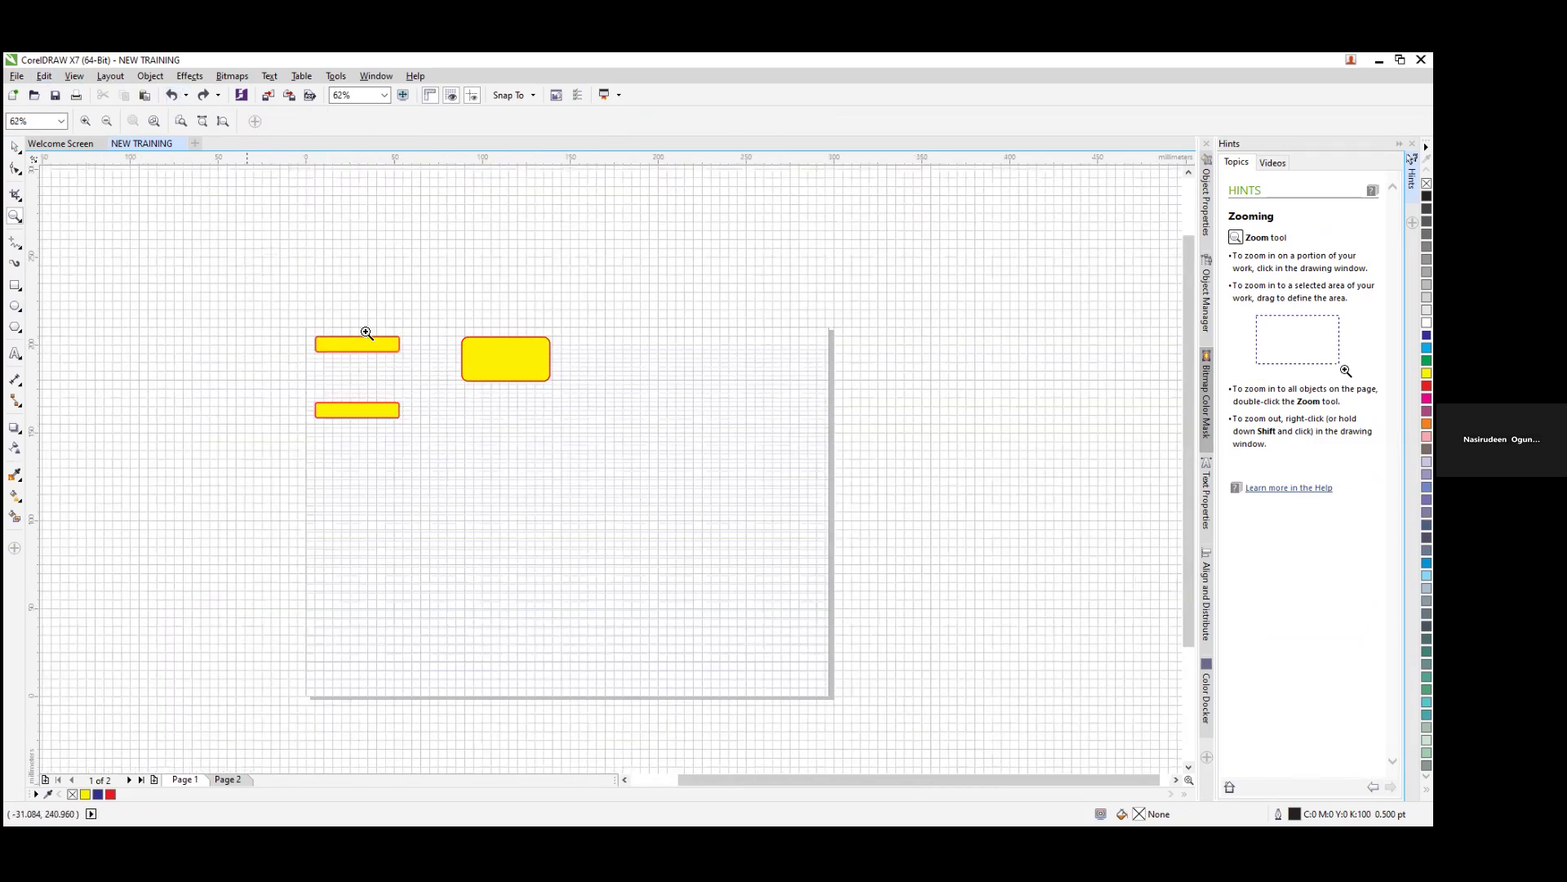
# Step: Hide both the document grid and the baseline grid
pyautogui.click(73, 75)
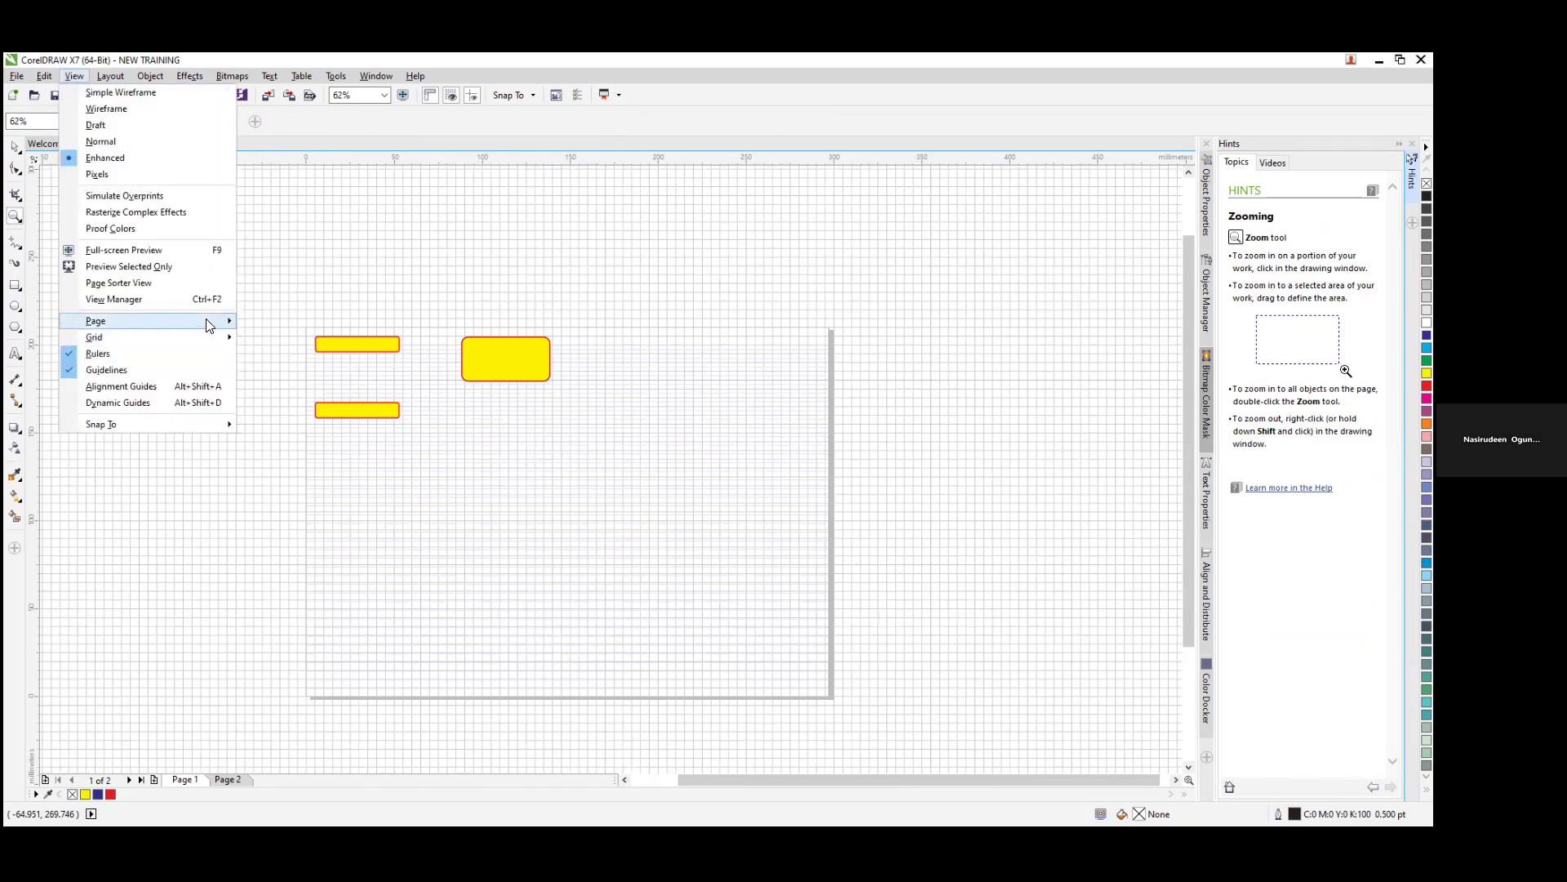
pyautogui.moveTo(214, 338)
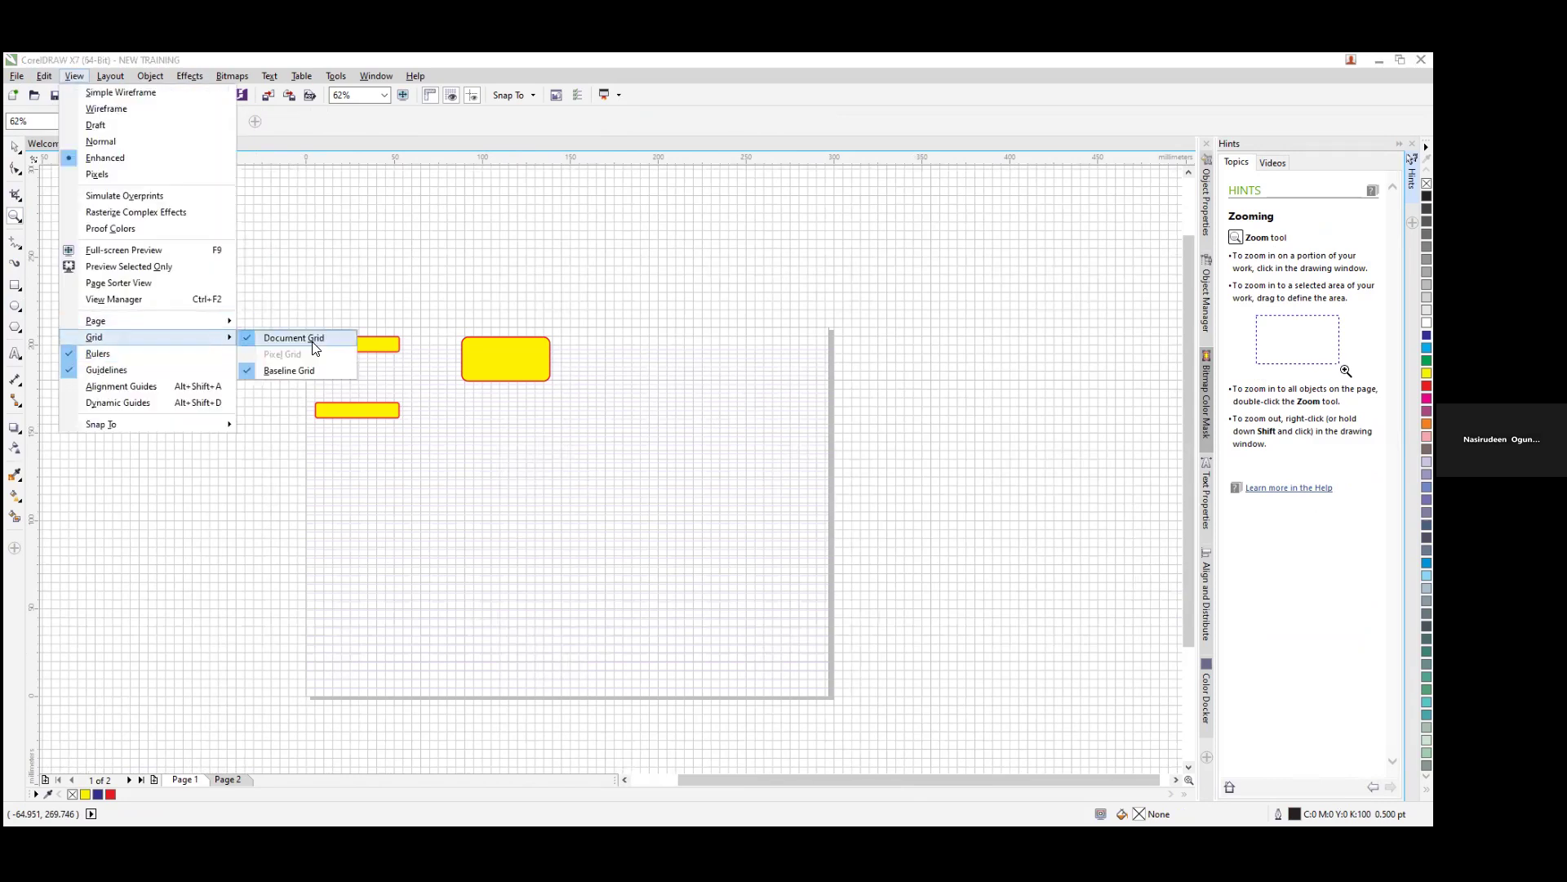
pyautogui.click(314, 341)
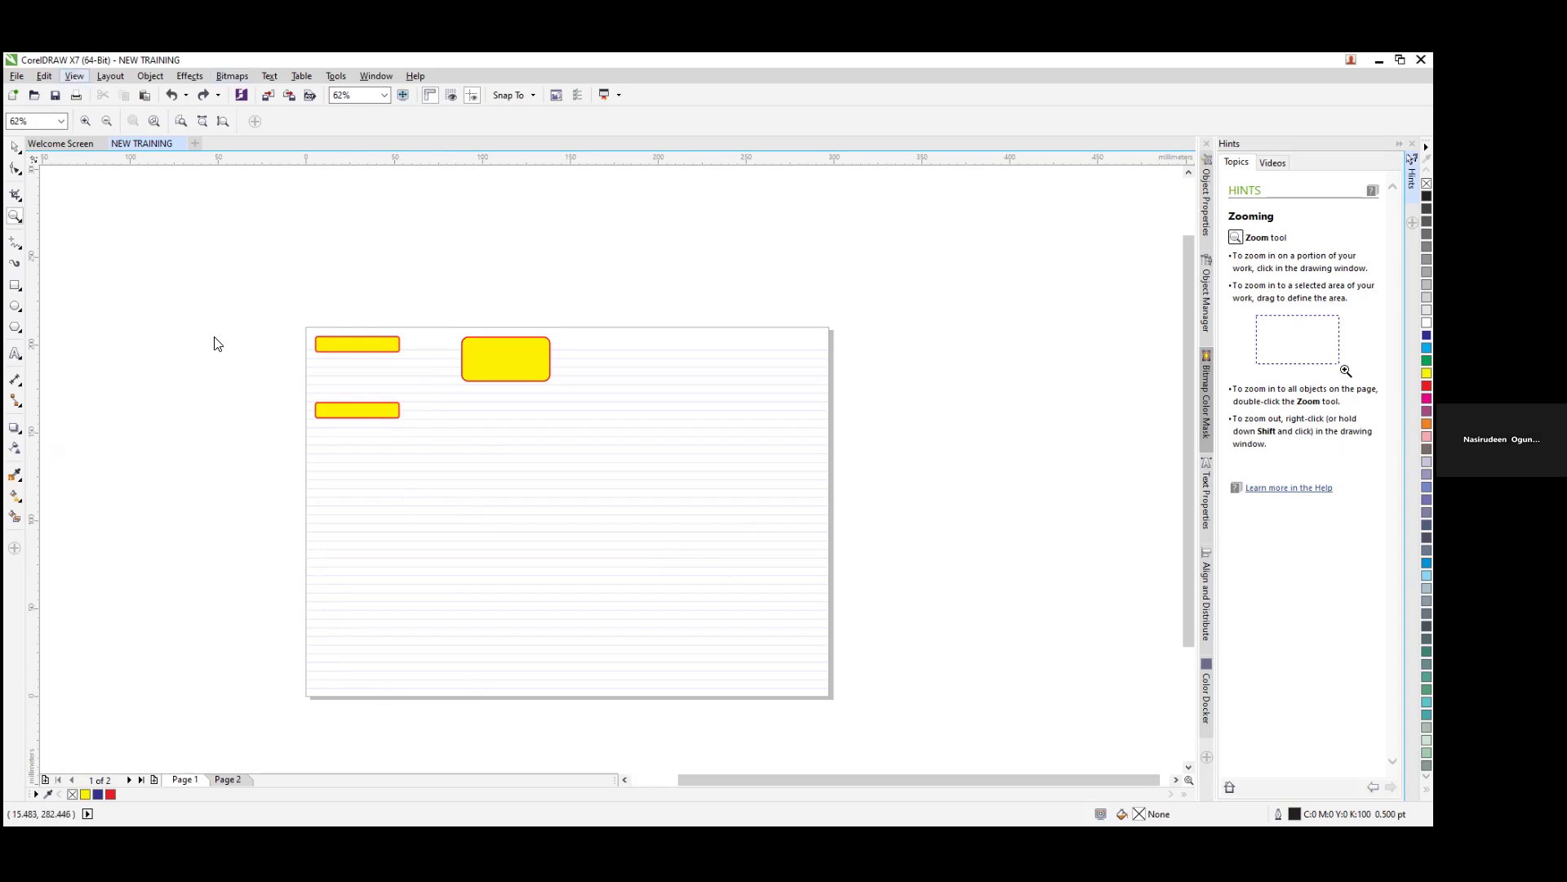
pyautogui.hotkey('alt', 'v')
pyautogui.press('g')
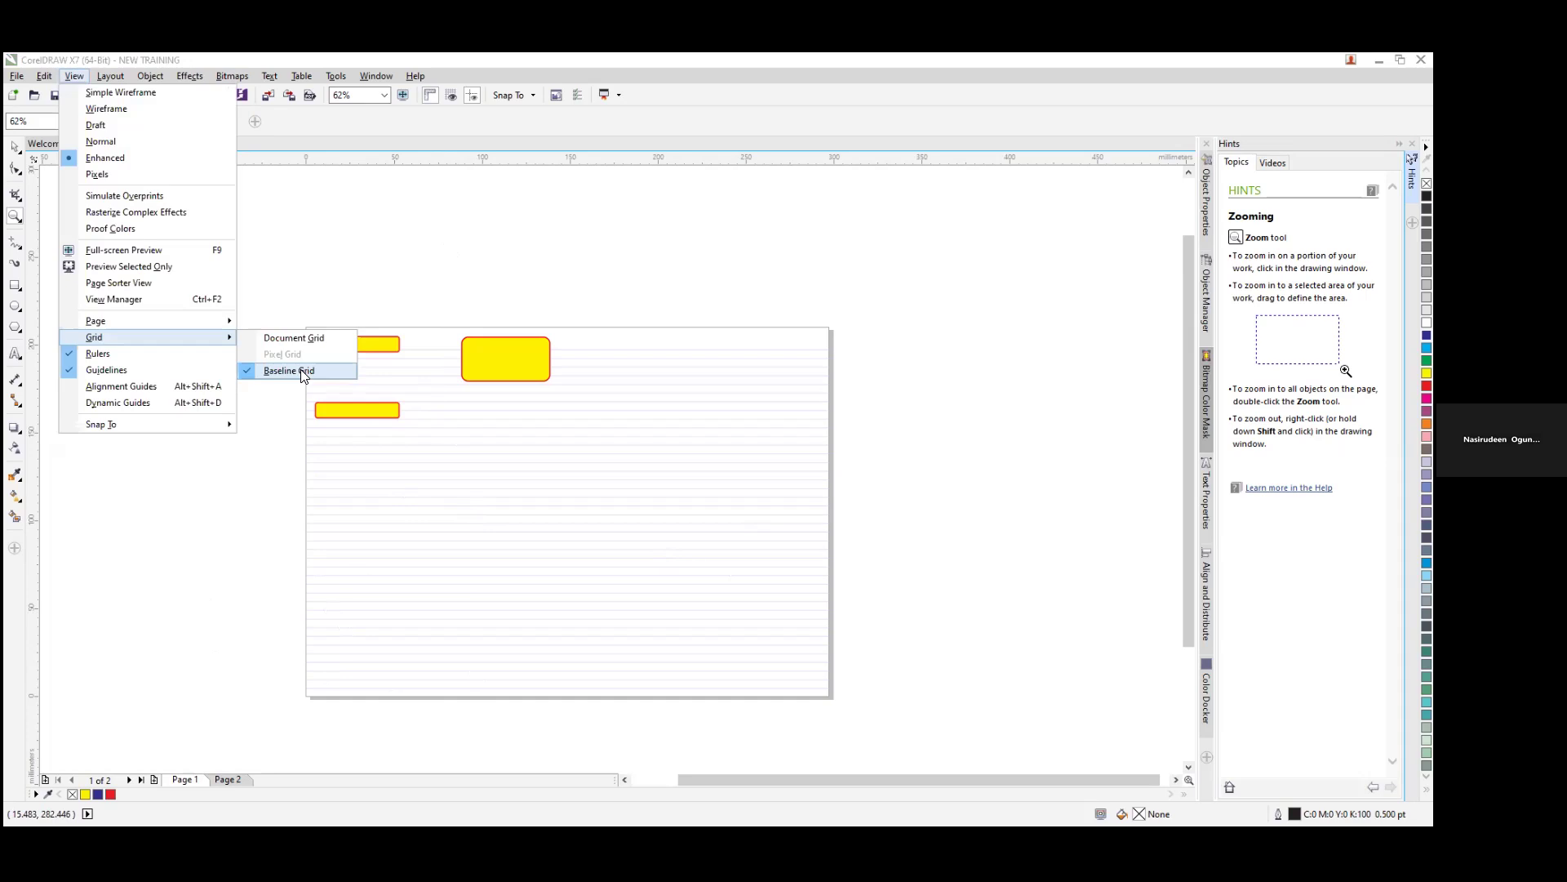
pyautogui.click(301, 371)
# Step: Examine the page layout and object commands, comparing the object commands with nothing selected and with the large rectangle selected
pyautogui.click(110, 76)
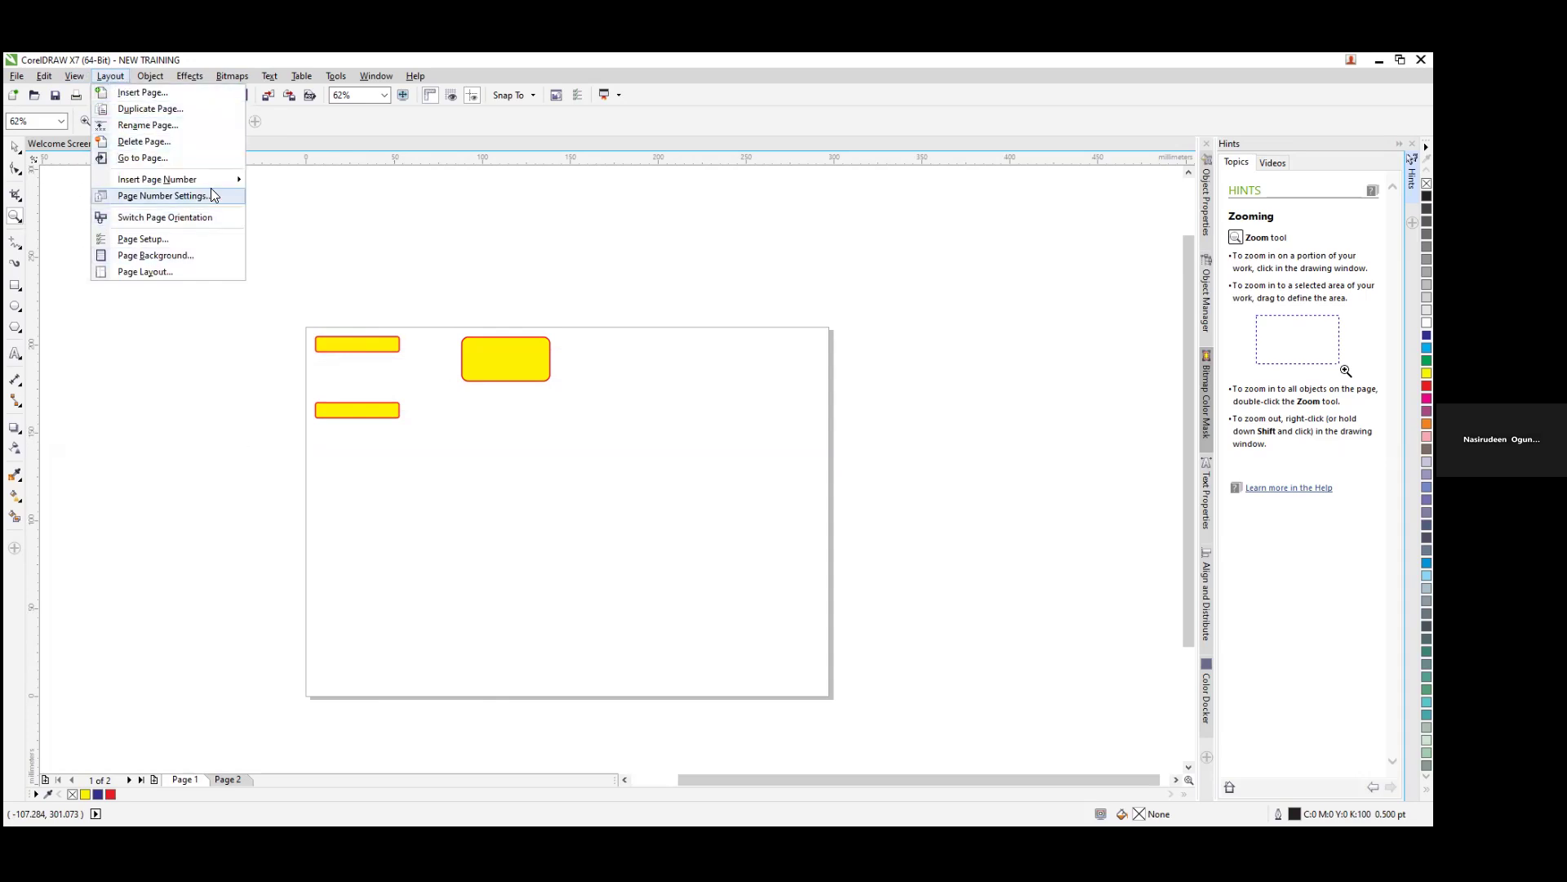
pyautogui.click(38, 325)
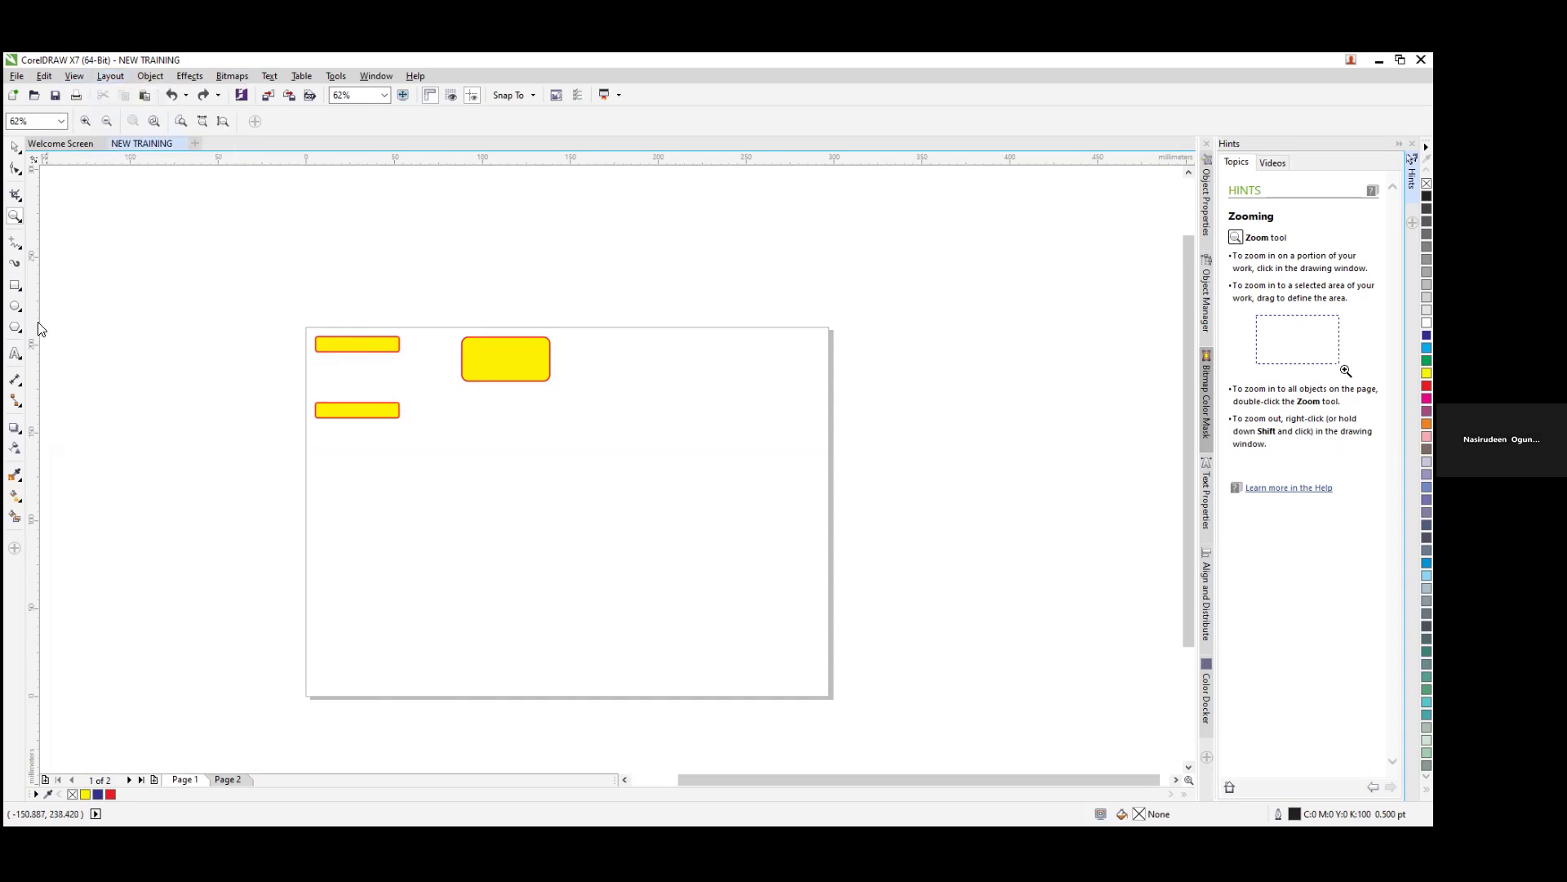
pyautogui.click(150, 76)
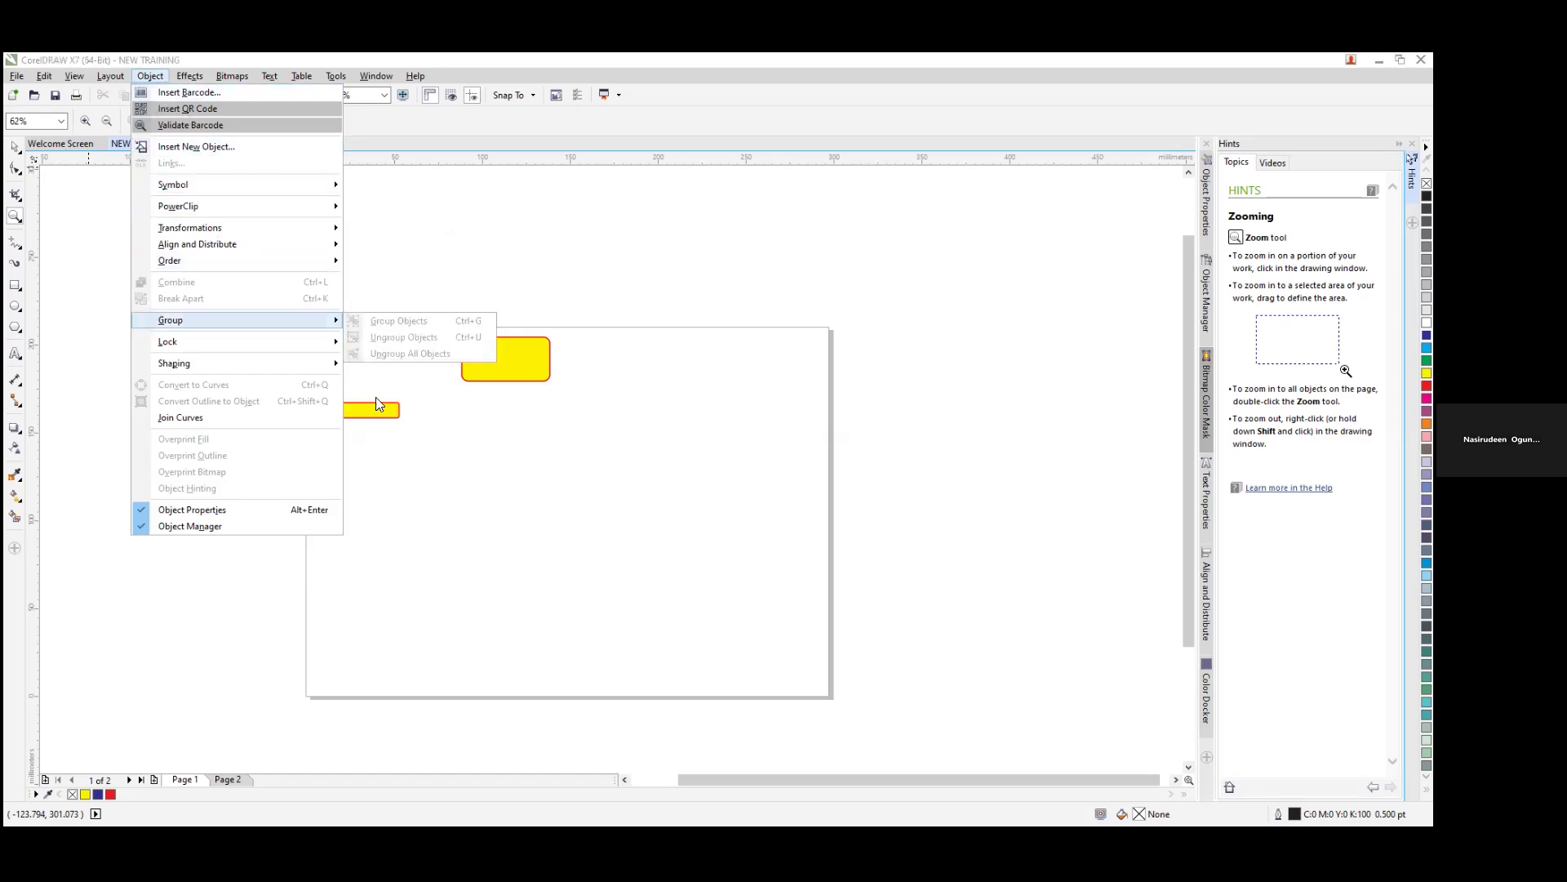
pyautogui.click(15, 146)
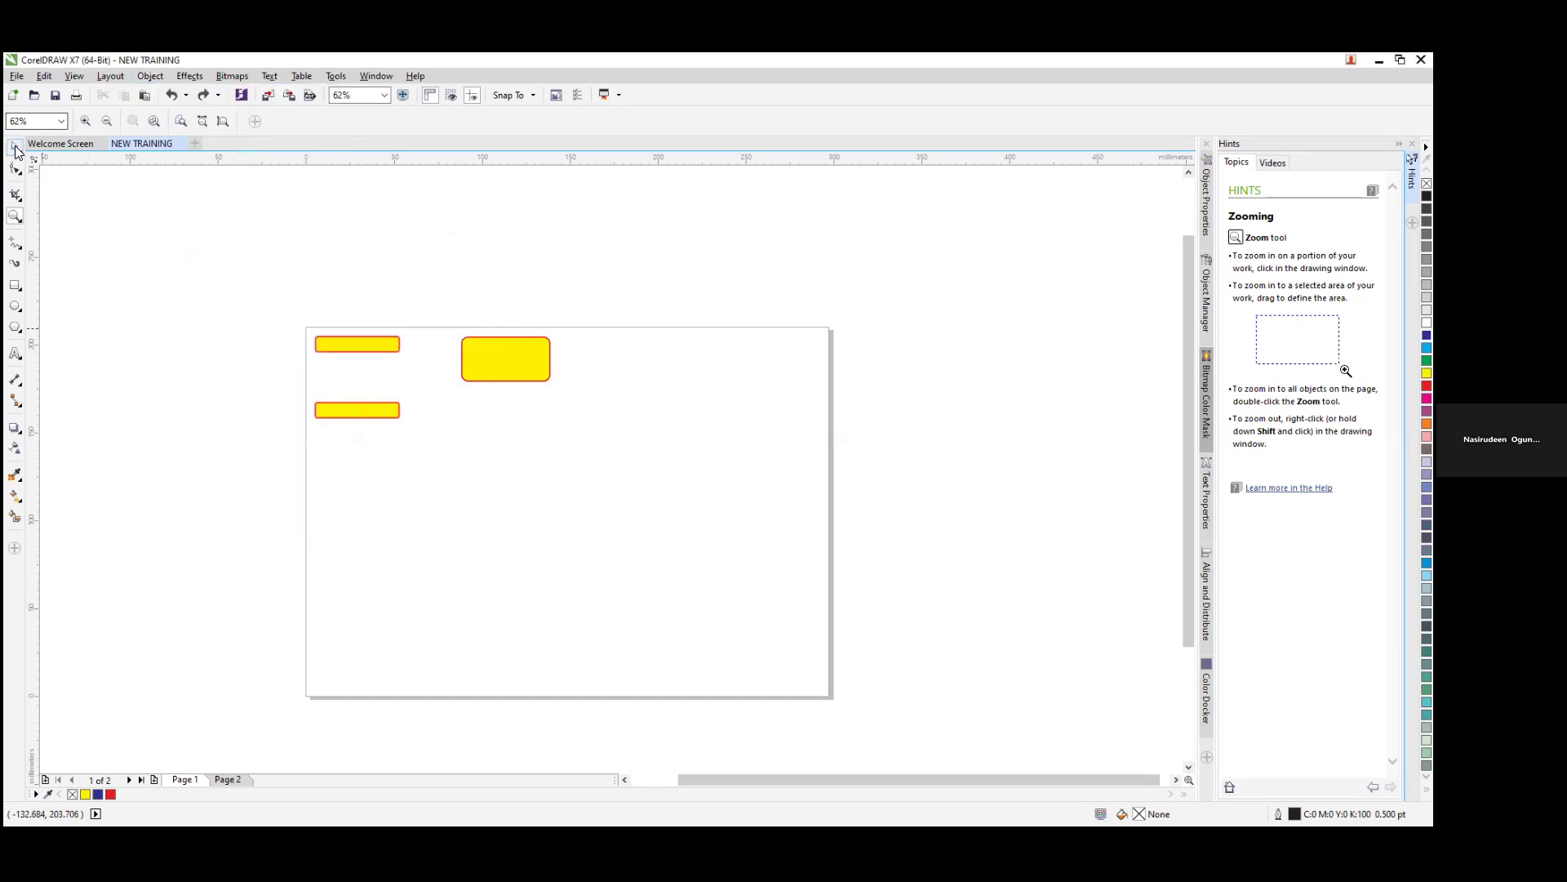
pyautogui.click(512, 355)
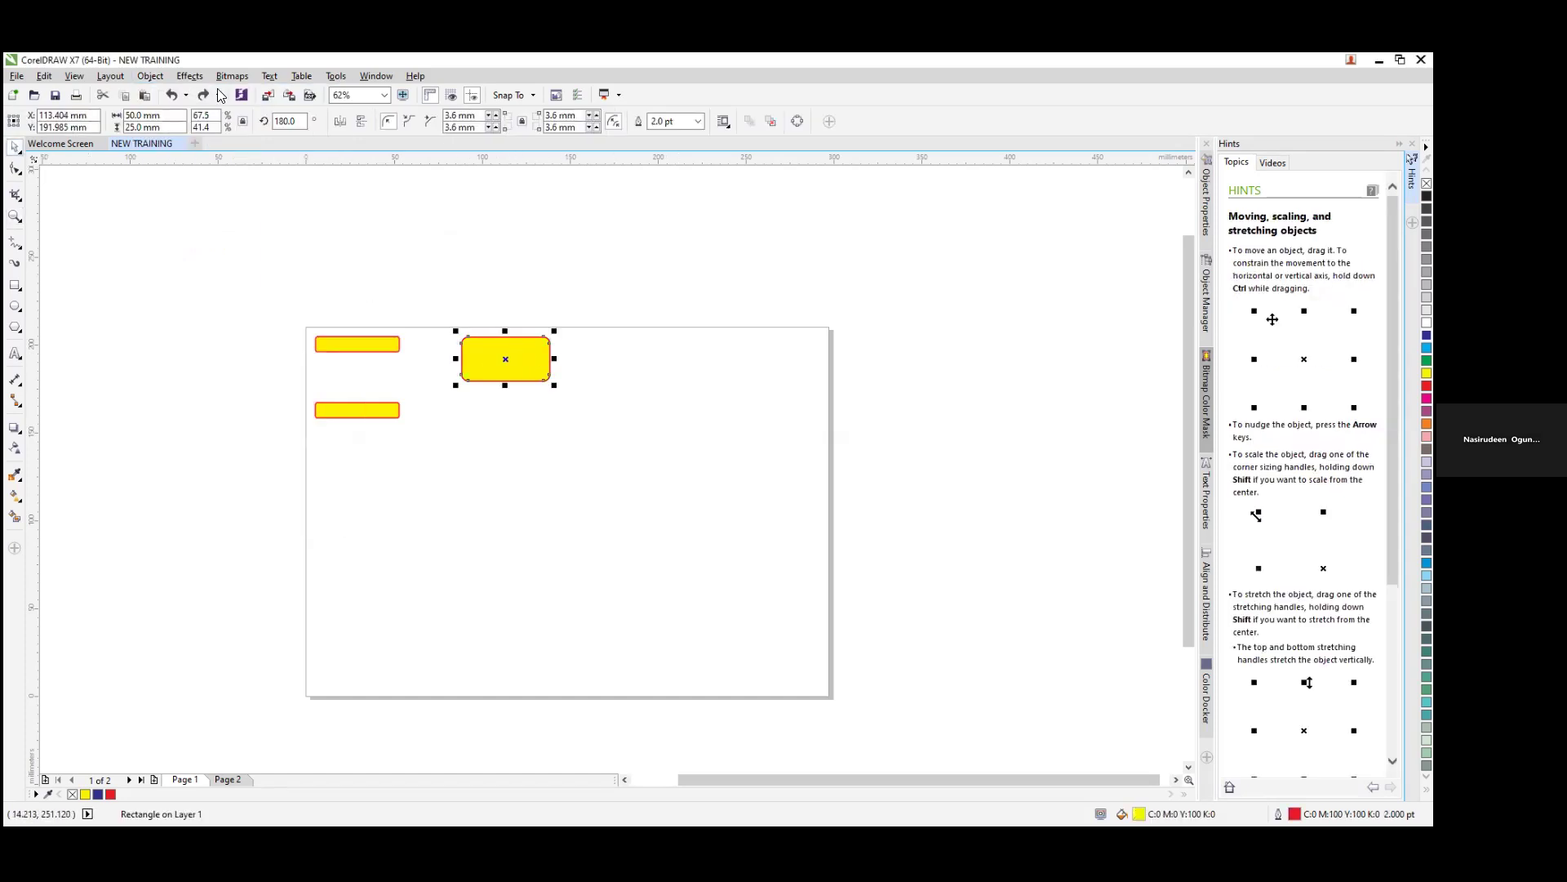
pyautogui.click(122, 78)
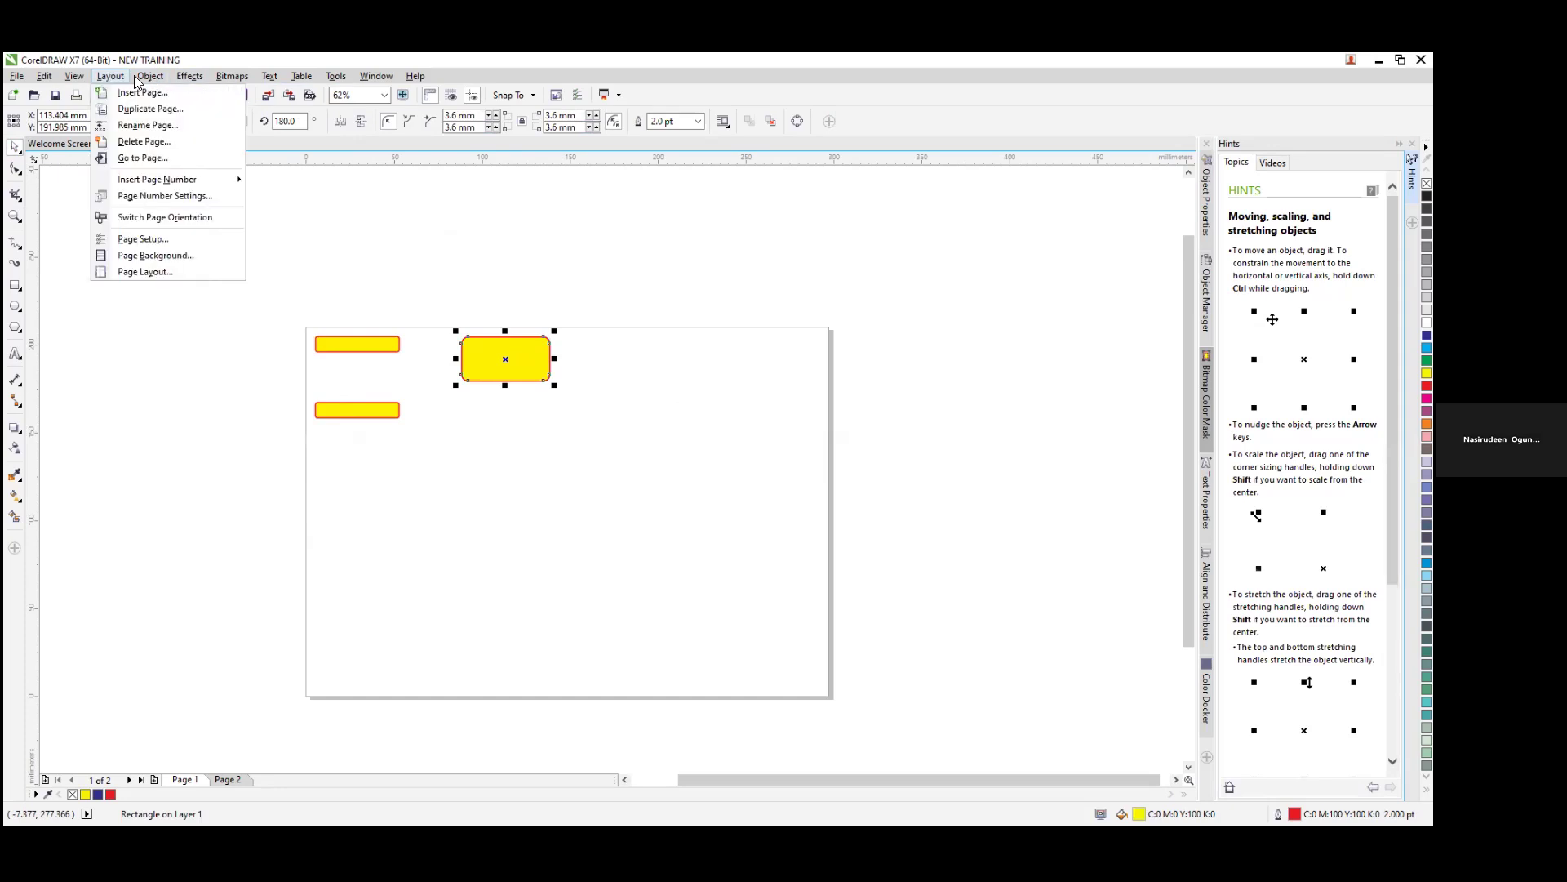
pyautogui.click(150, 75)
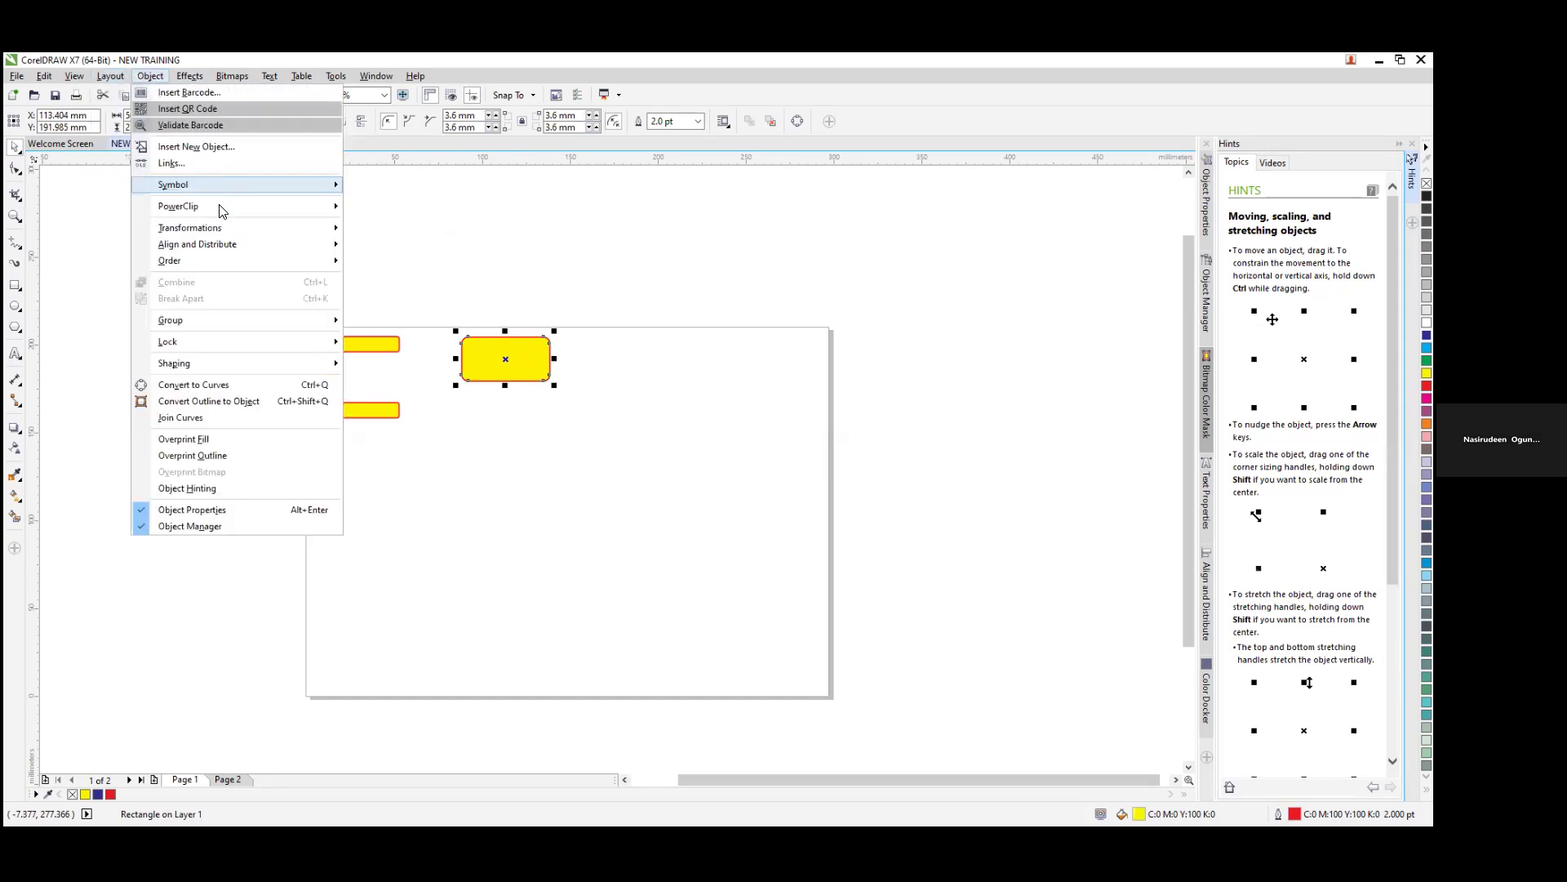
pyautogui.moveTo(220, 215)
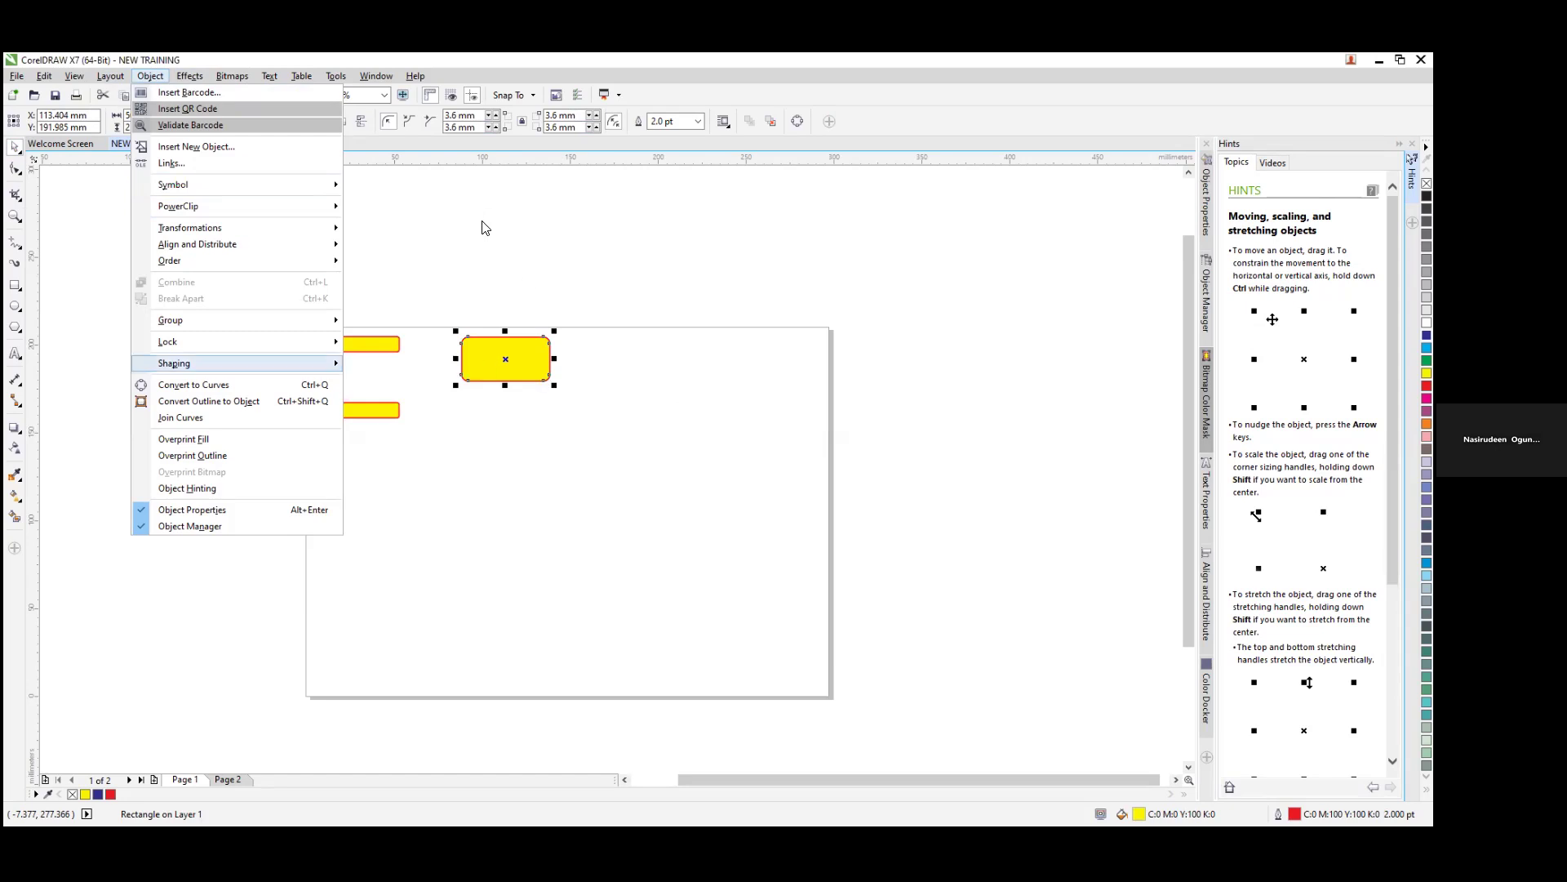
pyautogui.click(479, 413)
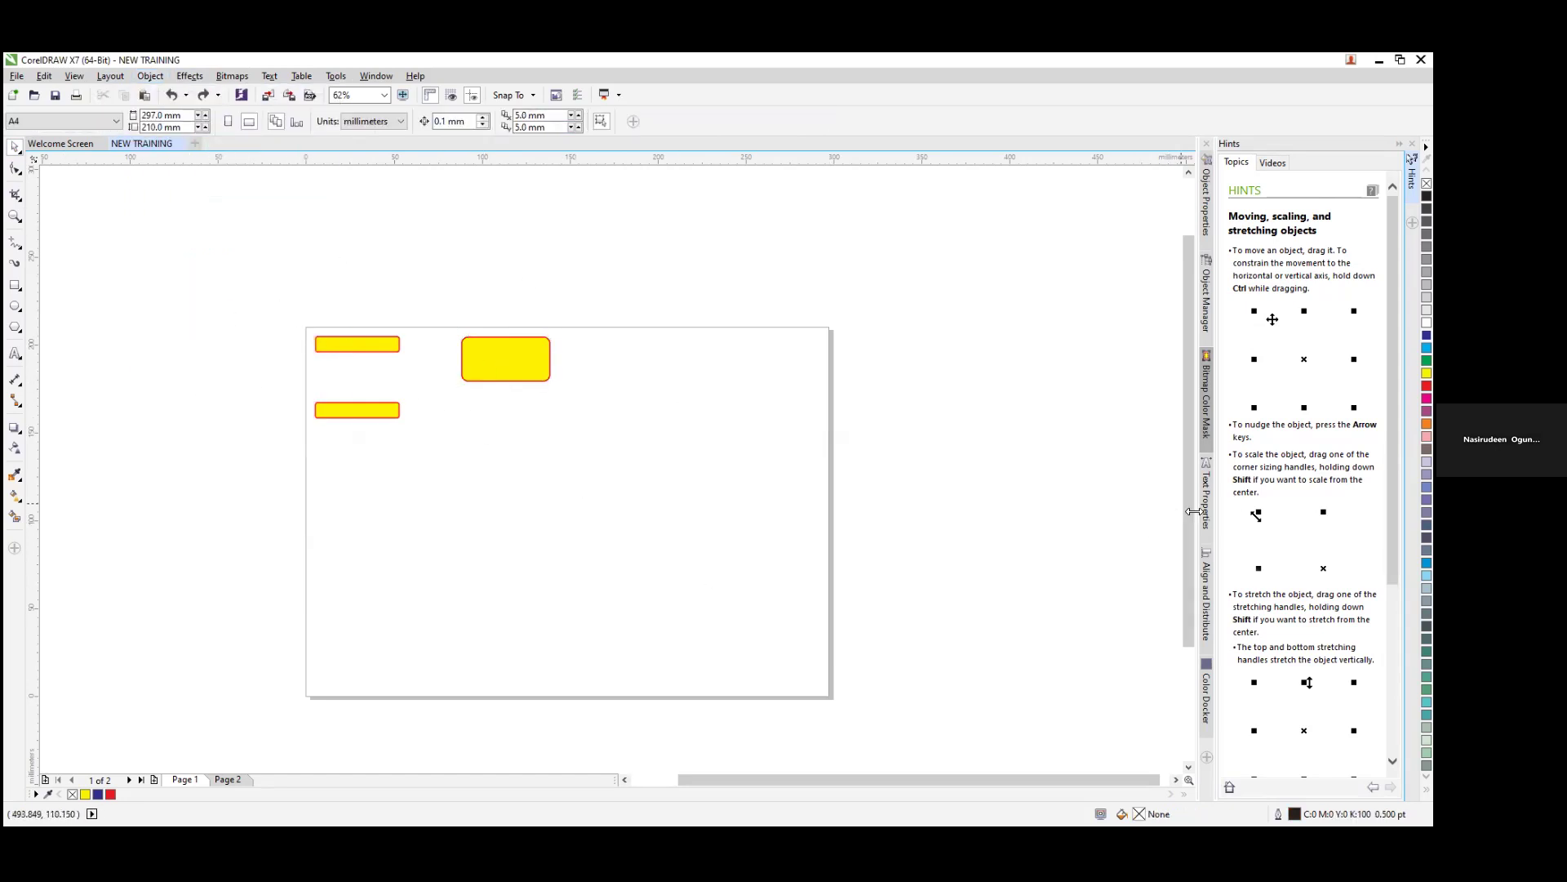
# Step: Paste the Nigerian Society of Engineers logo at about X 183.1 mm, Y 110.2 mm, and move the large rectangle above the page
pyautogui.moveTo(1189, 528); pyautogui.dragTo(1185, 563)
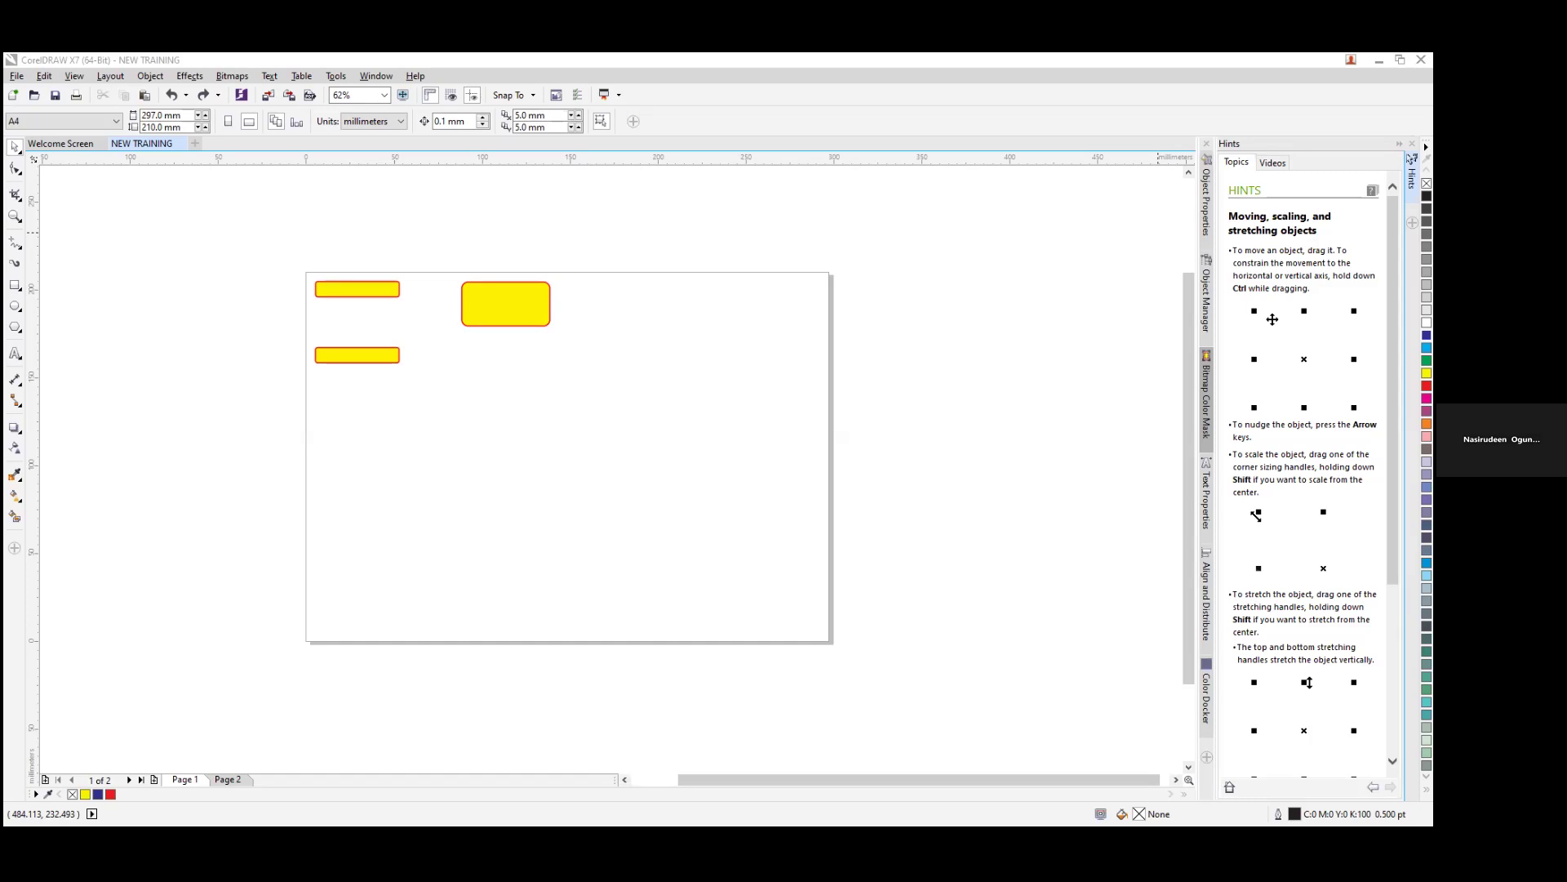
pyautogui.hotkey('ctrl', 'v')
pyautogui.moveTo(542, 464); pyautogui.dragTo(711, 454)
pyautogui.moveTo(575, 361); pyautogui.dragTo(554, 369)
pyautogui.click(484, 309)
pyautogui.moveTo(484, 308); pyautogui.dragTo(441, 239)
pyautogui.moveTo(707, 462); pyautogui.dragTo(634, 452)
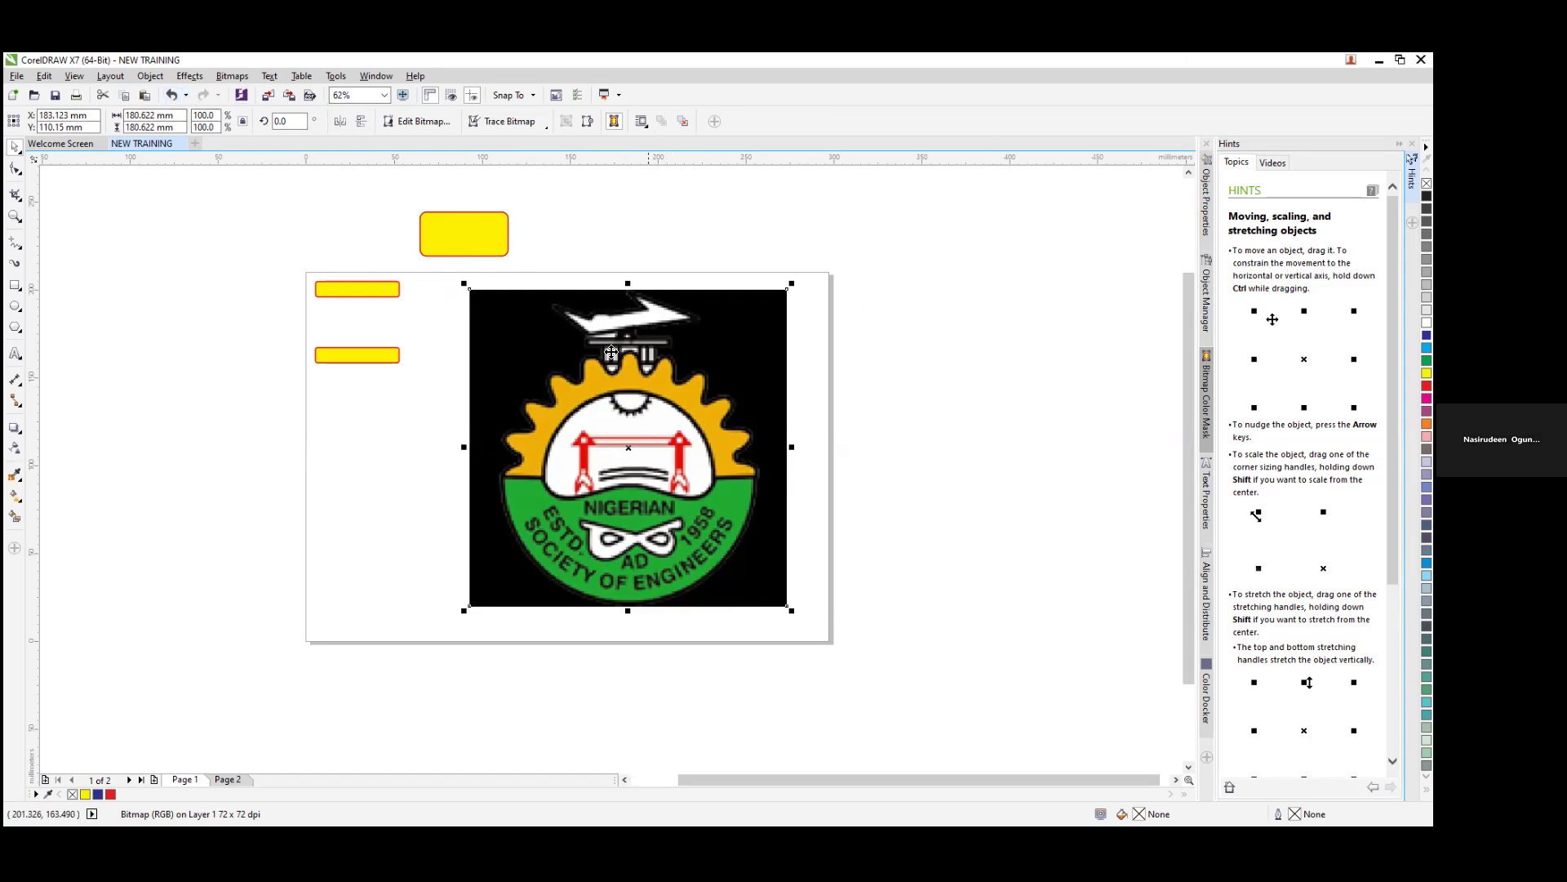
# Step: Duplicate the logo and place the copy outside the page's lower-left side, scaled to about 123.8 mm square
pyautogui.click(232, 76)
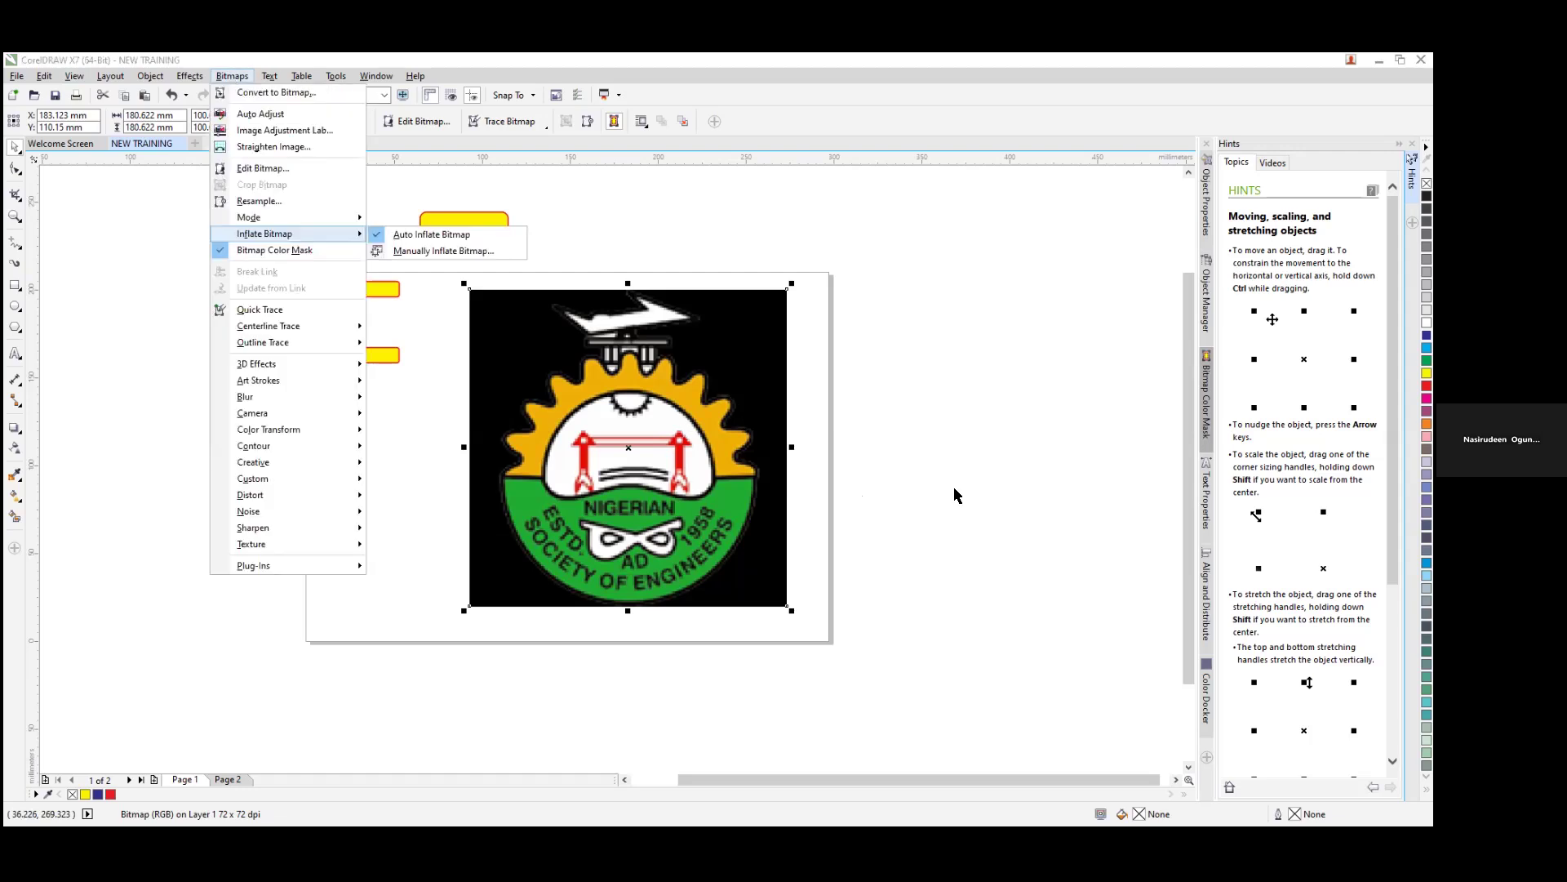
pyautogui.click(604, 438)
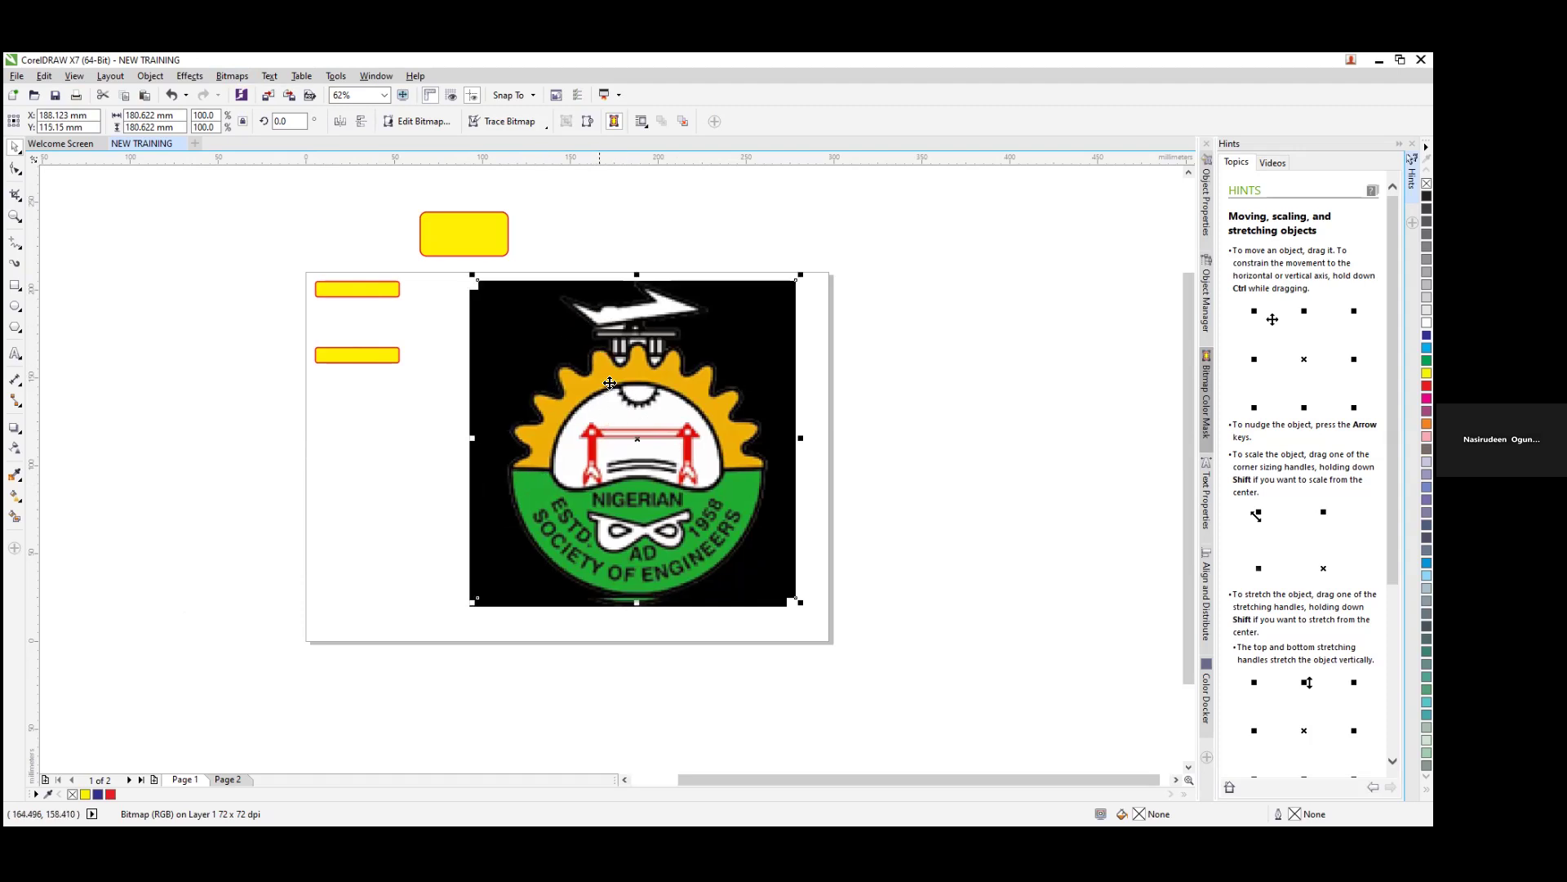
pyautogui.moveTo(701, 405); pyautogui.dragTo(122, 633)
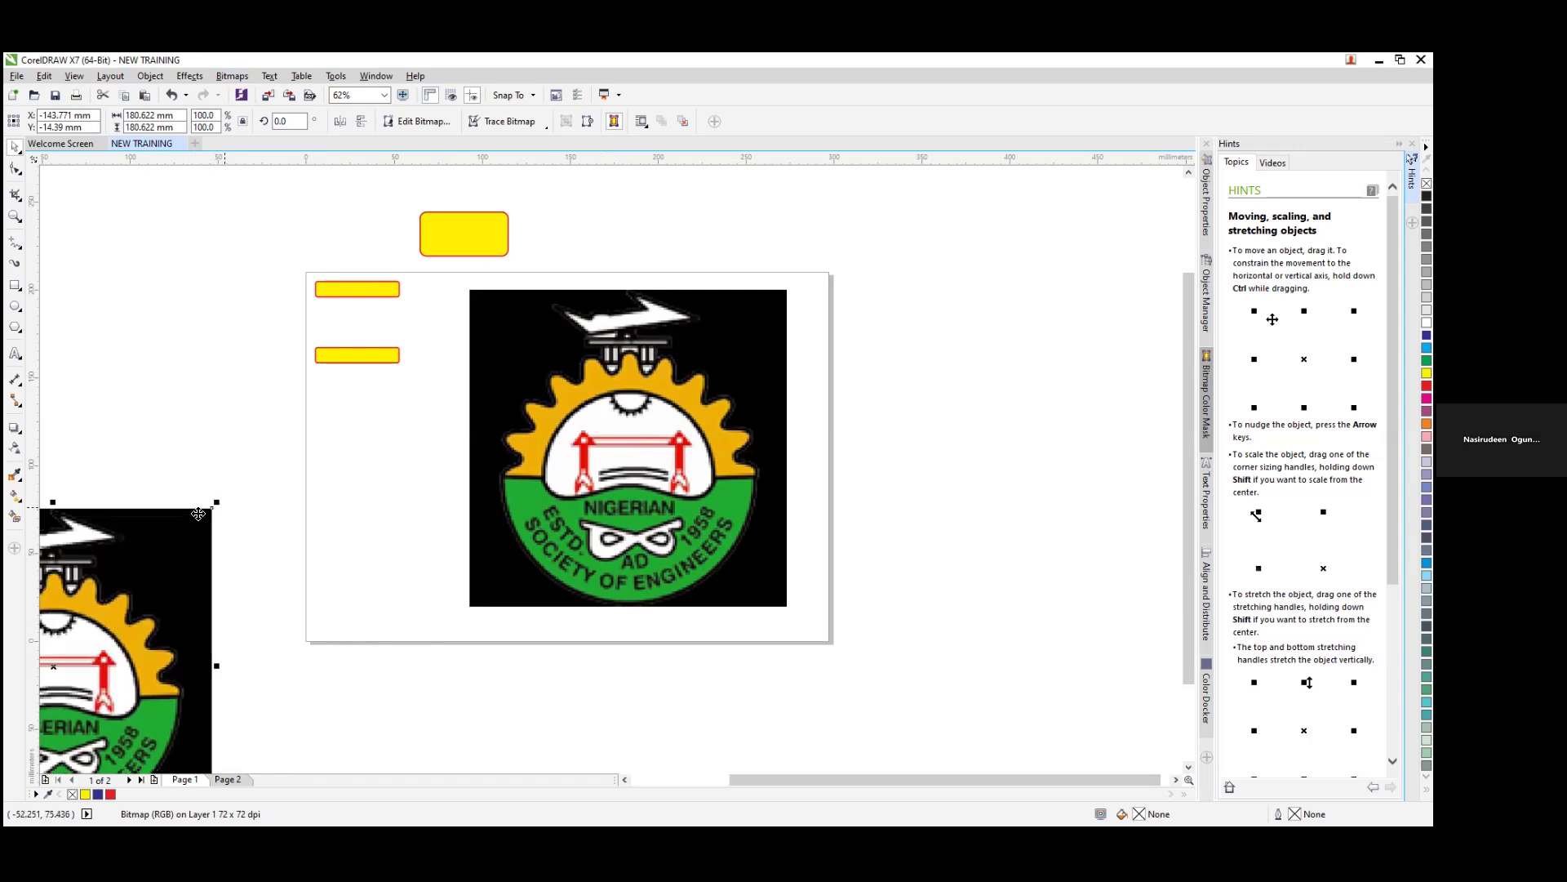
pyautogui.moveTo(216, 502); pyautogui.dragTo(117, 601)
pyautogui.moveTo(82, 665); pyautogui.dragTo(239, 573)
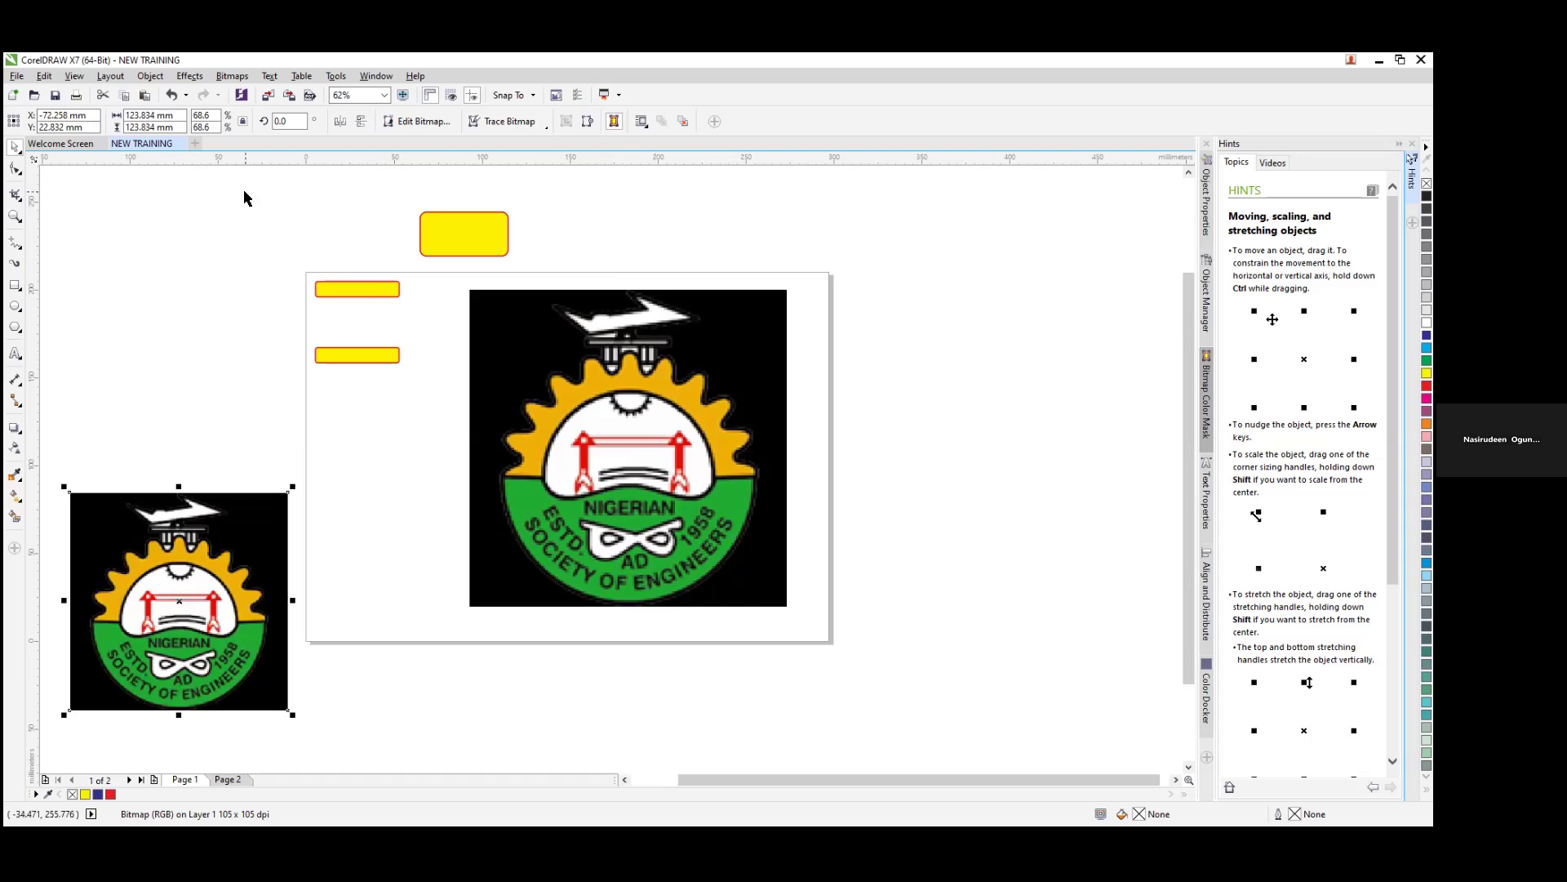
# Step: Move the original logo to about X 171.3 mm, Y 111 mm, and convert it to a 500 dpi CMYK bitmap
pyautogui.click(636, 388)
pyautogui.moveTo(634, 420); pyautogui.dragTo(618, 425)
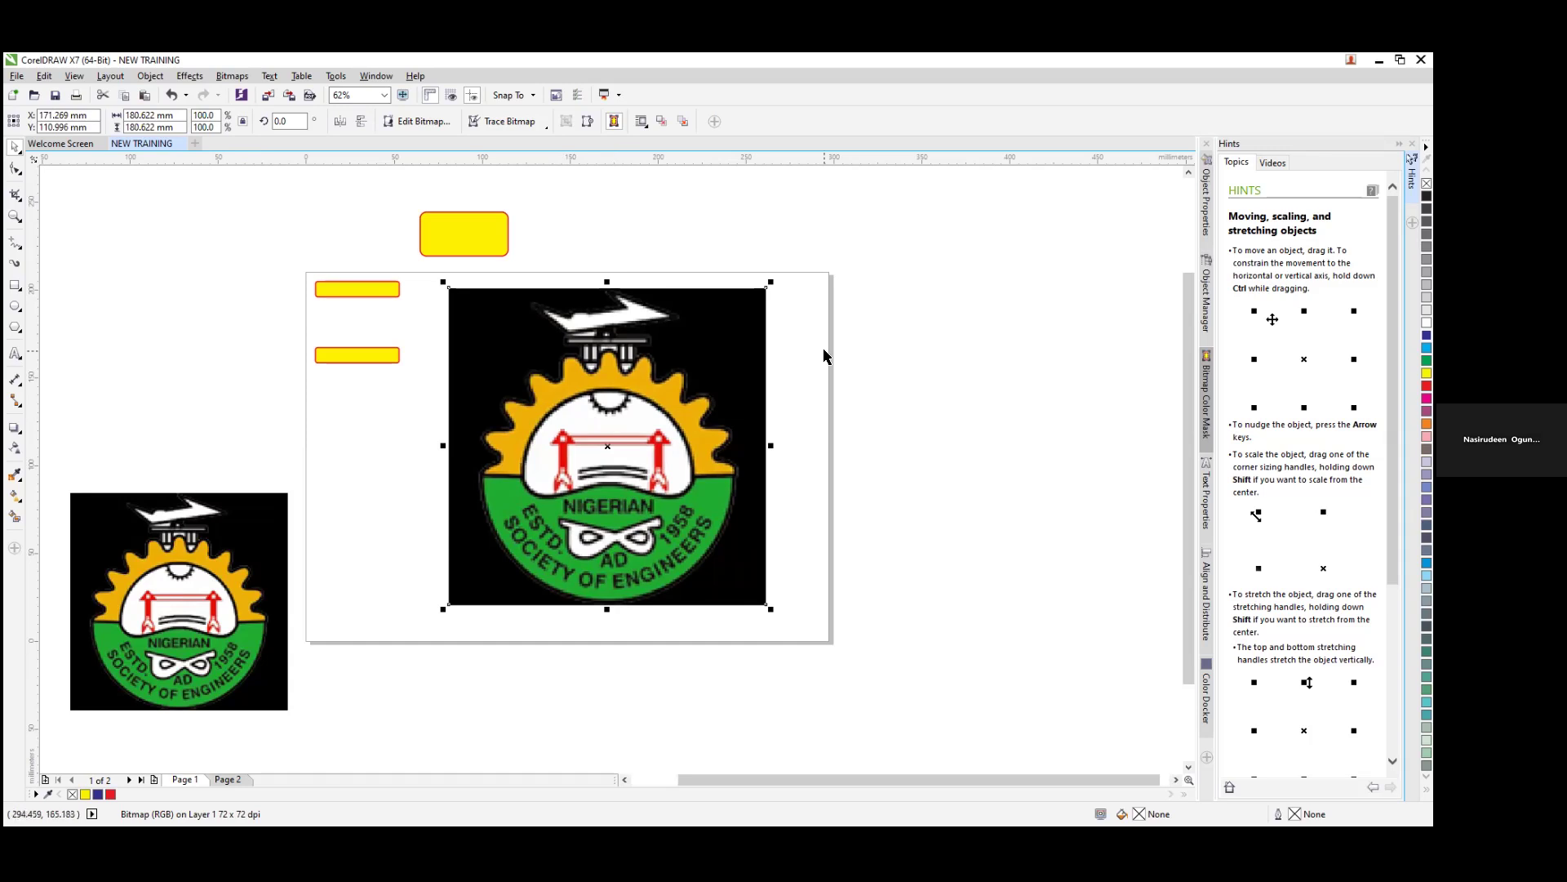
pyautogui.click(231, 76)
pyautogui.click(249, 98)
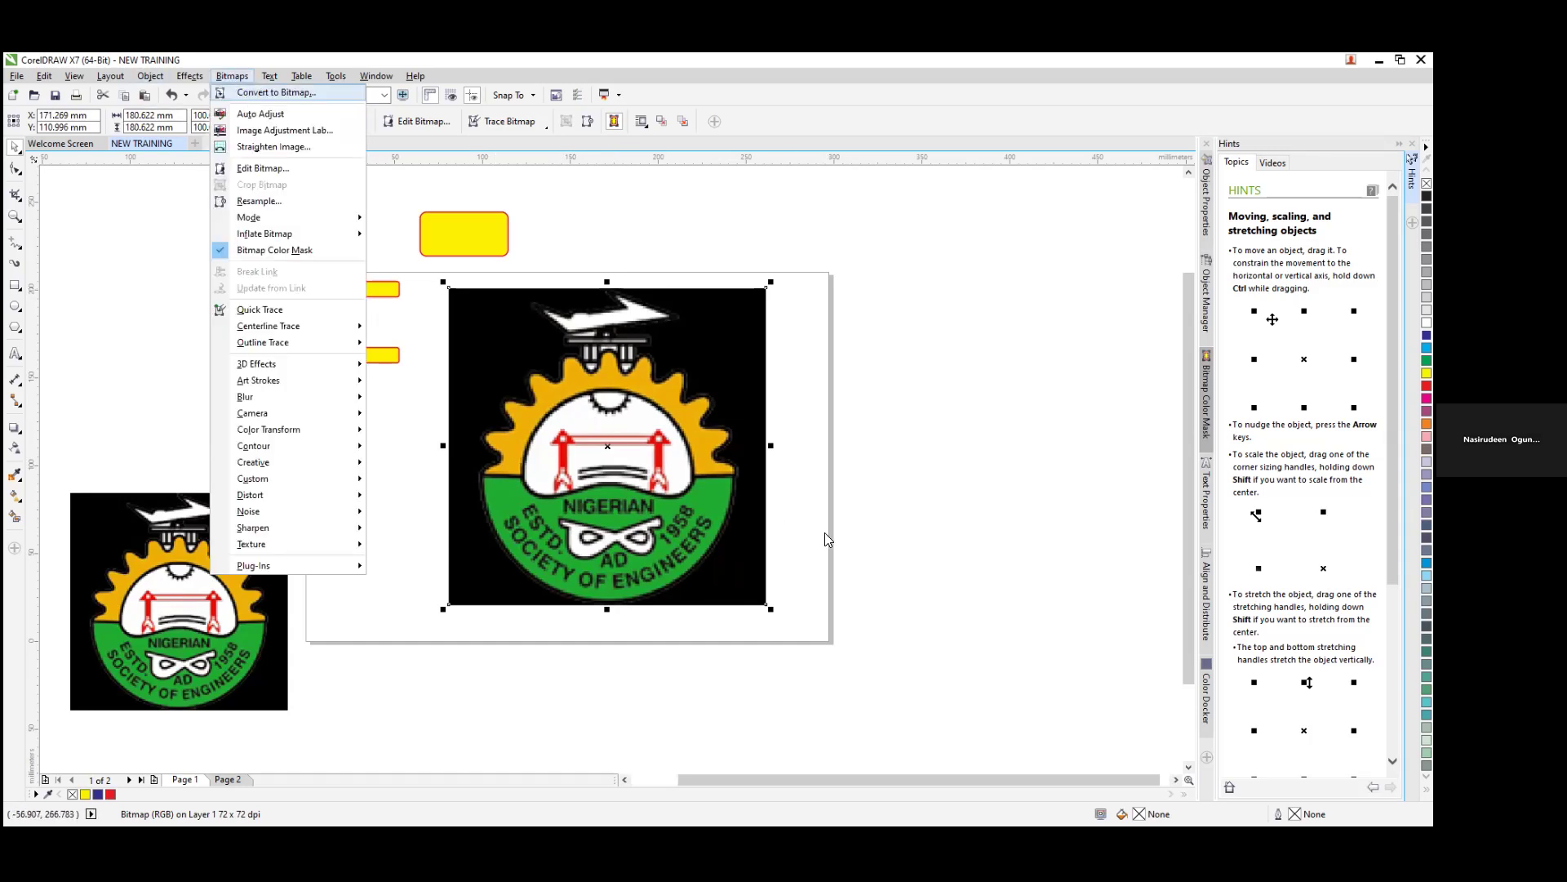
pyautogui.click(672, 523)
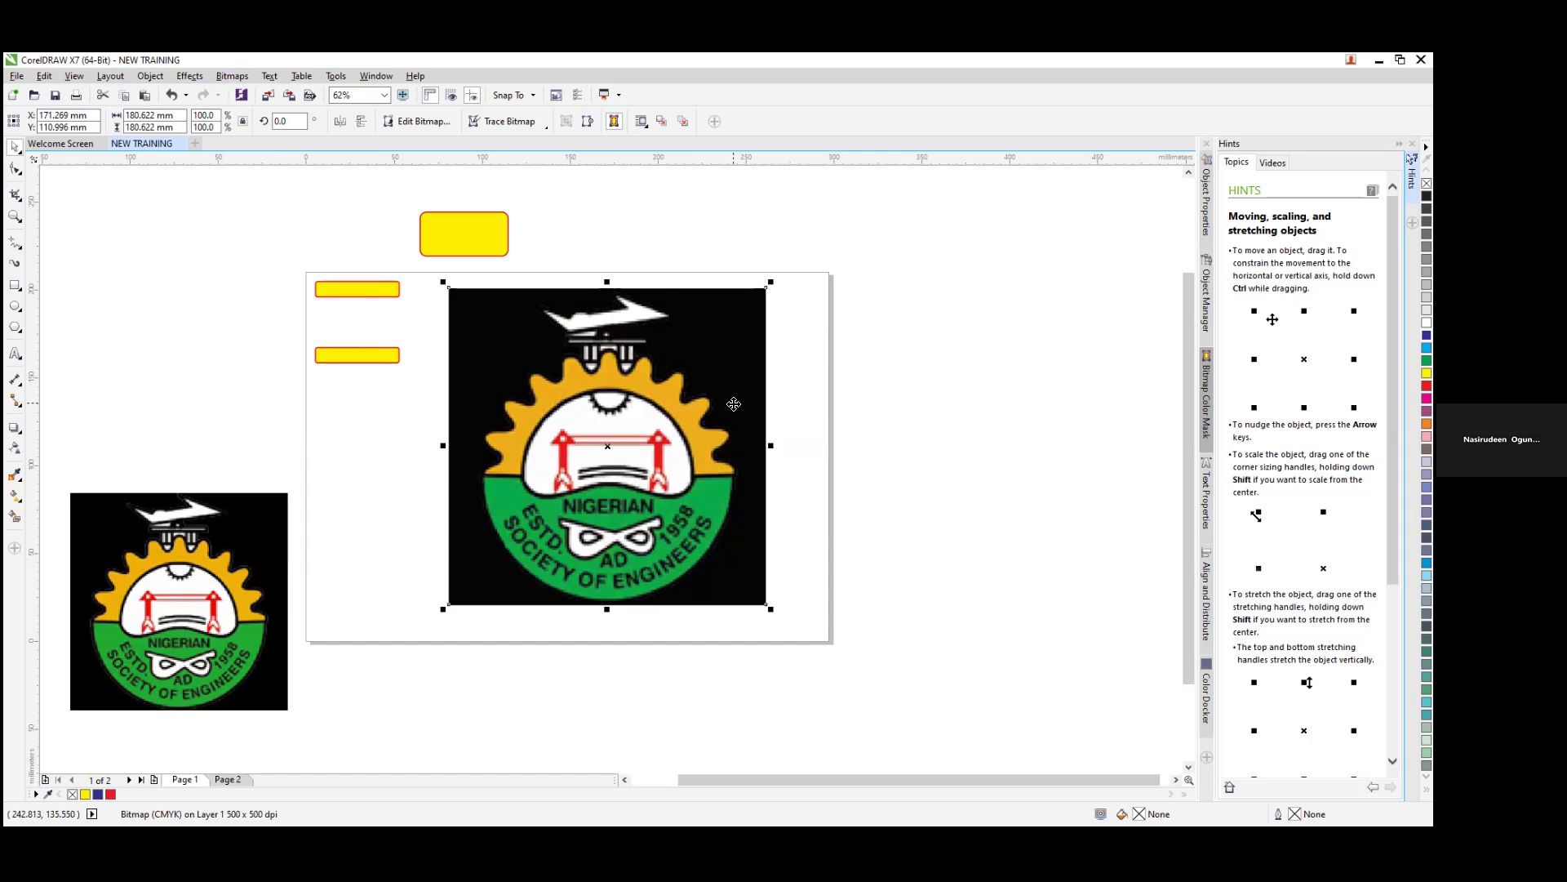
# Step: Place the RGB logo copy directly left of the converted logo and enlarge it to about 191 mm square for comparison
pyautogui.moveTo(167, 602); pyautogui.dragTo(329, 398)
pyautogui.moveTo(220, 508); pyautogui.dragTo(99, 663)
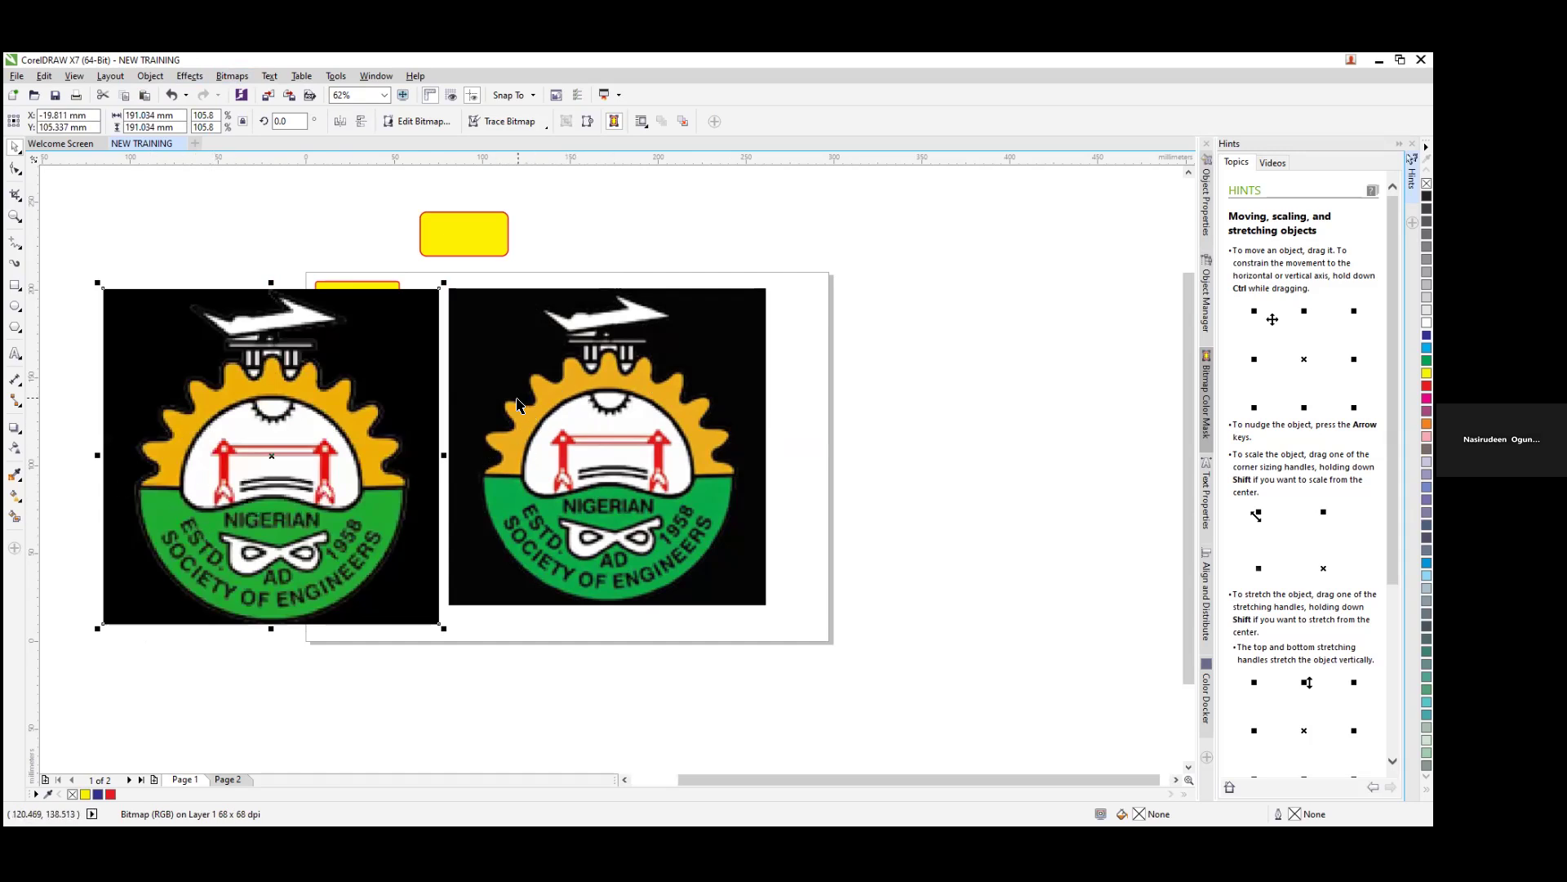
# Step: Shrink the RGB logo copy well below its enlarged size, move it beyond the page's lower-left corner and select the converted logo
pyautogui.click(349, 308)
pyautogui.click(425, 291)
pyautogui.moveTo(444, 284); pyautogui.dragTo(233, 493)
pyautogui.moveTo(179, 582); pyautogui.dragTo(99, 711)
pyautogui.click(573, 433)
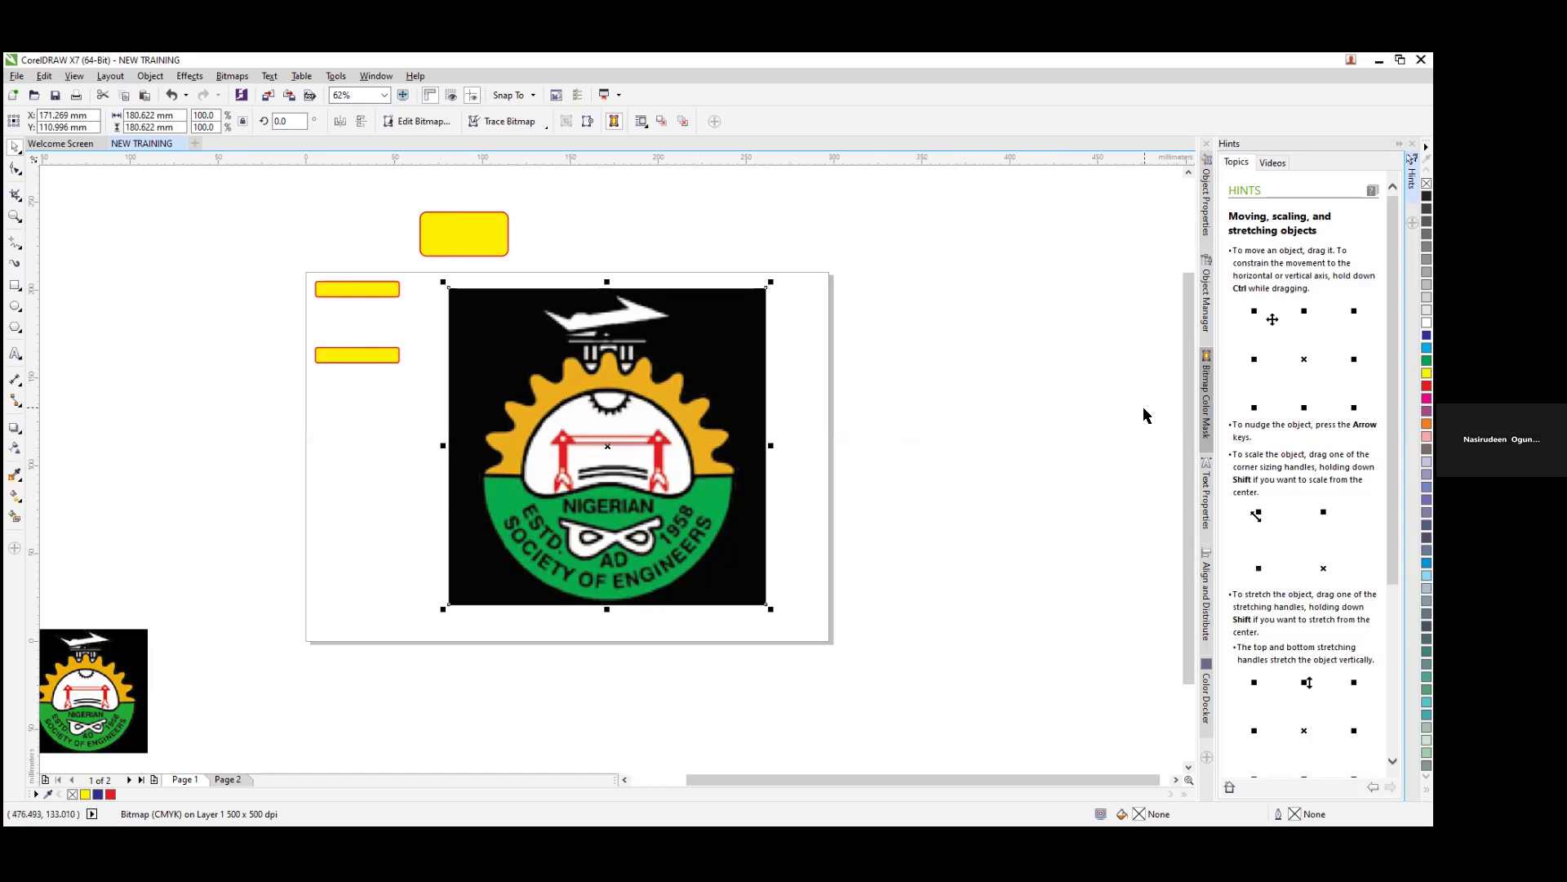
# Step: Hide the CMYK logo's black background with a Bitmap Color Mask that samples the black at tolerance 0
pyautogui.click(1209, 408)
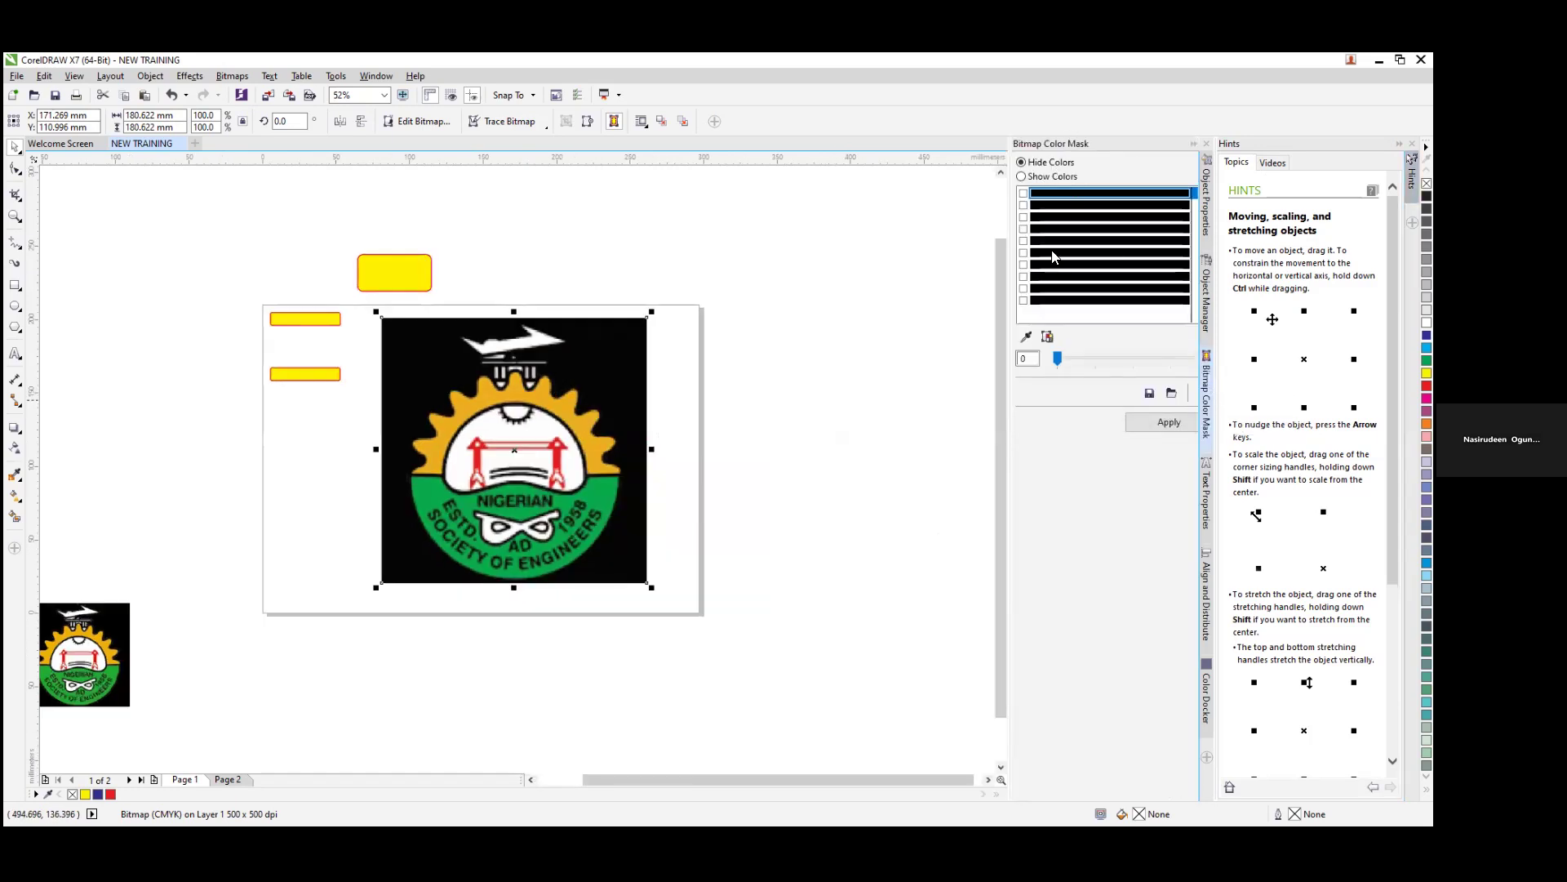
pyautogui.click(232, 76)
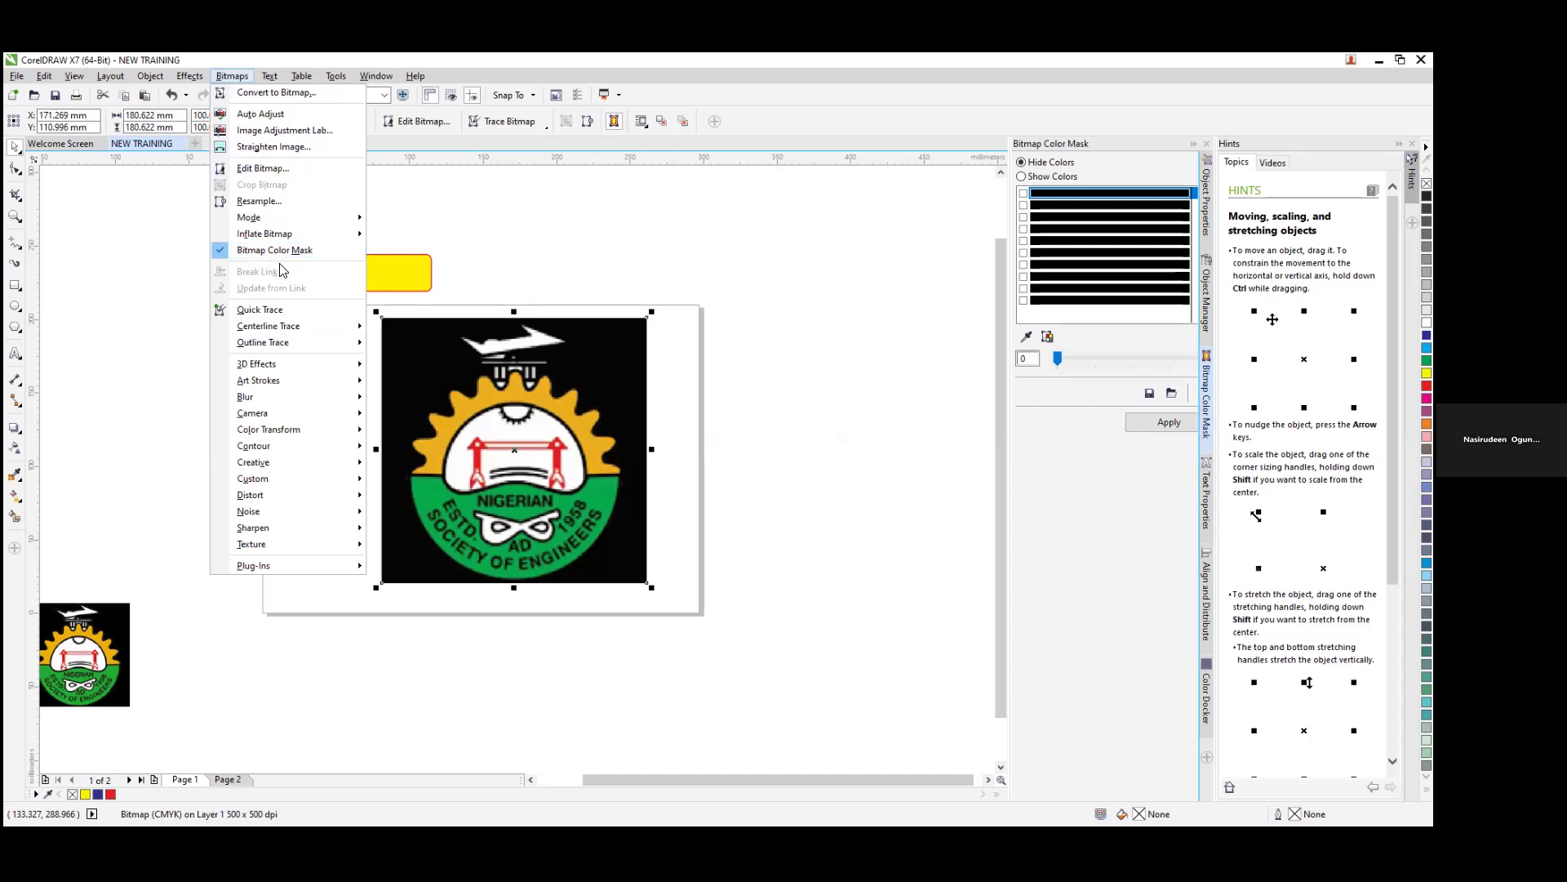
pyautogui.click(753, 386)
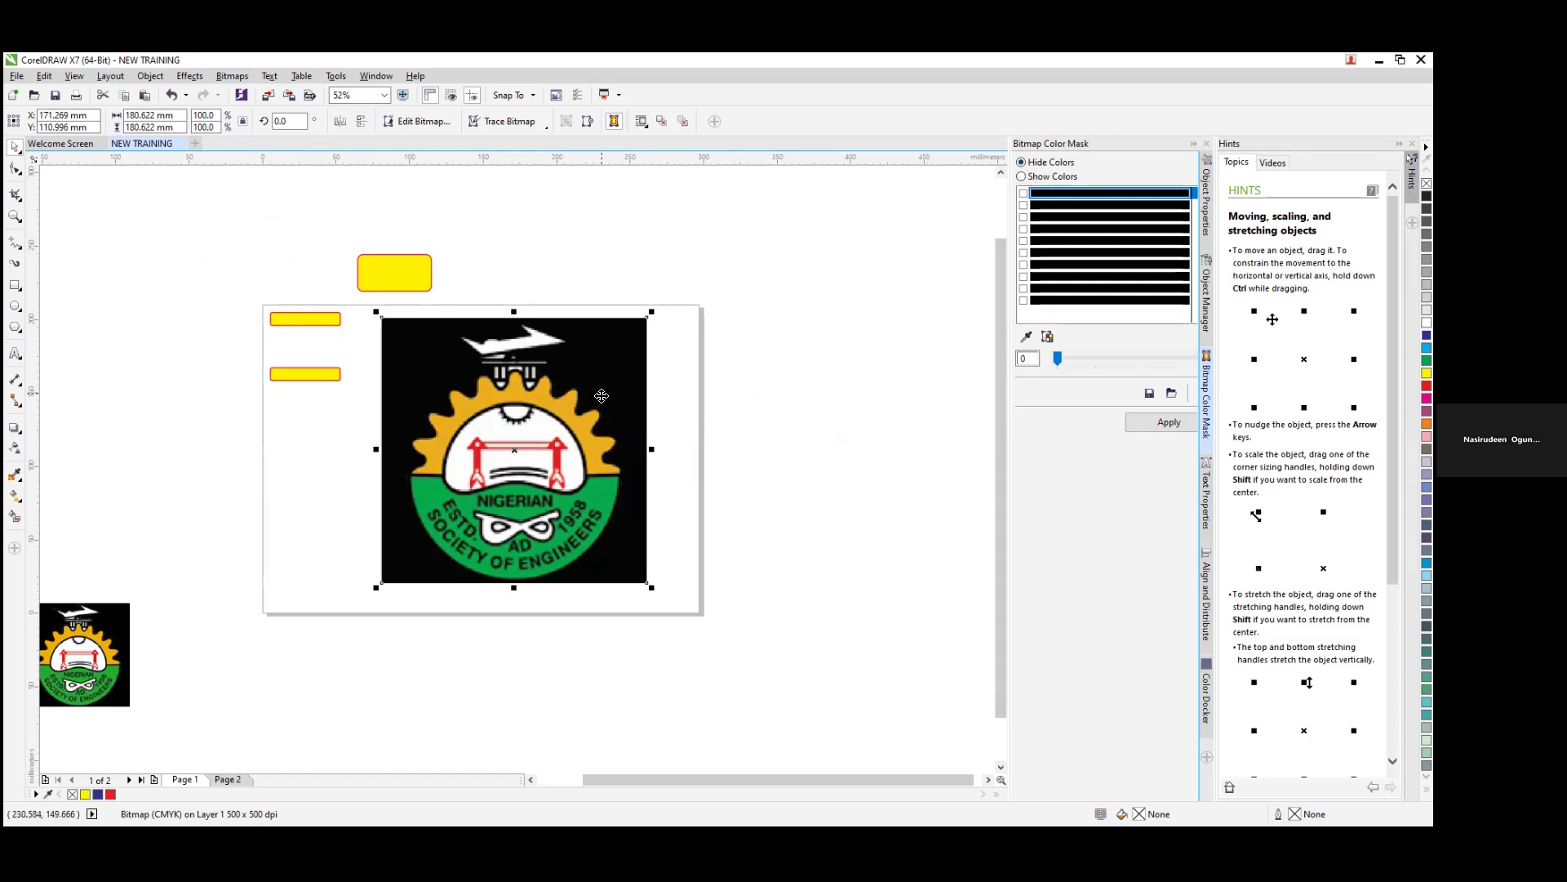
pyautogui.click(1027, 337)
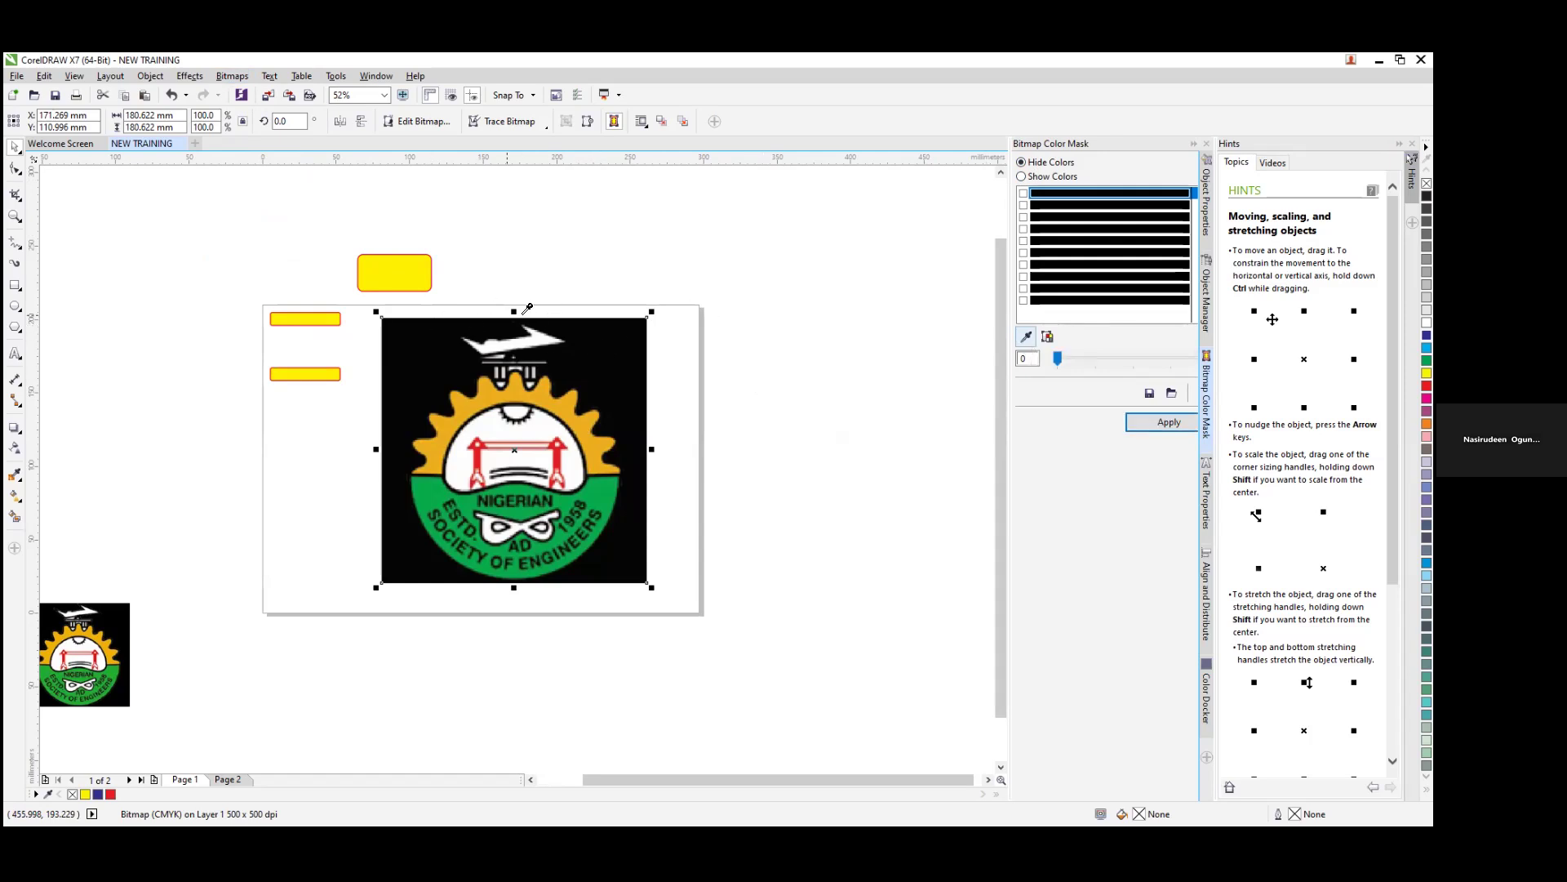
pyautogui.click(602, 355)
pyautogui.moveTo(1066, 361); pyautogui.dragTo(1036, 361)
pyautogui.click(1165, 428)
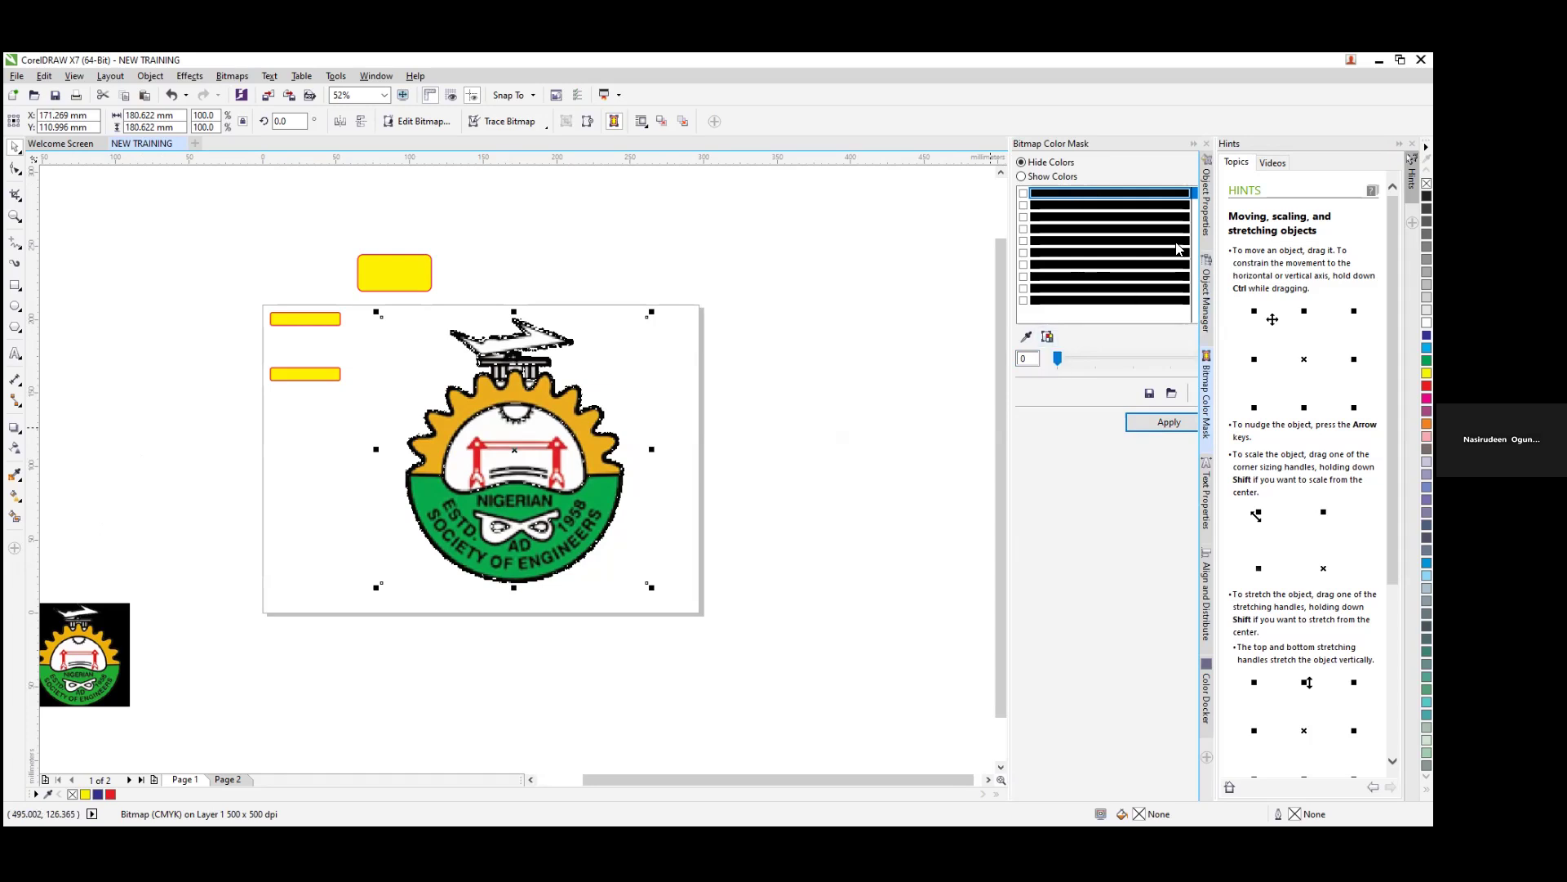
# Step: Try color mask tolerances of 50, 0 and 95 on the logo's hidden black
pyautogui.moveTo(1063, 362); pyautogui.dragTo(1070, 365)
pyautogui.moveTo(1132, 364); pyautogui.dragTo(1127, 364)
pyautogui.click(1163, 433)
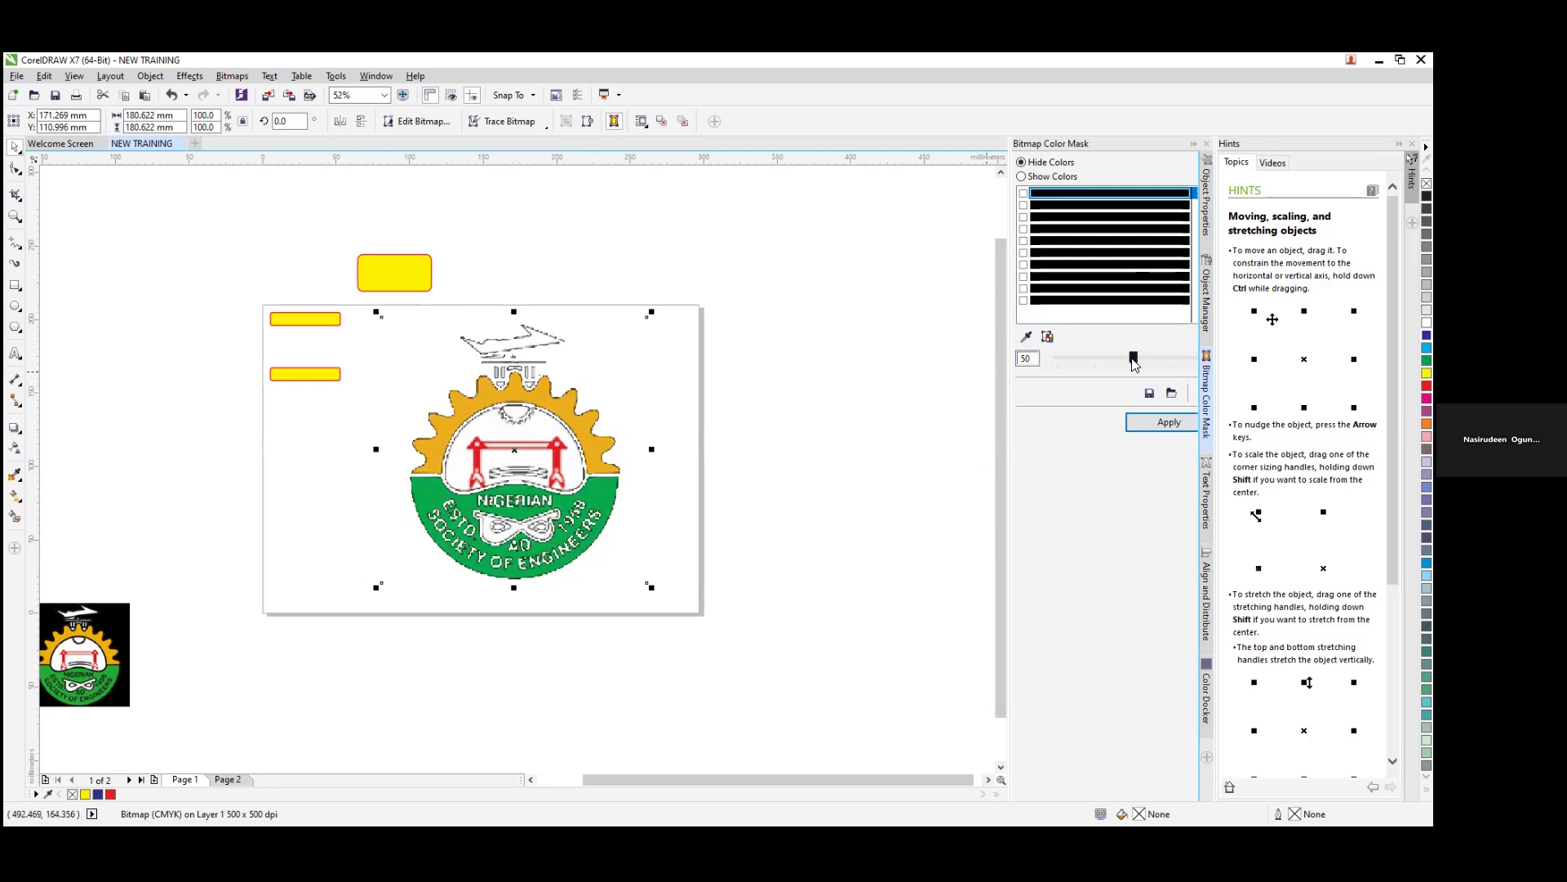
pyautogui.click(1086, 357)
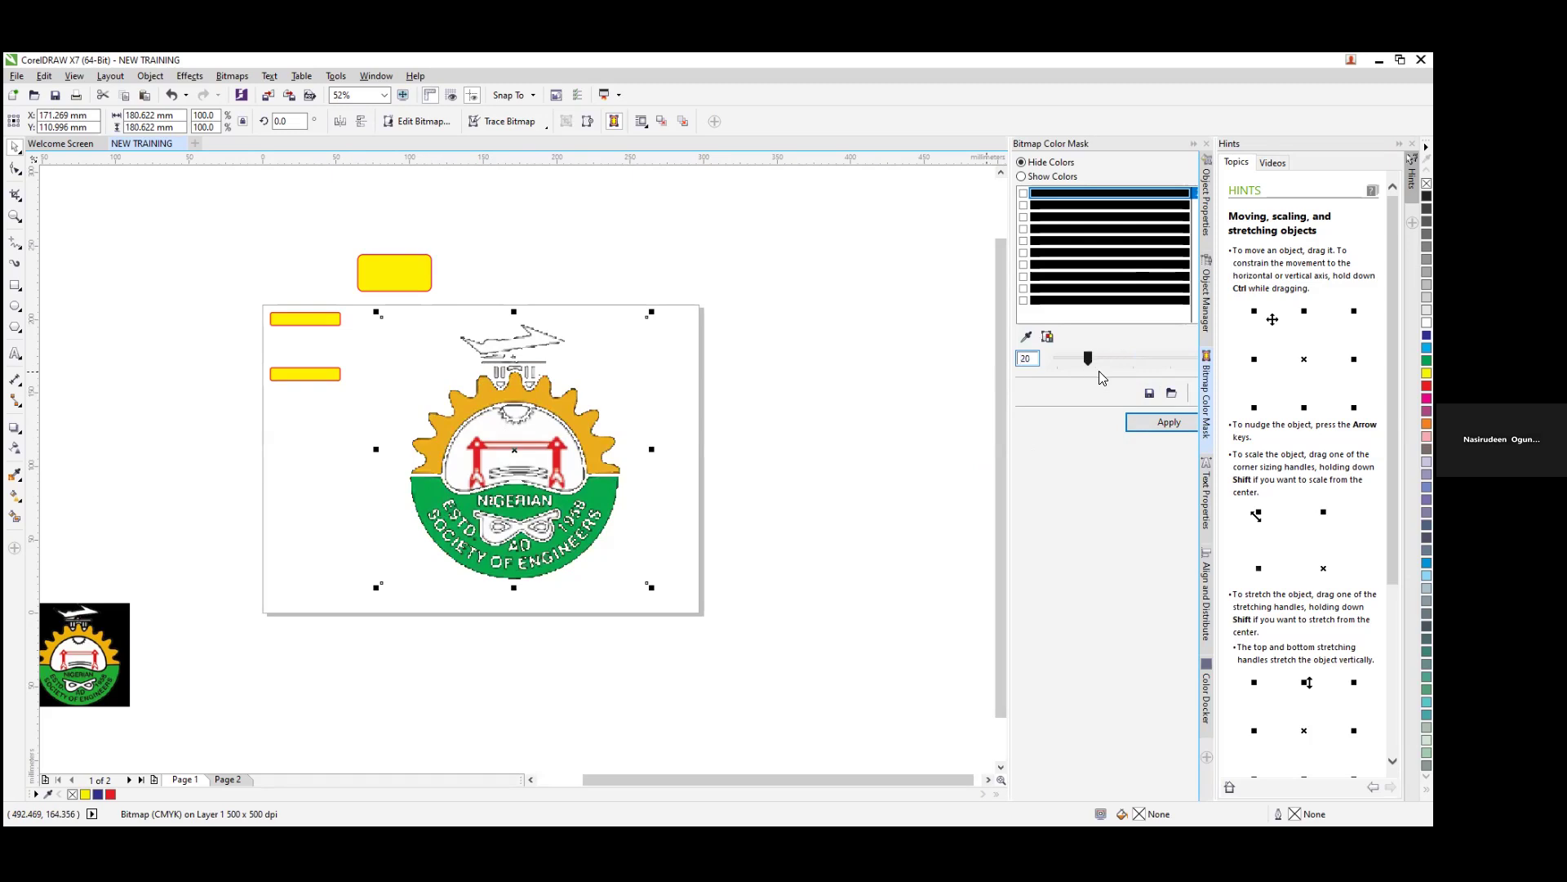
pyautogui.moveTo(1088, 358); pyautogui.dragTo(1049, 358)
pyautogui.click(1151, 422)
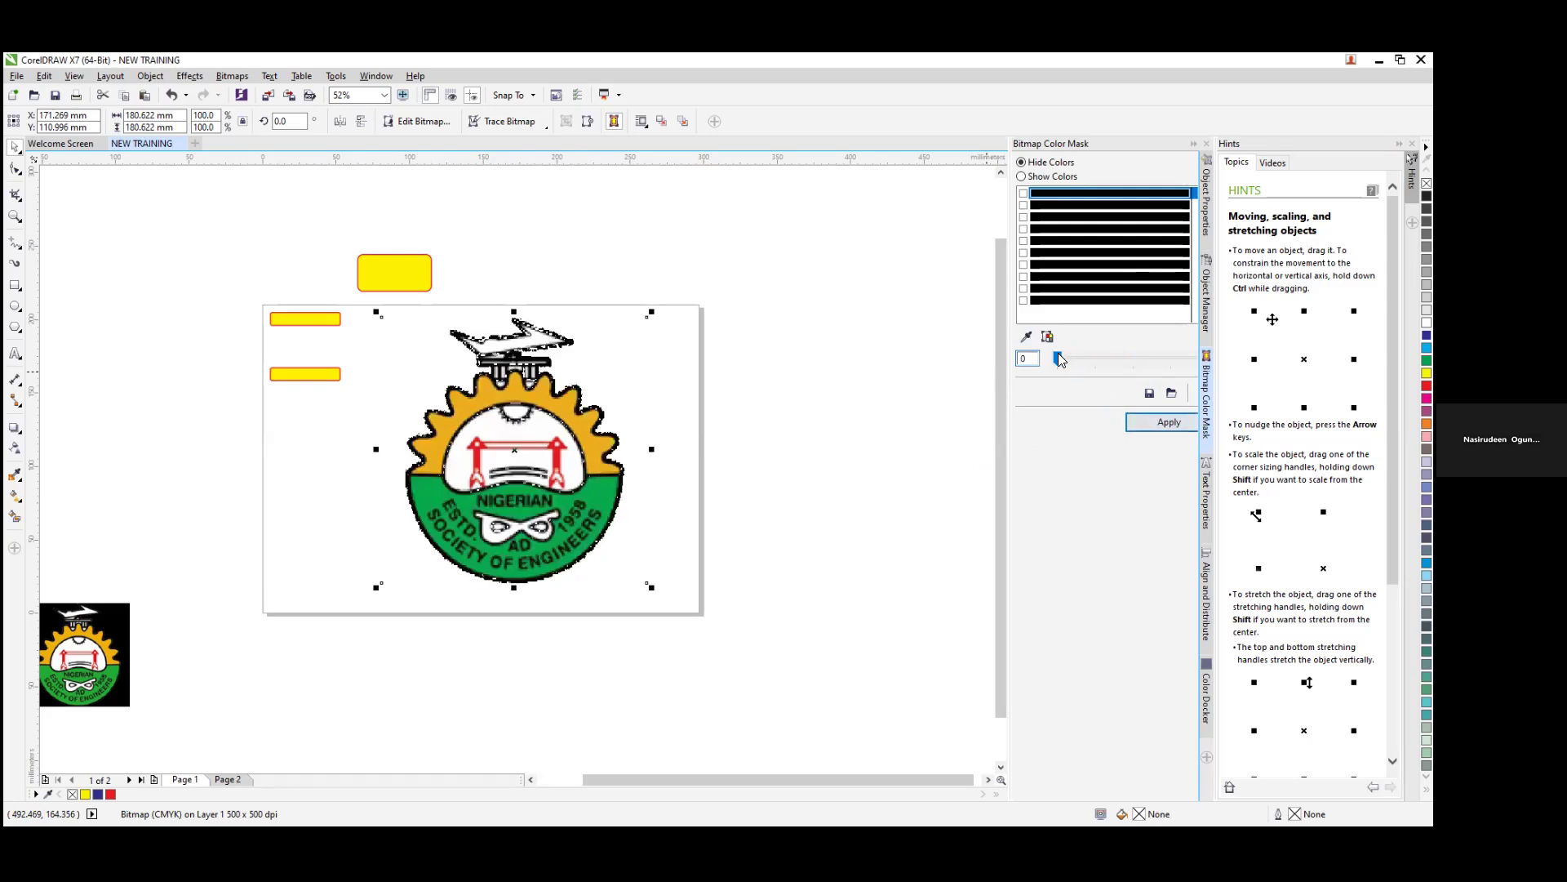
pyautogui.moveTo(1058, 358); pyautogui.dragTo(1204, 377)
pyautogui.click(1163, 425)
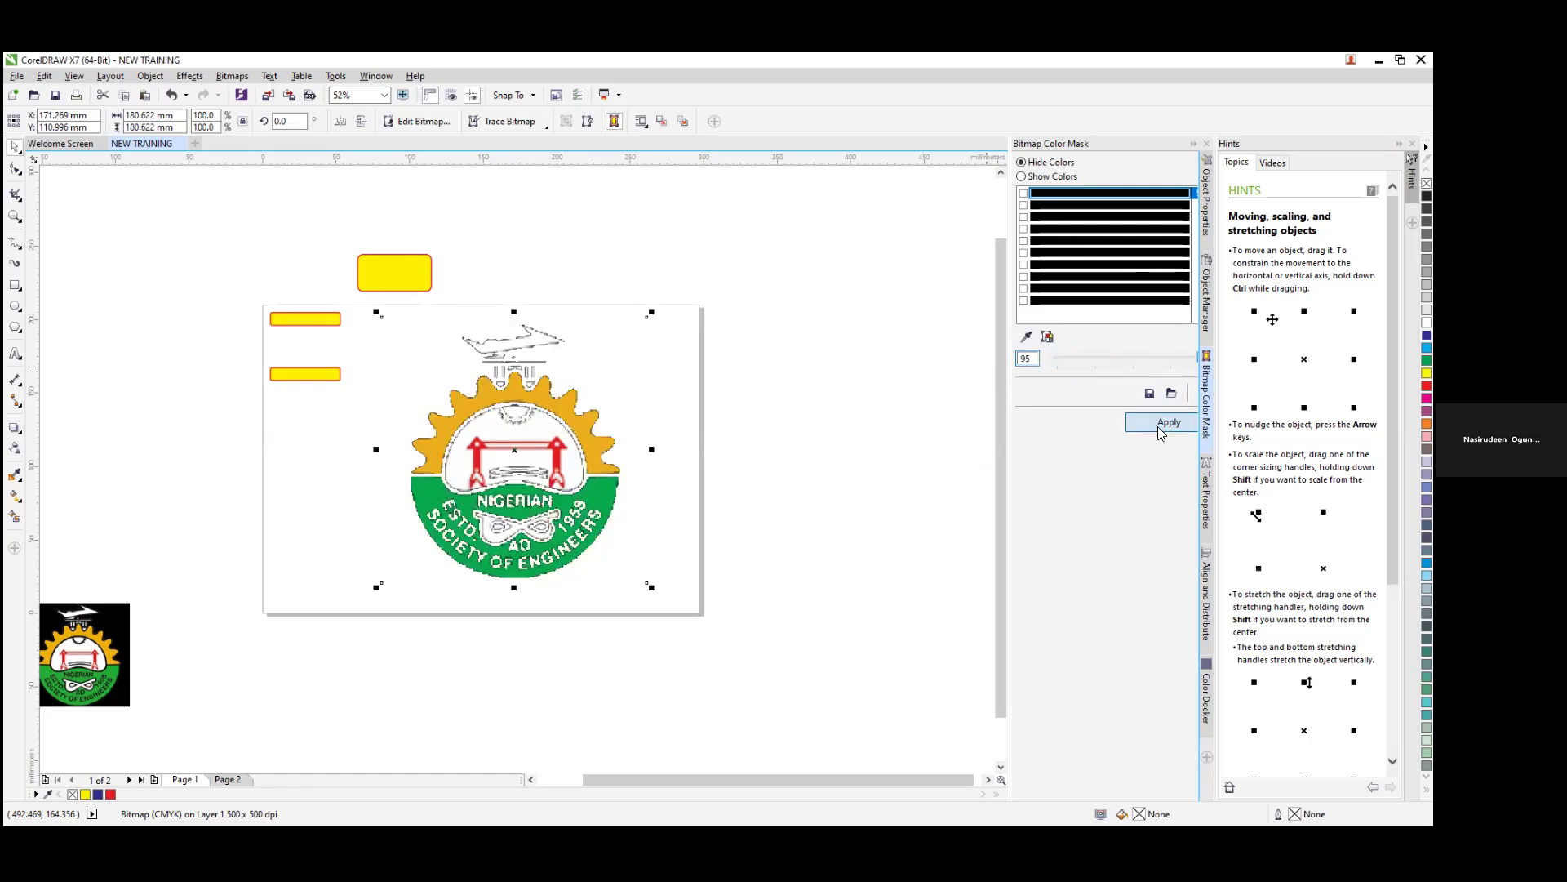
# Step: Set the logo's color mask tolerance to 12 and apply it
pyautogui.click(526, 472)
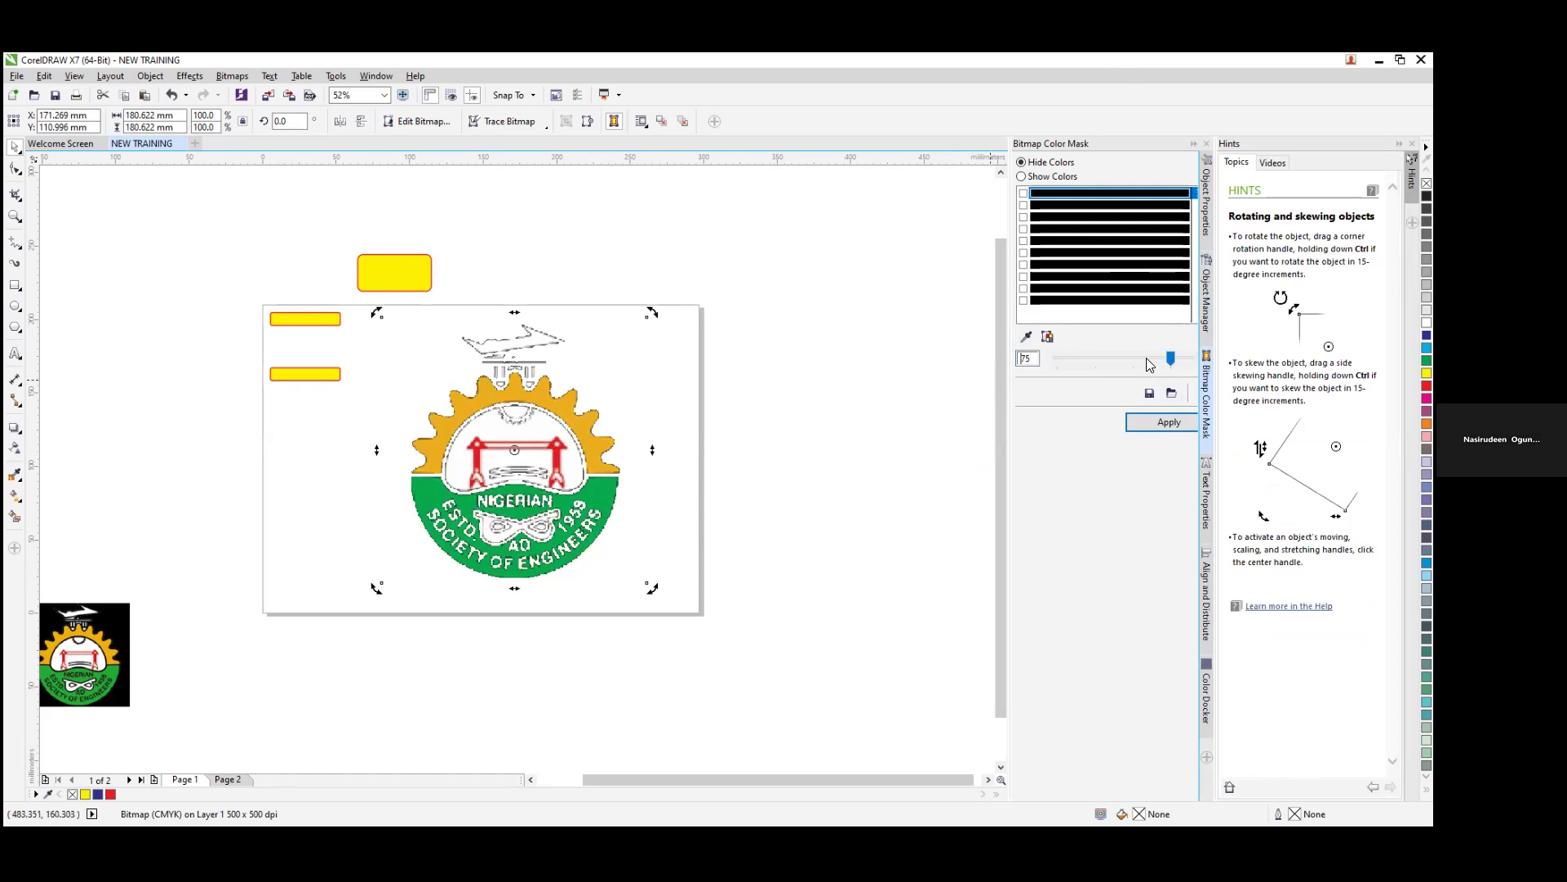
pyautogui.click(1162, 426)
pyautogui.scroll(-1, 1158, 359)
pyautogui.moveTo(1161, 362); pyautogui.dragTo(1076, 359)
pyautogui.click(1160, 421)
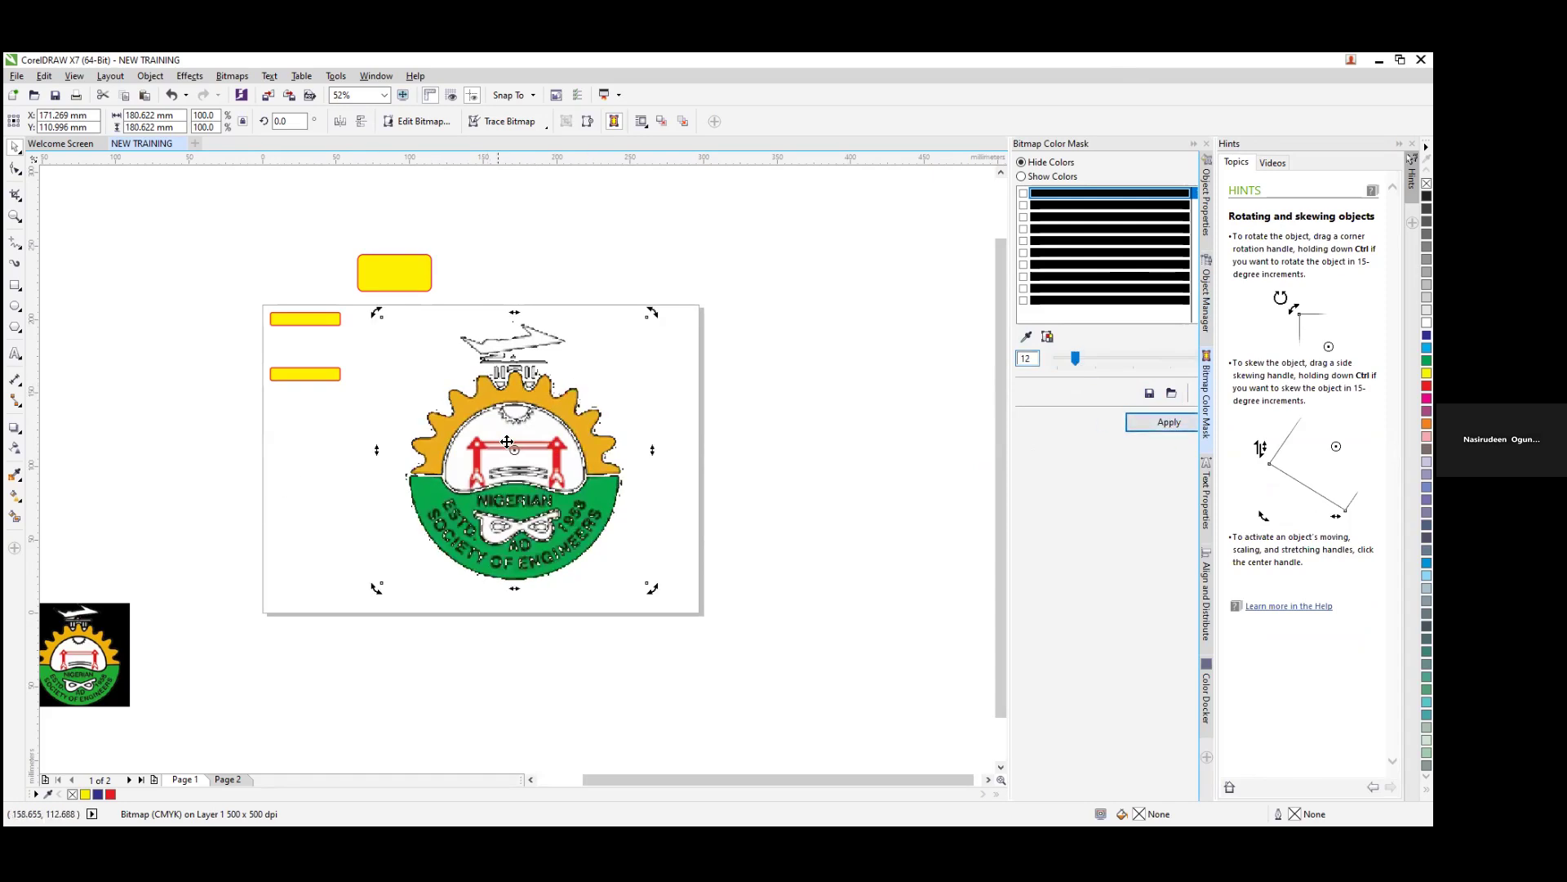
# Step: Scale the masked logo down to about 78.6 mm square and move it outside the page to about X 346.6 mm, Y 181.6 mm
pyautogui.click(492, 395)
pyautogui.moveTo(381, 317); pyautogui.dragTo(469, 395)
pyautogui.moveTo(553, 458); pyautogui.dragTo(584, 359)
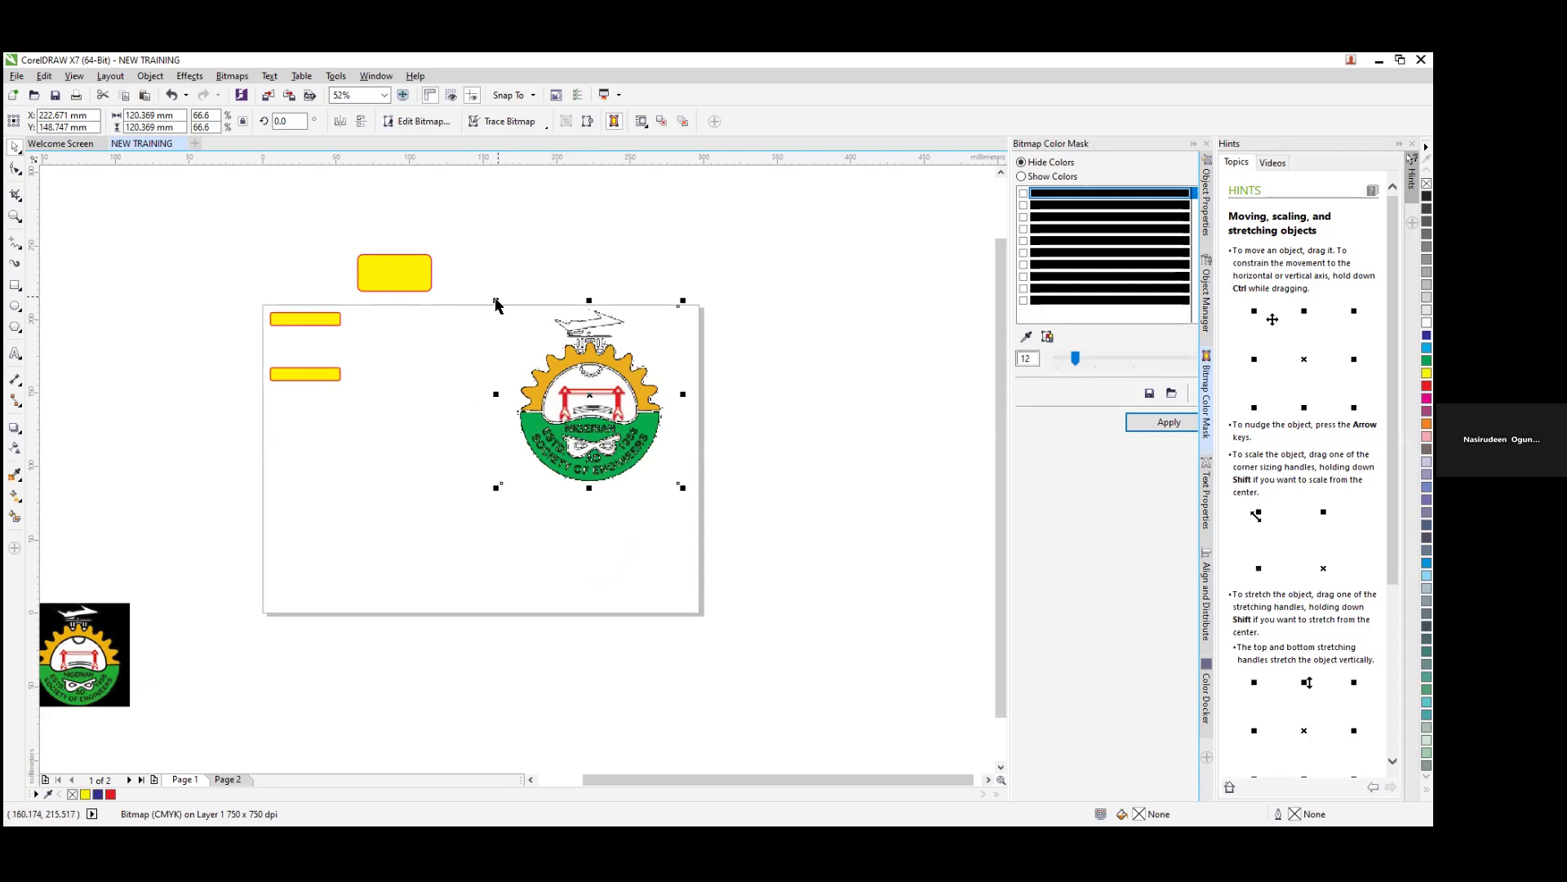
pyautogui.moveTo(496, 301); pyautogui.dragTo(572, 366)
pyautogui.click(364, 494)
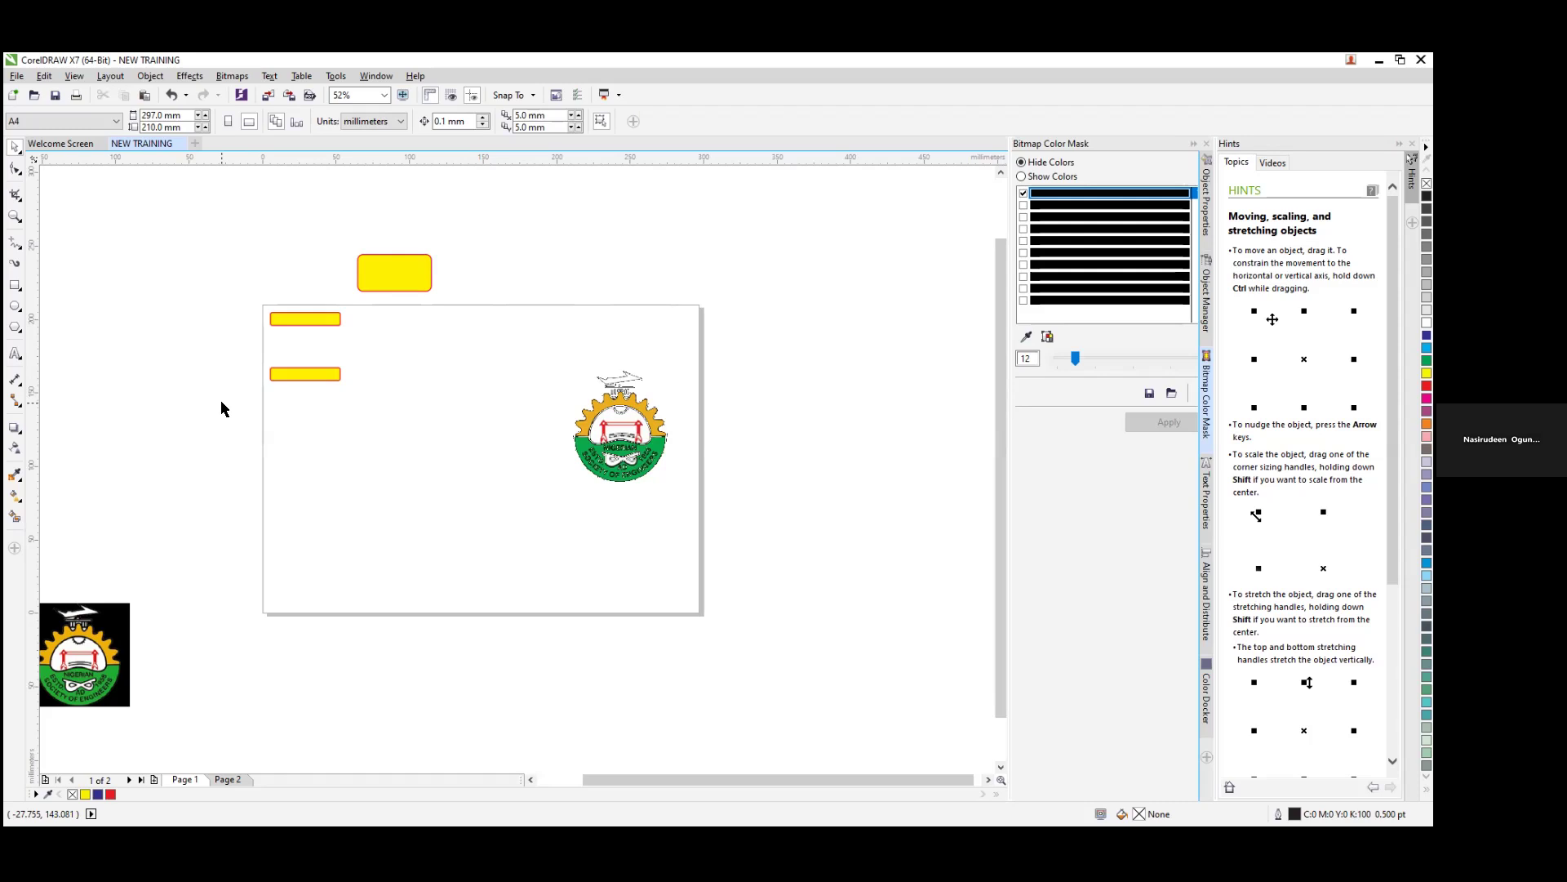
pyautogui.click(628, 469)
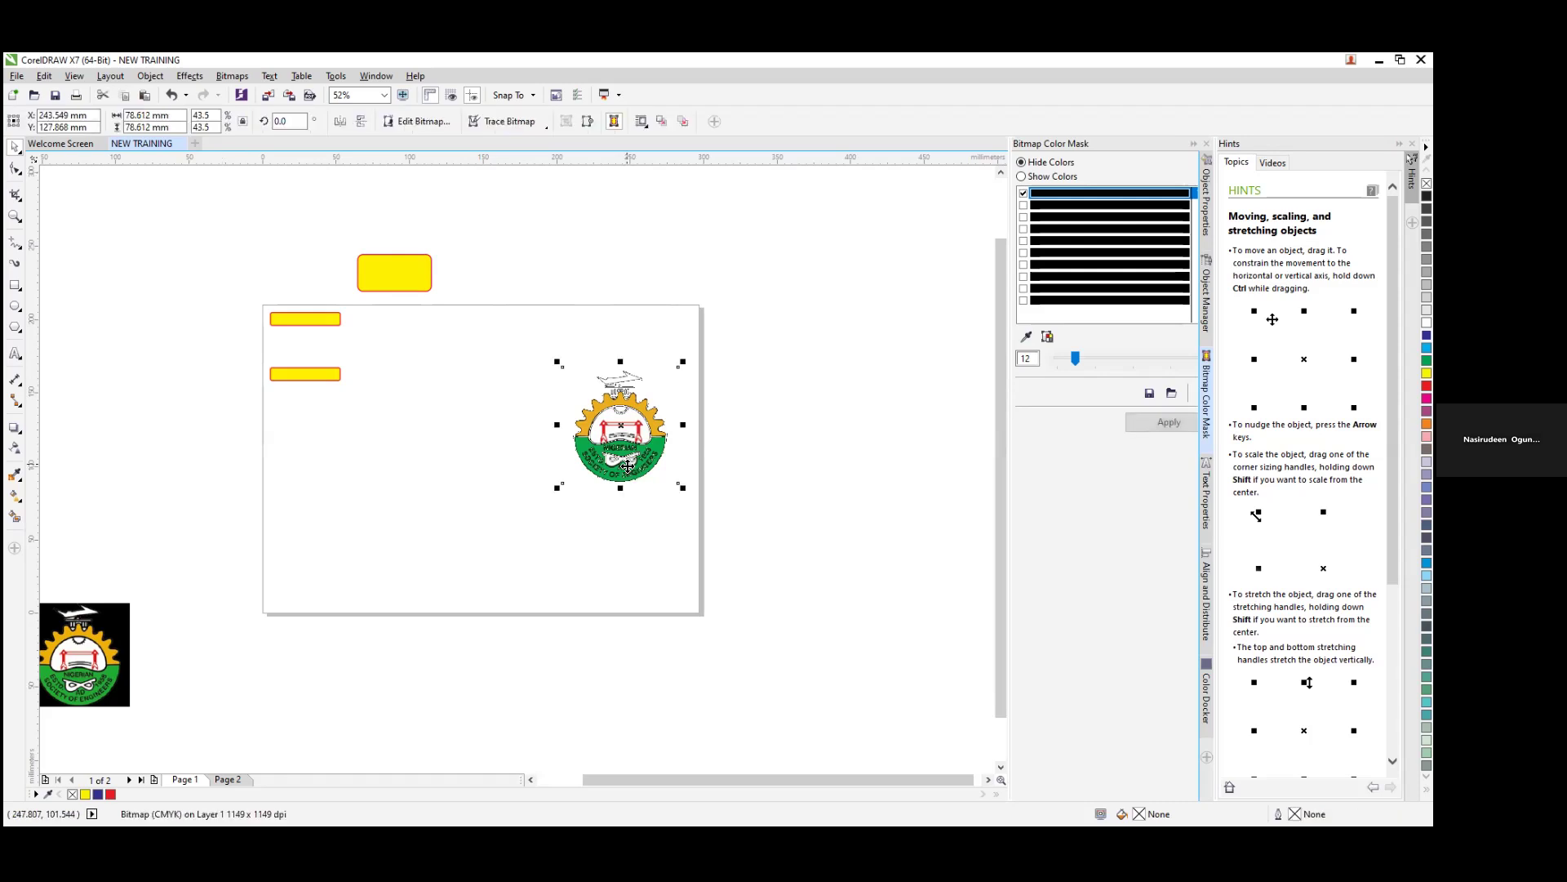
pyautogui.moveTo(620, 429); pyautogui.dragTo(778, 340)
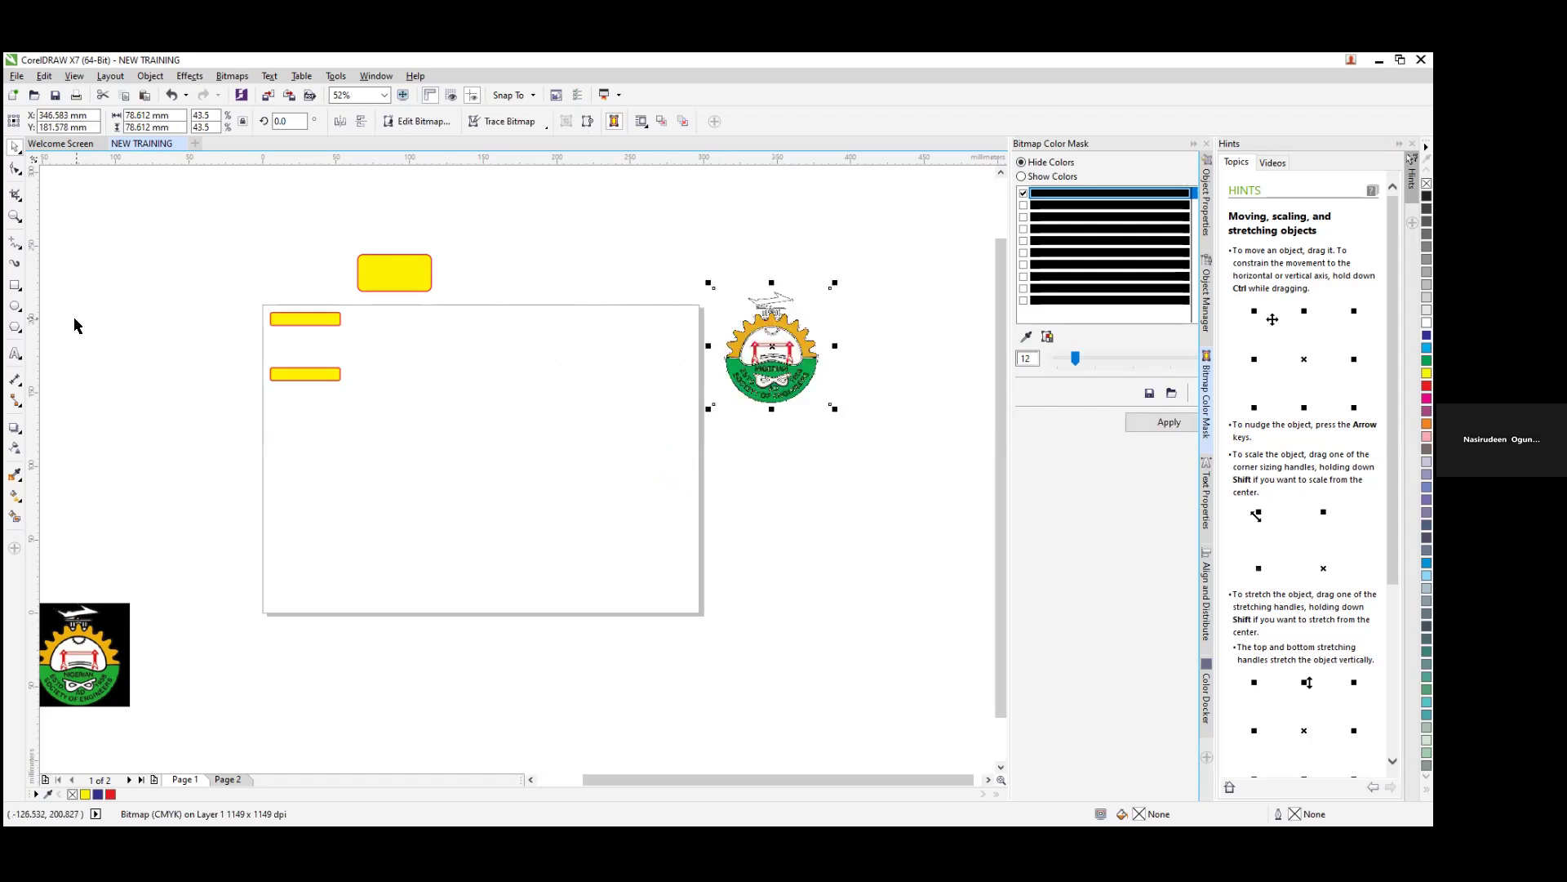
# Step: Move the large yellow rectangle onto the page, to about X 137.9 mm, Y 121.3 mm
pyautogui.click(262, 77)
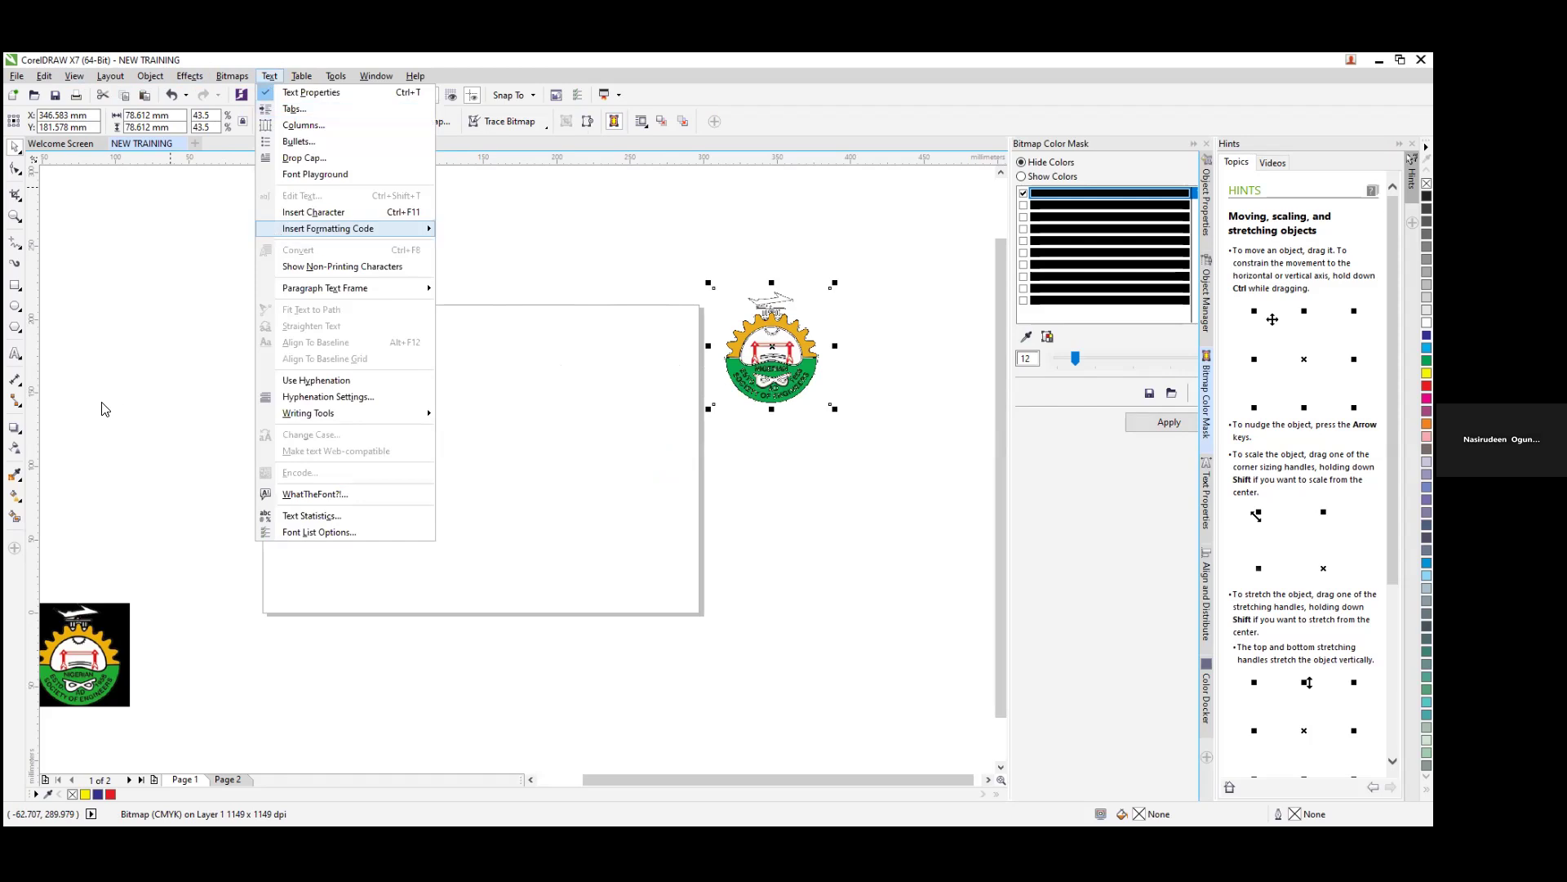
pyautogui.click(145, 377)
pyautogui.moveTo(394, 271); pyautogui.dragTo(465, 434)
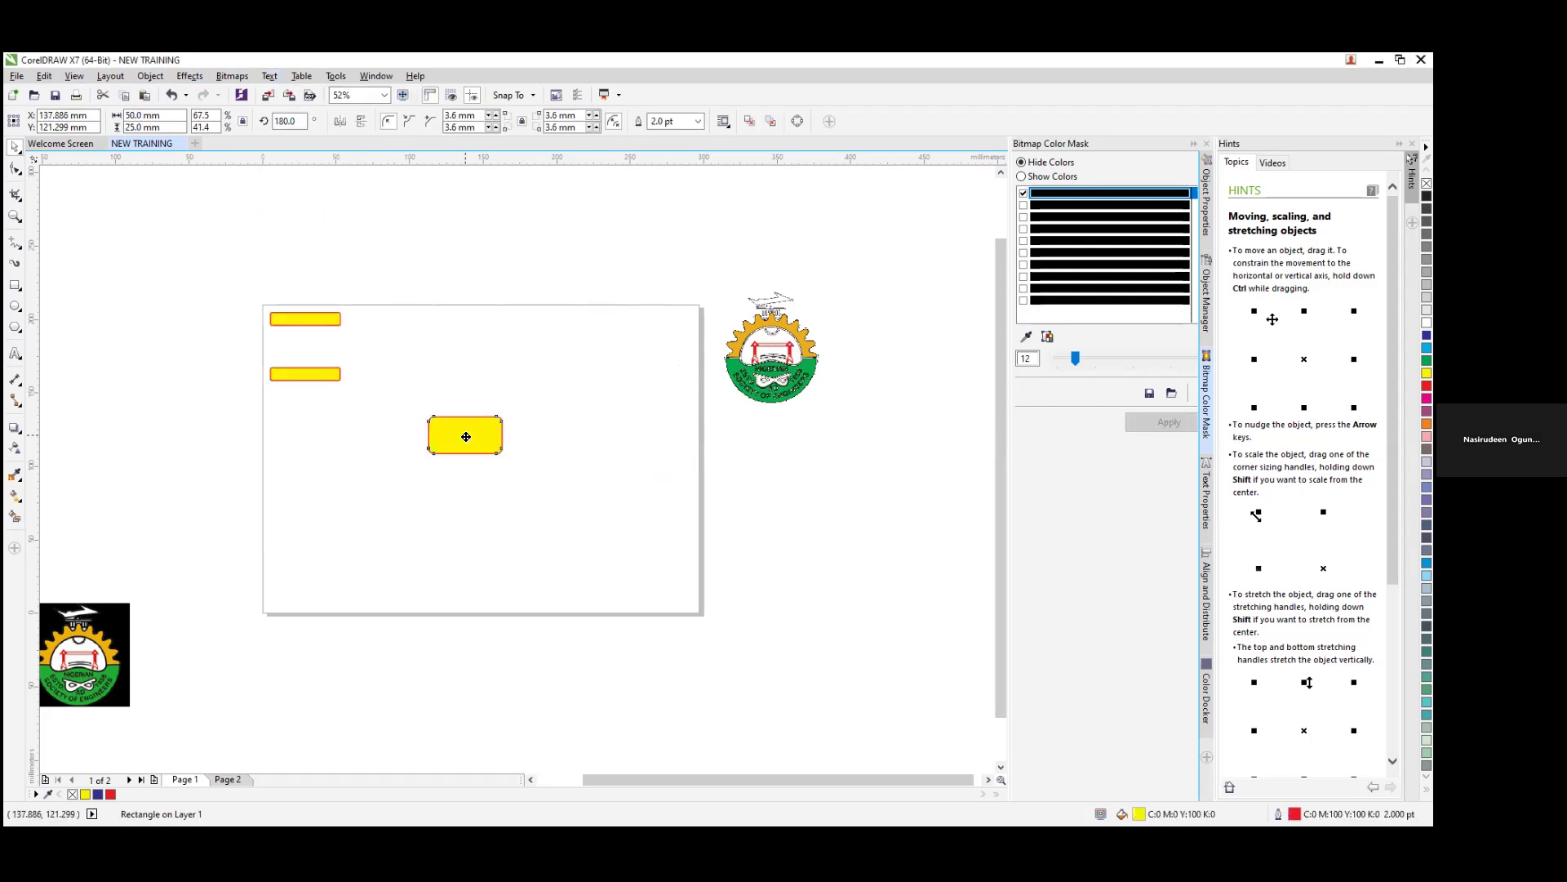
# Step: Add the artistic text "NIGERIA SOCIETY OF ENGINEER" in 24 pt Arial near the top of the page
pyautogui.click(12, 359)
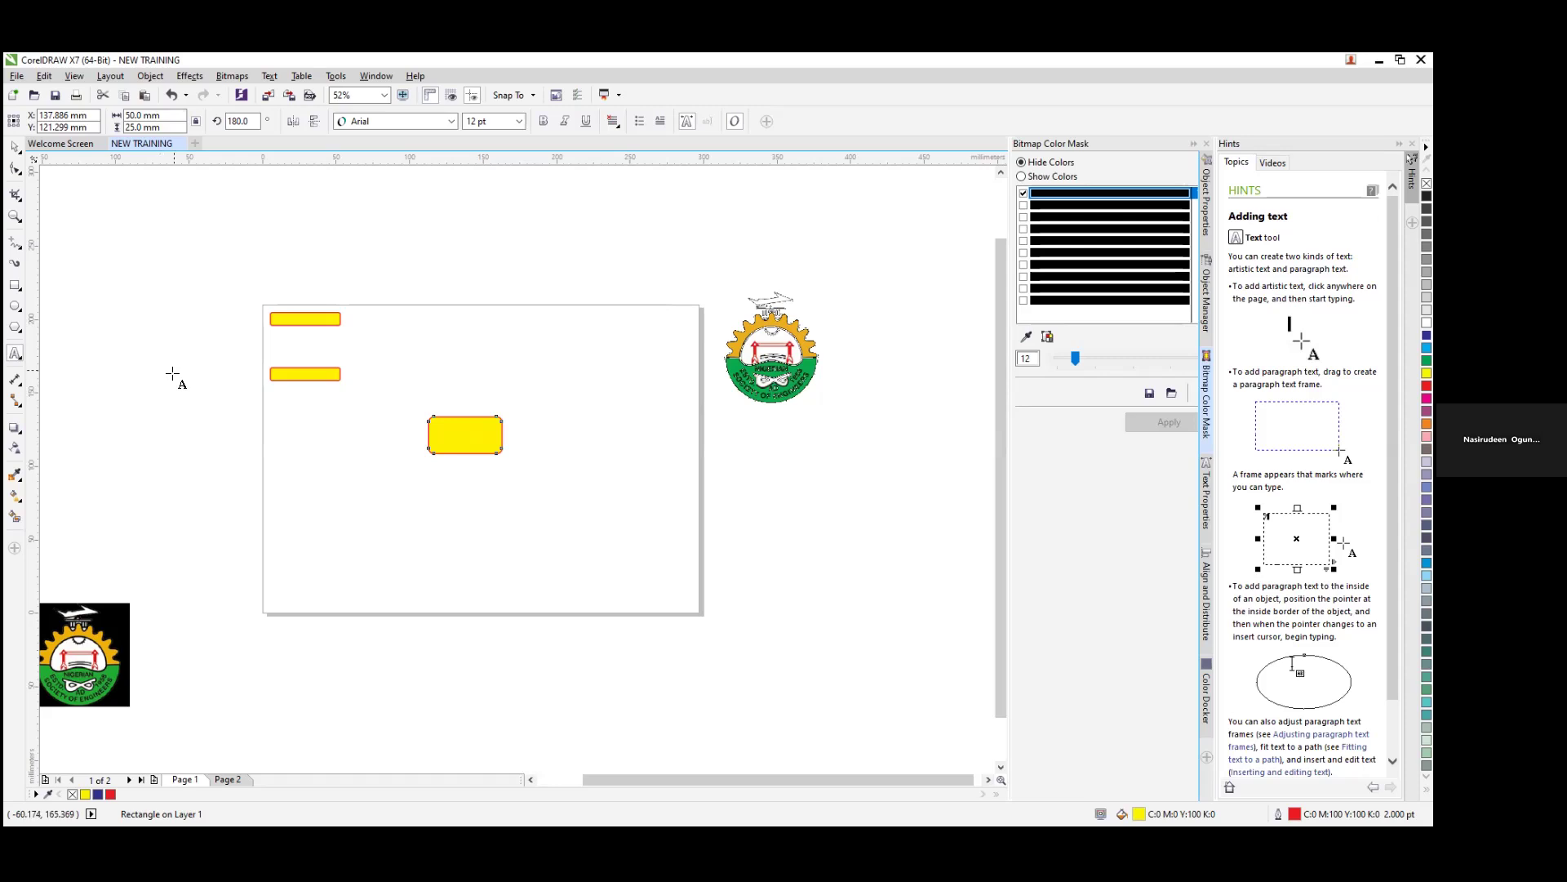
pyautogui.click(394, 337)
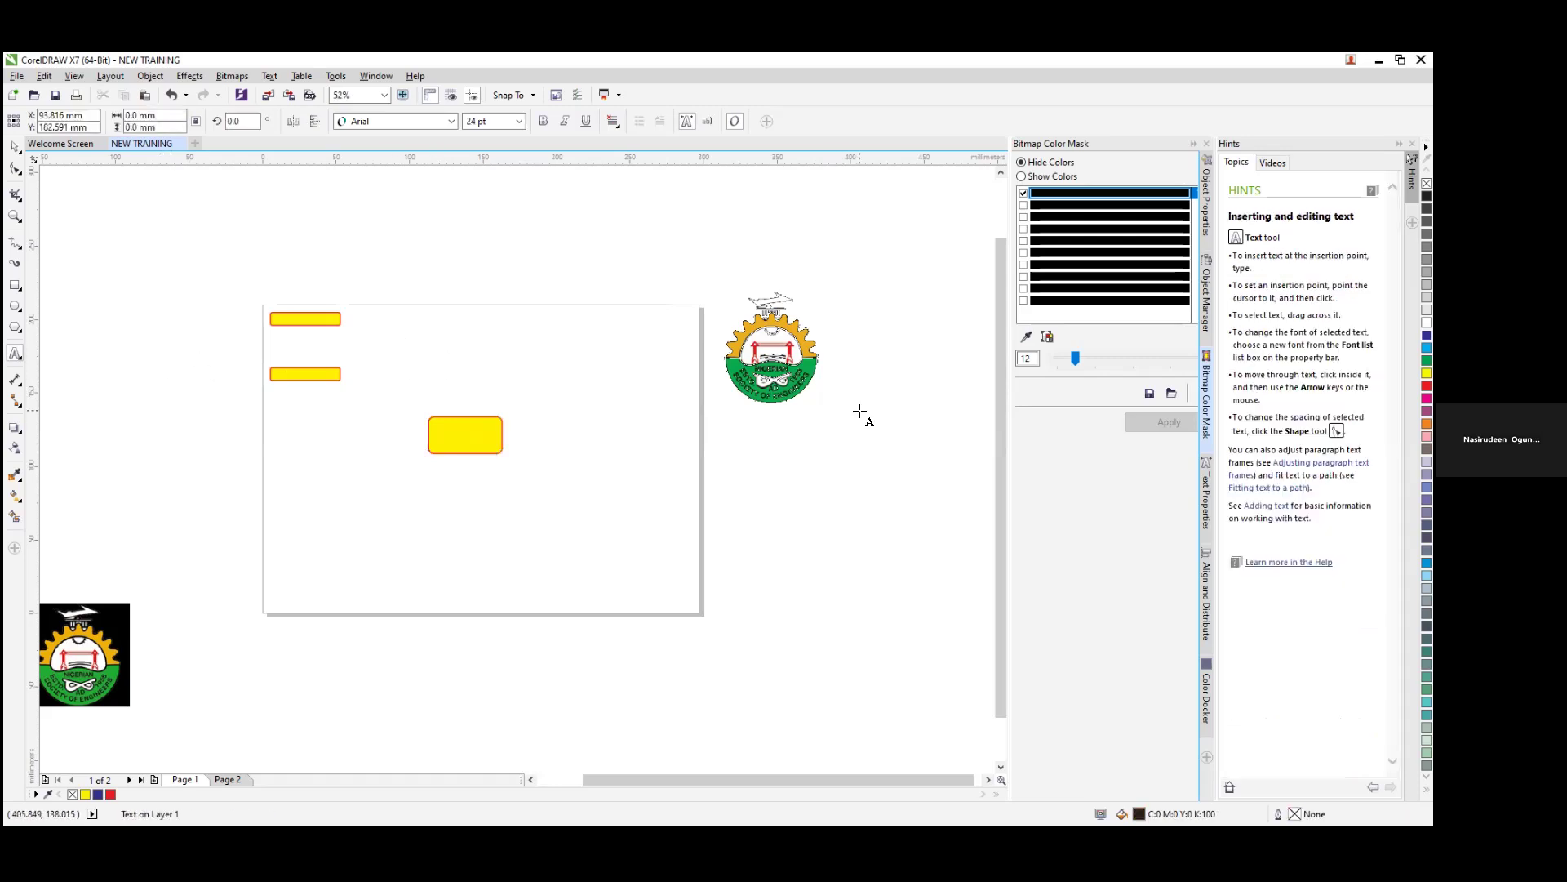
pyautogui.write('NIGERIAM SOCIETY OF ENGINEER')
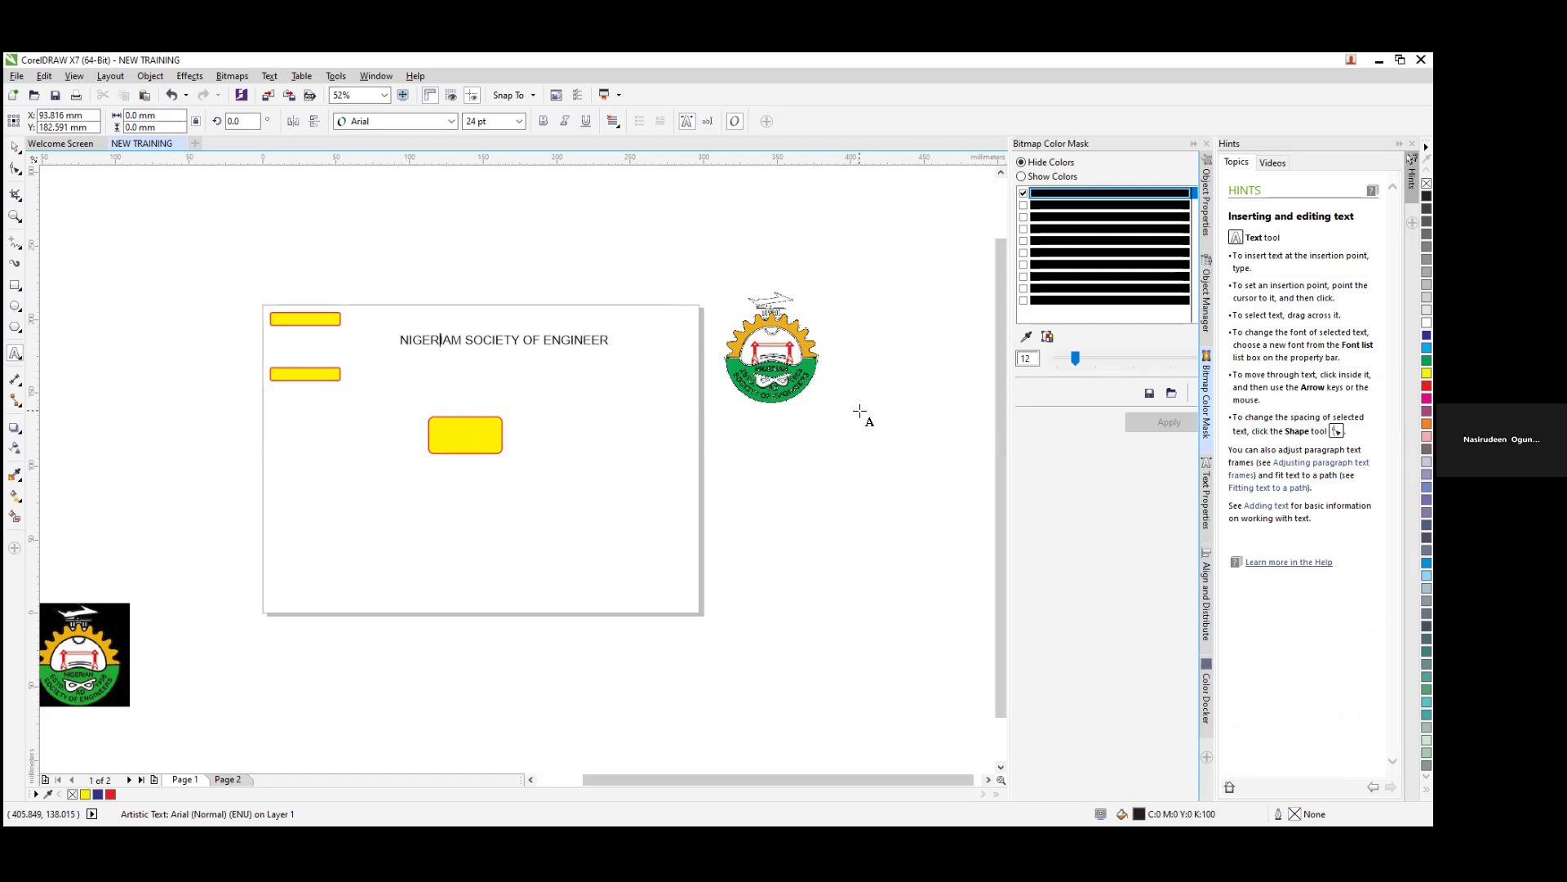
pyautogui.press('BackSpace')
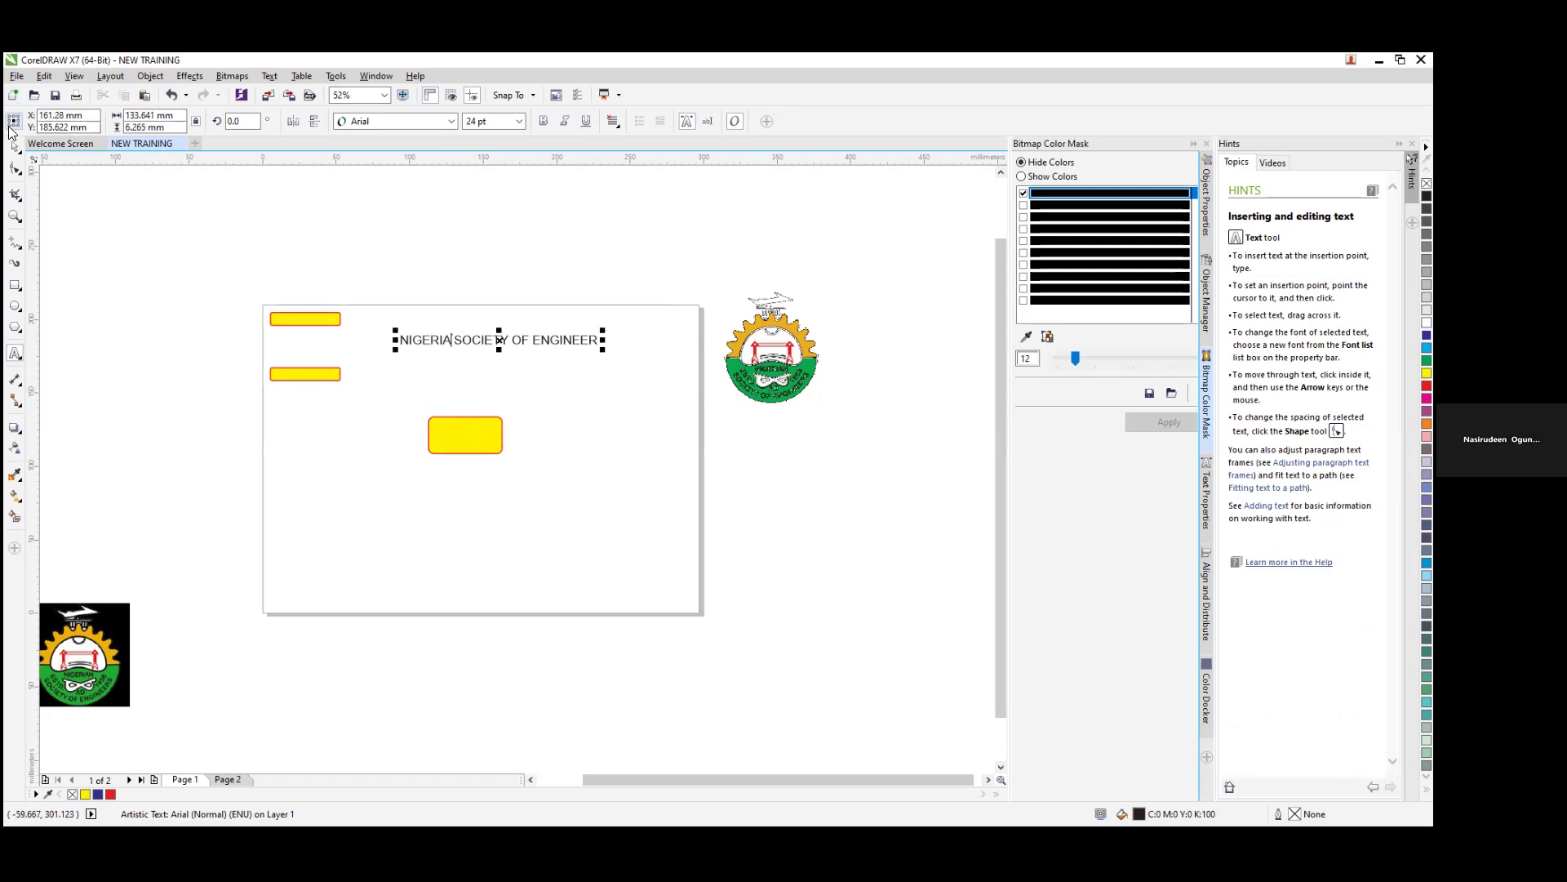
pyautogui.click(16, 151)
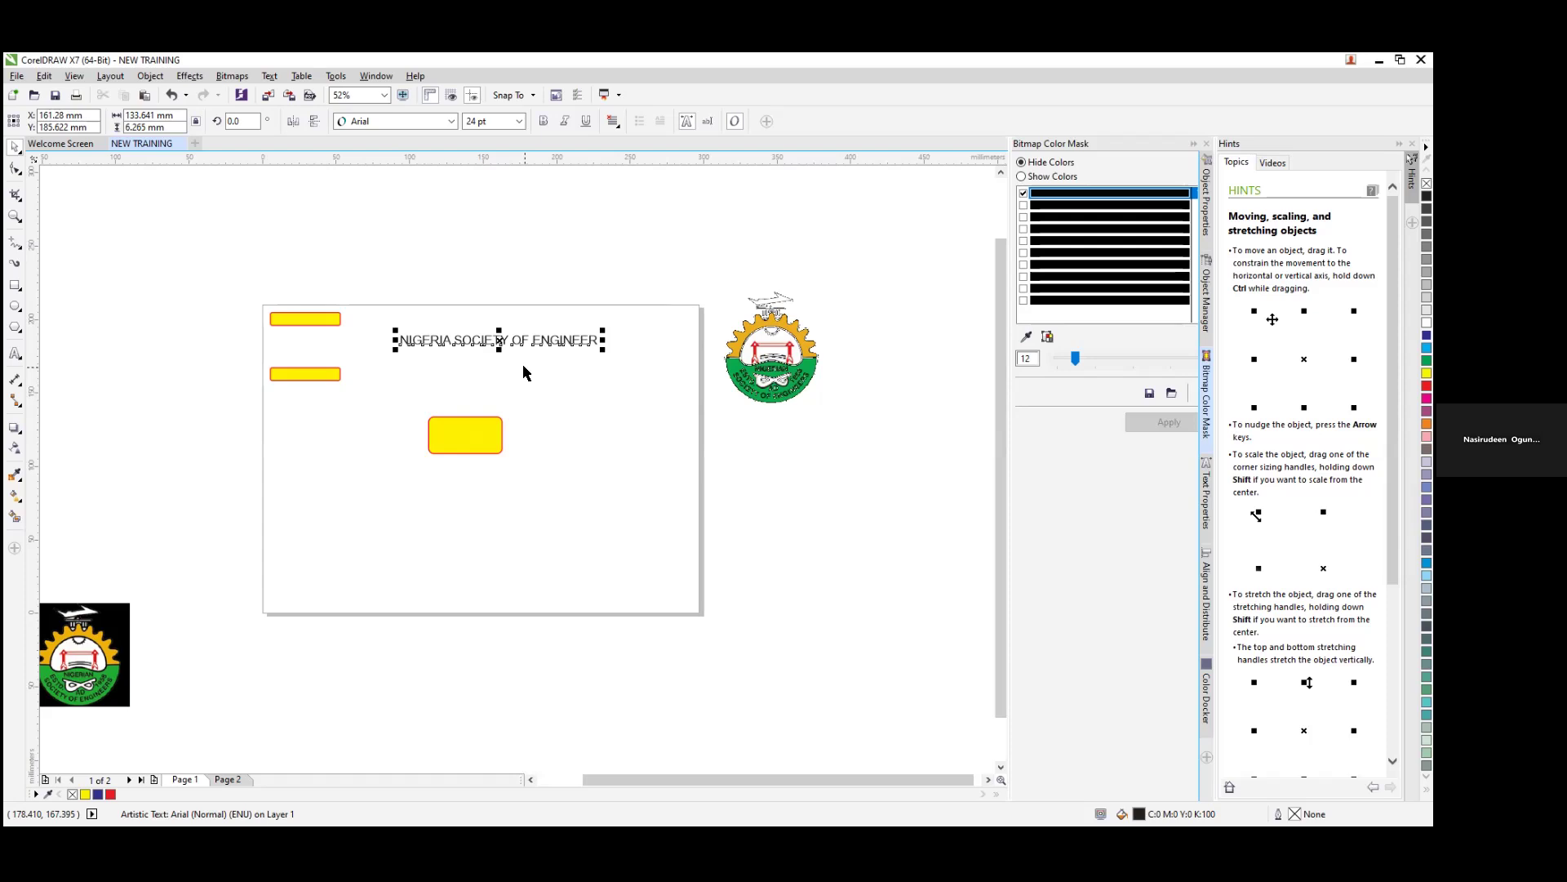
# Step: Copy the text line above the page's upper-left corner and move the original just below the copy, to about X -60.7 mm, Y 228.2 mm
pyautogui.moveTo(499, 339); pyautogui.dragTo(205, 239)
pyautogui.click(497, 347)
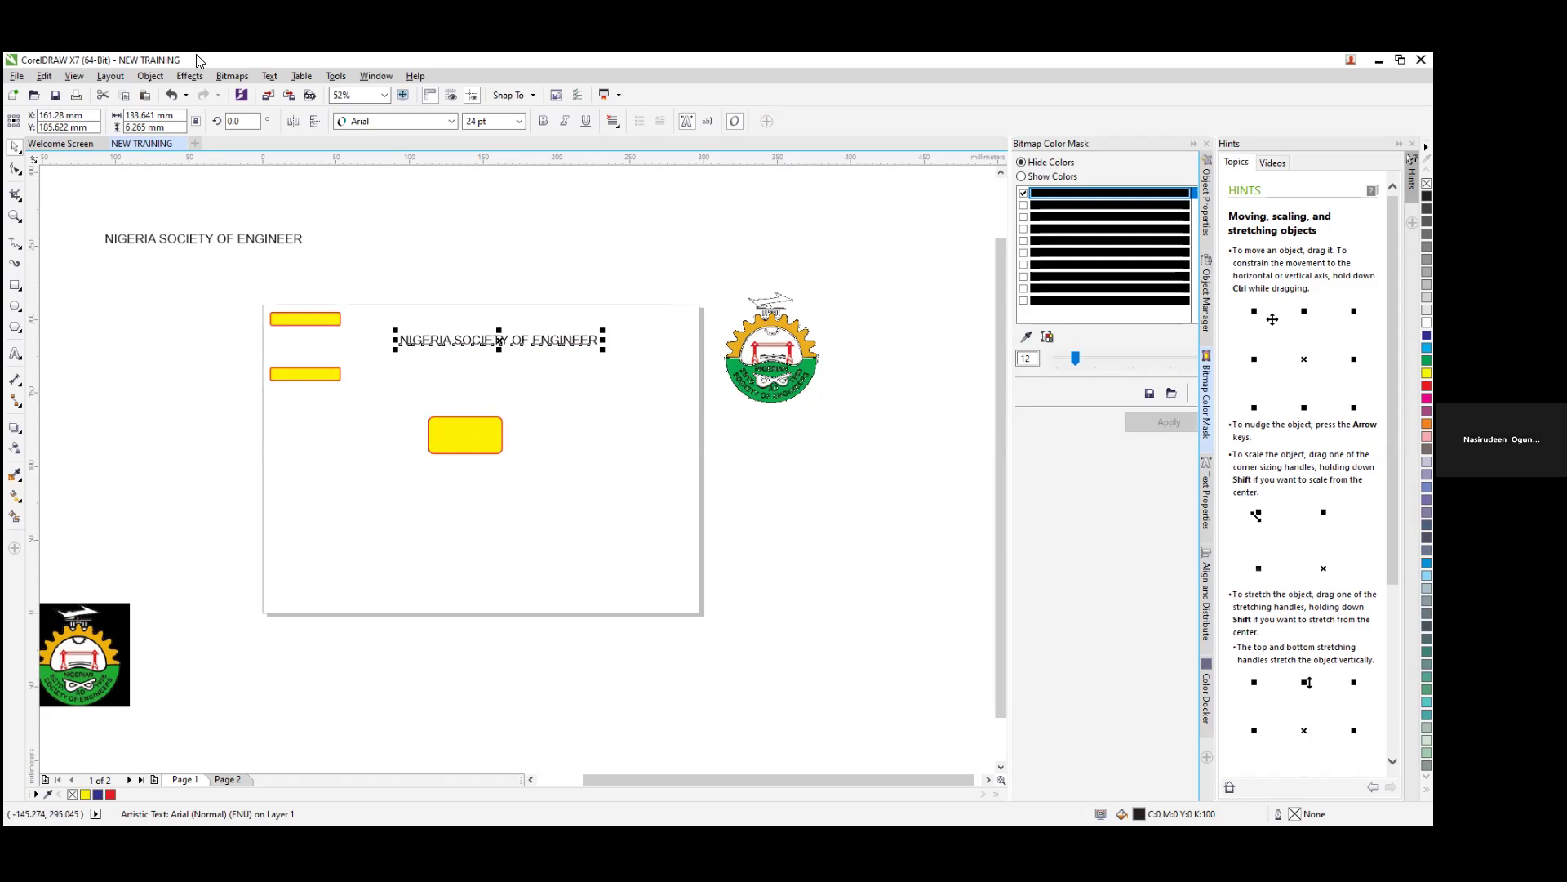
pyautogui.click(452, 122)
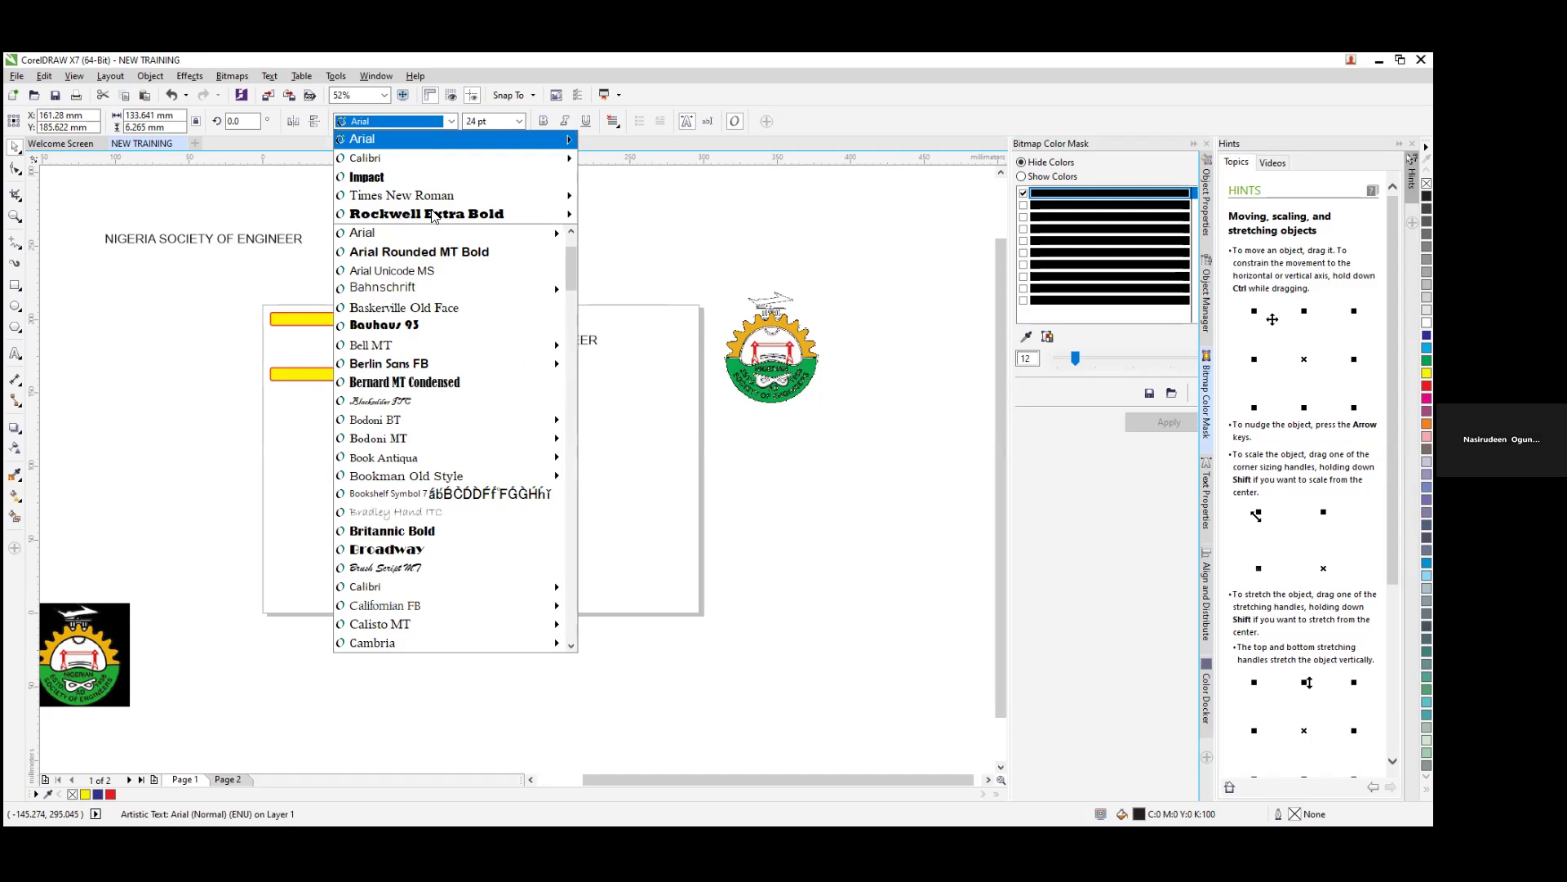
pyautogui.moveTo(634, 433); pyautogui.dragTo(173, 279)
pyautogui.click(532, 340)
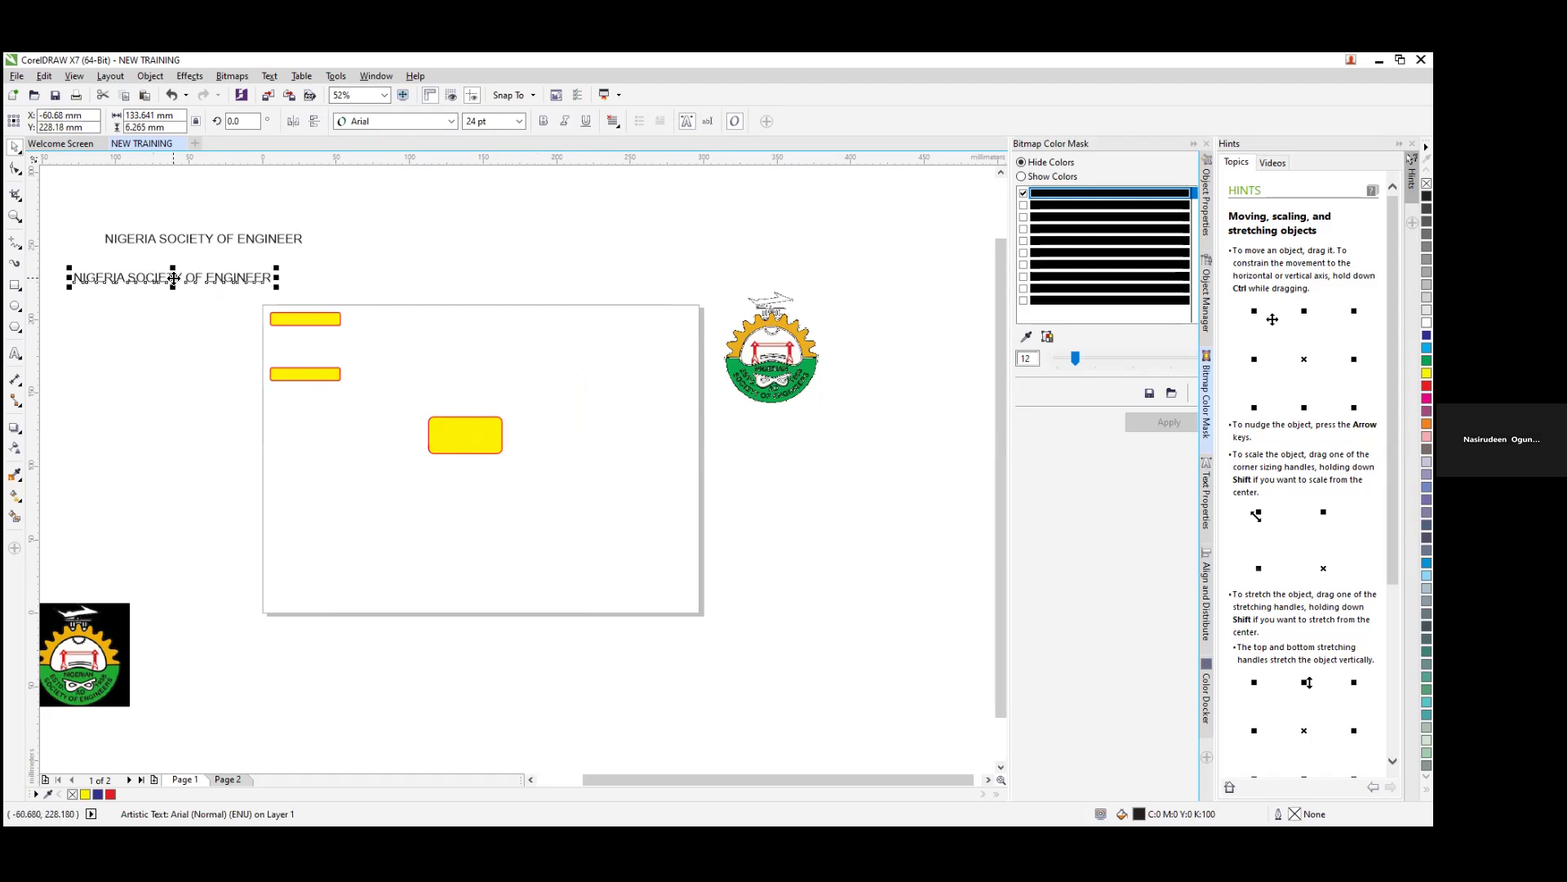
# Step: Set the lower text line's font to Elephant
pyautogui.click(440, 122)
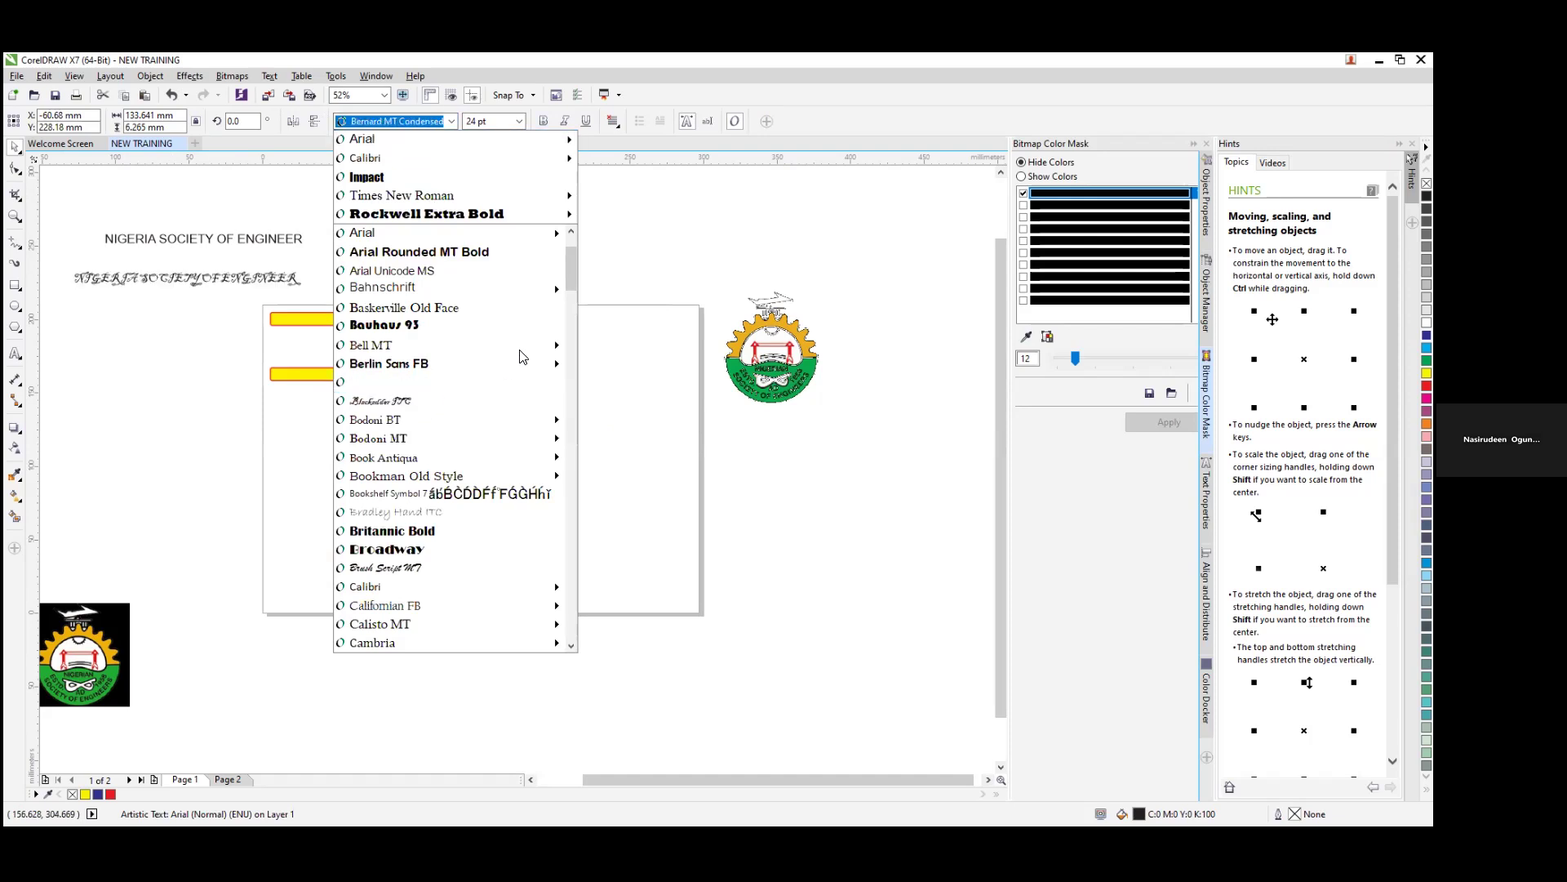
pyautogui.moveTo(570, 268); pyautogui.dragTo(563, 357)
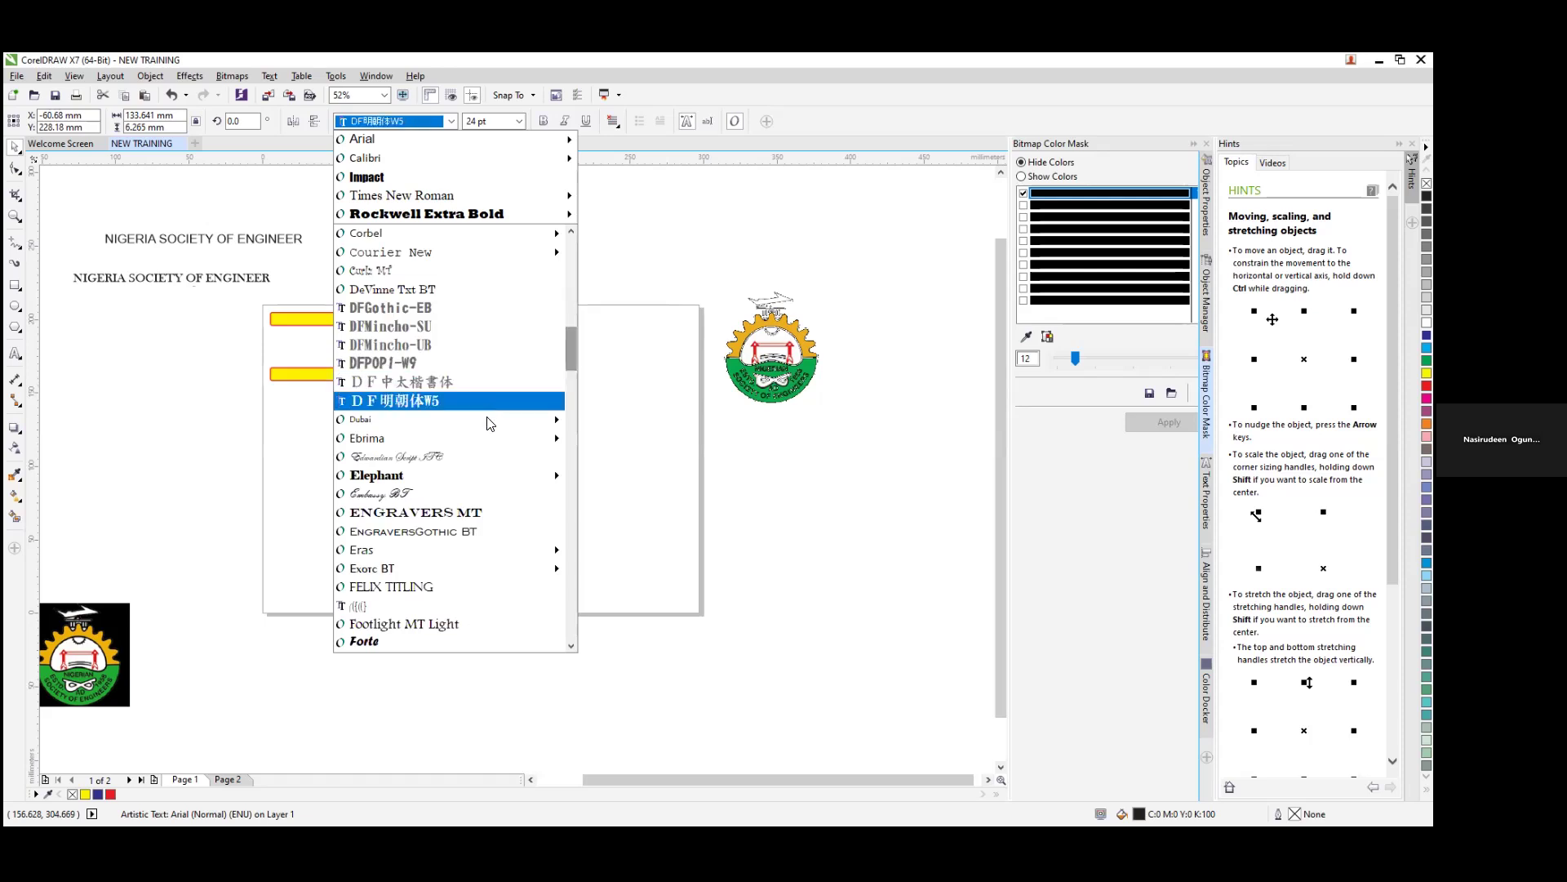
pyautogui.click(397, 476)
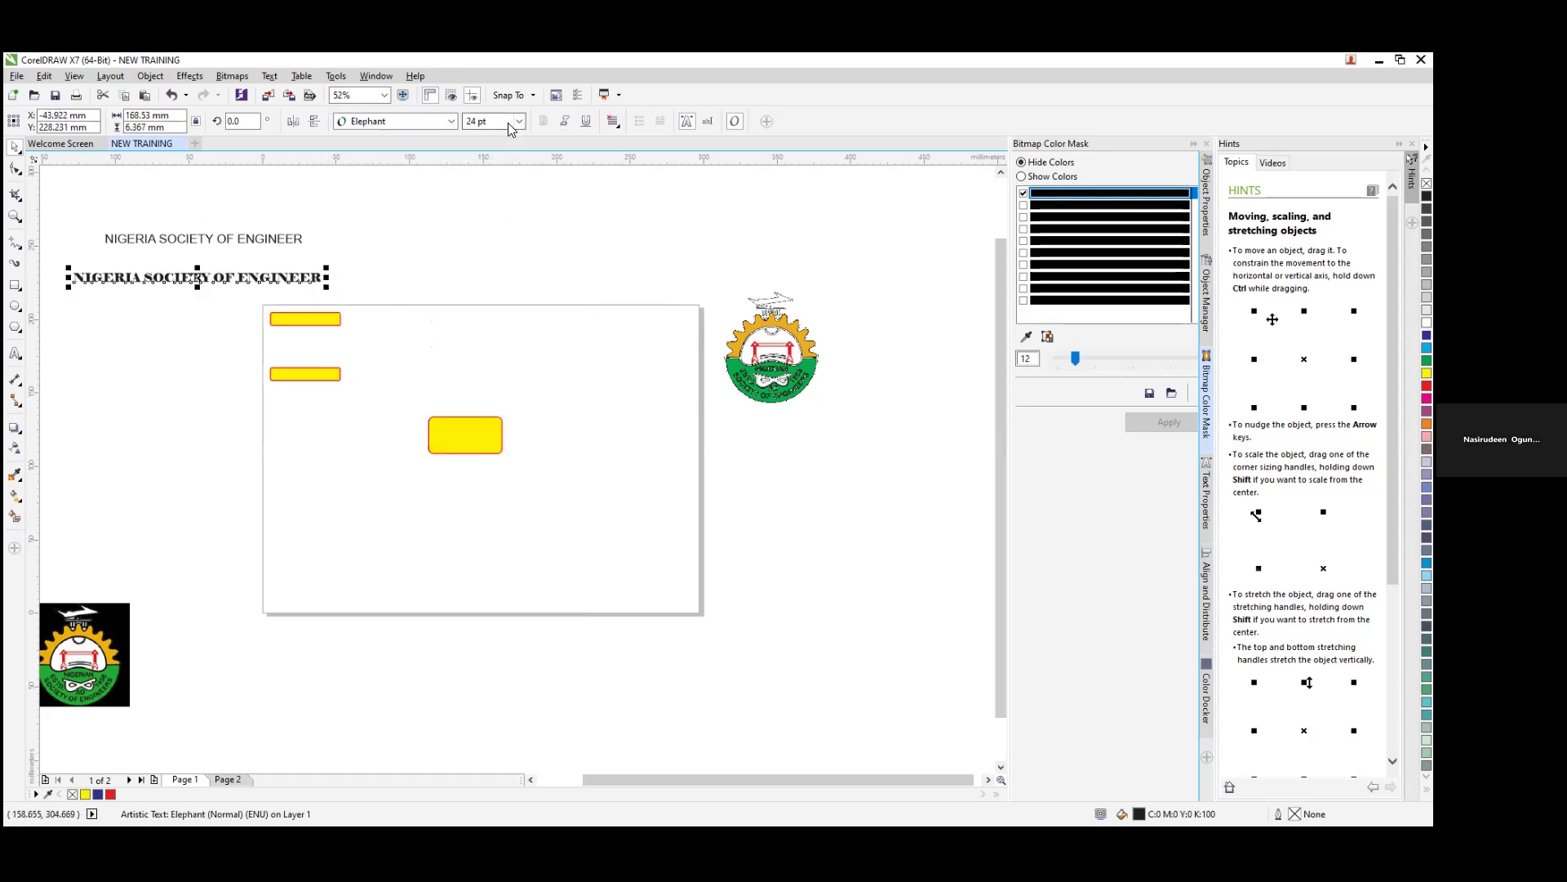
# Step: Set the lower text line's font to Forte and enlarge the line to about 34.1 pt
pyautogui.click(449, 123)
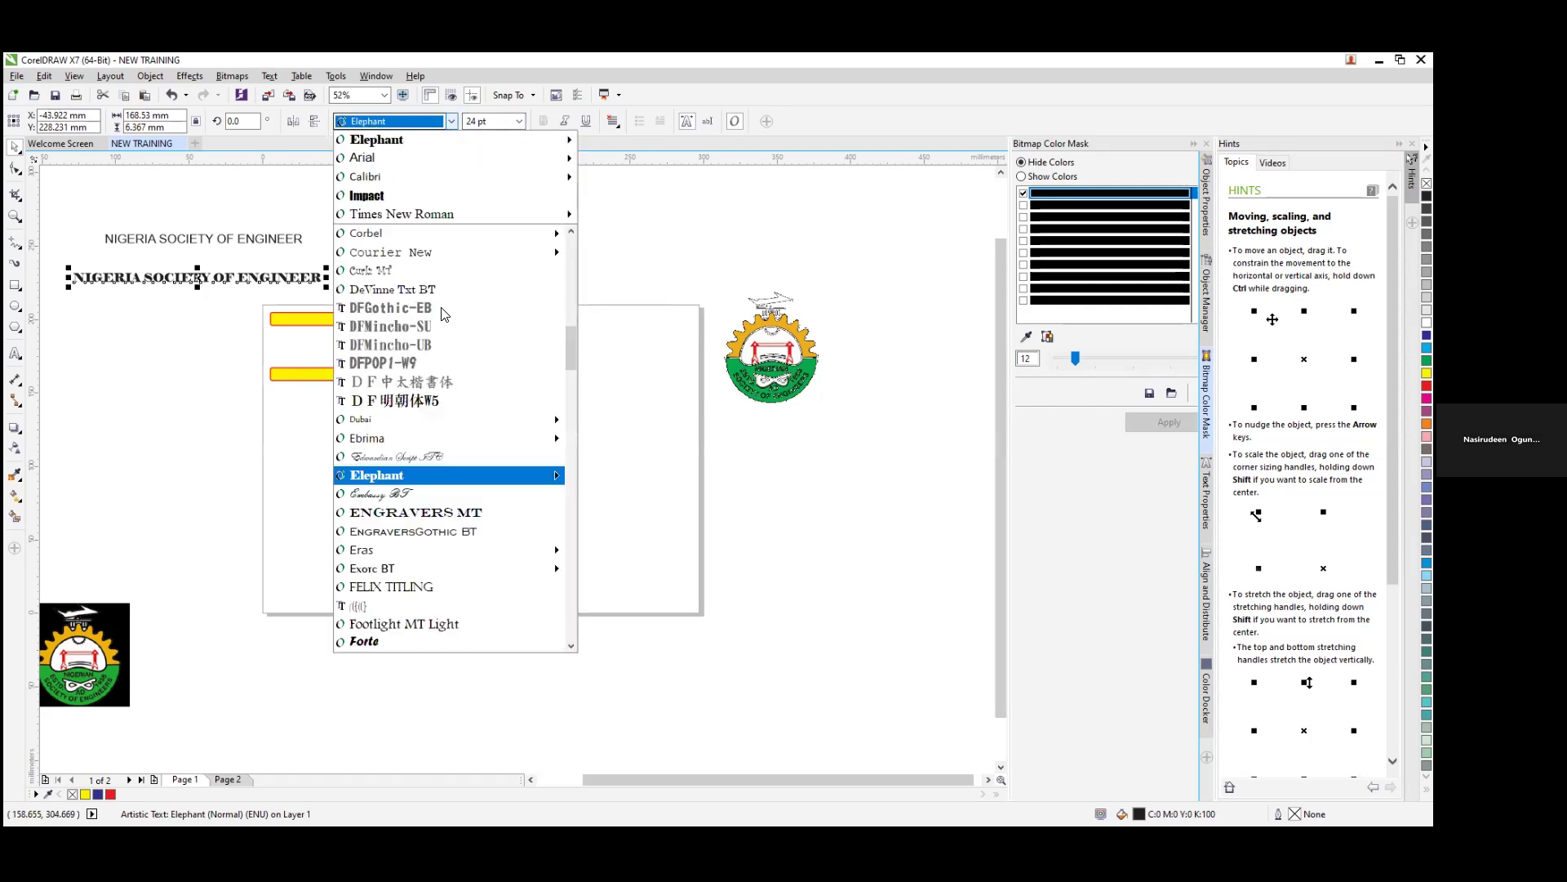
pyautogui.moveTo(567, 351); pyautogui.dragTo(562, 372)
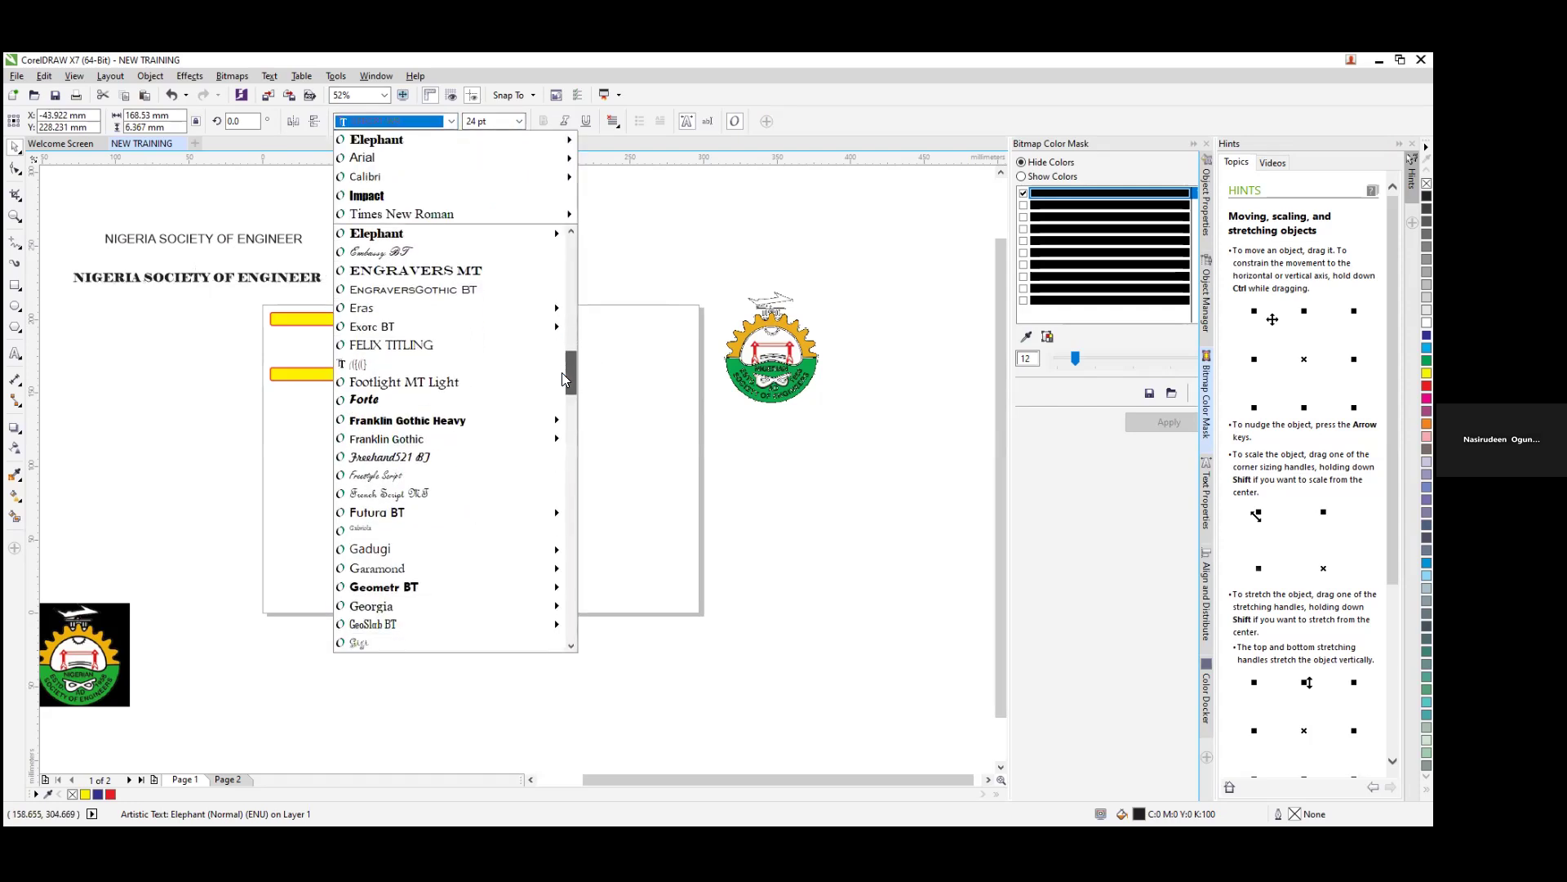
pyautogui.click(414, 402)
pyautogui.moveTo(274, 290); pyautogui.dragTo(356, 379)
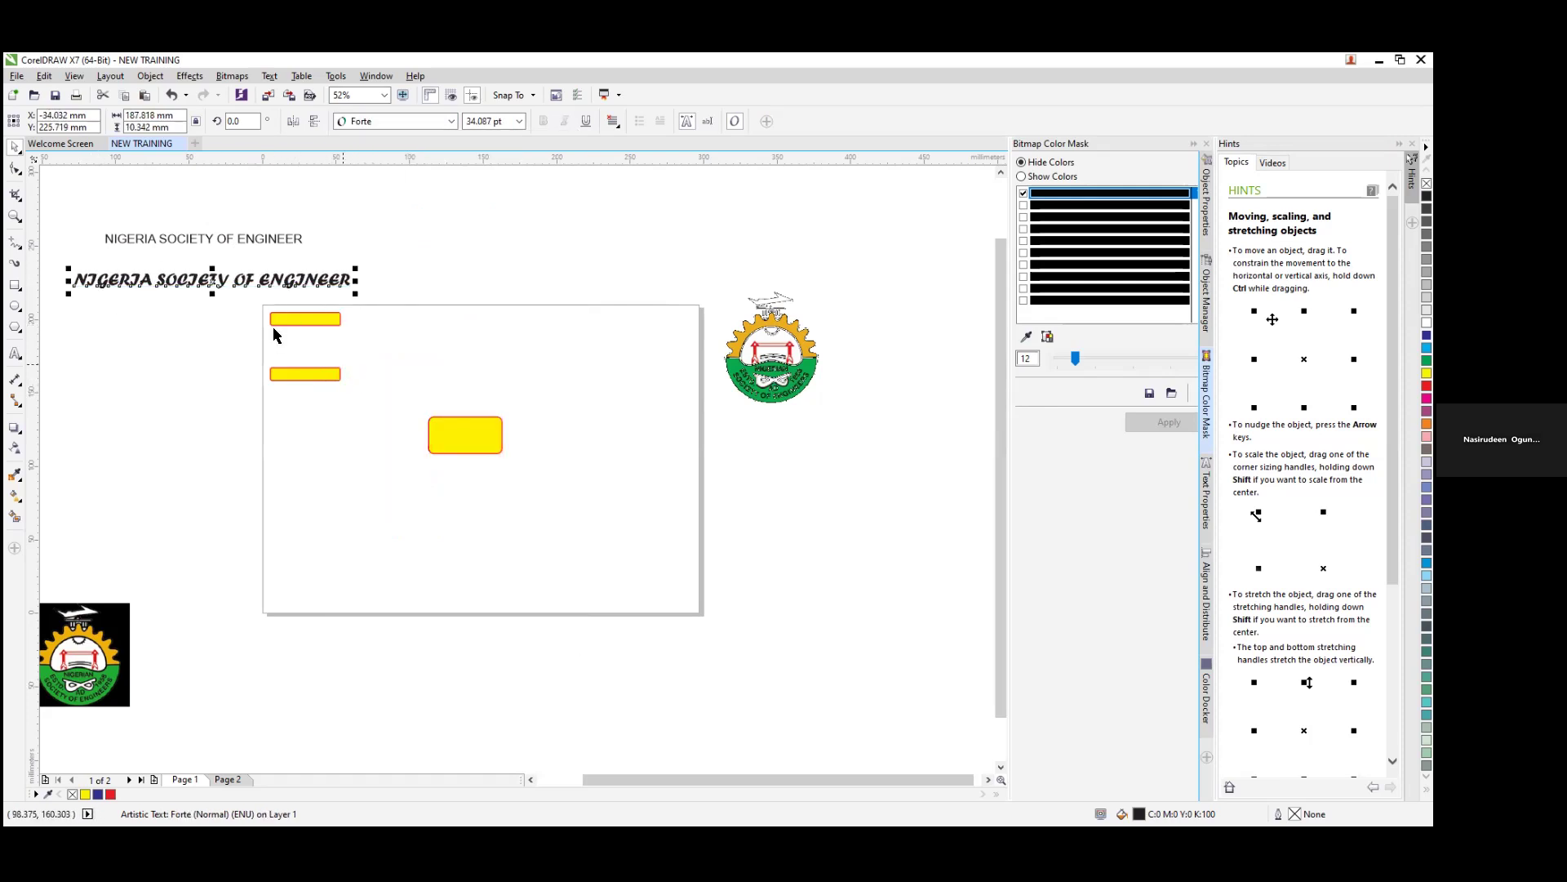
# Step: Set the lower text line's font to Impact and move the line right to about X -0.4 mm, Y 225.1 mm
pyautogui.click(451, 122)
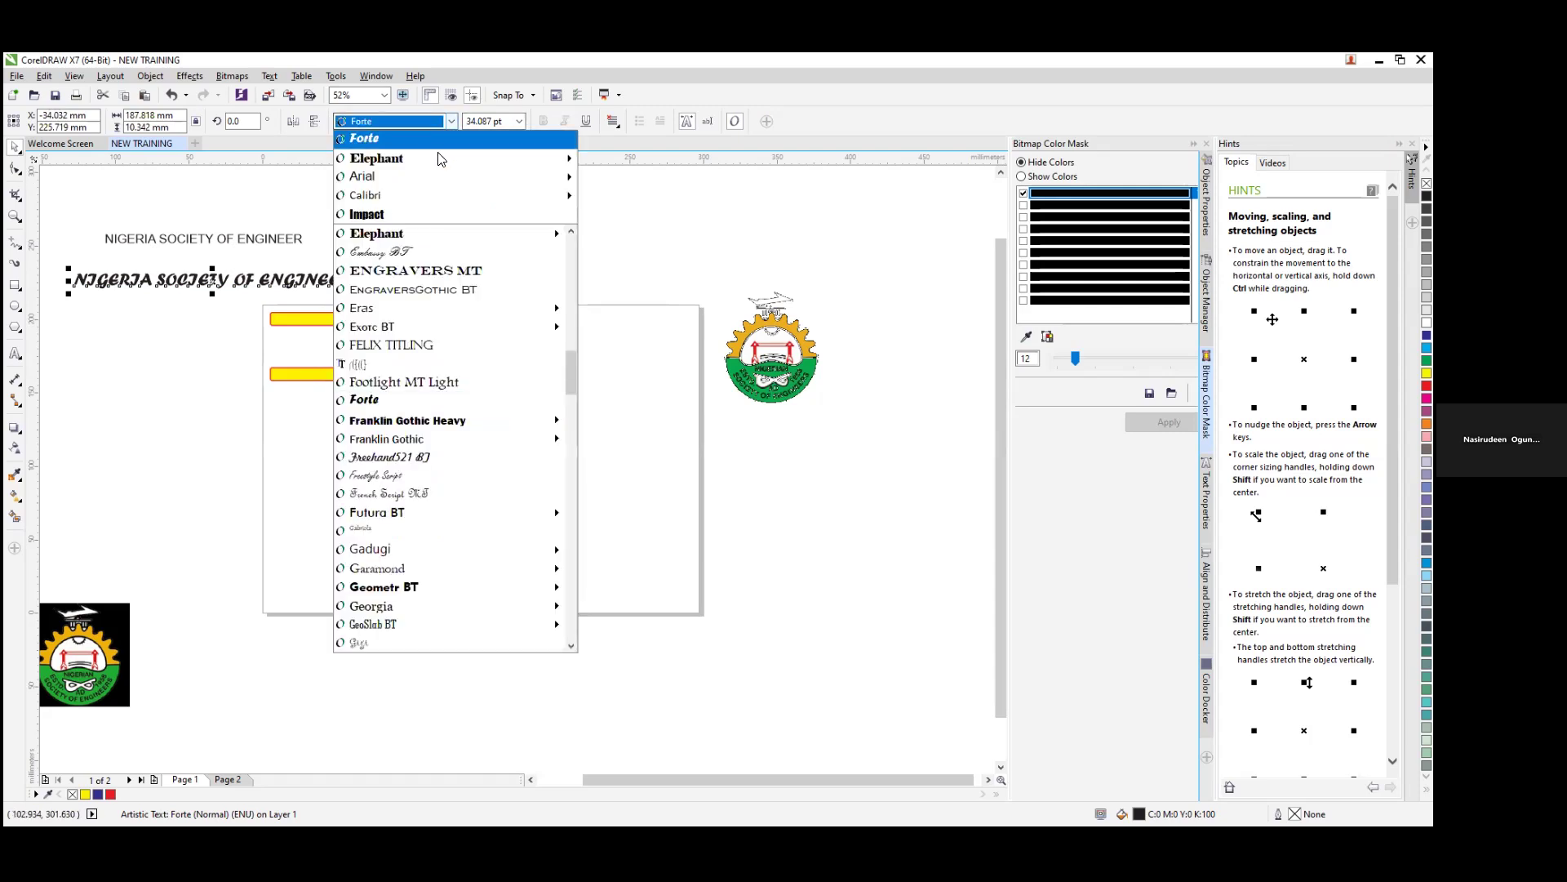
pyautogui.click(392, 217)
pyautogui.moveTo(159, 287); pyautogui.dragTo(261, 281)
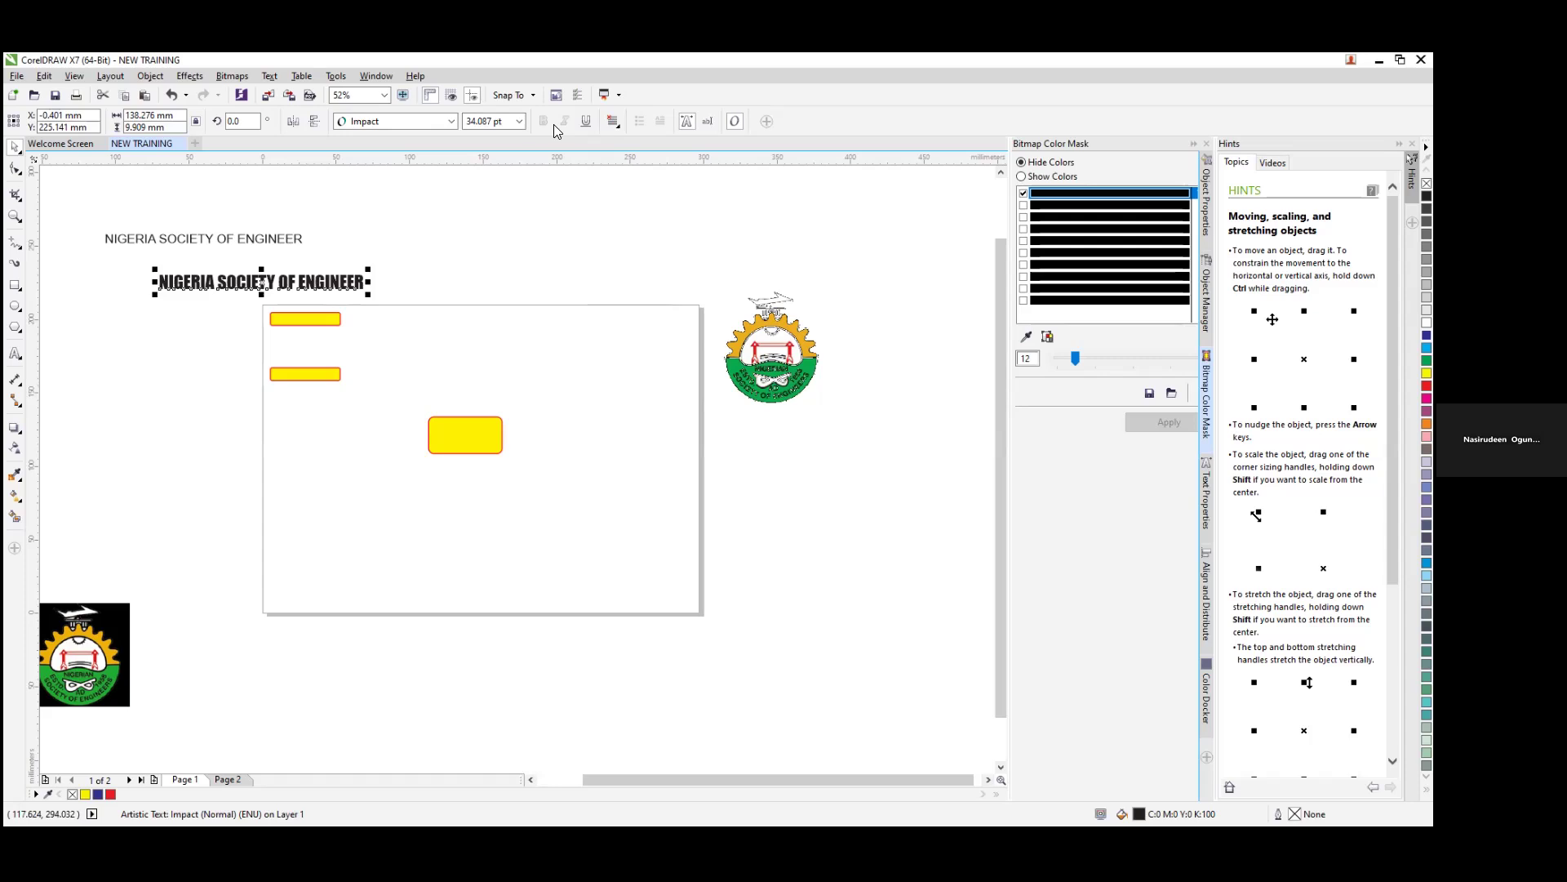
# Step: Set the lower text line's font to Arial
pyautogui.click(452, 122)
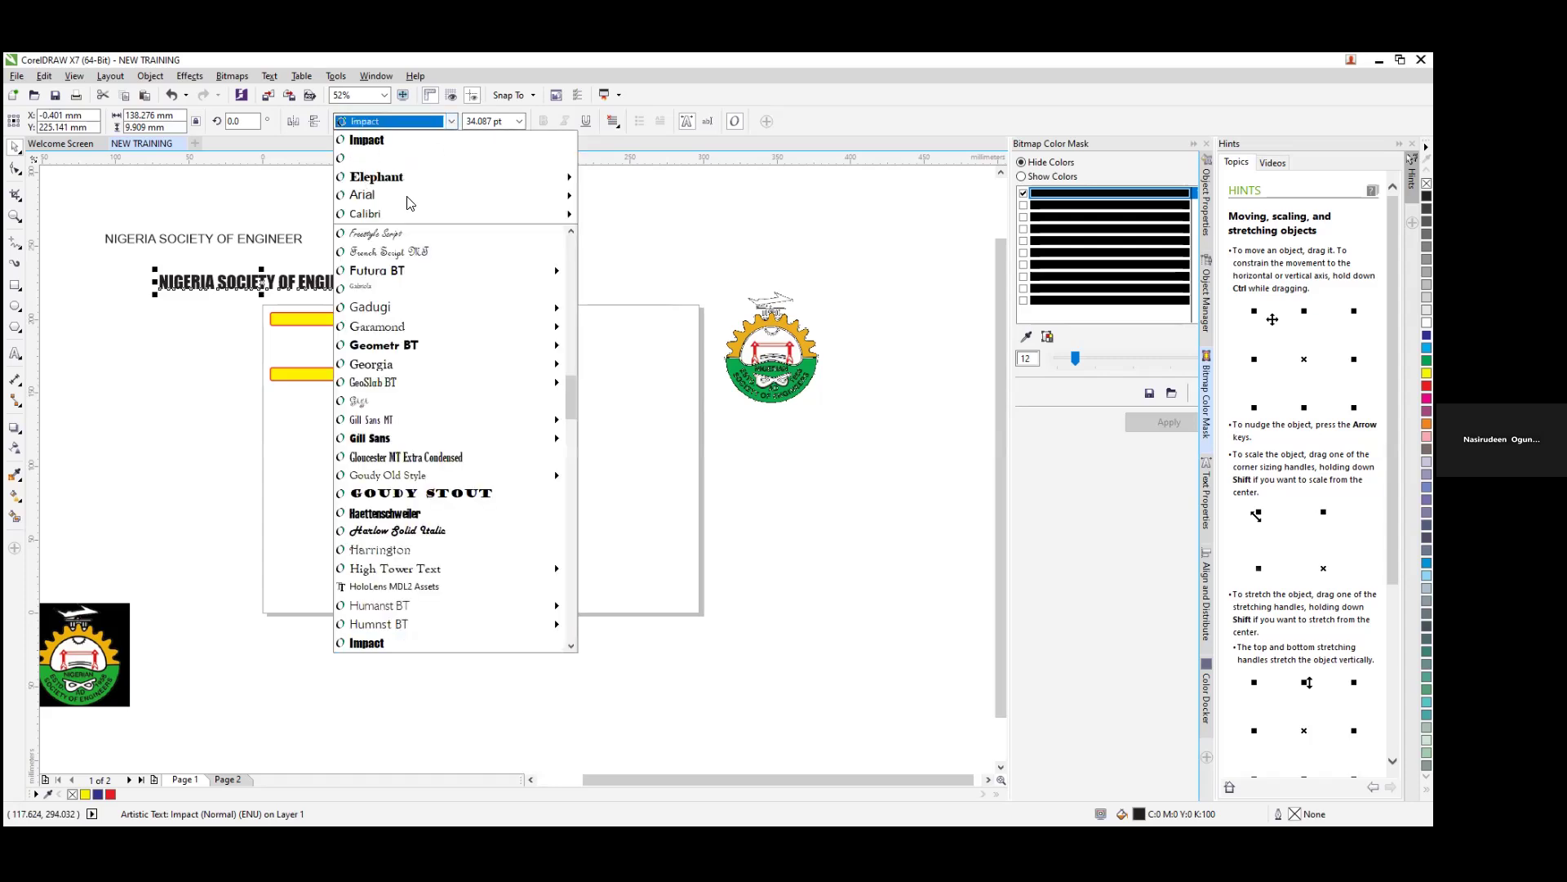
pyautogui.moveTo(409, 202)
pyautogui.click(621, 266)
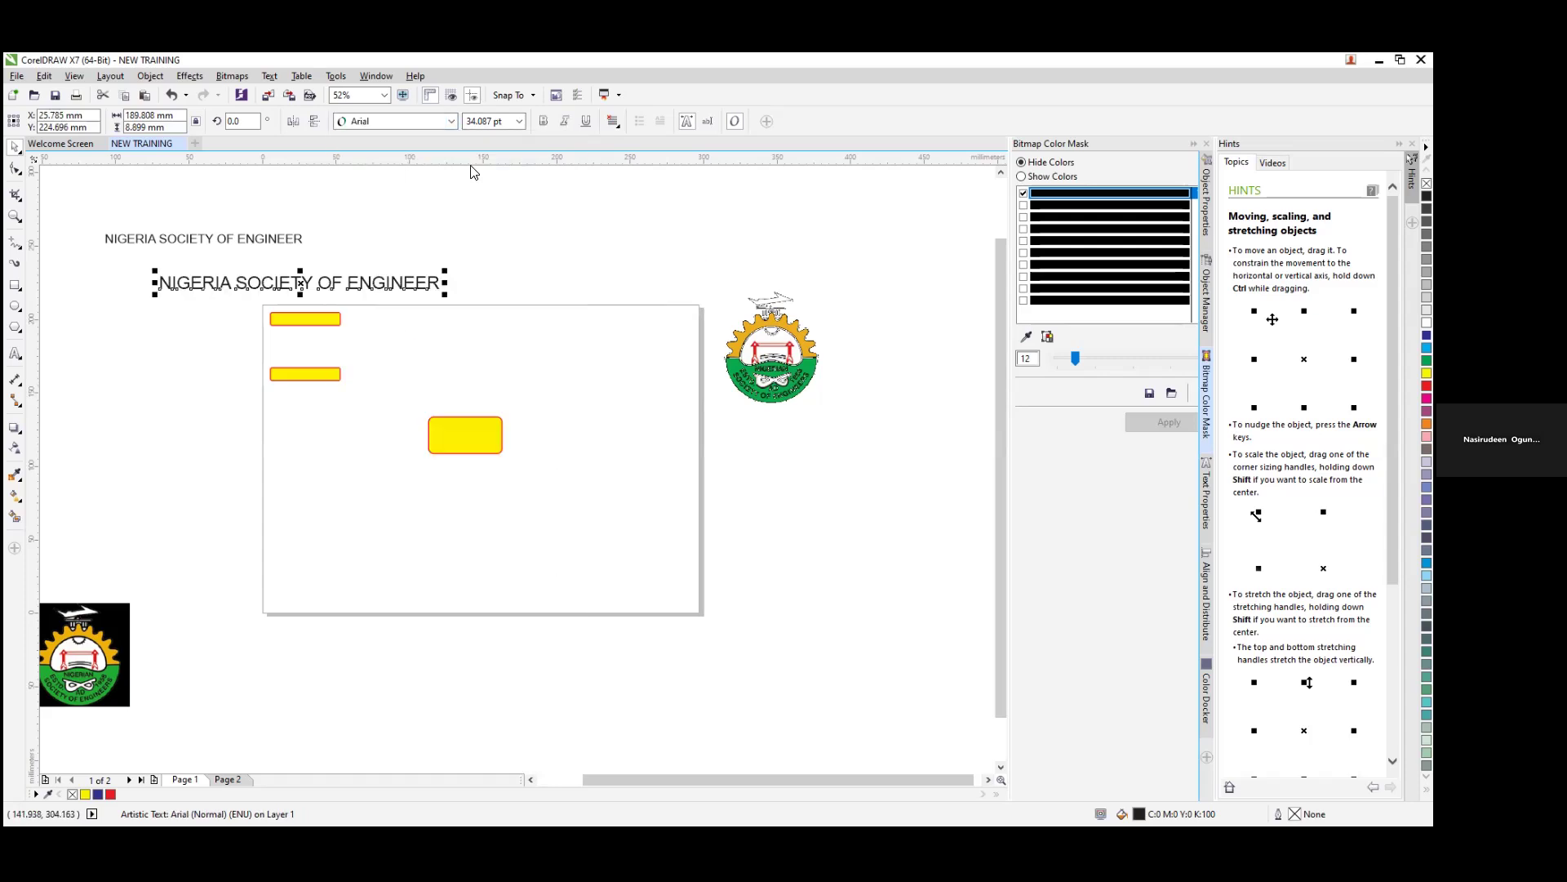
# Step: Apply bold and italic to the lower text line, and change its font to Impact
pyautogui.click(543, 123)
pyautogui.click(565, 121)
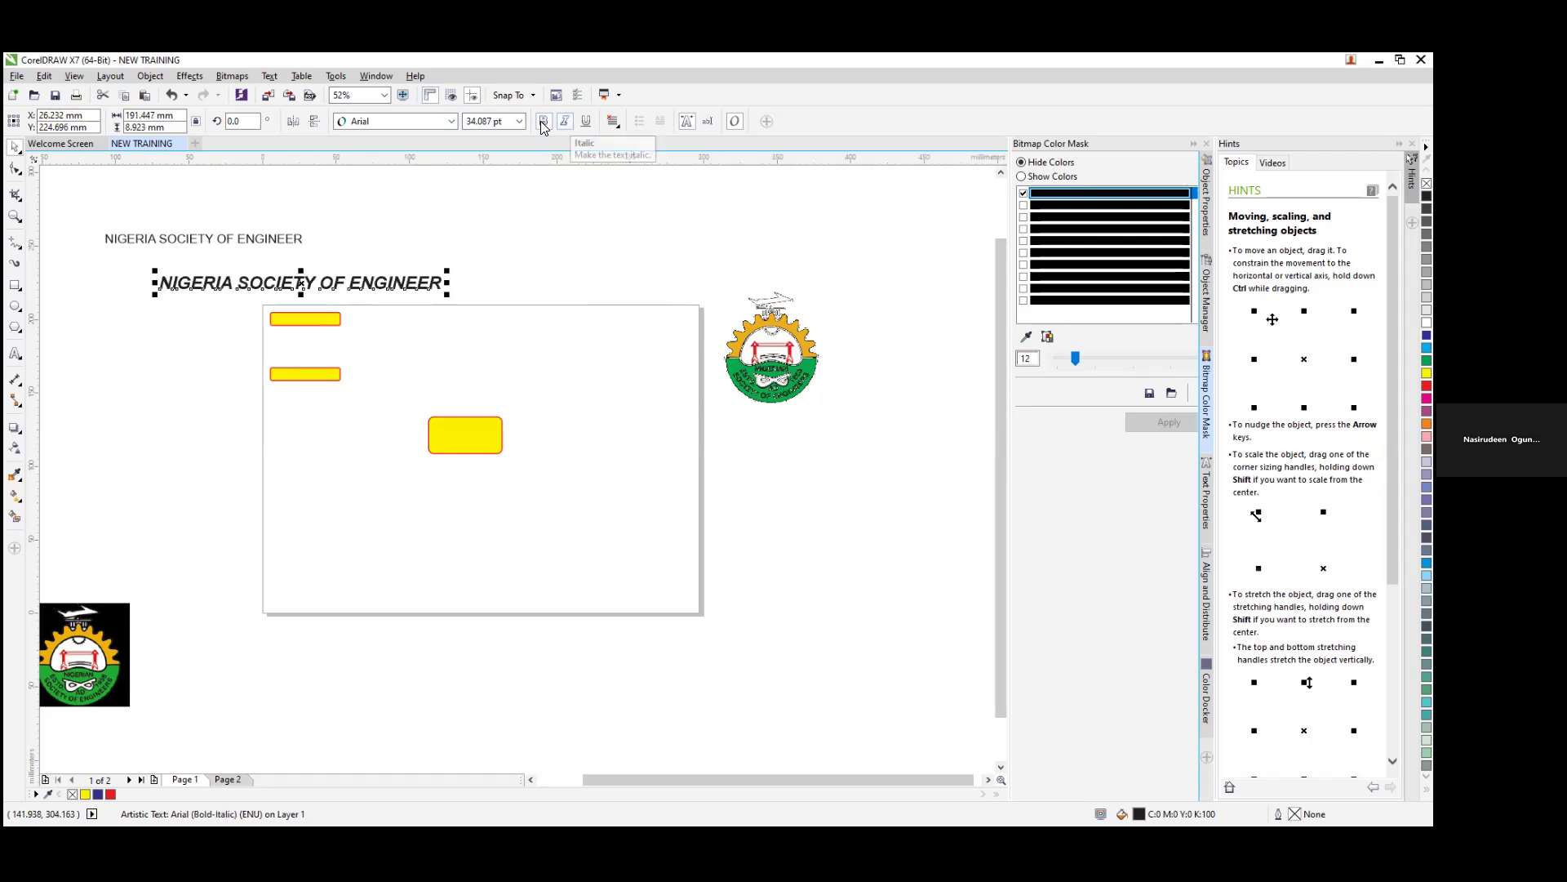
pyautogui.click(451, 121)
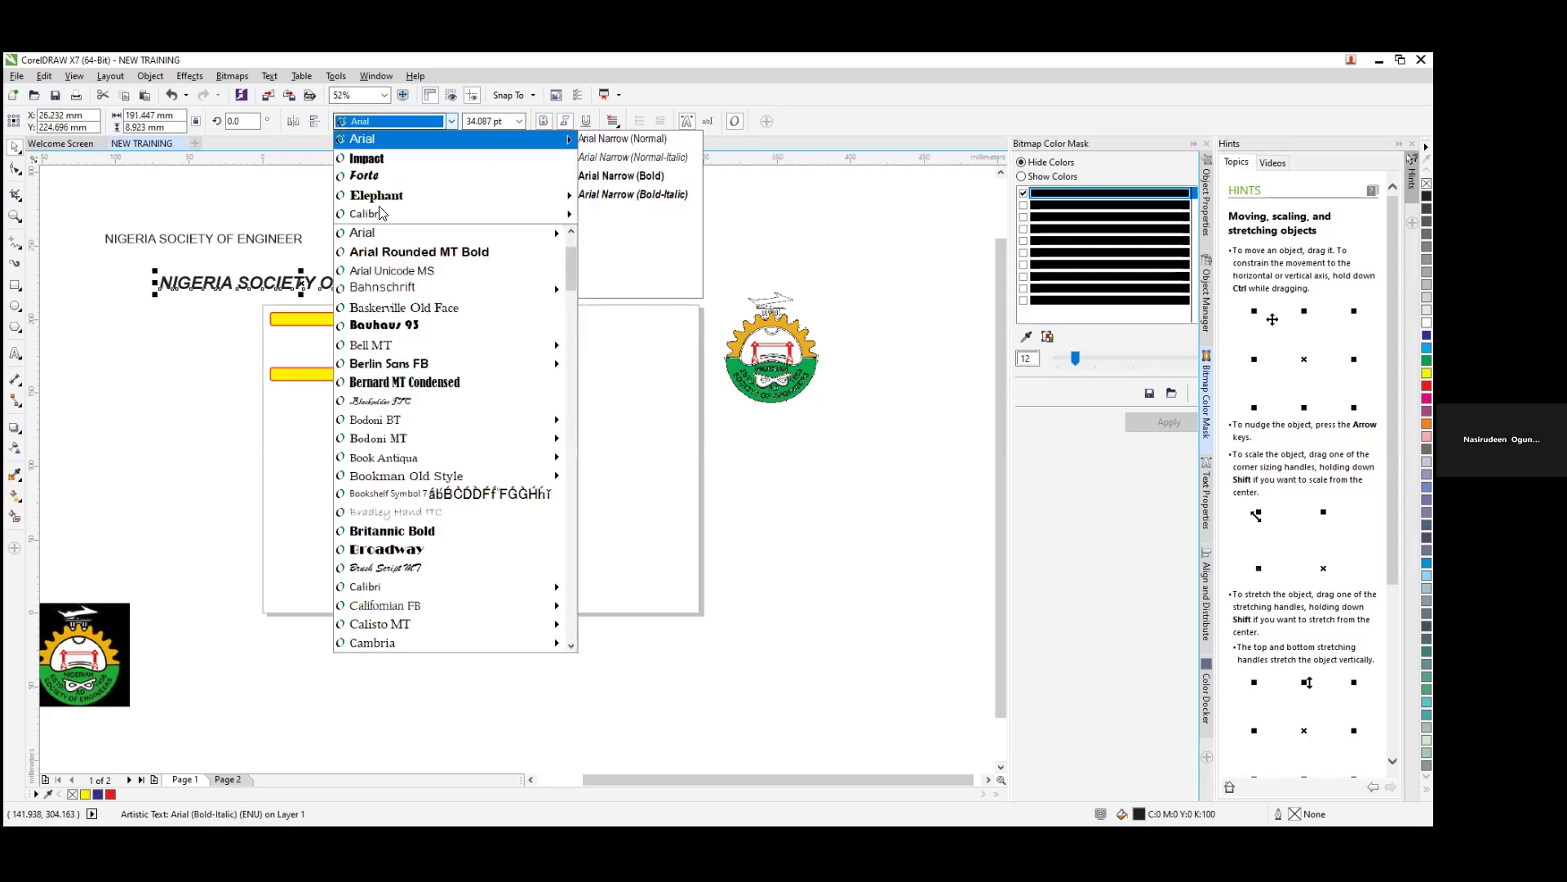
pyautogui.click(392, 160)
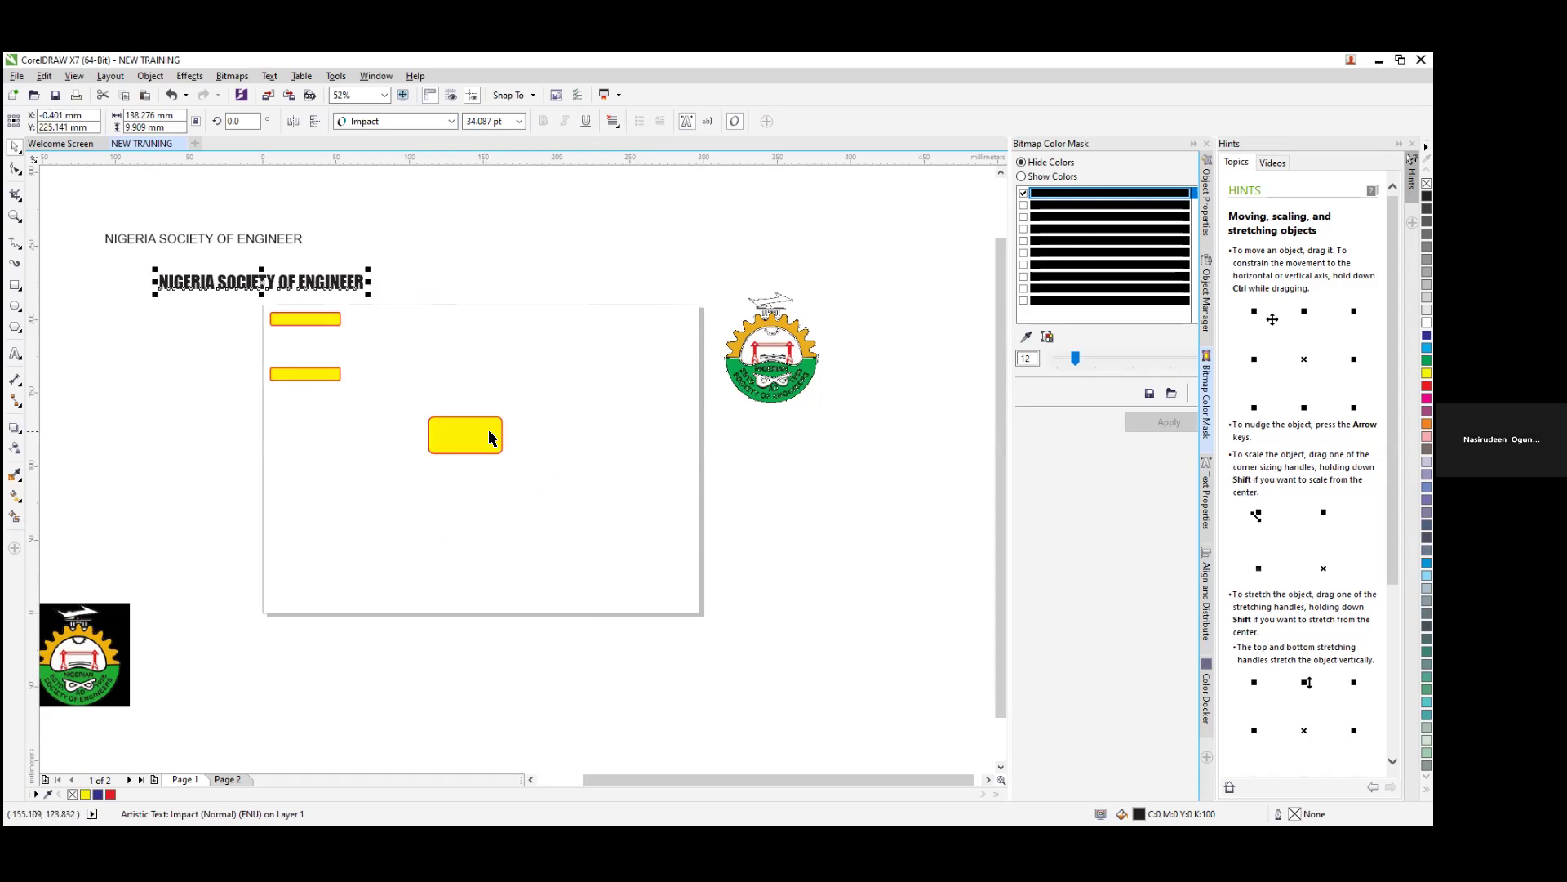
# Step: Enlarge the large yellow rectangle to about 142.8 × 71.4 mm and move it up to about X 163.2 mm, Y 147.7 mm
pyautogui.click(459, 432)
pyautogui.click(433, 359)
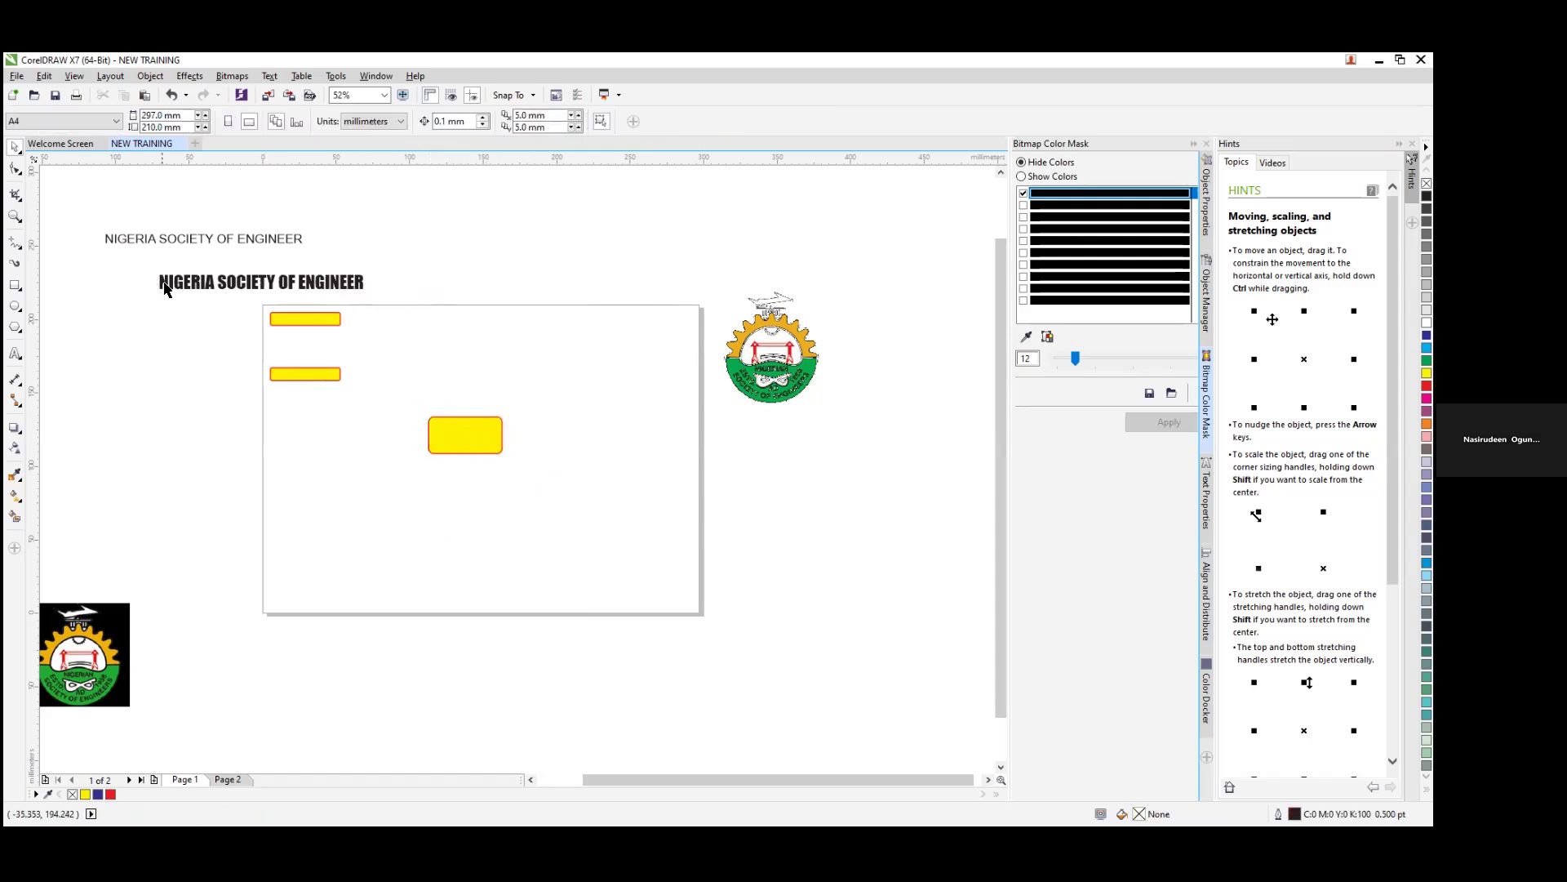
pyautogui.click(213, 287)
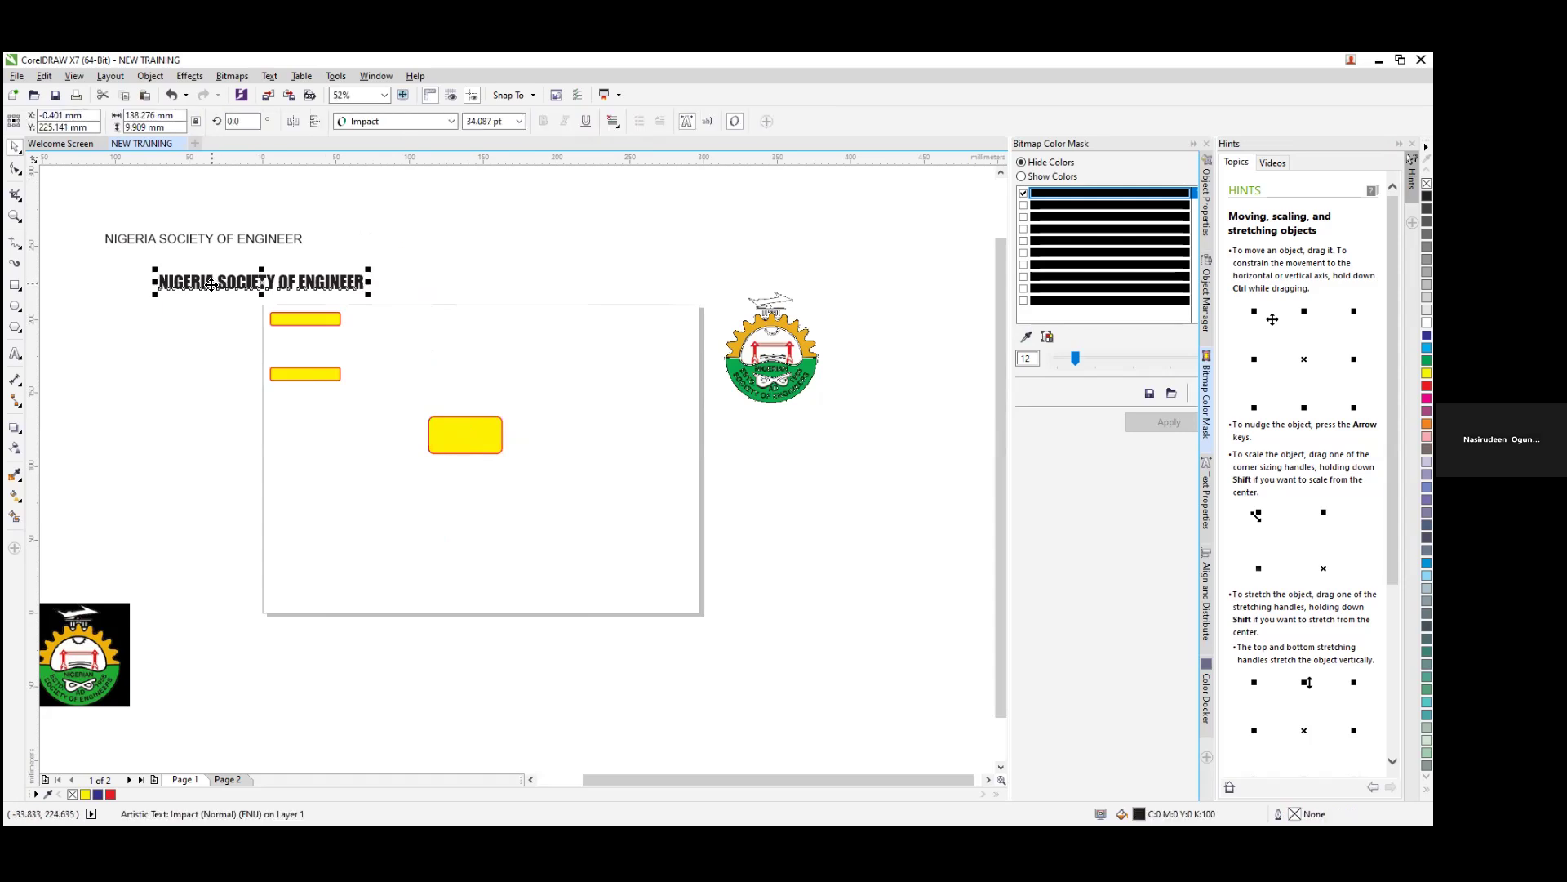
pyautogui.click(489, 437)
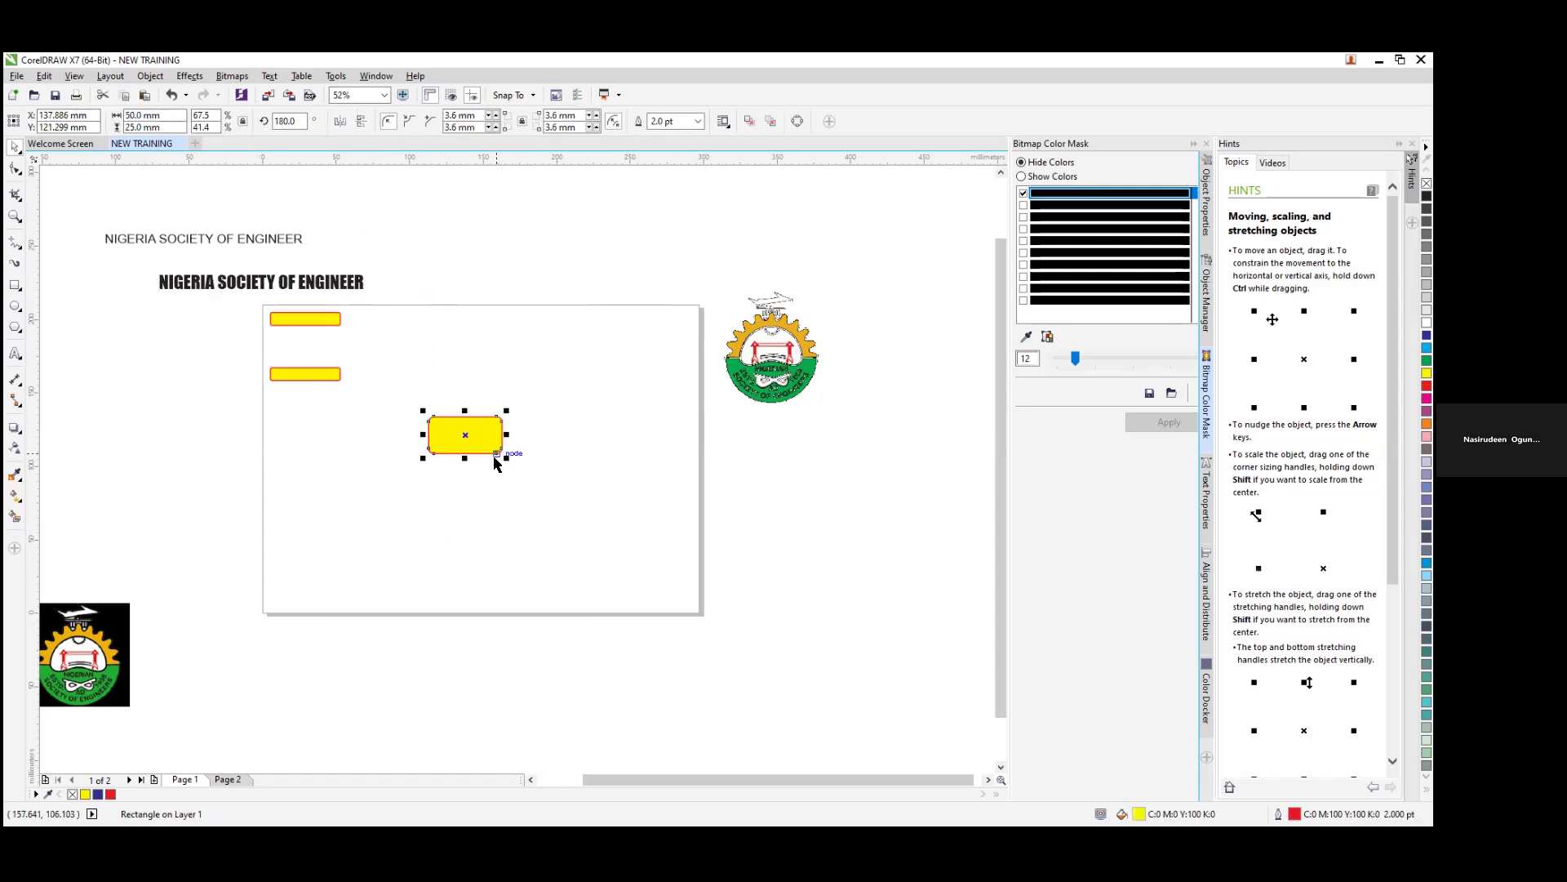
pyautogui.moveTo(507, 455); pyautogui.dragTo(608, 507)
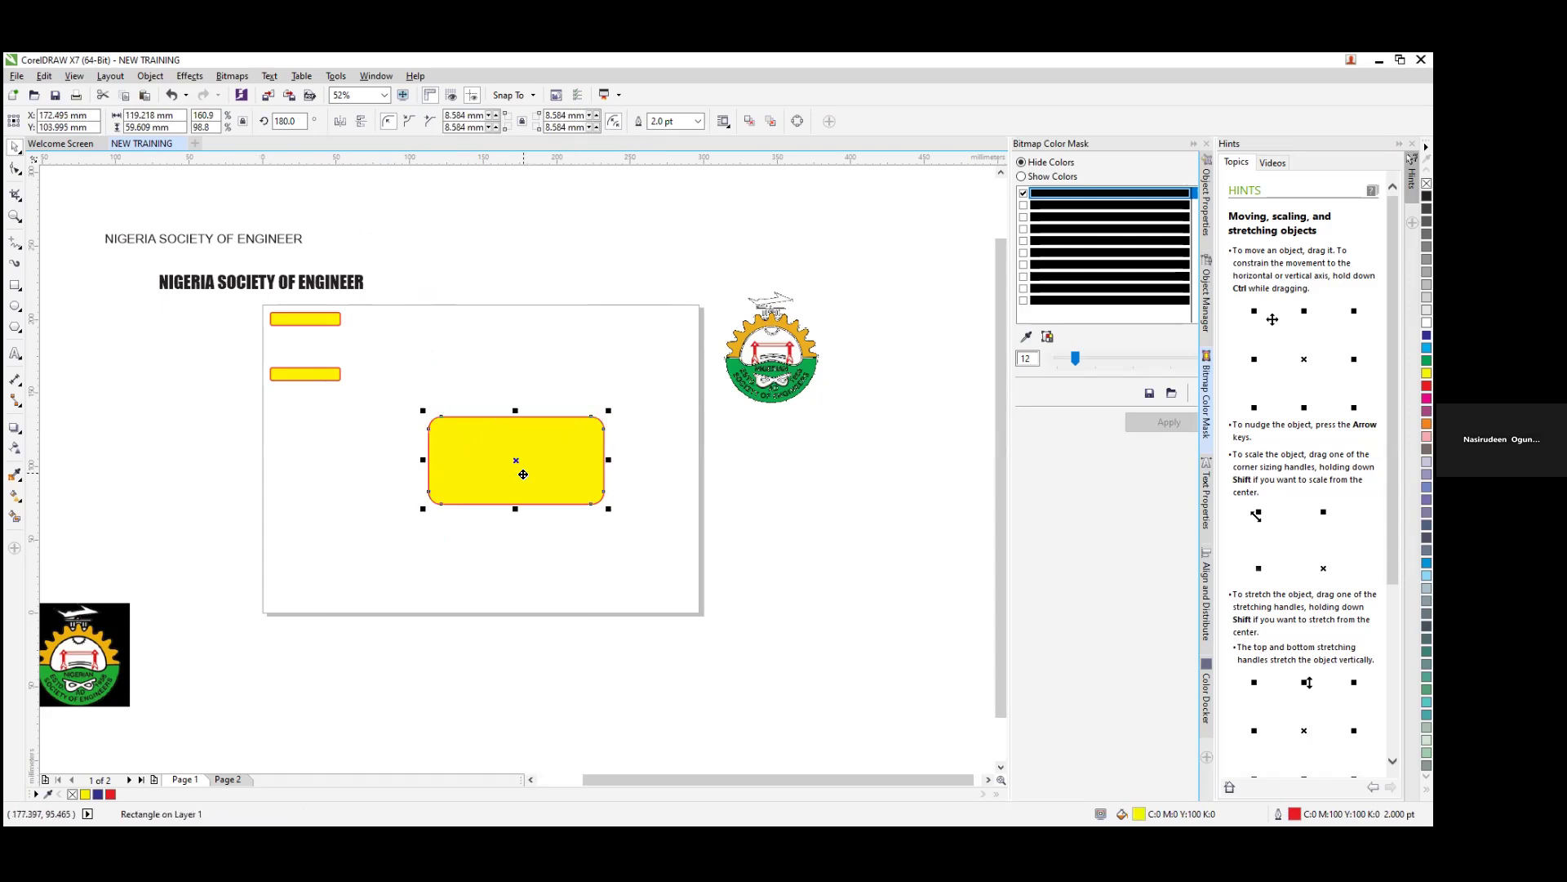
pyautogui.moveTo(517, 457); pyautogui.dragTo(500, 414)
pyautogui.moveTo(425, 357); pyautogui.dragTo(391, 339)
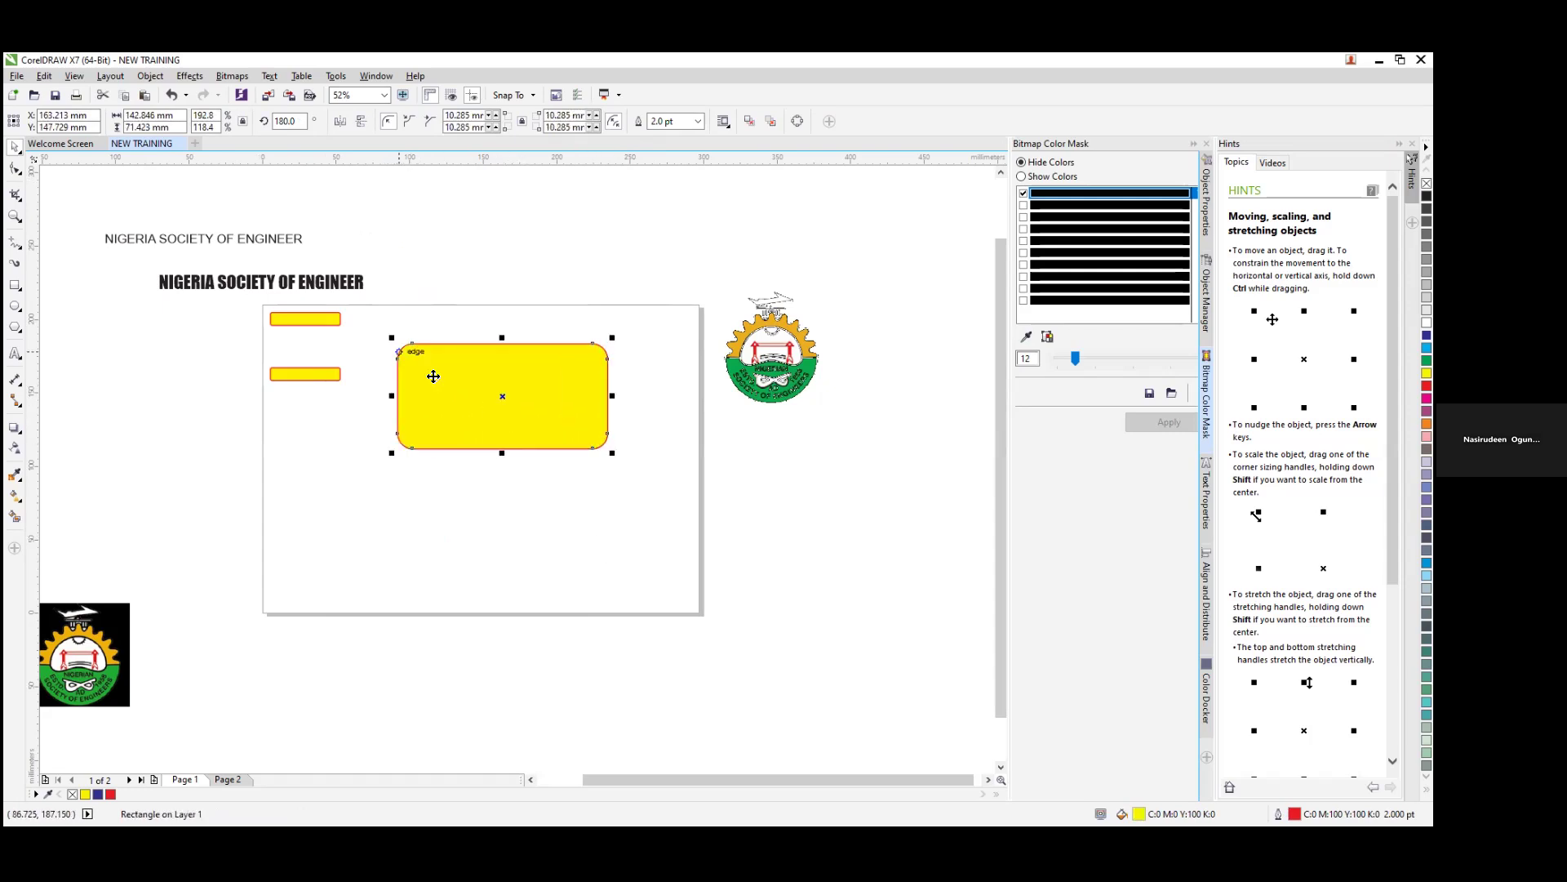
# Step: Stretch the Impact text line to about 10 mm high and shrink the large yellow rectangle to about 113.1 × 56.6 mm
pyautogui.click(242, 295)
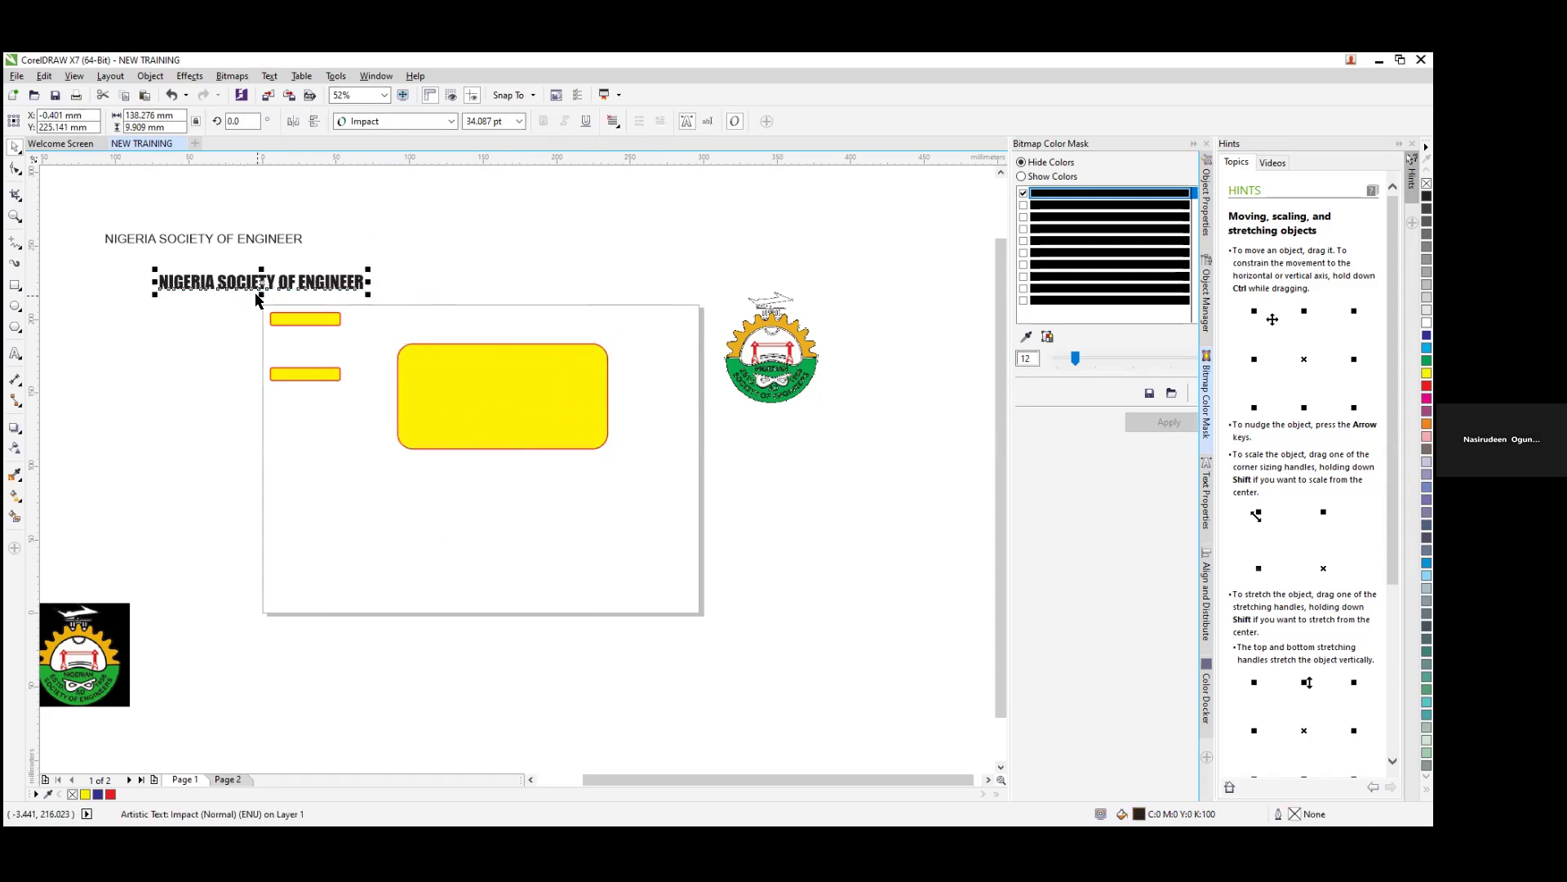
pyautogui.moveTo(261, 294); pyautogui.dragTo(259, 289)
pyautogui.click(540, 416)
pyautogui.moveTo(616, 456); pyautogui.dragTo(569, 431)
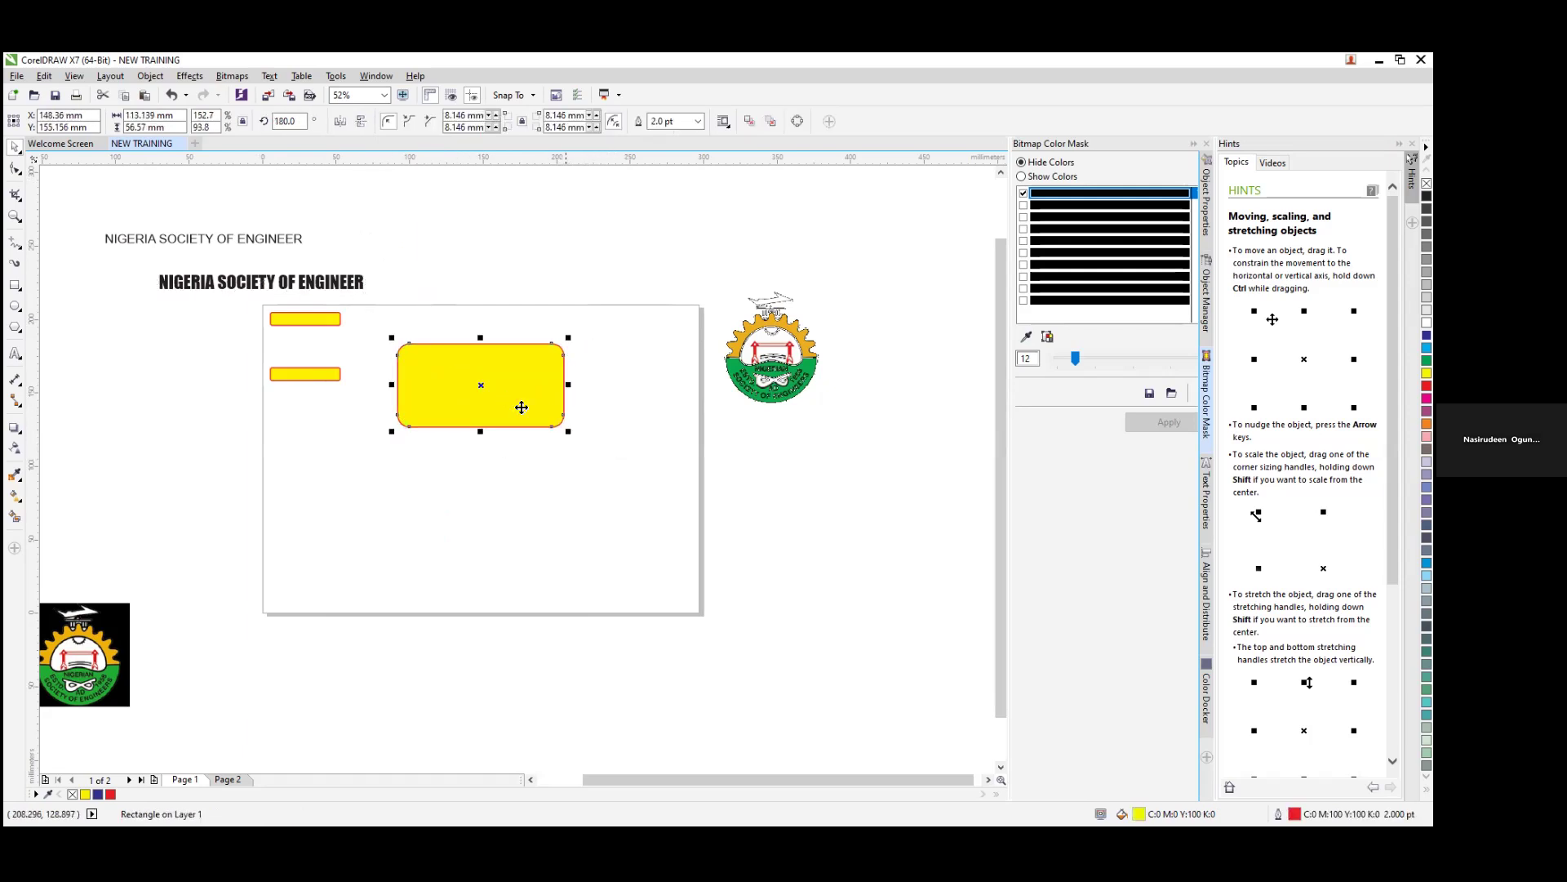
# Step: Show the text properties for the Impact text line and look over the available text commands
pyautogui.click(251, 283)
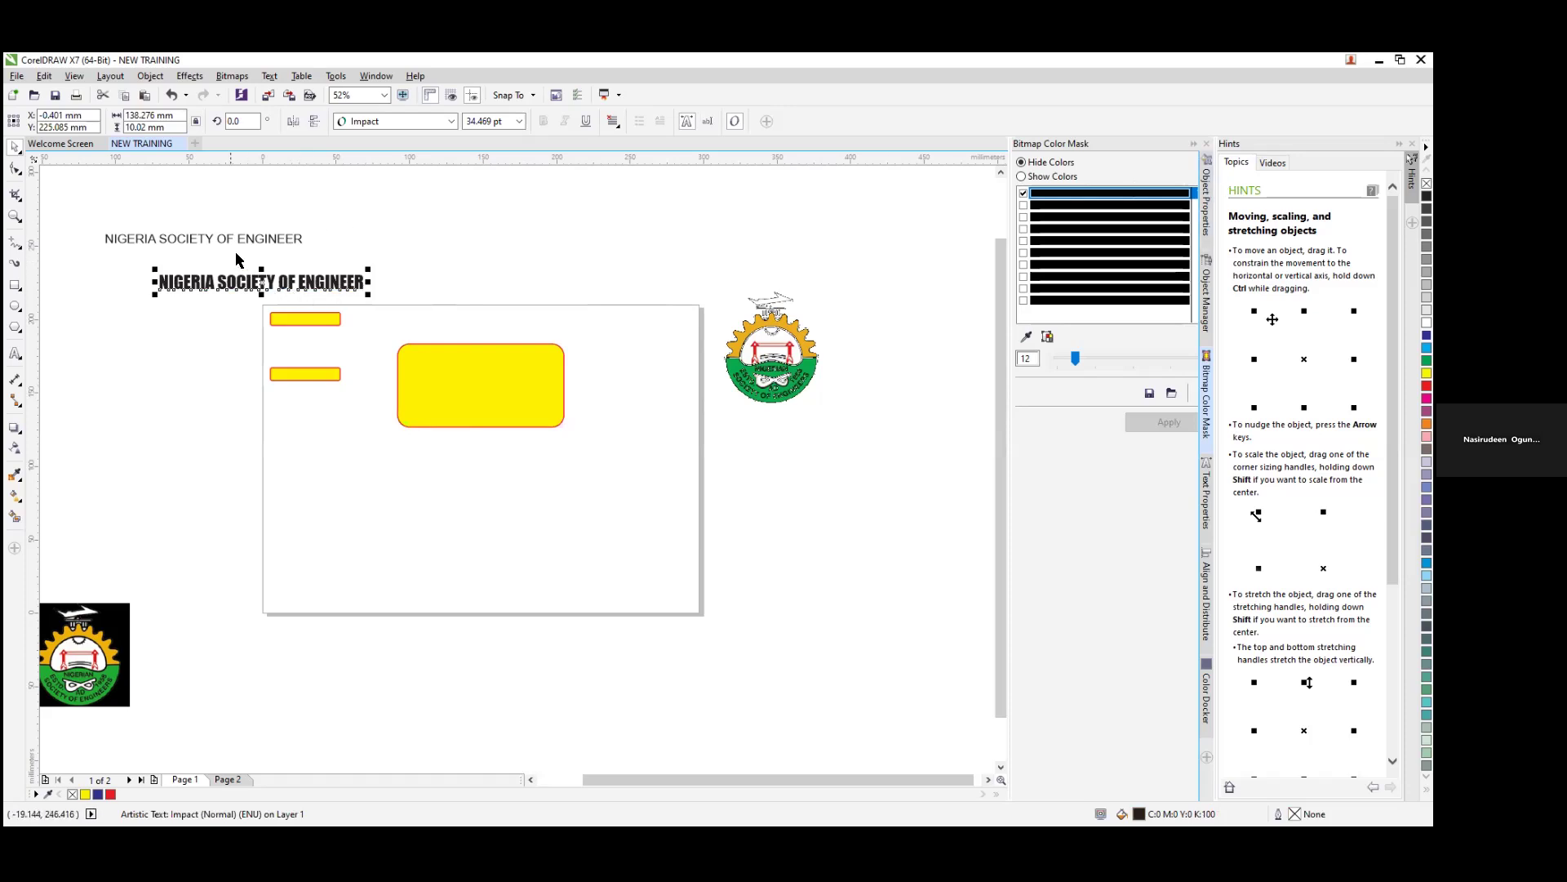
pyautogui.click(1200, 521)
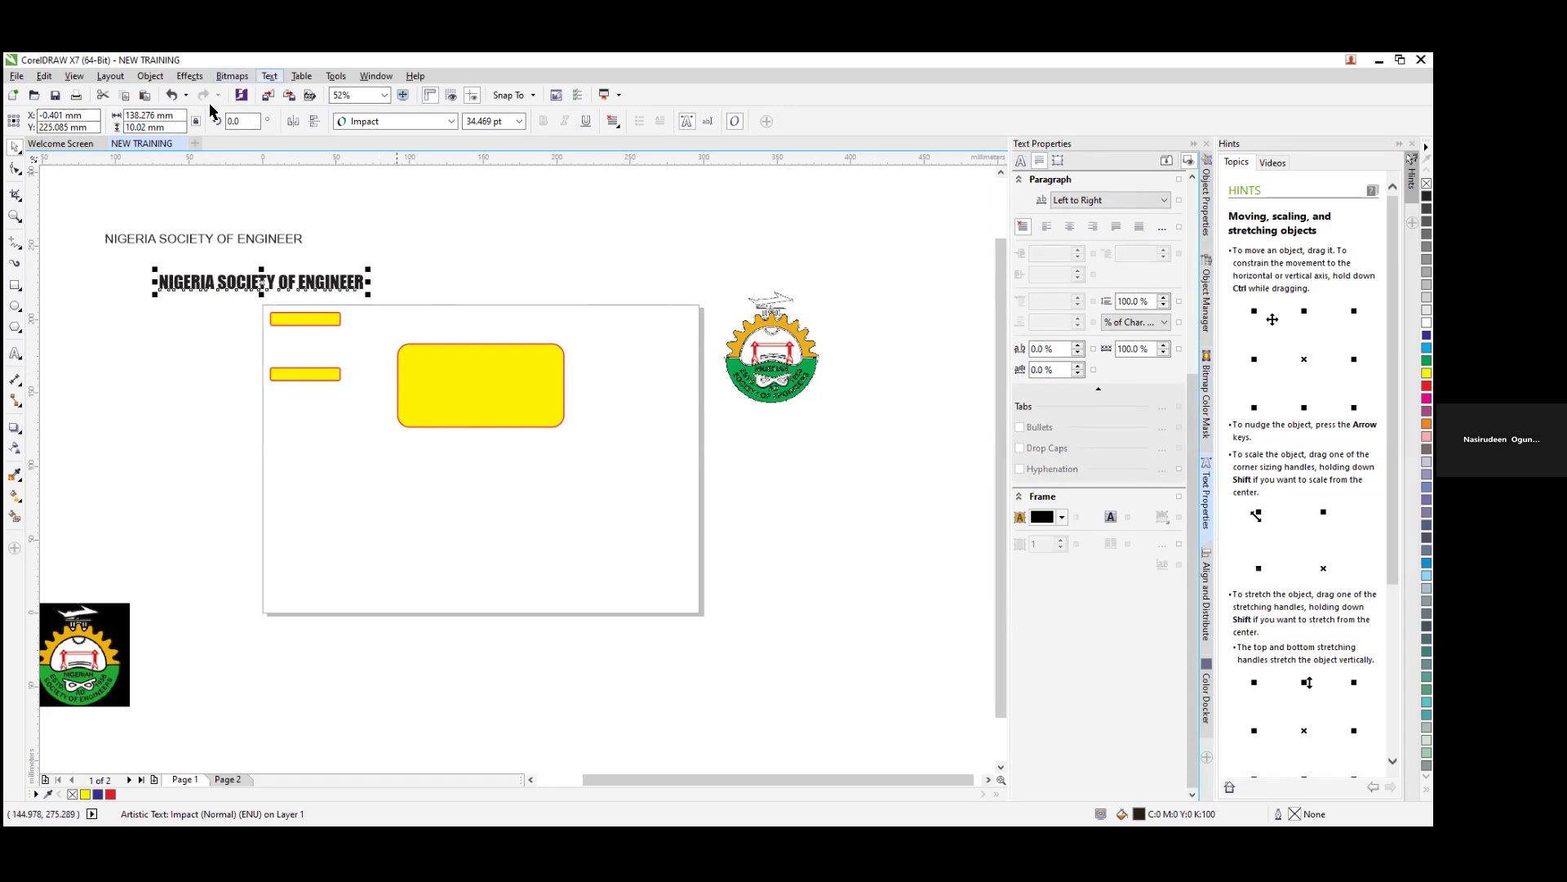
pyautogui.click(270, 76)
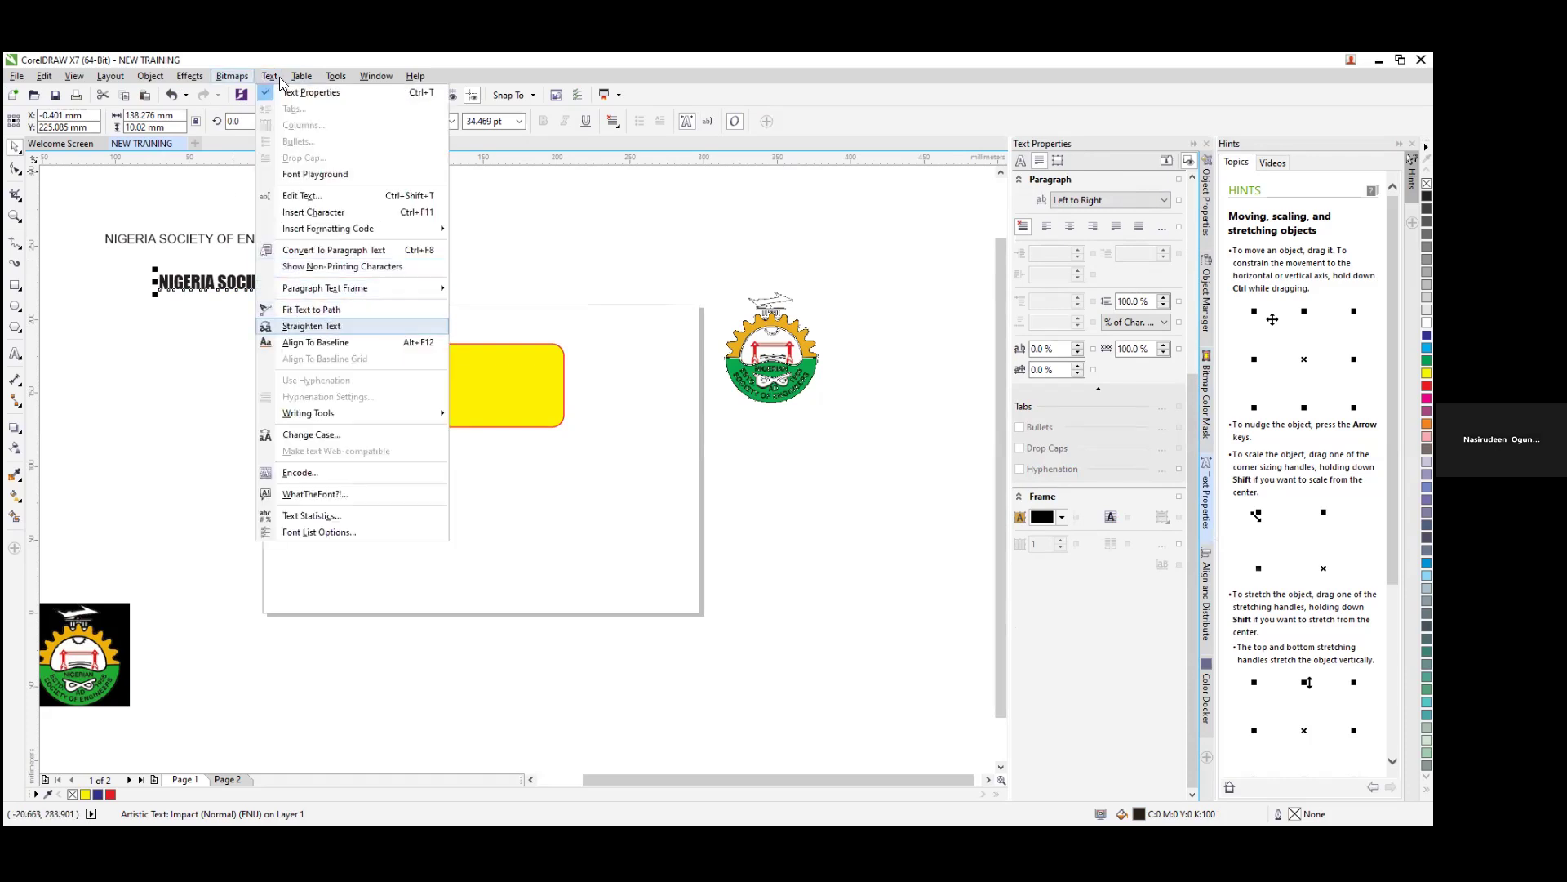
pyautogui.press('Escape')
# Step: Move the Impact text line left to about X -12.6 mm
pyautogui.click(183, 376)
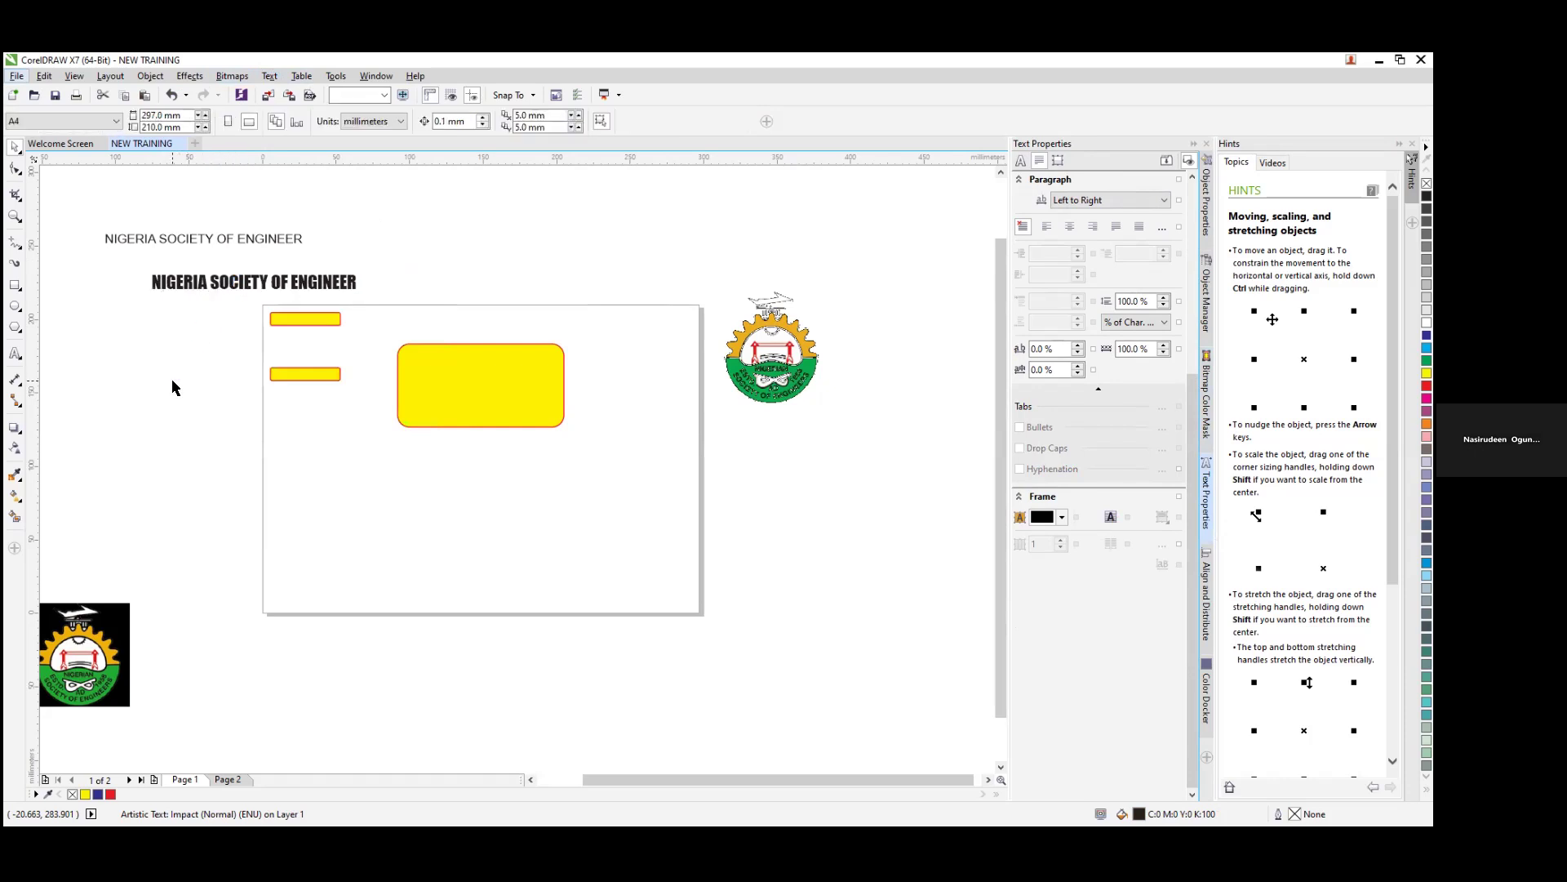
pyautogui.click(237, 280)
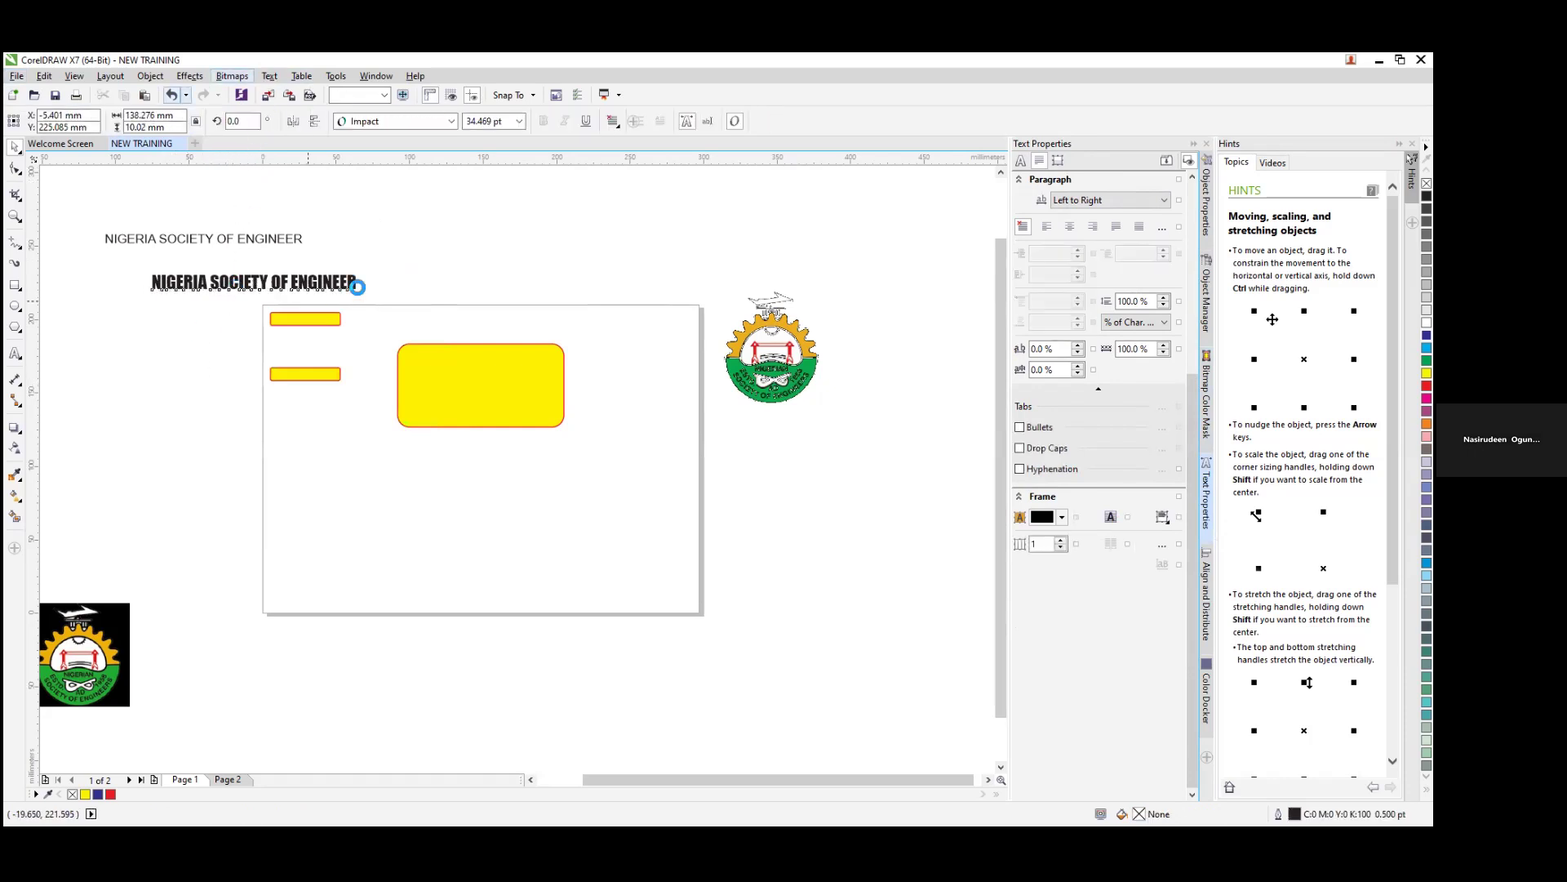
pyautogui.click(442, 258)
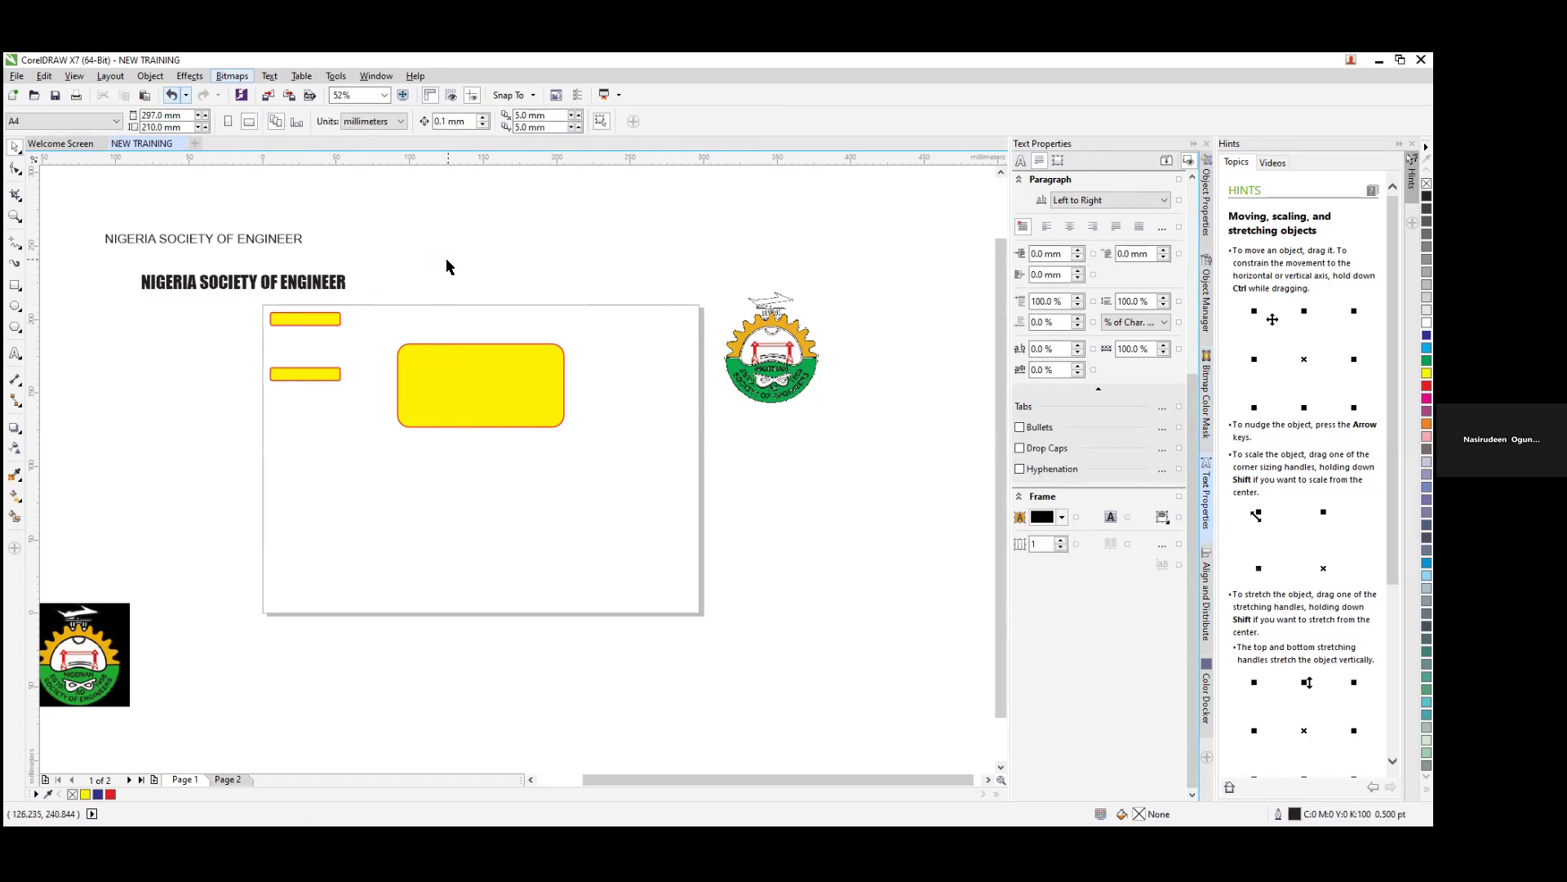
# Step: Move the upper Arial text line left to about X -55.2 mm and collapse the text properties
pyautogui.click(294, 240)
pyautogui.click(483, 280)
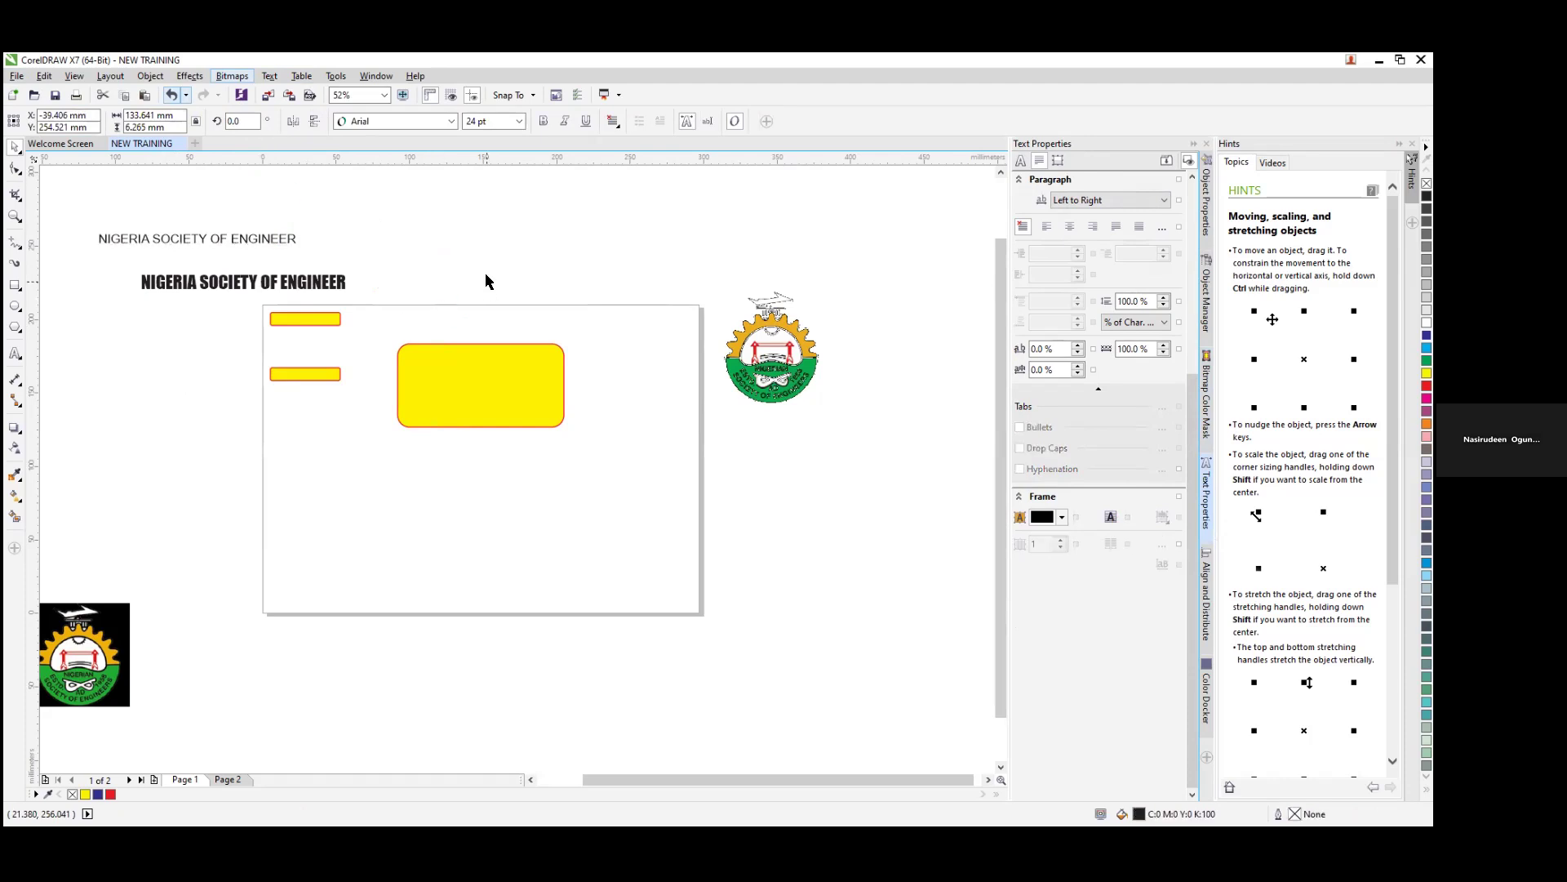
pyautogui.click(1206, 144)
pyautogui.click(334, 197)
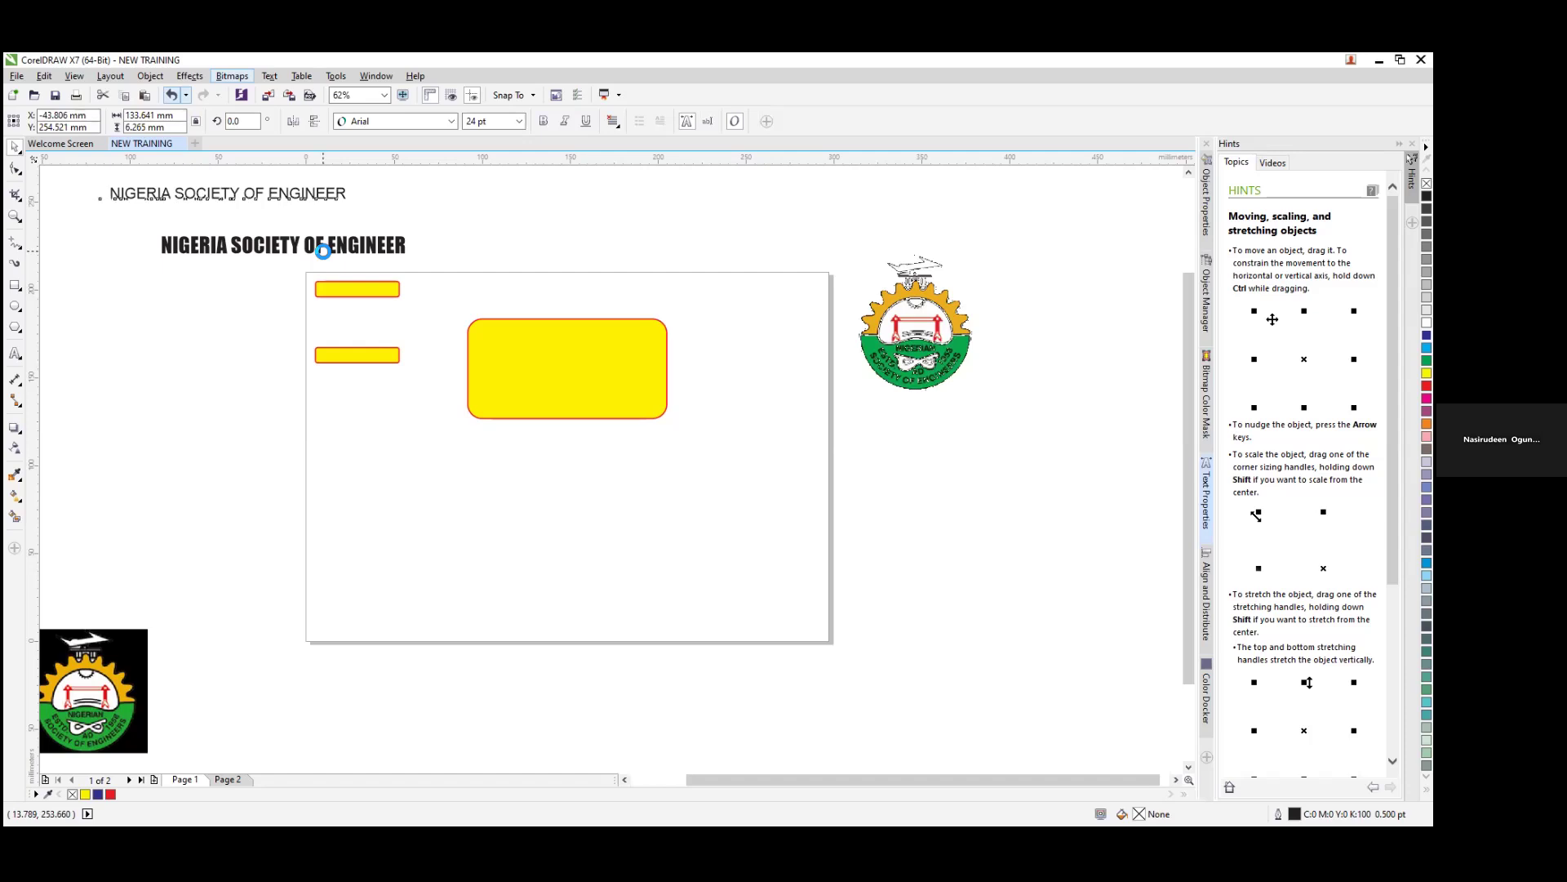
pyautogui.click(478, 227)
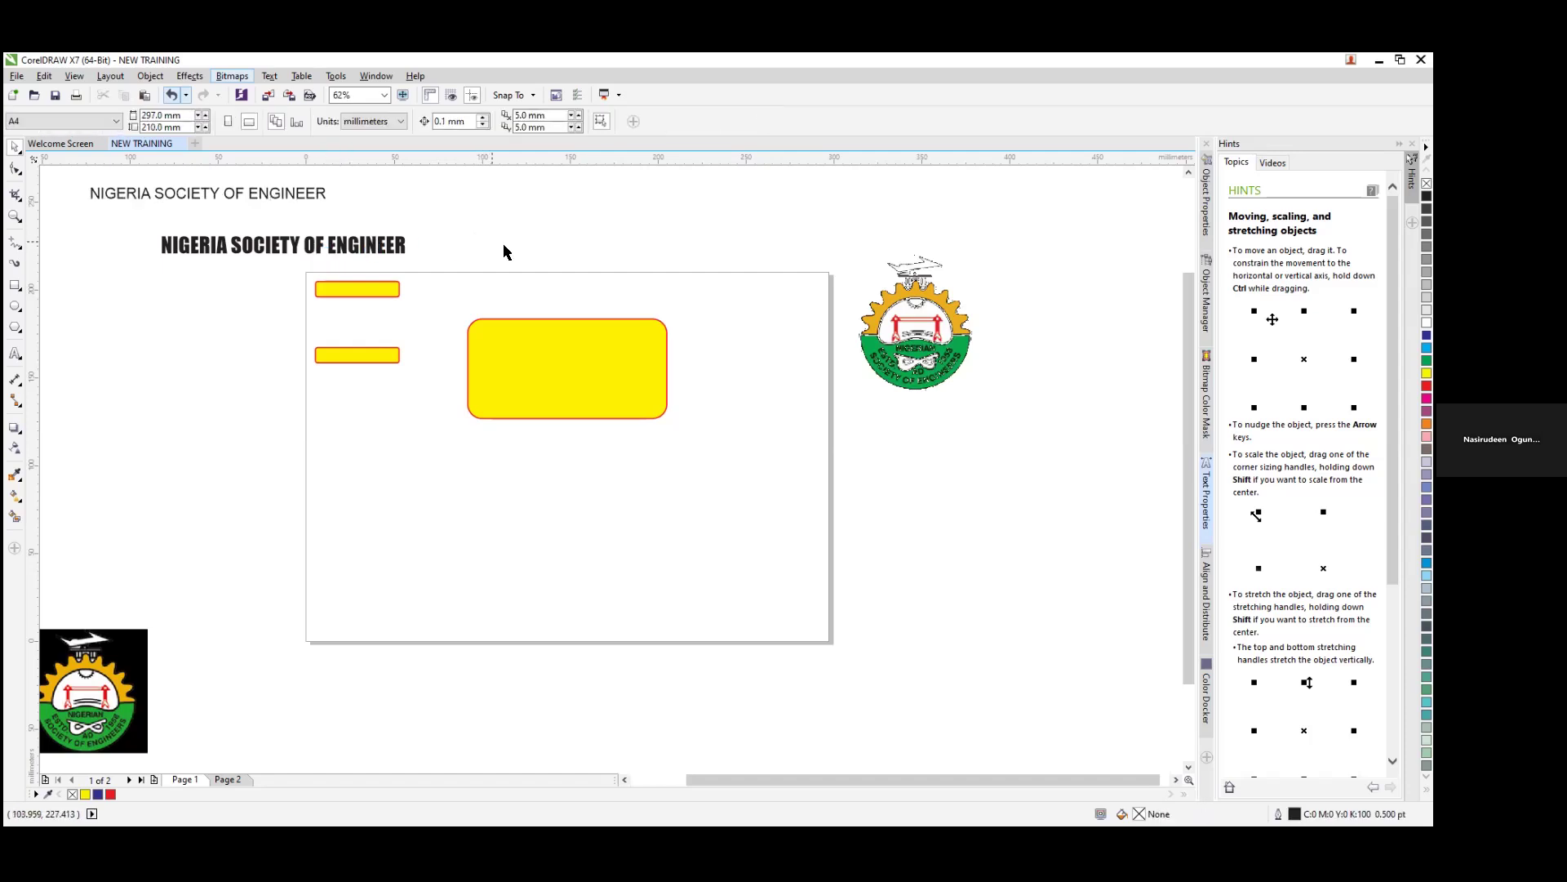
# Step: Move the large yellow rectangle left to about X 140.5 mm, and the black-background logo onto the page's lower-left corner
pyautogui.click(483, 335)
pyautogui.moveTo(560, 369); pyautogui.dragTo(552, 374)
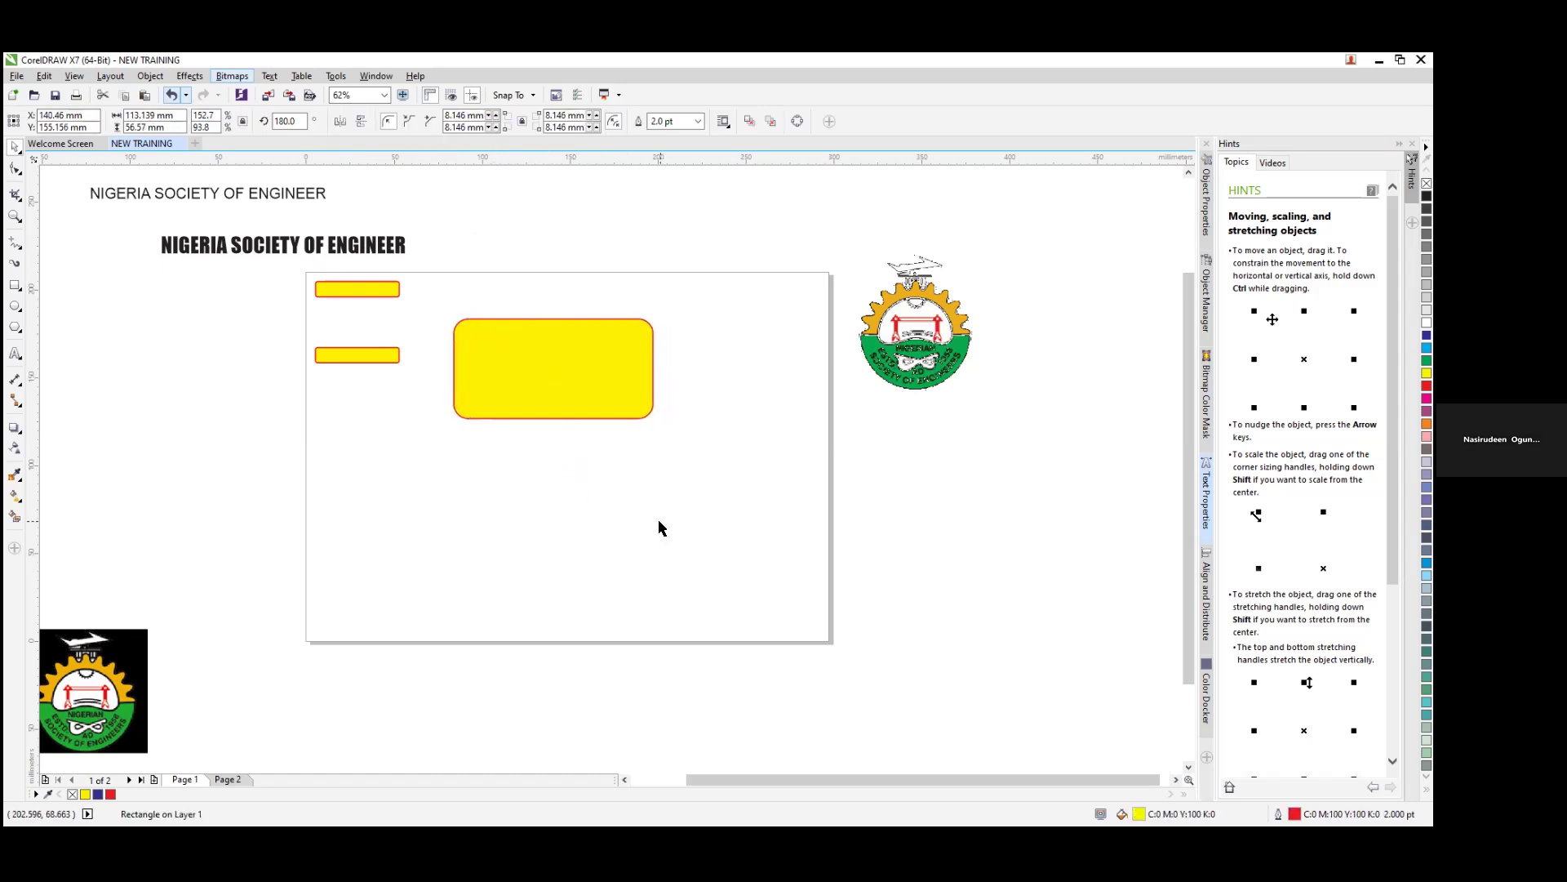
pyautogui.click(661, 528)
pyautogui.click(104, 694)
pyautogui.moveTo(110, 695); pyautogui.dragTo(408, 603)
pyautogui.click(435, 508)
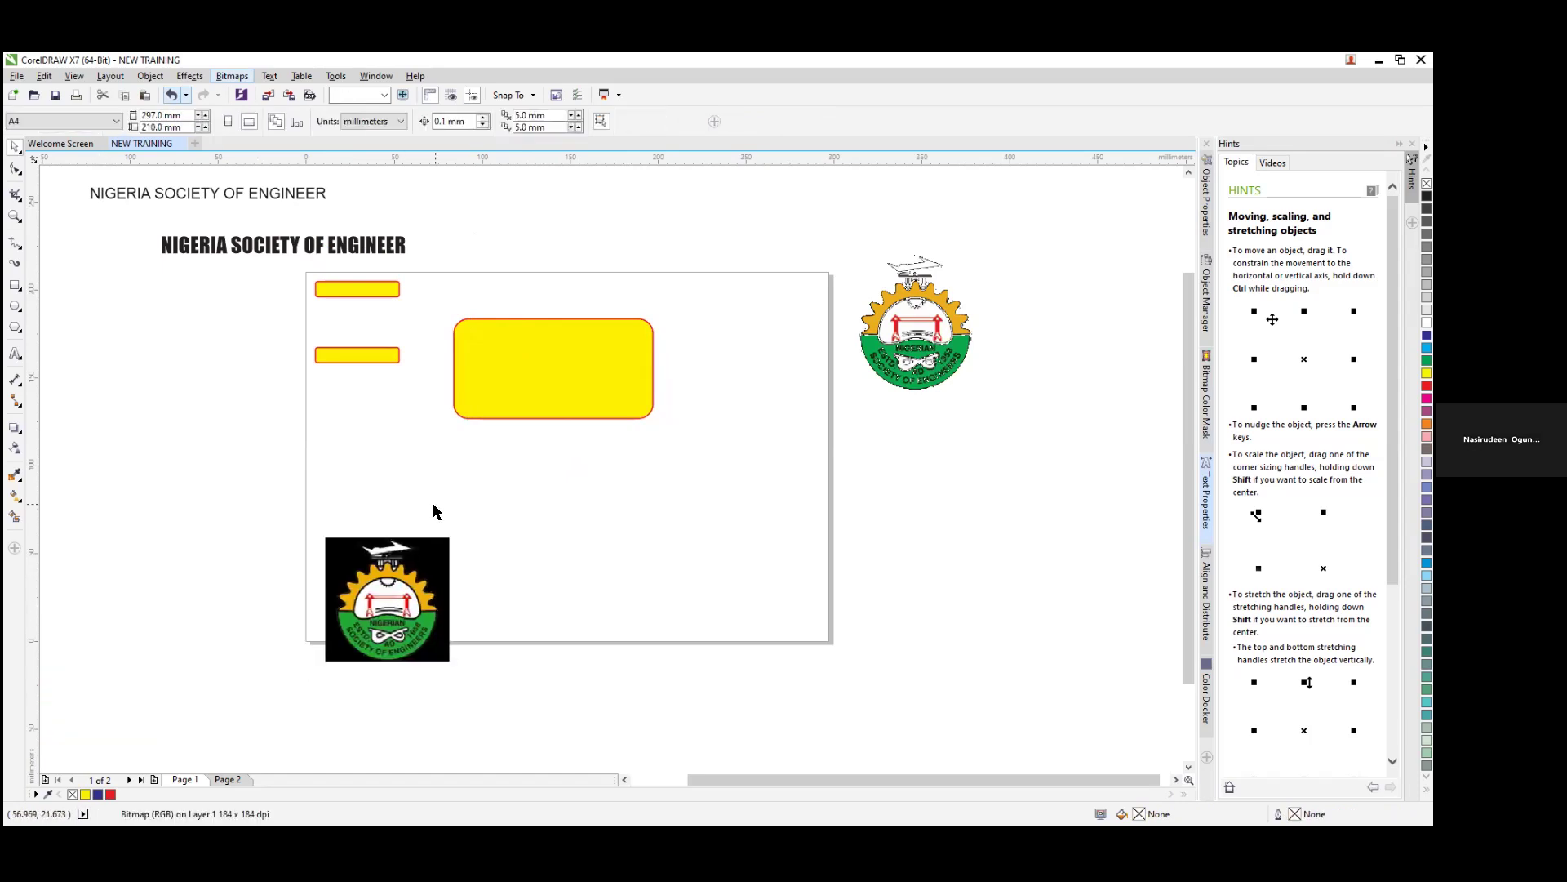
# Step: Draw an unfilled rectangle just outside the page's left edge, below the text lines
pyautogui.moveTo(181, 115); pyautogui.dragTo(4, 227)
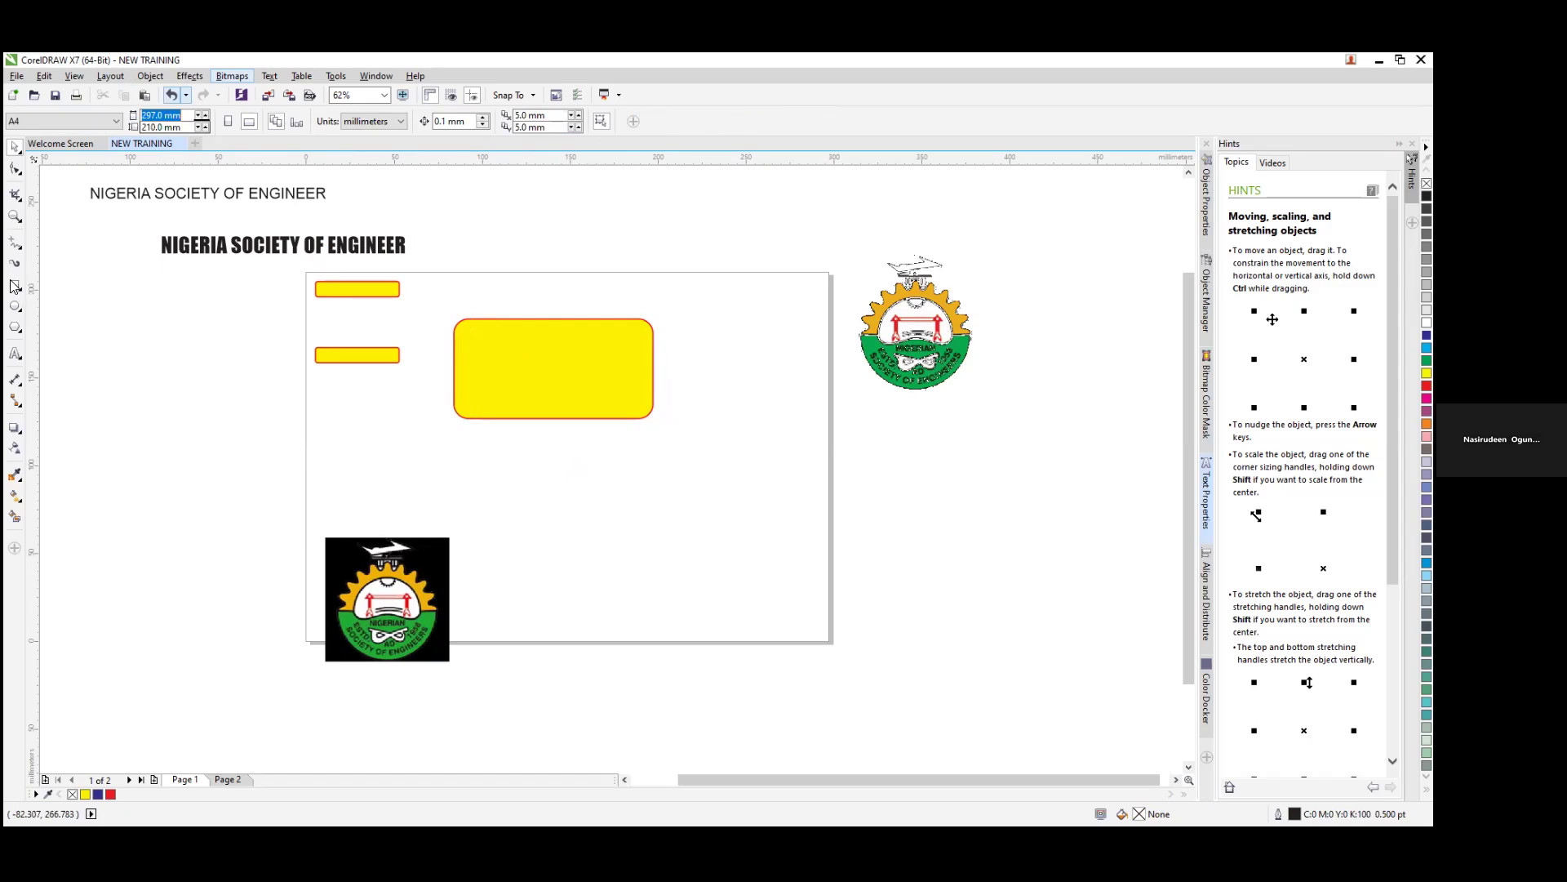
pyautogui.moveTo(302, 463); pyautogui.dragTo(123, 364)
pyautogui.click(117, 259)
pyautogui.click(15, 147)
# Step: Fit the Arial text line to the top of the large yellow rectangle as a path, offset 6.35 mm from its edge
pyautogui.click(494, 404)
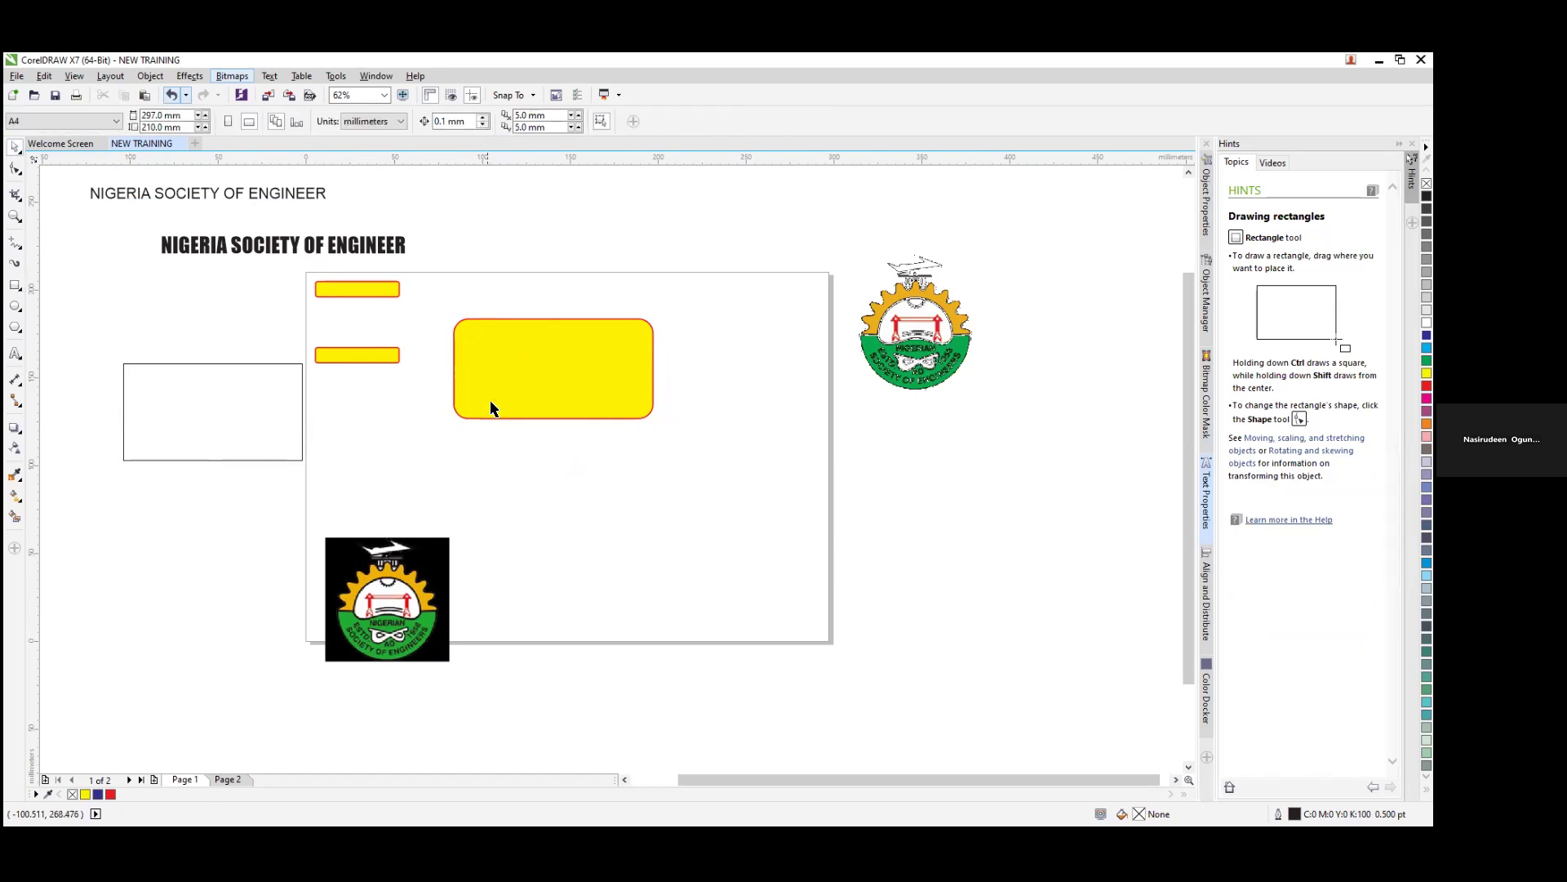
pyautogui.click(234, 199)
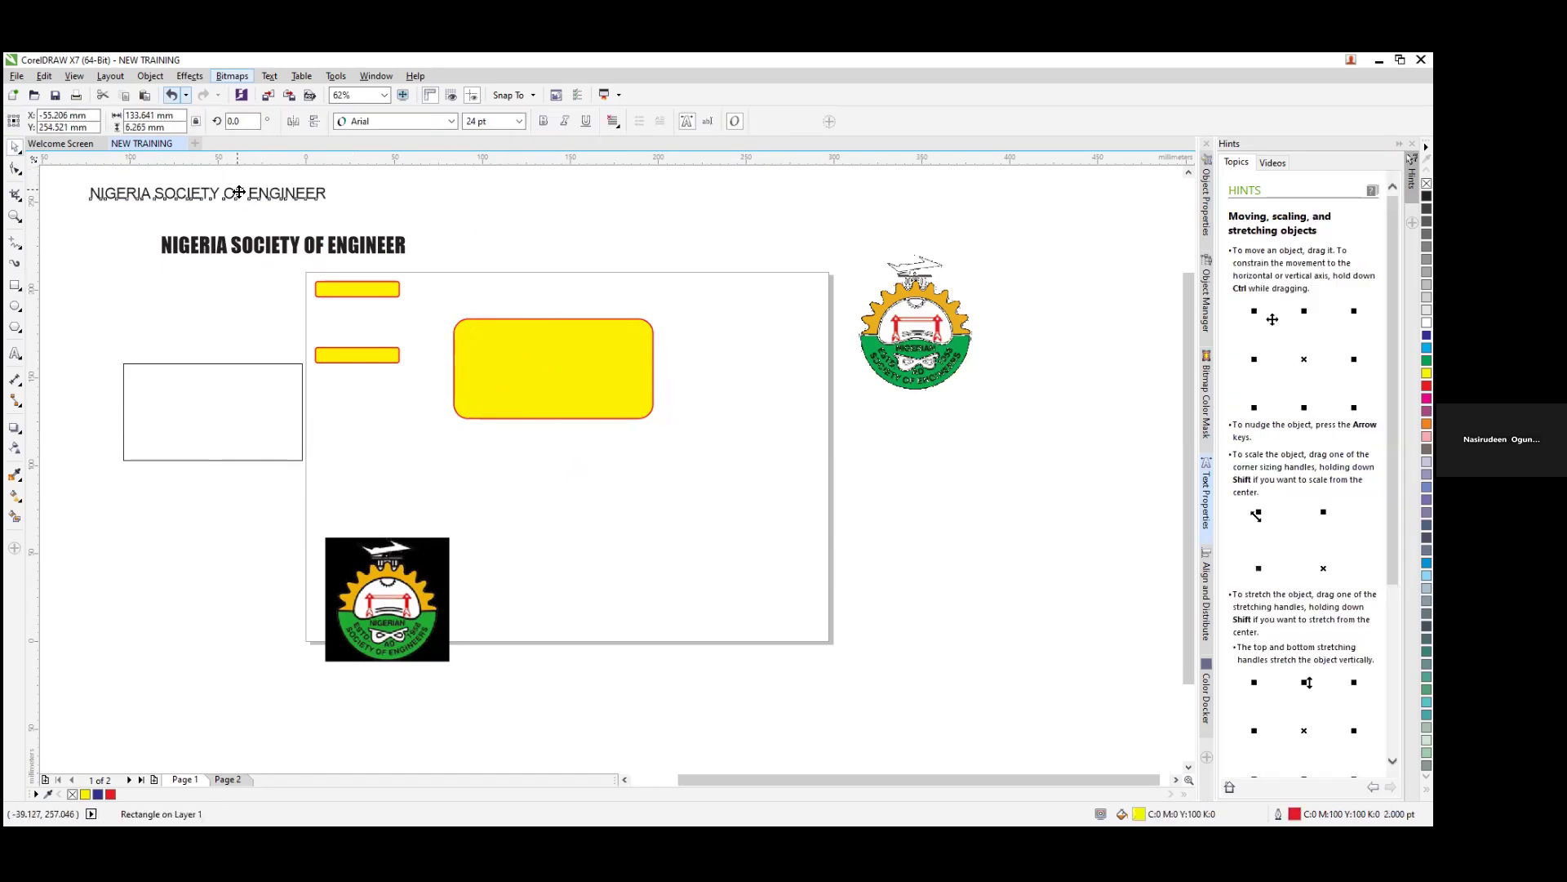
pyautogui.click(268, 77)
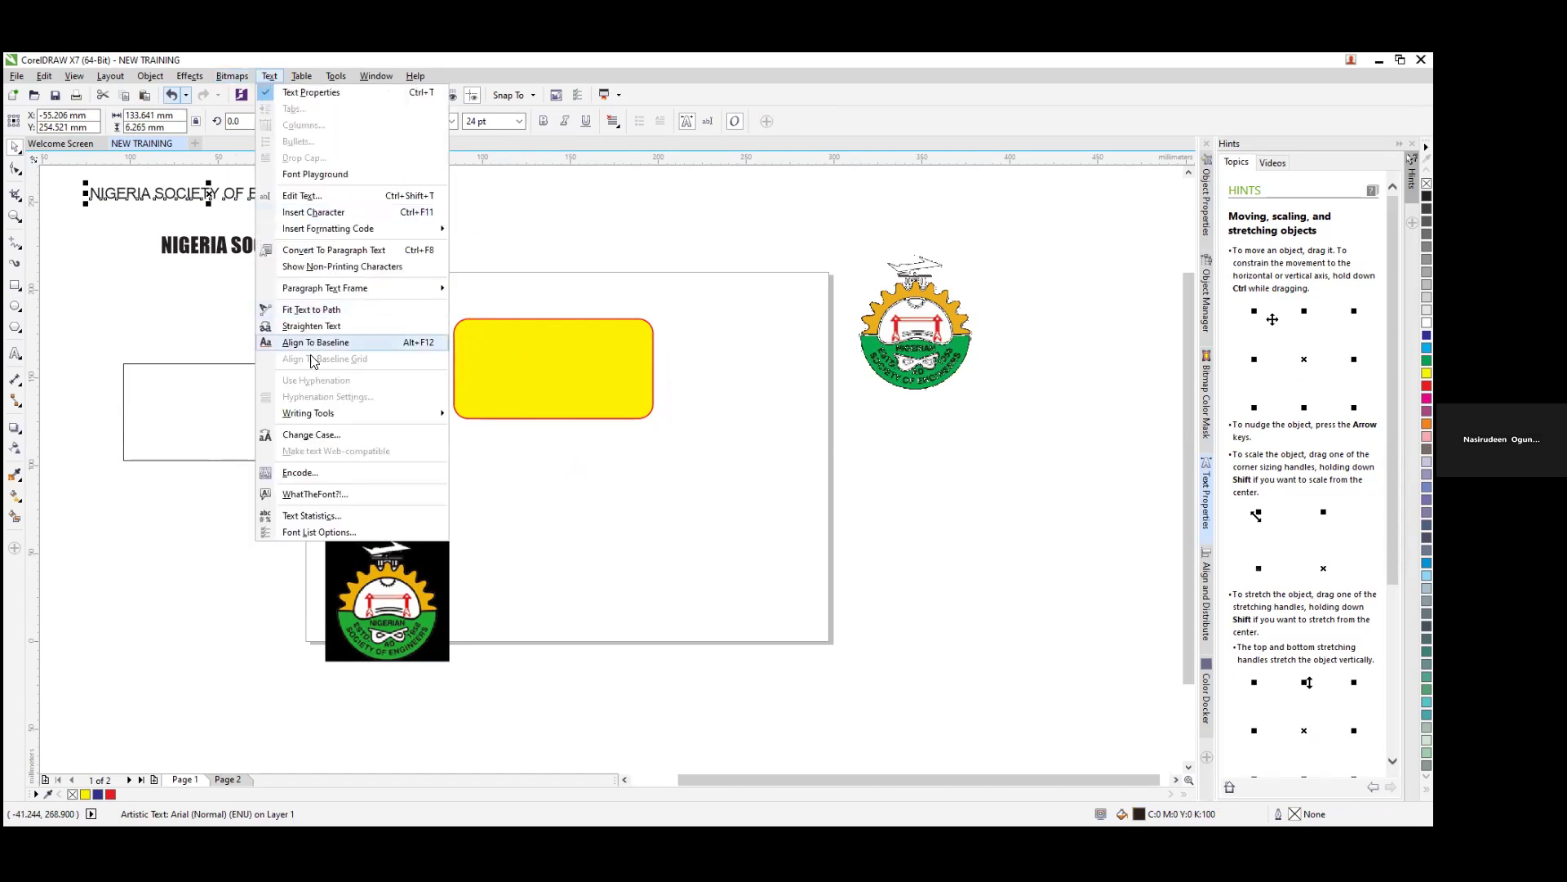
pyautogui.click(357, 310)
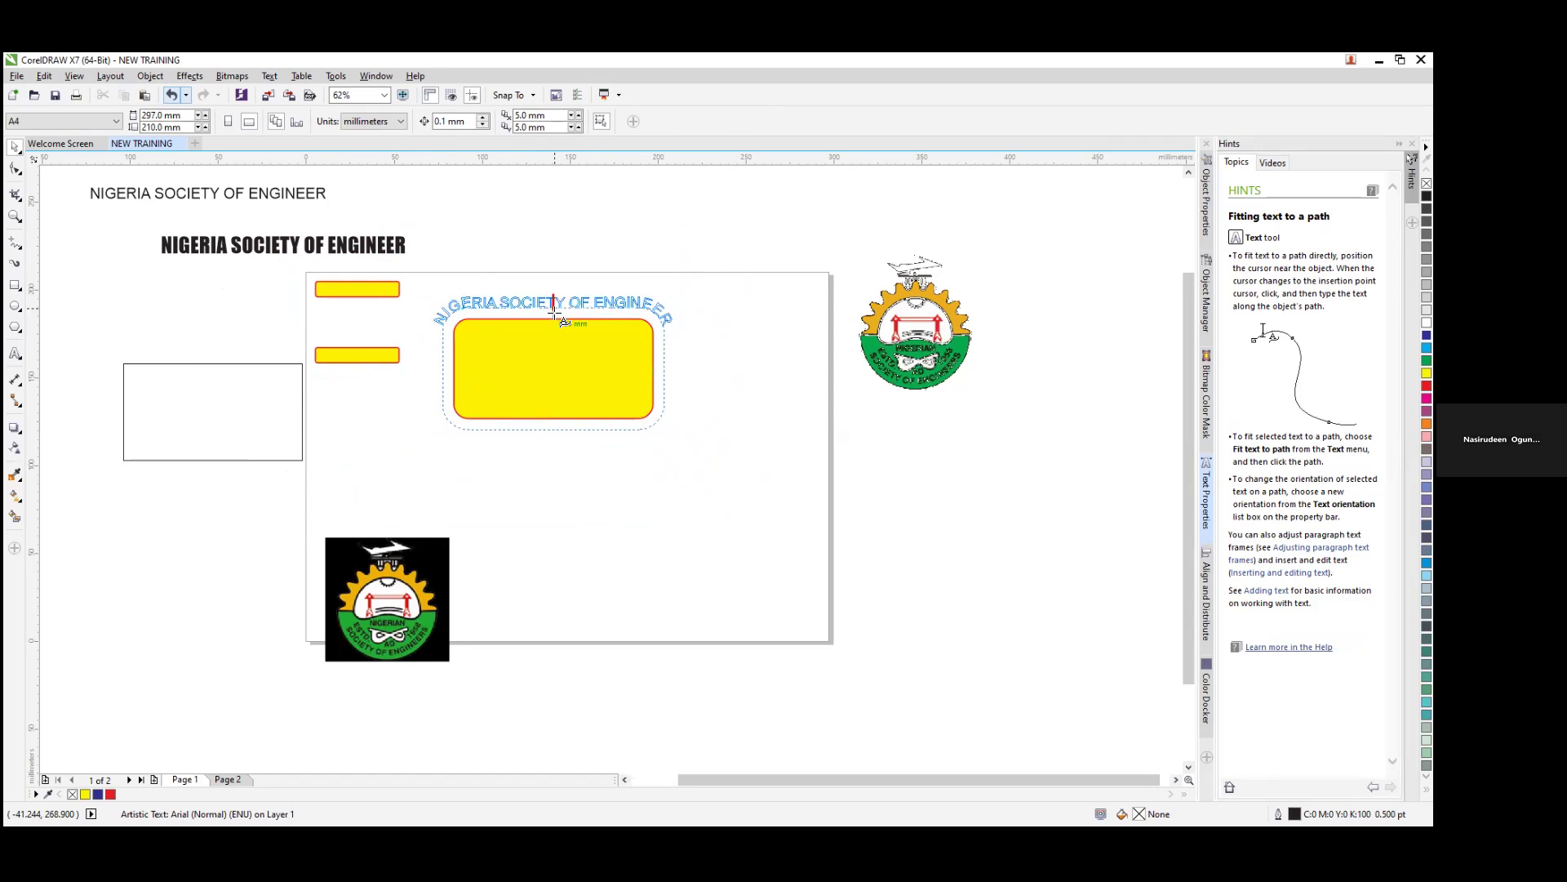
pyautogui.click(555, 313)
pyautogui.click(555, 311)
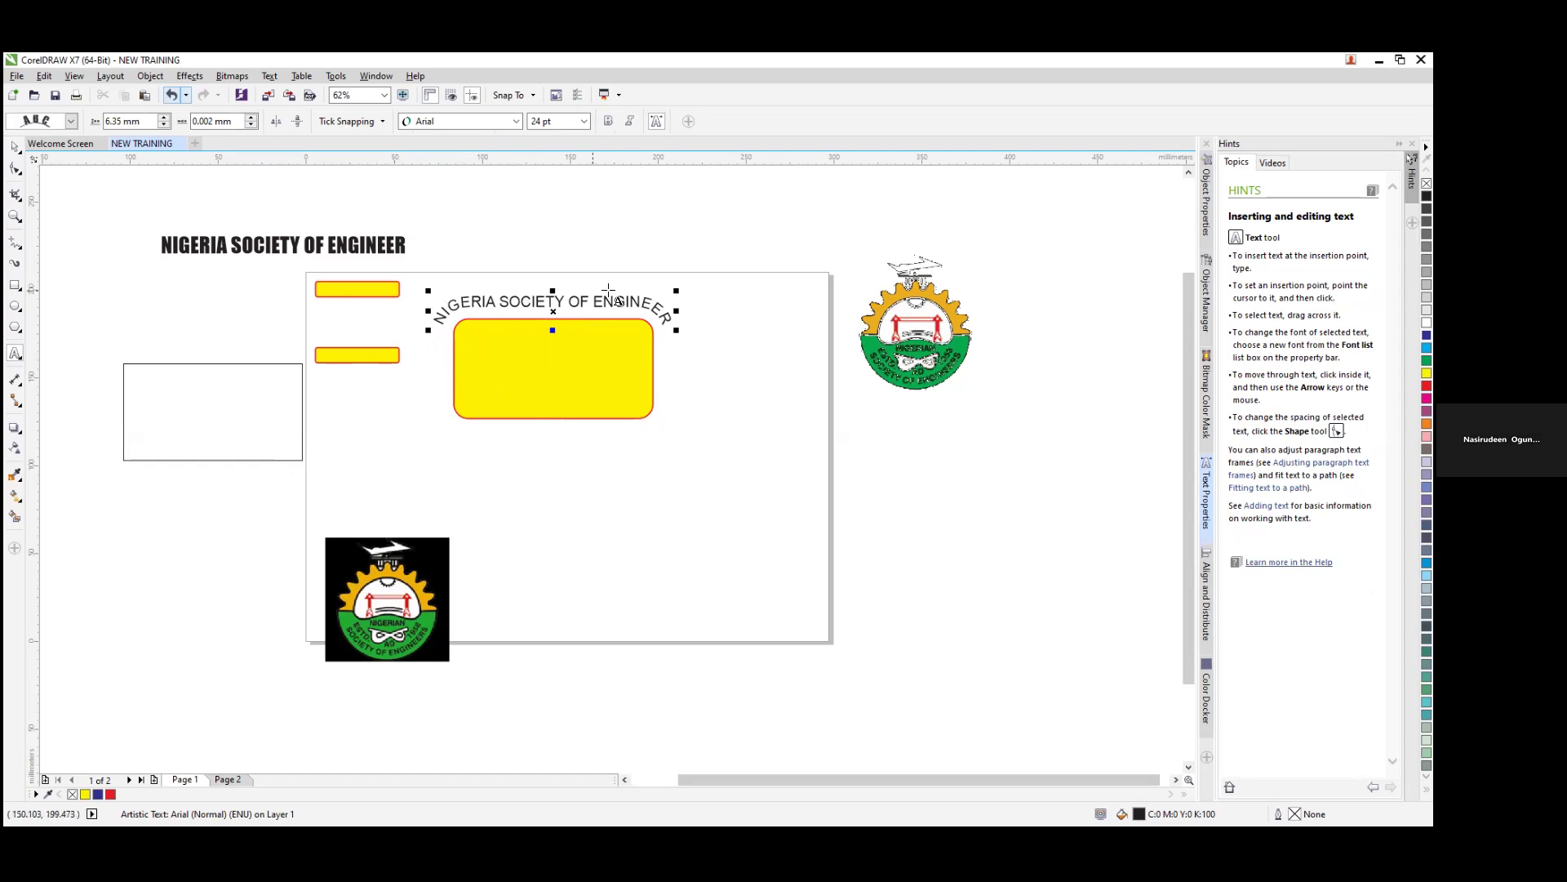
# Step: Draw an ellipse about 108.4 × 99.9 mm on the lower part of the page and move it to about X 182.3 mm, Y 65.7 mm
pyautogui.click(22, 155)
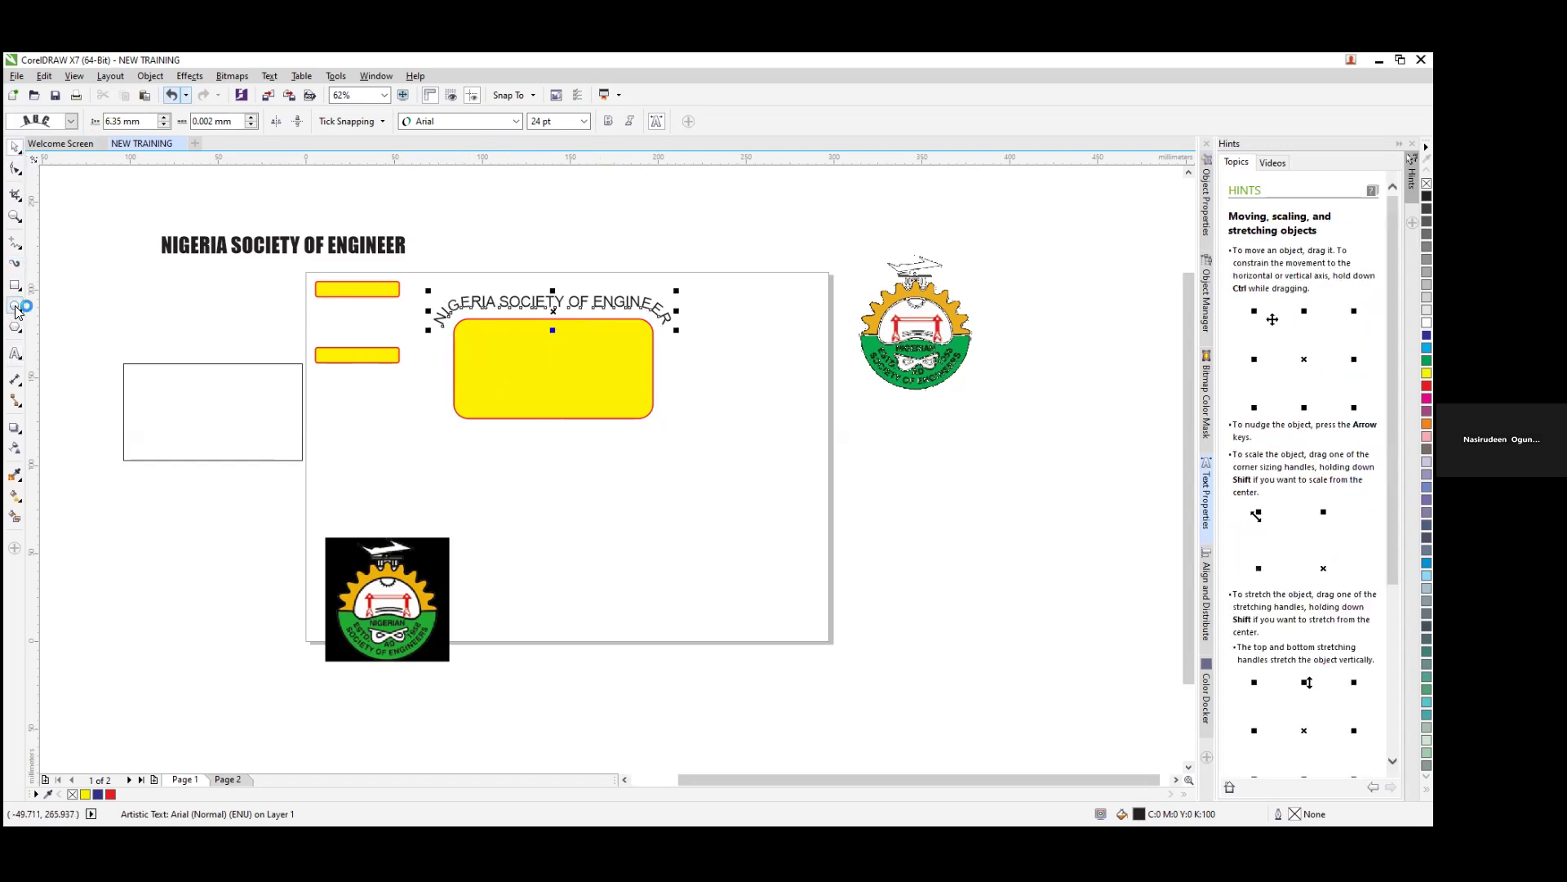
pyautogui.click(15, 306)
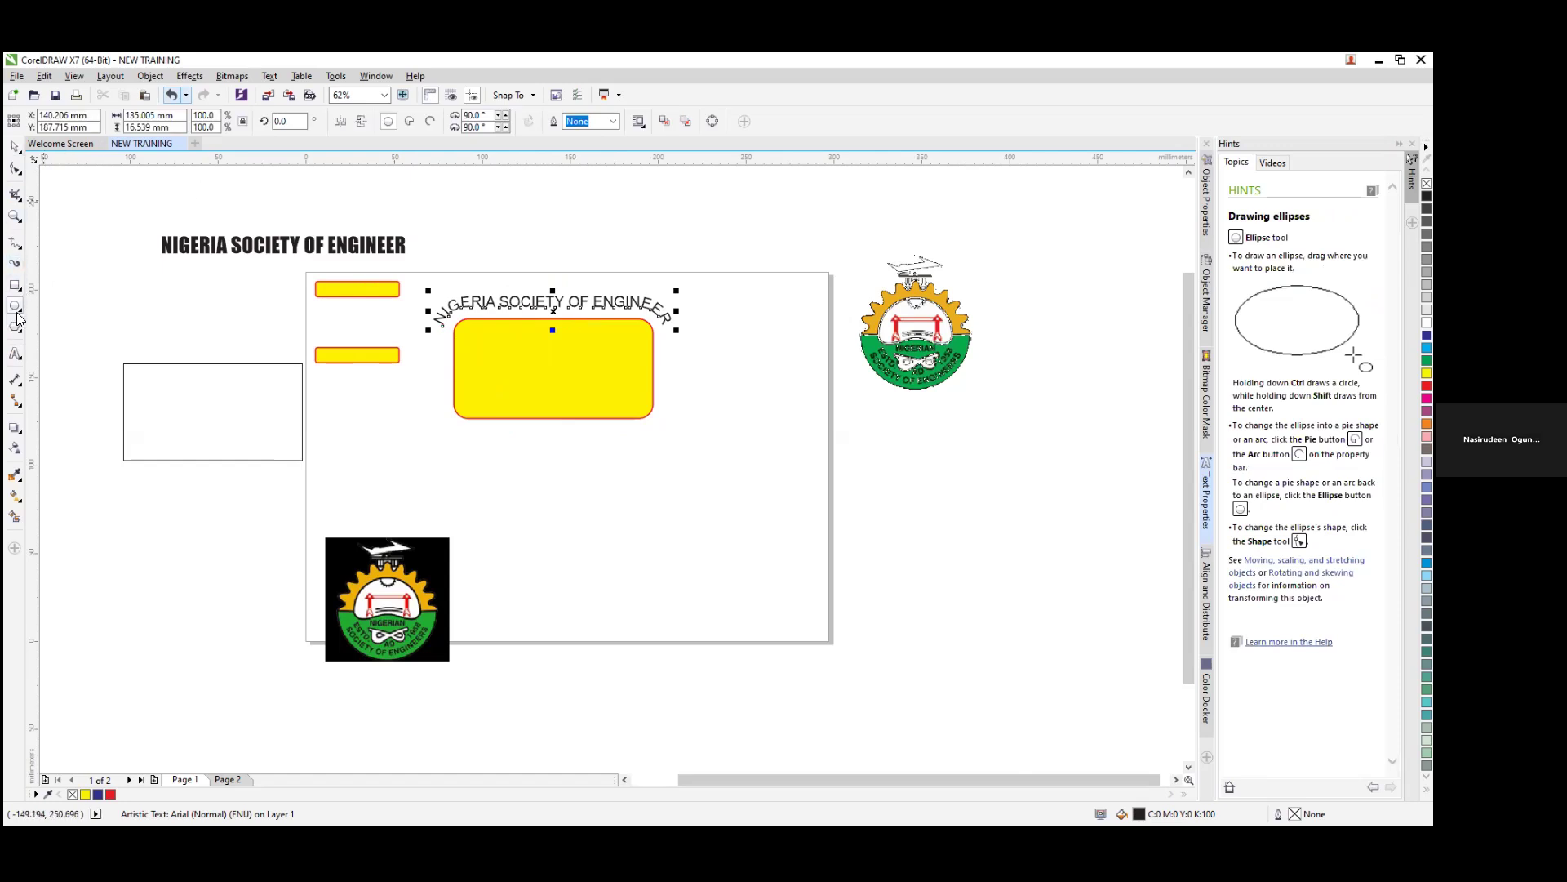
pyautogui.moveTo(582, 455); pyautogui.dragTo(774, 632)
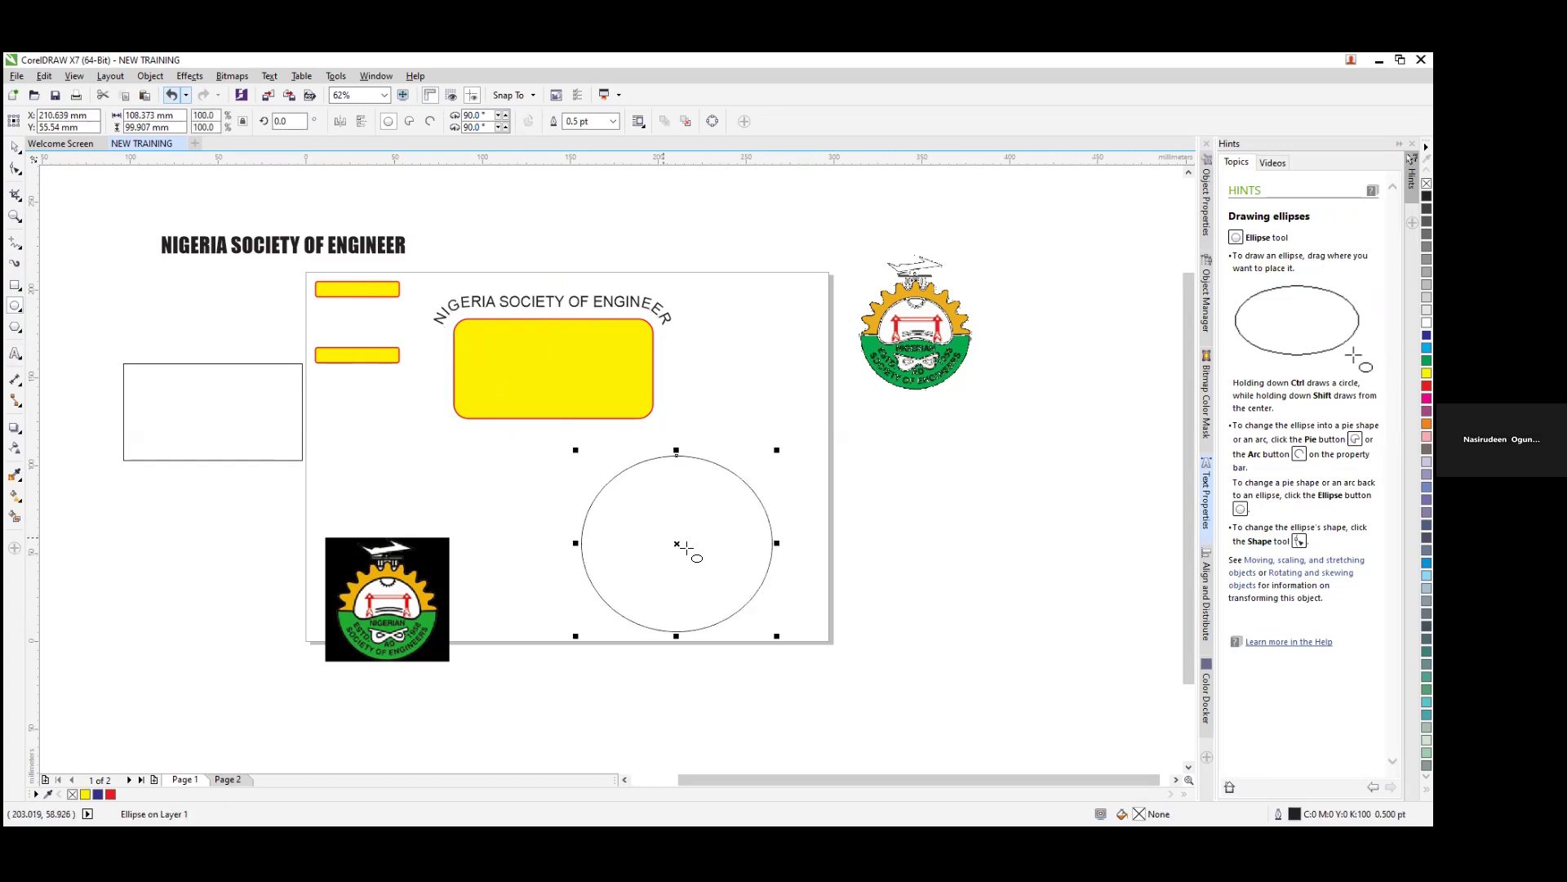
pyautogui.moveTo(677, 543); pyautogui.dragTo(627, 525)
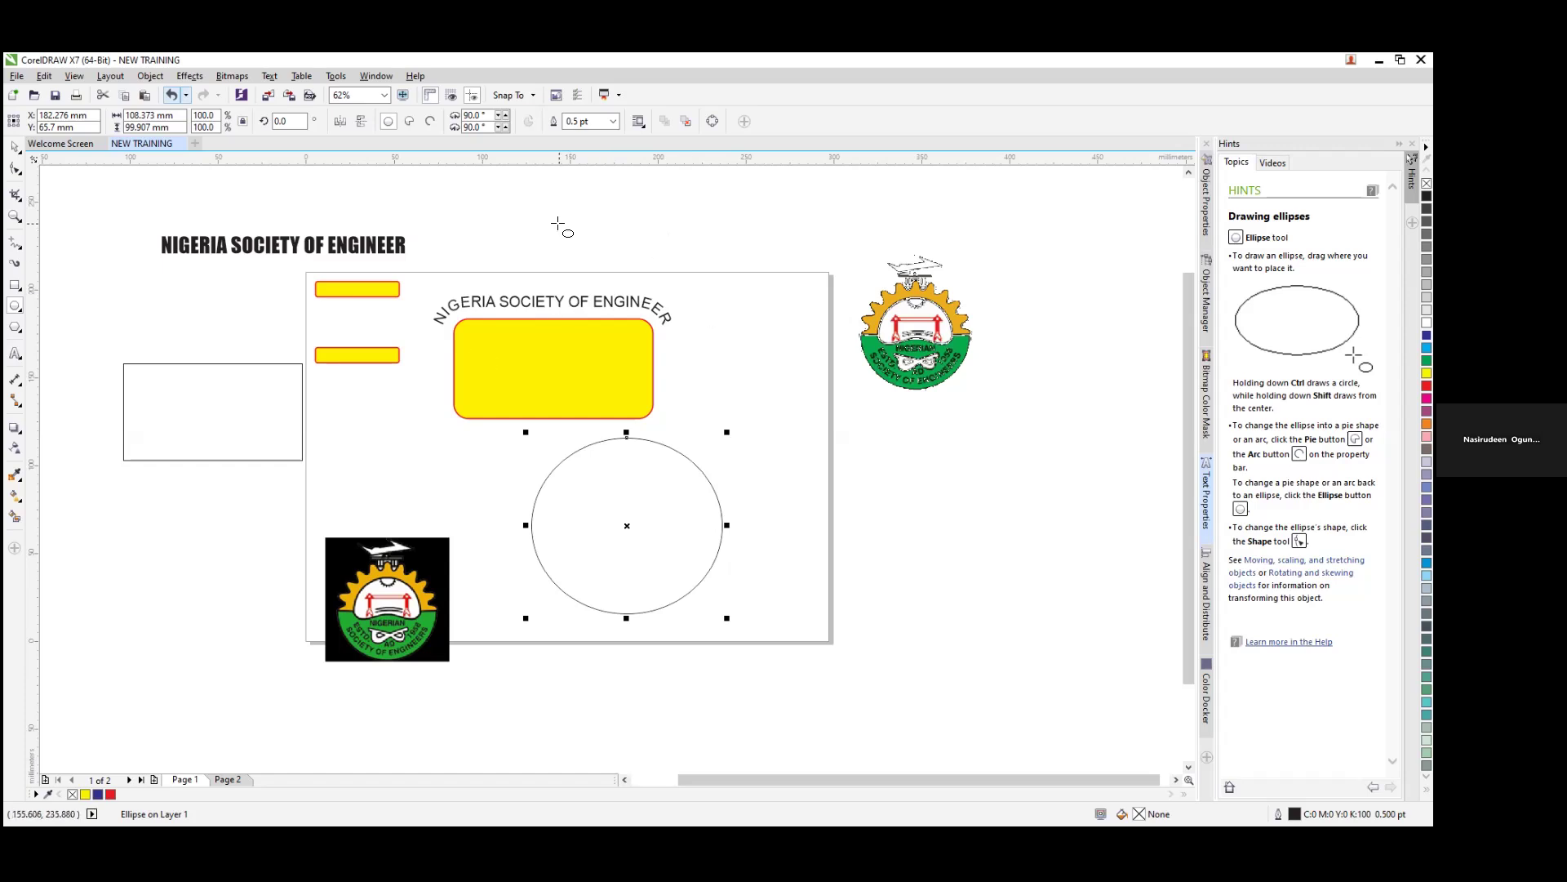
# Step: Replace the ellipse with a perfect circle about 102.4 mm in diameter, placed below the large yellow rectangle on the page's right half
pyautogui.moveTo(593, 217); pyautogui.dragTo(748, 396)
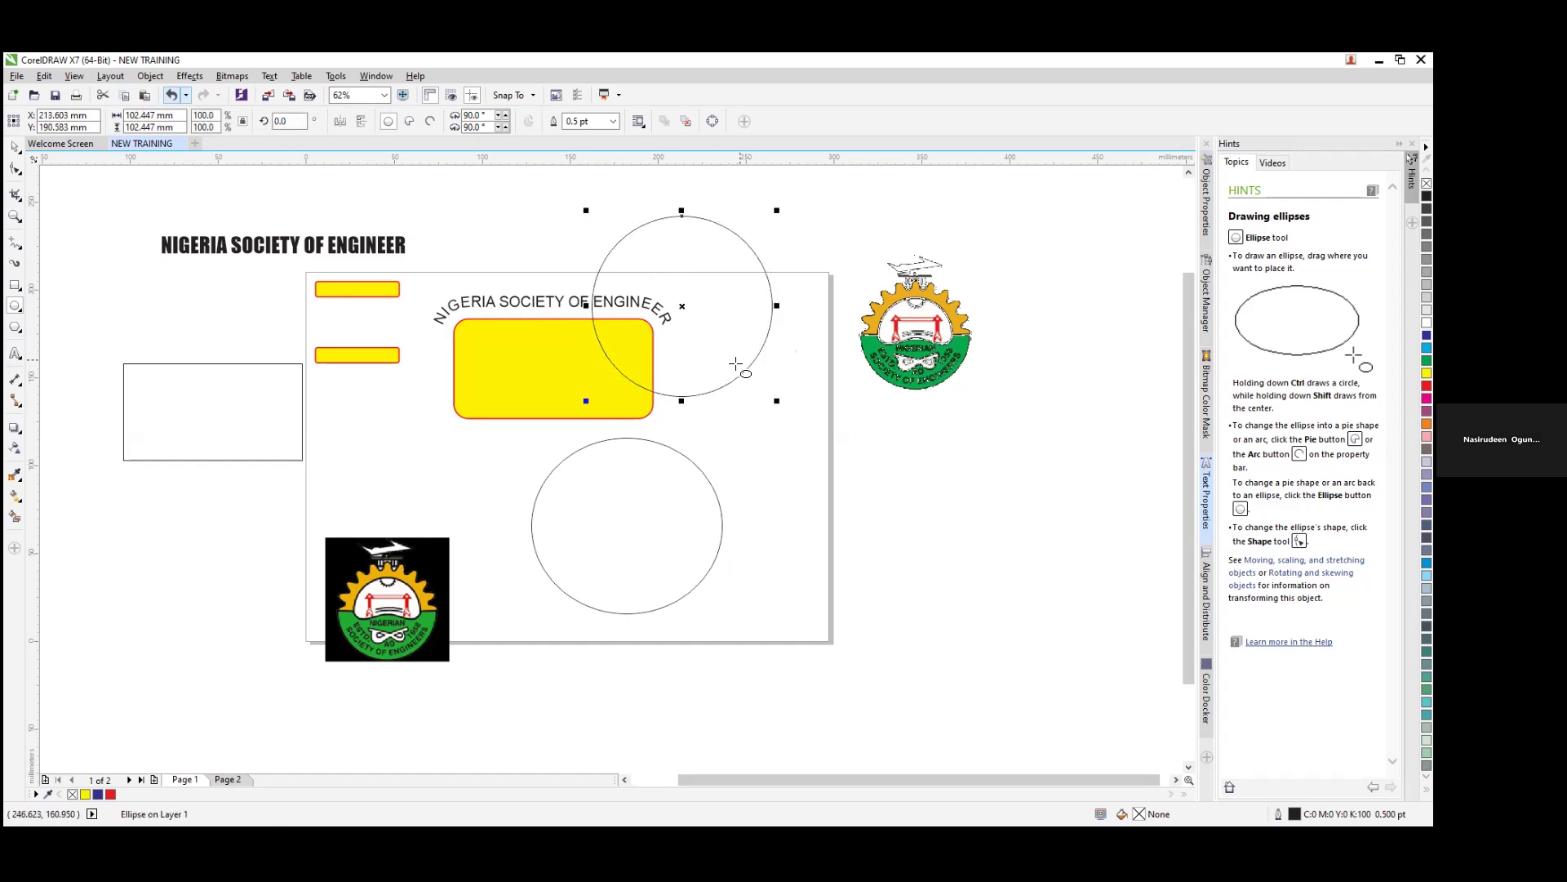
pyautogui.click(15, 147)
pyautogui.click(580, 457)
pyautogui.press('Delete')
pyautogui.click(668, 248)
pyautogui.moveTo(664, 383); pyautogui.dragTo(651, 596)
# Step: Copy the Impact text line to above the page and fit the copy to the top of the circle at 0 mm distance
pyautogui.click(208, 254)
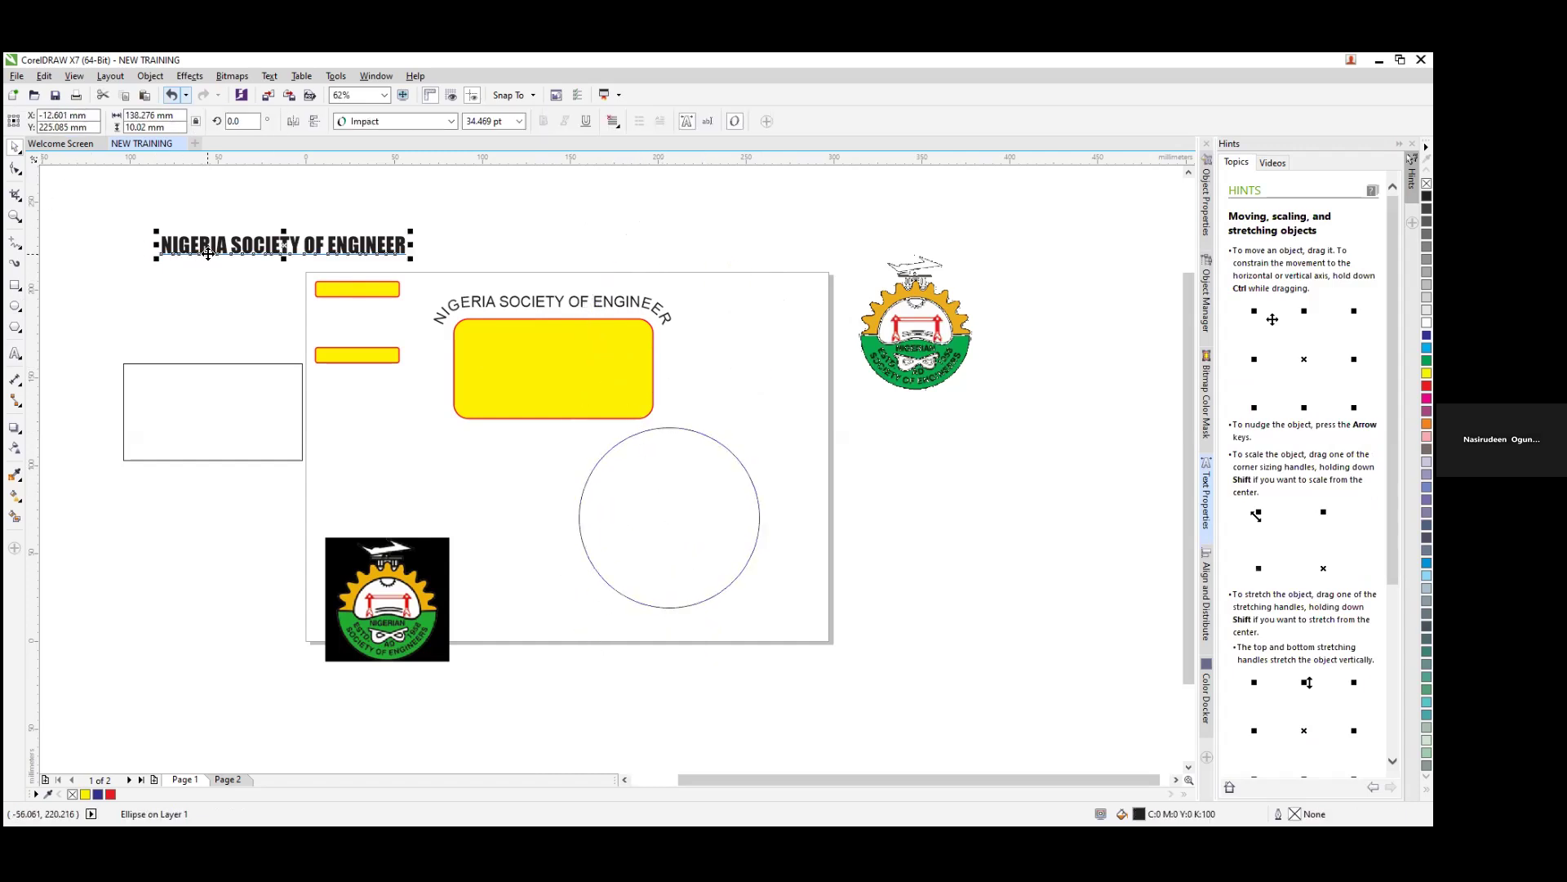
pyautogui.moveTo(279, 240); pyautogui.dragTo(582, 224)
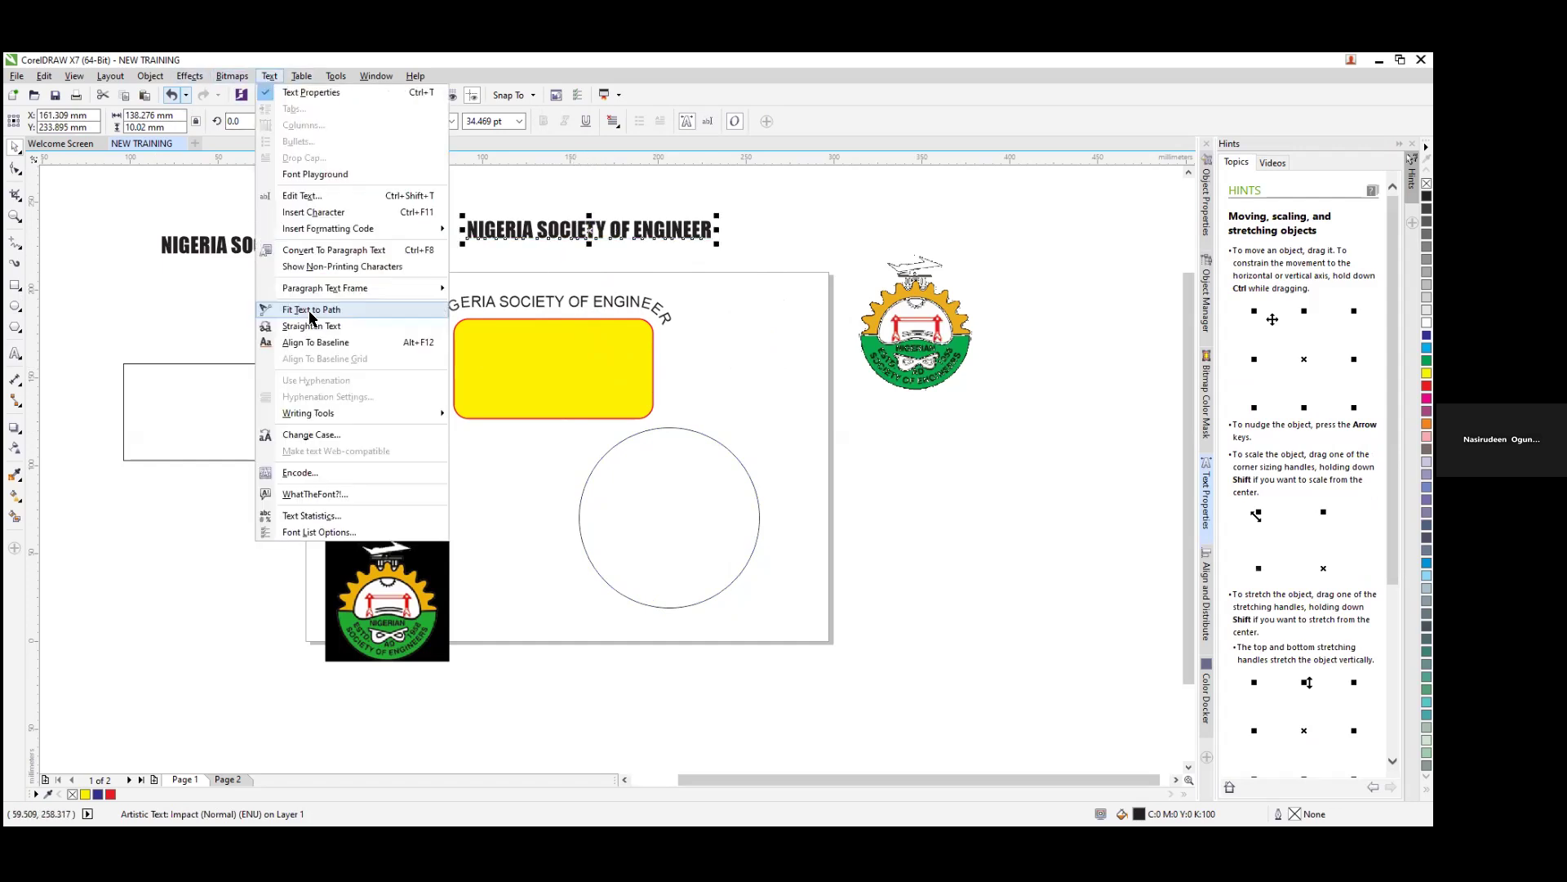
pyautogui.click(312, 315)
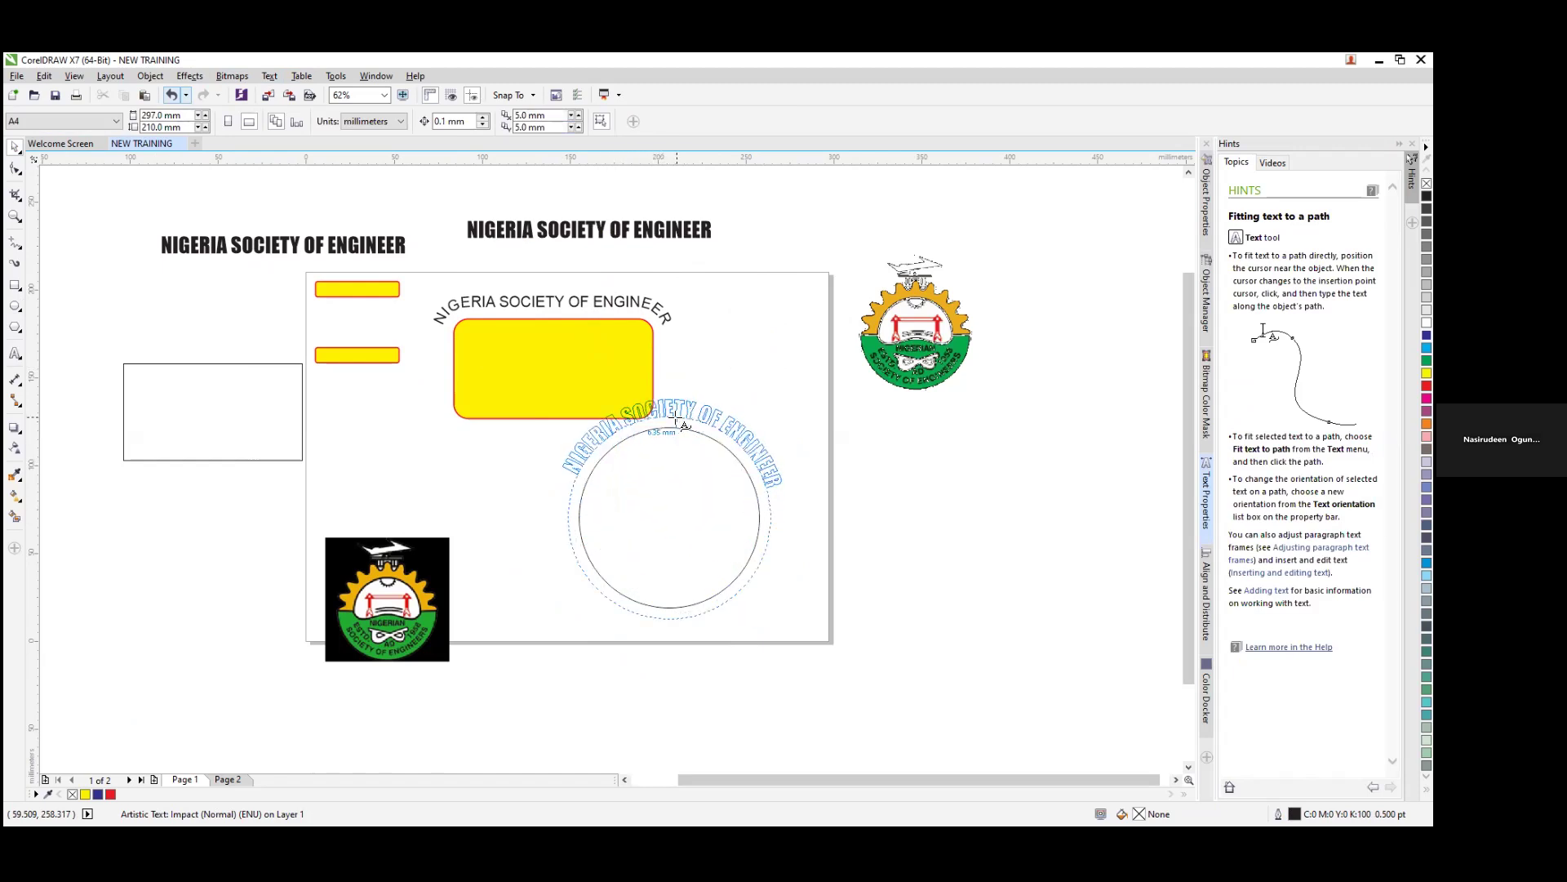
pyautogui.click(683, 431)
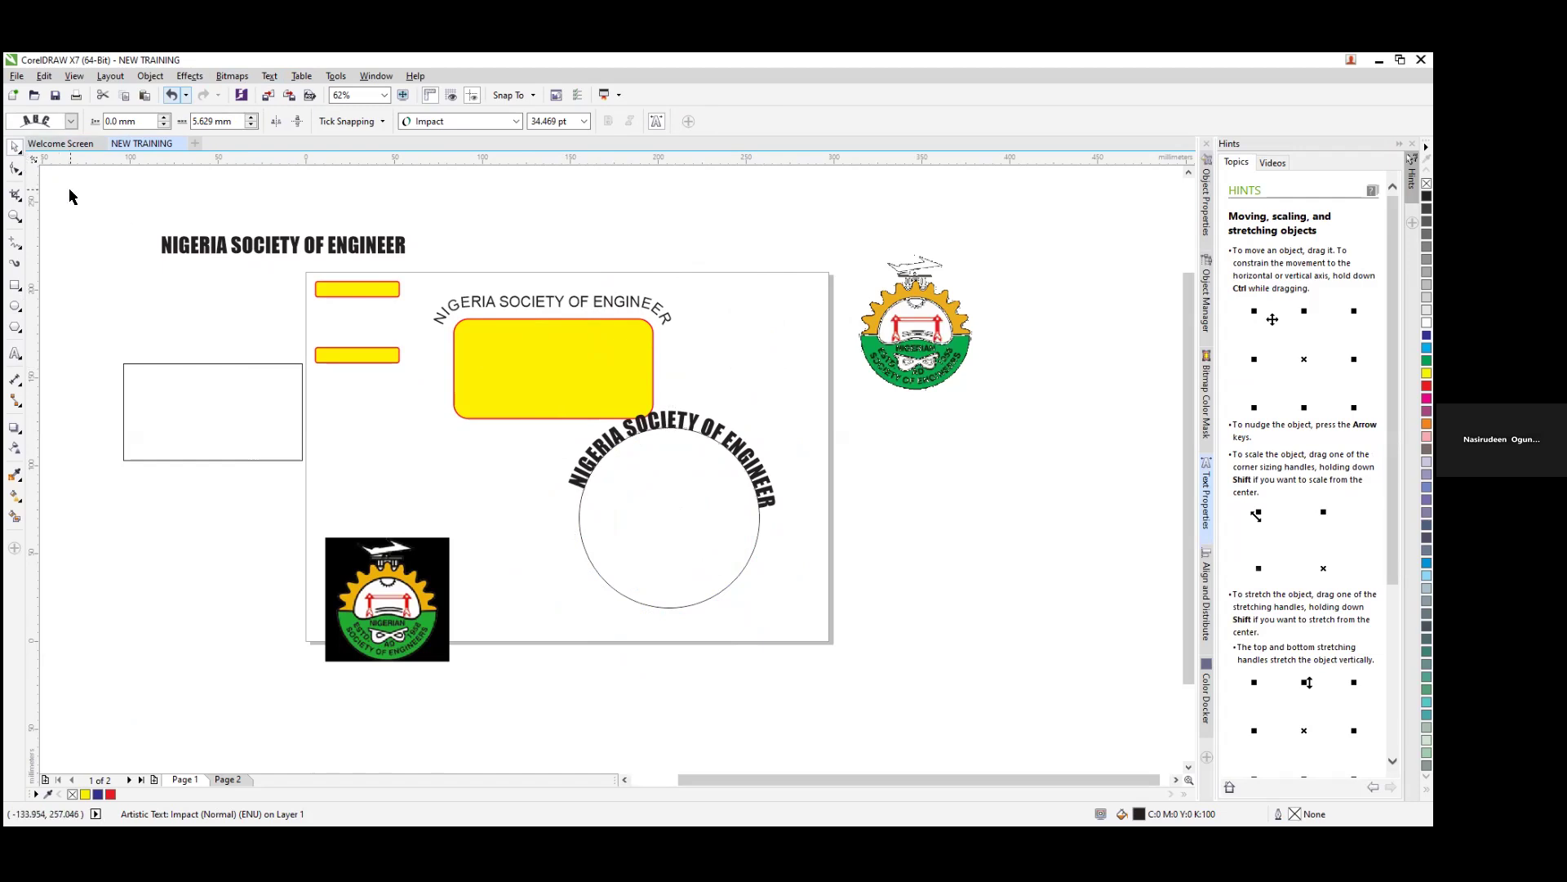
# Step: Move the circle with its fitted text to about X 227.6 mm, Y 64.0 mm
pyautogui.click(668, 506)
pyautogui.moveTo(668, 506); pyautogui.dragTo(714, 511)
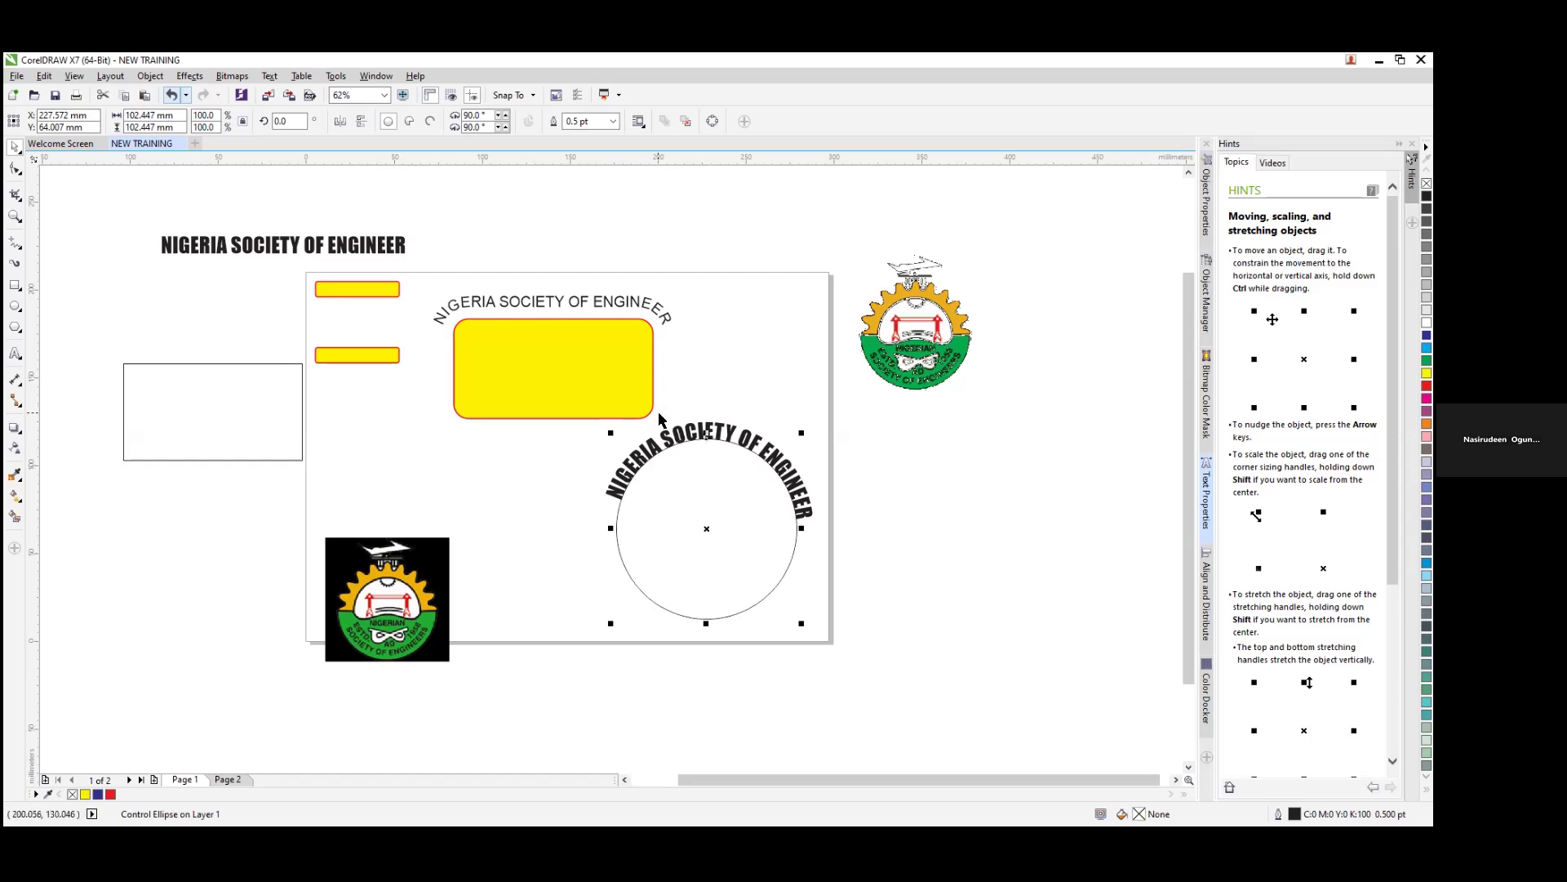
pyautogui.click(667, 444)
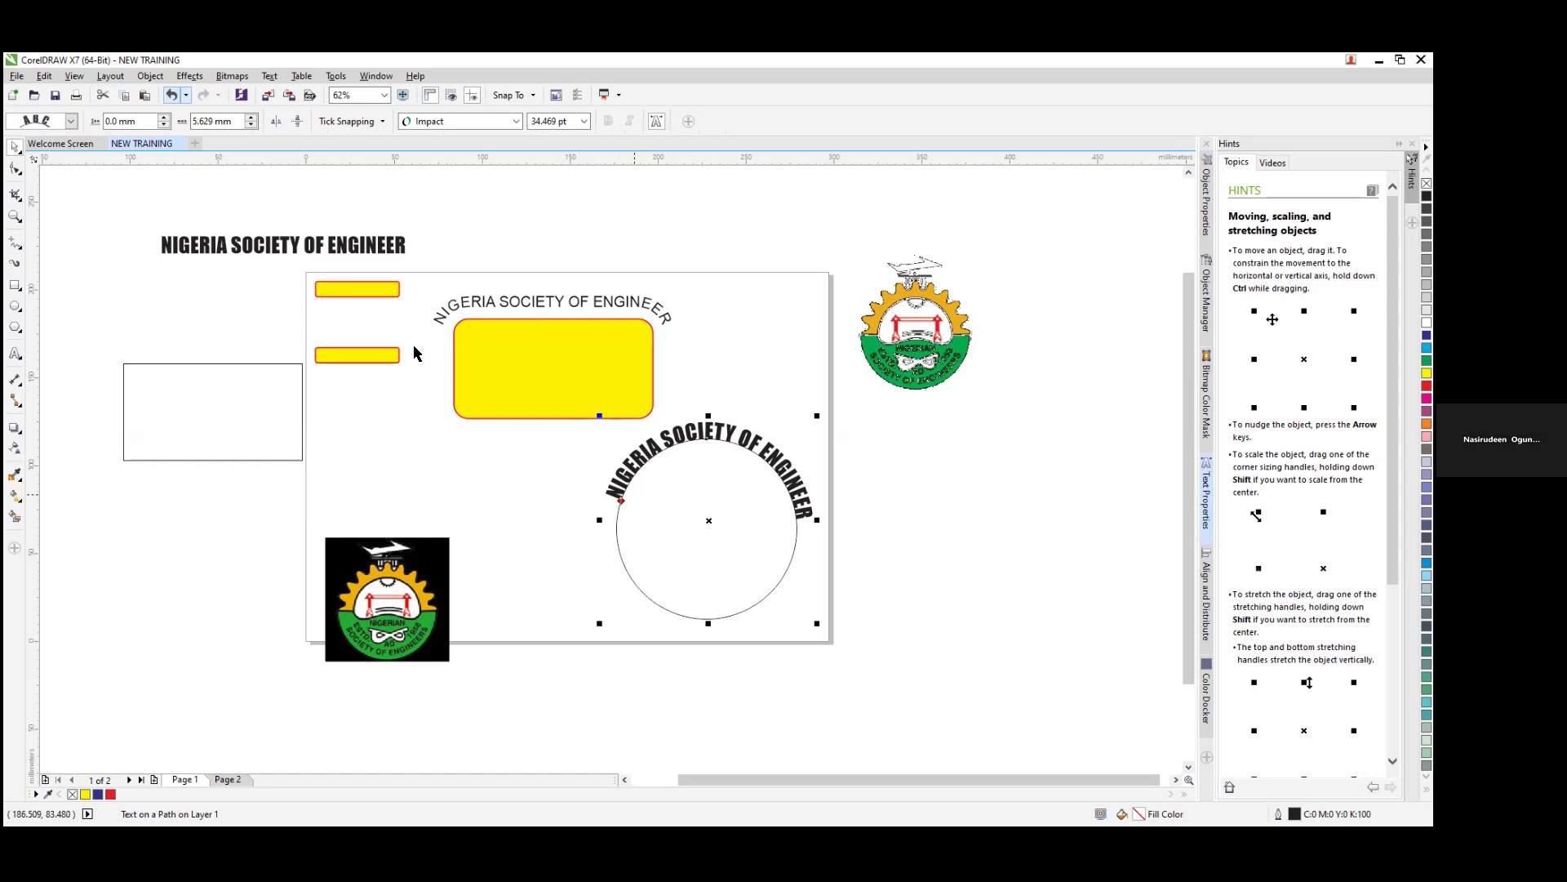
# Step: Slide the fitted text around to the circle's lower half, inside the outline, at -12.7 mm distance and about 130.1 mm offset
pyautogui.click(15, 217)
pyautogui.moveTo(563, 406); pyautogui.dragTo(851, 669)
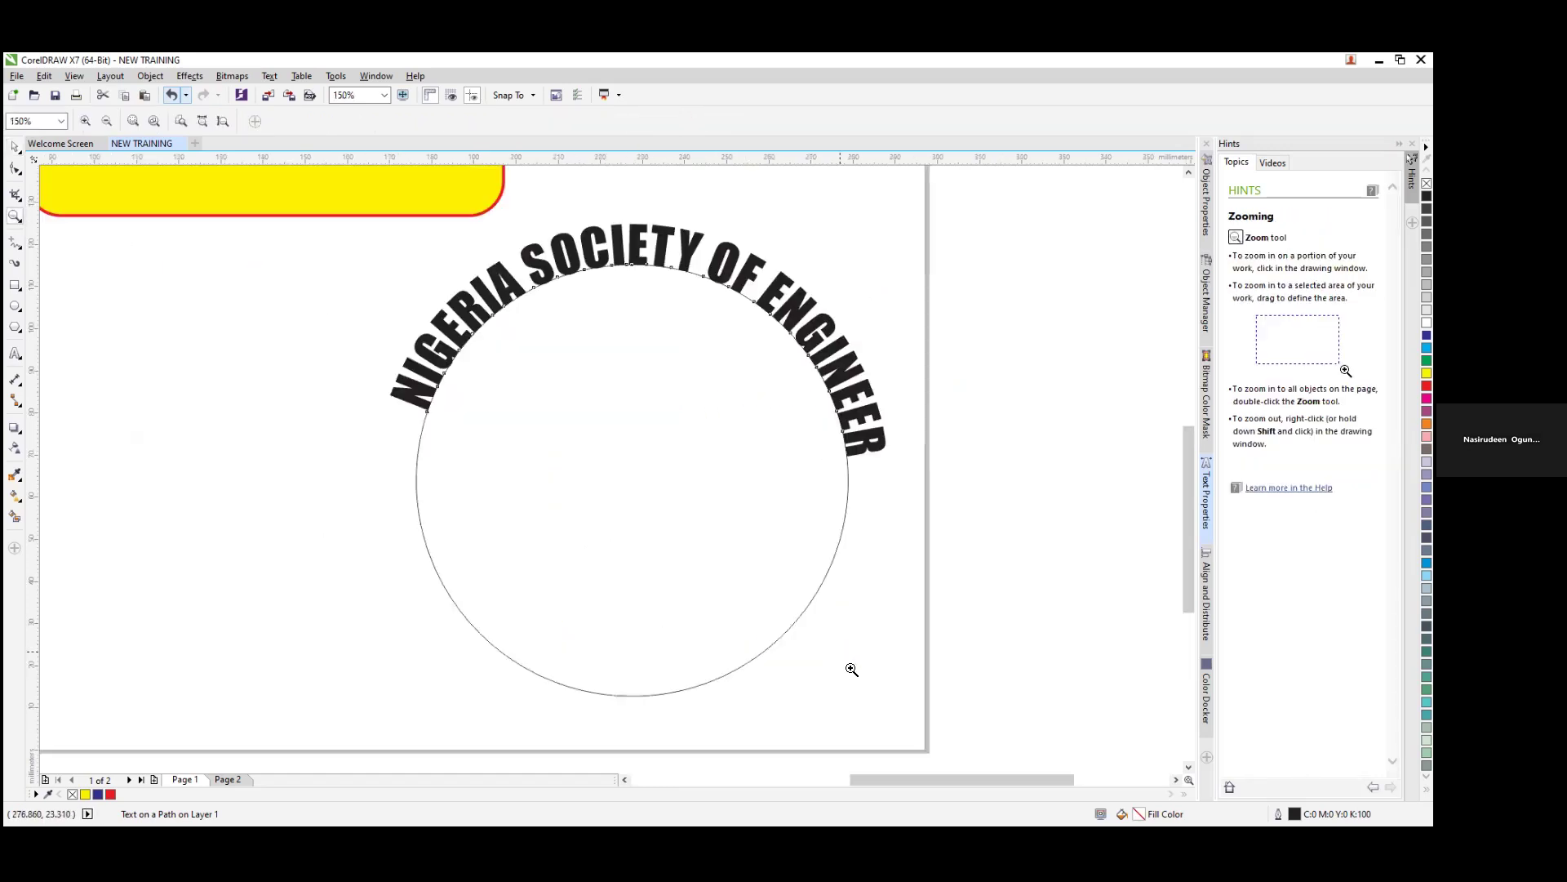
pyautogui.click(15, 147)
pyautogui.click(603, 226)
pyautogui.click(560, 275)
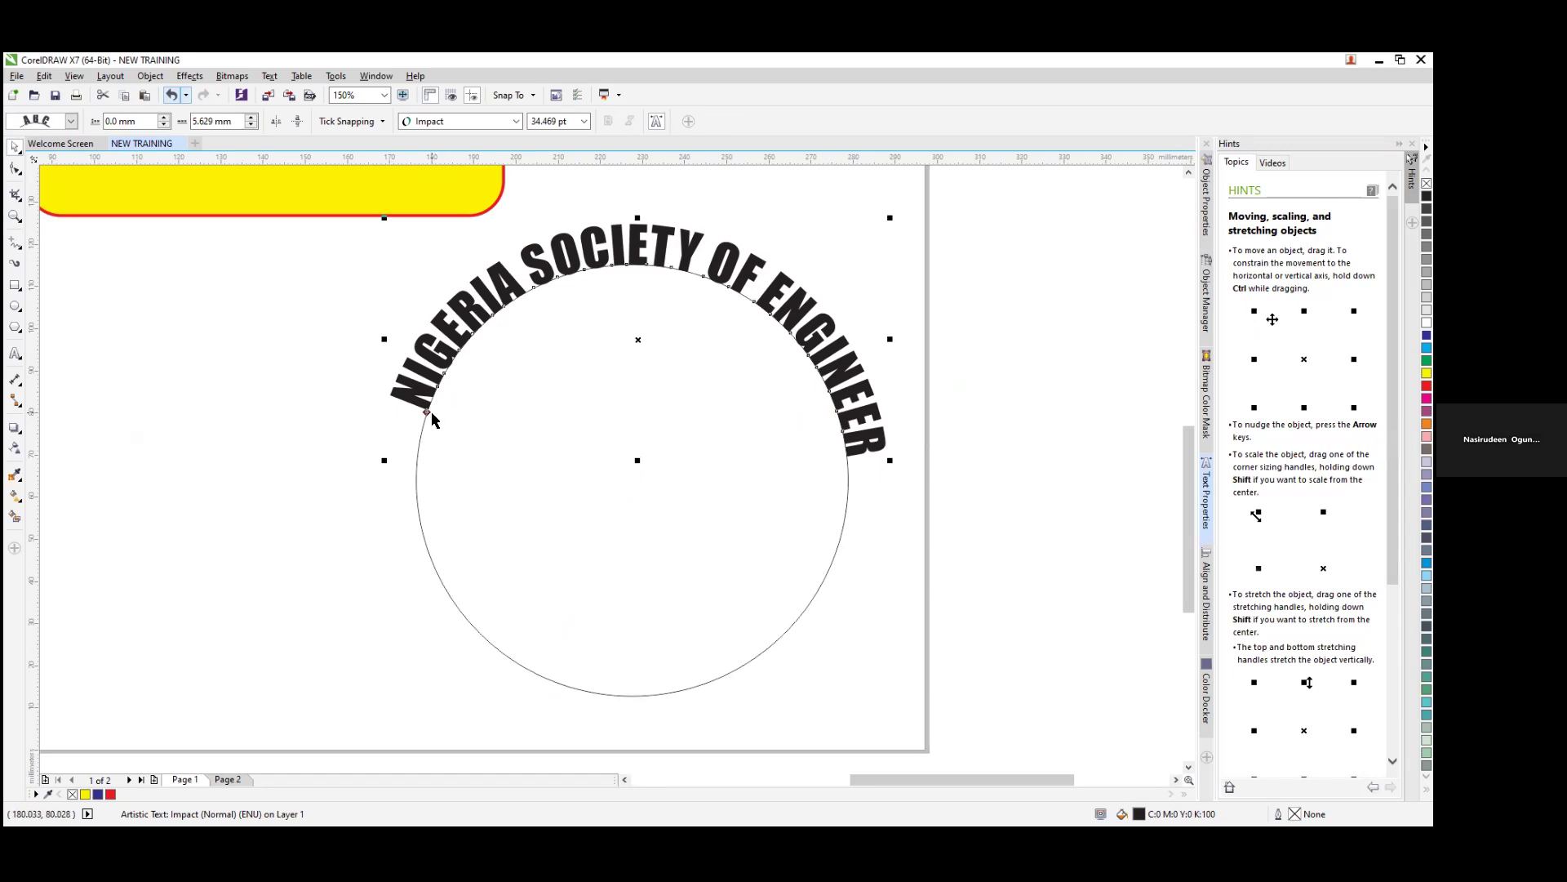
pyautogui.moveTo(427, 412); pyautogui.dragTo(838, 564)
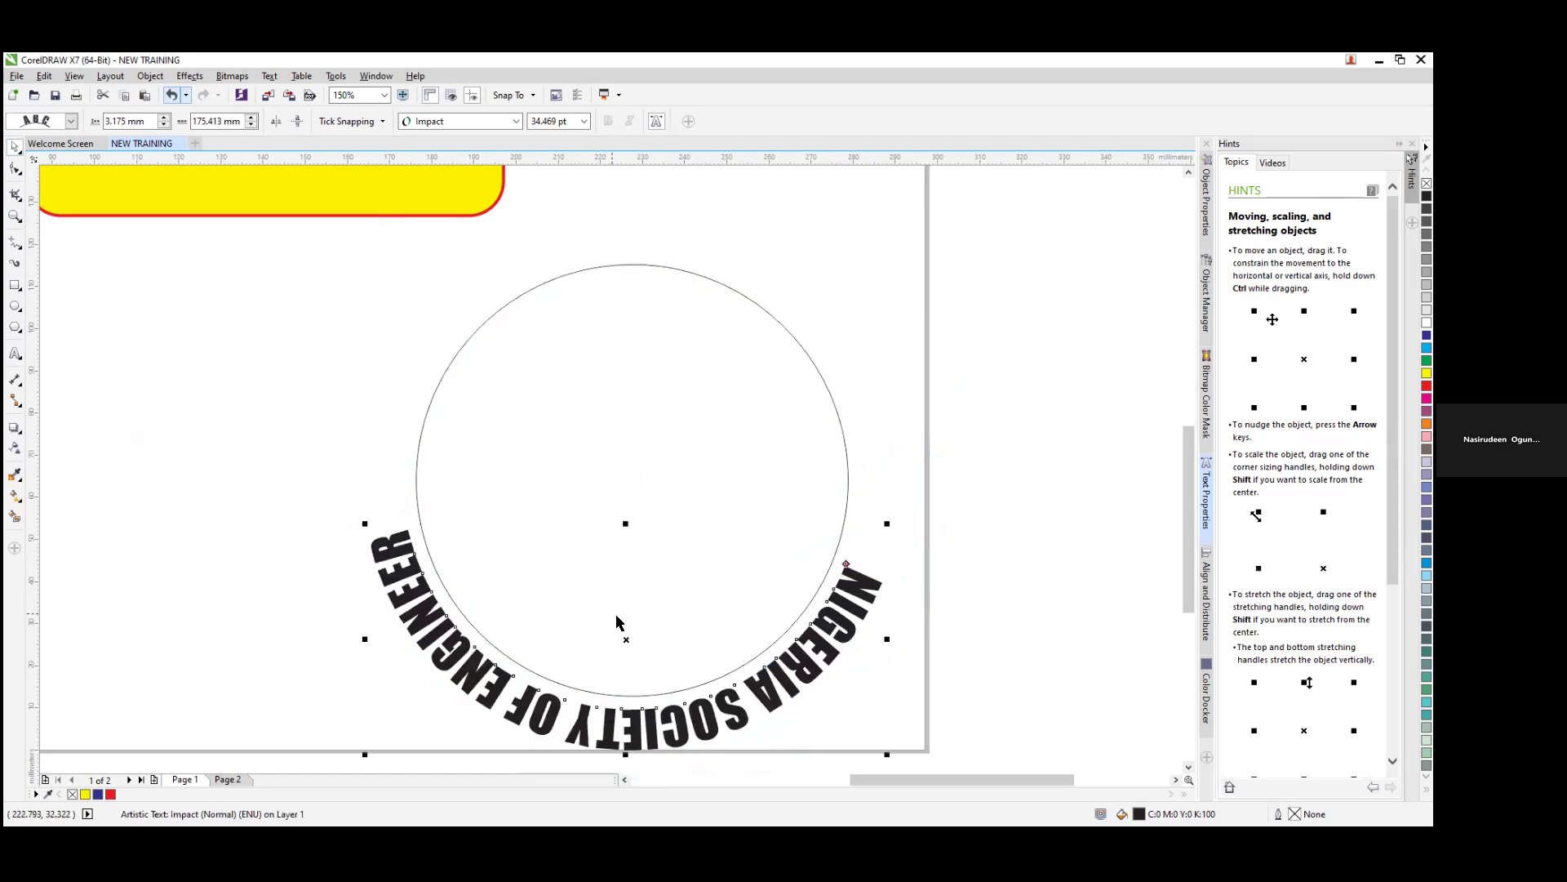
pyautogui.moveTo(629, 617); pyautogui.dragTo(623, 578)
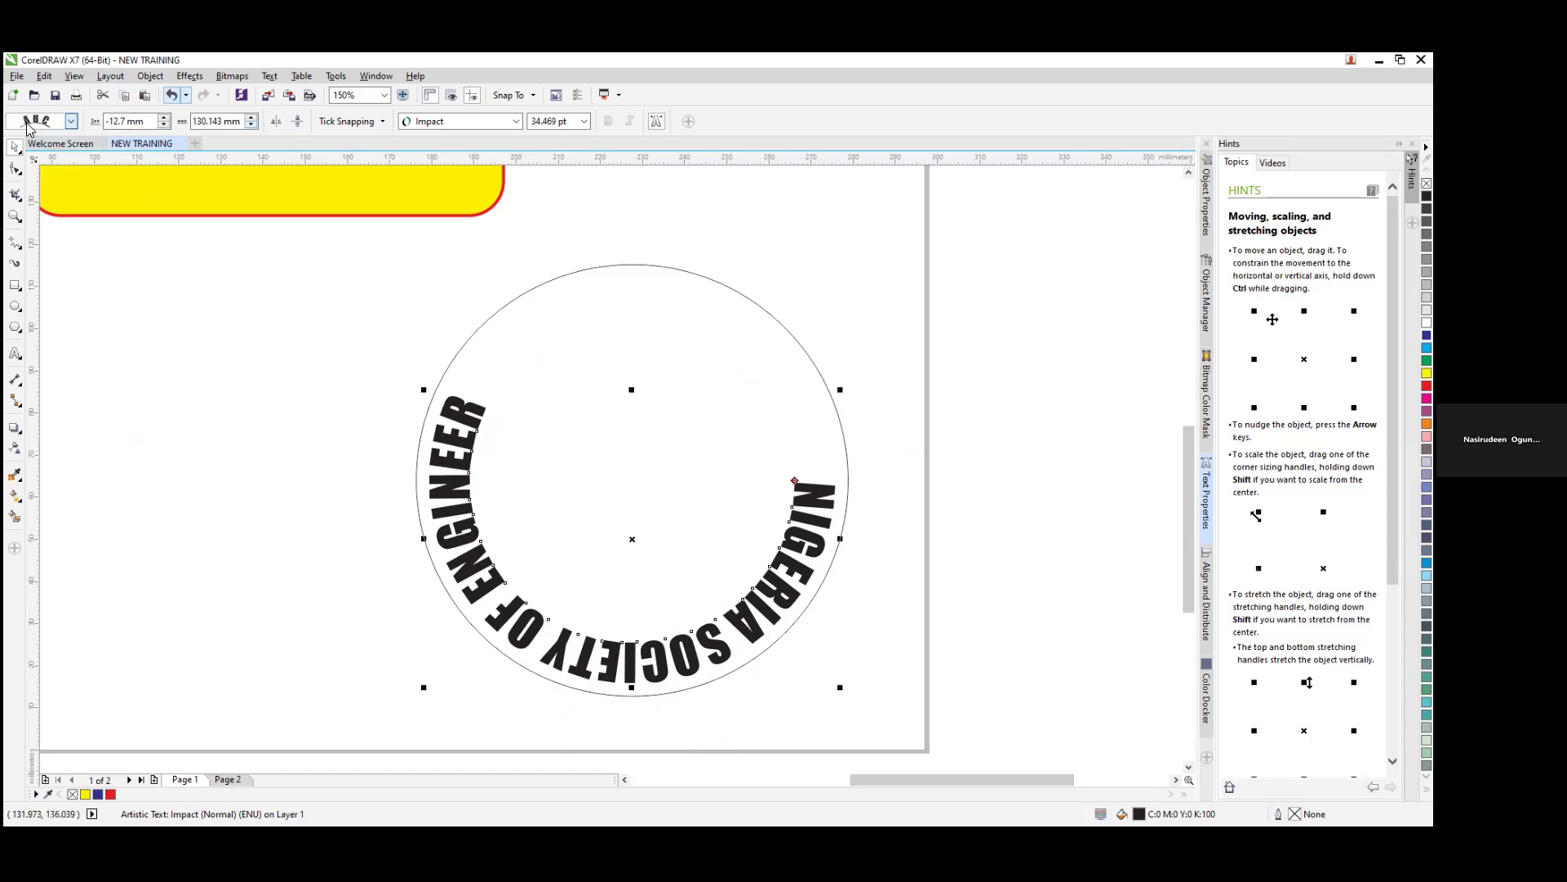
# Step: Mirror the fitted text horizontally, and try mirroring it vertically before reverting the vertical flip
pyautogui.click(72, 121)
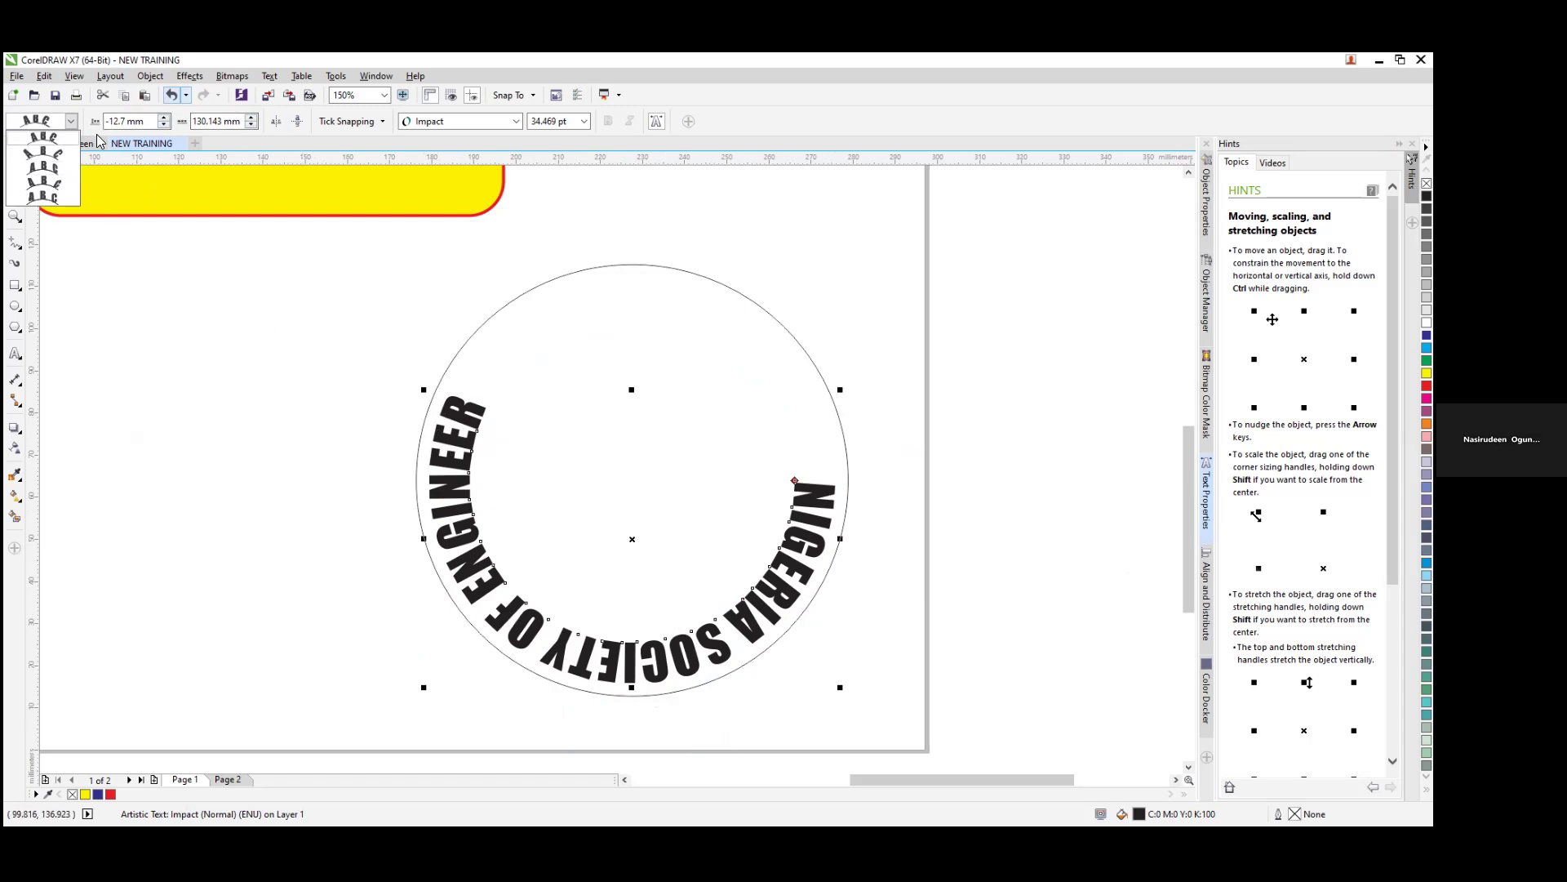
pyautogui.click(274, 121)
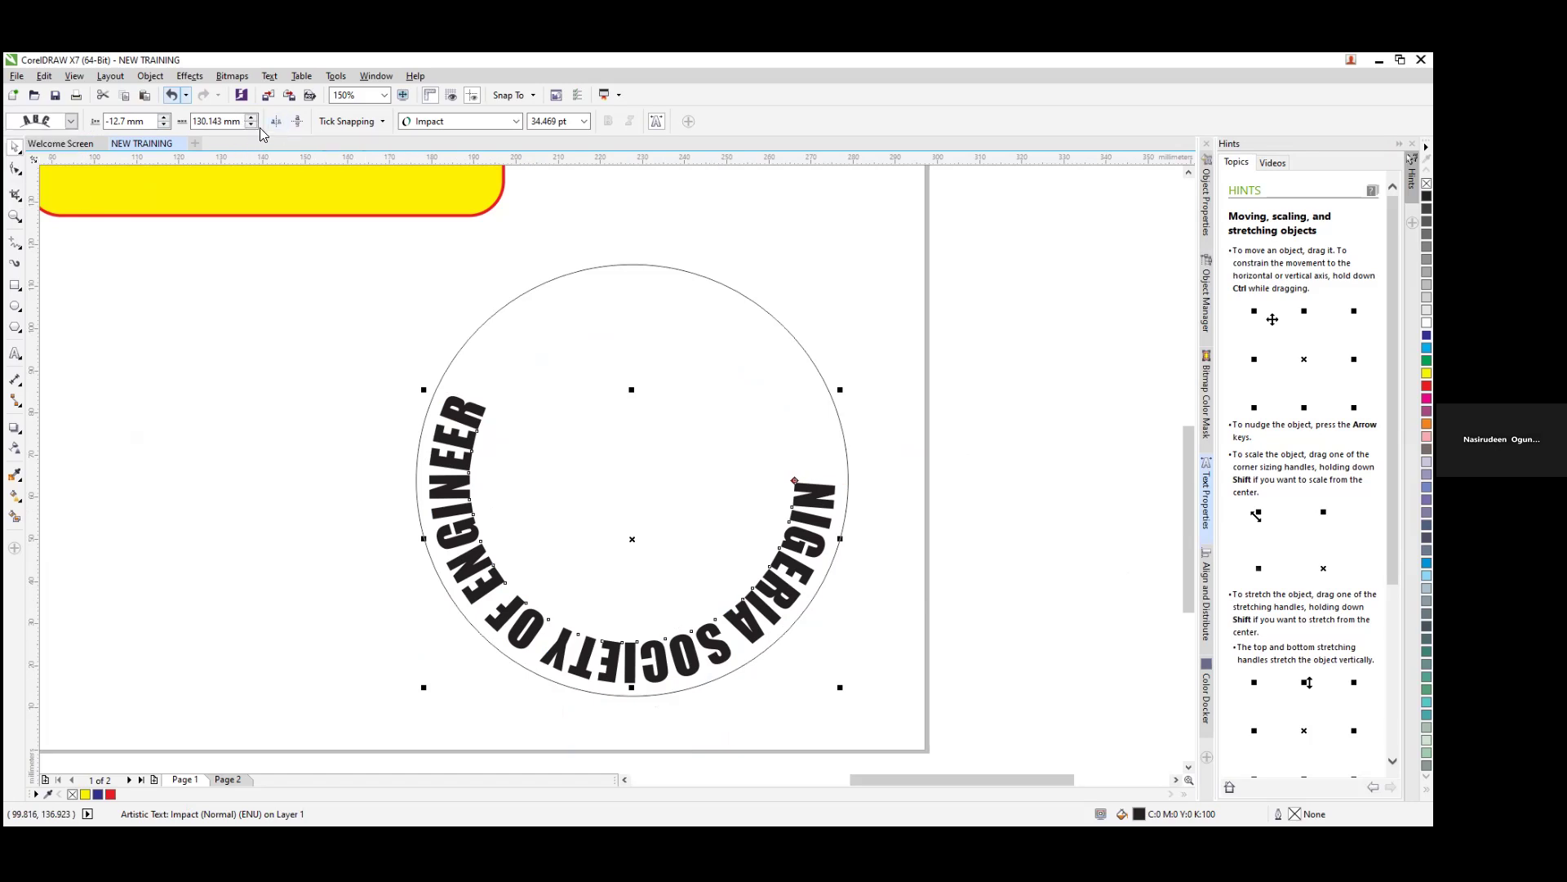
pyautogui.click(276, 121)
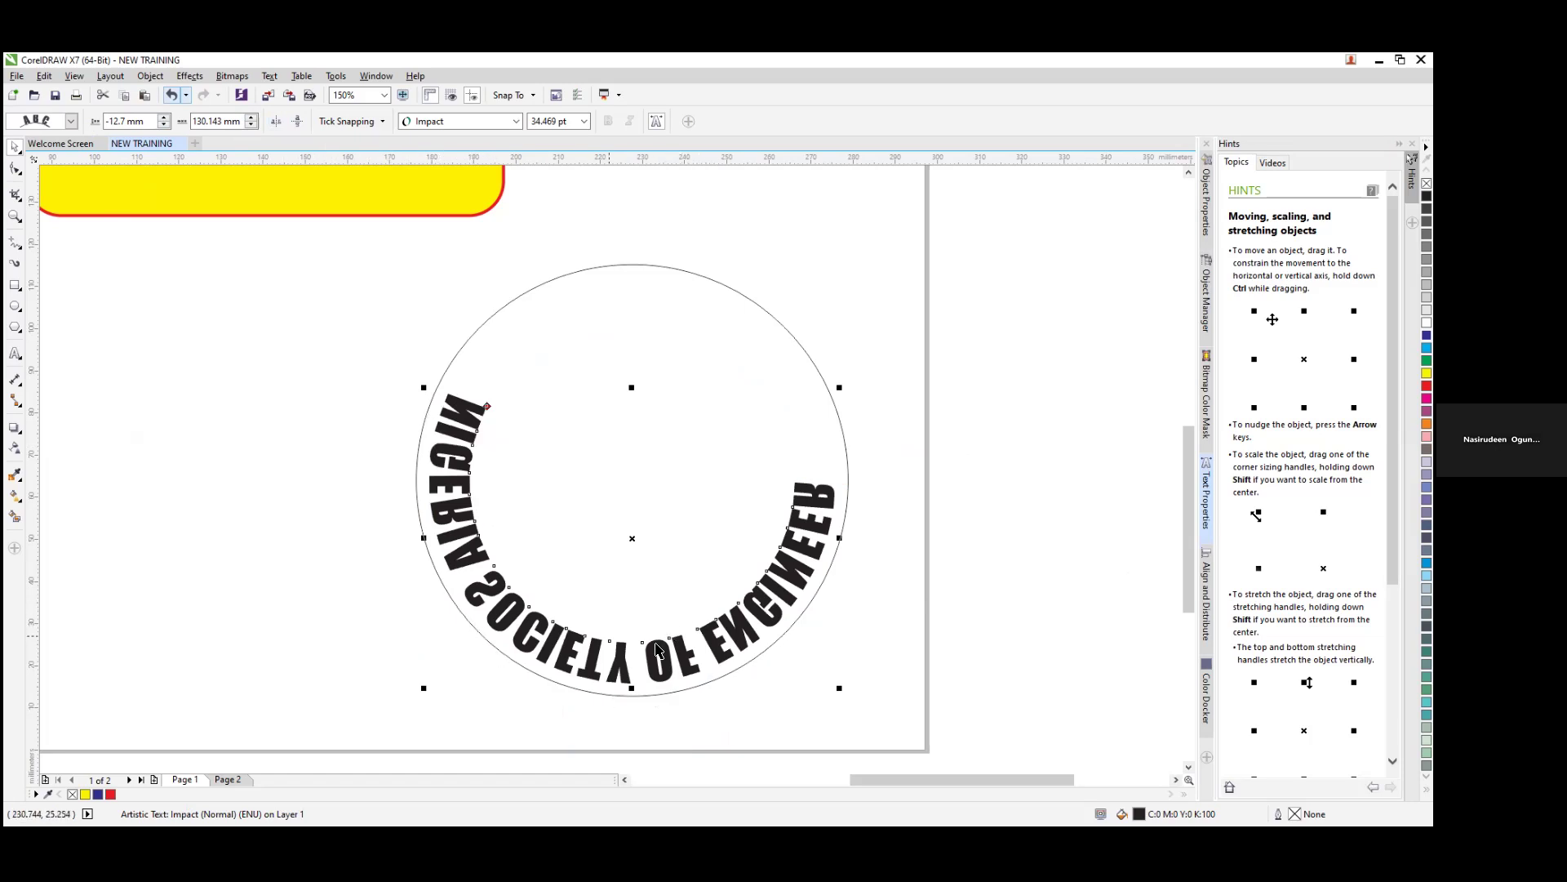
pyautogui.click(298, 121)
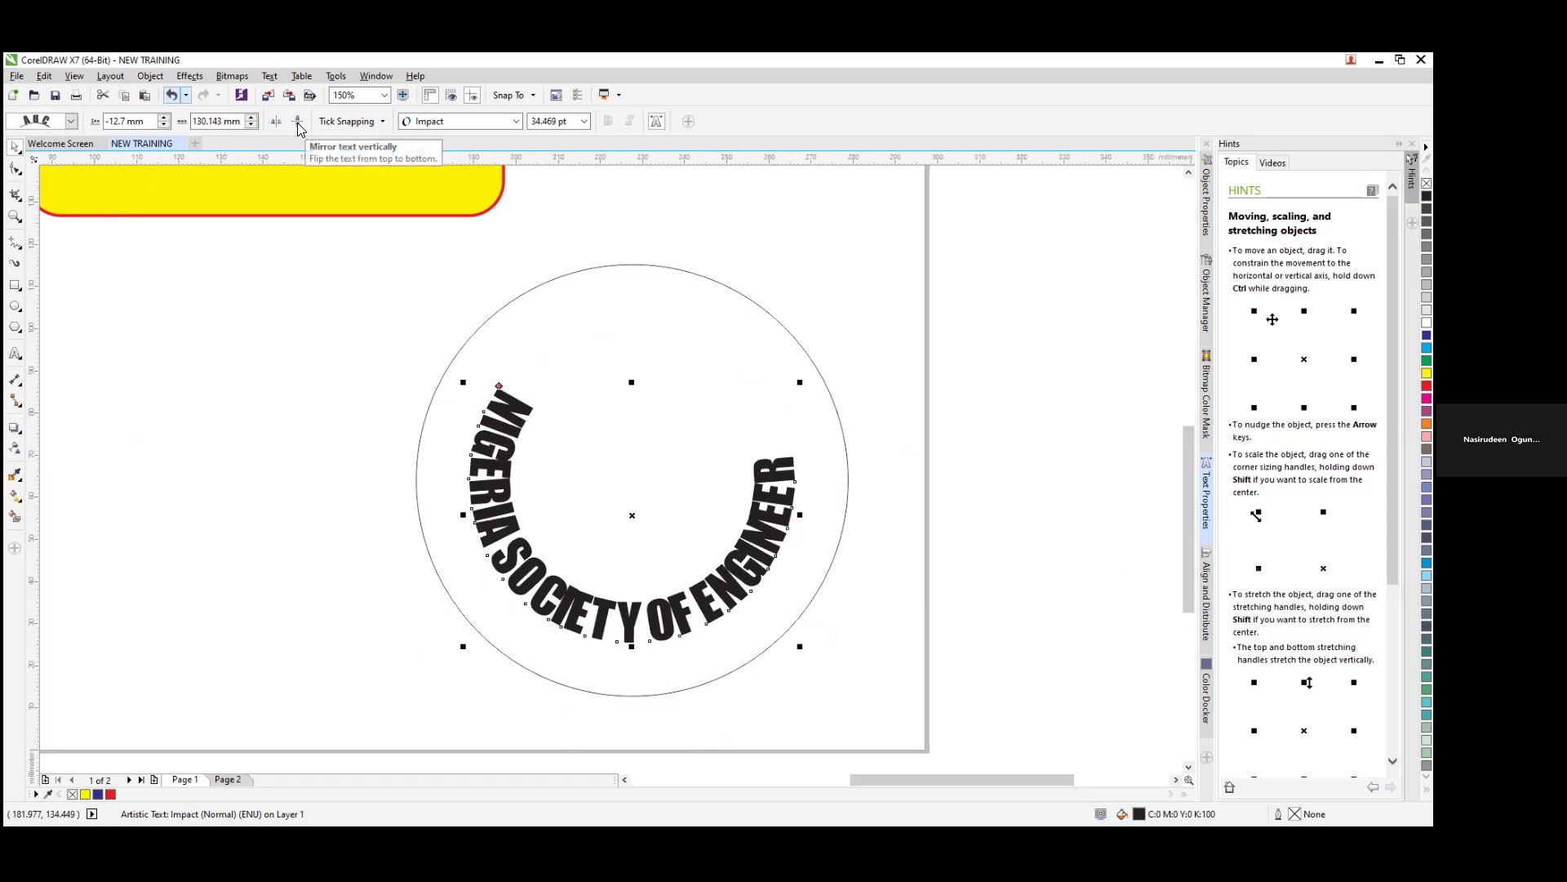
pyautogui.click(298, 123)
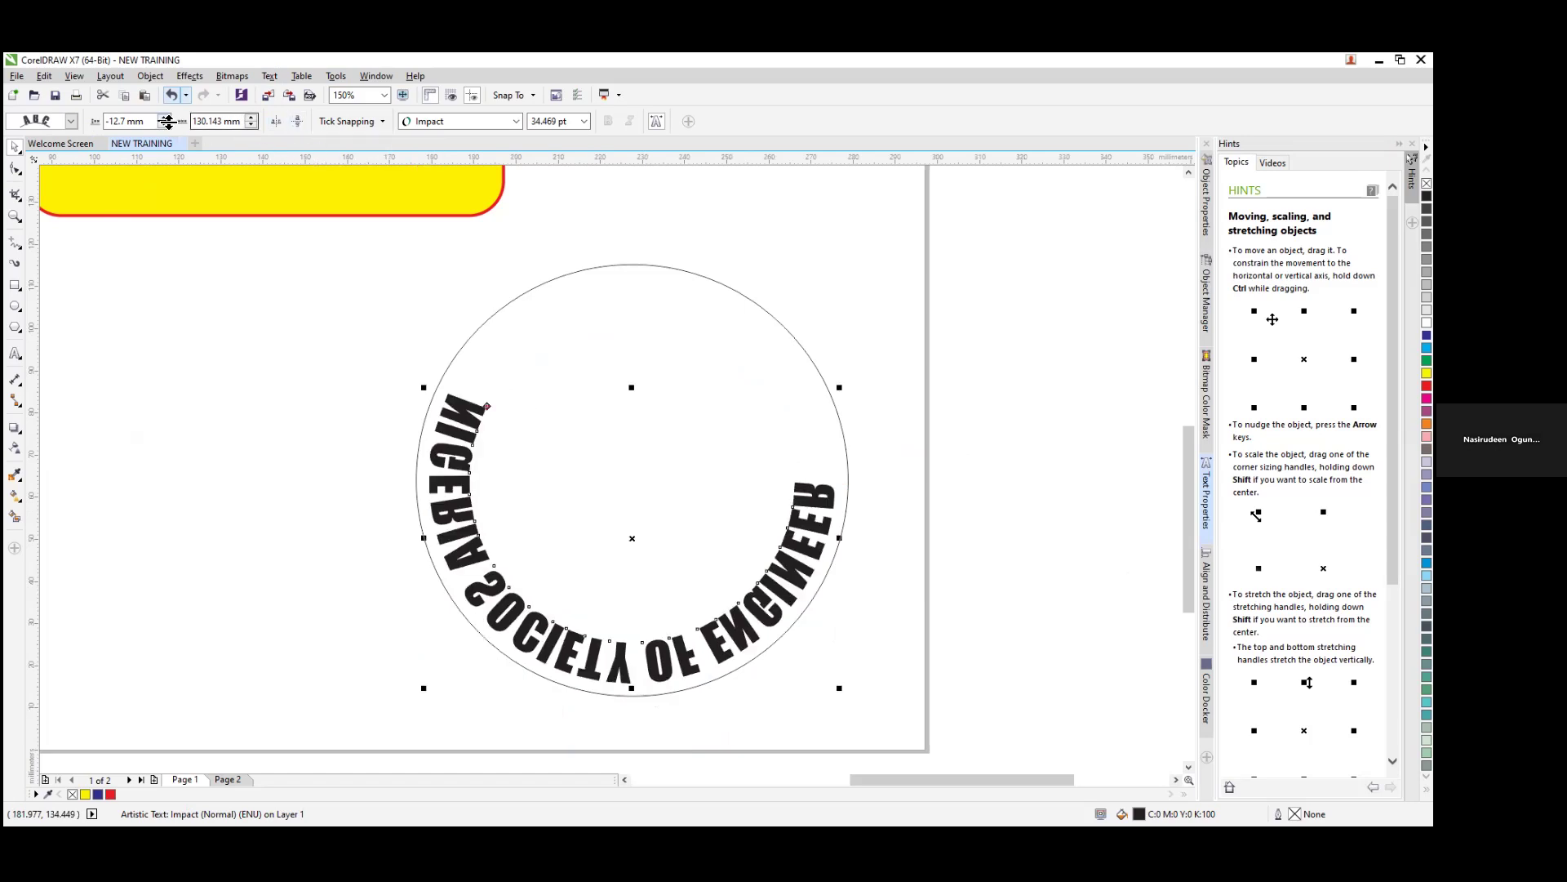
# Step: Change the orientation style of the "NIGERIA SOCIETY OF ENGINEER" text on the circle to the skewed, non-rotated preset
pyautogui.click(1200, 523)
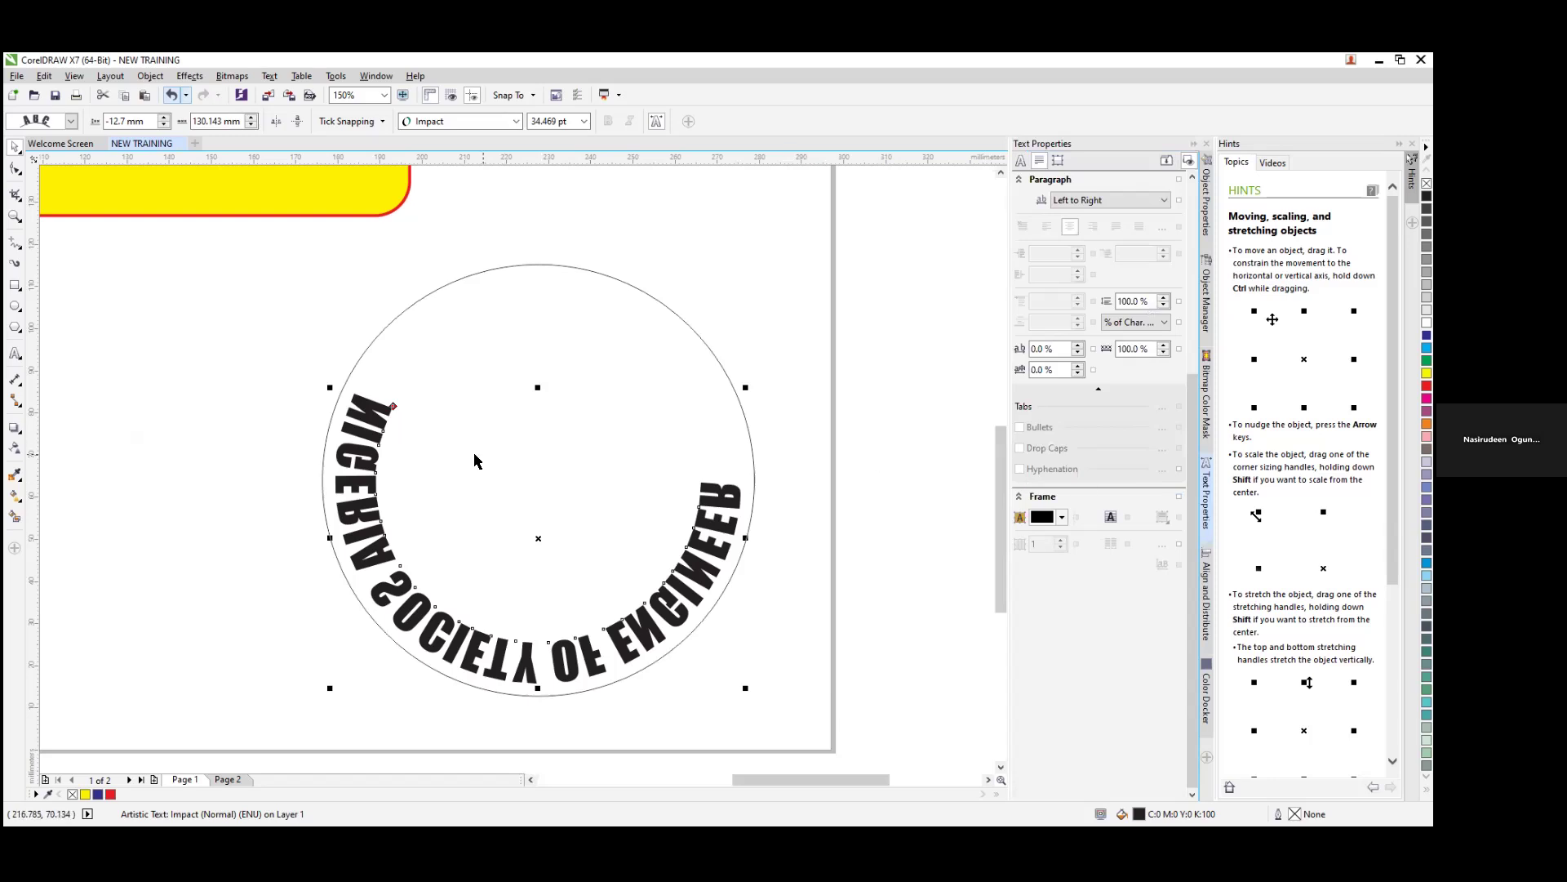
pyautogui.click(72, 123)
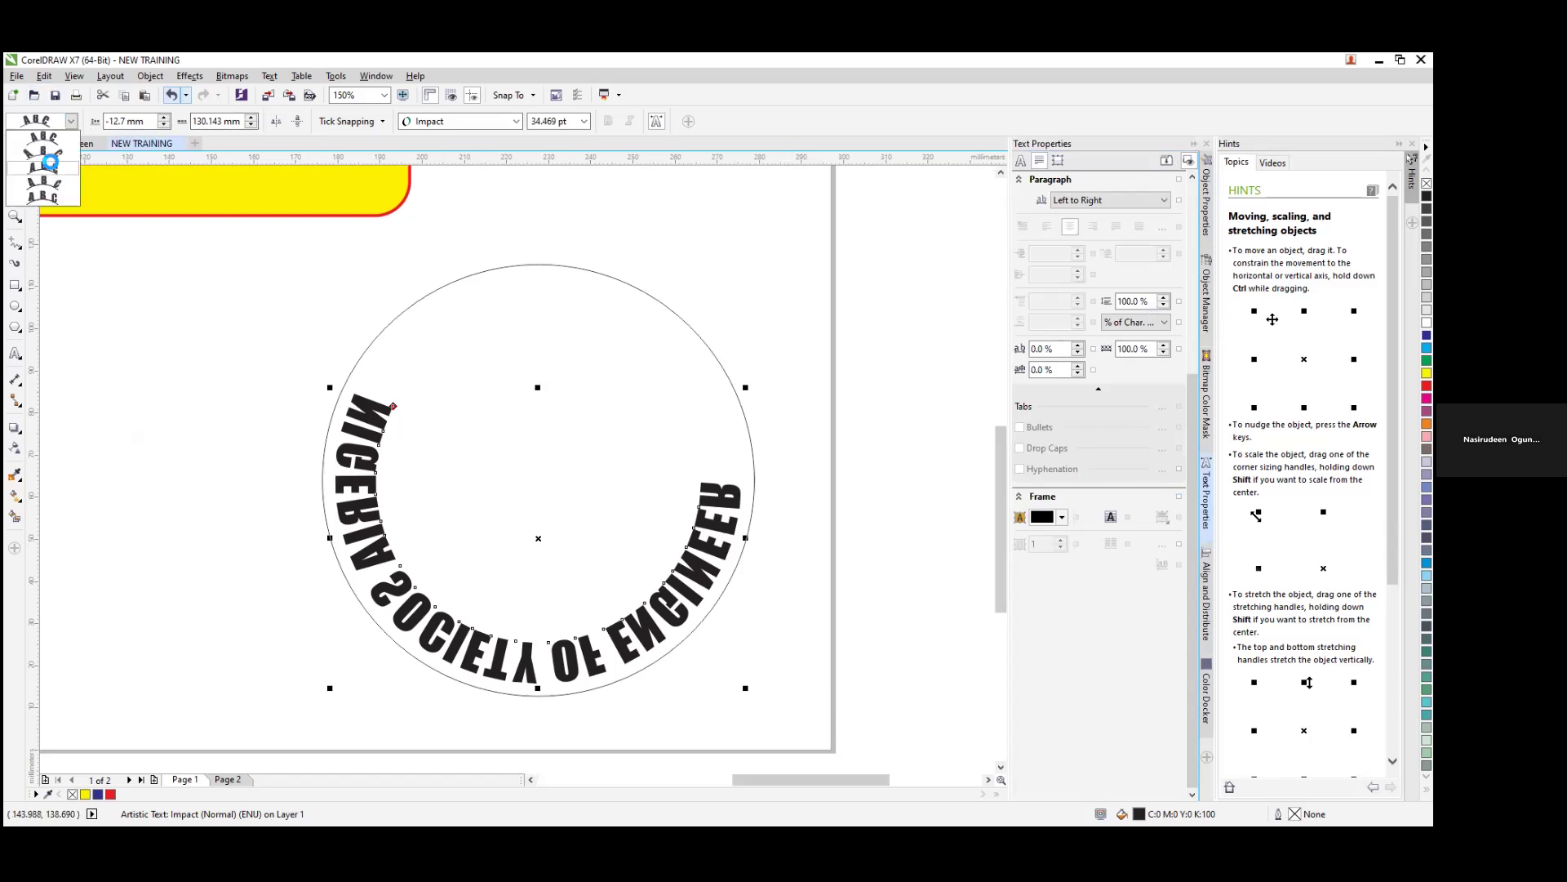
pyautogui.click(49, 159)
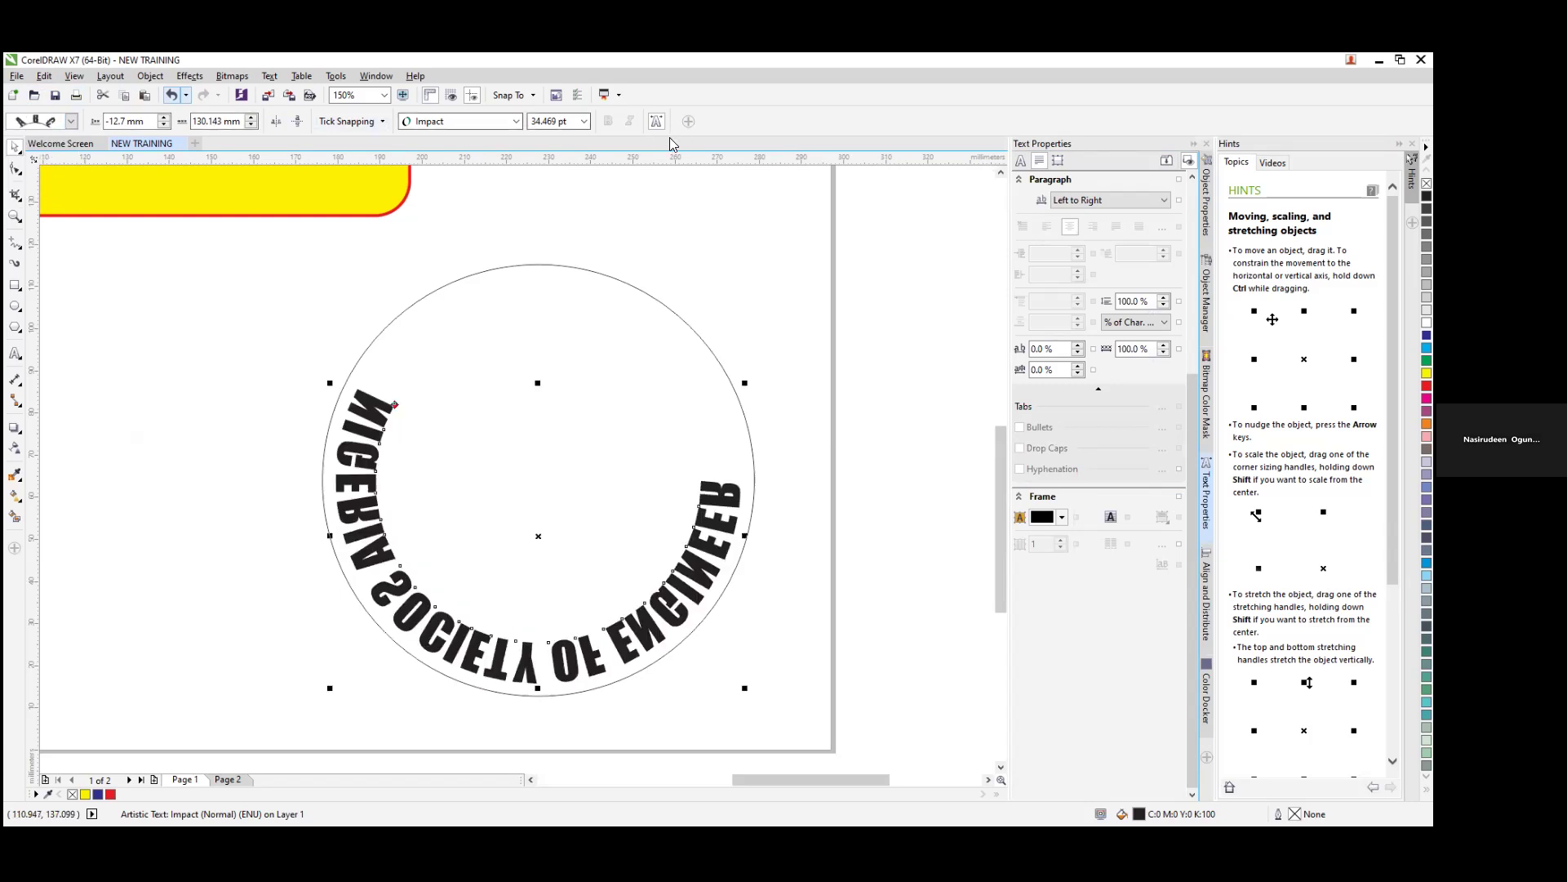
# Step: Mirror the circle text horizontally and move it to the outside of the circle's upper arc, with 0.0 mm distance from the path
pyautogui.click(277, 123)
pyautogui.click(279, 125)
pyautogui.click(279, 125)
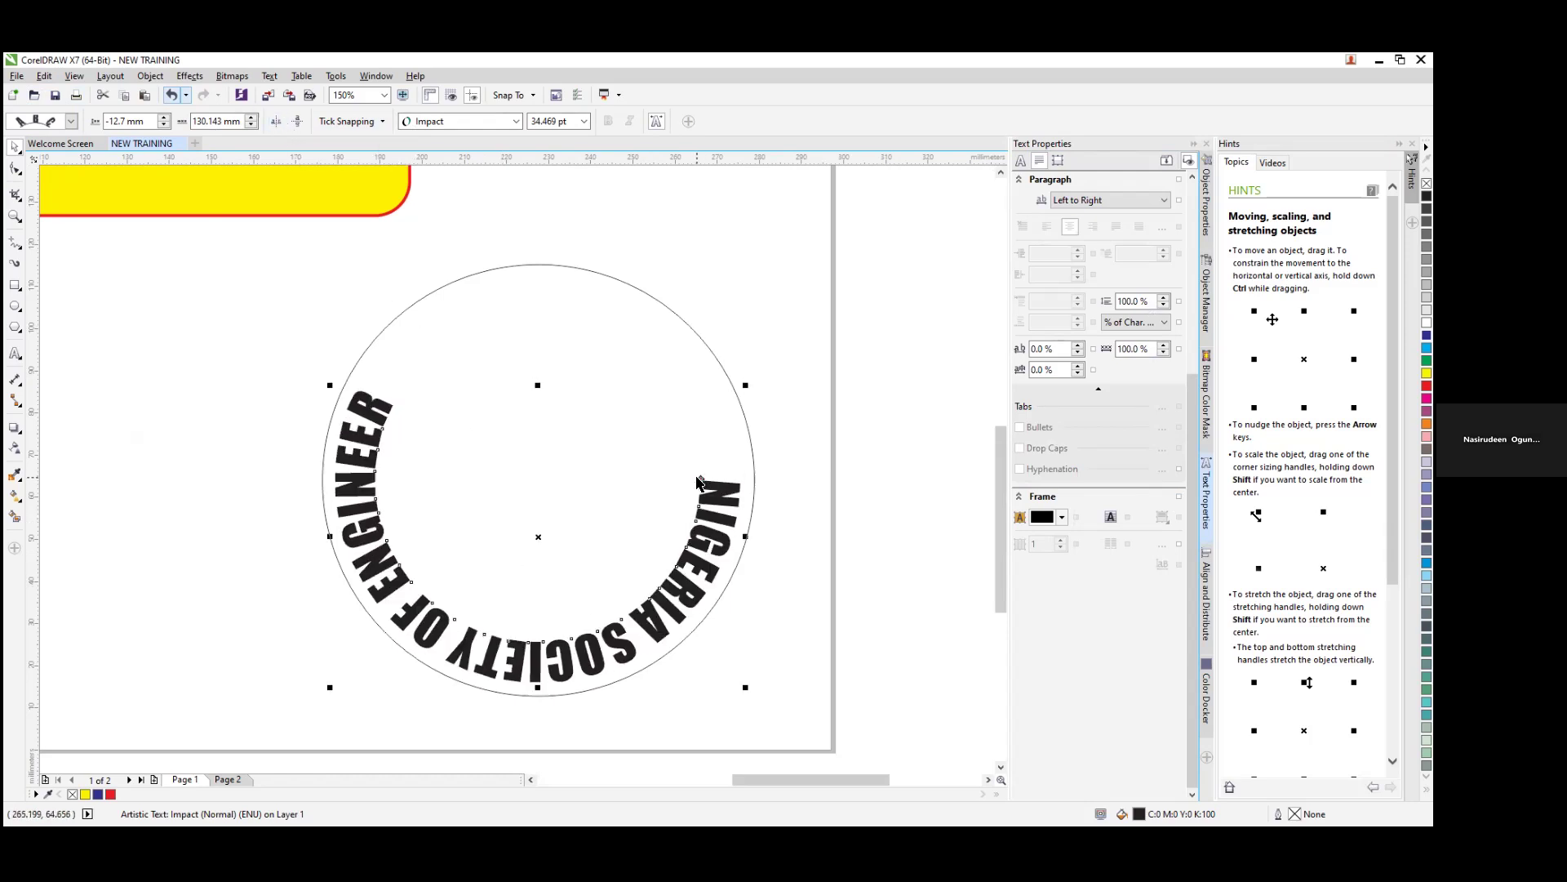
pyautogui.moveTo(699, 482); pyautogui.dragTo(326, 440)
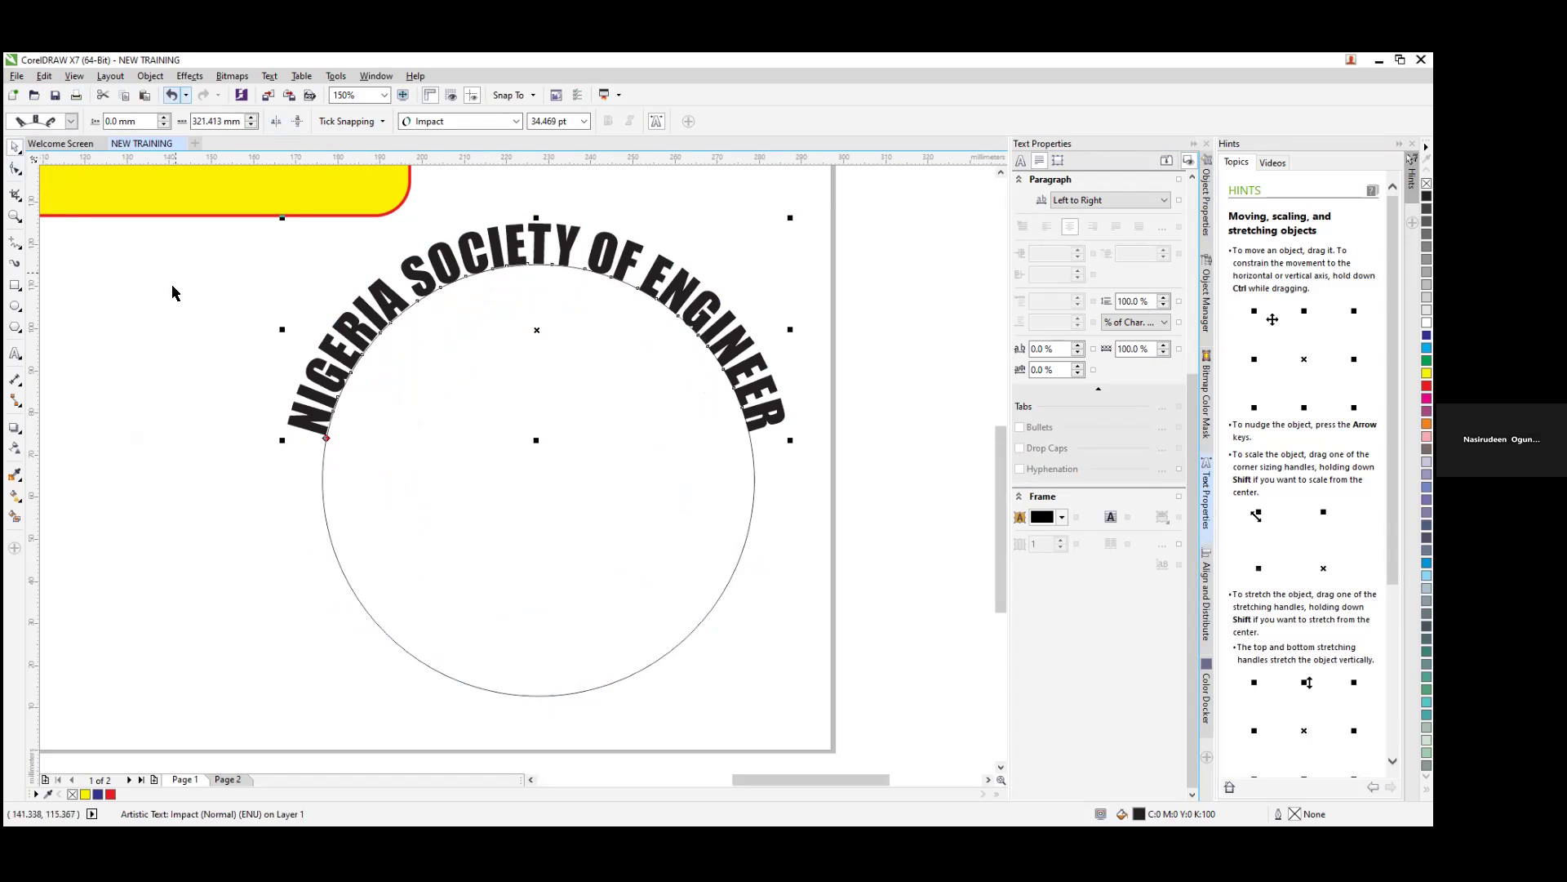
pyautogui.click(553, 378)
pyautogui.scroll(-2, 581, 342)
pyautogui.scroll(-1, 549, 366)
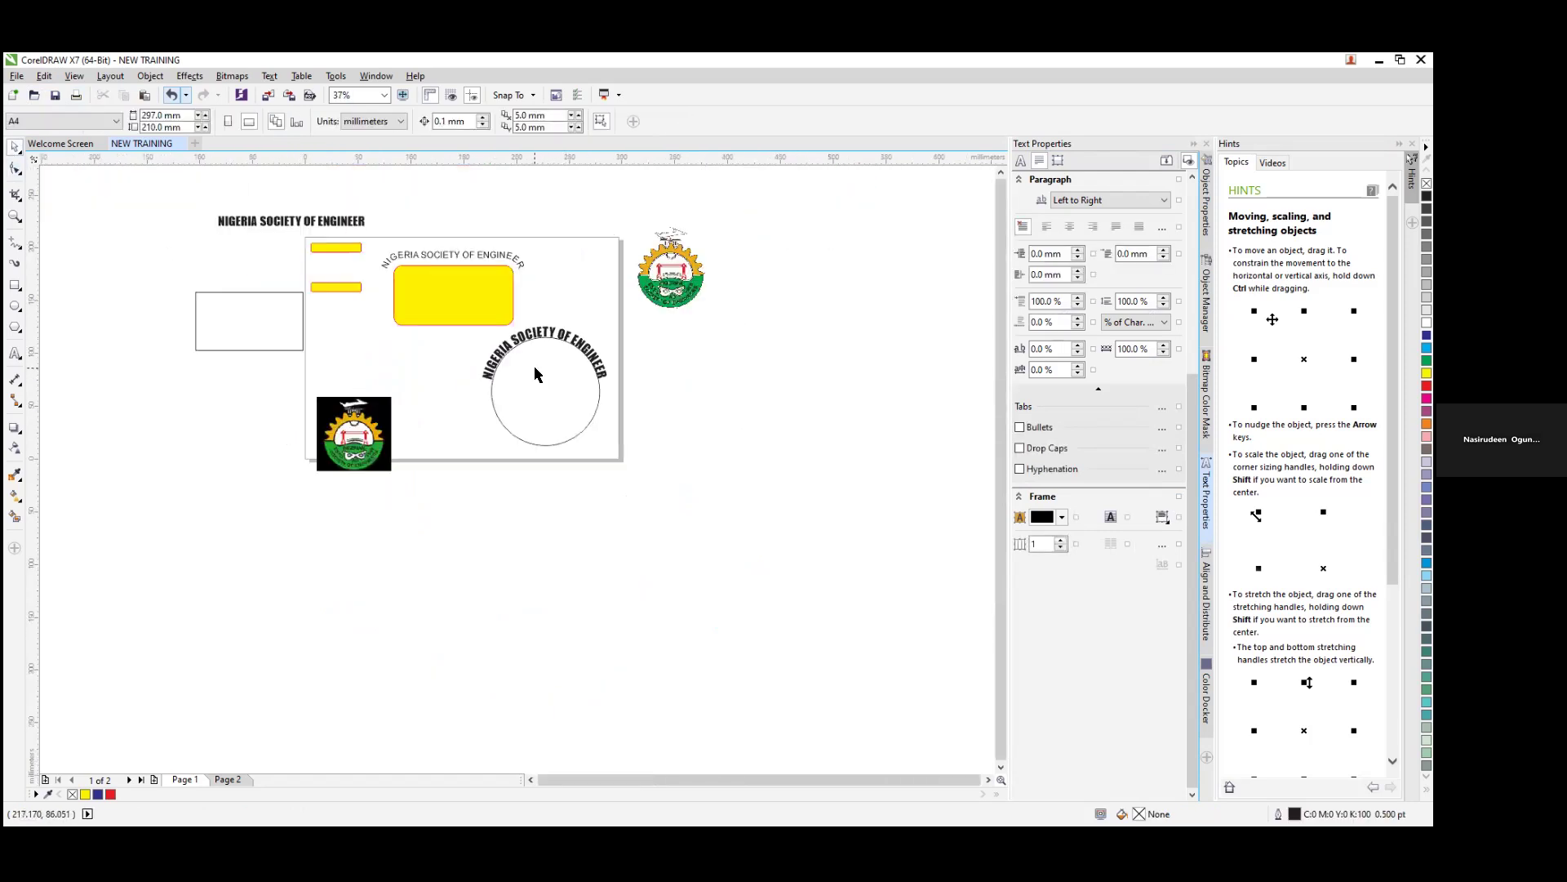
pyautogui.click(294, 319)
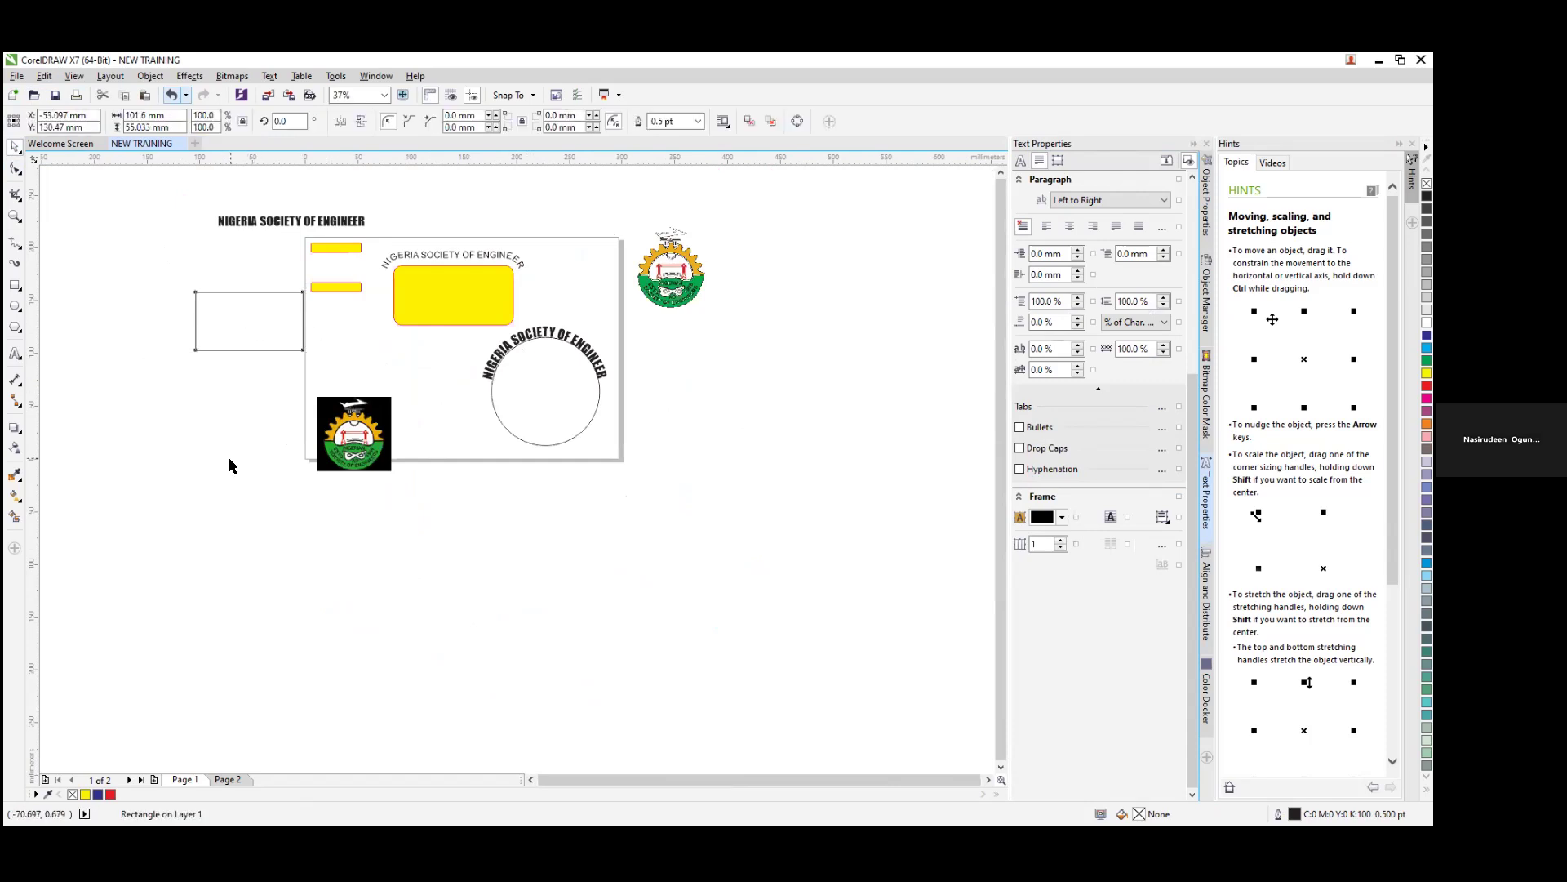
pyautogui.click(343, 333)
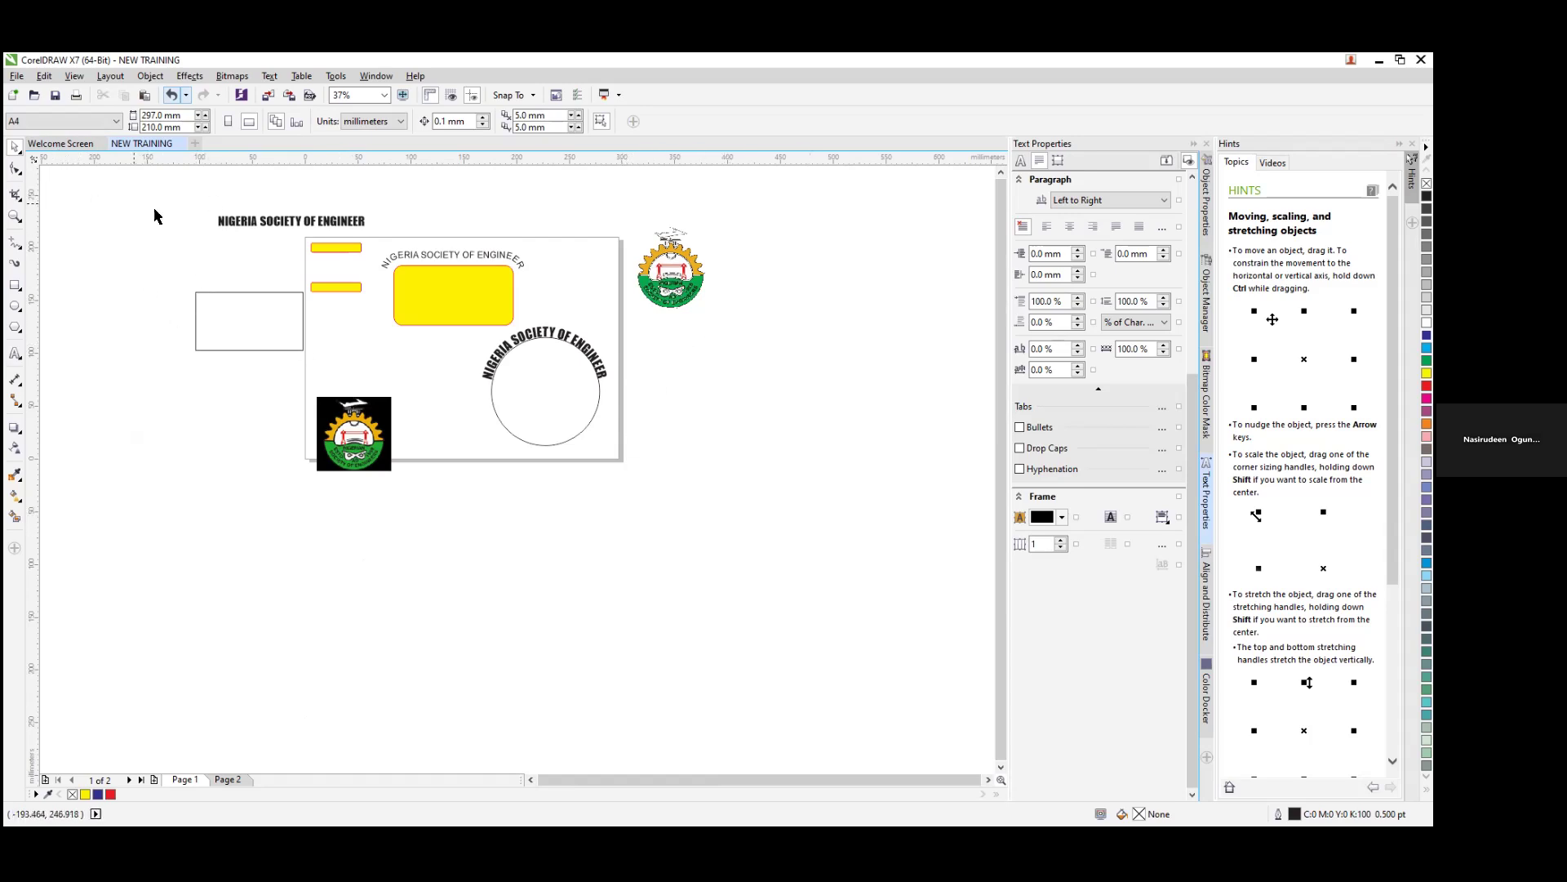
pyautogui.click(272, 319)
pyautogui.click(221, 316)
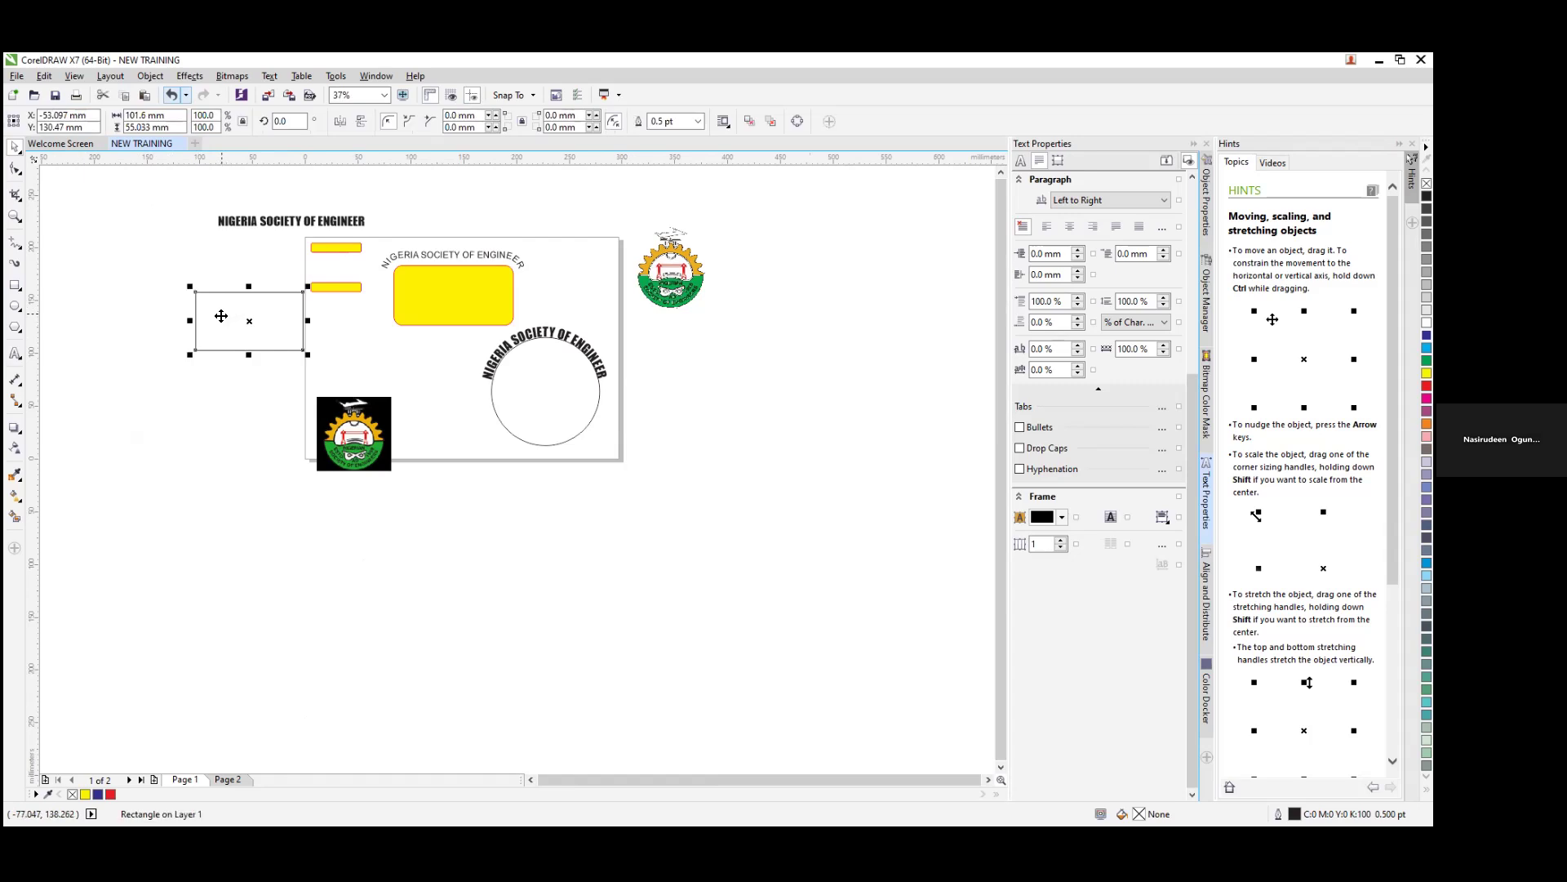
pyautogui.click(116, 267)
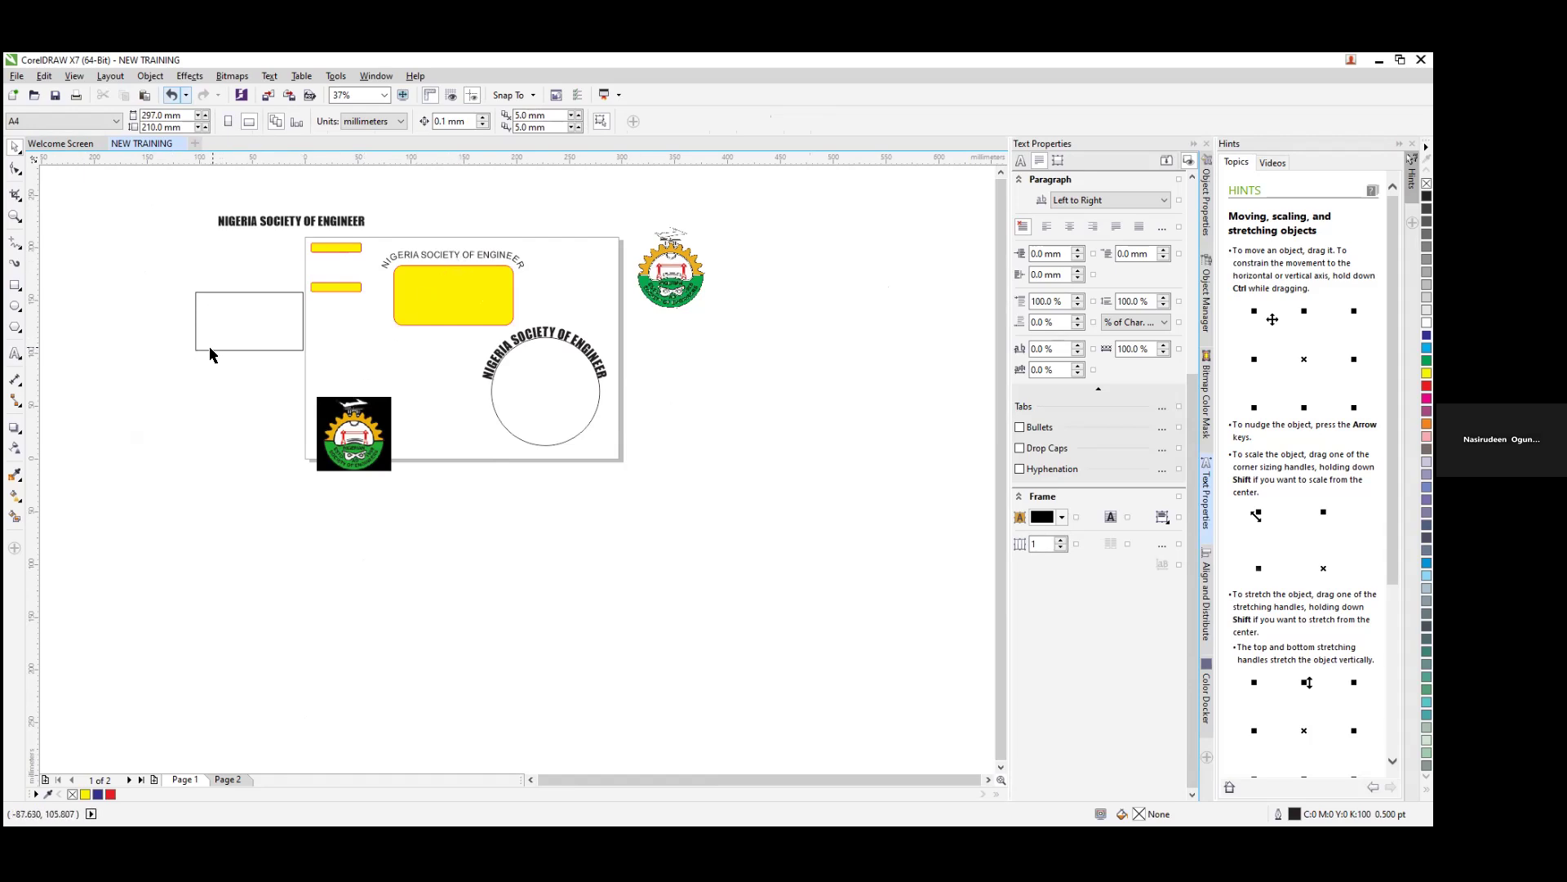
# Step: Move the black-background logo bitmap up so it lies fully inside the page
pyautogui.click(361, 464)
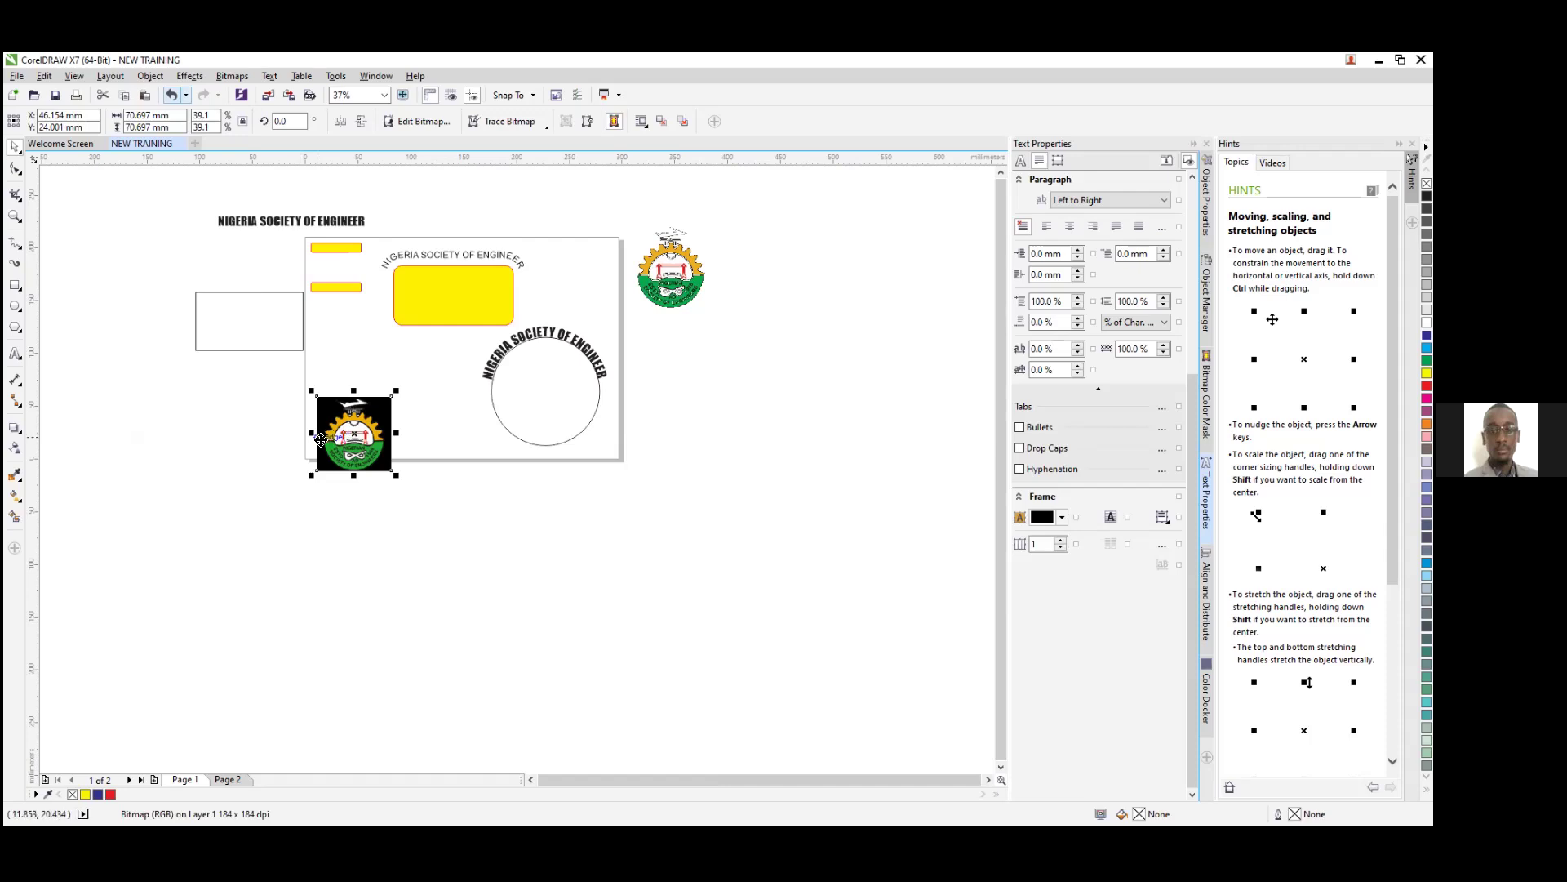
pyautogui.moveTo(339, 437); pyautogui.dragTo(359, 410)
pyautogui.click(263, 429)
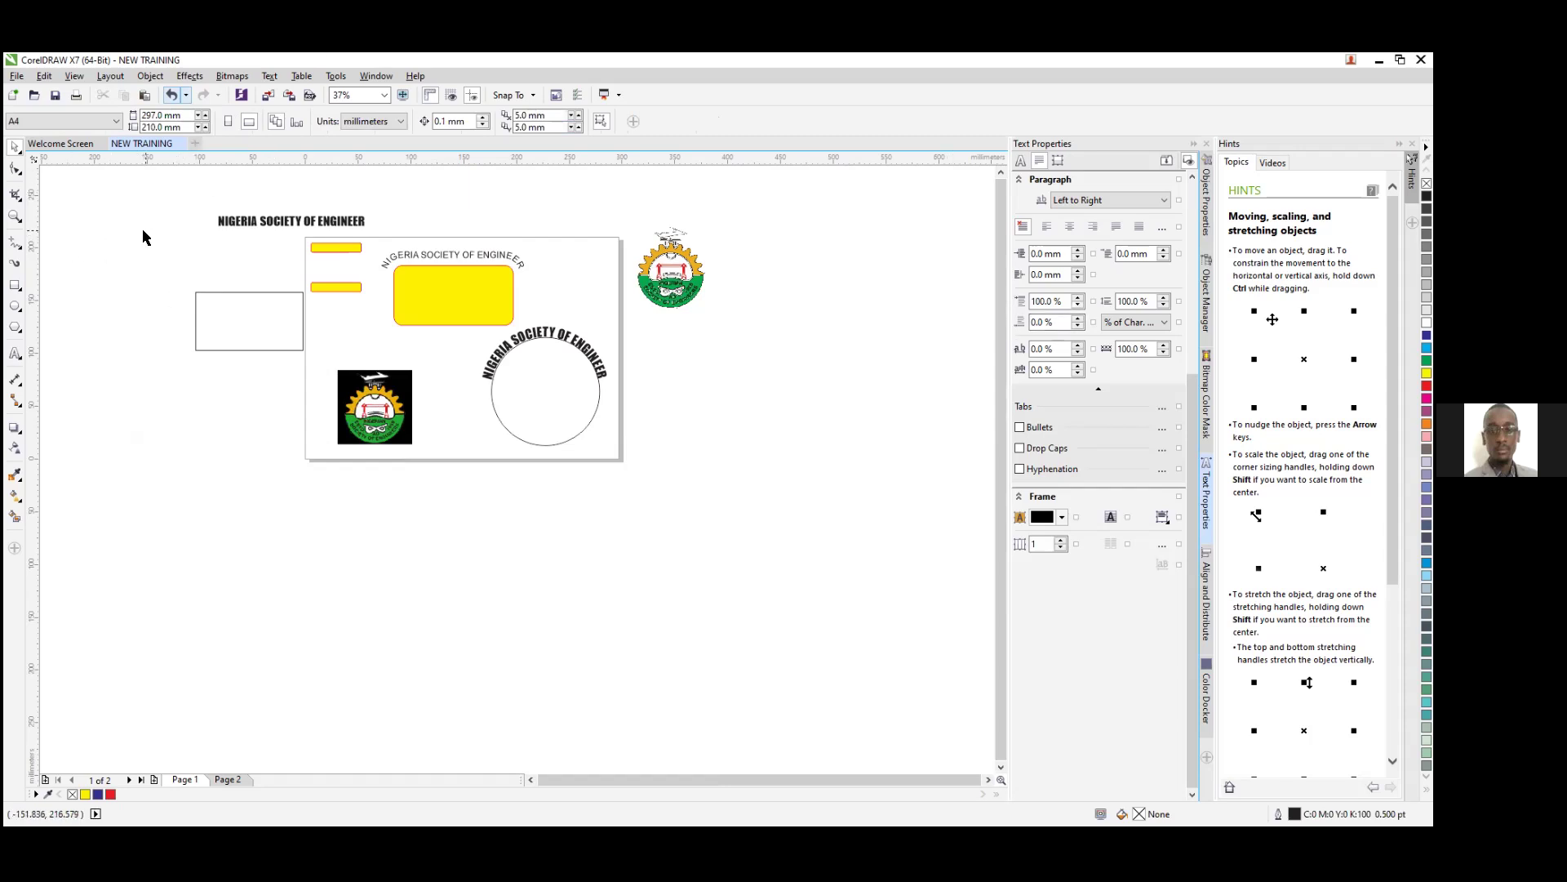
# Step: Narrow the empty rectangle and place it on the page between the lower small yellow bar and the black-background logo
pyautogui.click(270, 350)
pyautogui.moveTo(253, 318); pyautogui.dragTo(315, 332)
pyautogui.click(175, 325)
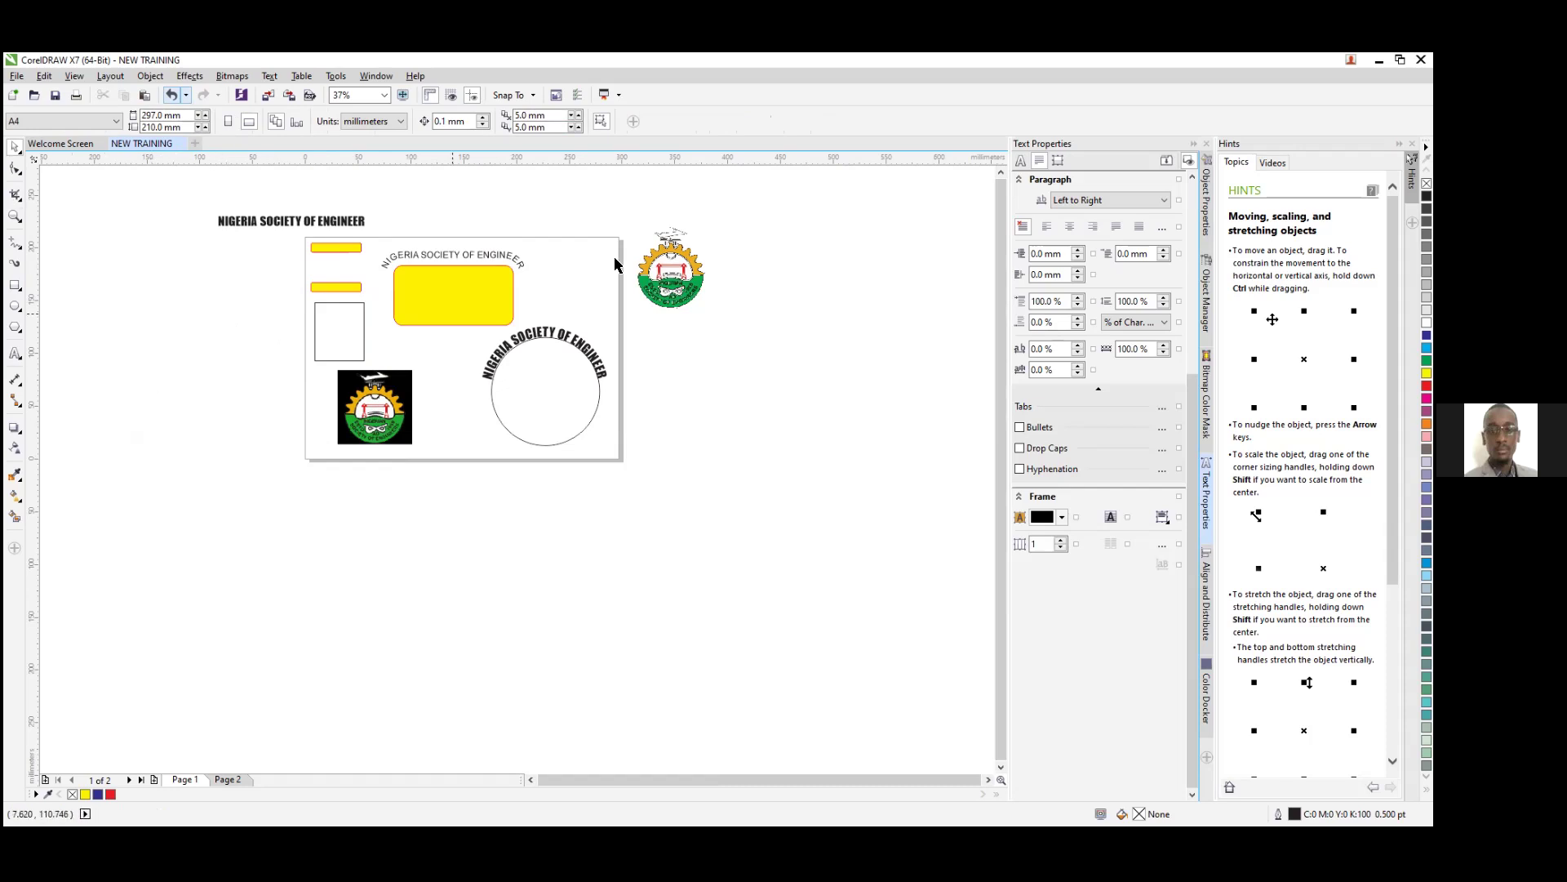
# Step: Move the straight "NIGERIA SOCIETY OF ENGINEER" text to just above the middle of the page's upper edge
pyautogui.click(230, 221)
pyautogui.moveTo(286, 221); pyautogui.dragTo(453, 224)
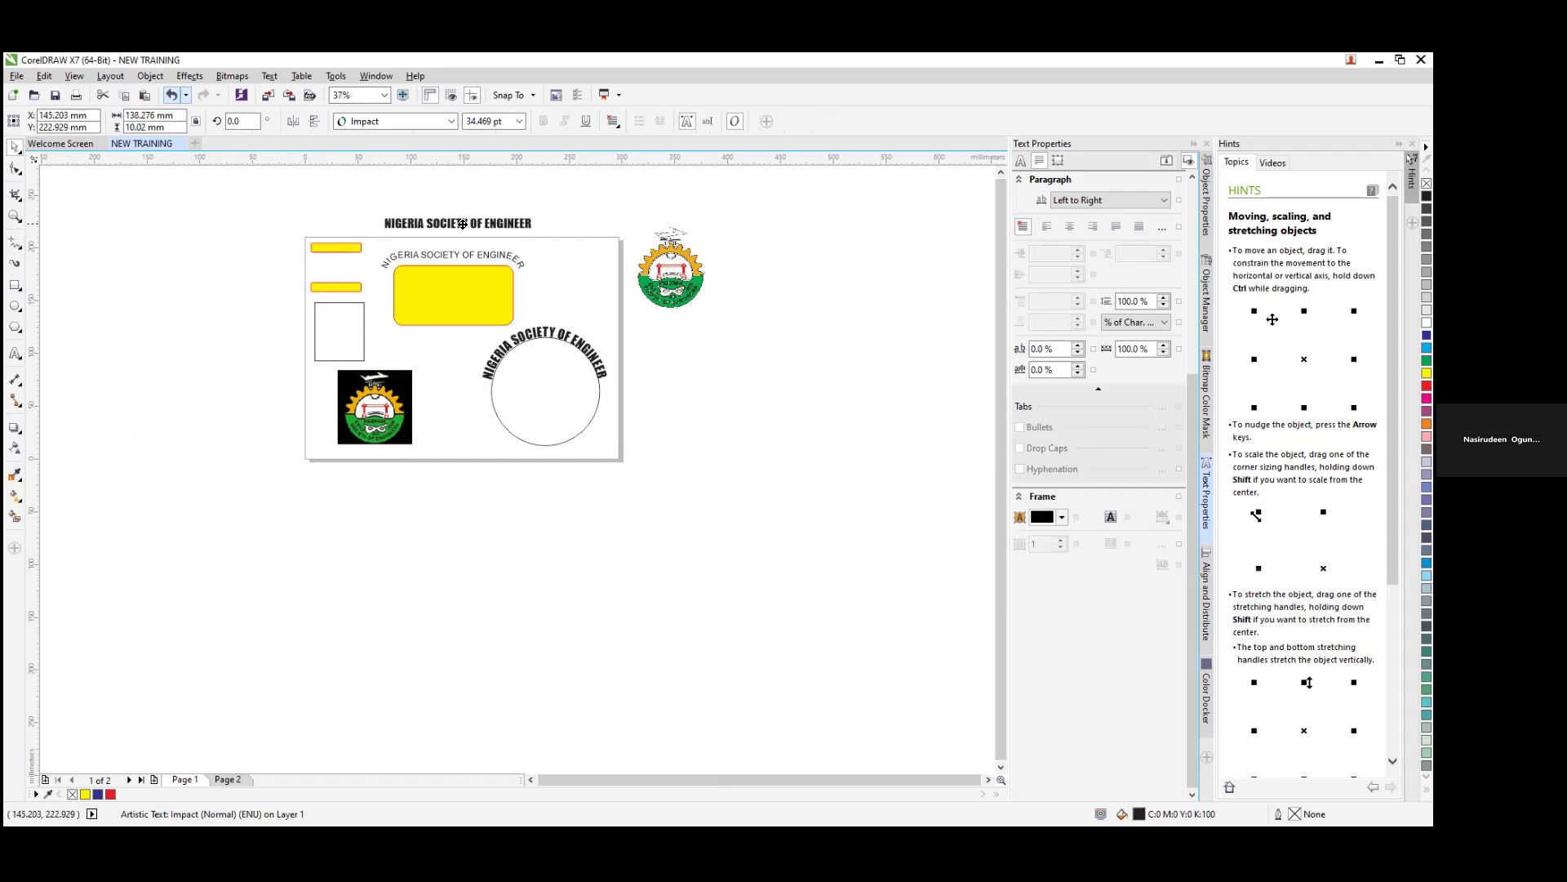
pyautogui.click(188, 280)
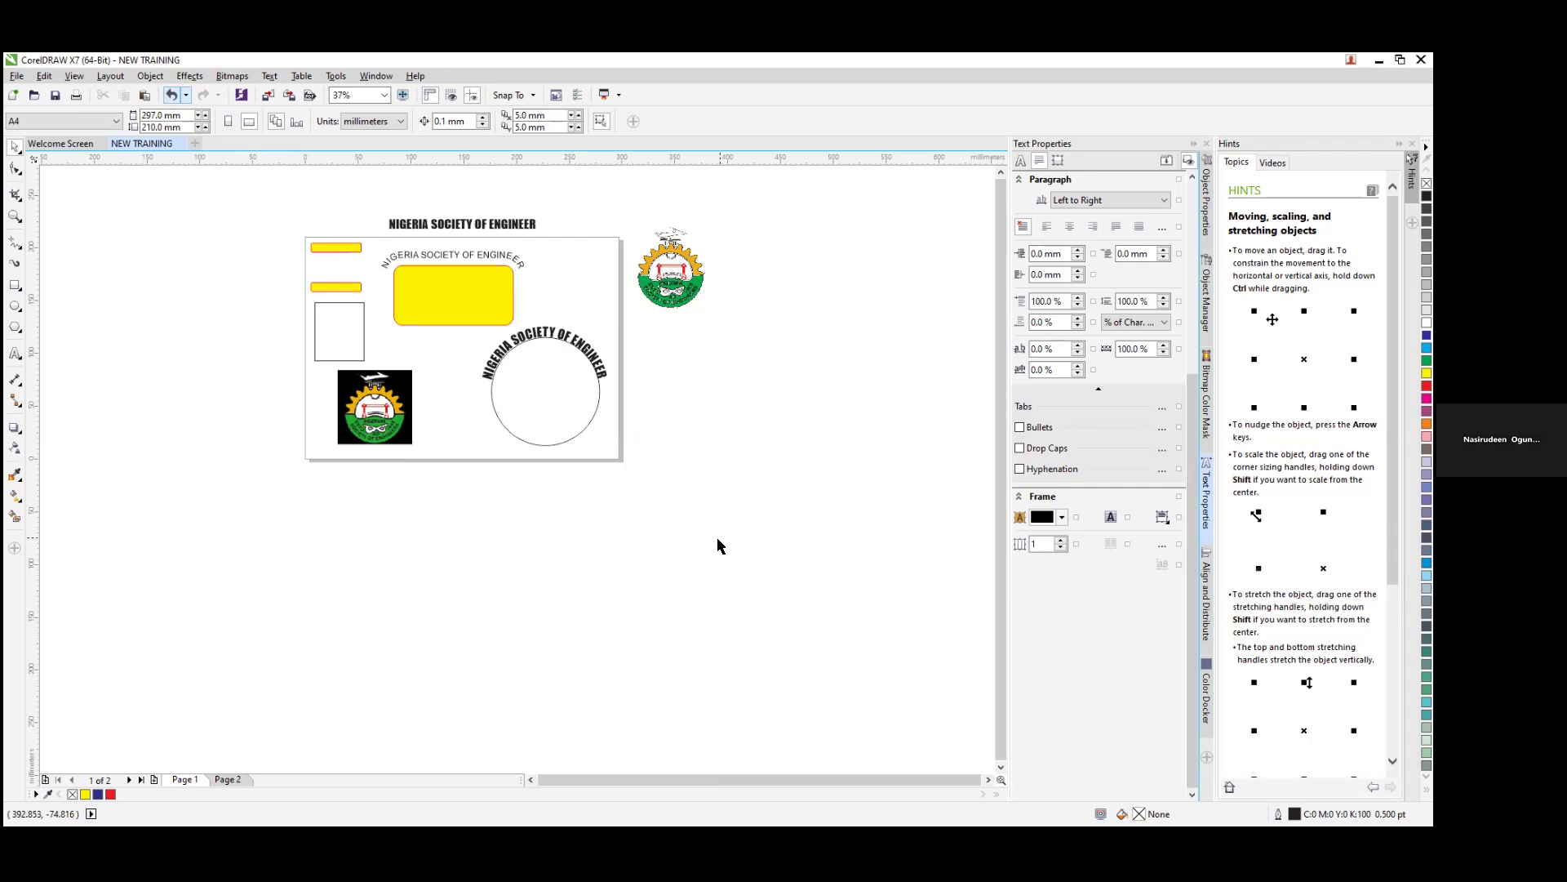
pyautogui.click(492, 225)
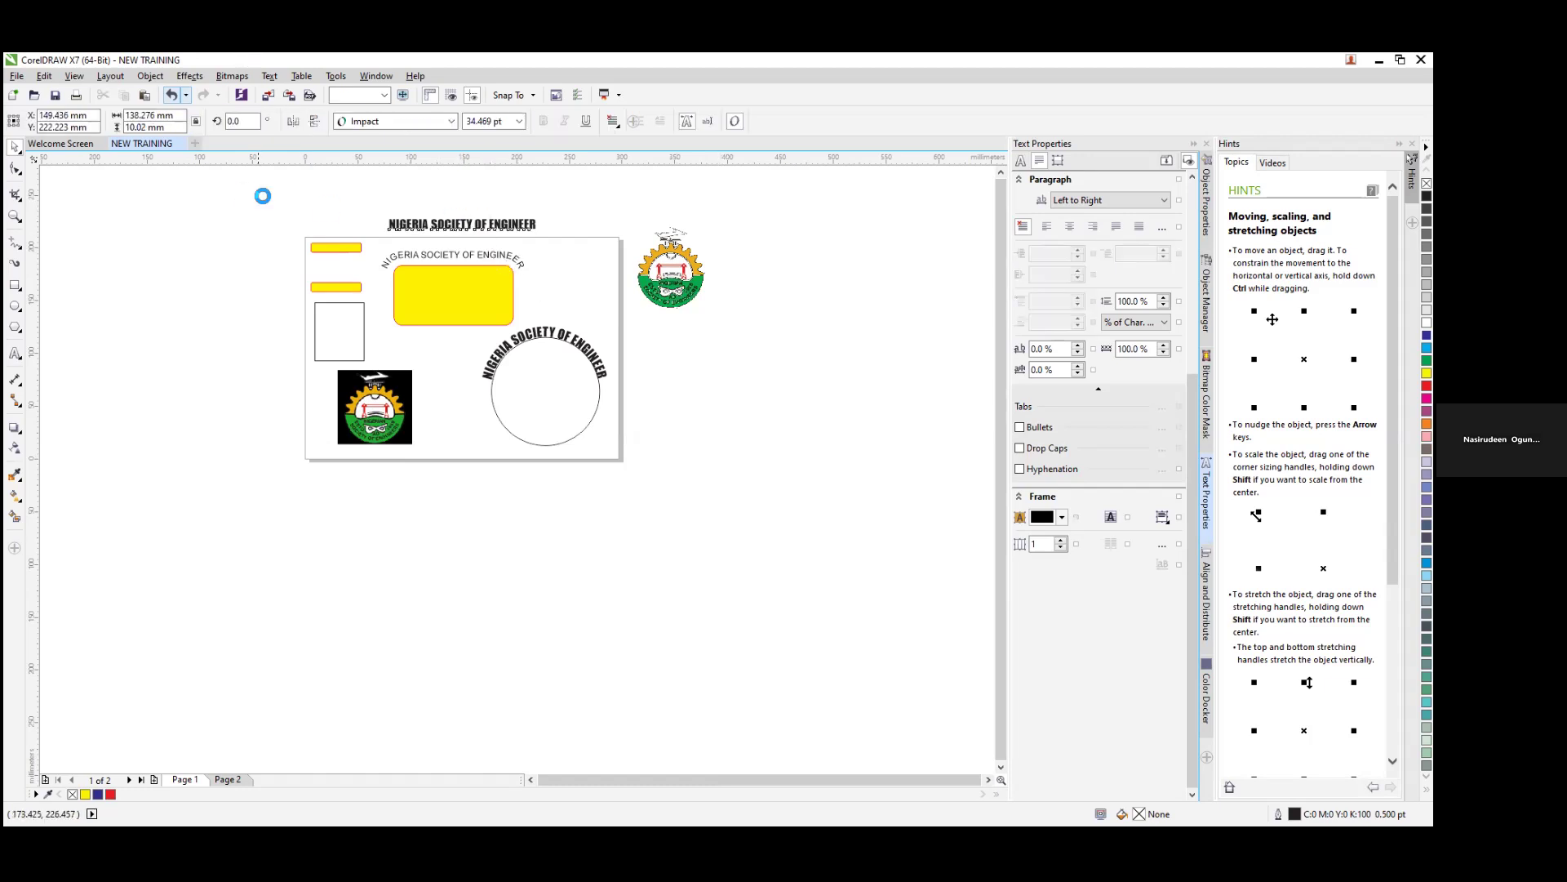
pyautogui.click(206, 239)
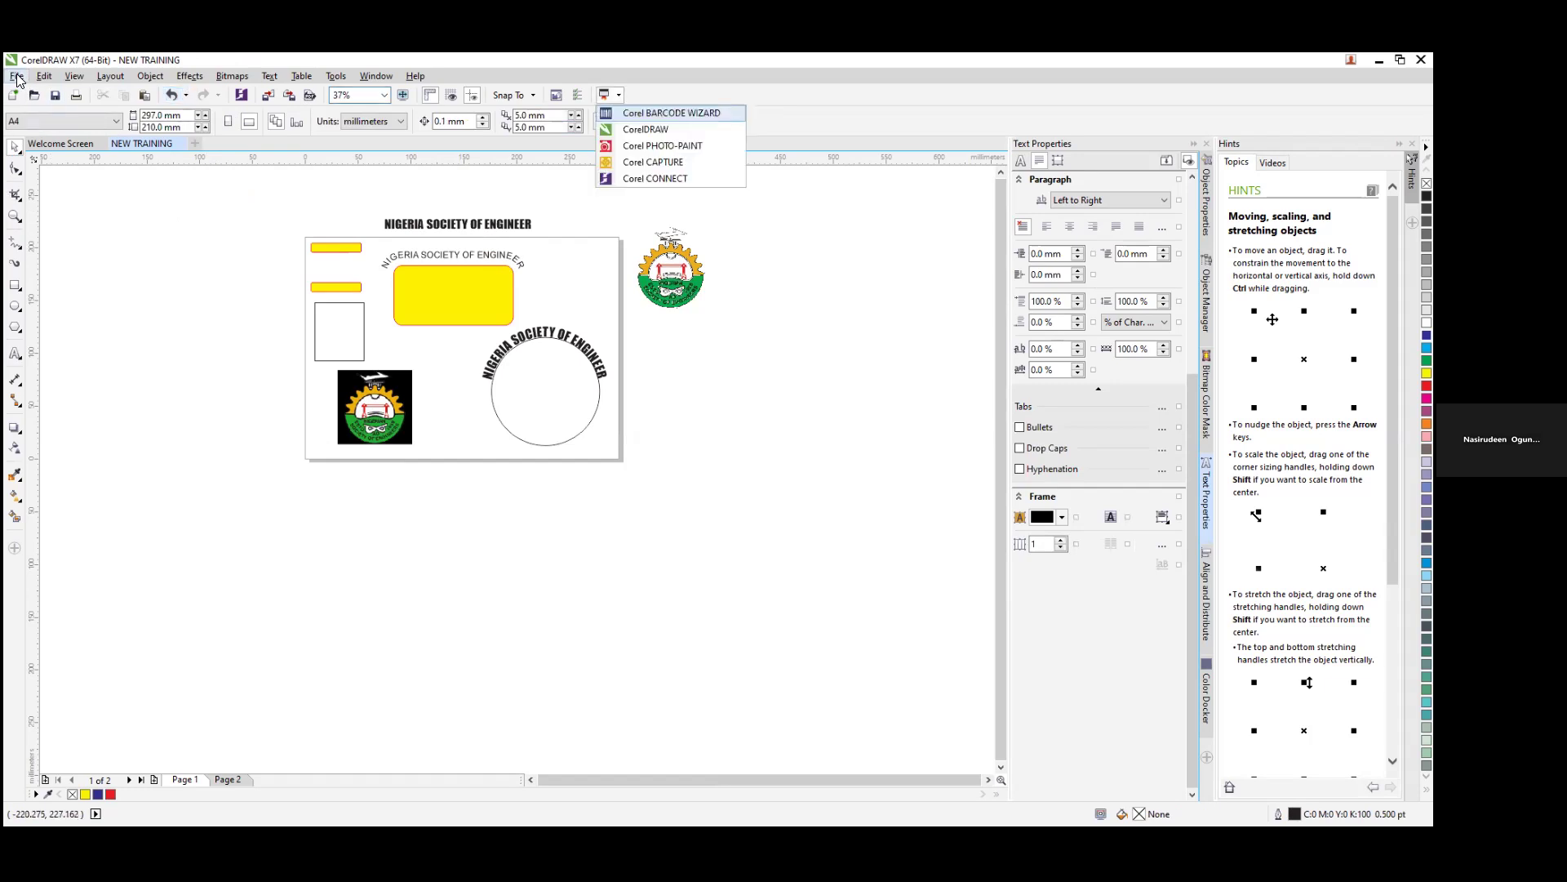
pyautogui.click(193, 411)
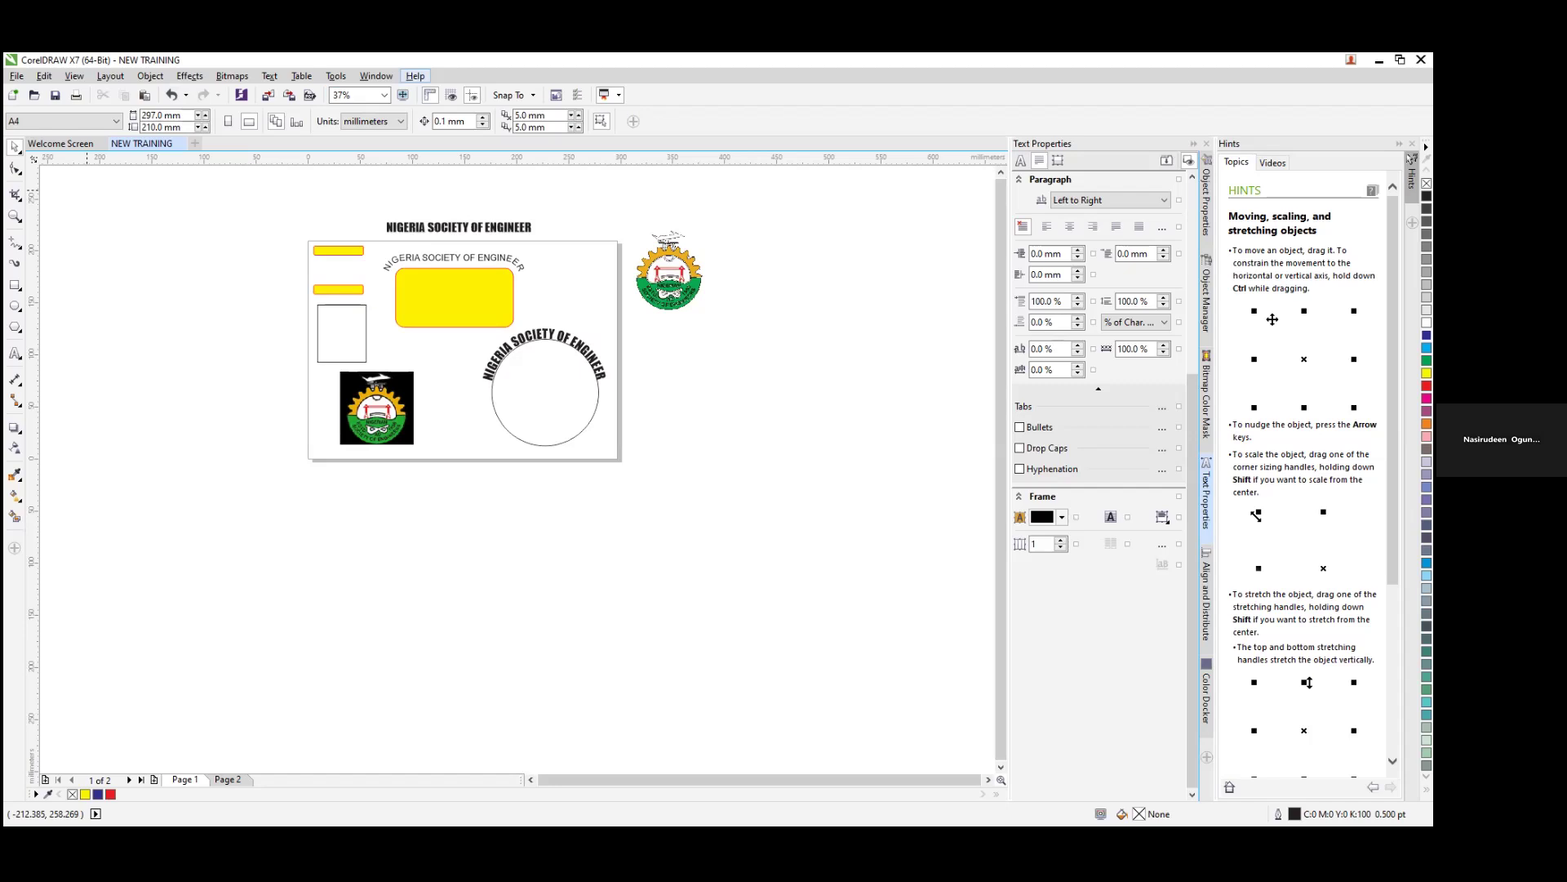
pyautogui.click(150, 75)
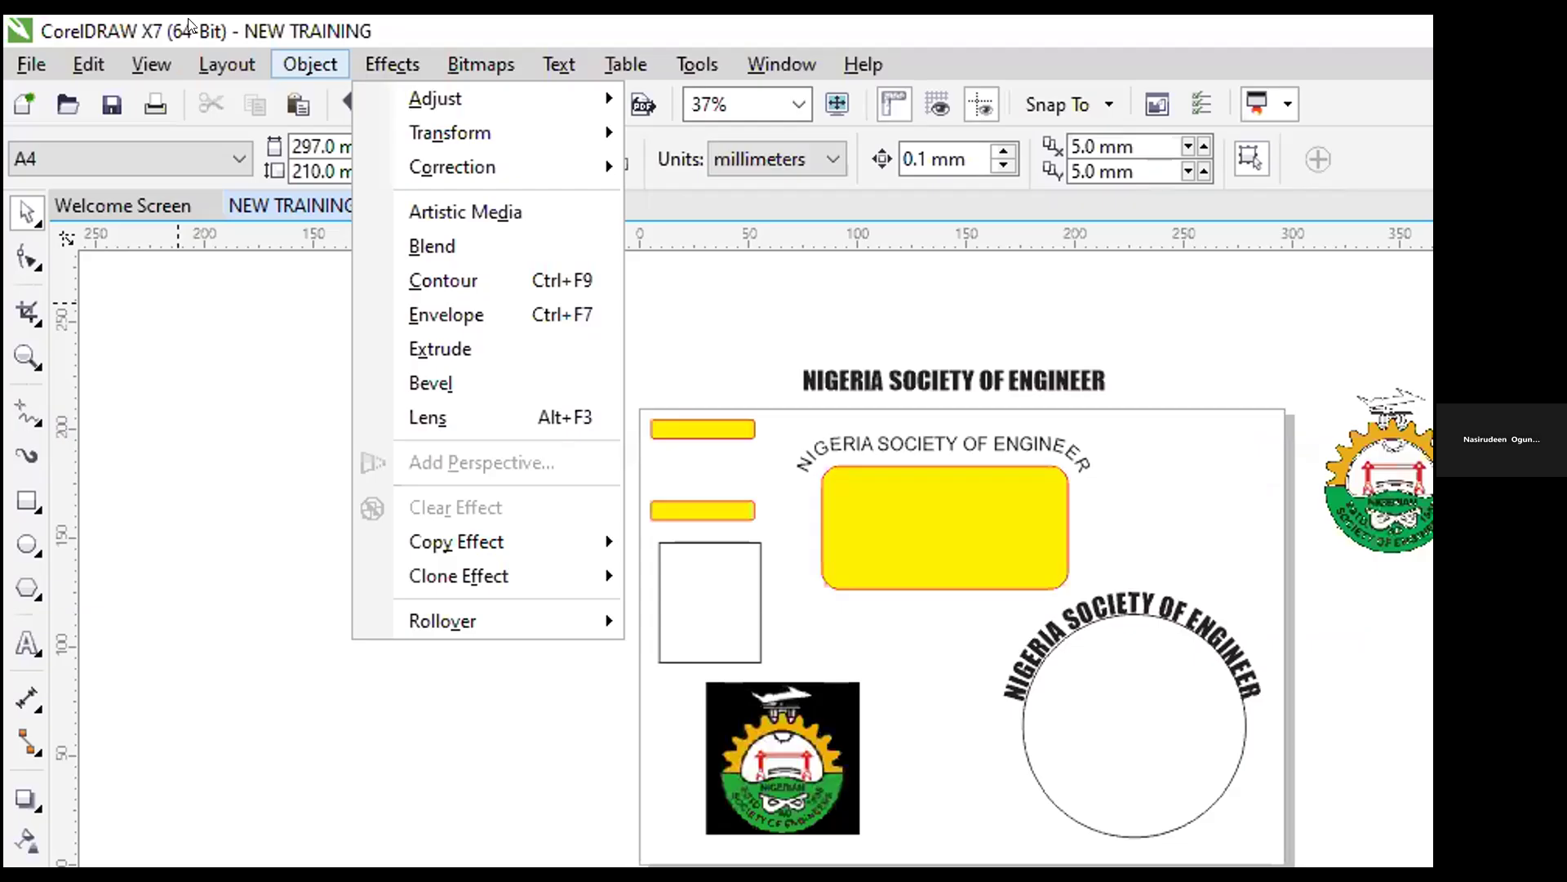
pyautogui.press('Escape')
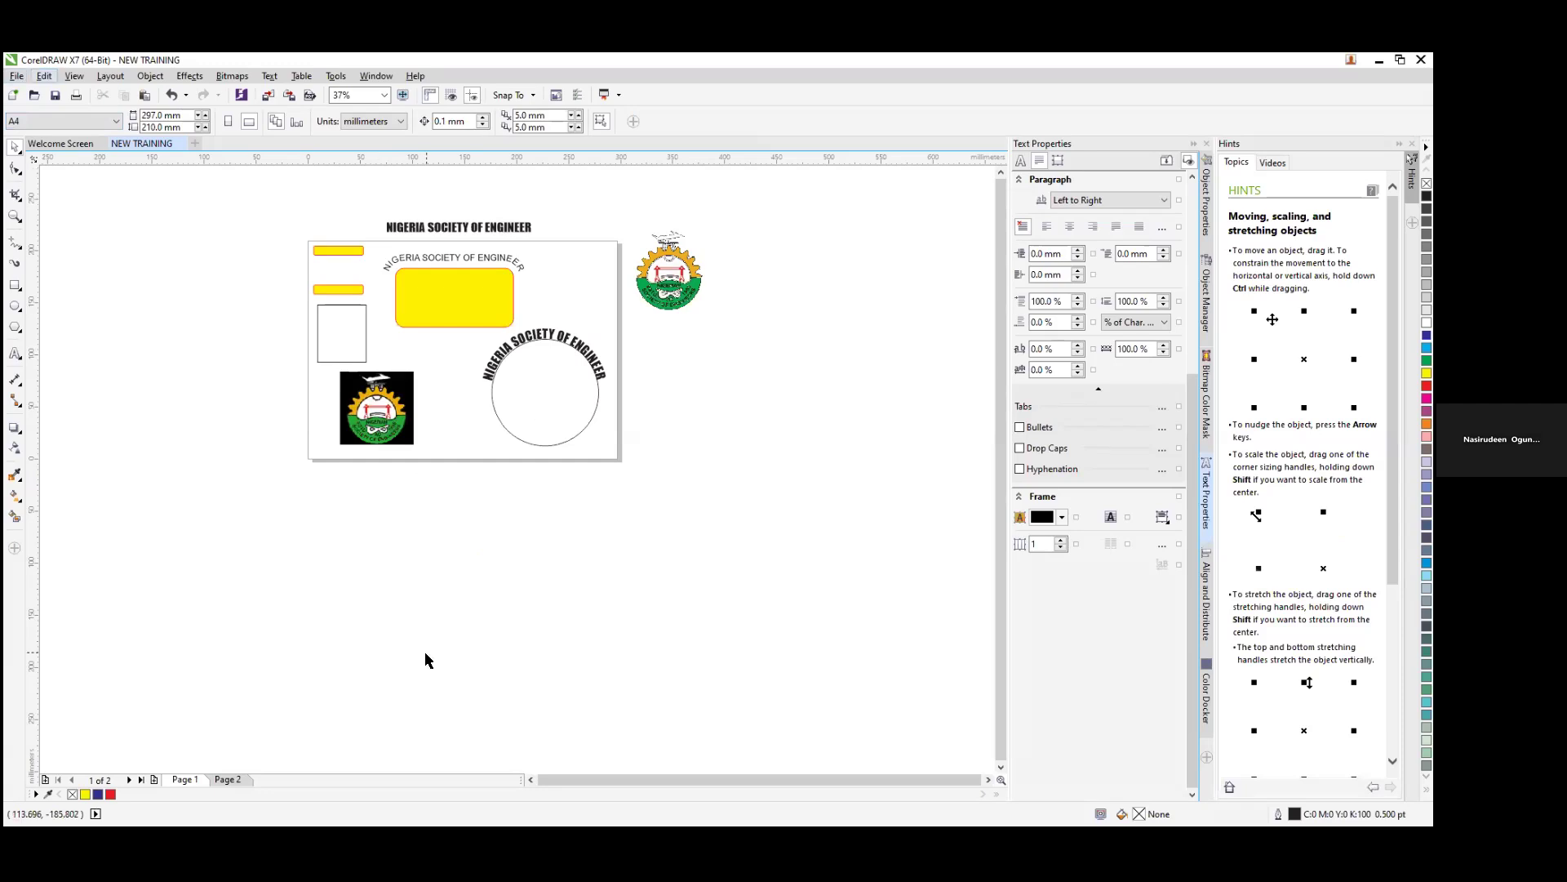
# Step: Browse the NSE documents folder for a drawing to open, checking its poster and WED subfolders
pyautogui.hotkey('ctrl', 'o')
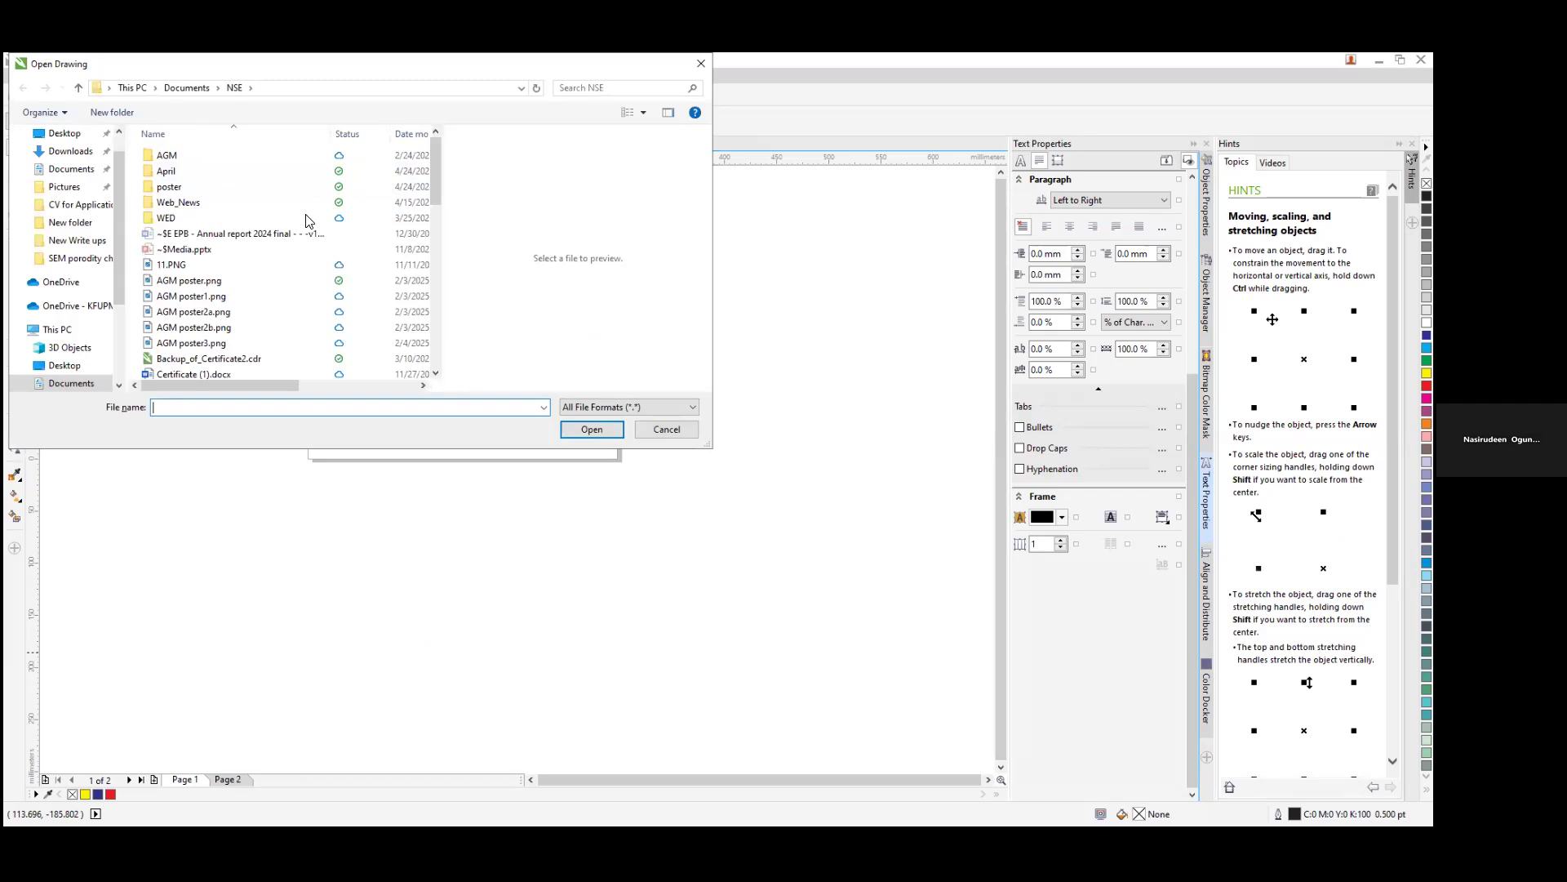
pyautogui.press('super+Up')
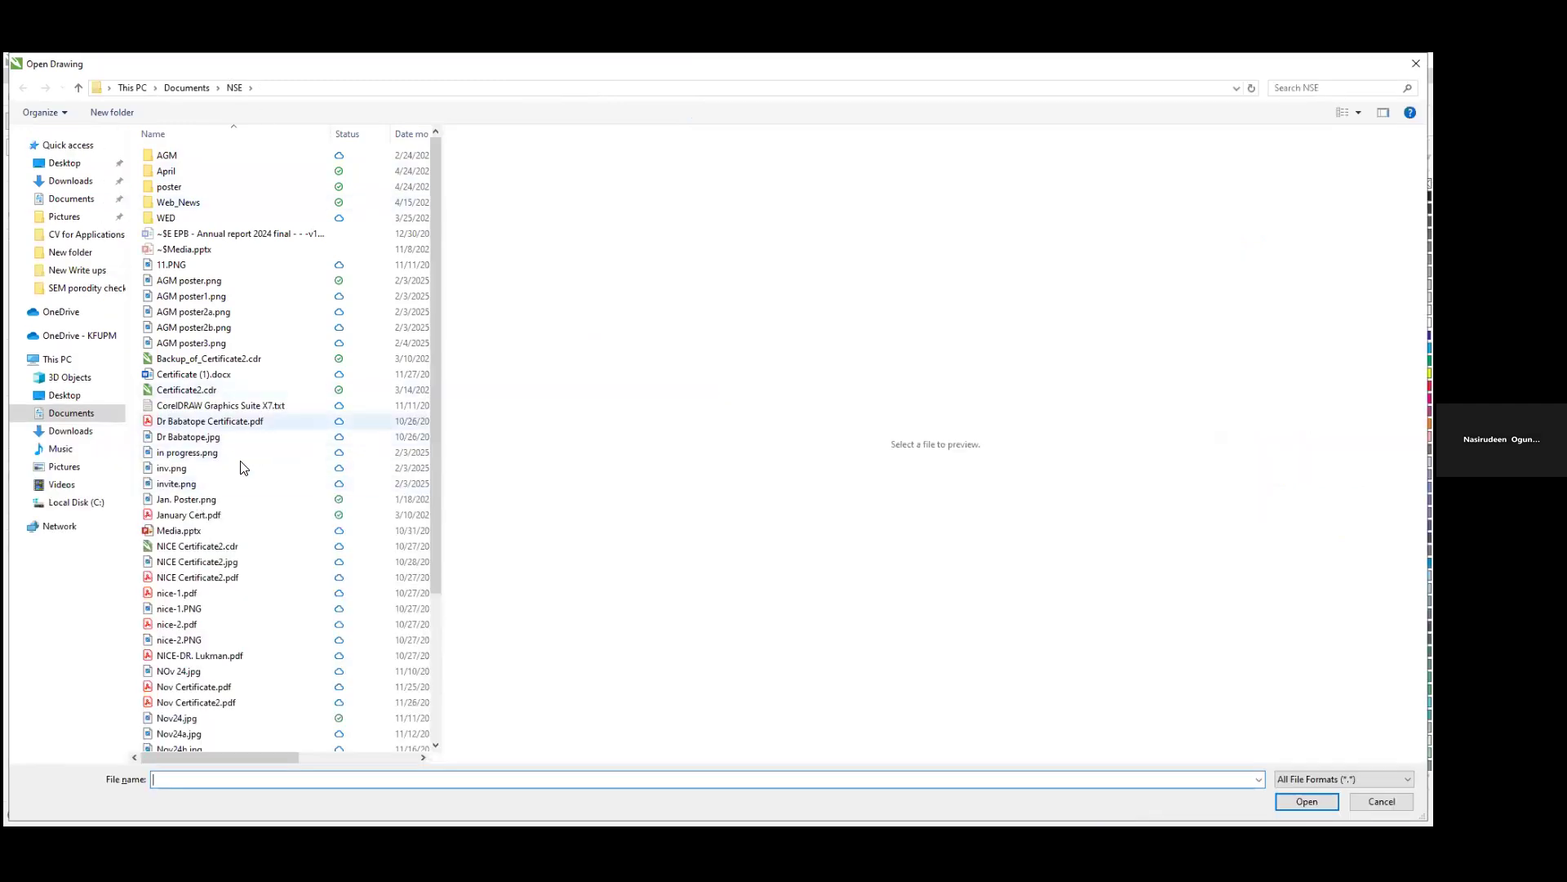
pyautogui.scroll(-3, 241, 477)
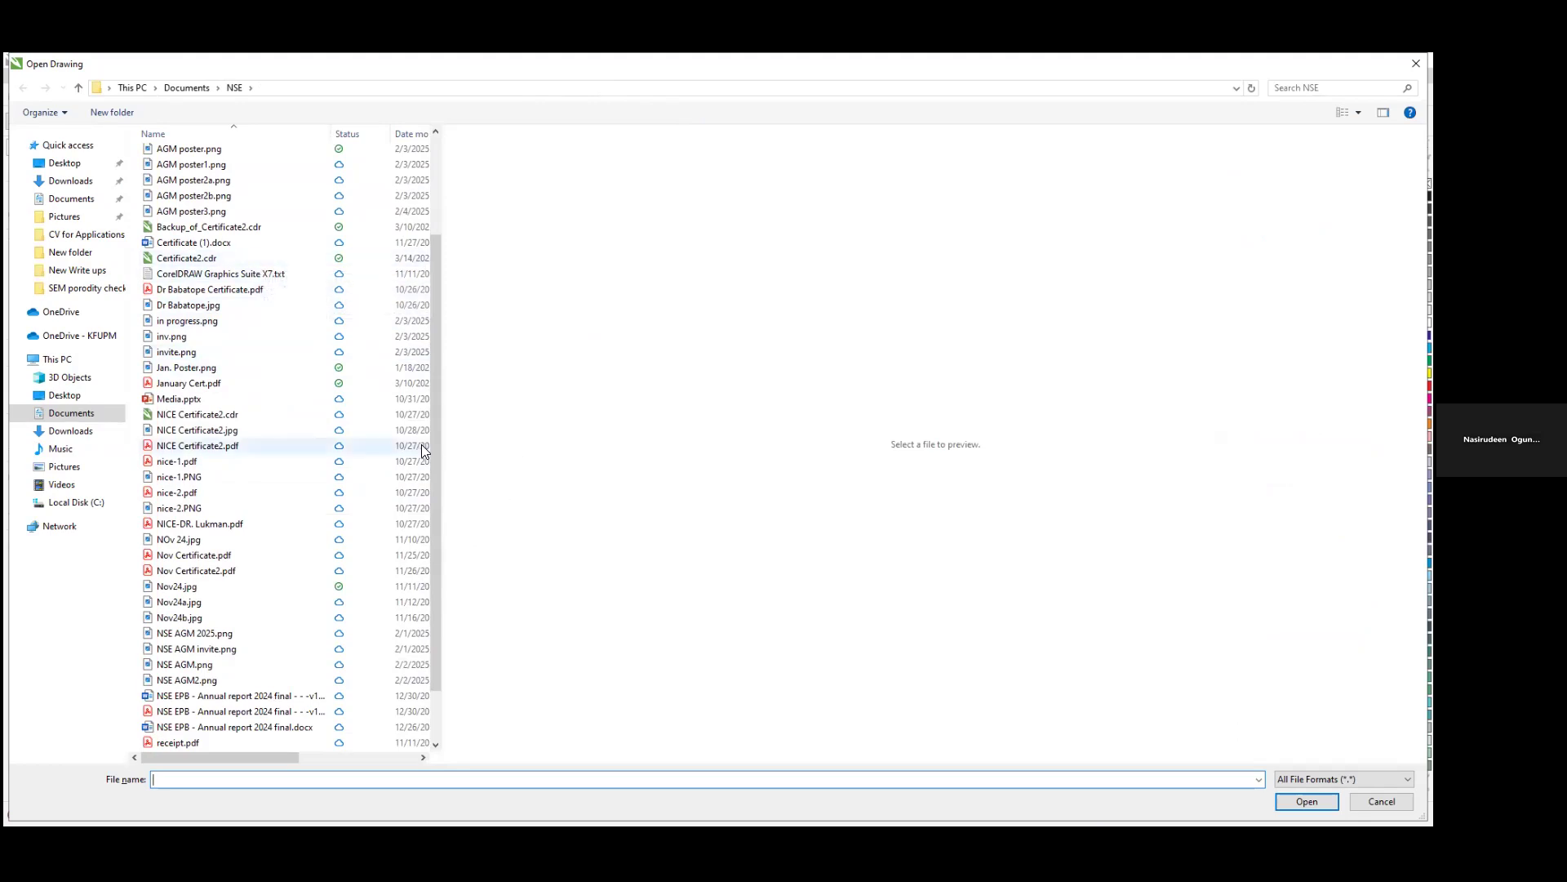
pyautogui.scroll(-1, 414, 588)
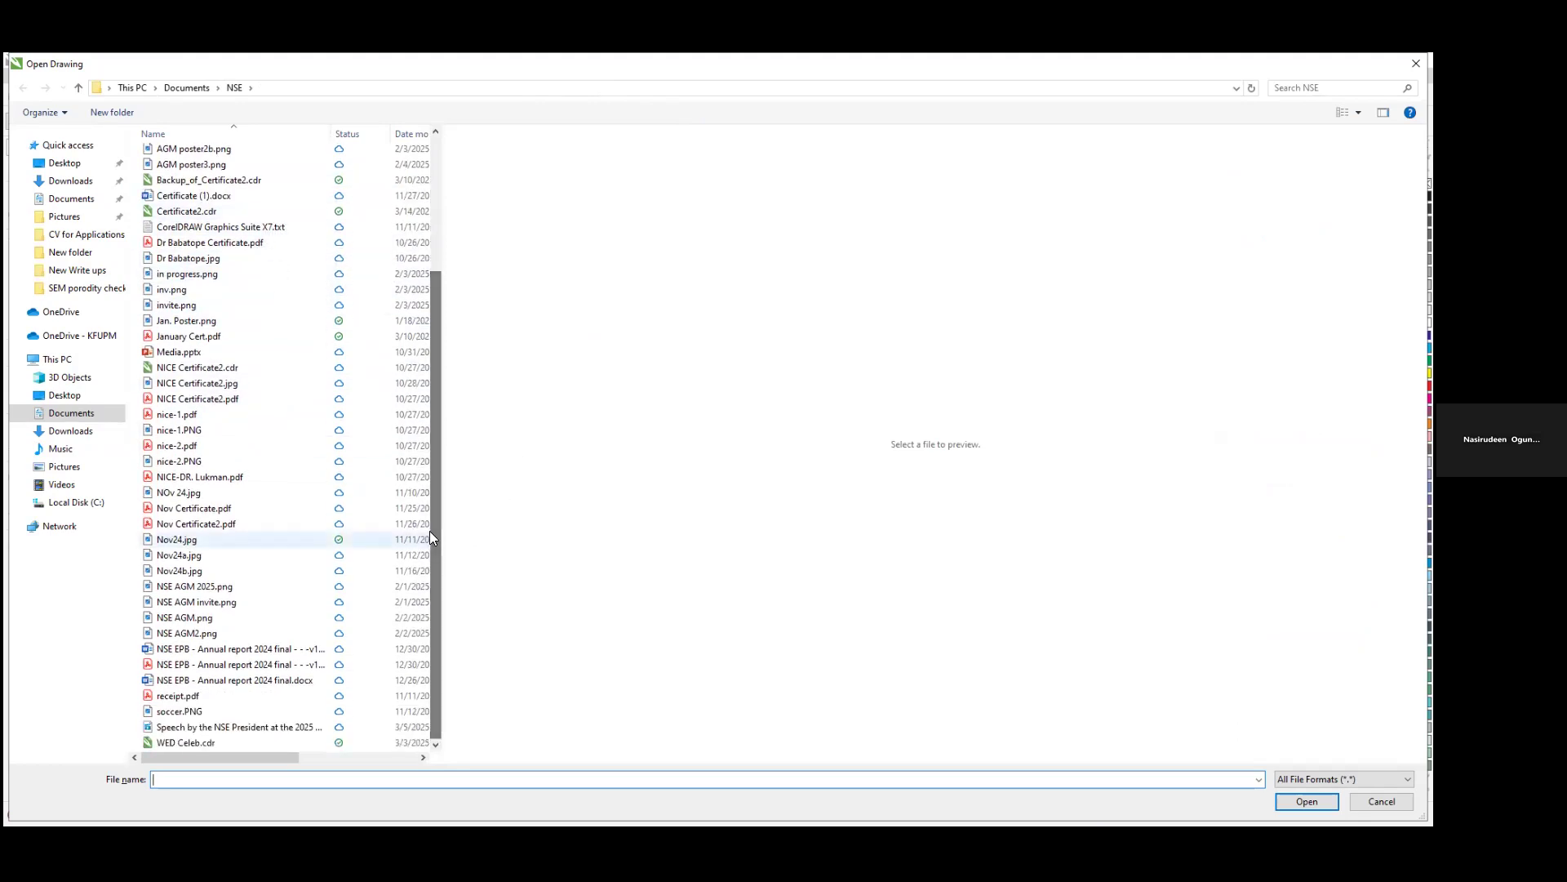
pyautogui.moveTo(434, 315); pyautogui.dragTo(430, 150)
pyautogui.scroll(1, 429, 150)
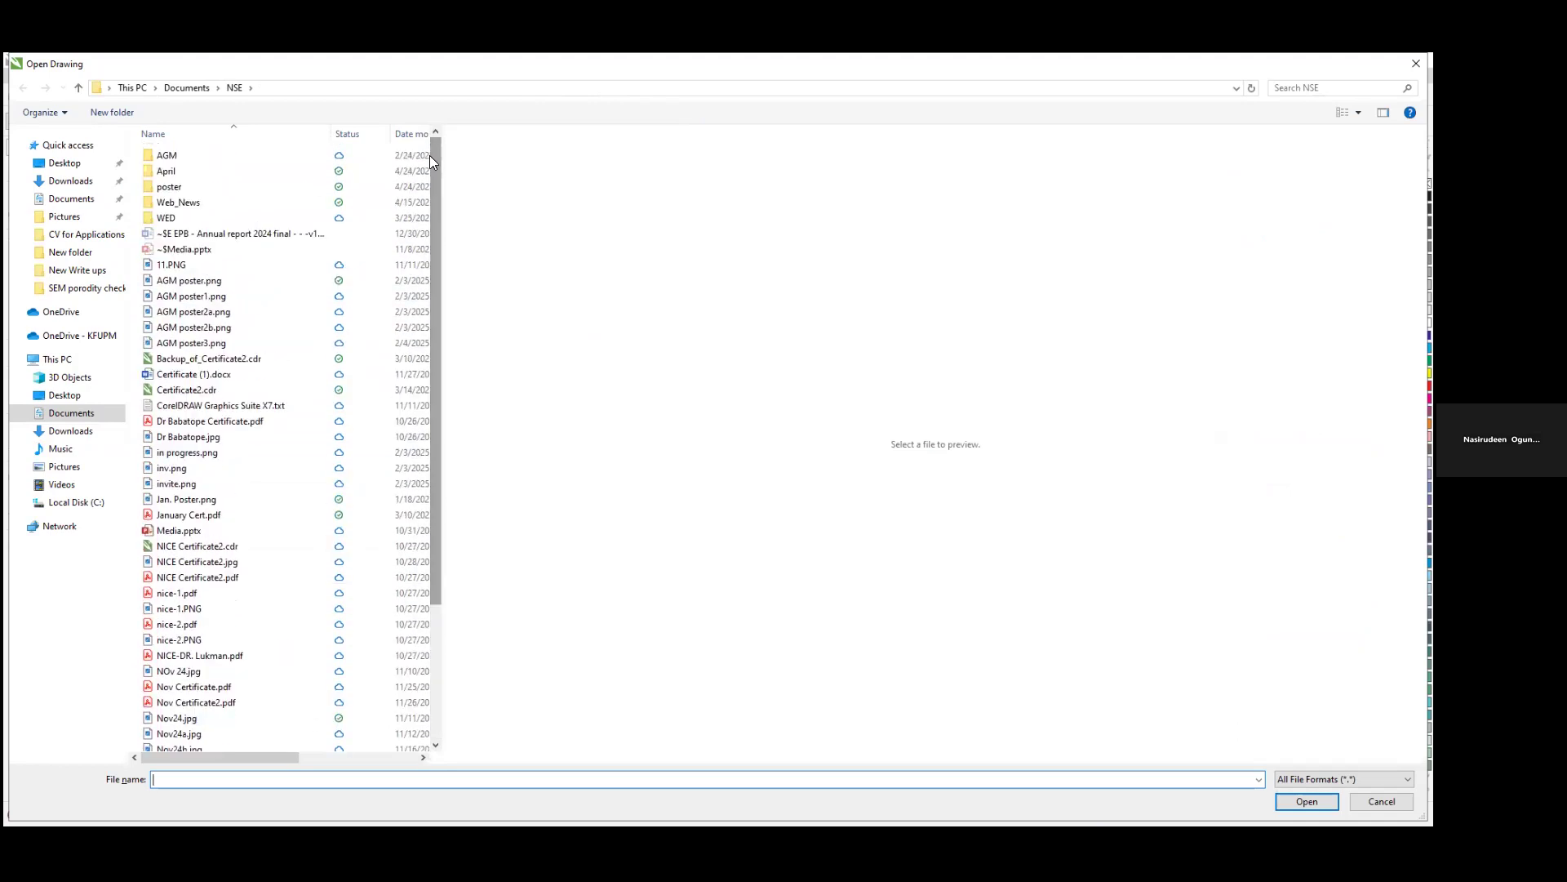
pyautogui.doubleClick(171, 187)
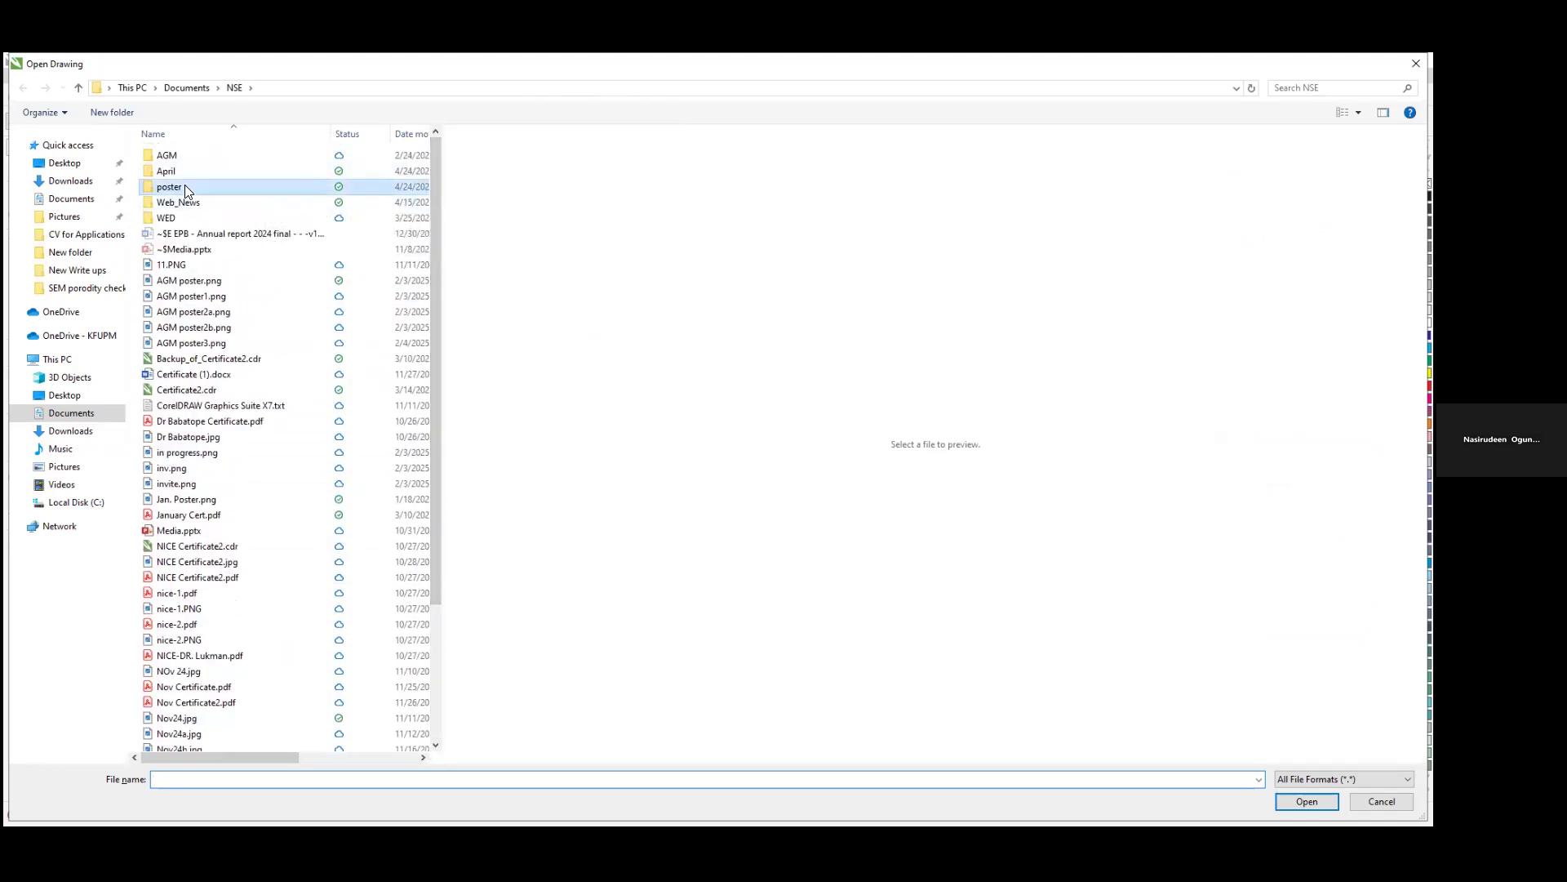
pyautogui.click(235, 88)
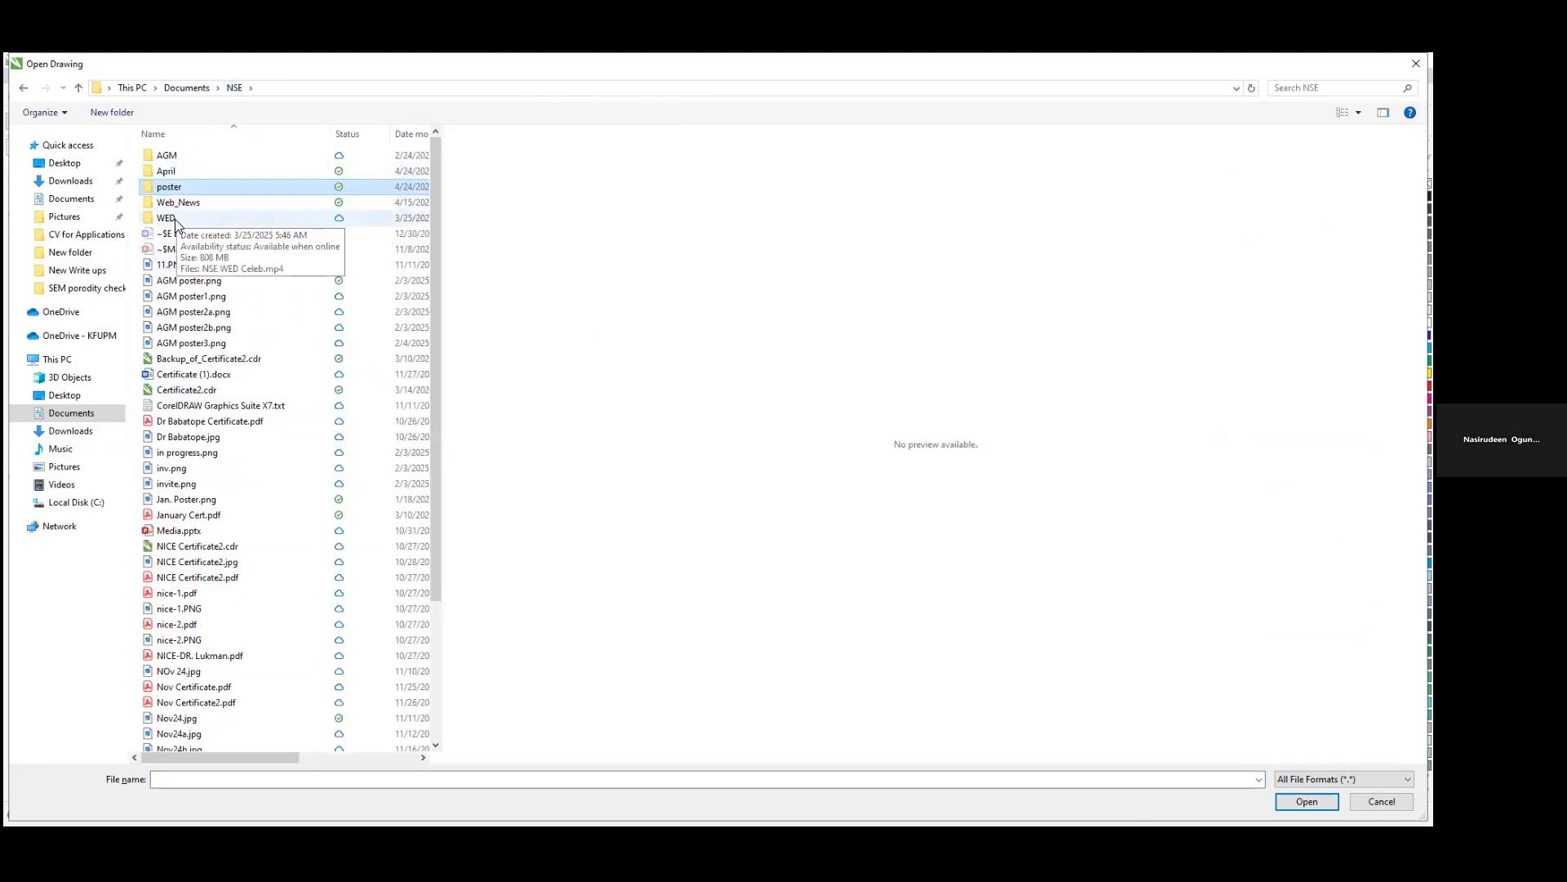
pyautogui.doubleClick(172, 218)
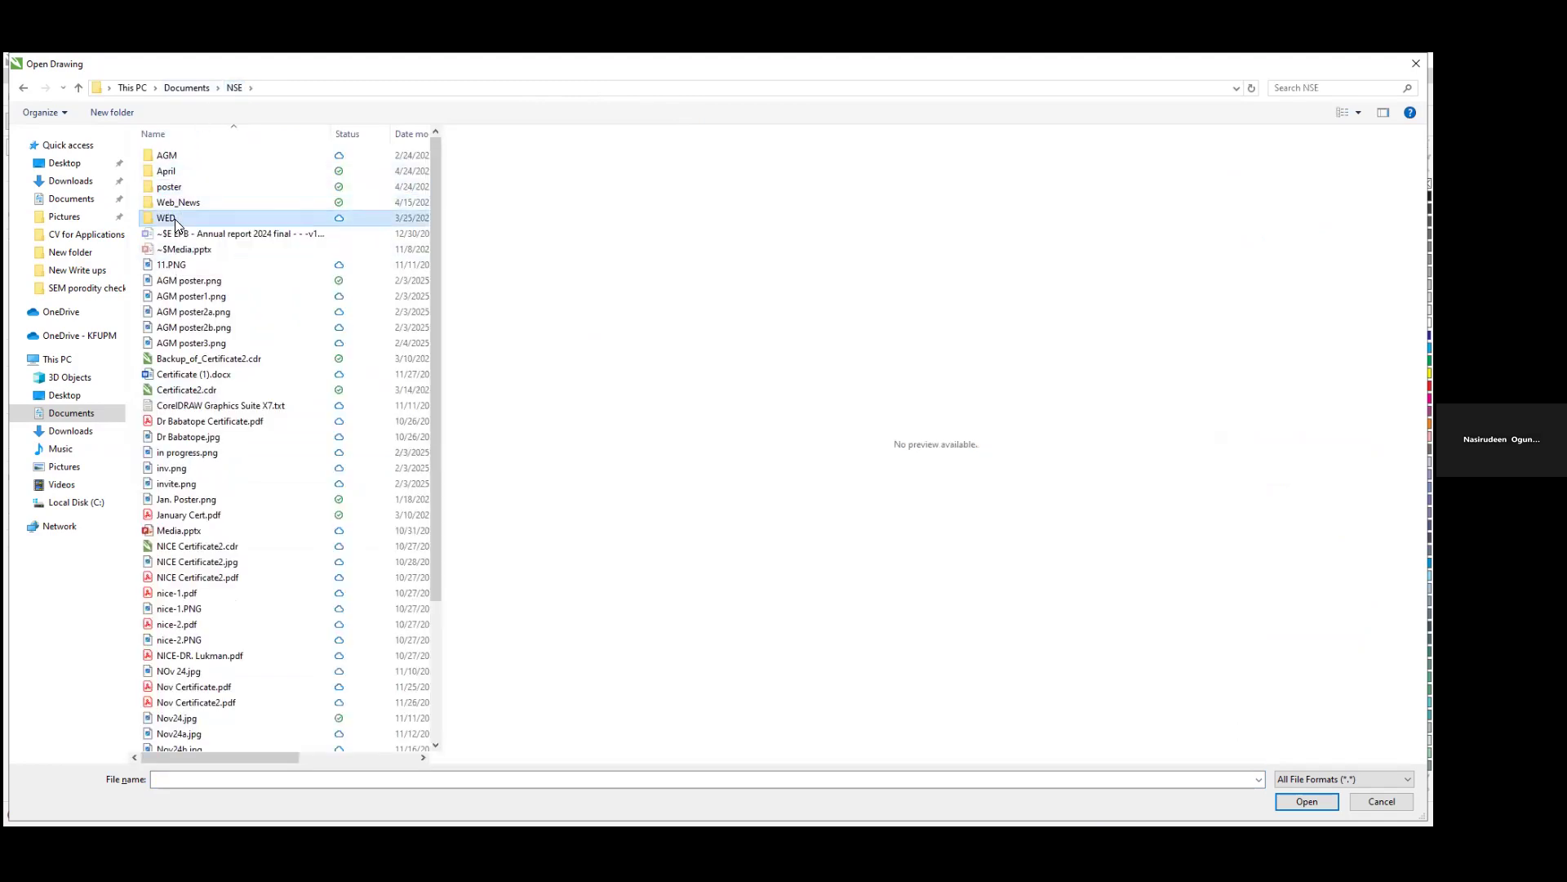
pyautogui.click(232, 88)
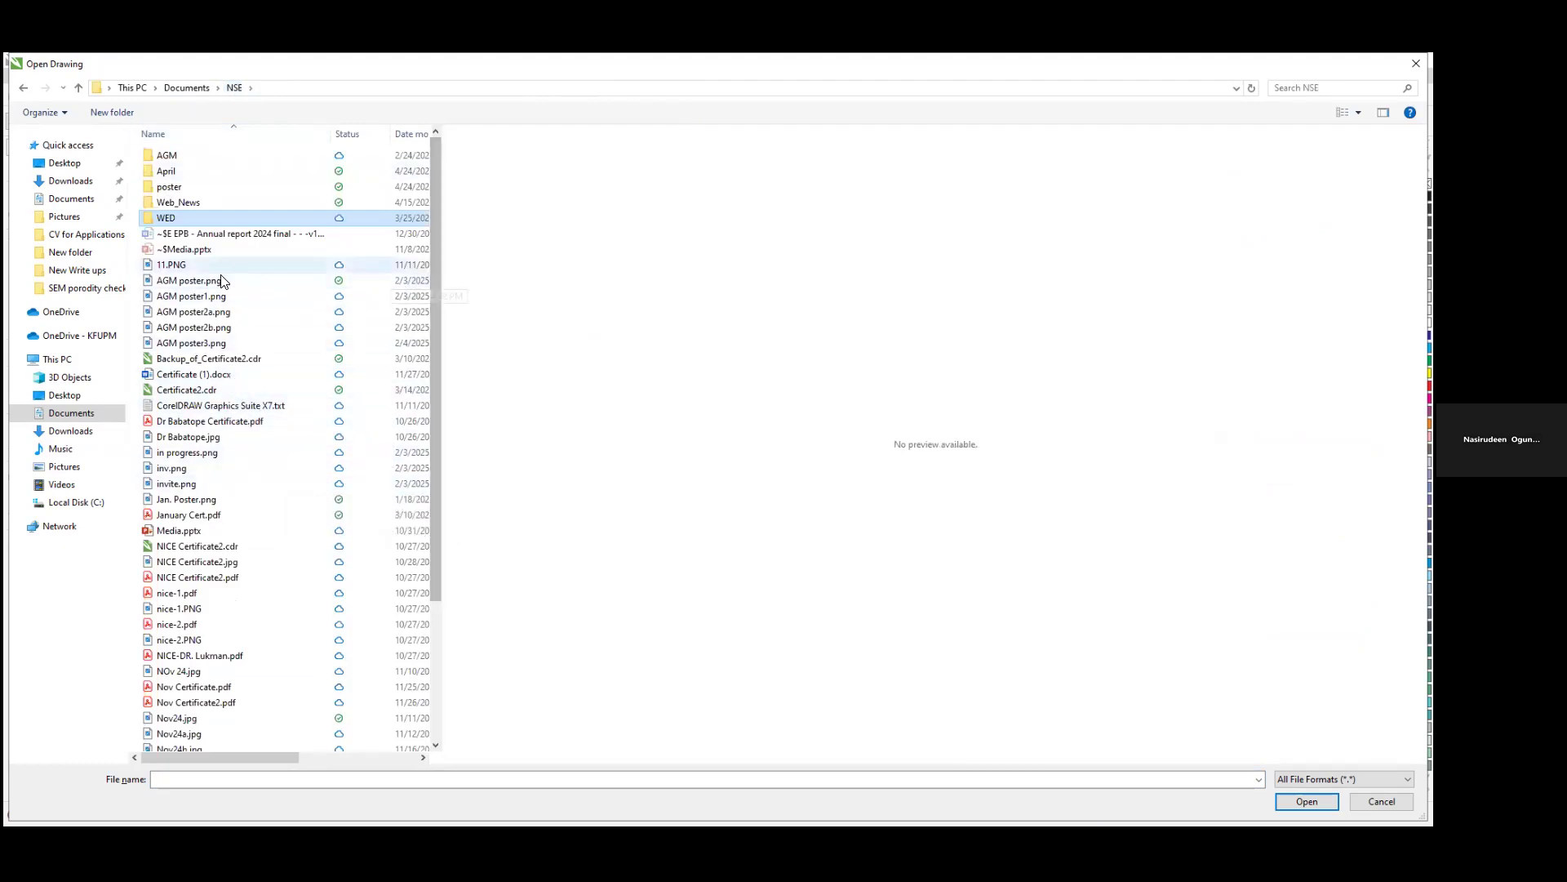
# Step: Open the drawing WED Celeb.cdr from the NSE documents folder
pyautogui.moveTo(433, 402); pyautogui.dragTo(418, 527)
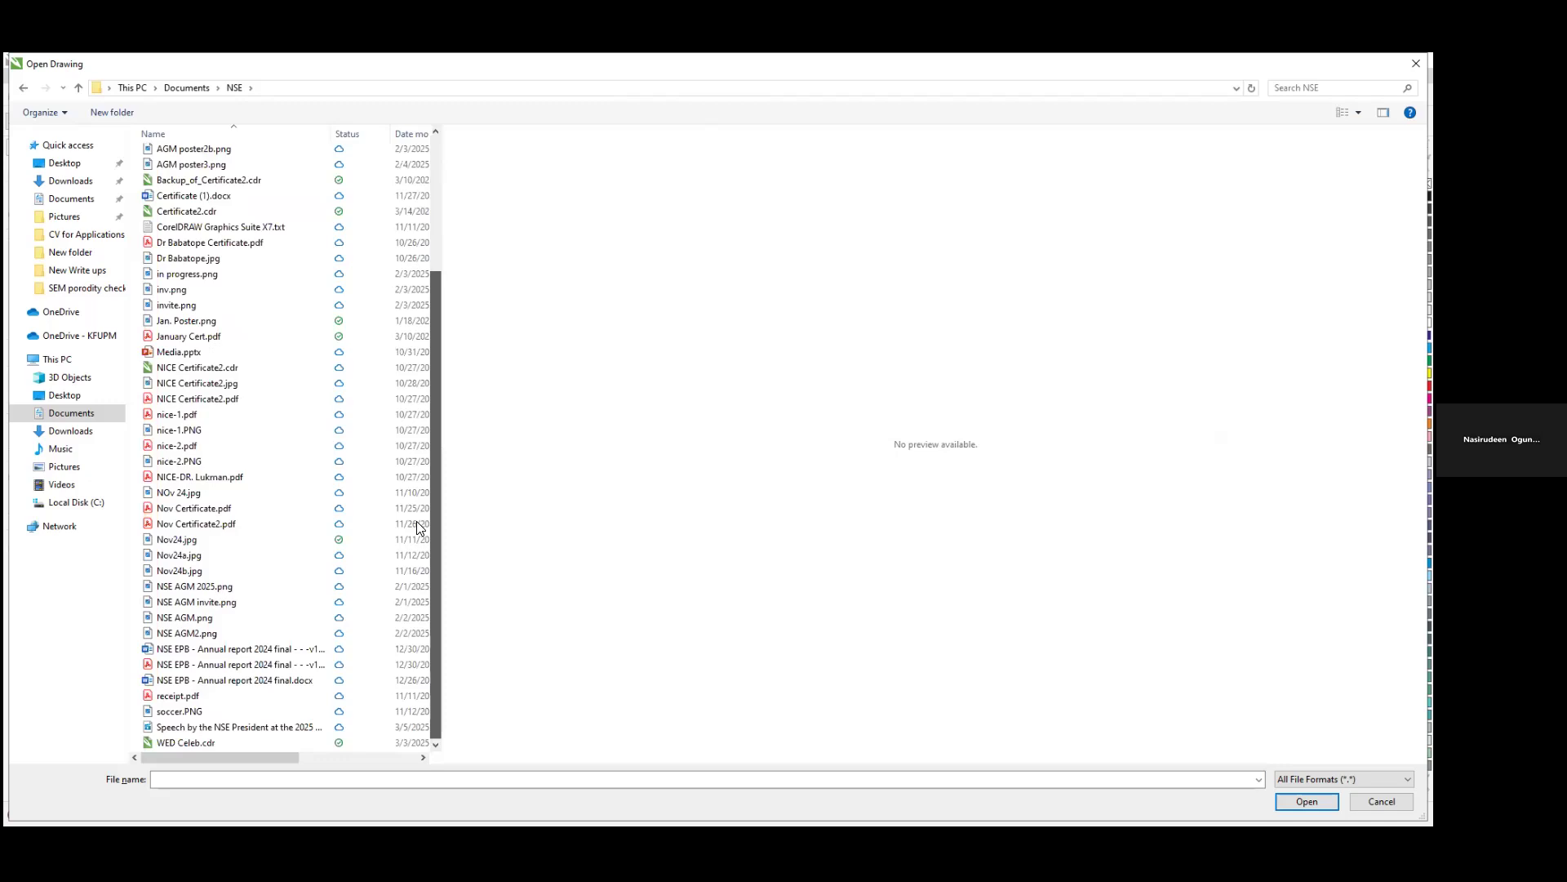
pyautogui.click(177, 740)
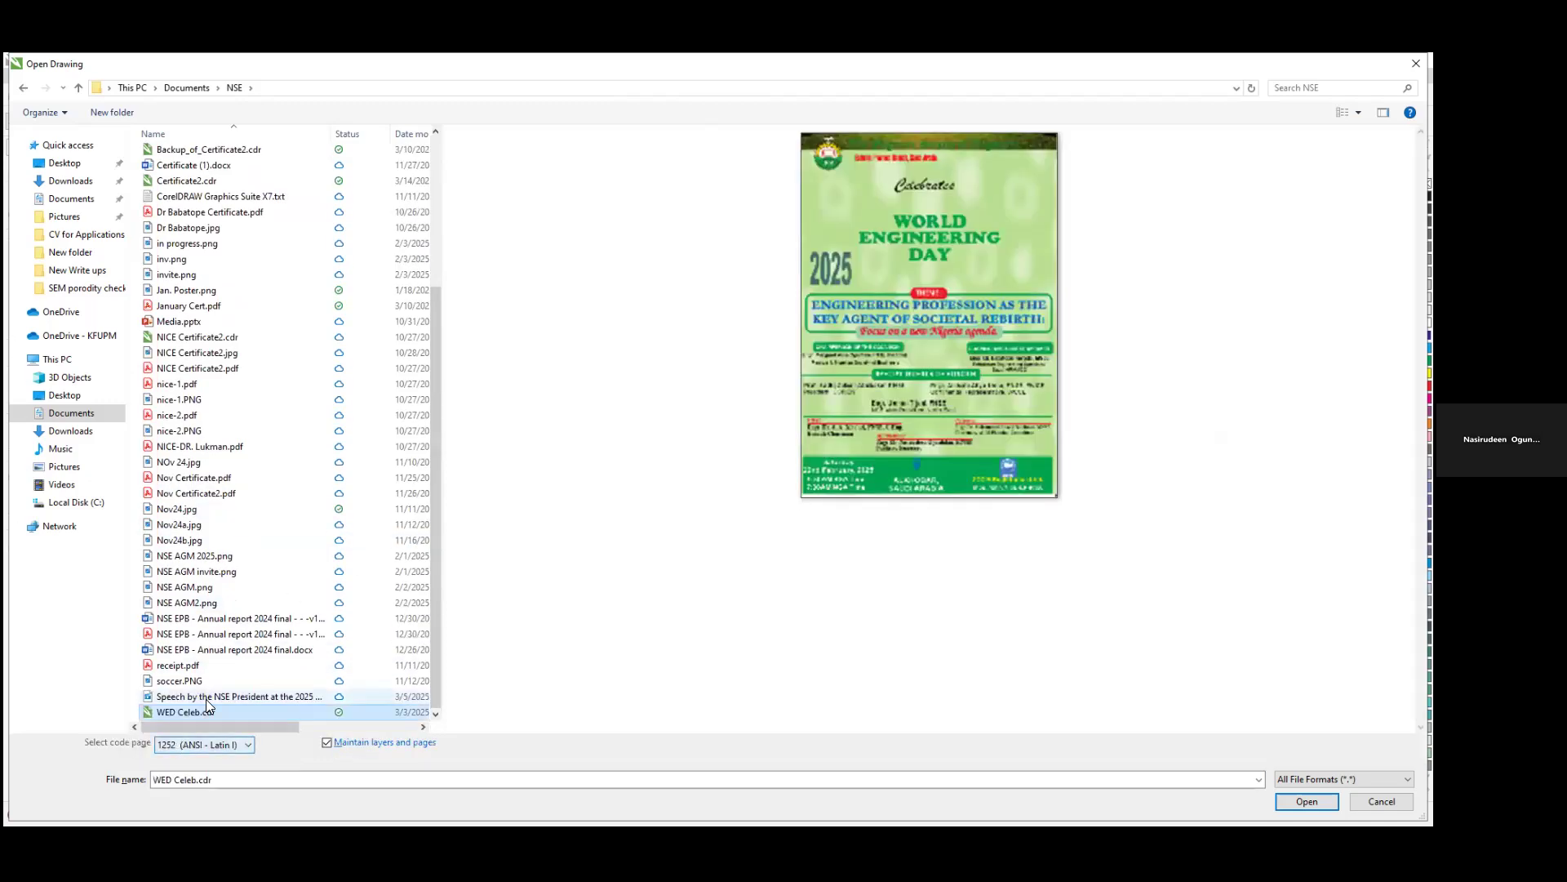
pyautogui.doubleClick(192, 712)
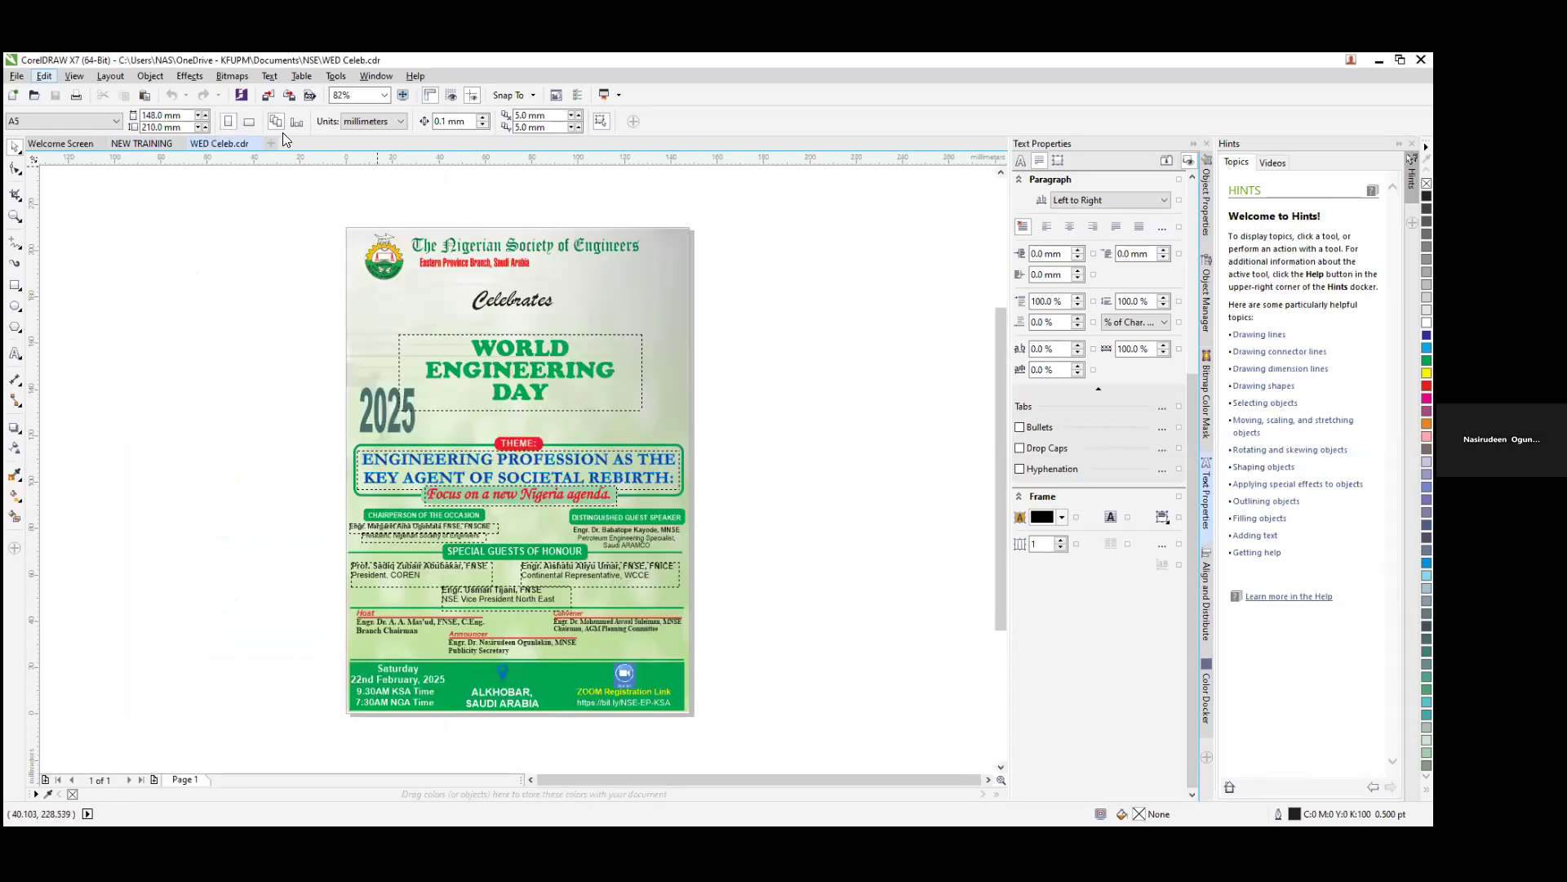
# Step: Open the recently used drawing Poster.cdr and show the whole first page with its surrounding objects
pyautogui.click(17, 75)
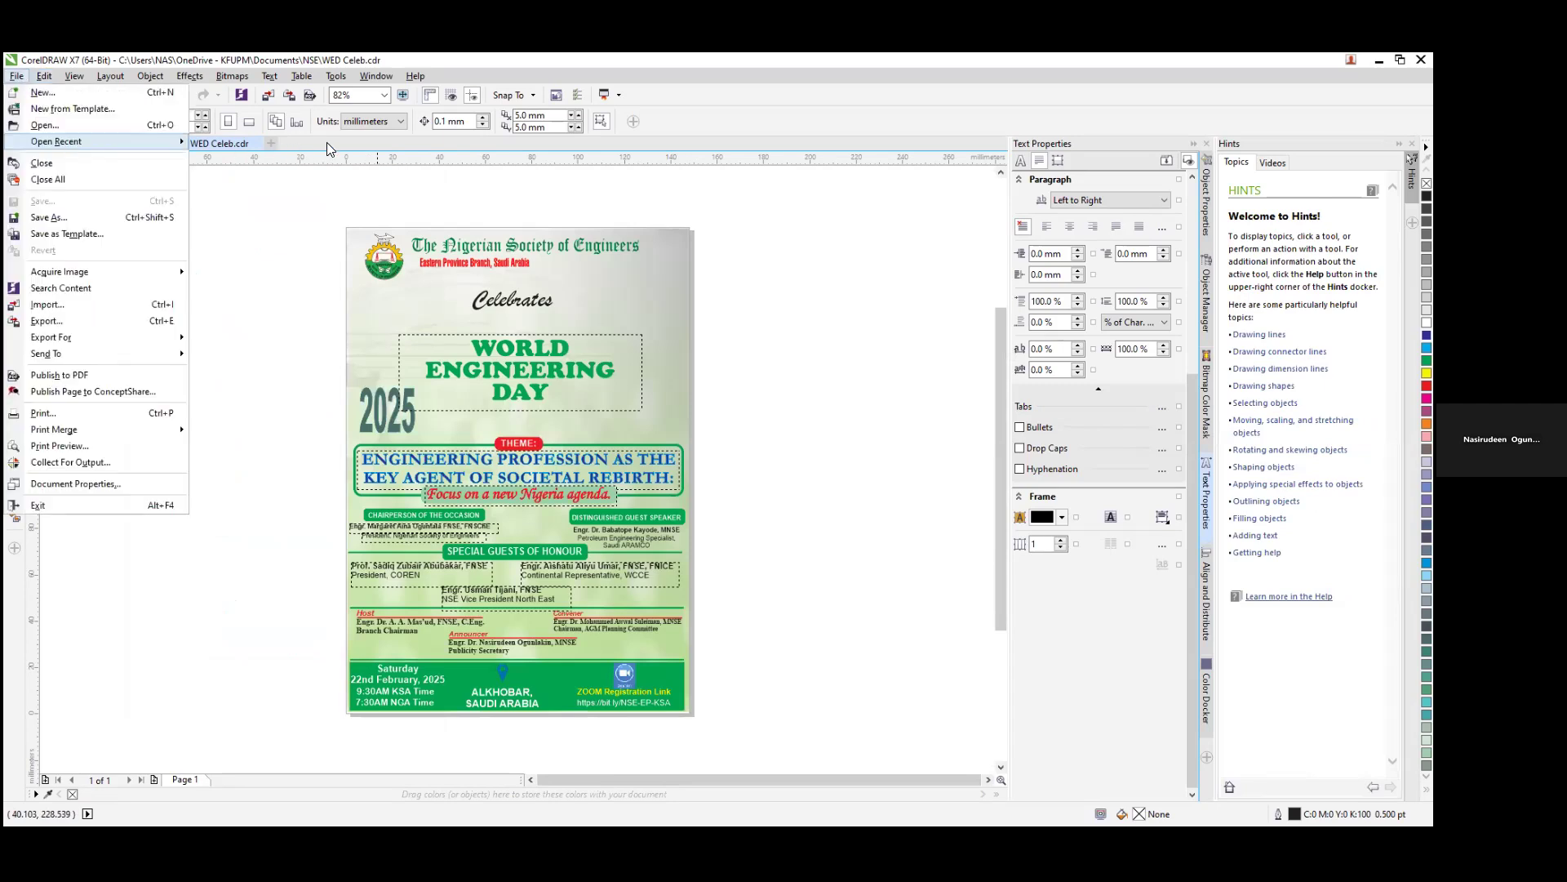
pyautogui.moveTo(98, 141)
pyautogui.click(432, 160)
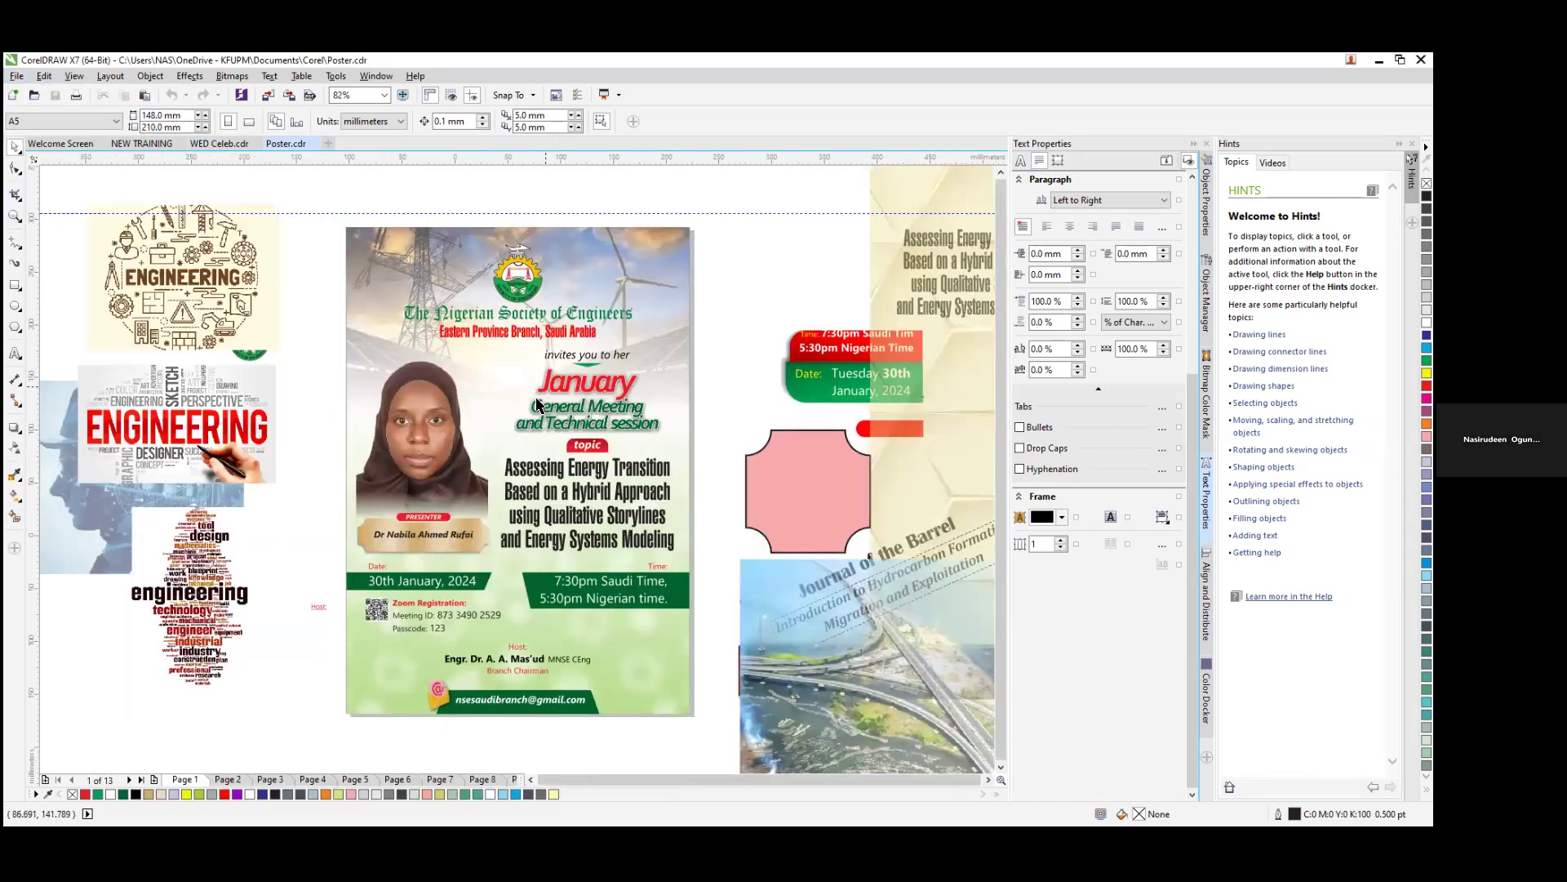
pyautogui.scroll(-3, 546, 390)
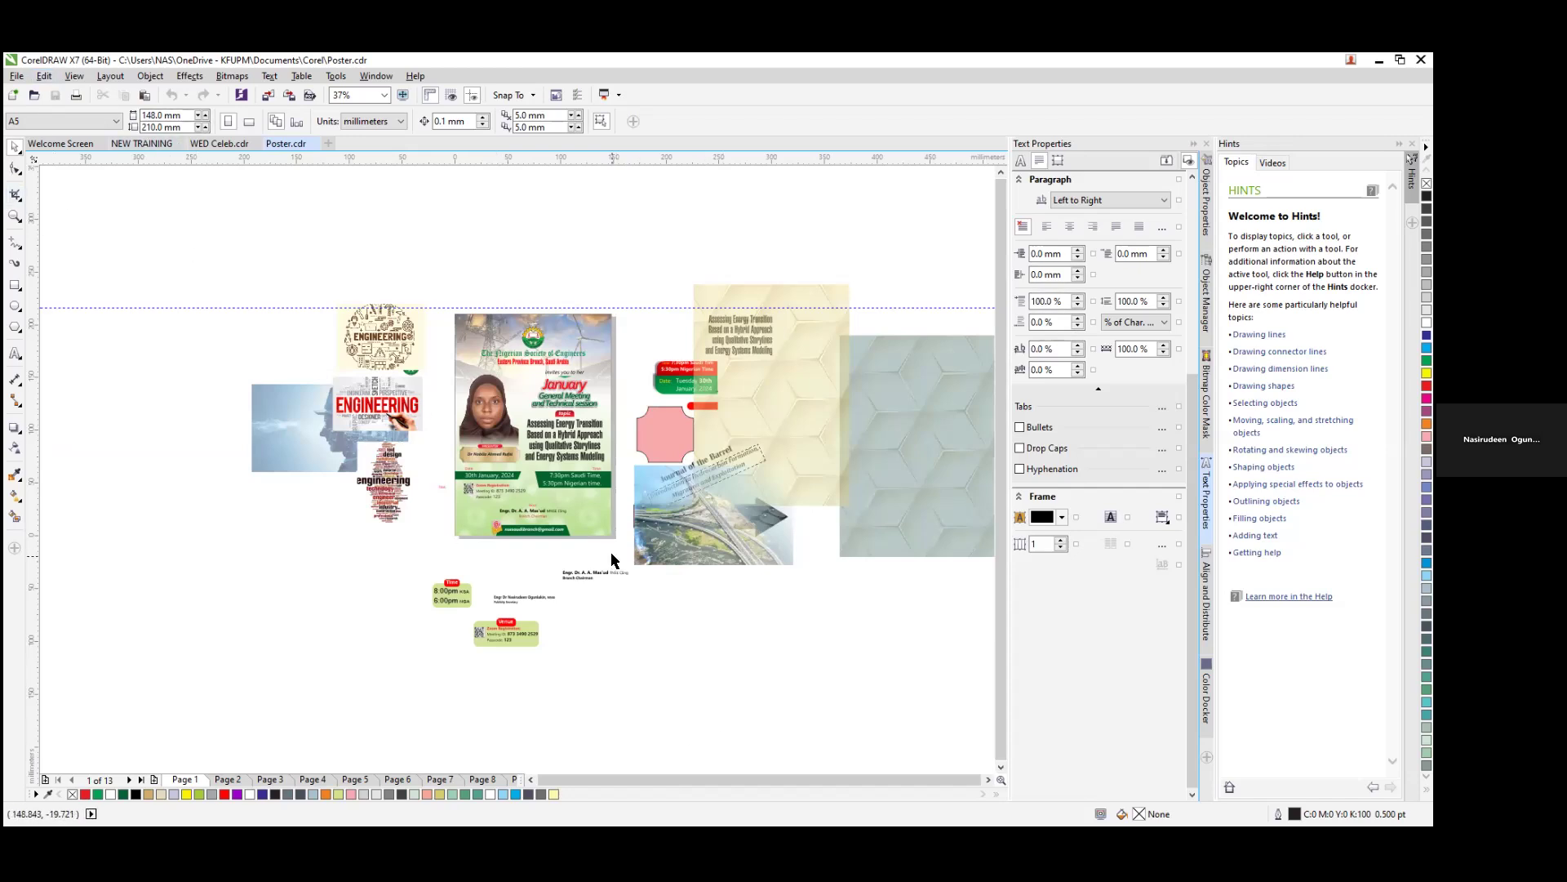
# Step: Examine the poster designs in Poster.cdr page by page, from page 1 through page 13
pyautogui.scroll(1, 609, 554)
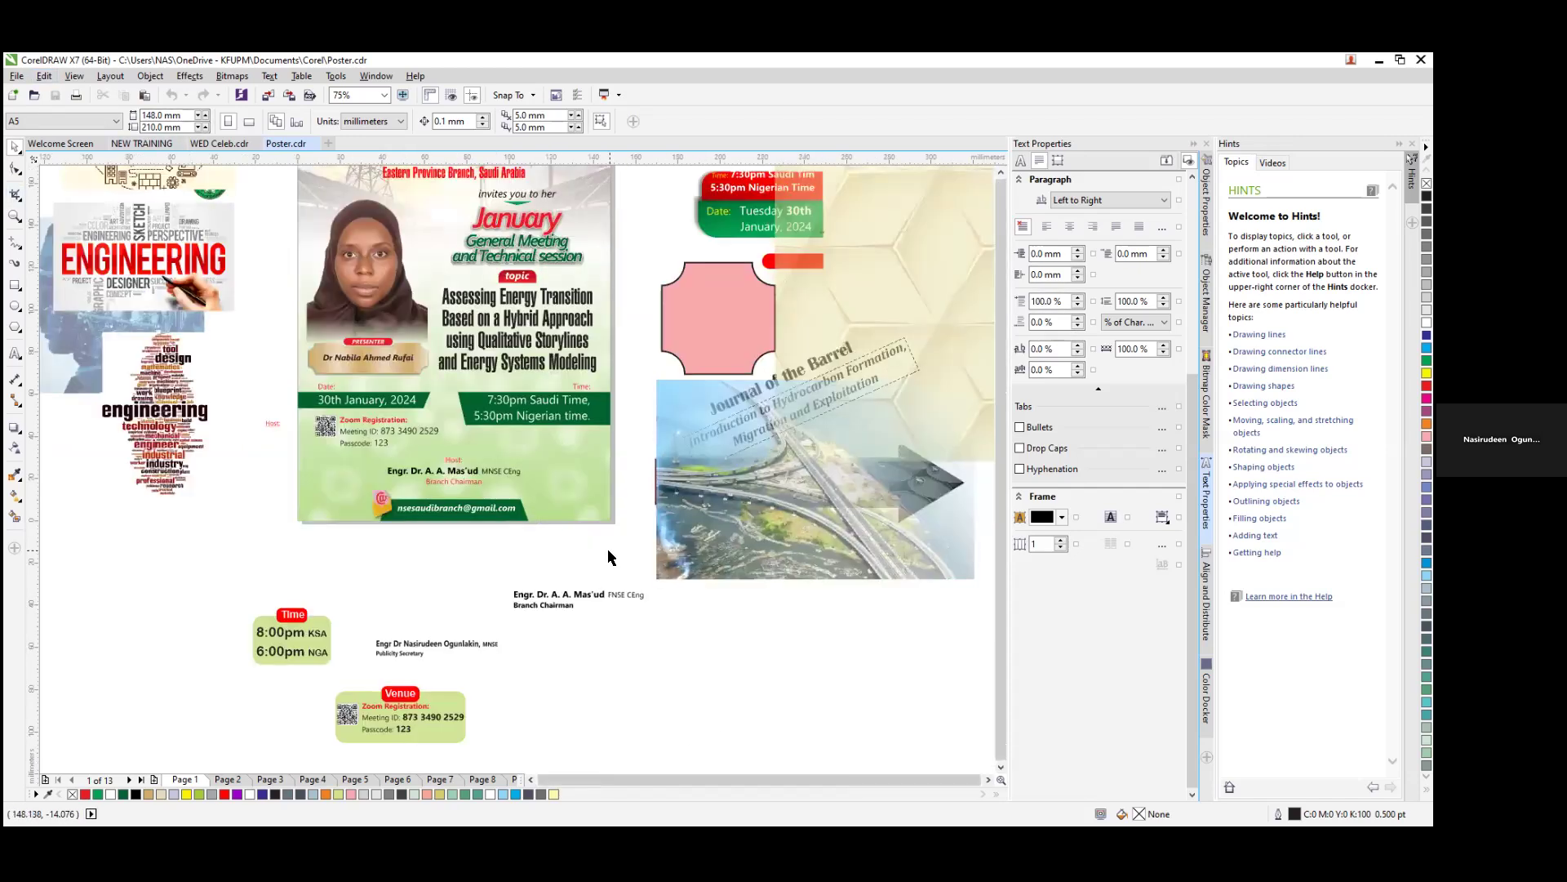
pyautogui.scroll(-1, 609, 553)
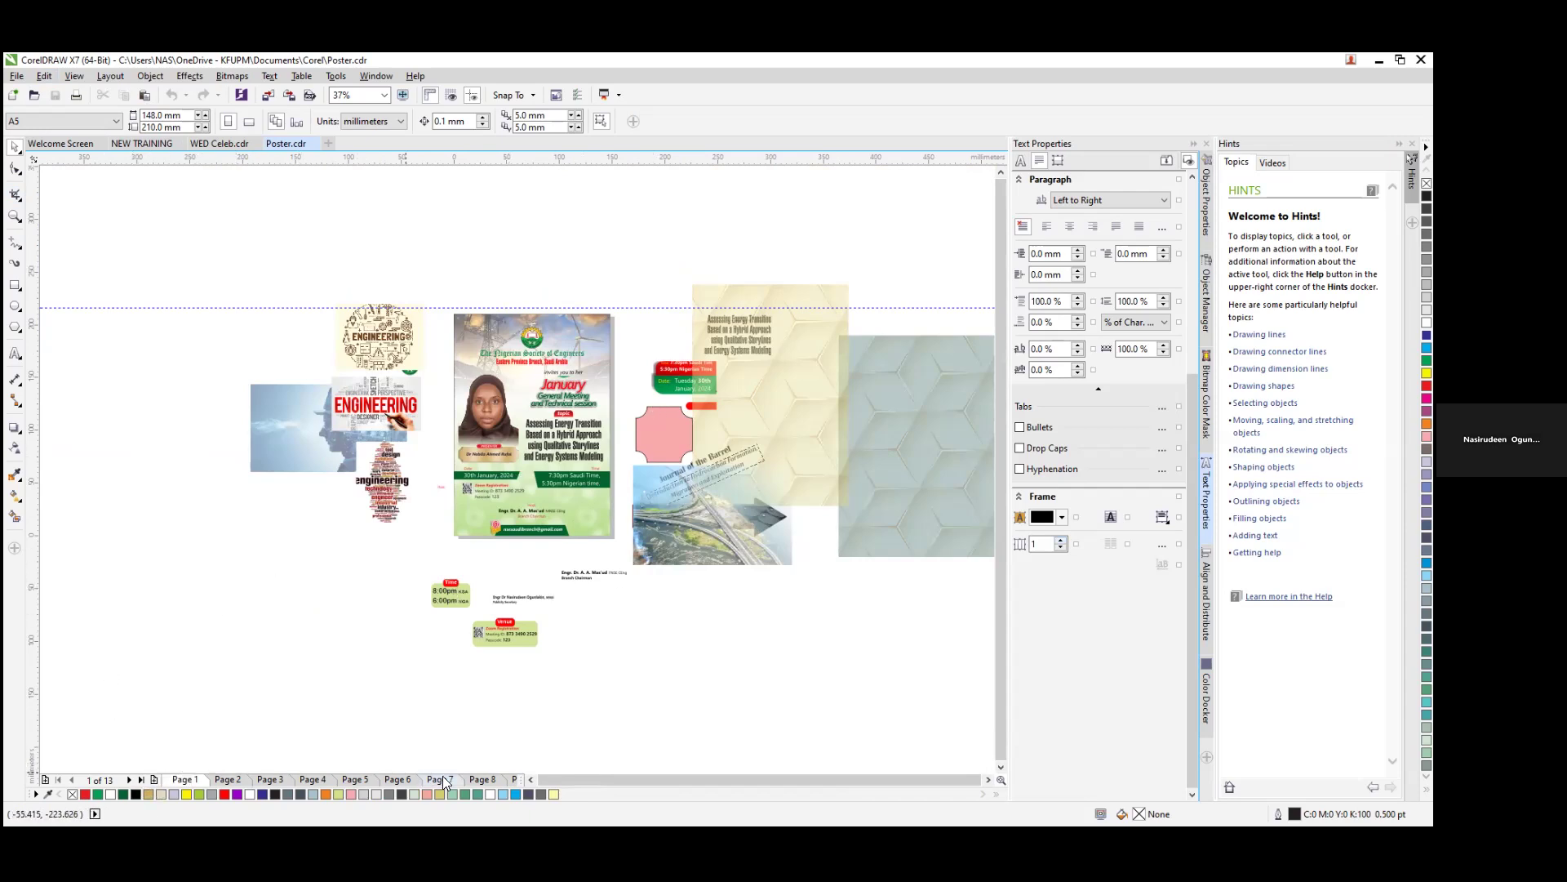
pyautogui.moveTo(519, 784); pyautogui.dragTo(770, 787)
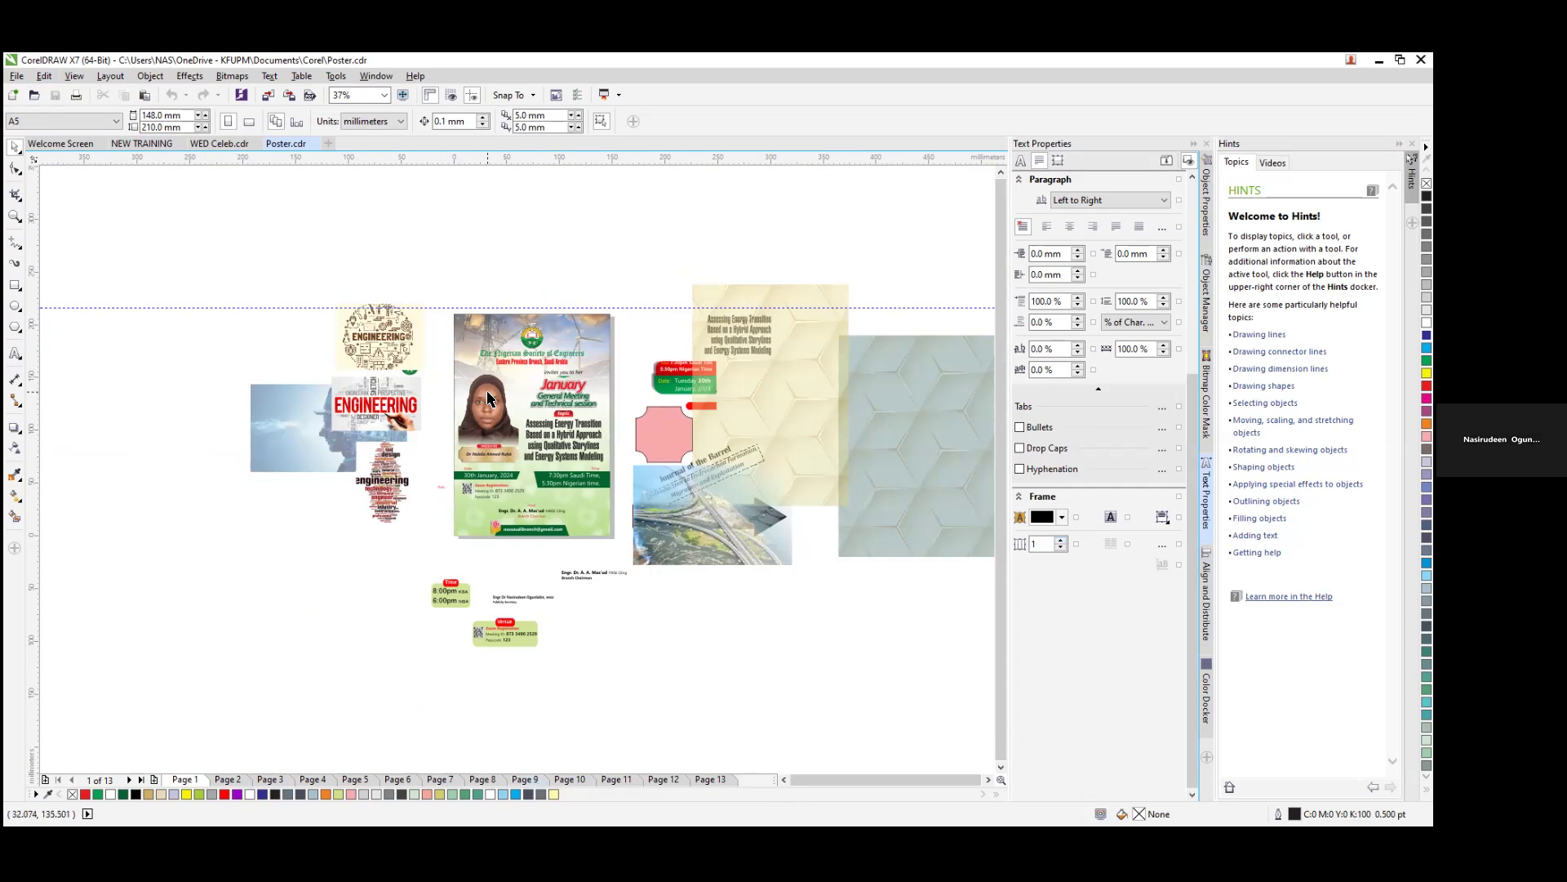
pyautogui.scroll(2, 487, 398)
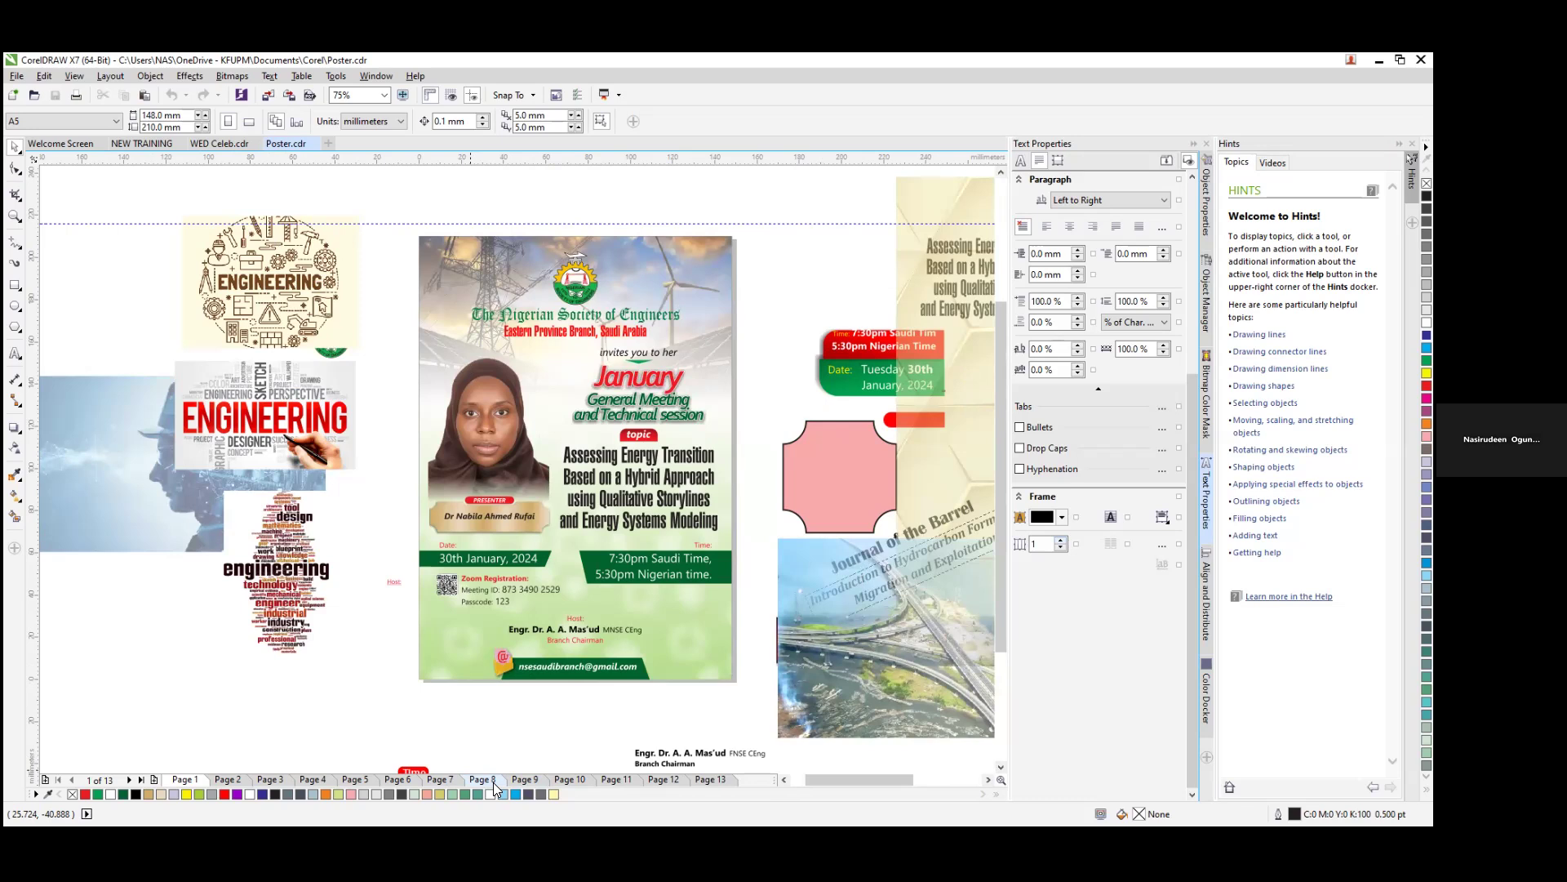
pyautogui.click(229, 781)
pyautogui.click(270, 782)
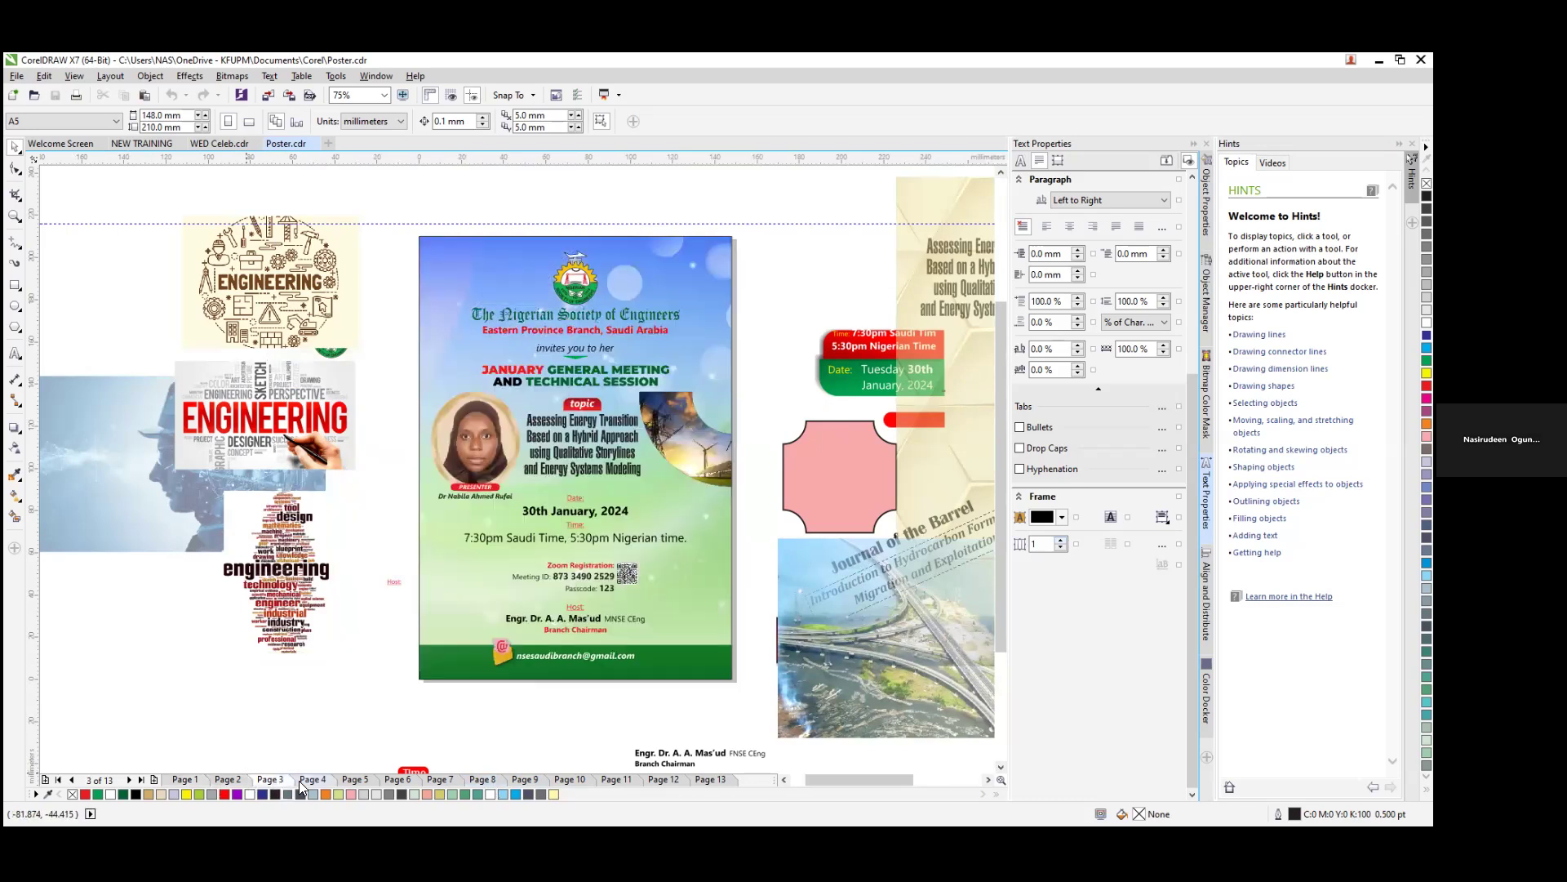
pyautogui.click(312, 782)
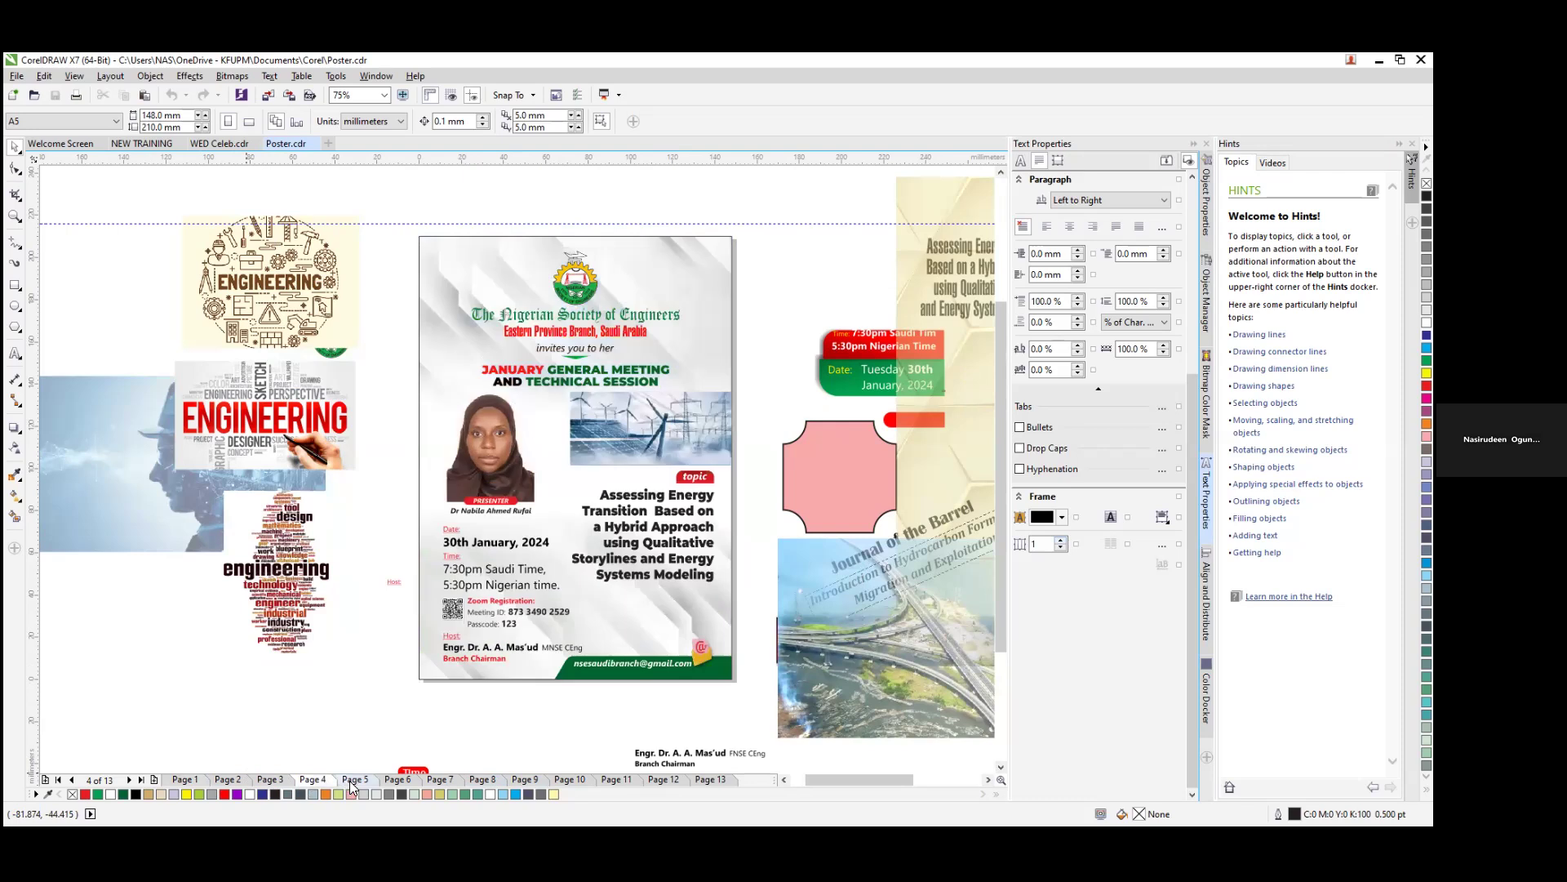
pyautogui.click(349, 780)
pyautogui.click(399, 778)
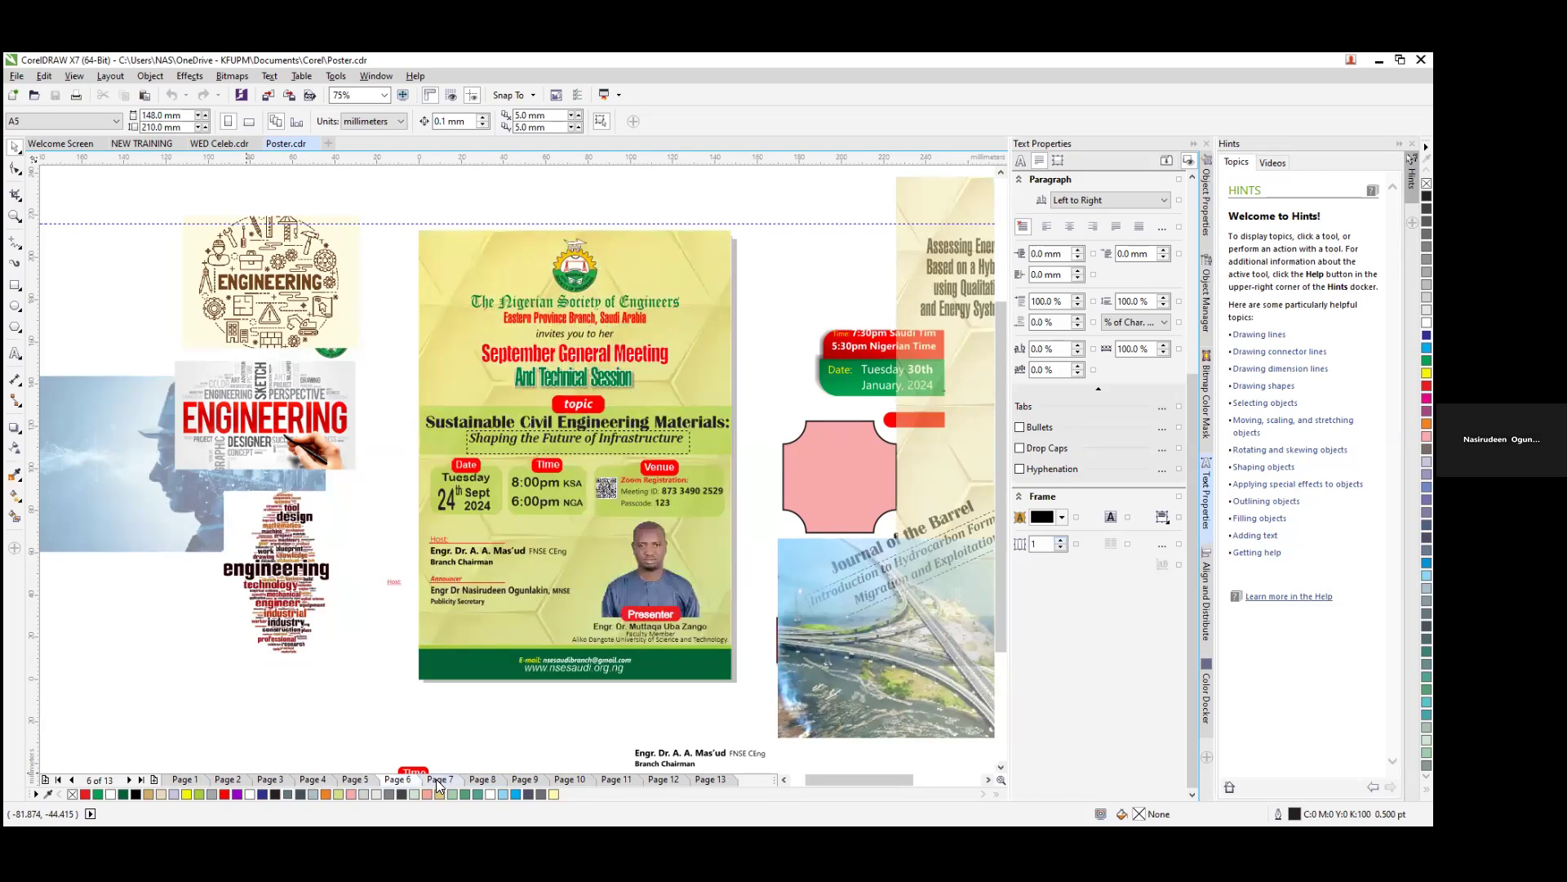
pyautogui.click(441, 779)
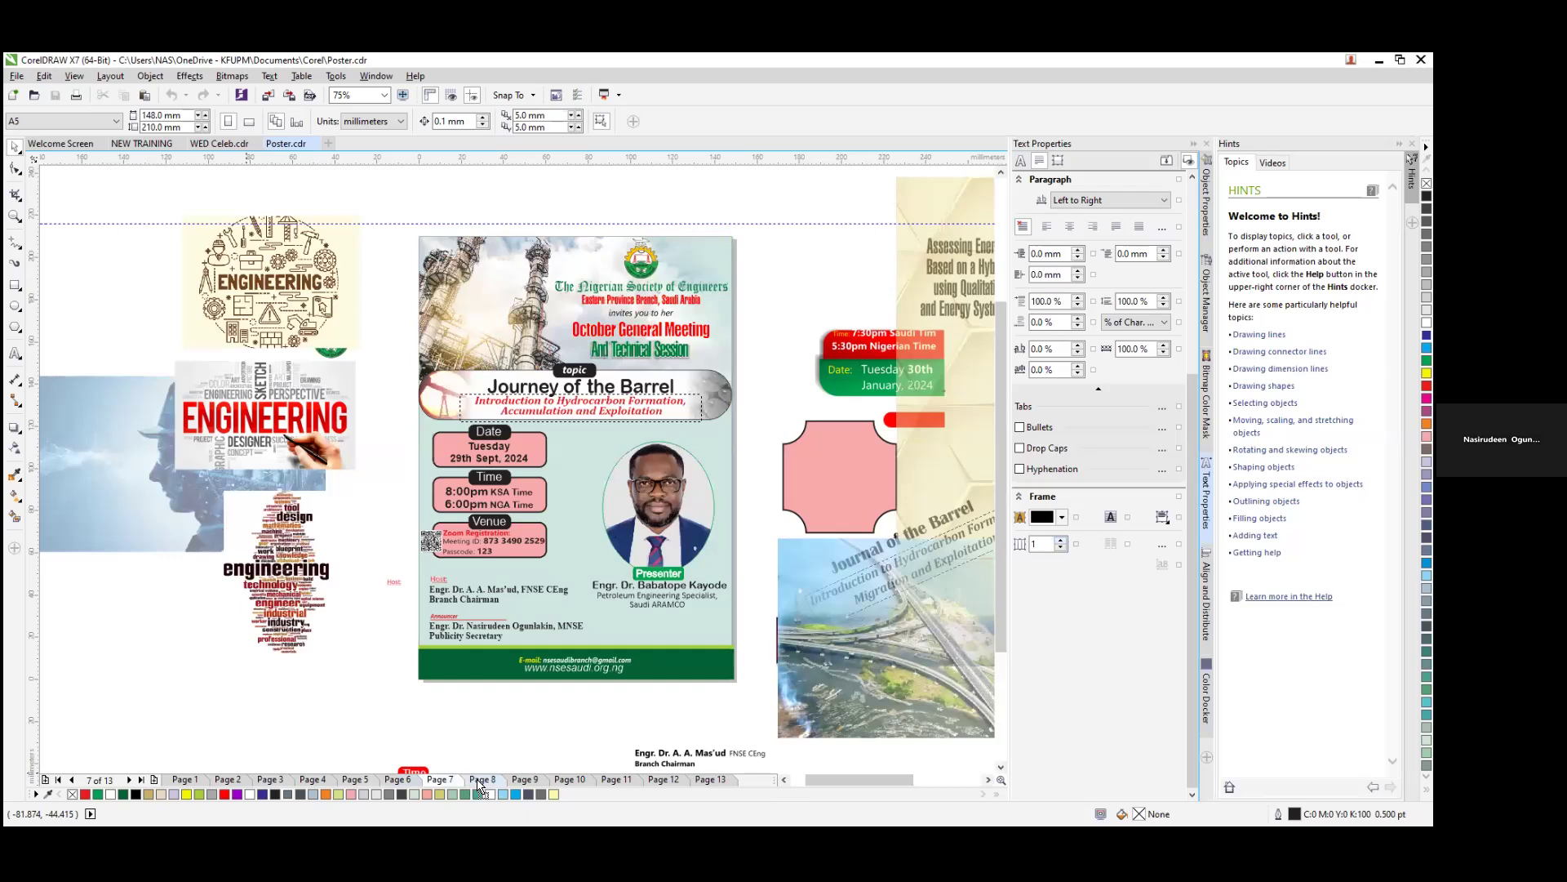
pyautogui.click(486, 779)
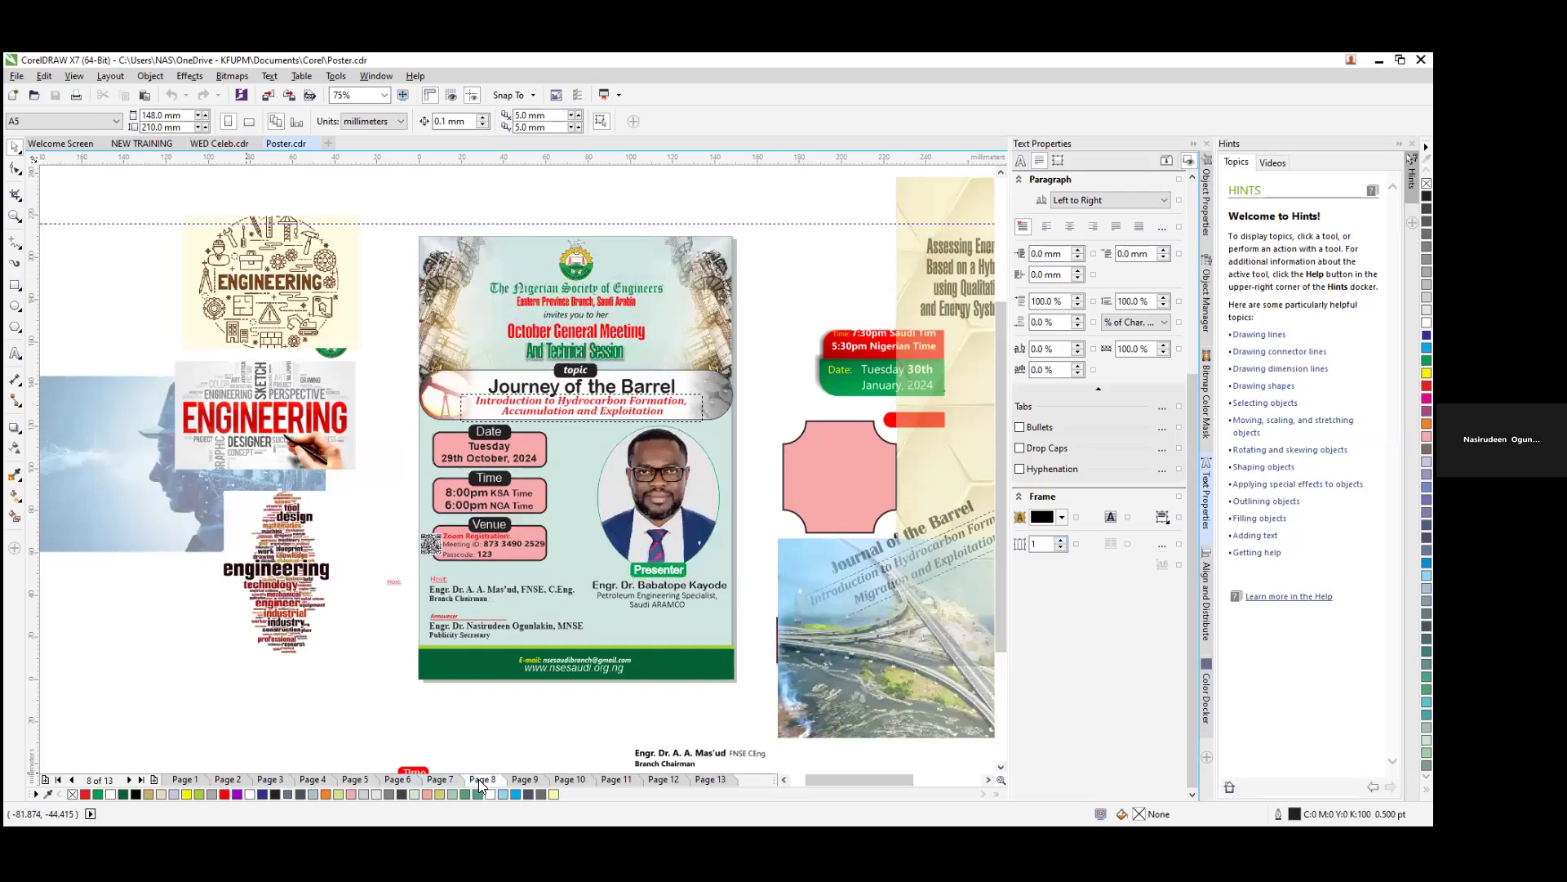
pyautogui.click(527, 779)
pyautogui.click(570, 779)
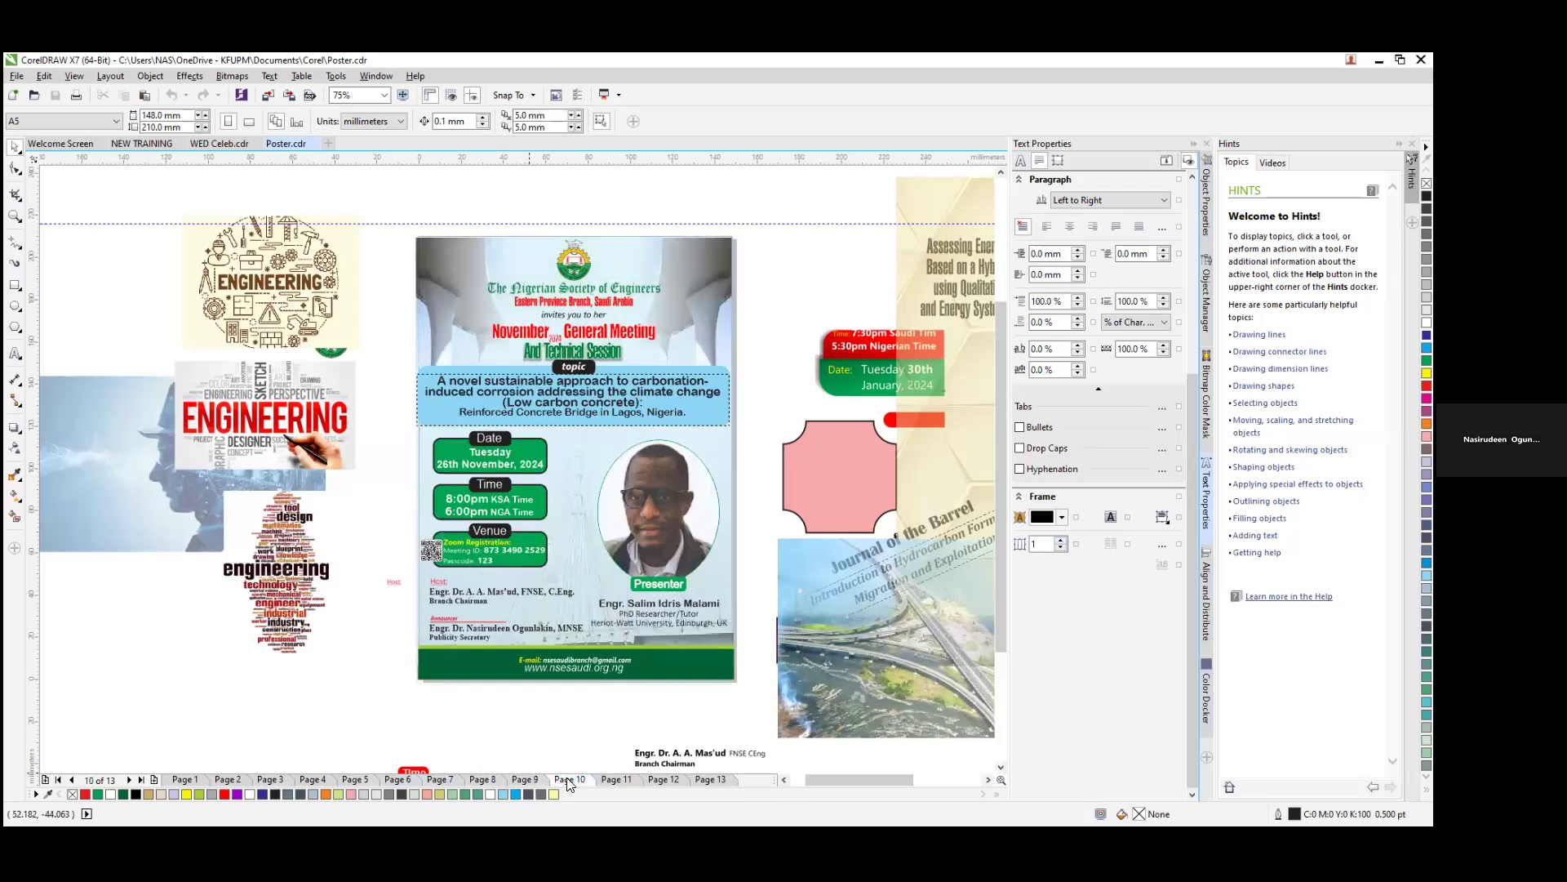
pyautogui.click(614, 779)
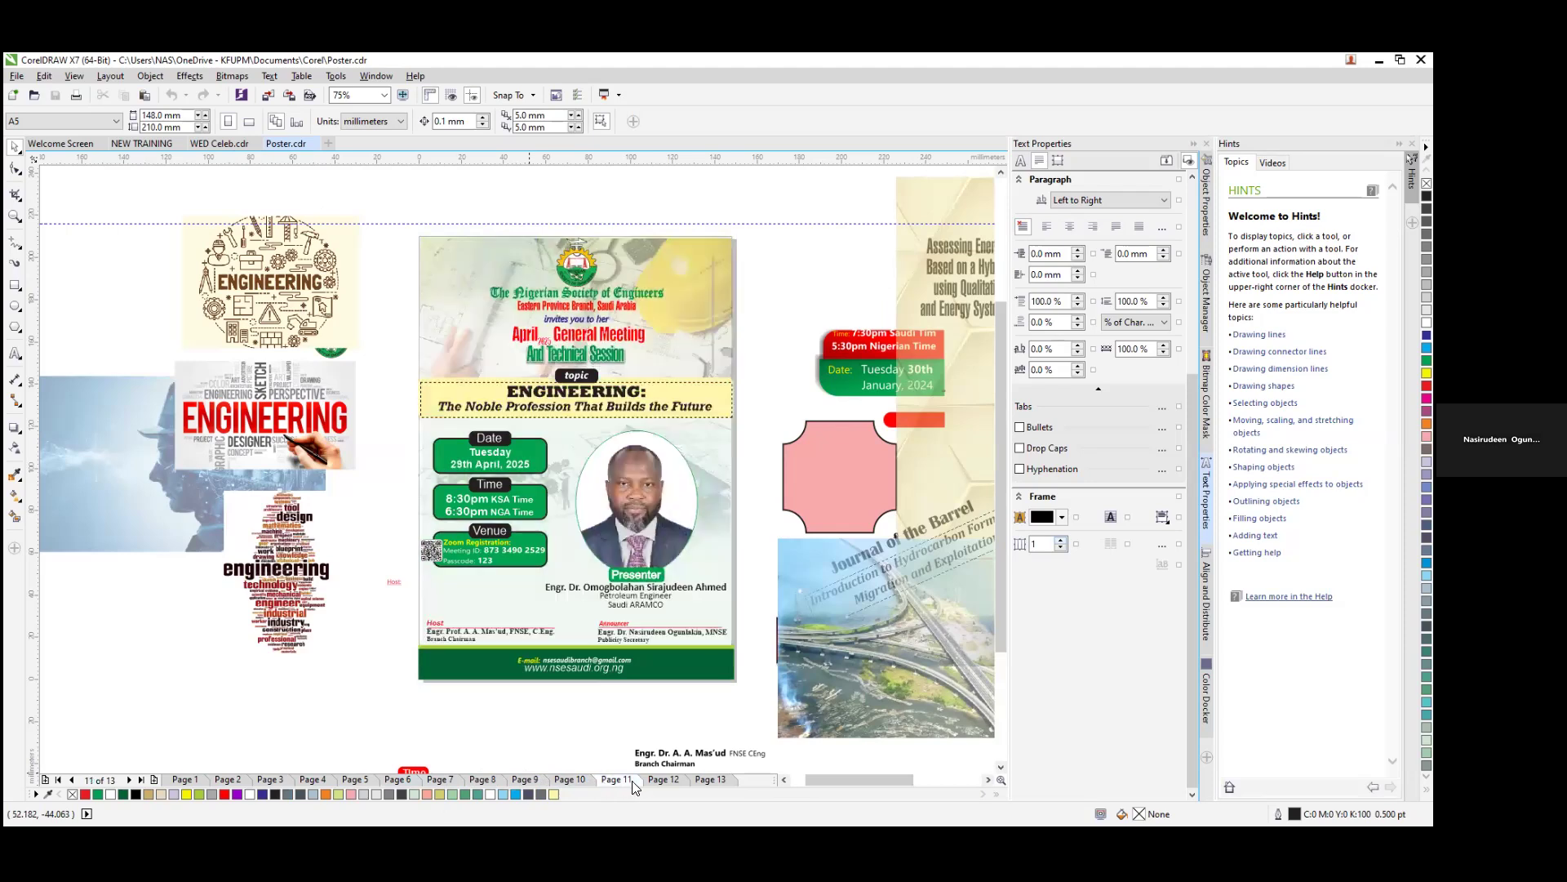
pyautogui.click(658, 780)
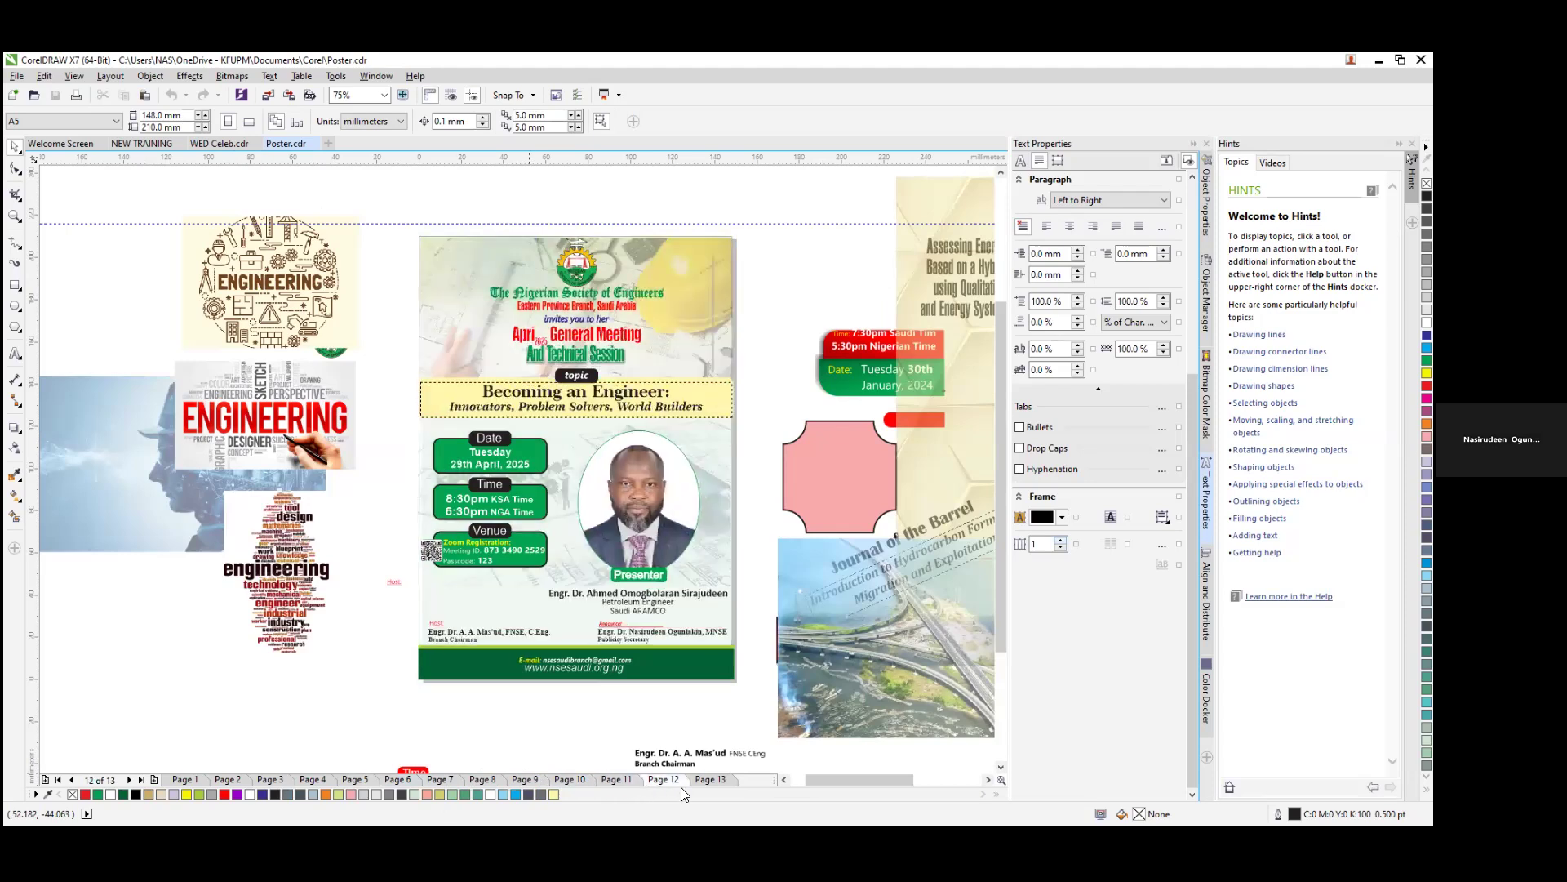
pyautogui.click(707, 780)
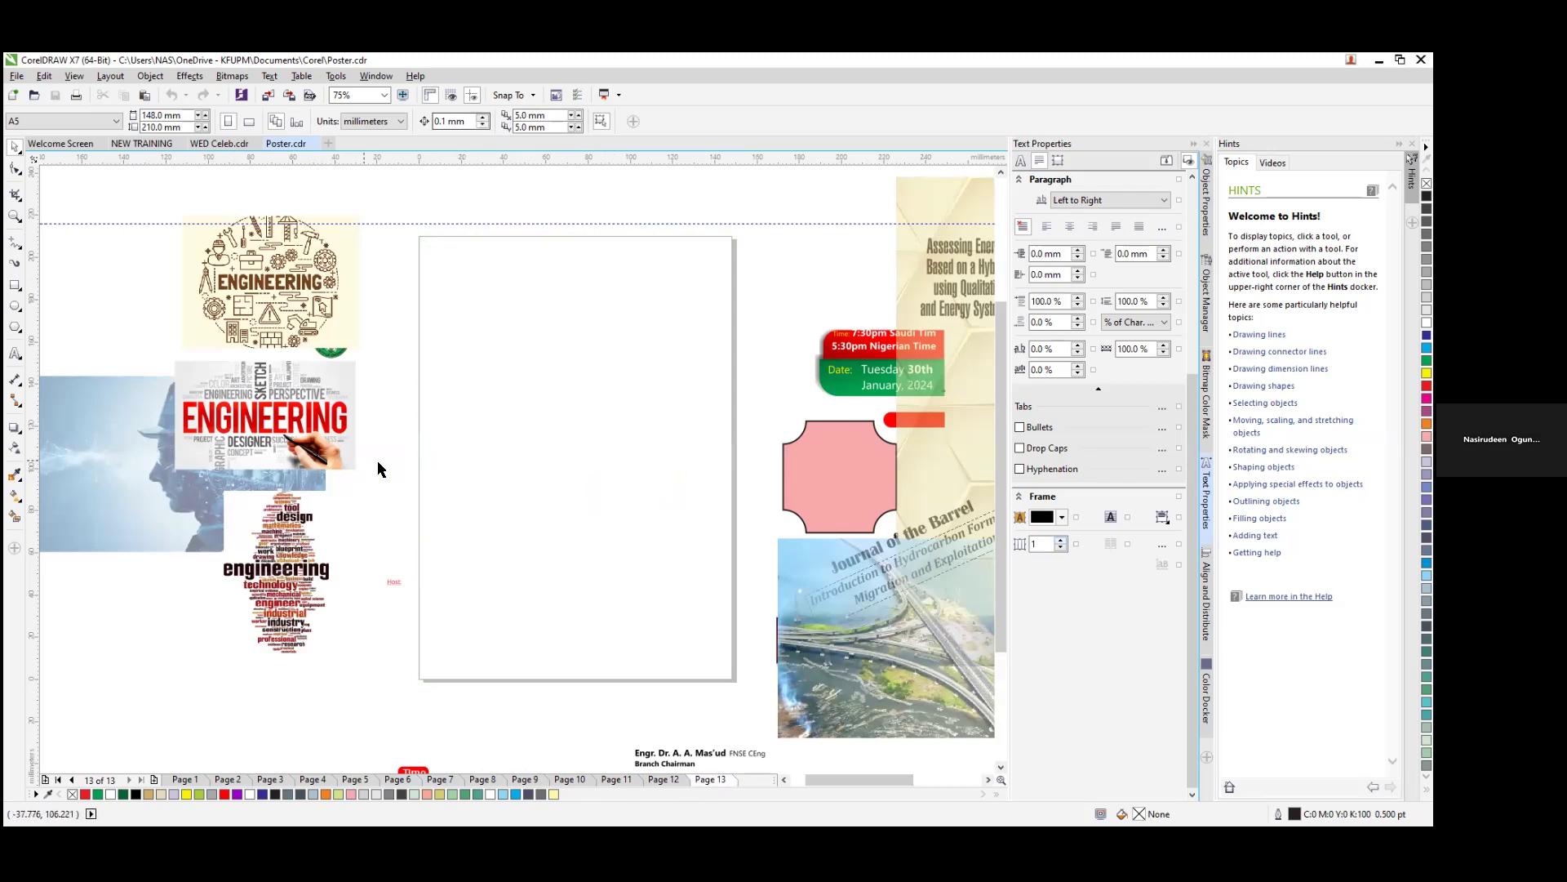
# Step: Go back through the posters to page 10 and shift the January poster's background slightly to the left
pyautogui.click(662, 781)
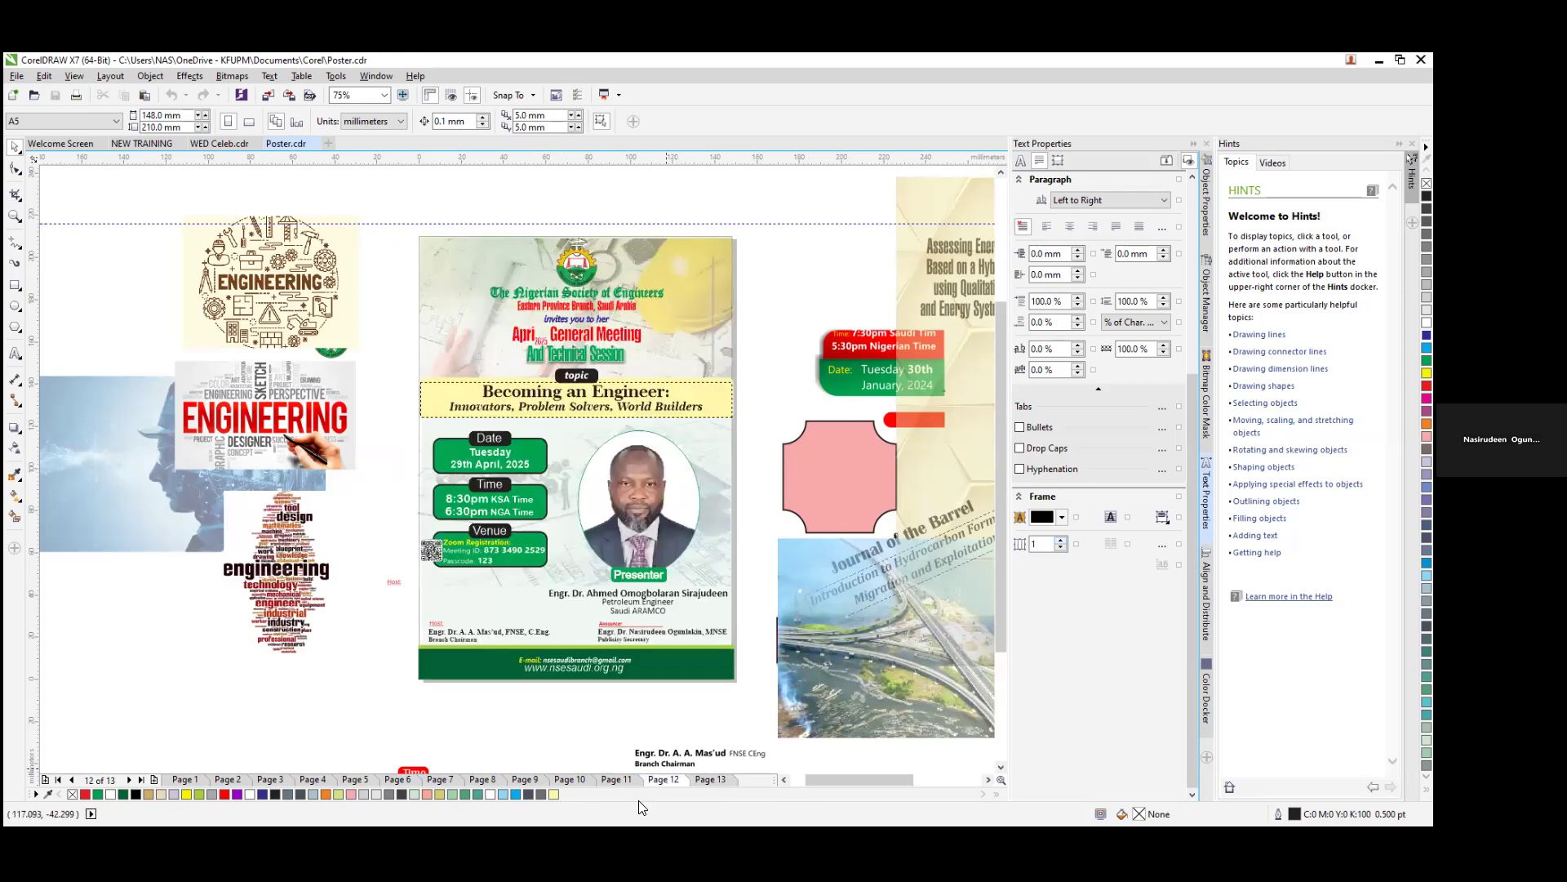
pyautogui.click(617, 780)
pyautogui.click(583, 781)
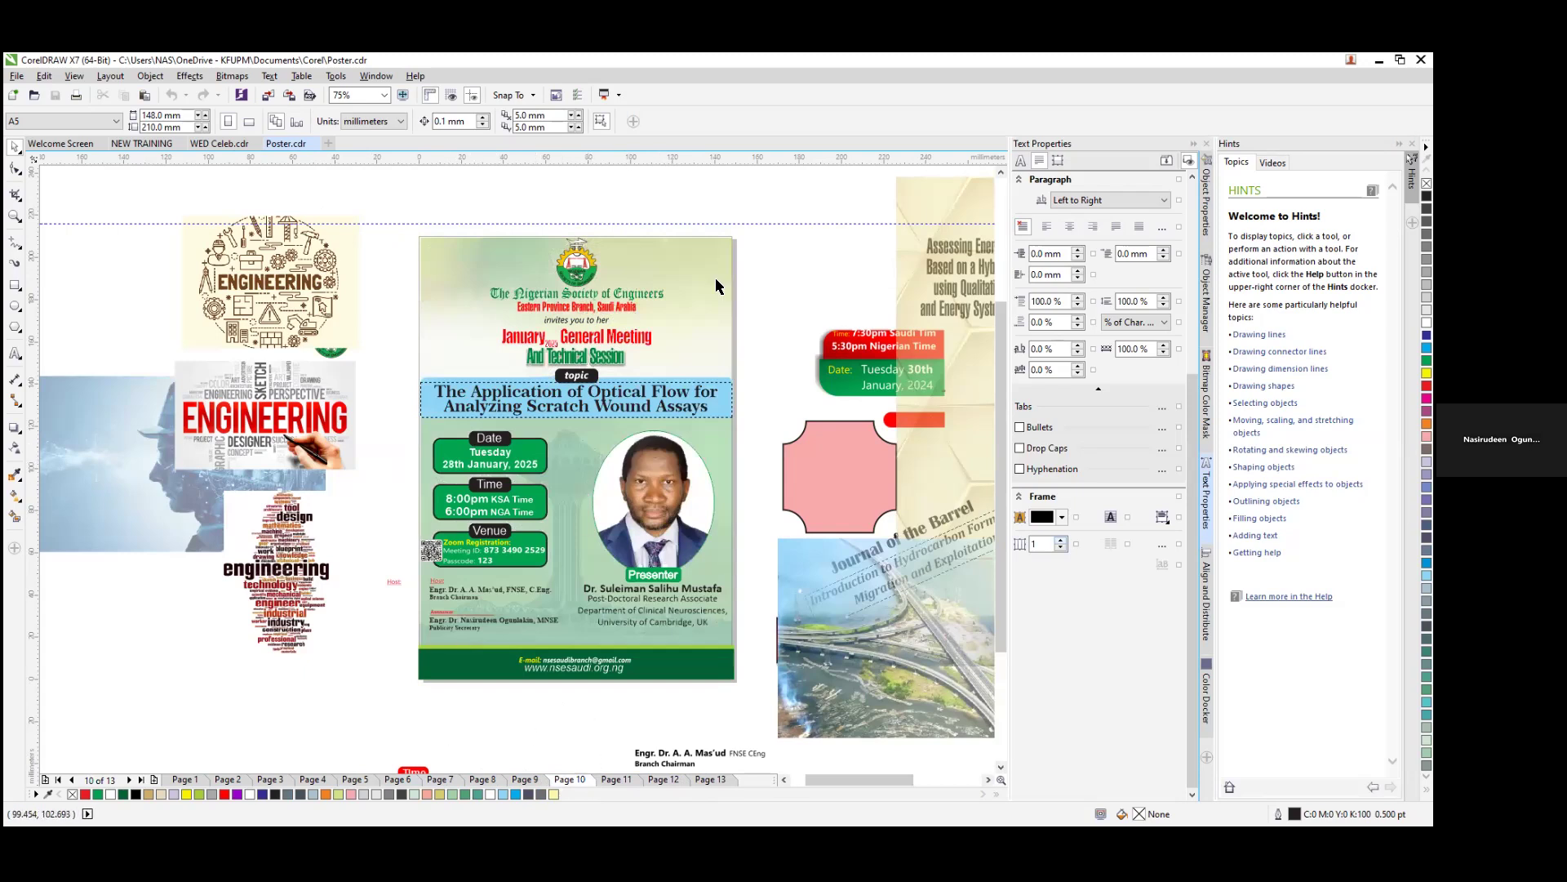
pyautogui.moveTo(720, 285); pyautogui.dragTo(714, 285)
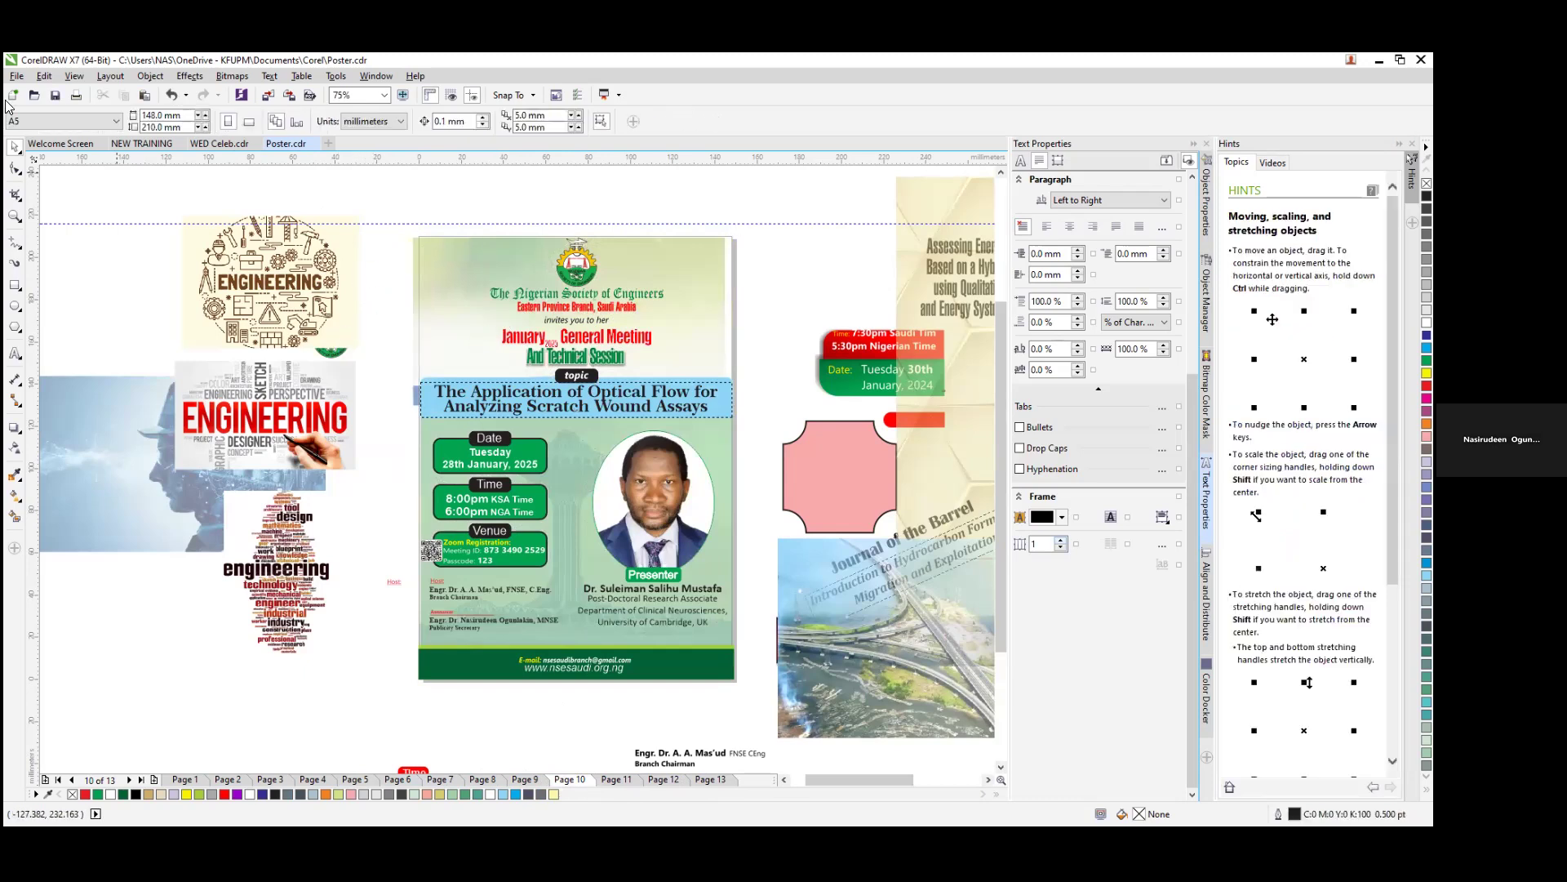
# Step: Draw a small rectangle in the empty area beside the round ENGINEERING graphic, outside the page
pyautogui.click(15, 285)
pyautogui.moveTo(70, 242); pyautogui.dragTo(120, 280)
pyautogui.click(102, 290)
pyautogui.click(15, 148)
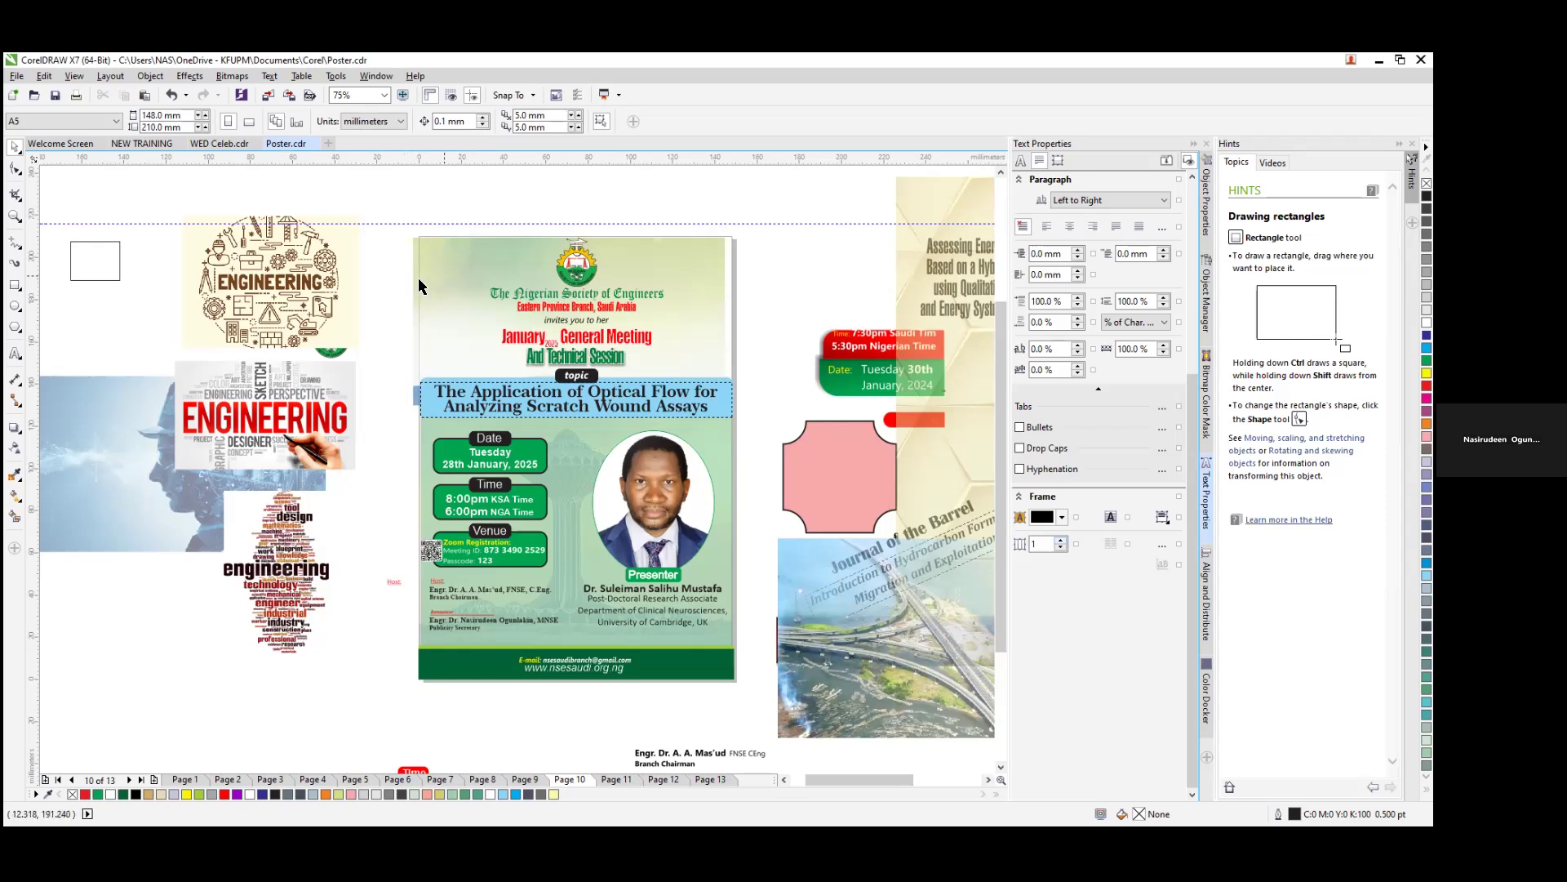
# Step: Select all objects of the January General Meeting poster on page 10 and nudge them to the left
pyautogui.moveTo(397, 221); pyautogui.dragTo(759, 713)
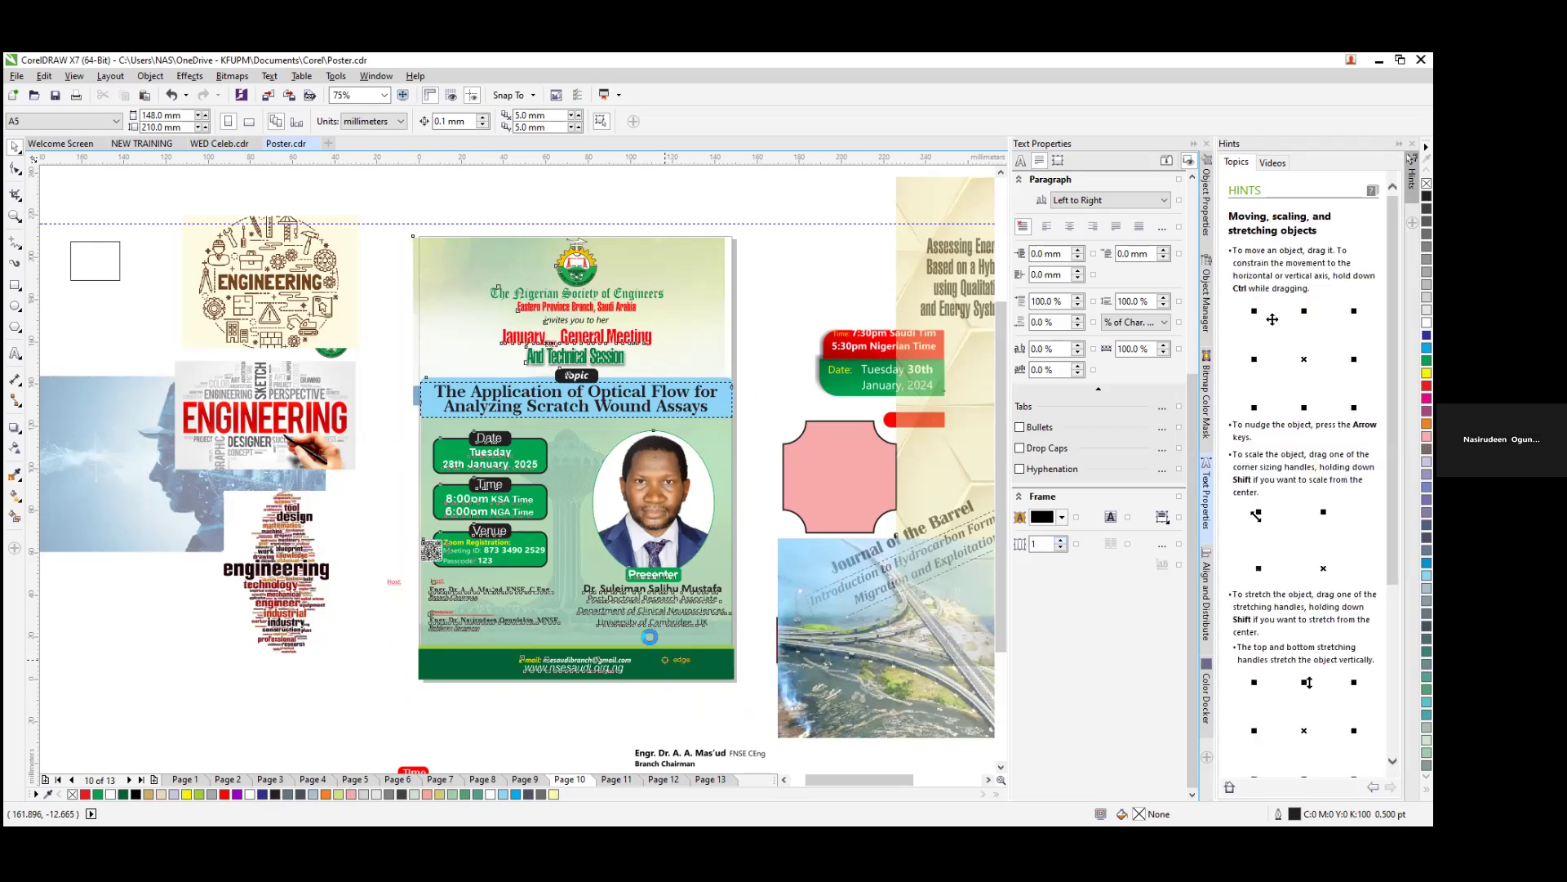
pyautogui.hotkey('shift', 'Left')
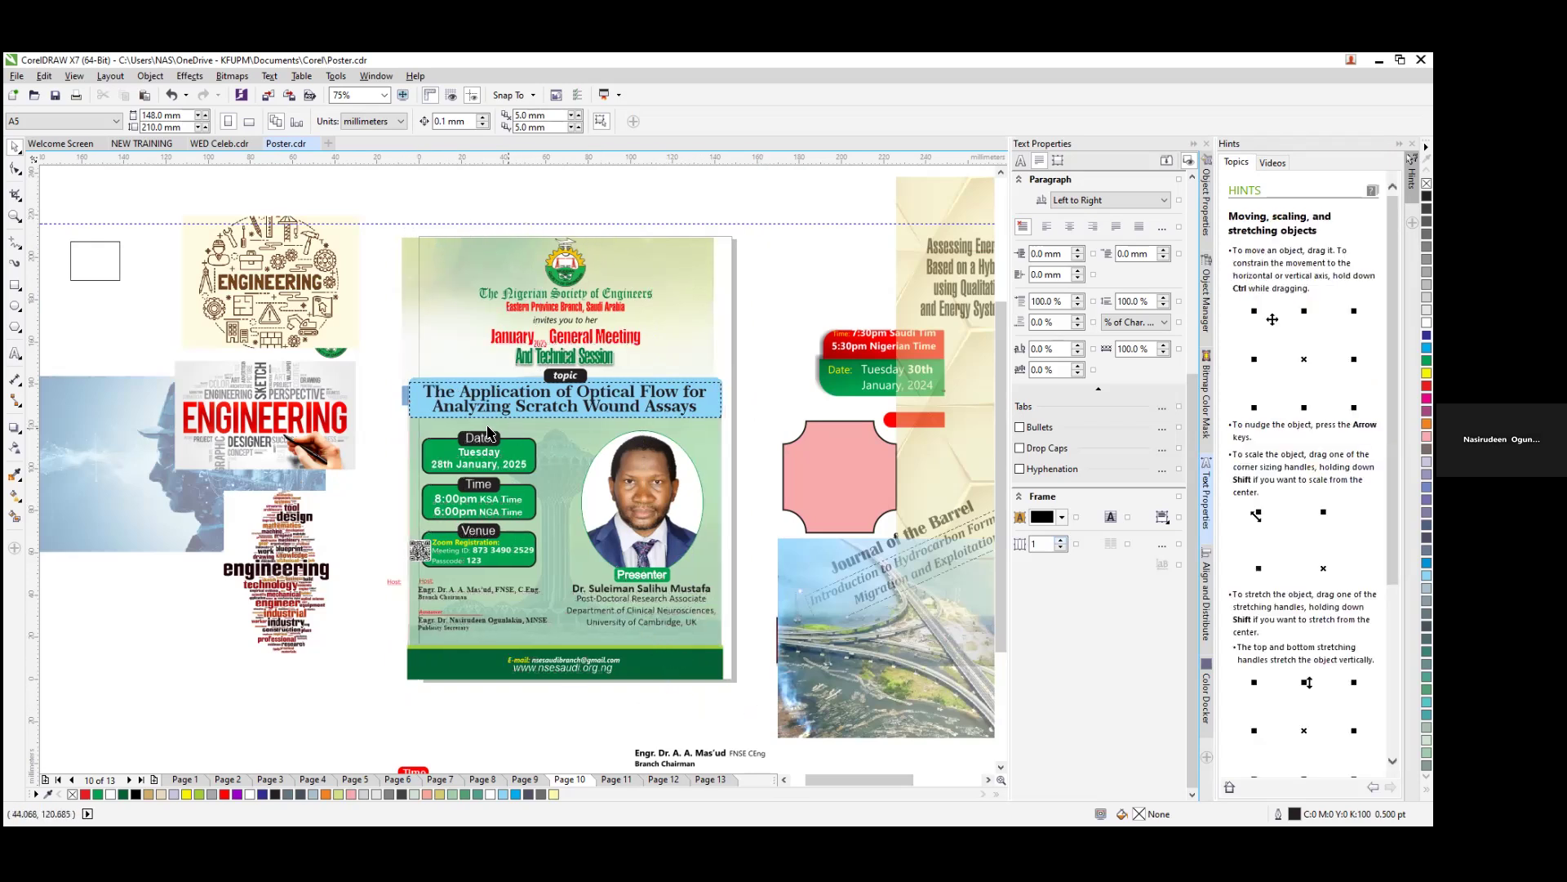
pyautogui.moveTo(755, 707); pyautogui.dragTo(388, 213)
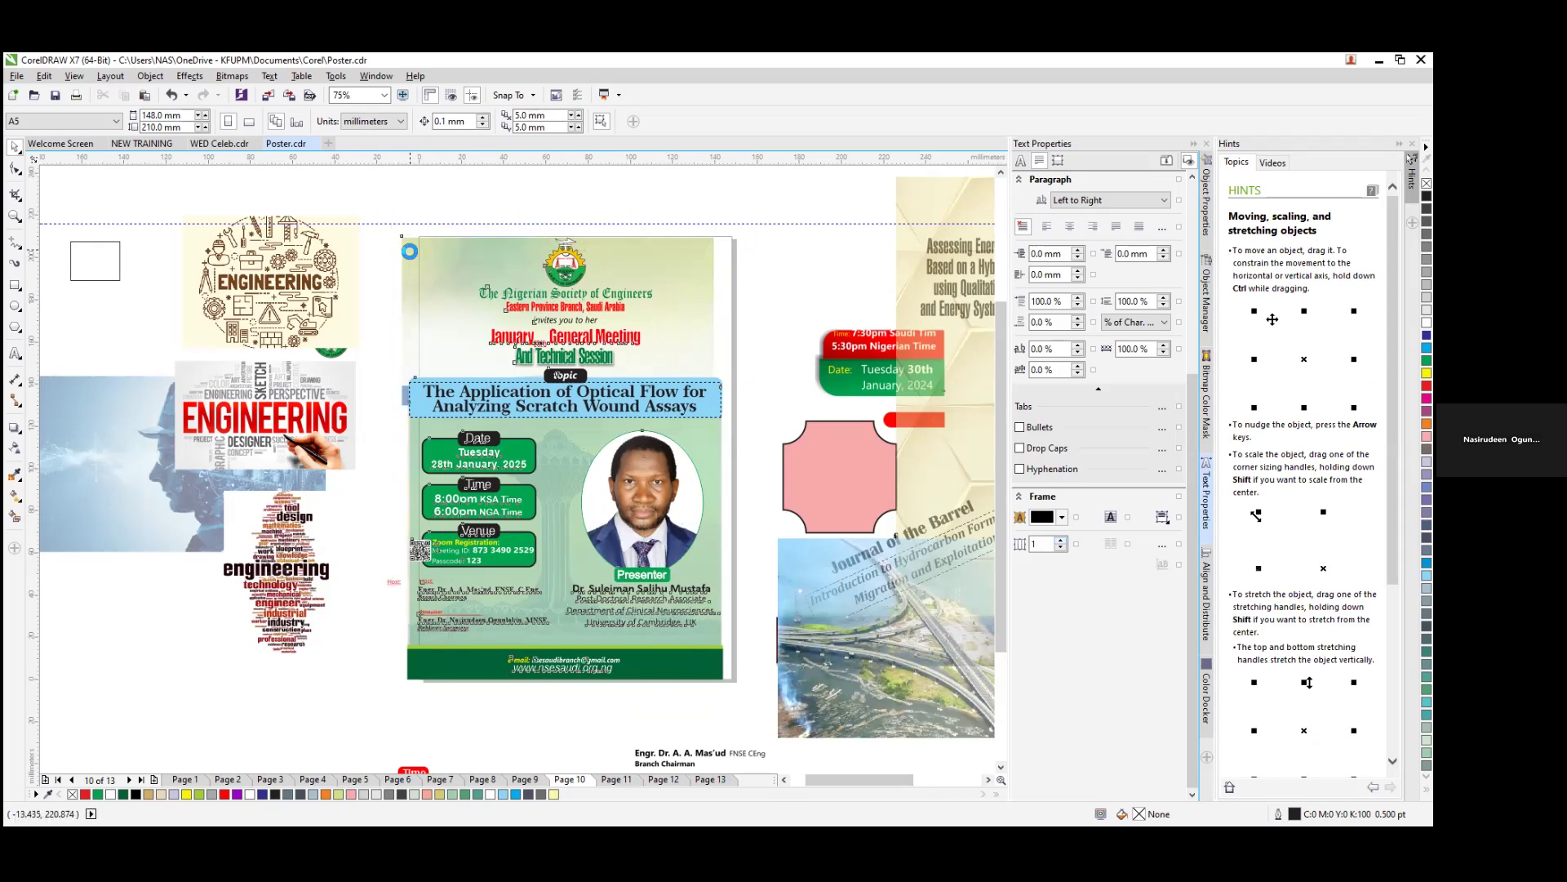
pyautogui.press('Left')
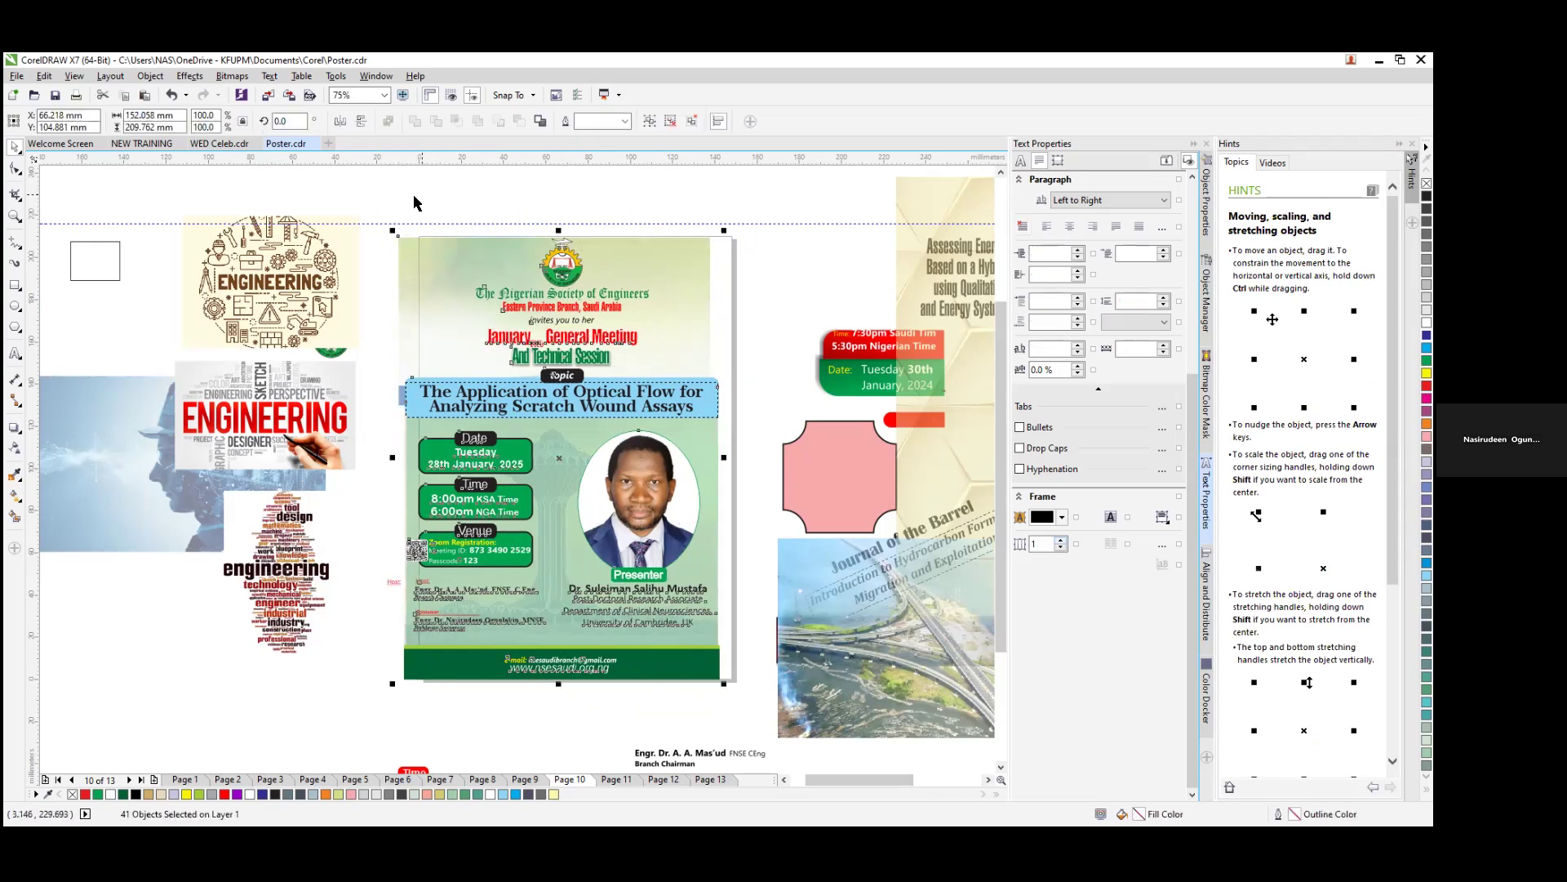
pyautogui.press('Escape')
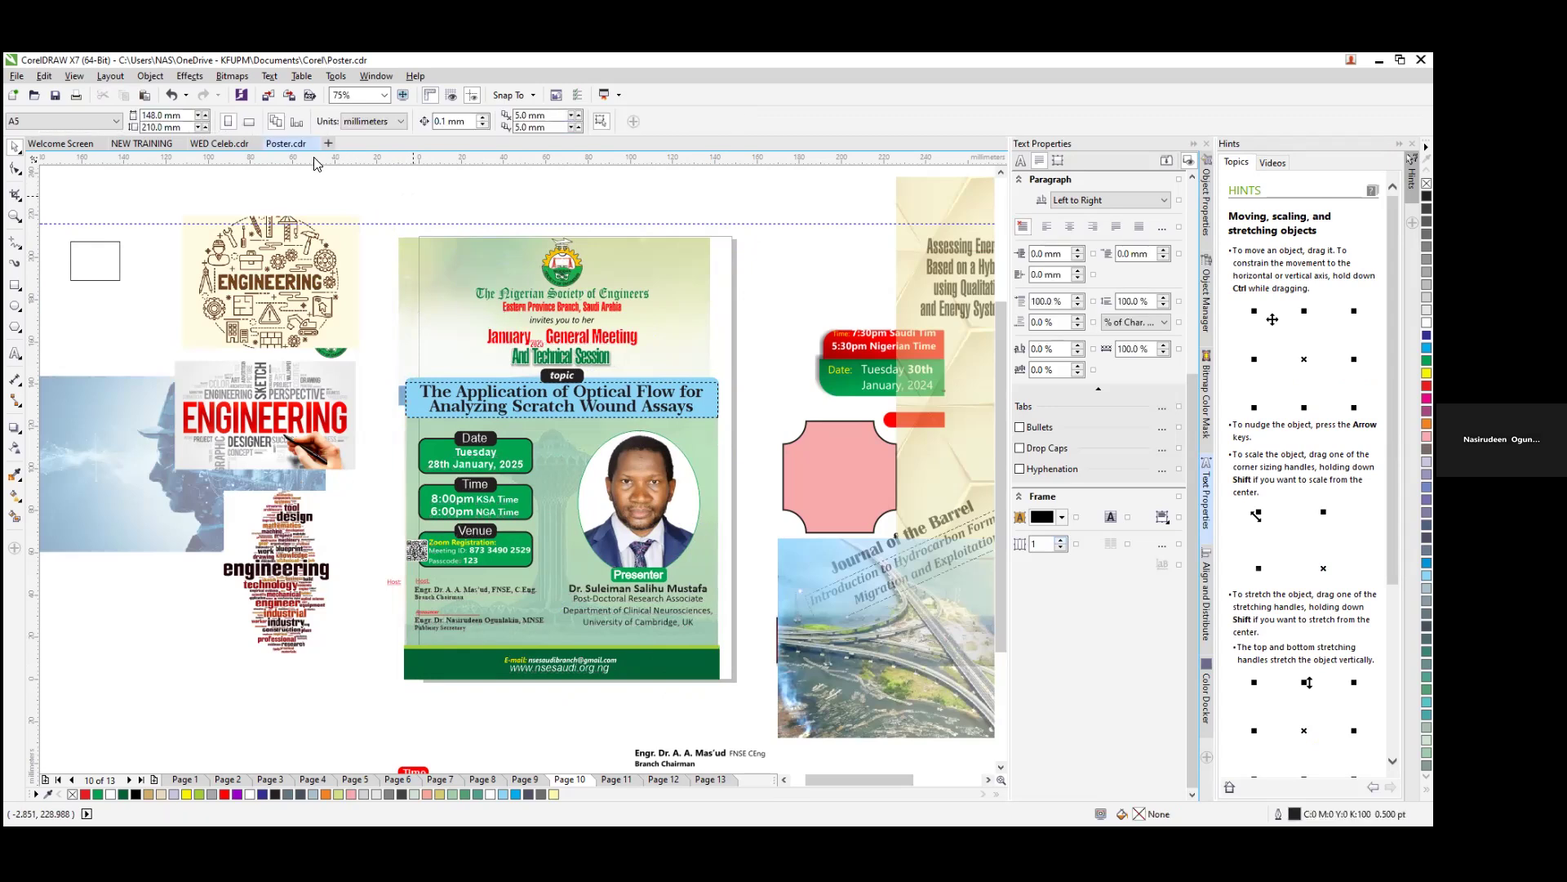
# Step: Create a new one-page A4 document and paste the January General Meeting poster into it
pyautogui.hotkey('ctrl', 'n')
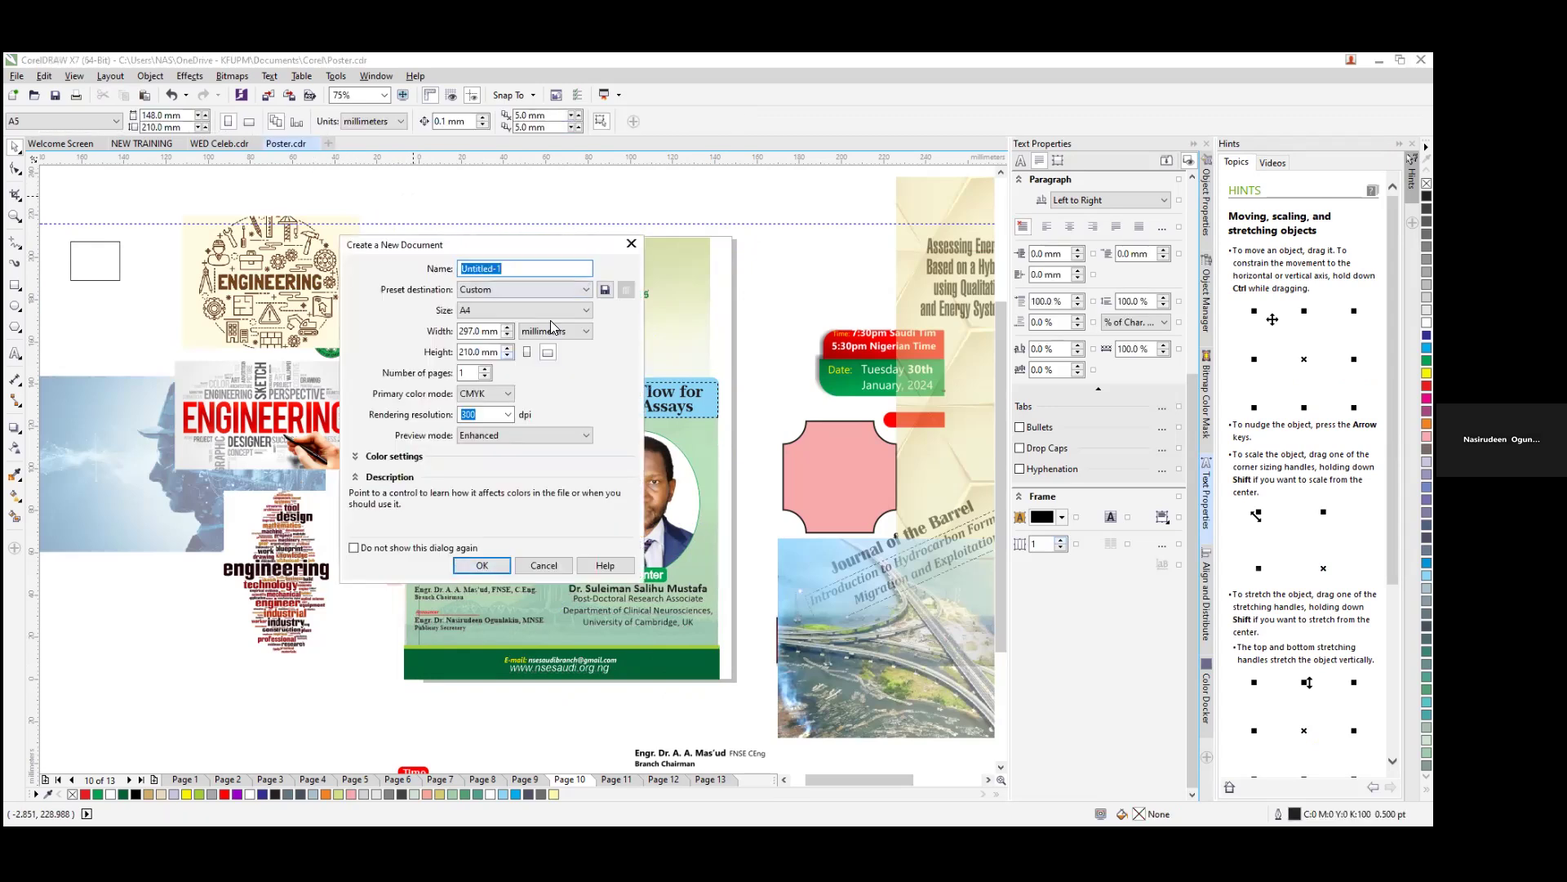
pyautogui.click(483, 565)
pyautogui.hotkey('ctrl', 'v')
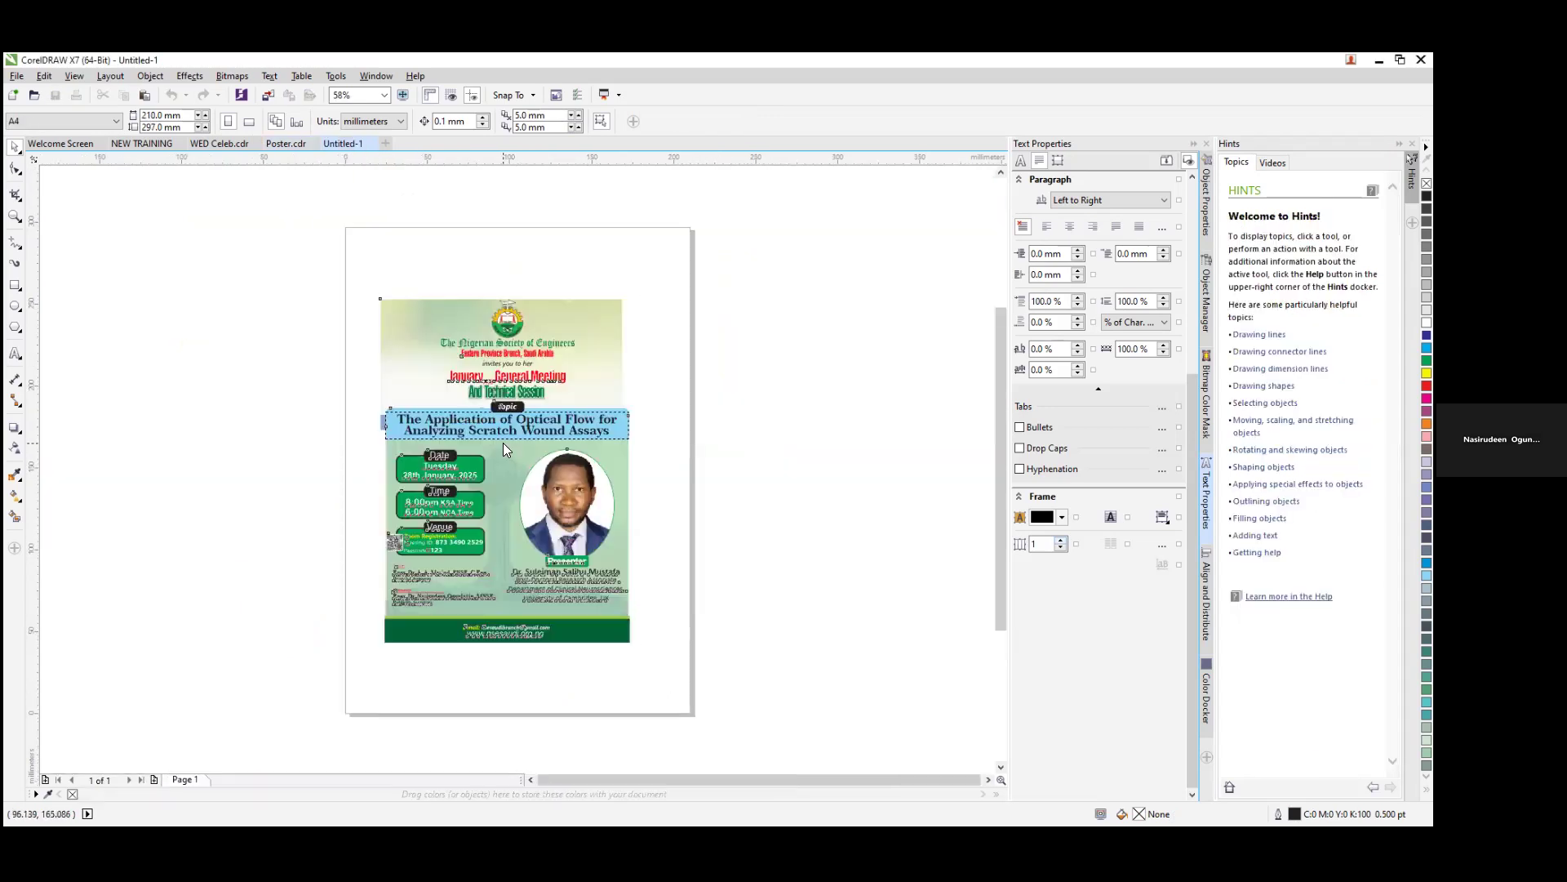
# Step: Delete all objects of the pasted January poster from the new document
pyautogui.click(210, 410)
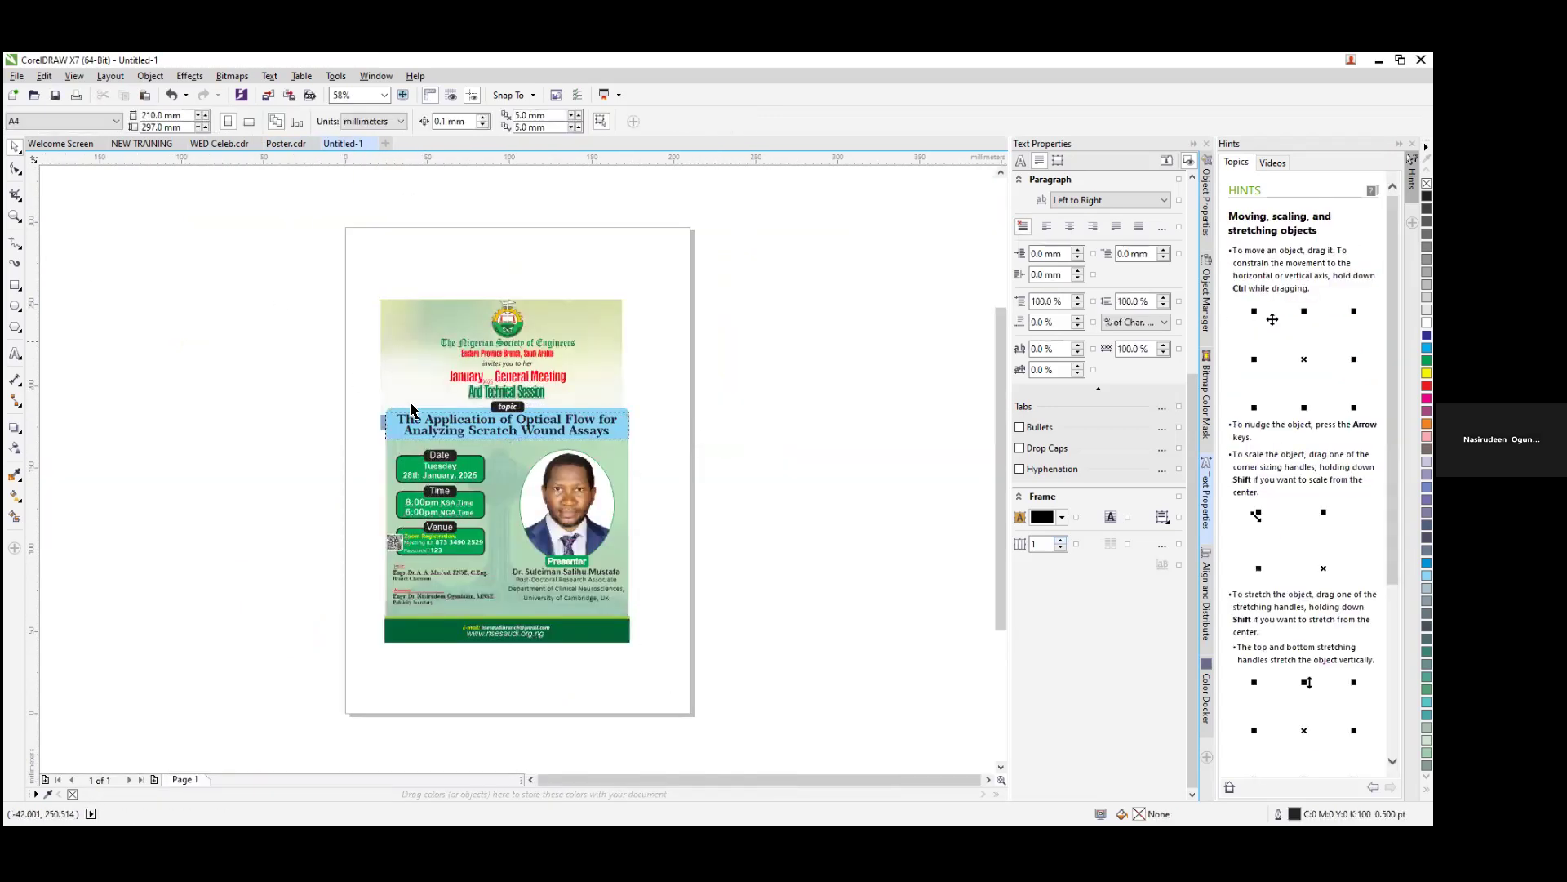
pyautogui.moveTo(349, 232); pyautogui.dragTo(678, 690)
pyautogui.press('Delete')
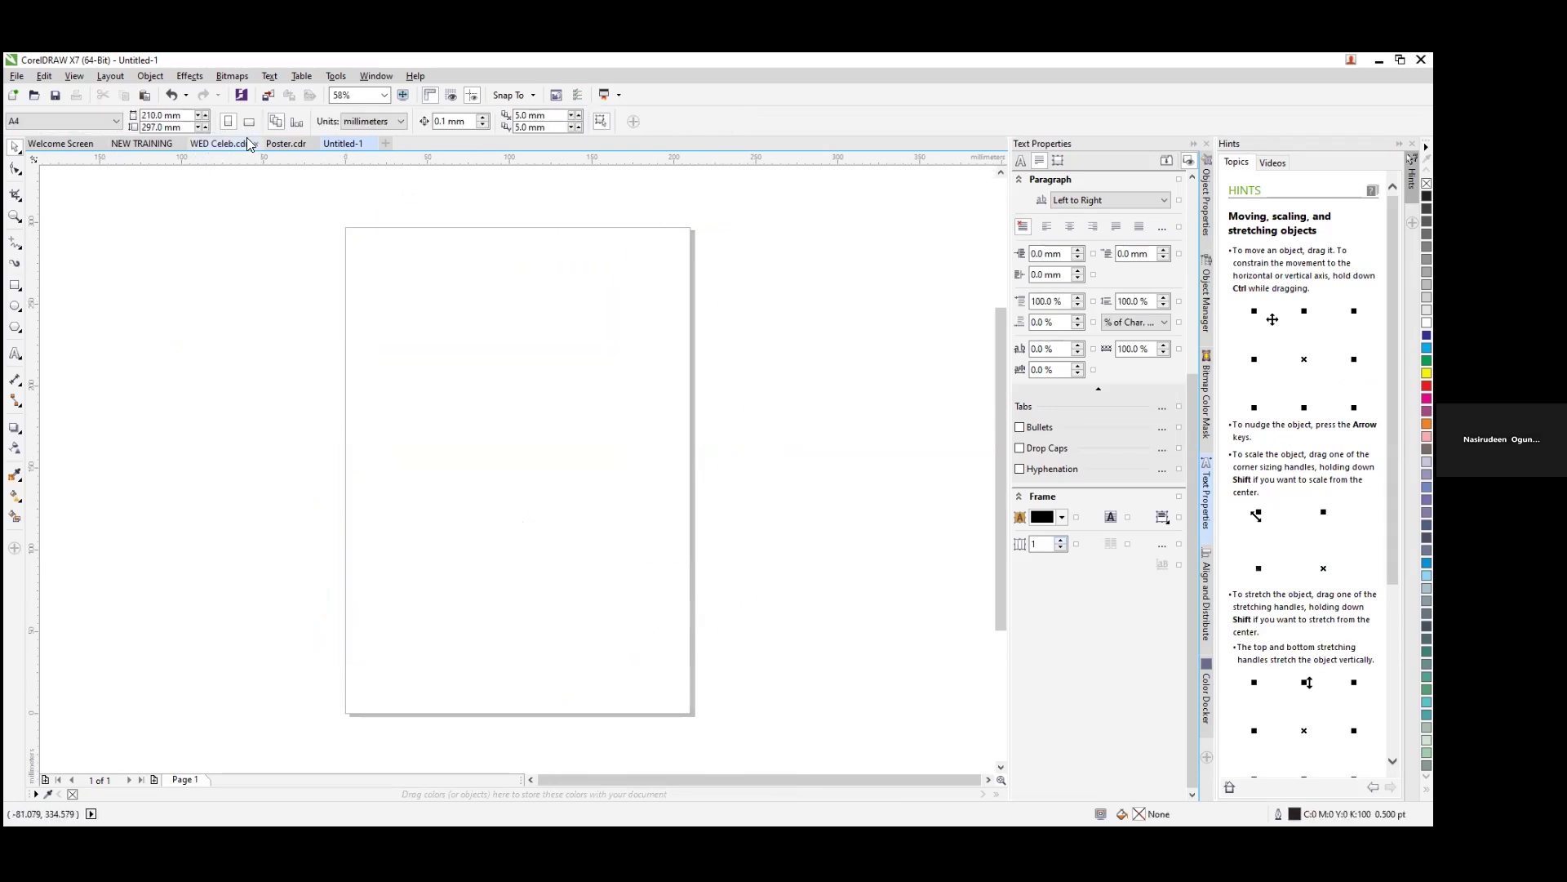
# Step: Copy the October General Meeting poster from page 8 of Poster.cdr into the blank Untitled-1 document
pyautogui.click(289, 149)
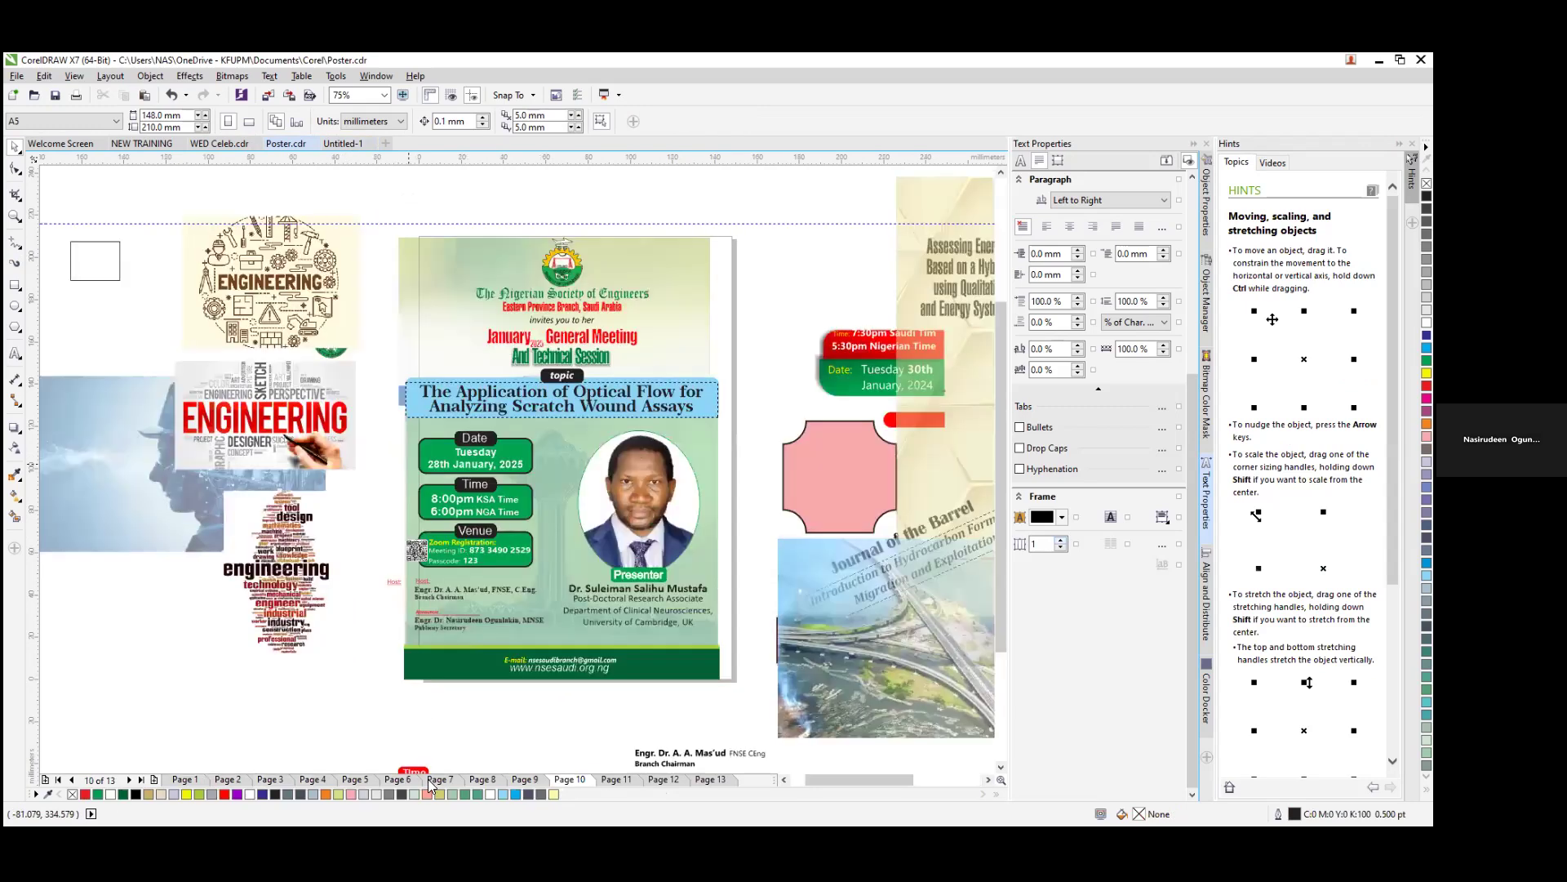
pyautogui.click(516, 779)
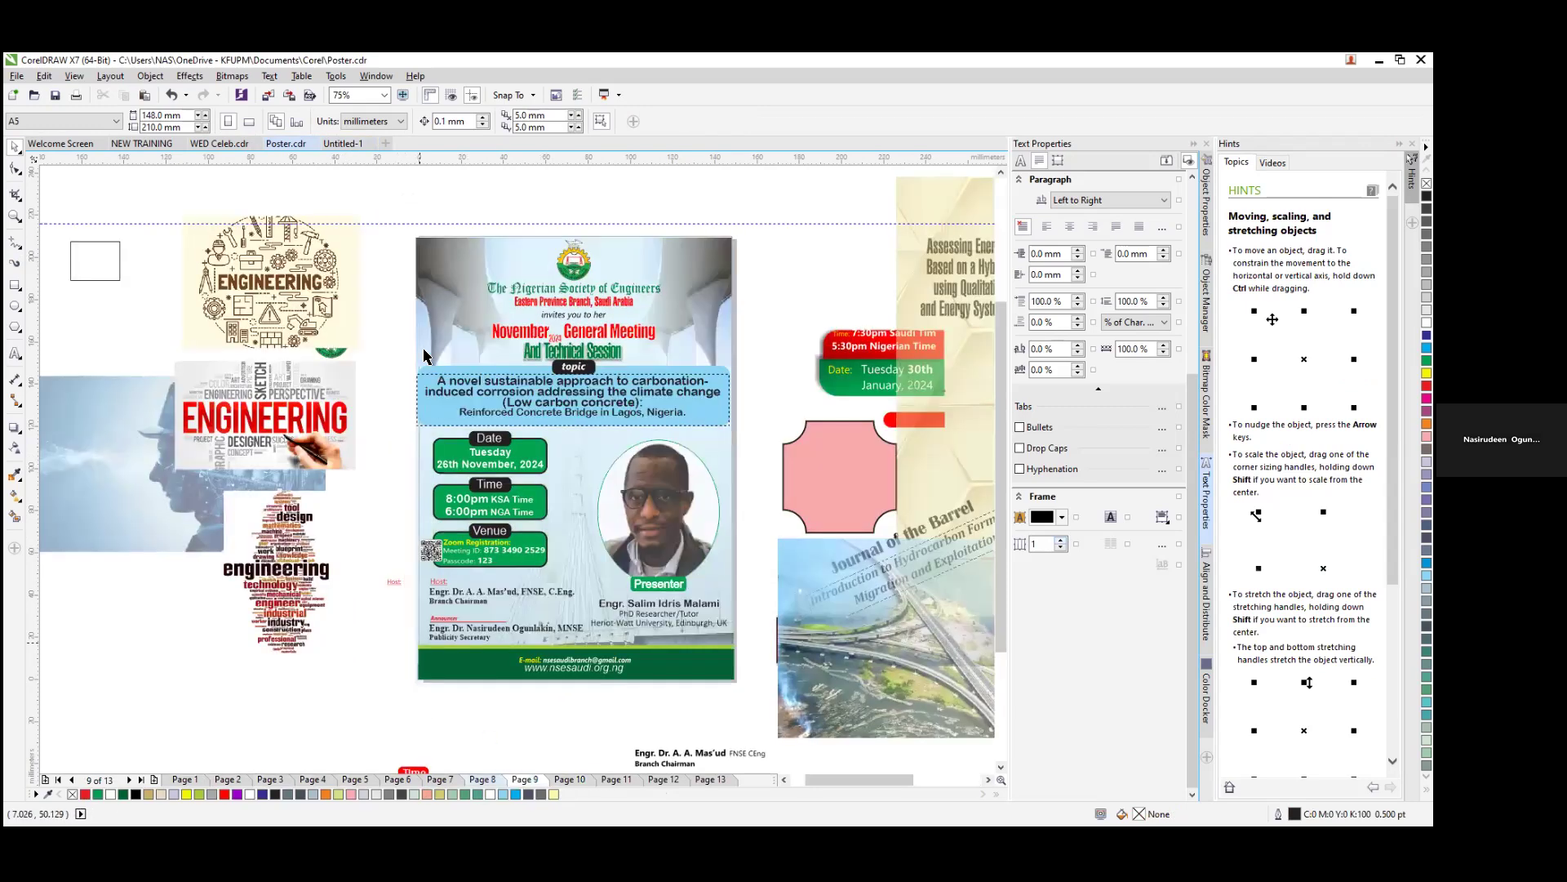
pyautogui.click(480, 780)
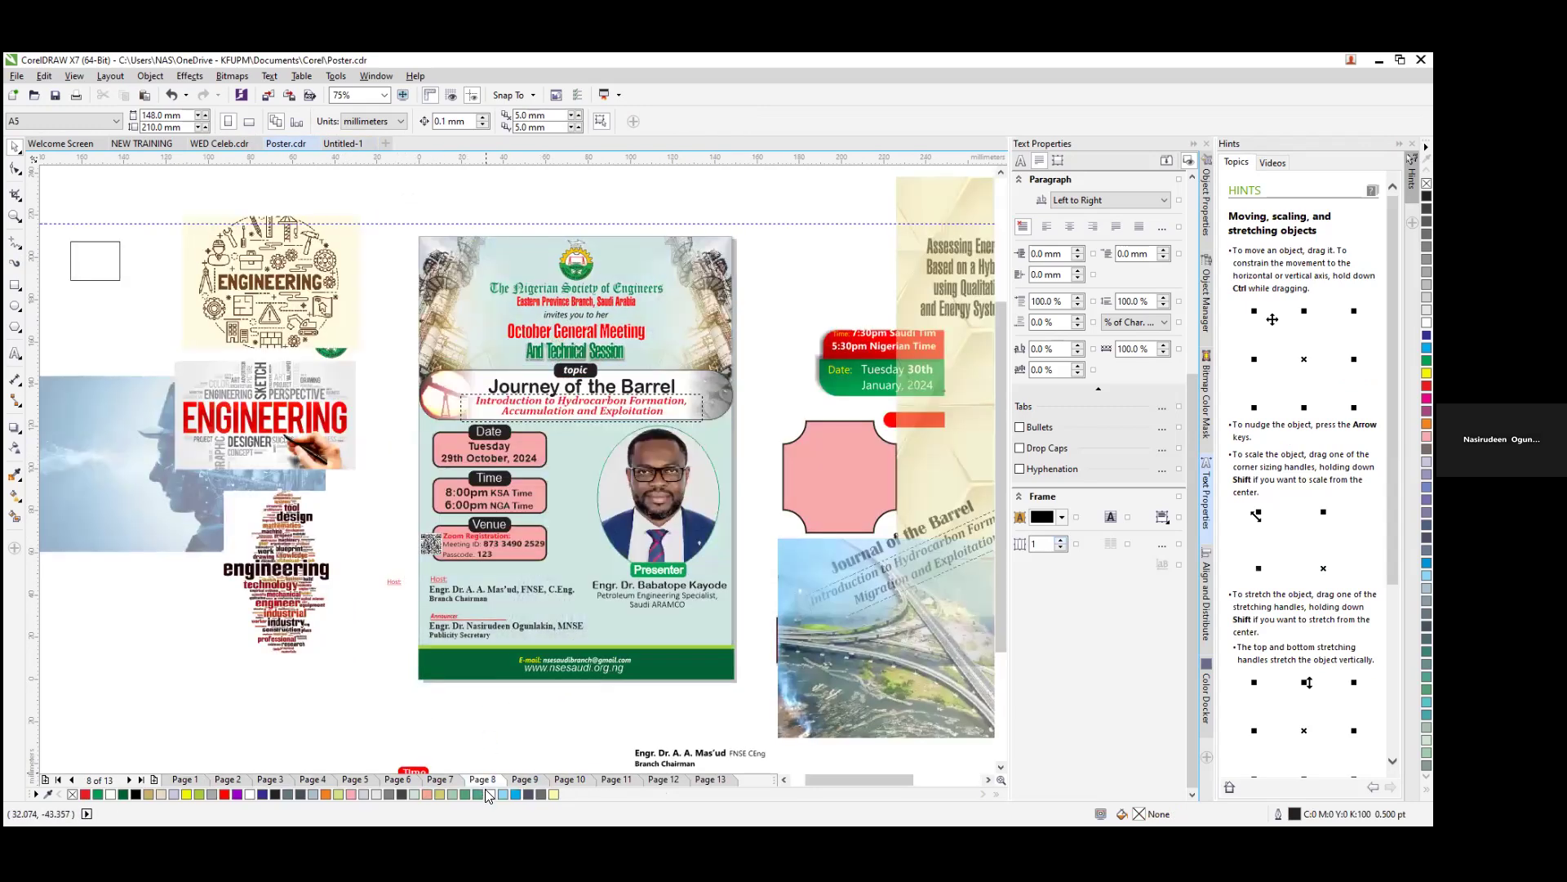
pyautogui.moveTo(381, 202); pyautogui.dragTo(763, 709)
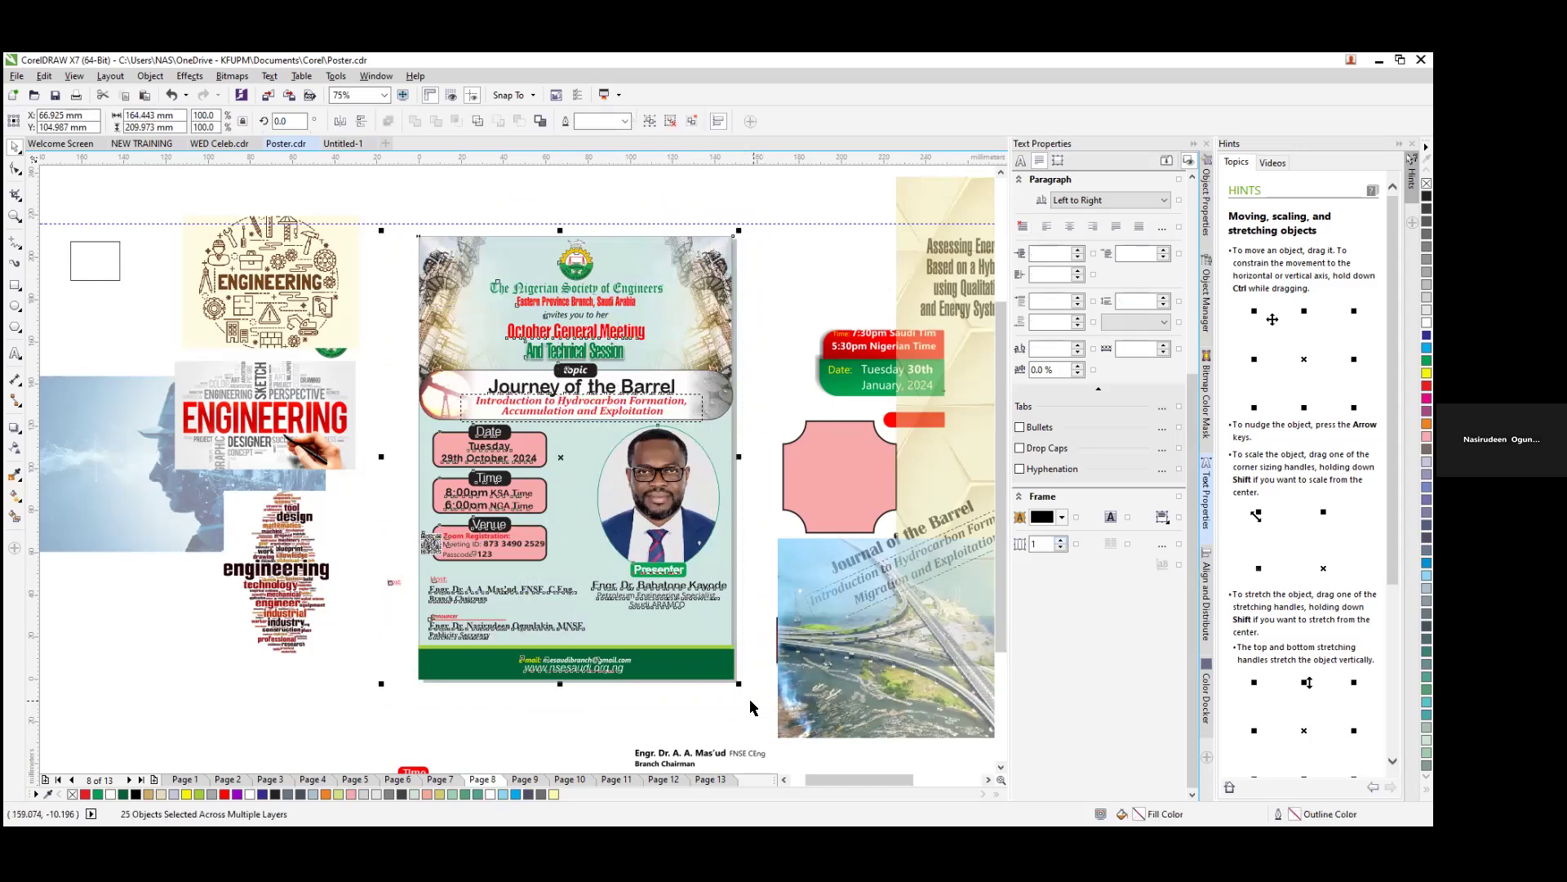
pyautogui.click(346, 144)
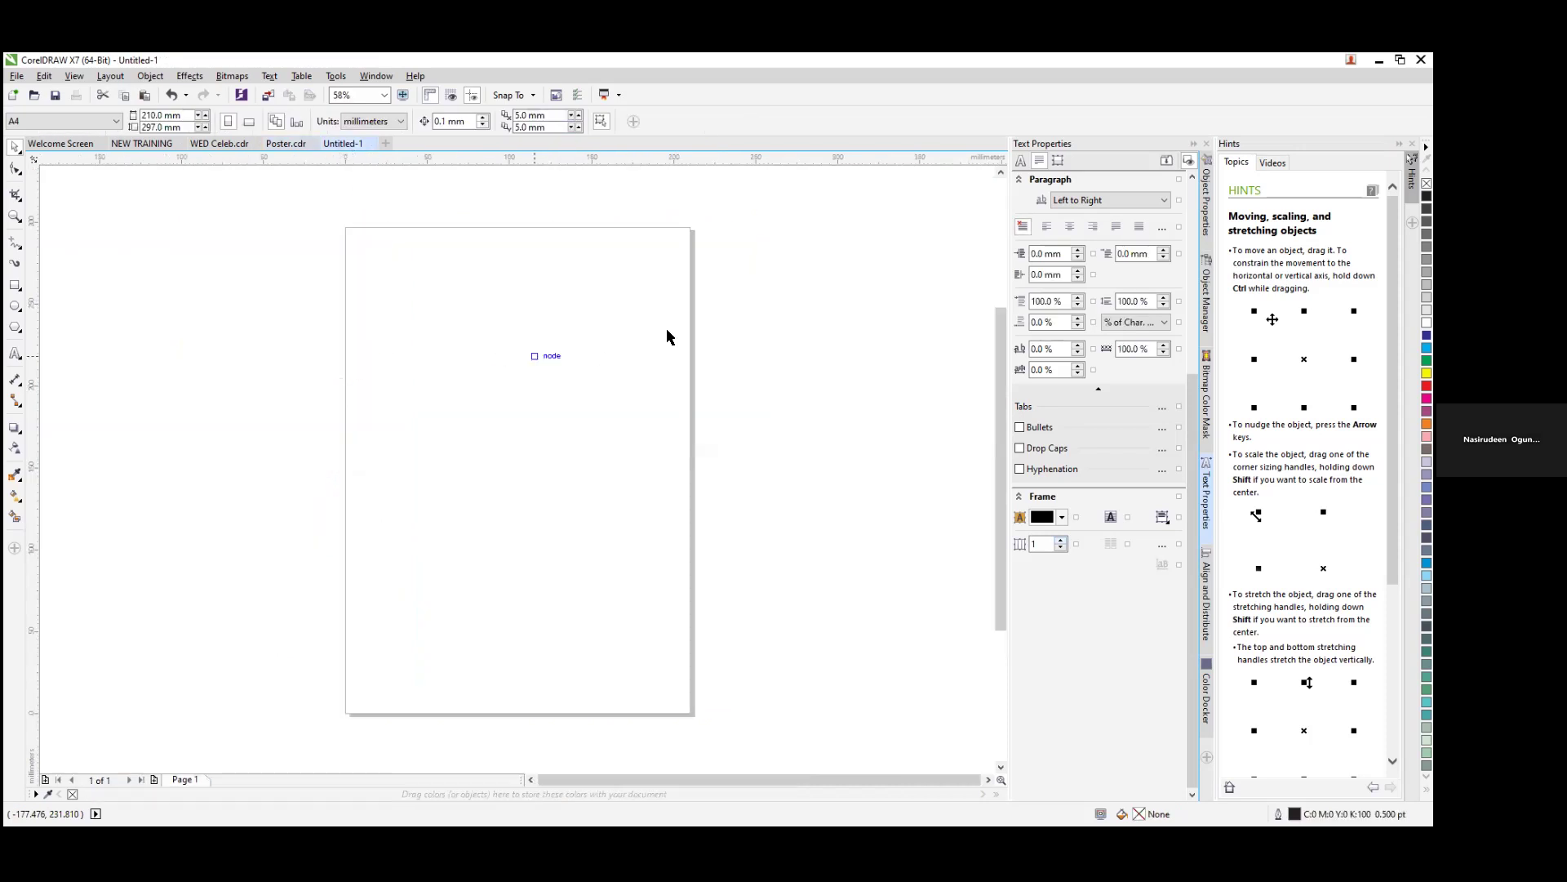
pyautogui.hotkey('ctrl', 'v')
pyautogui.click(819, 444)
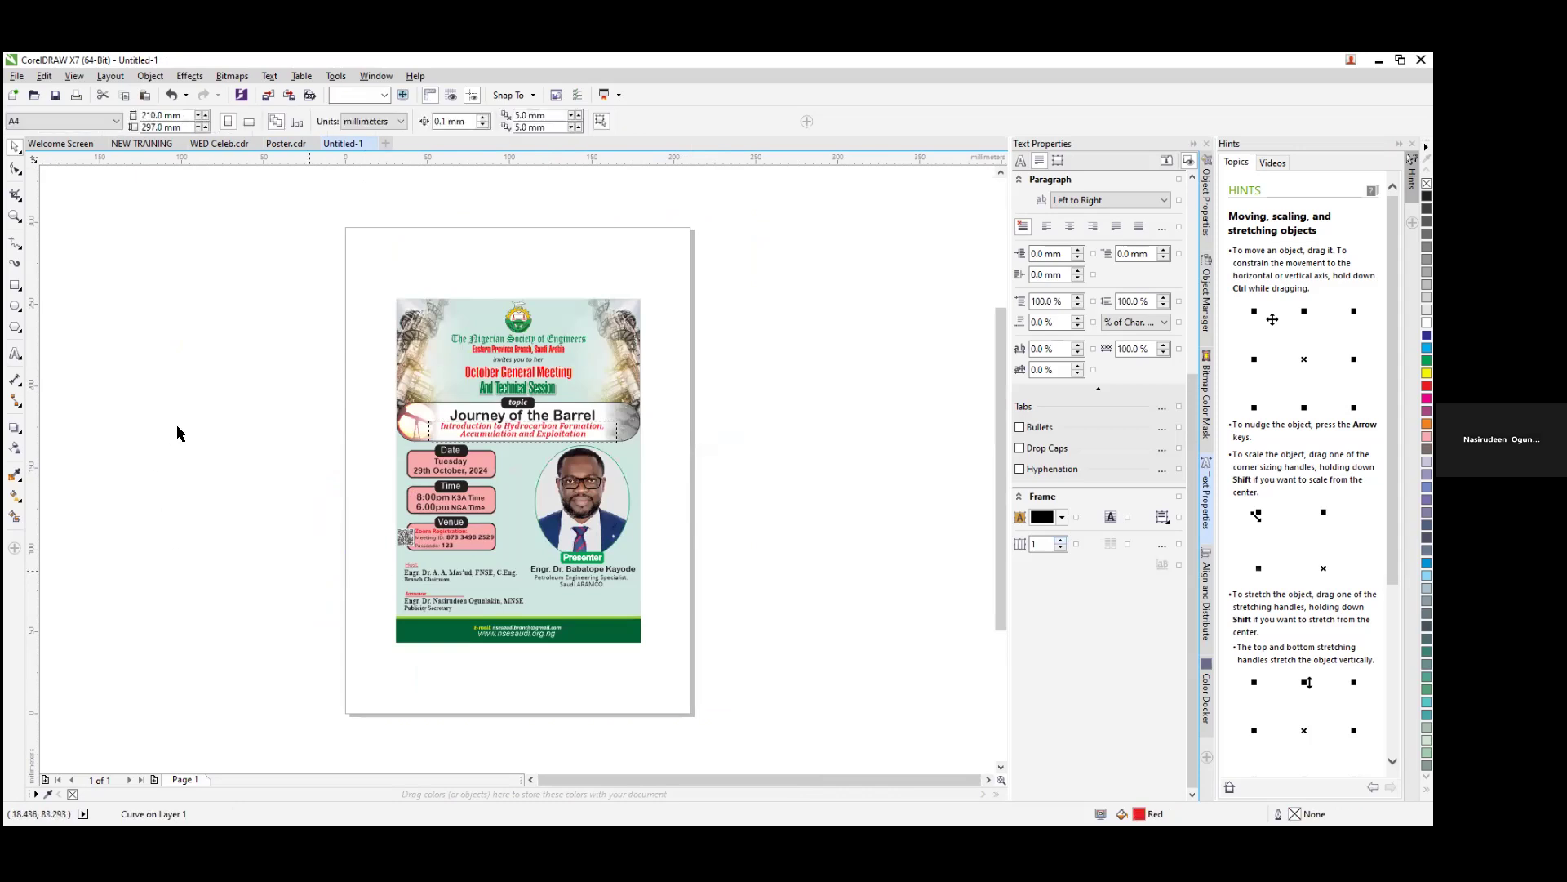
# Step: Move the grouped October poster slightly up and to the left on the page, and ungroup all its objects
pyautogui.click(14, 217)
pyautogui.moveTo(316, 260); pyautogui.dragTo(741, 720)
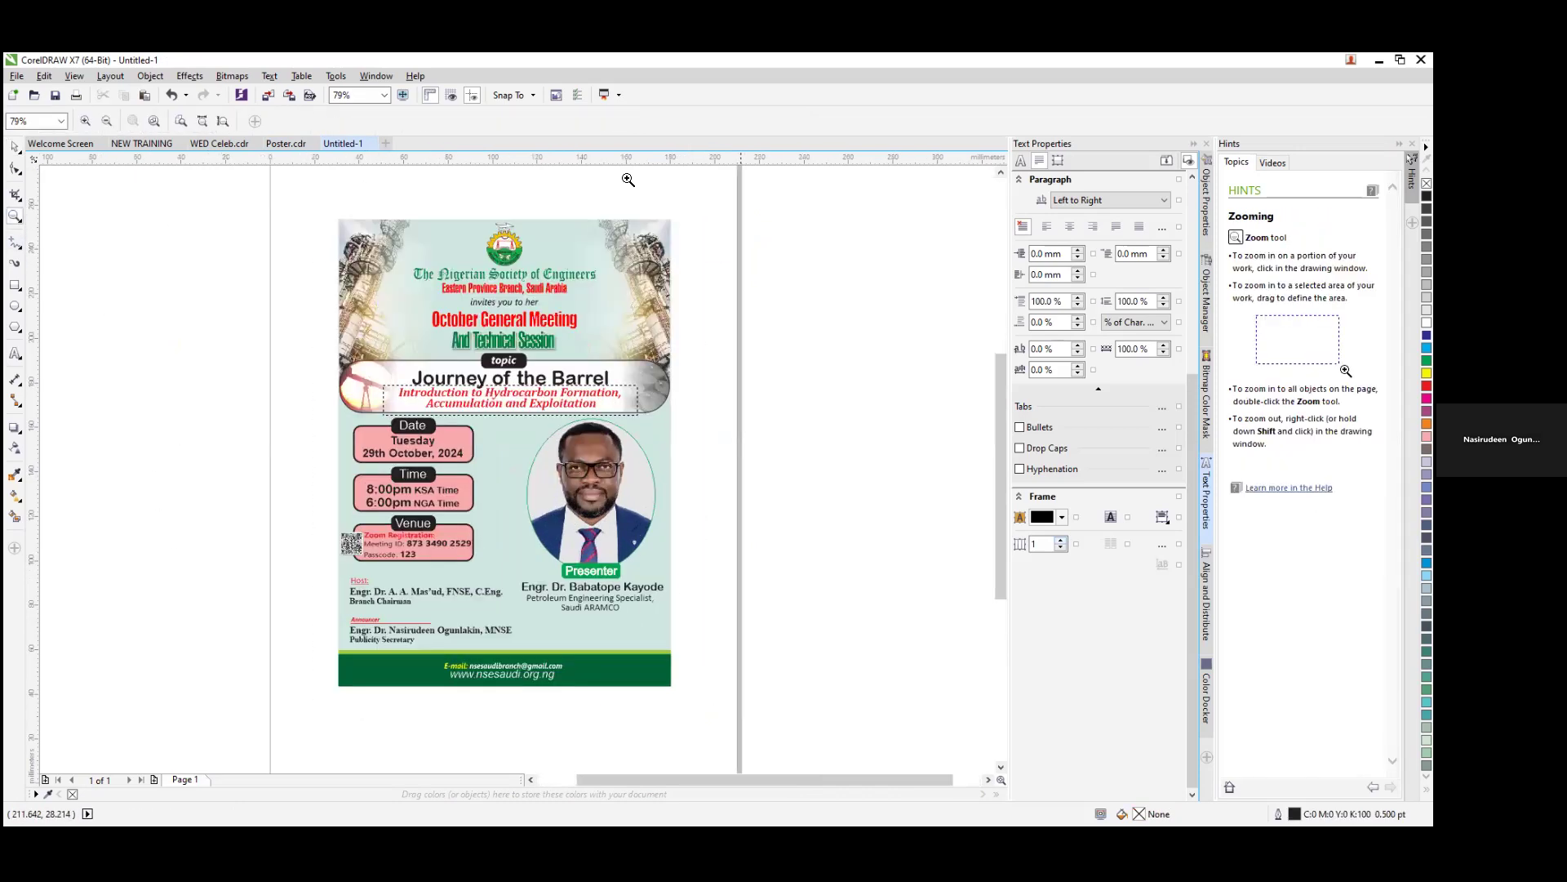
pyautogui.click(14, 147)
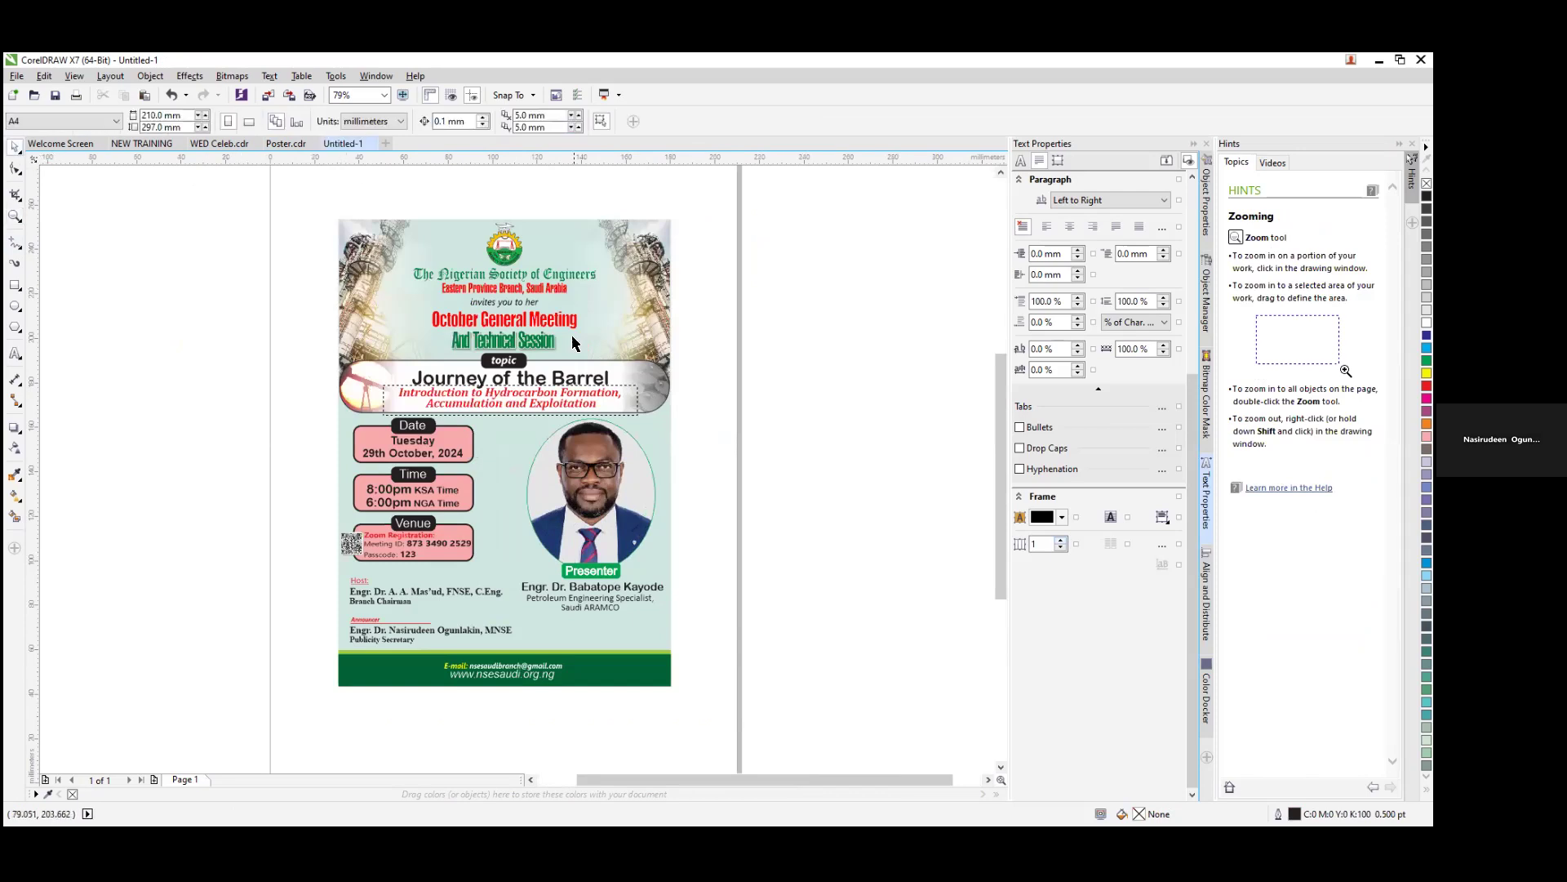
pyautogui.click(578, 373)
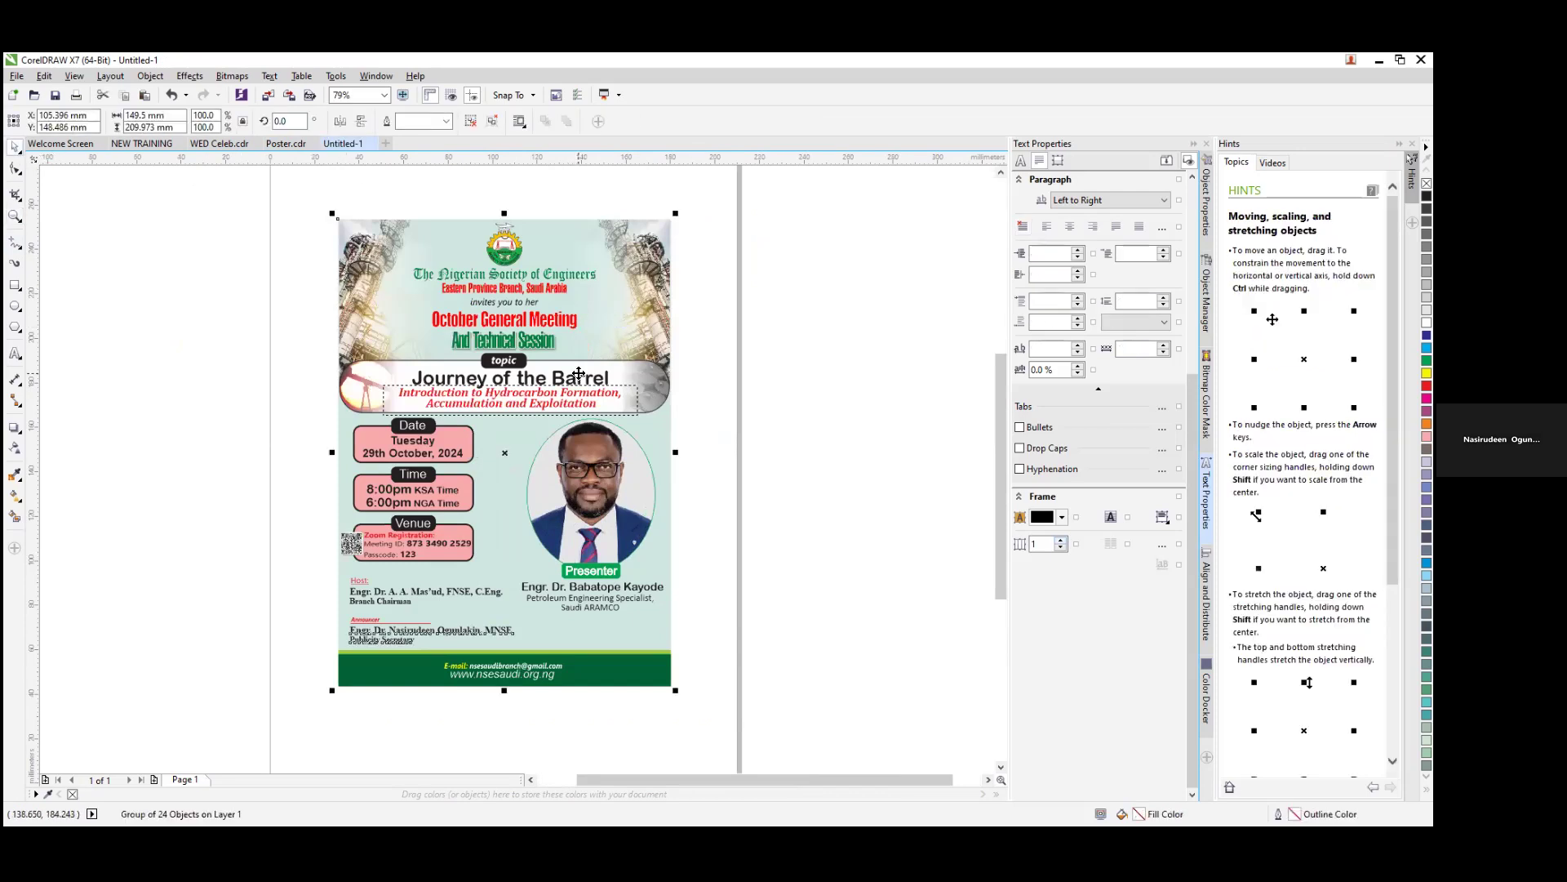
pyautogui.moveTo(501, 450)
pyautogui.mouseDown()
pyautogui.moveTo(426, 444)
pyautogui.moveTo(481, 441)
pyautogui.mouseUp()
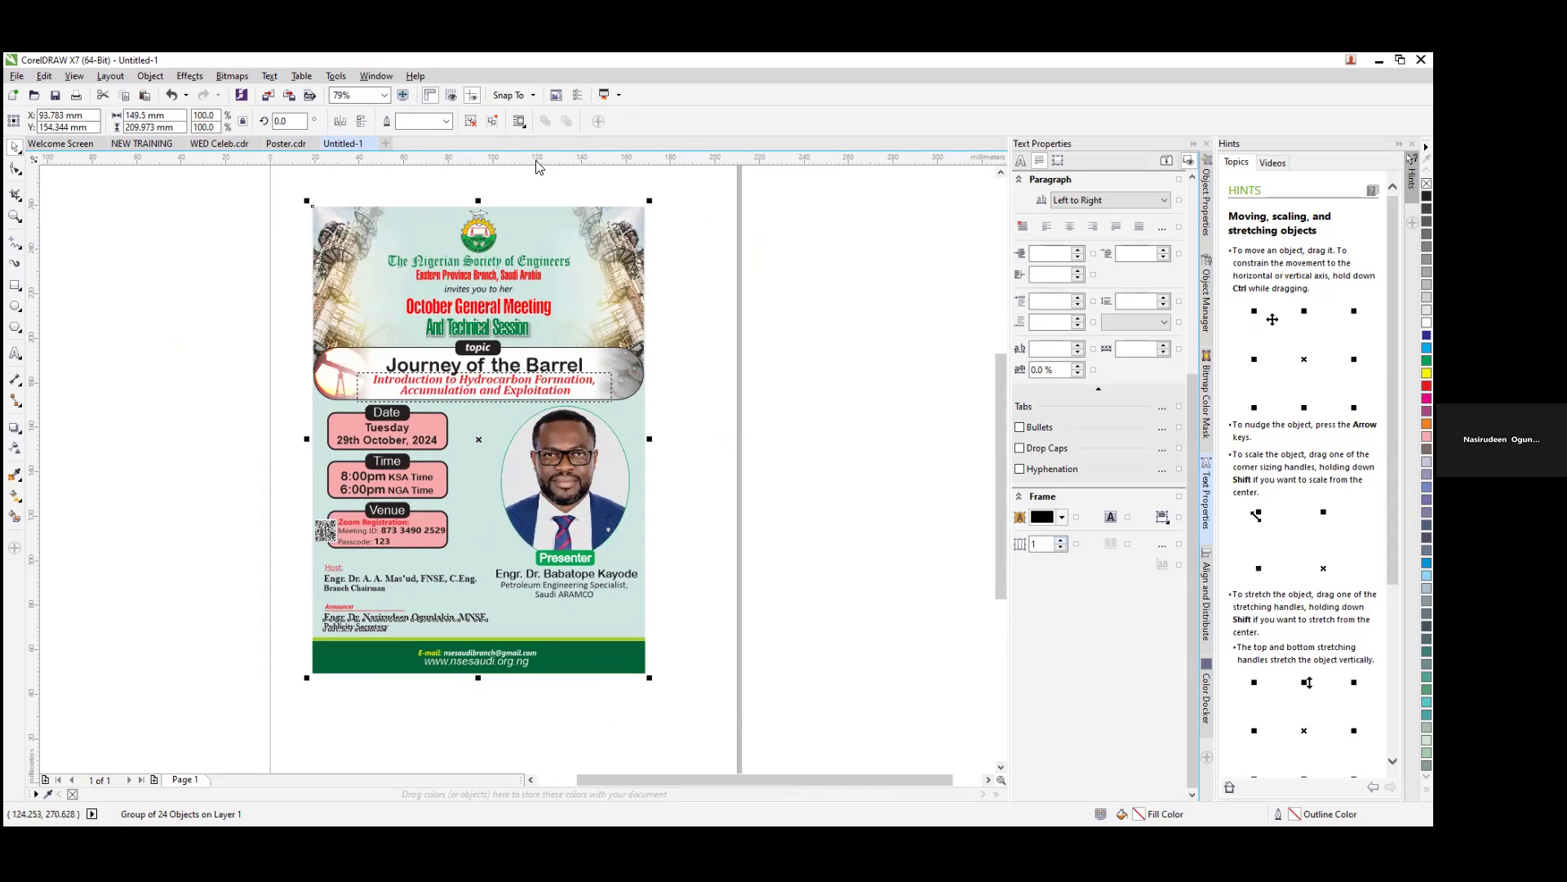
pyautogui.click(493, 125)
pyautogui.click(869, 324)
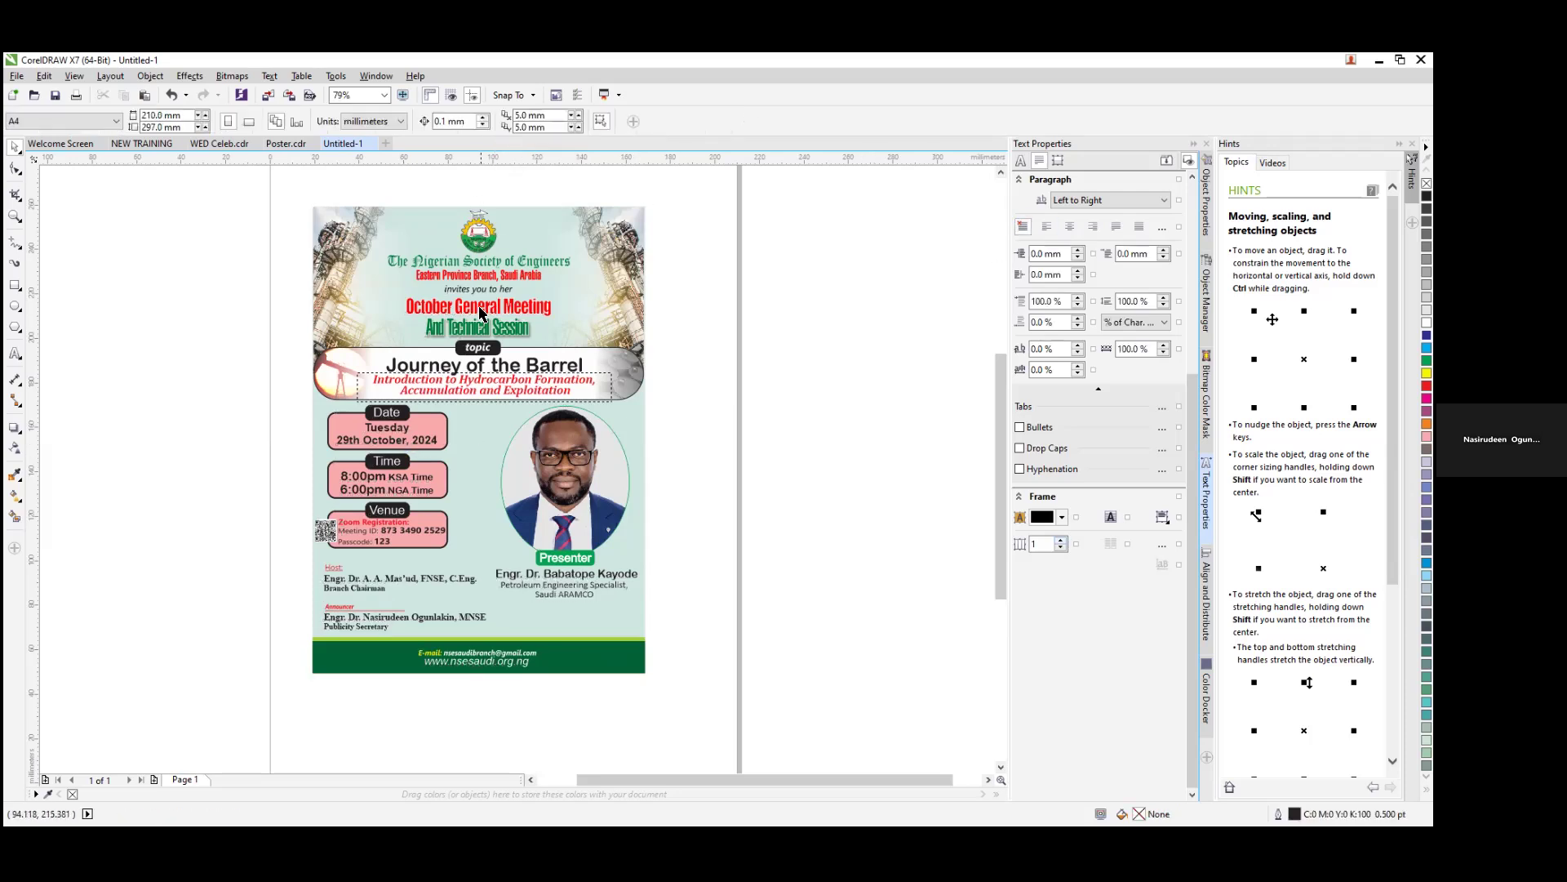
# Step: Group all the pieces of the society logo and move it off the poster to the right
pyautogui.click(478, 239)
pyautogui.click(805, 322)
pyautogui.click(481, 235)
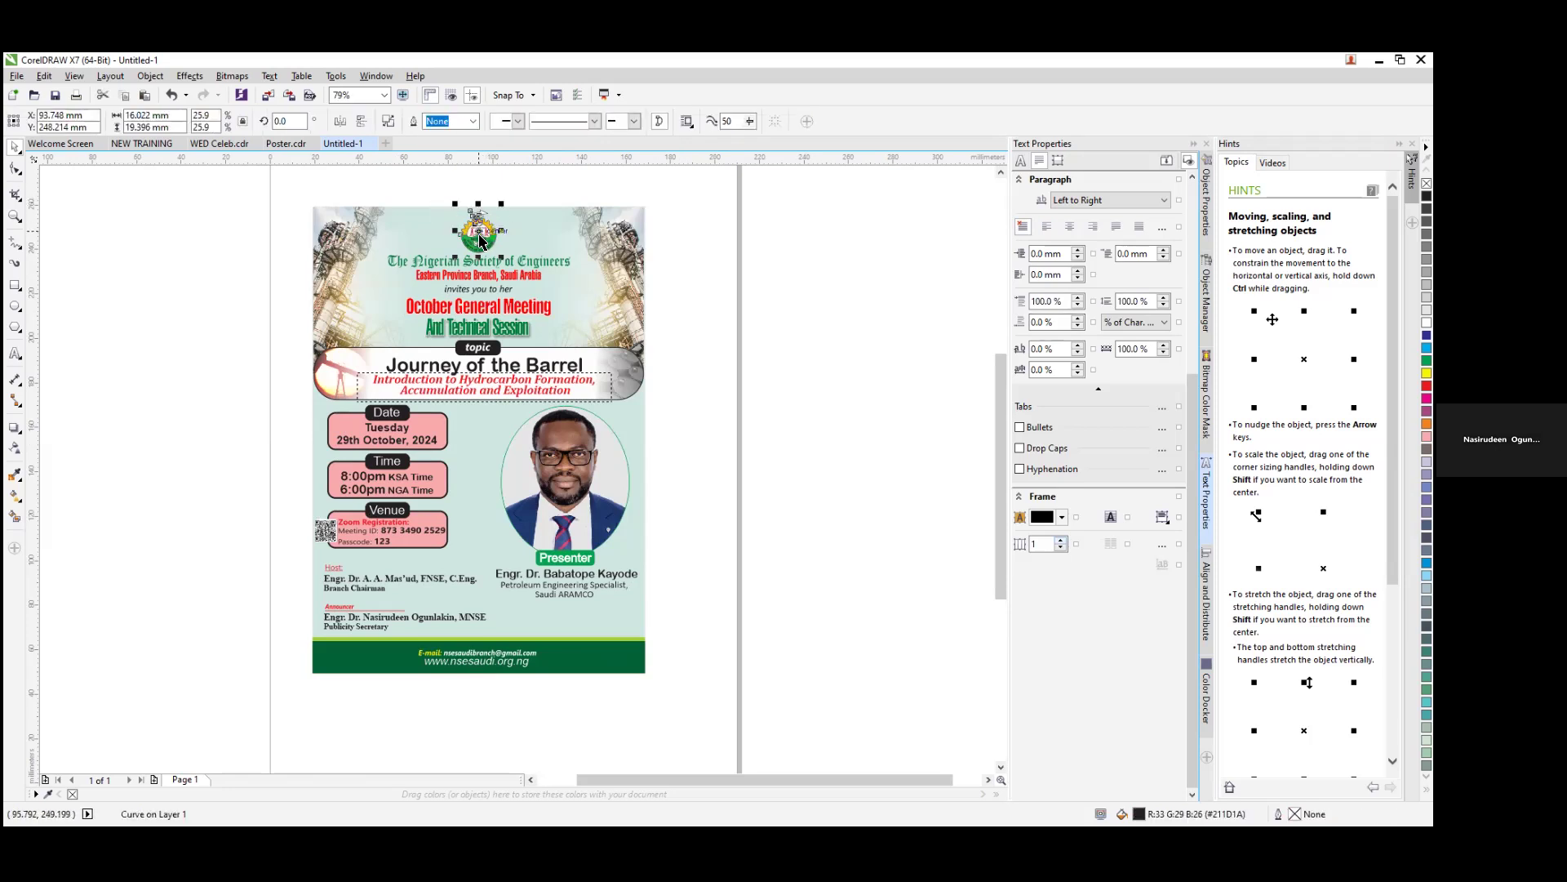
pyautogui.click(861, 295)
pyautogui.moveTo(442, 194); pyautogui.dragTo(510, 259)
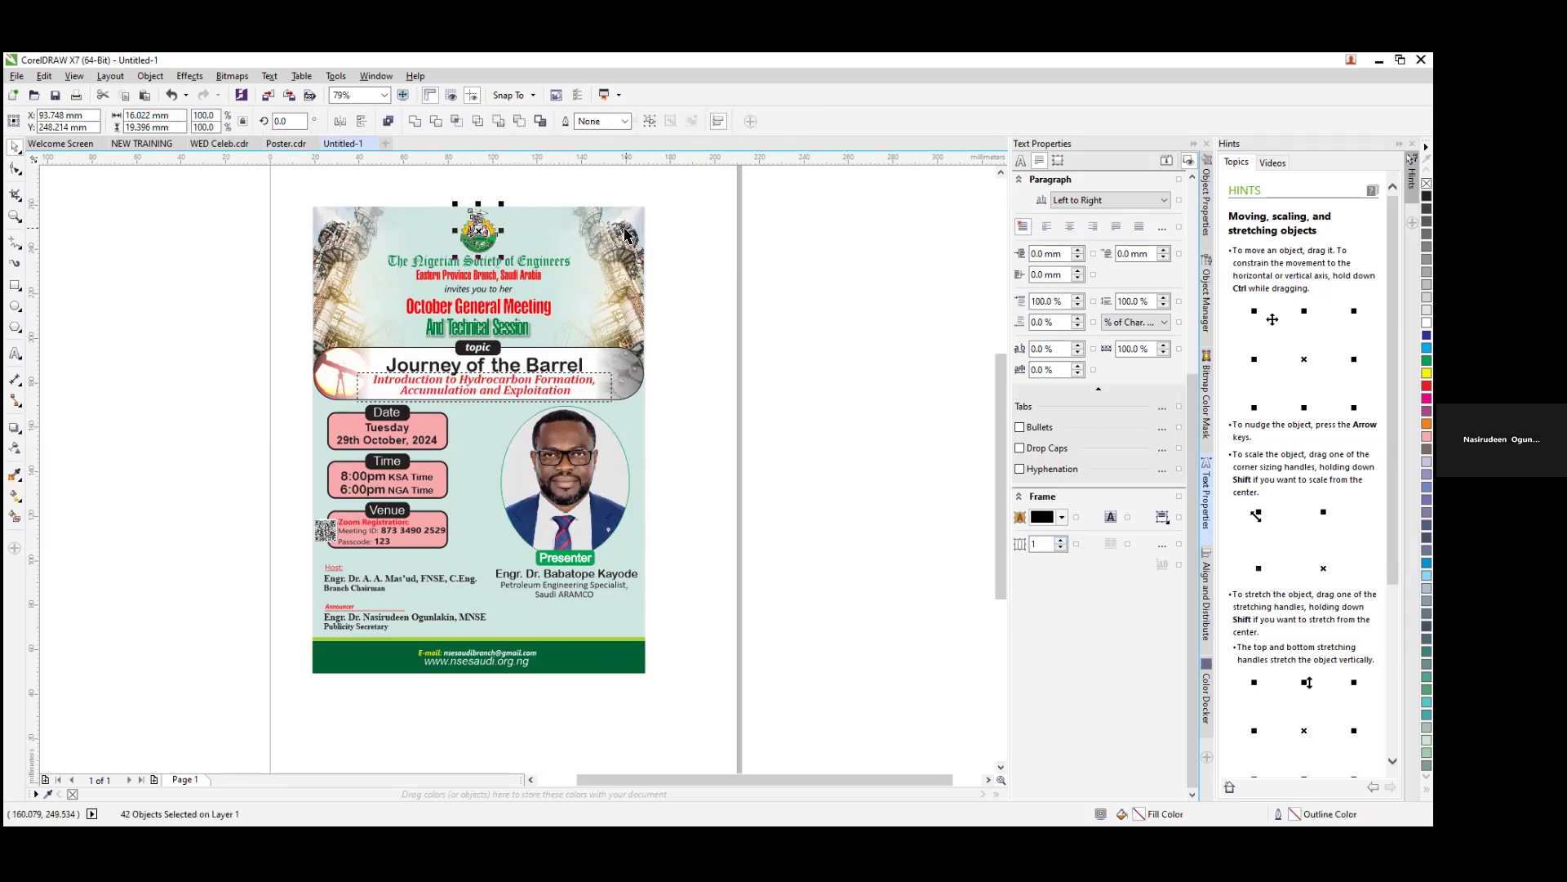
pyautogui.hotkey('ctrl', 'g')
pyautogui.moveTo(477, 238); pyautogui.dragTo(718, 247)
# Step: Move the society name, the Eastern Province Branch line and "invites you to her" off the poster to the left
pyautogui.click(485, 265)
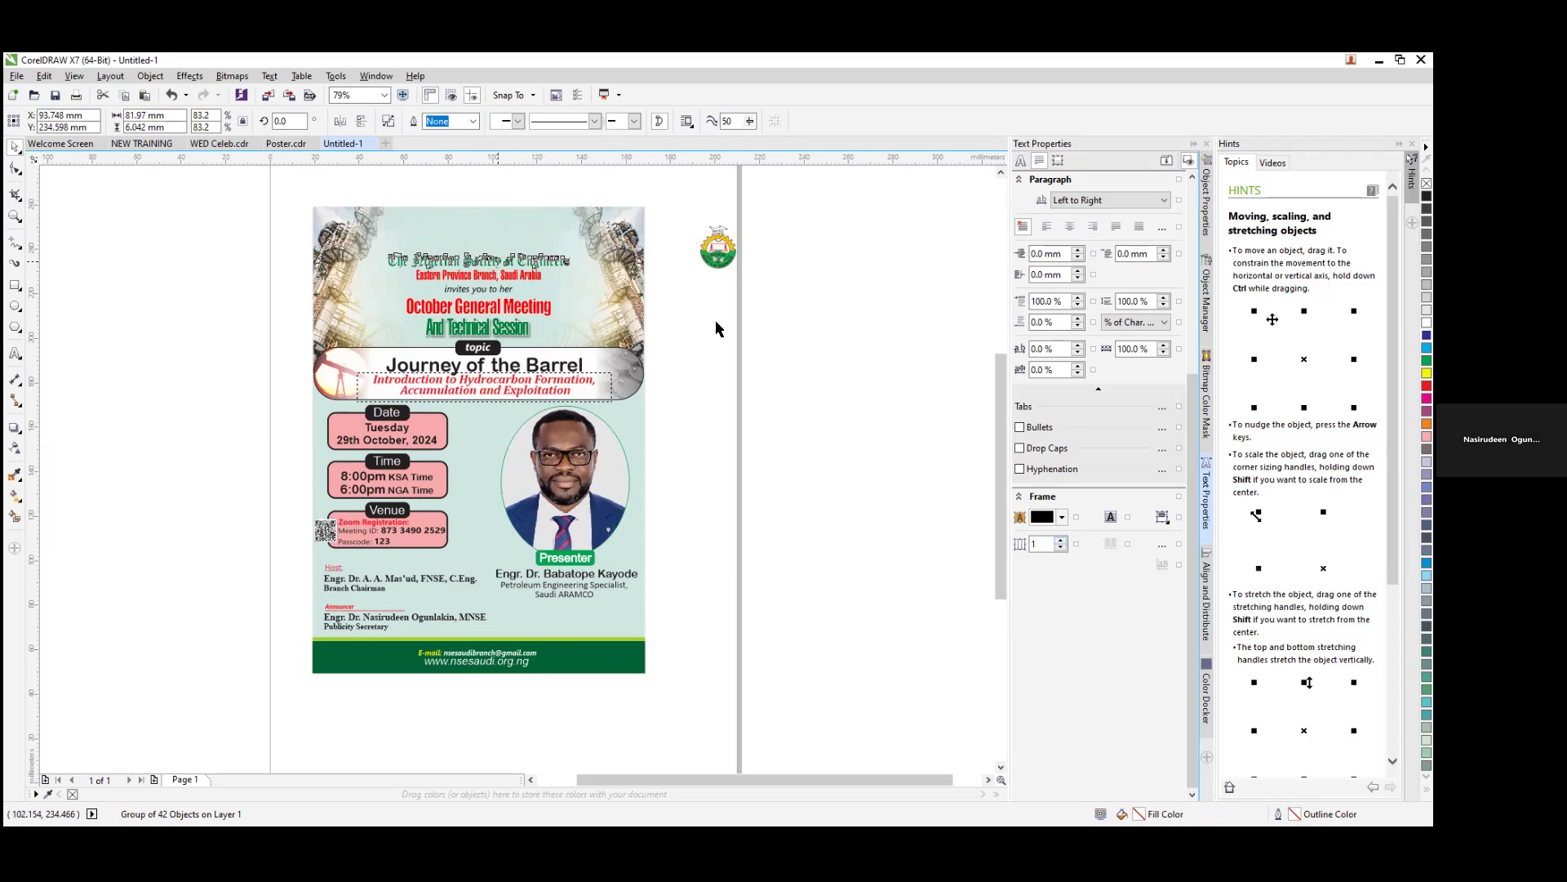
pyautogui.click(474, 263)
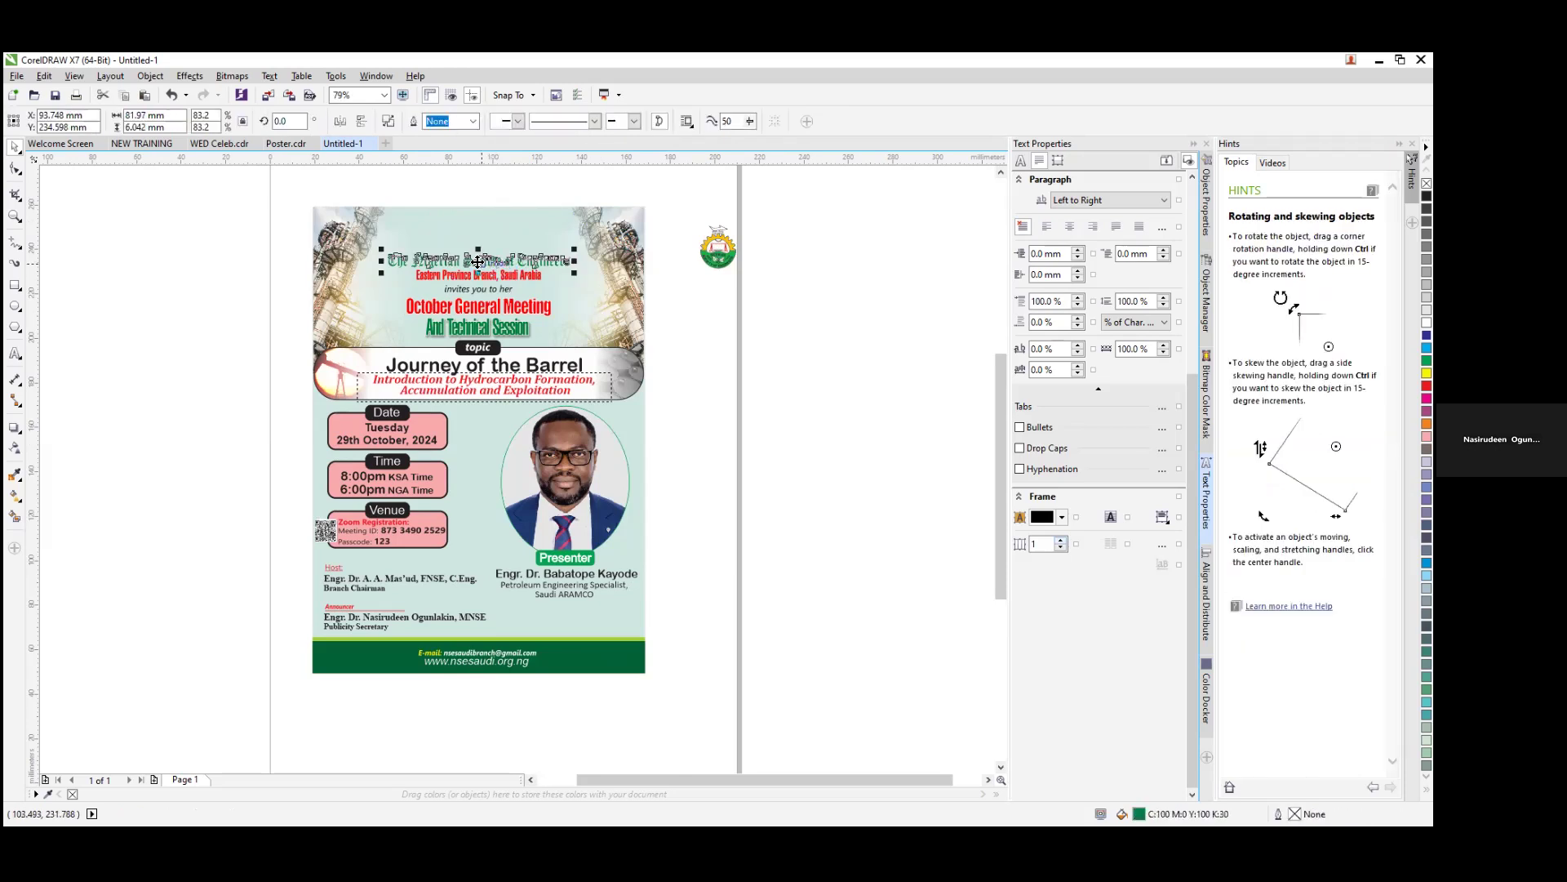
pyautogui.moveTo(474, 262); pyautogui.dragTo(194, 236)
pyautogui.moveTo(480, 278); pyautogui.dragTo(152, 271)
pyautogui.click(461, 286)
pyautogui.moveTo(461, 287); pyautogui.dragTo(153, 301)
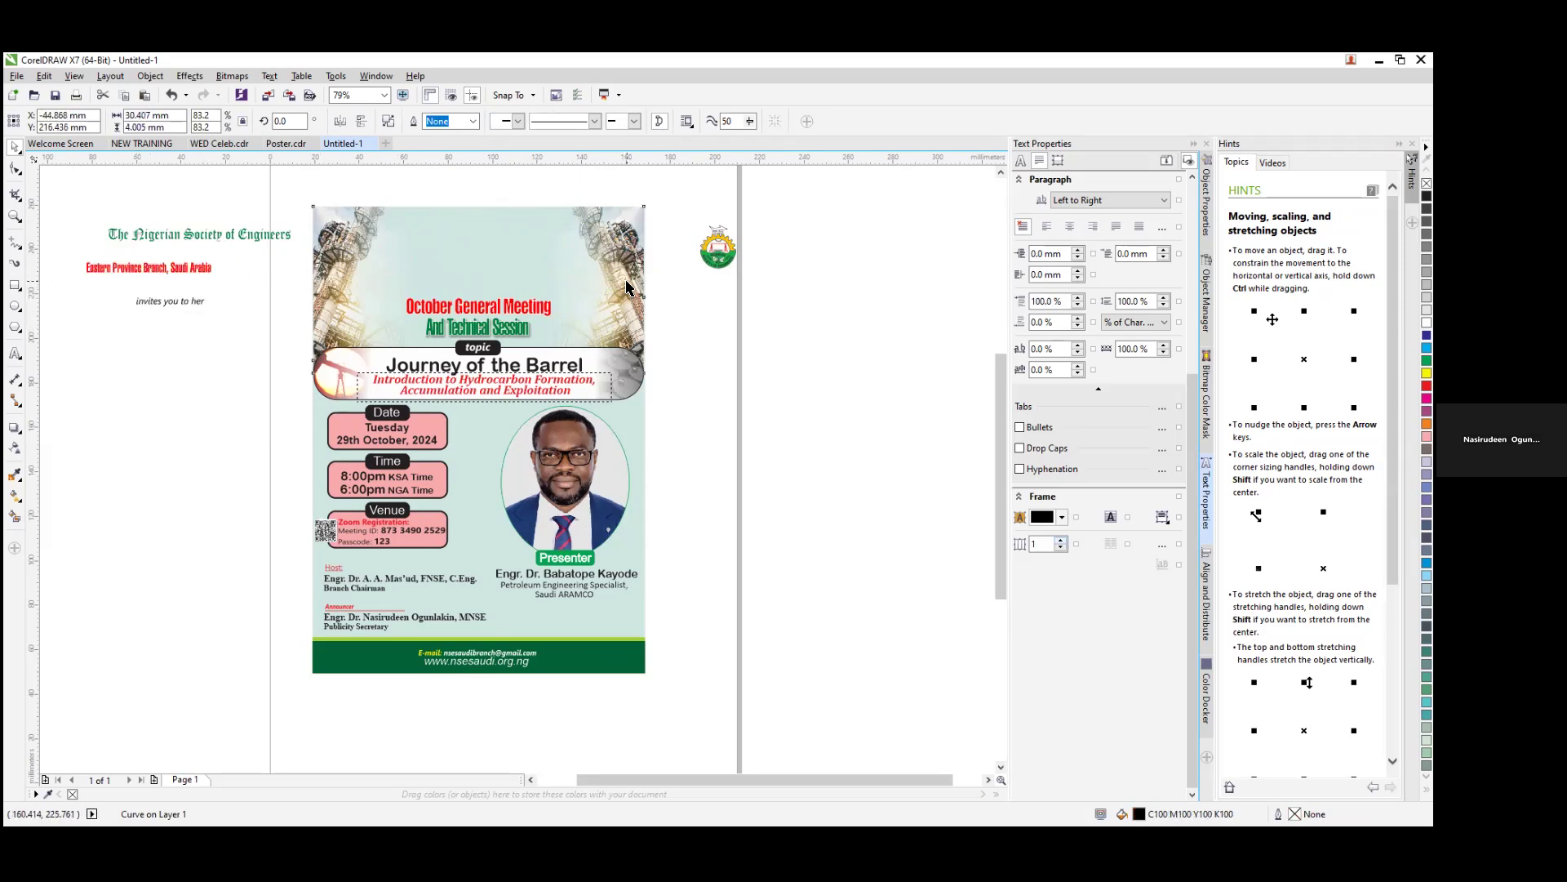
# Step: Move the two refinery background images off the poster, one to each side
pyautogui.moveTo(607, 266); pyautogui.dragTo(812, 311)
pyautogui.moveTo(692, 327); pyautogui.dragTo(840, 293)
pyautogui.moveTo(342, 275); pyautogui.dragTo(16, 406)
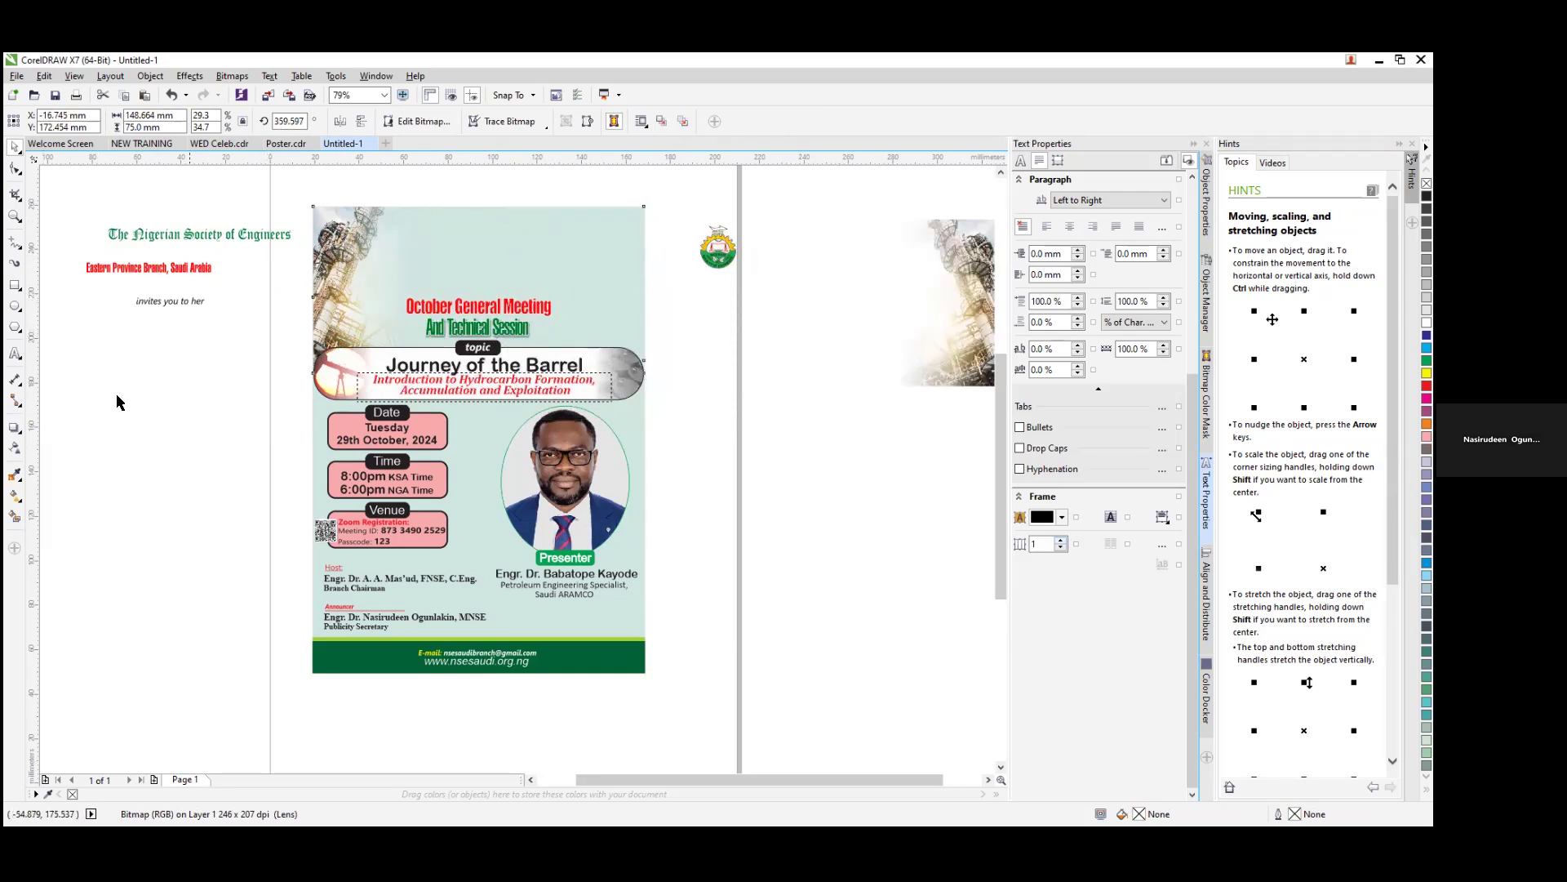
pyautogui.moveTo(320, 321); pyautogui.dragTo(43, 413)
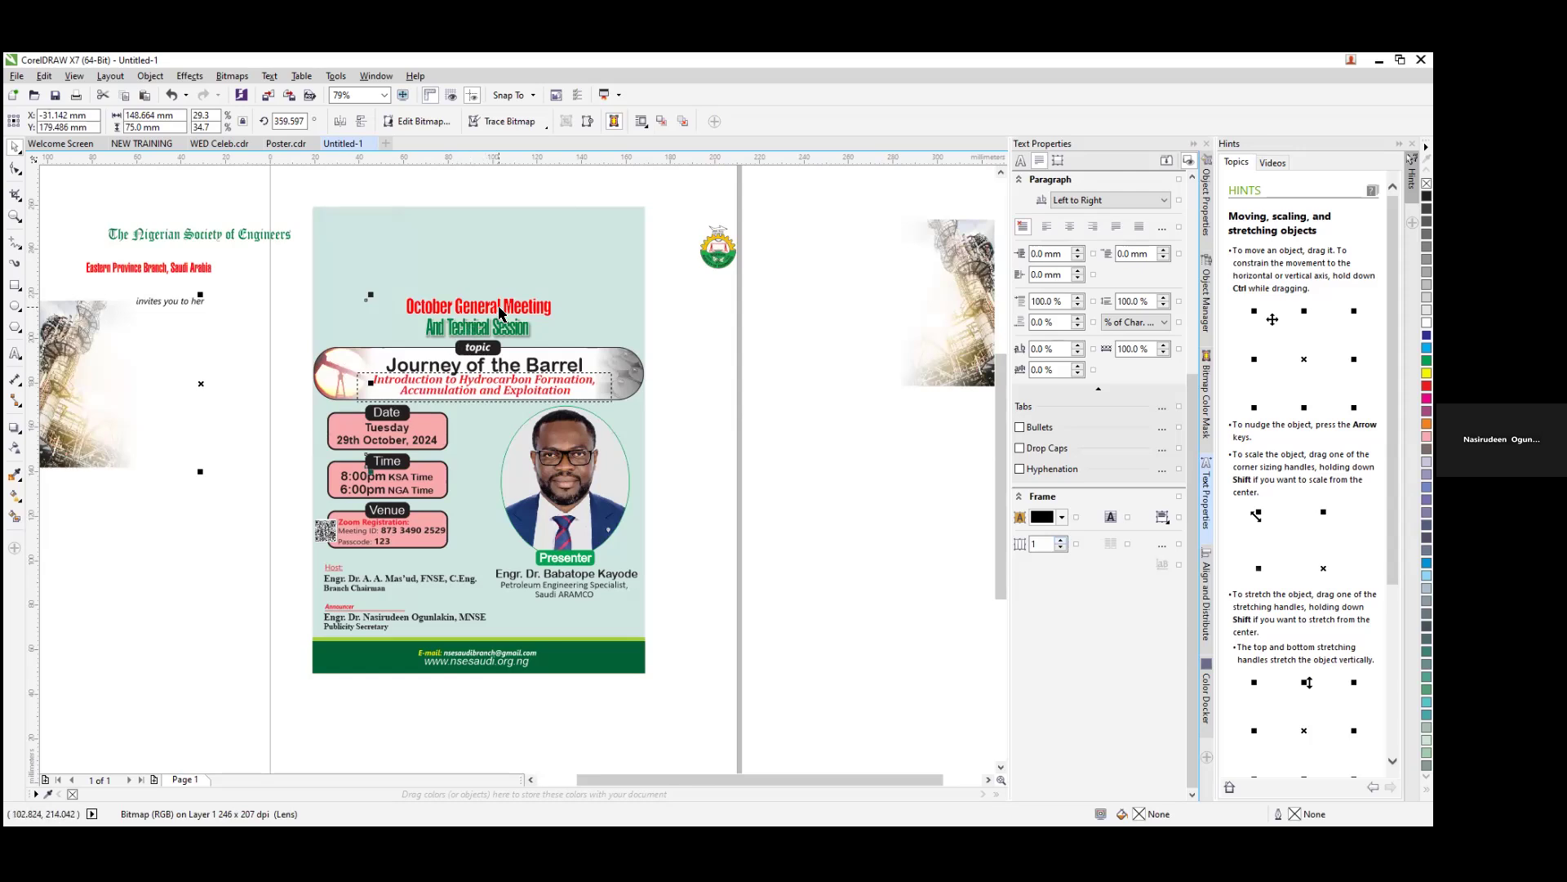
# Step: Move the presenter's oval portrait off to the right and the pink Date rectangle off to the left of the poster
pyautogui.click(567, 480)
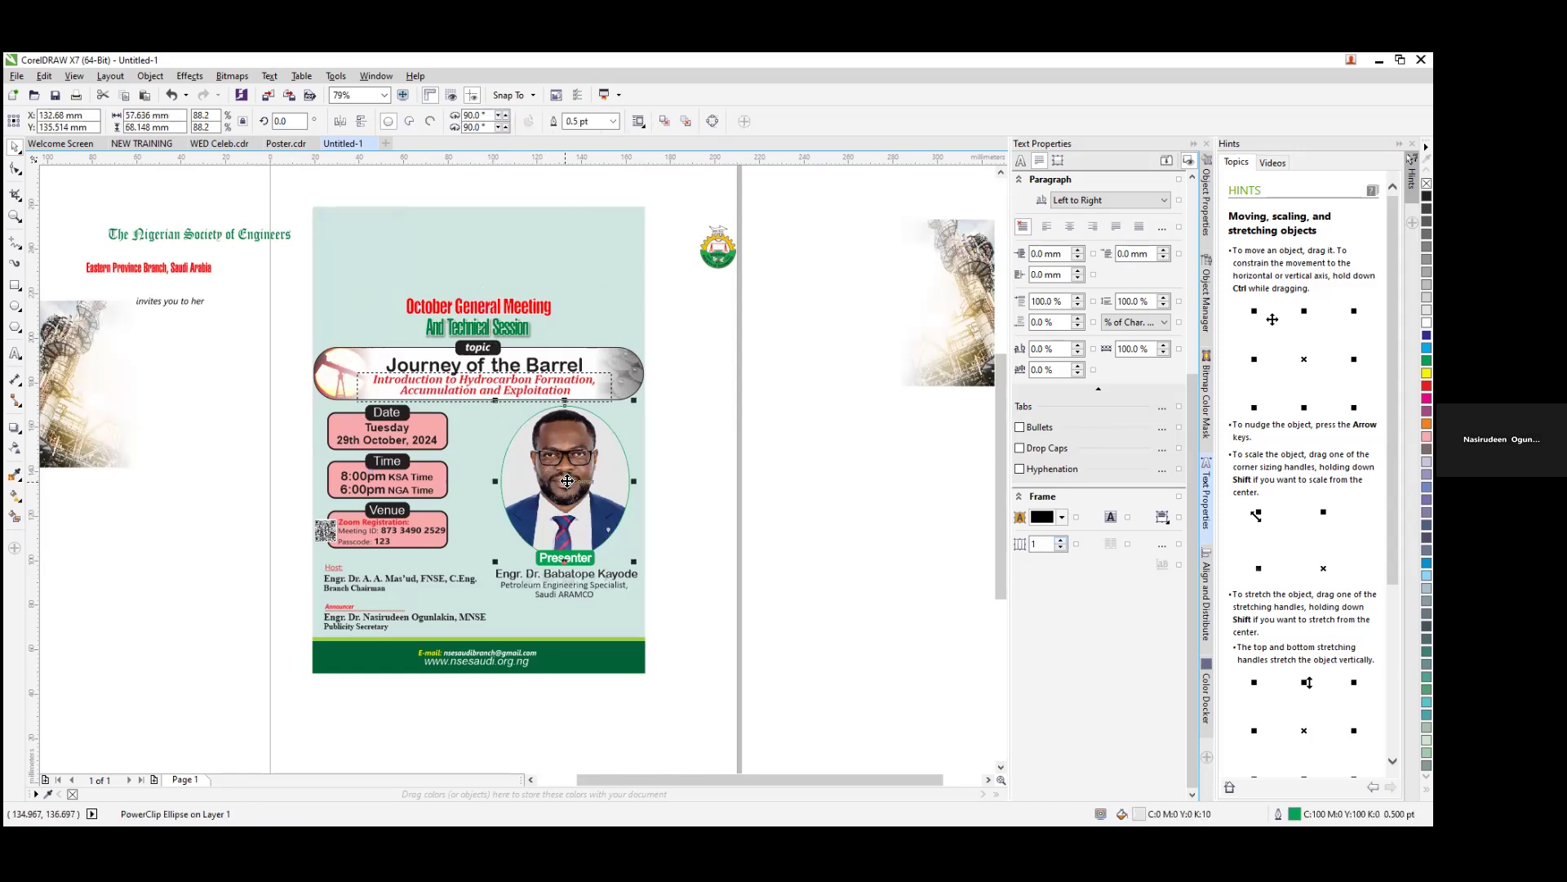
pyautogui.moveTo(562, 481); pyautogui.dragTo(782, 472)
pyautogui.click(349, 445)
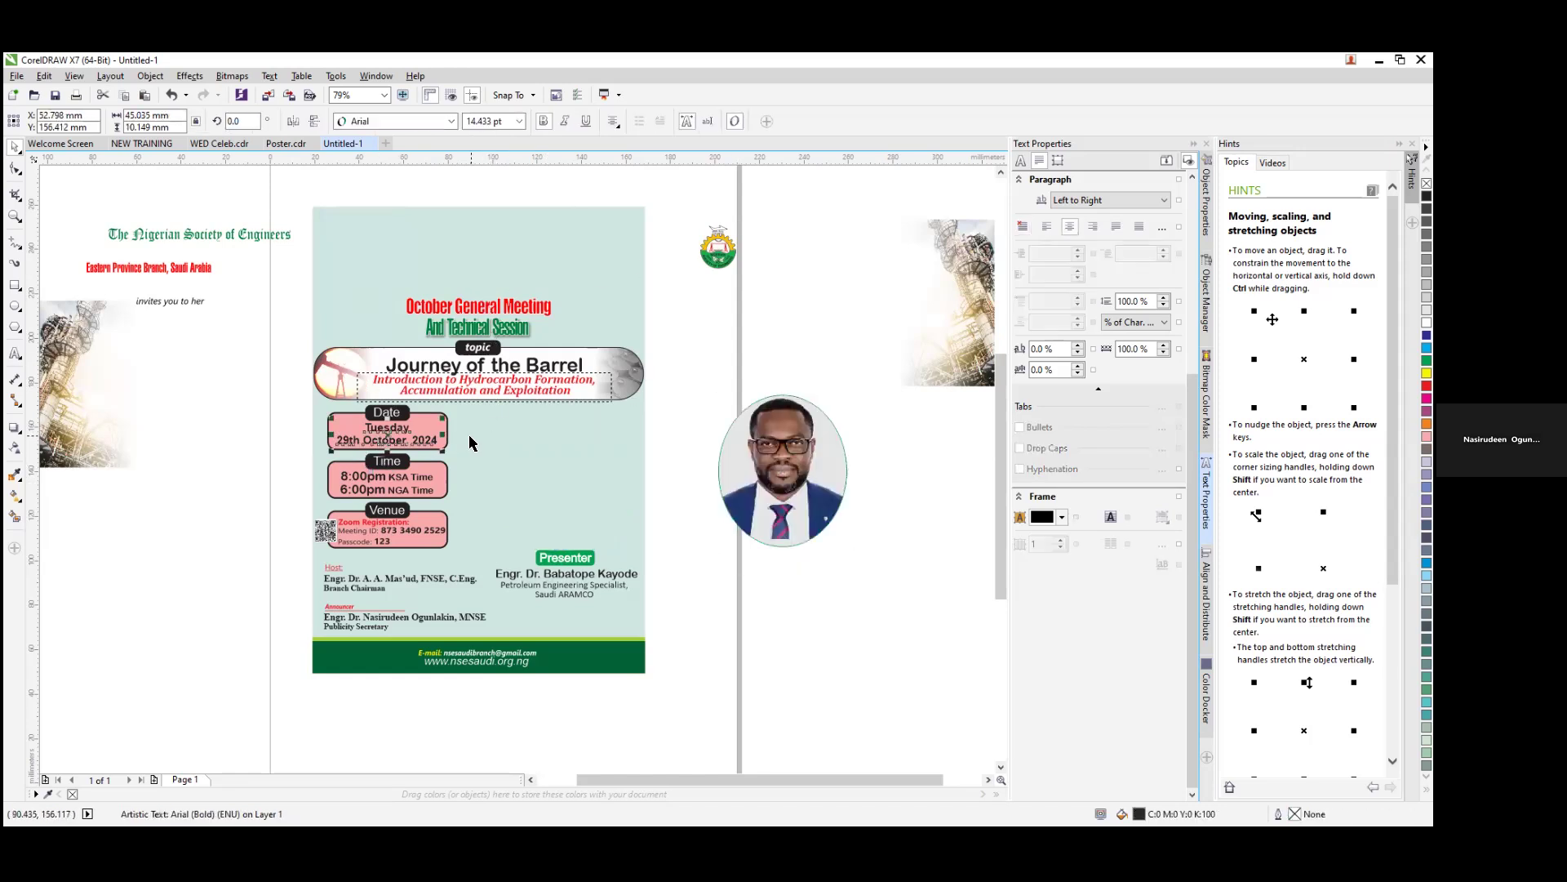
pyautogui.moveTo(349, 445); pyautogui.dragTo(178, 516)
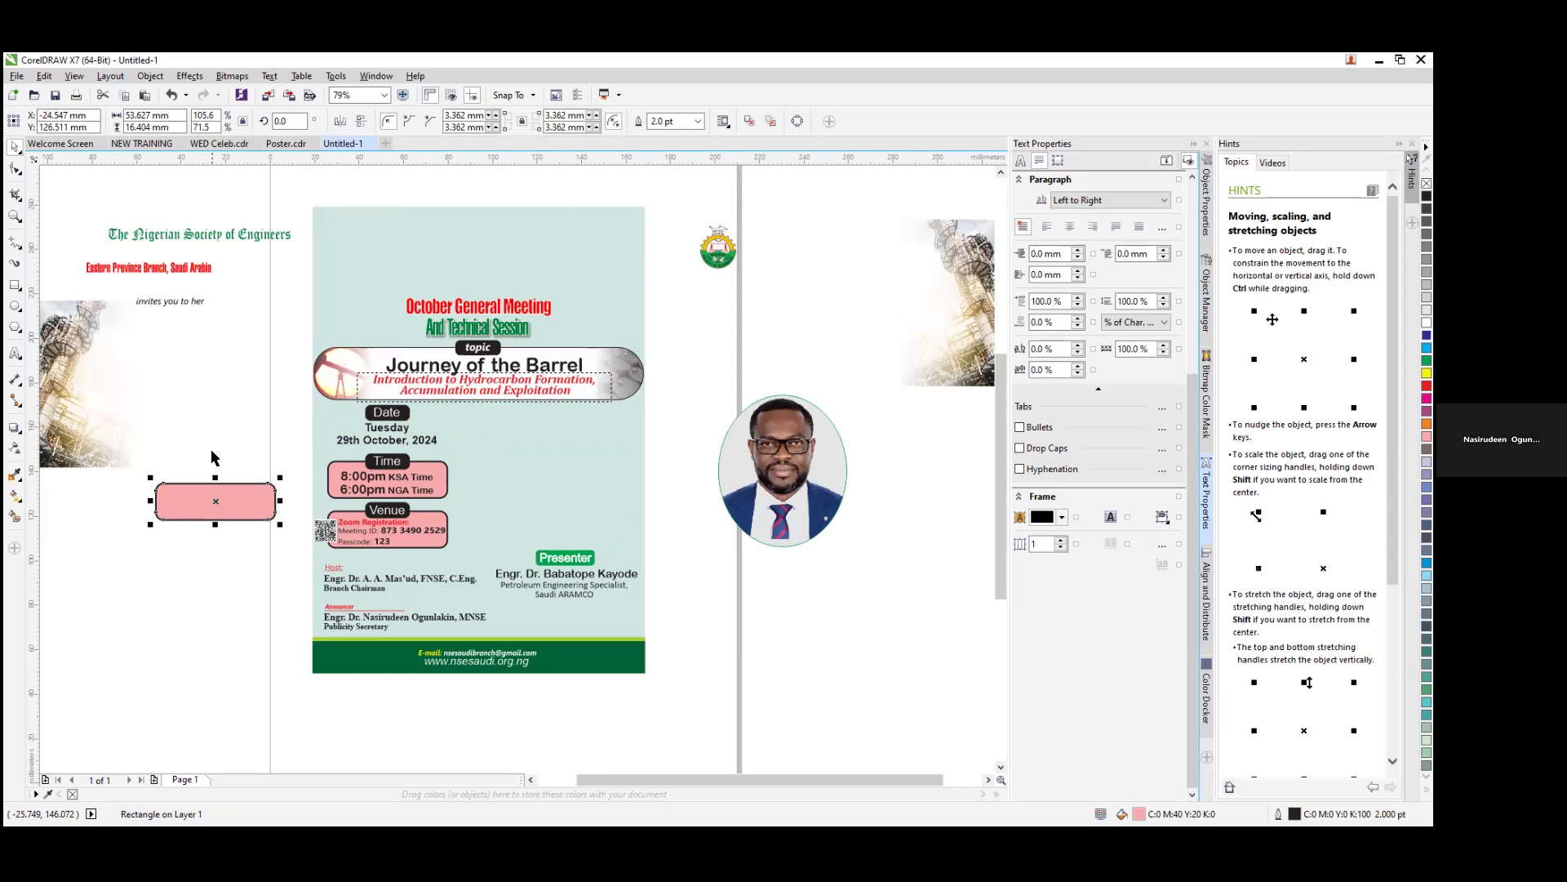
# Step: Move the rounded topic banner up to the space above the October General Meeting heading
pyautogui.moveTo(347, 375); pyautogui.dragTo(396, 261)
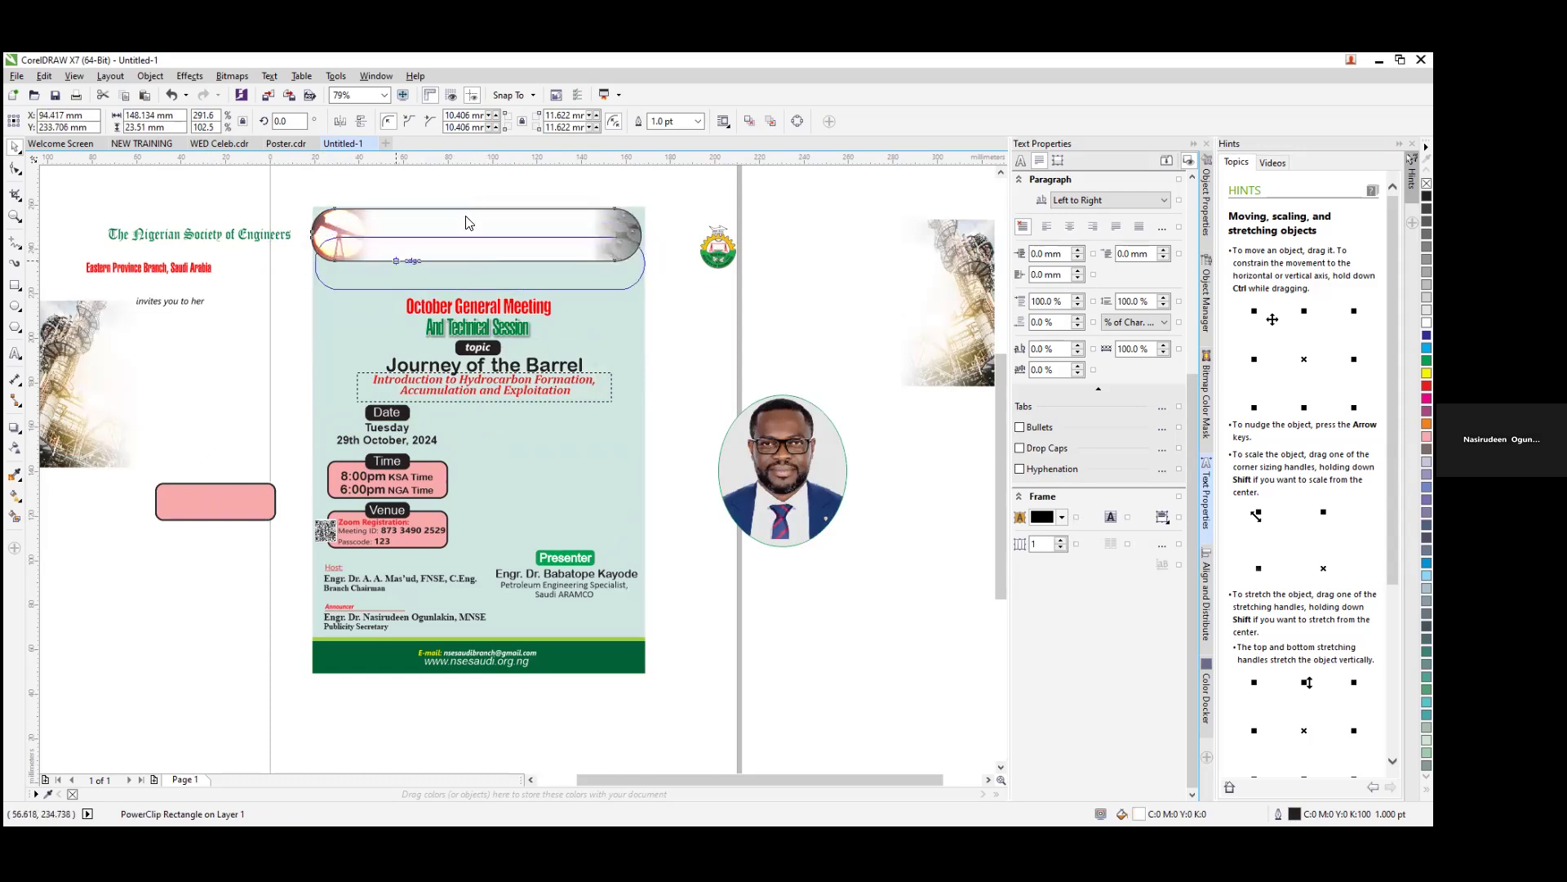
pyautogui.moveTo(396, 261); pyautogui.dragTo(396, 261)
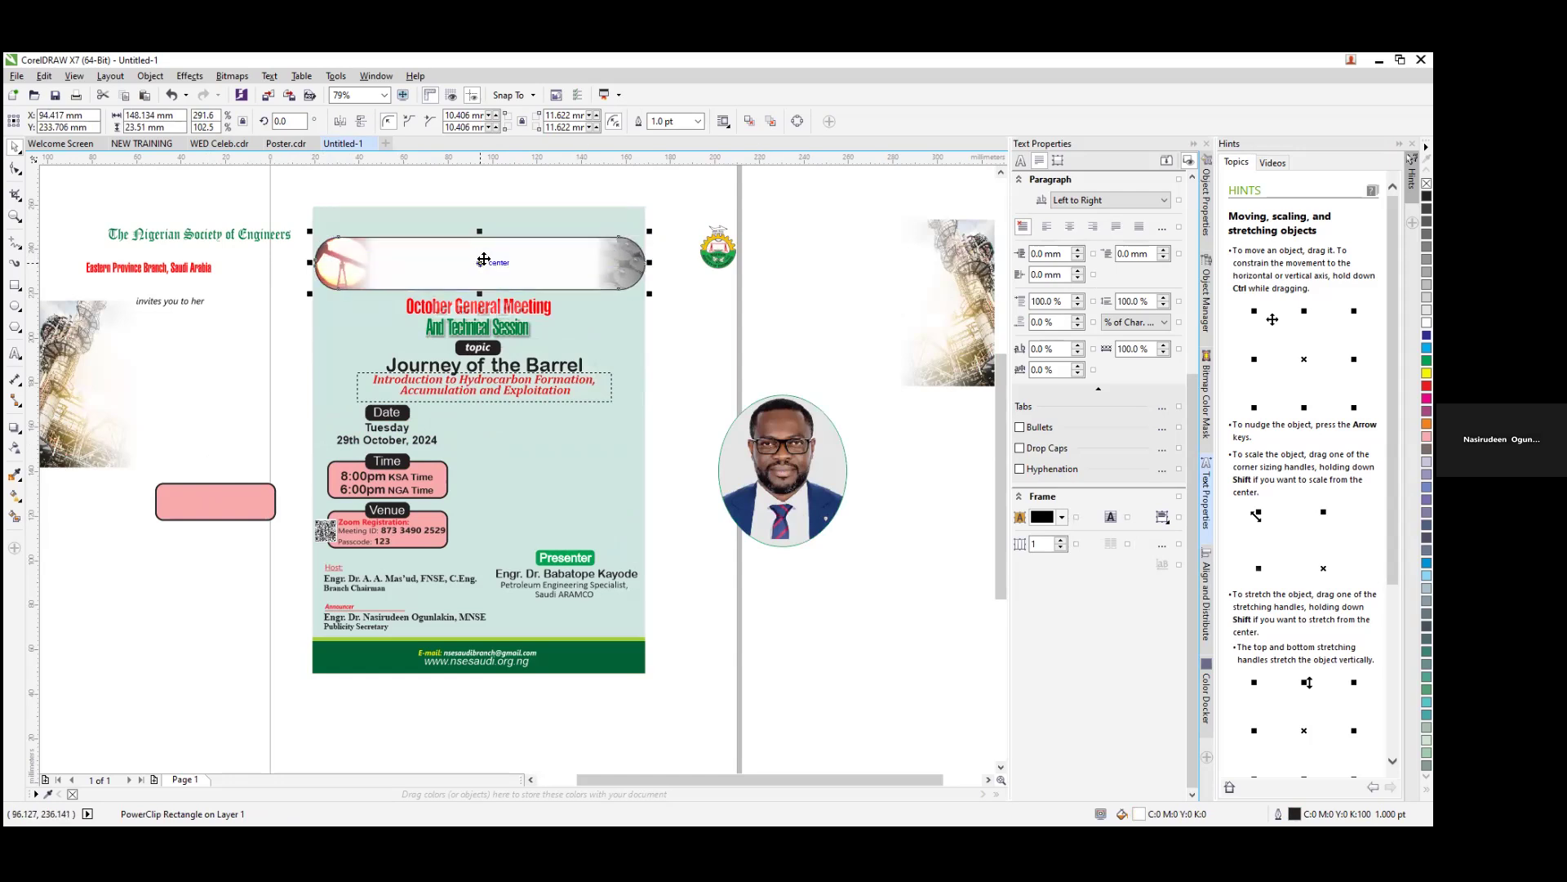
pyautogui.rightClick(496, 266)
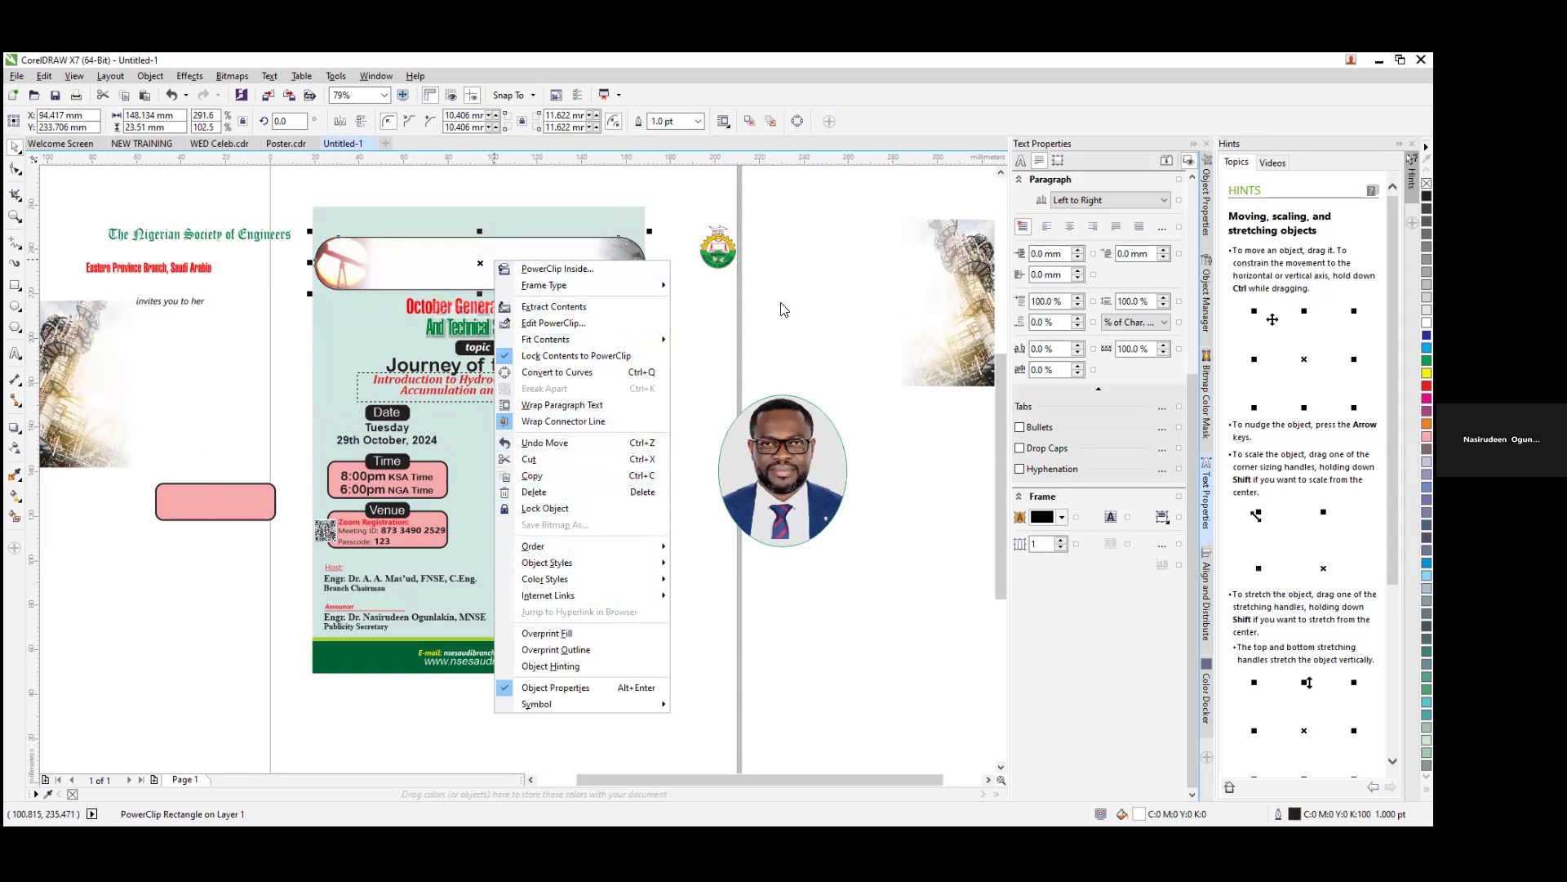
pyautogui.click(396, 250)
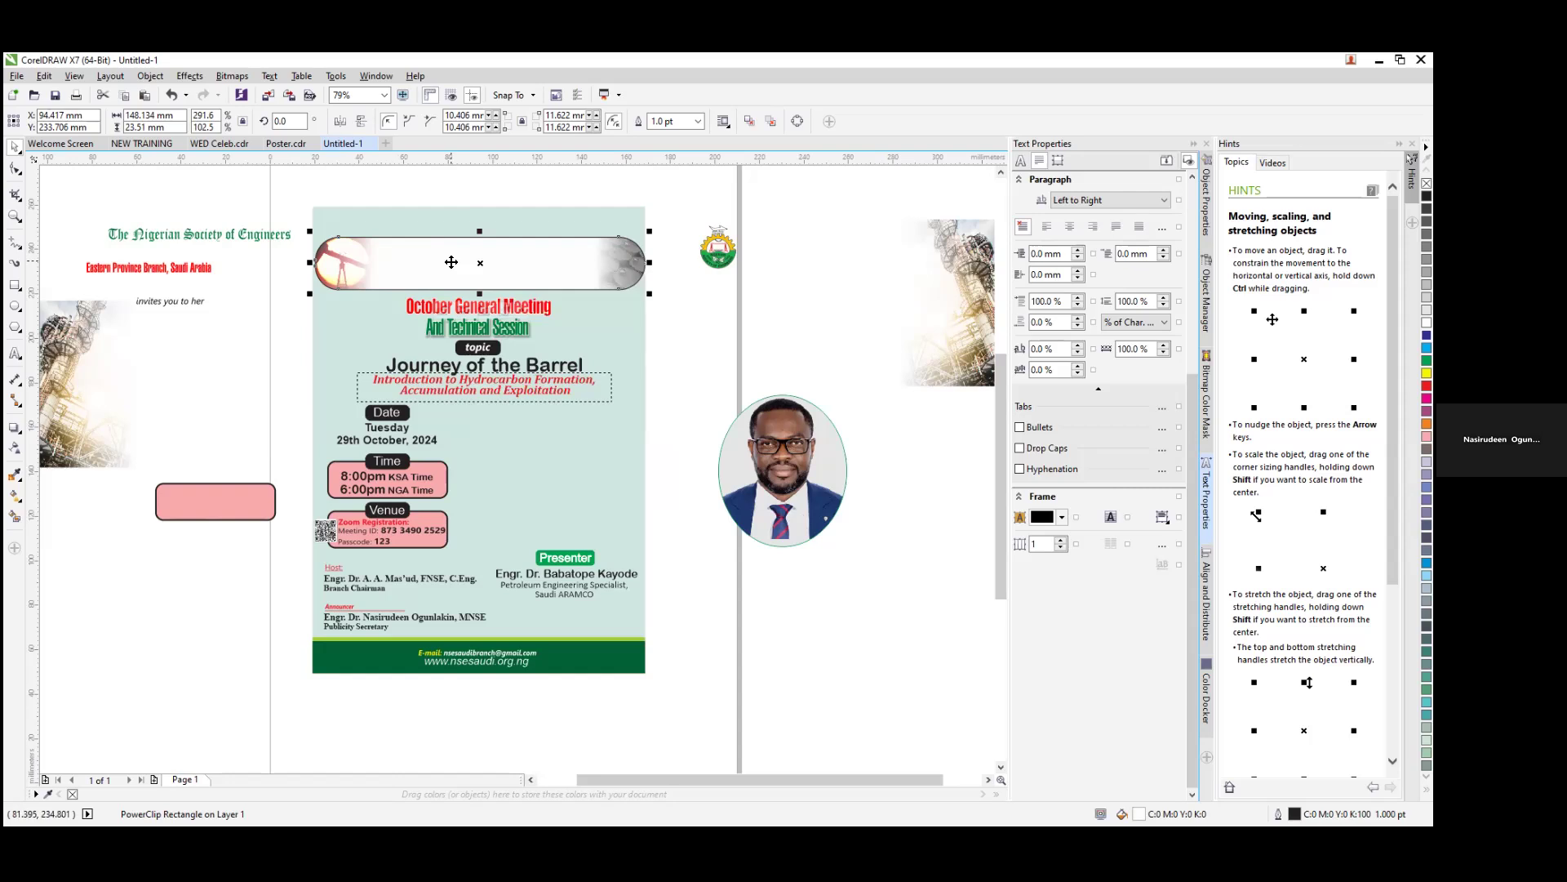
# Step: Try extracting the banner's PowerClip contents and moving the empty frame and both pictures apart
pyautogui.rightClick(450, 262)
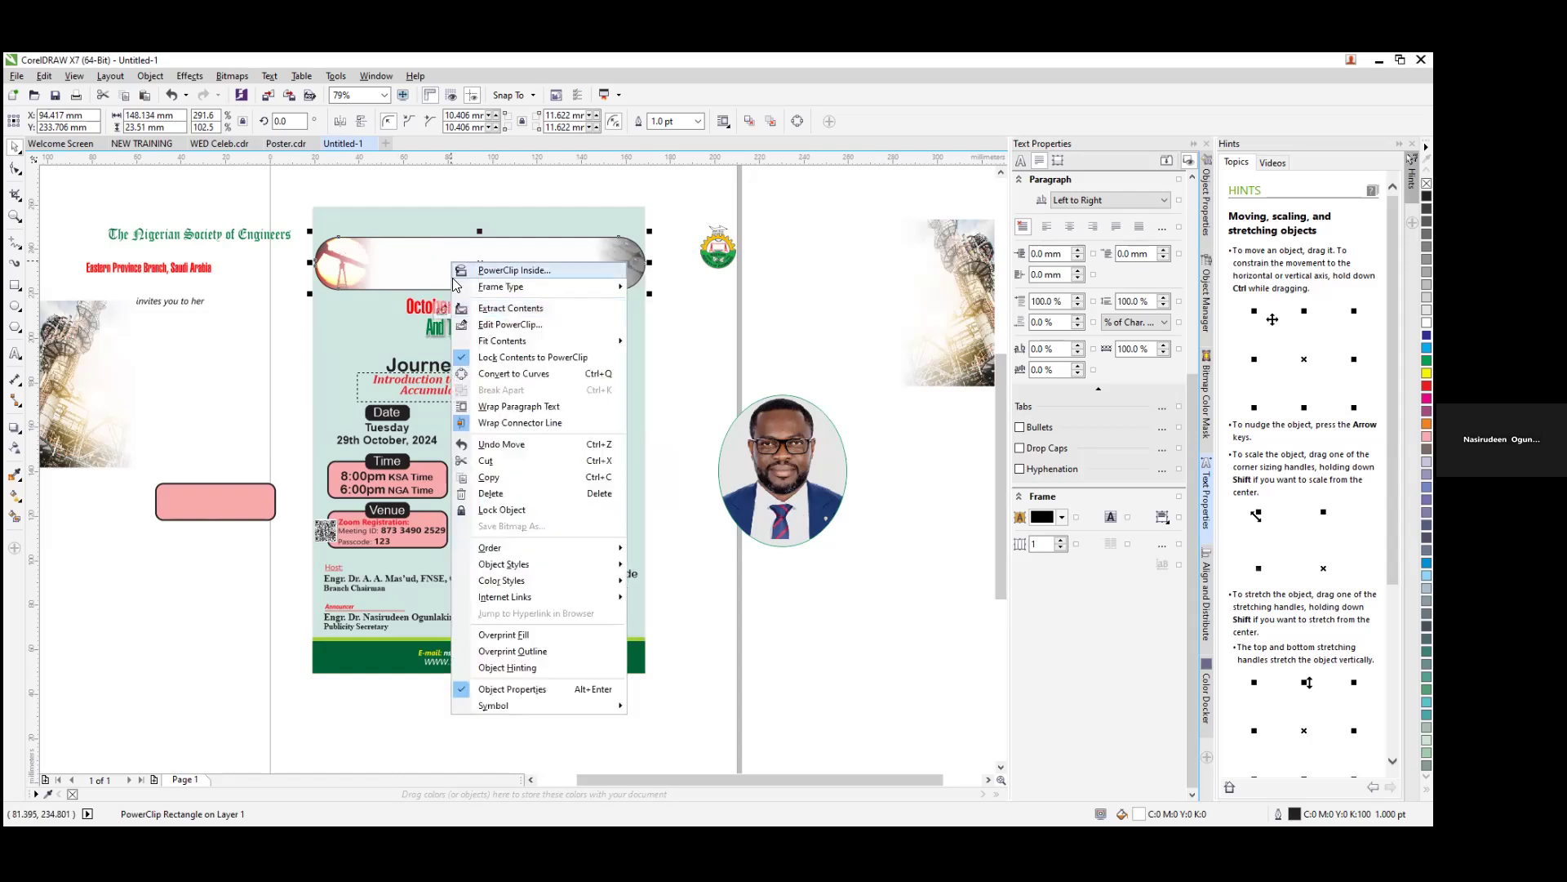
pyautogui.click(519, 314)
pyautogui.moveTo(431, 238); pyautogui.dragTo(720, 593)
pyautogui.click(341, 262)
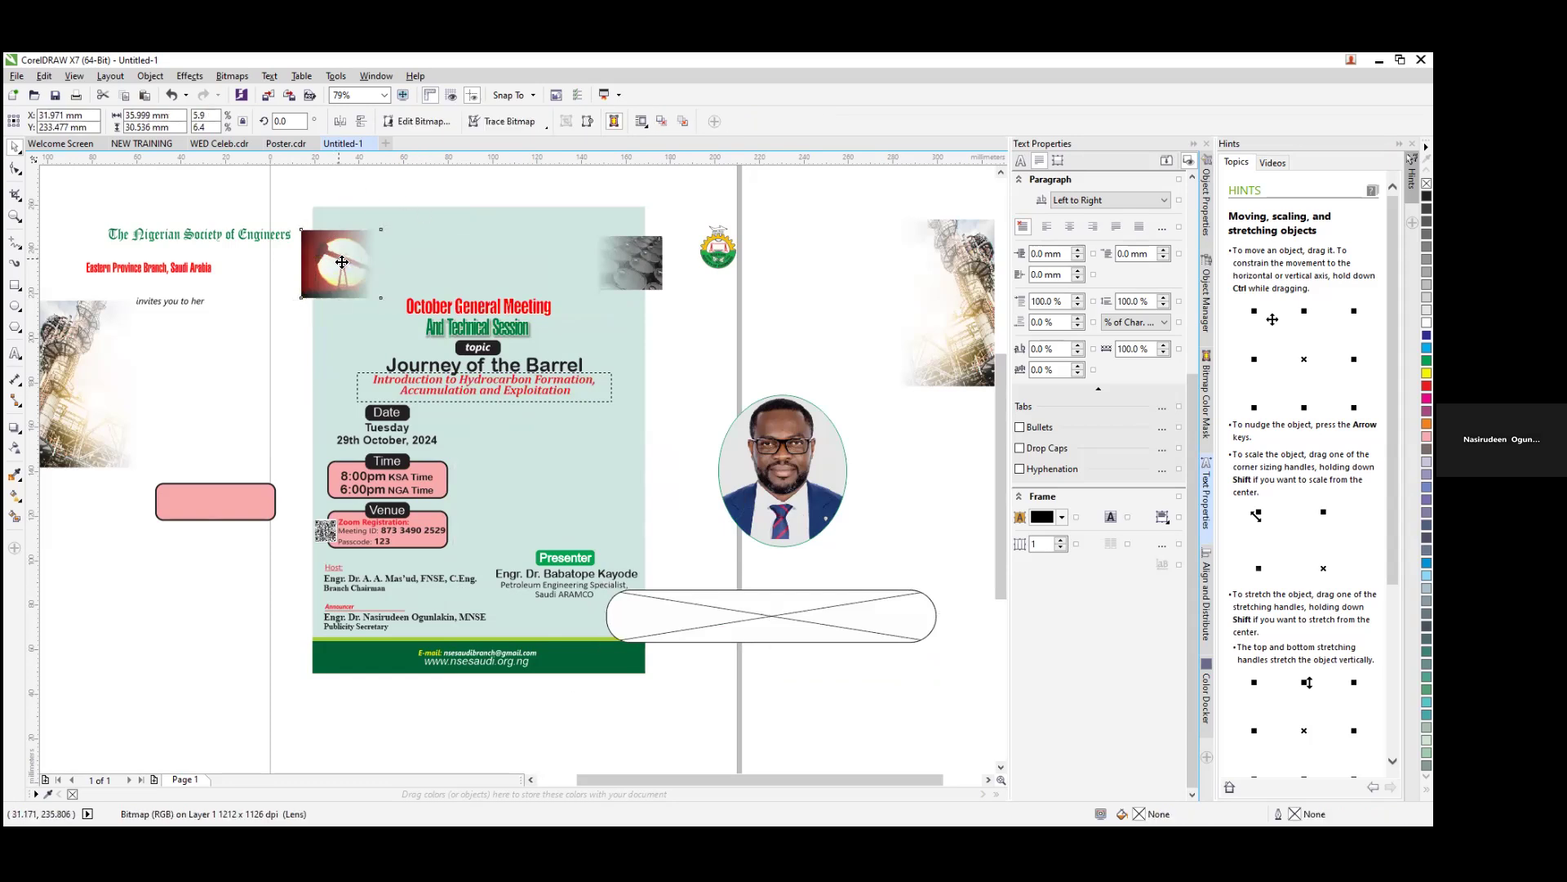
pyautogui.moveTo(341, 261); pyautogui.dragTo(218, 292)
pyautogui.moveTo(631, 262); pyautogui.dragTo(714, 315)
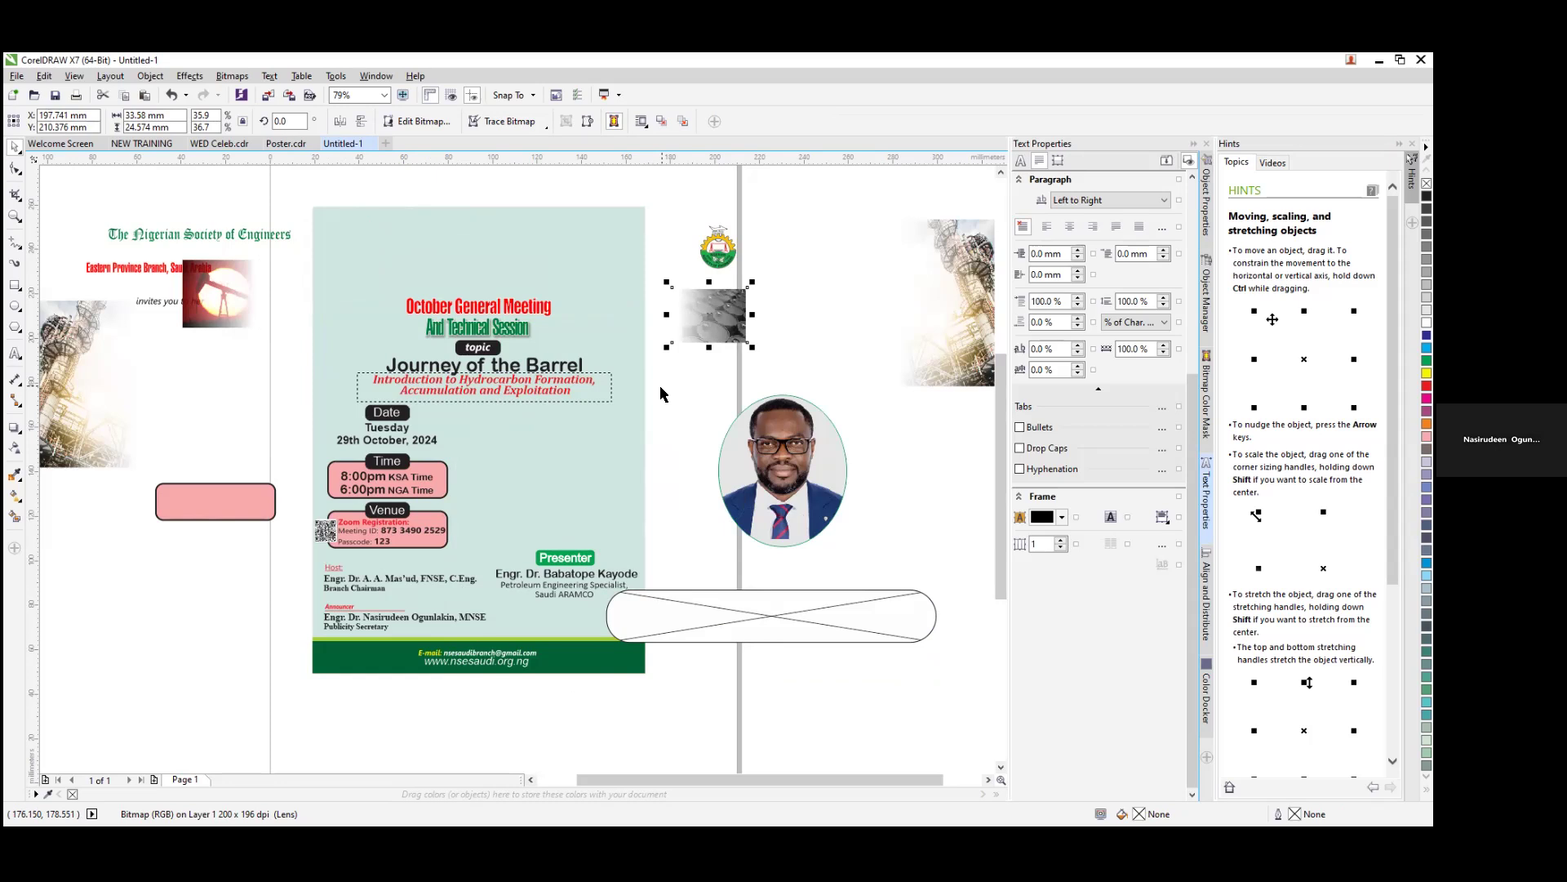
# Step: Undo the picture moves, the frame's deletion and move, and the extraction of the banner's PowerClip contents
pyautogui.hotkey('ctrl', 'z')
pyautogui.hotkey('ctrl', 'z')
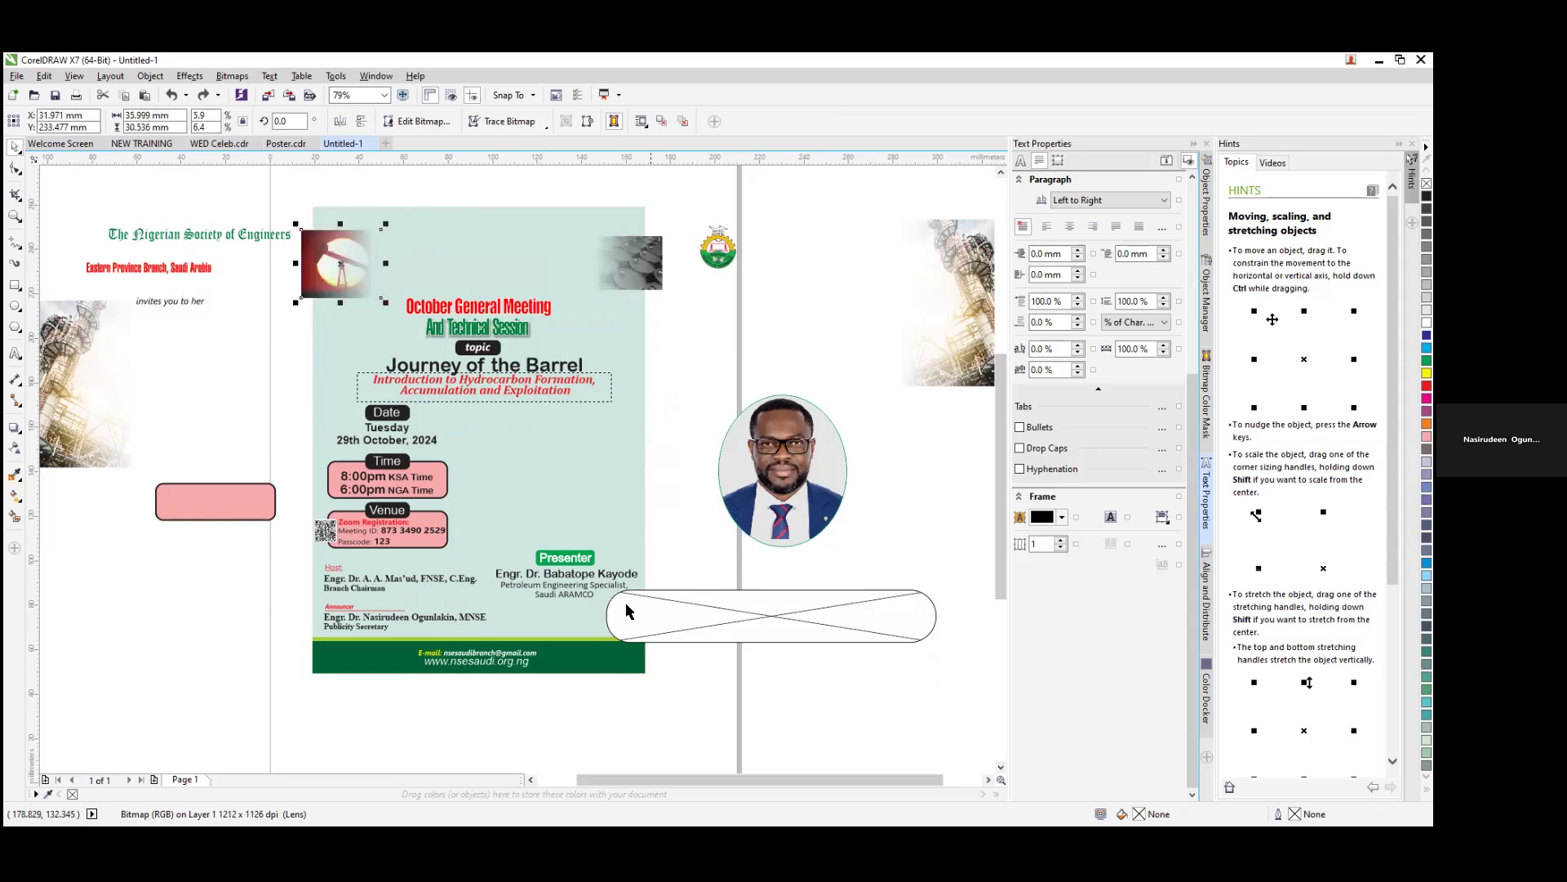
pyautogui.click(770, 612)
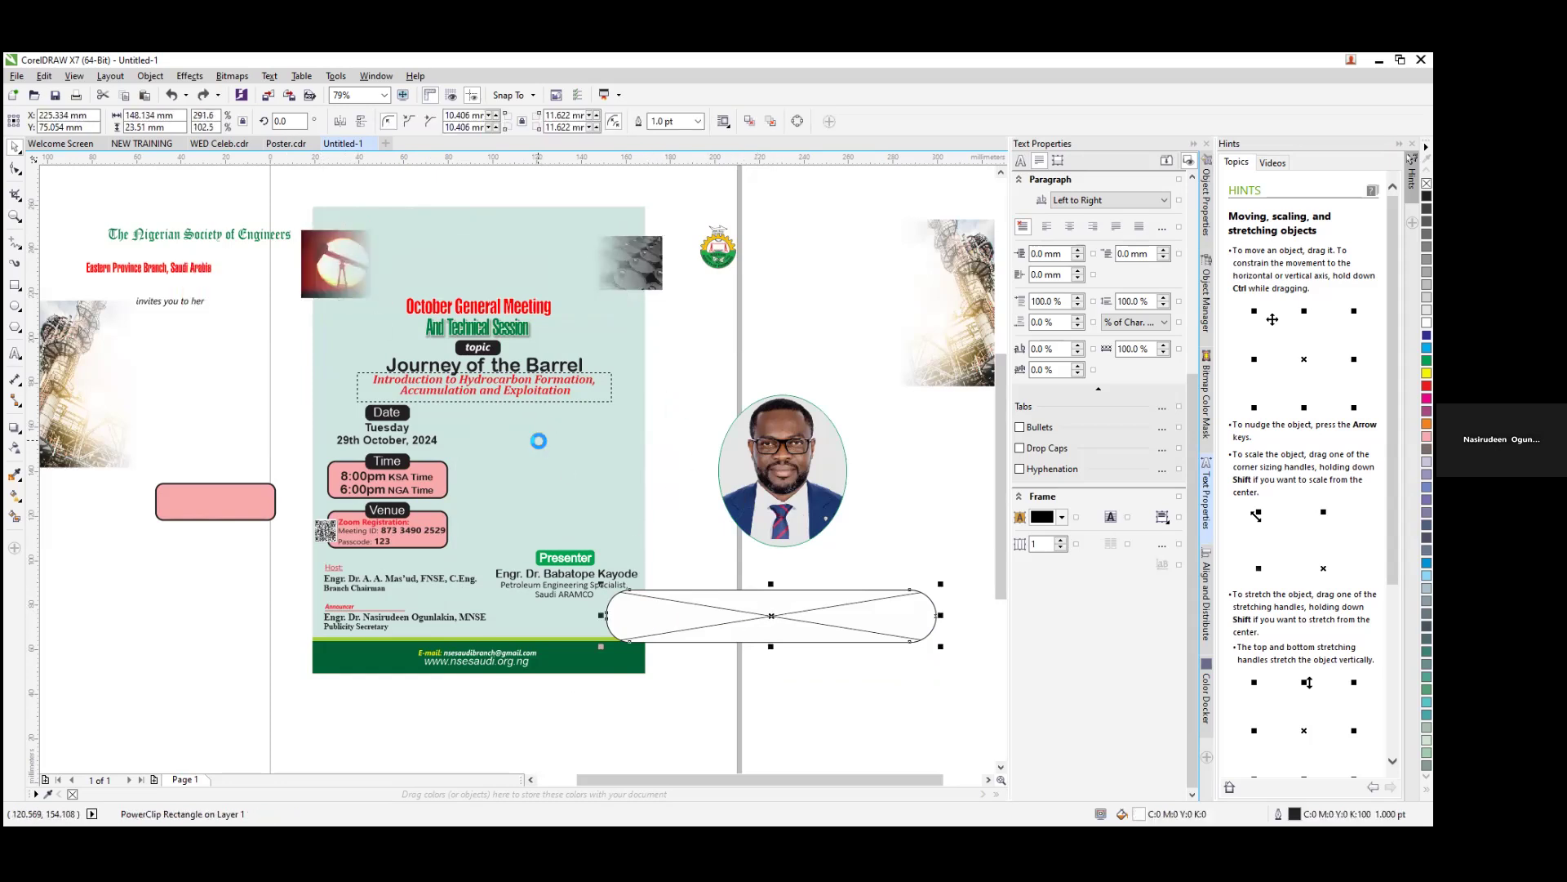
pyautogui.press('Delete')
pyautogui.hotkey('ctrl', 'z')
pyautogui.hotkey('ctrl', 'z')
pyautogui.hotkey('ctrl', 'z')
pyautogui.hotkey('ctrl', 'z')
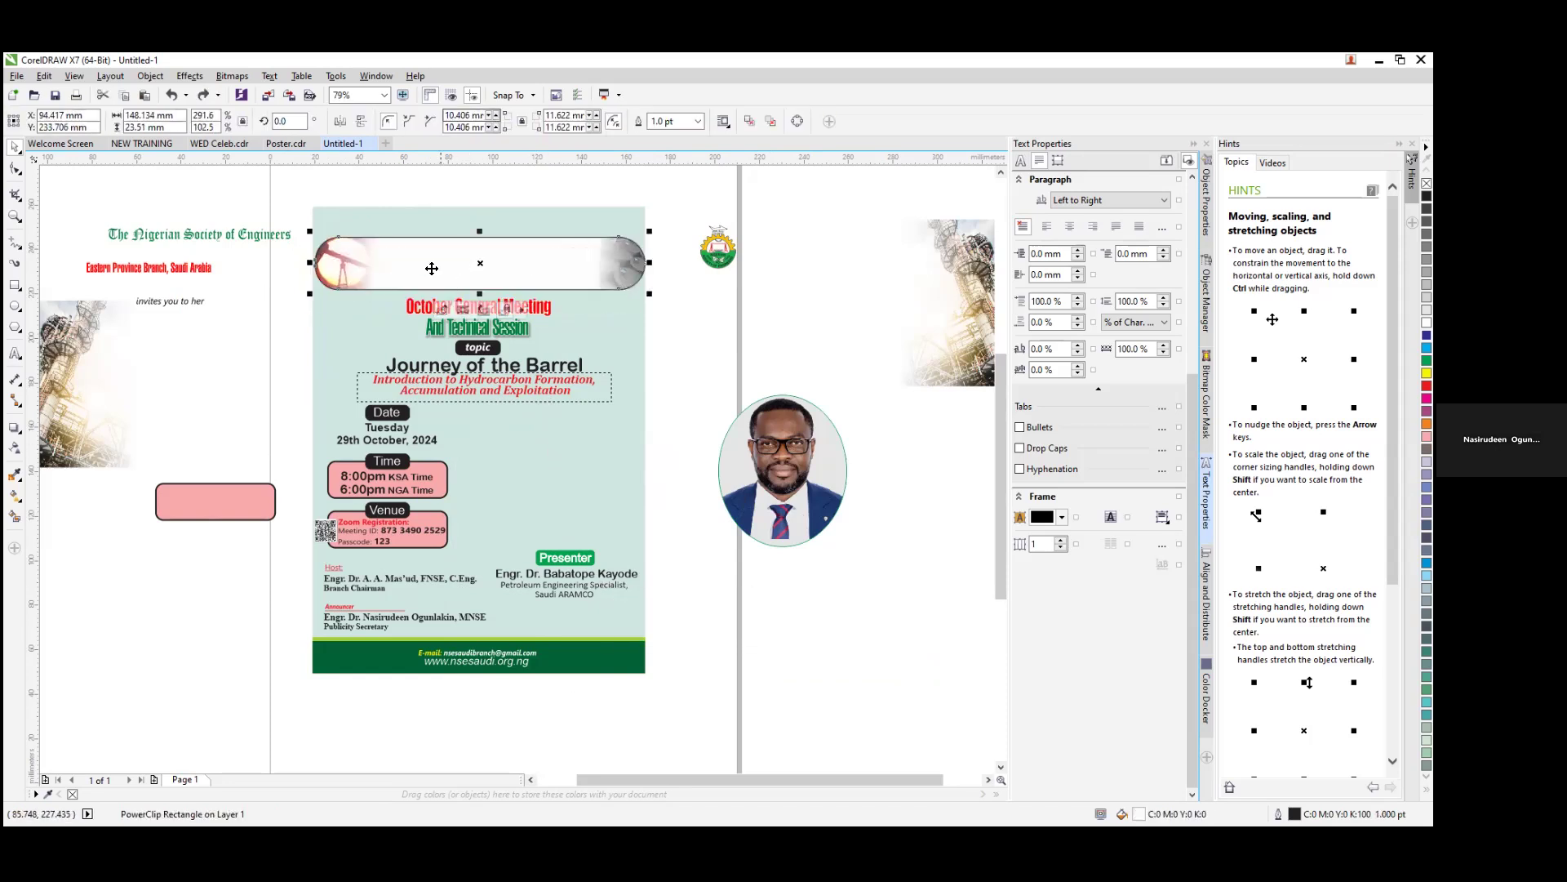
# Step: Duplicate the topic banner and place both banners one above the other in the empty area above the page
pyautogui.moveTo(480, 272)
pyautogui.mouseDown()
pyautogui.moveTo(489, 231)
pyautogui.moveTo(480, 242)
pyautogui.mouseUp()
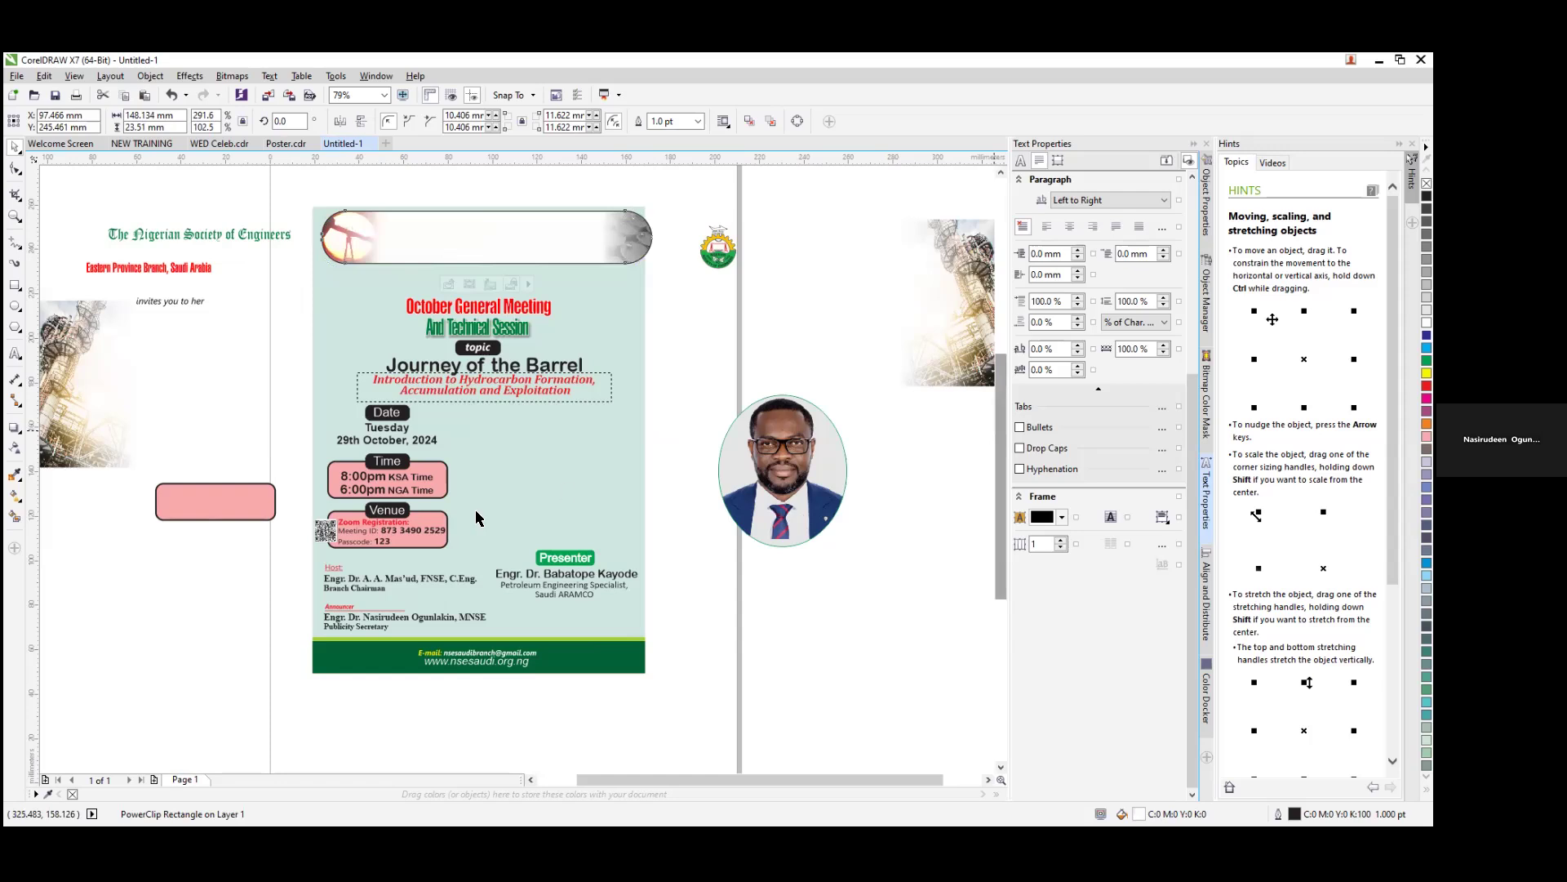
pyautogui.moveTo(470, 257)
pyautogui.mouseDown()
pyautogui.moveTo(492, 216)
pyautogui.moveTo(483, 229)
pyautogui.mouseUp()
pyautogui.moveTo(455, 500); pyautogui.dragTo(466, 308)
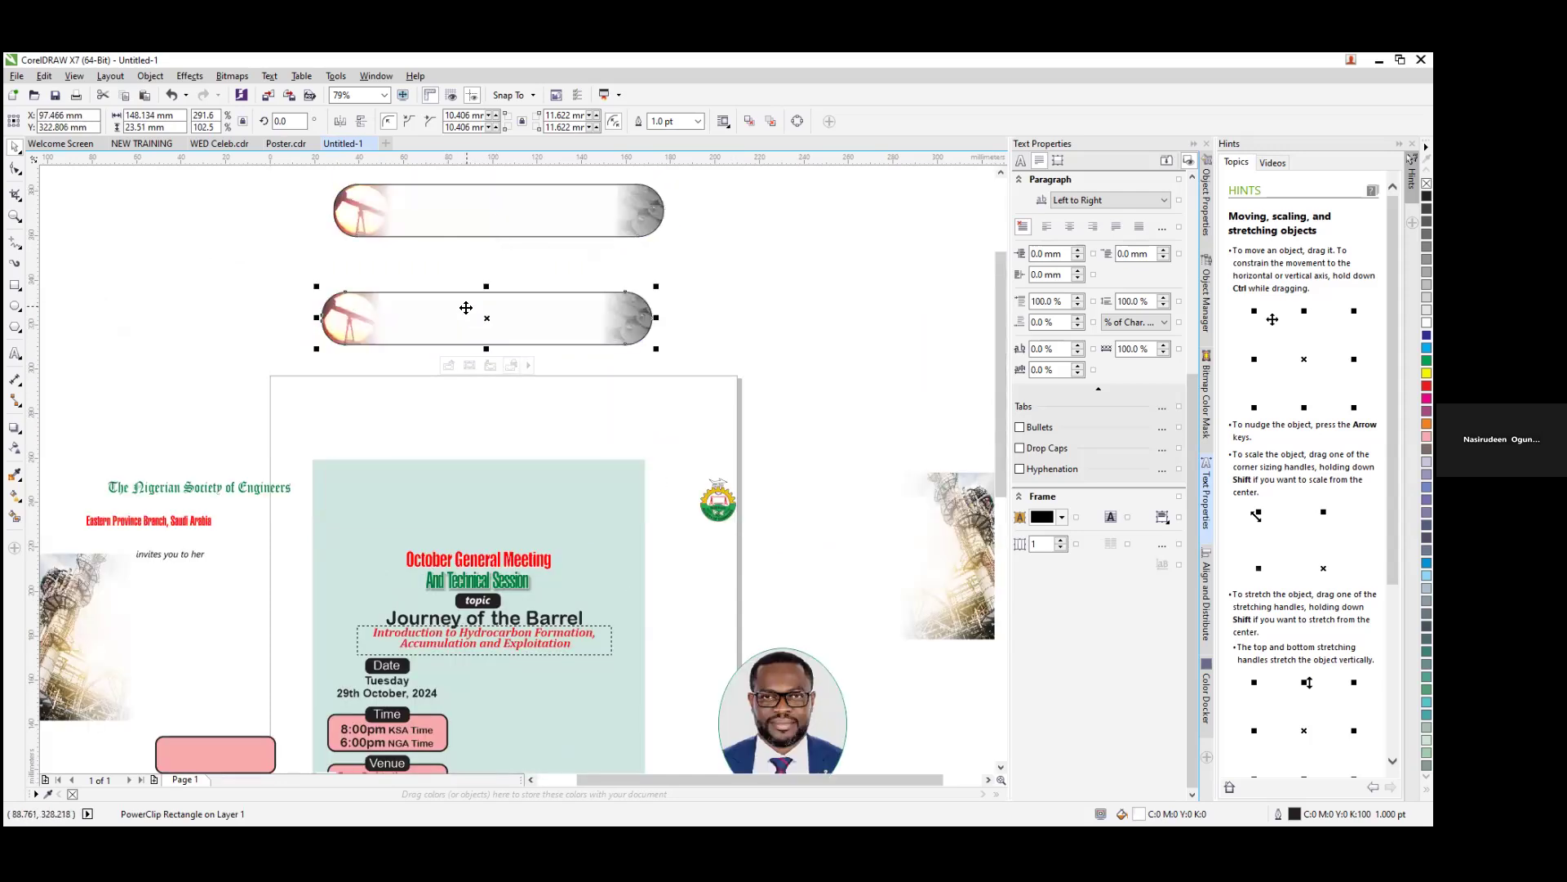
# Step: Extract the lower banner's PowerClip contents and move the oil pump and barrels pictures to either side of the frame
pyautogui.rightClick(467, 312)
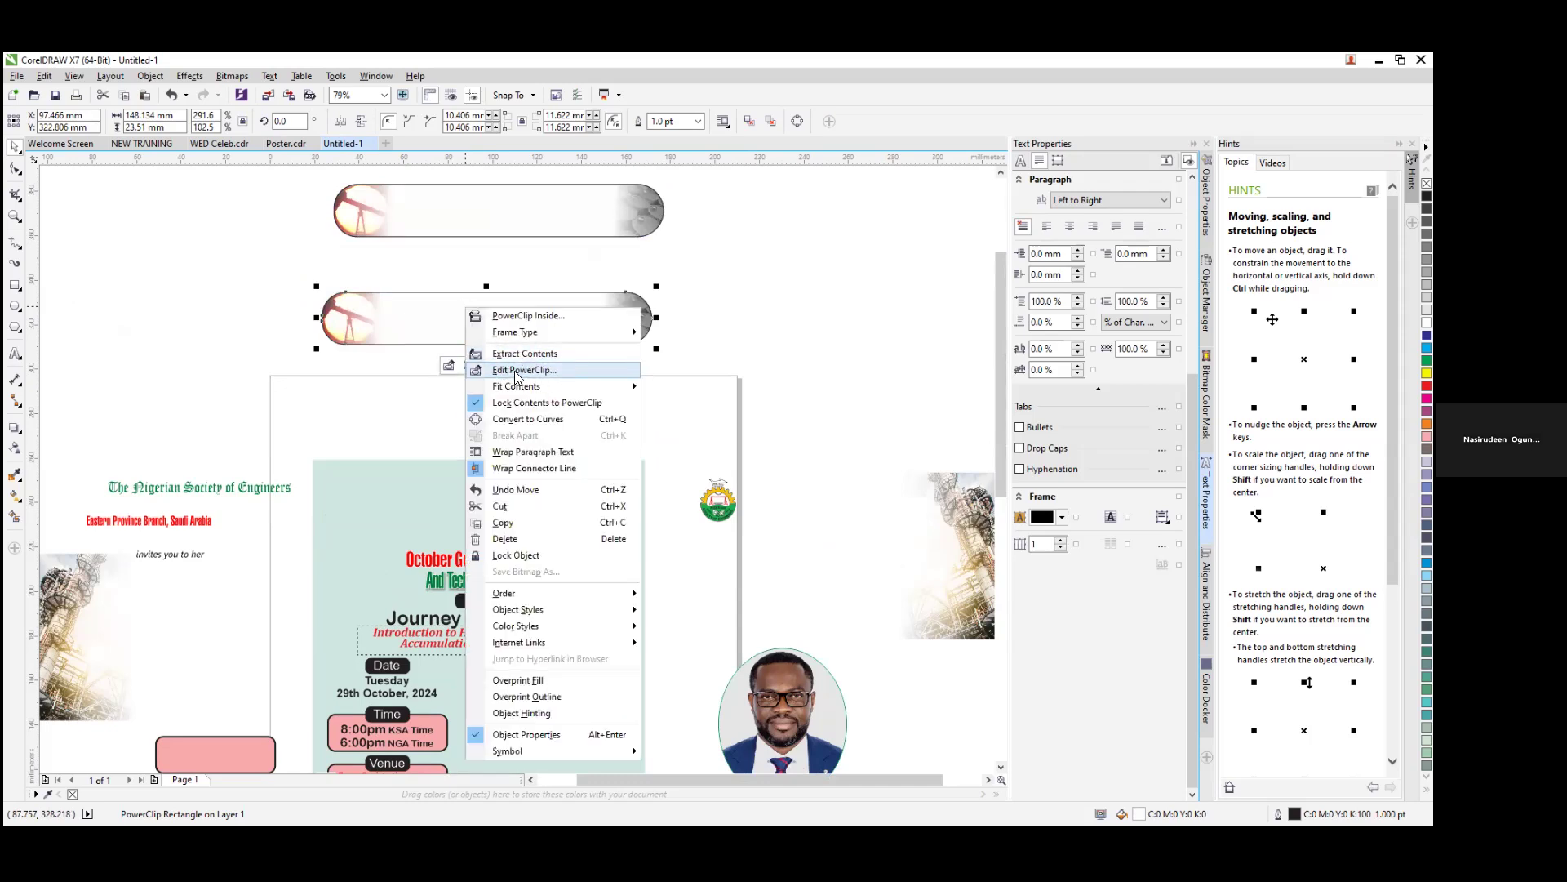
pyautogui.click(544, 360)
pyautogui.moveTo(379, 353); pyautogui.dragTo(226, 311)
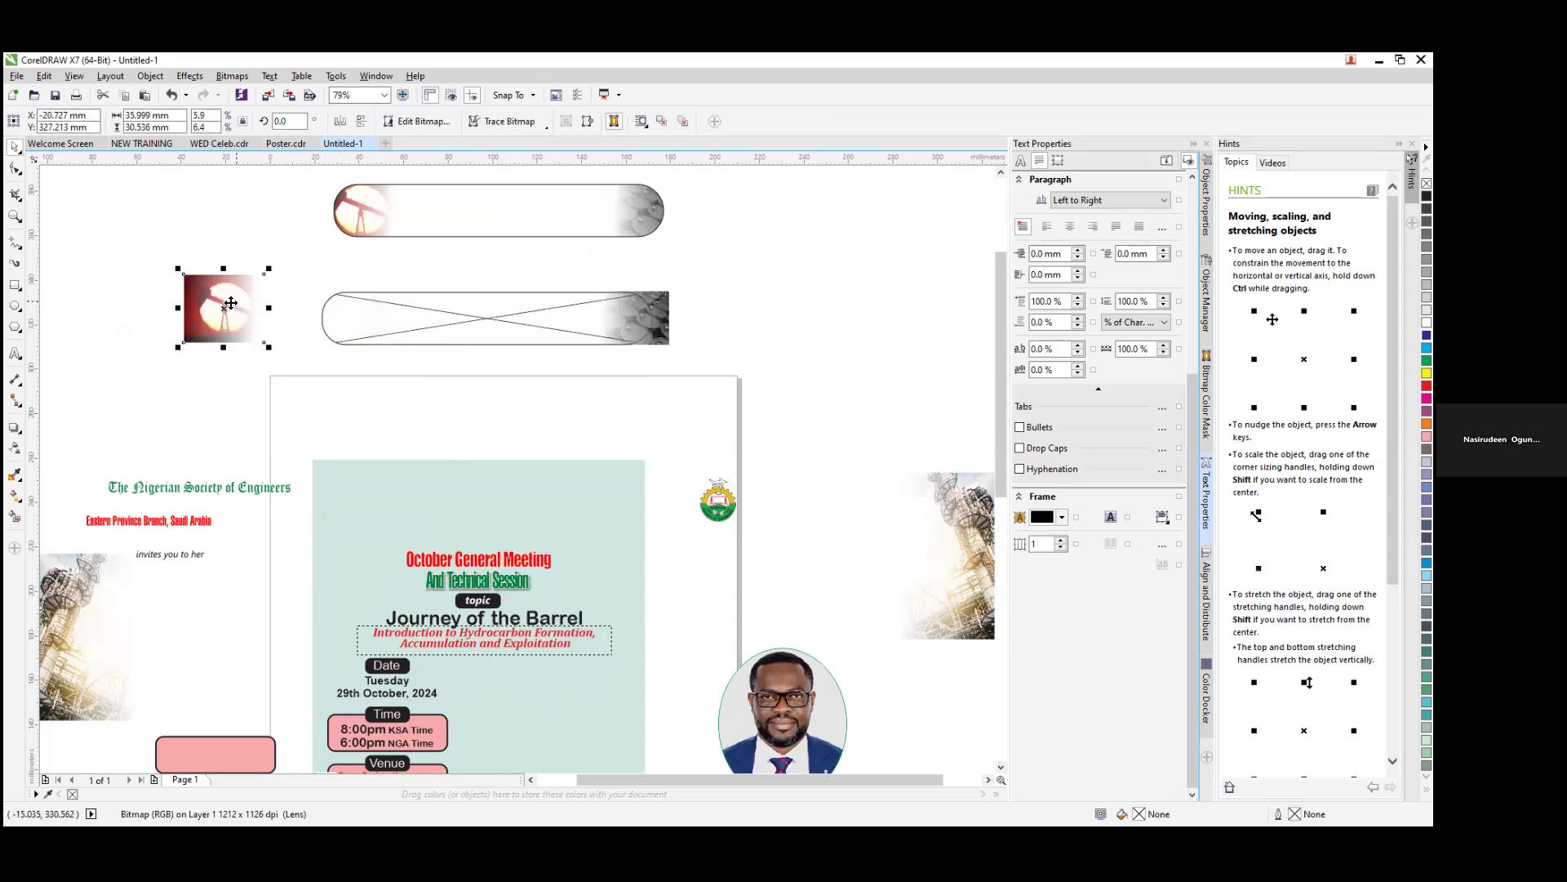
pyautogui.moveTo(637, 327); pyautogui.dragTo(729, 327)
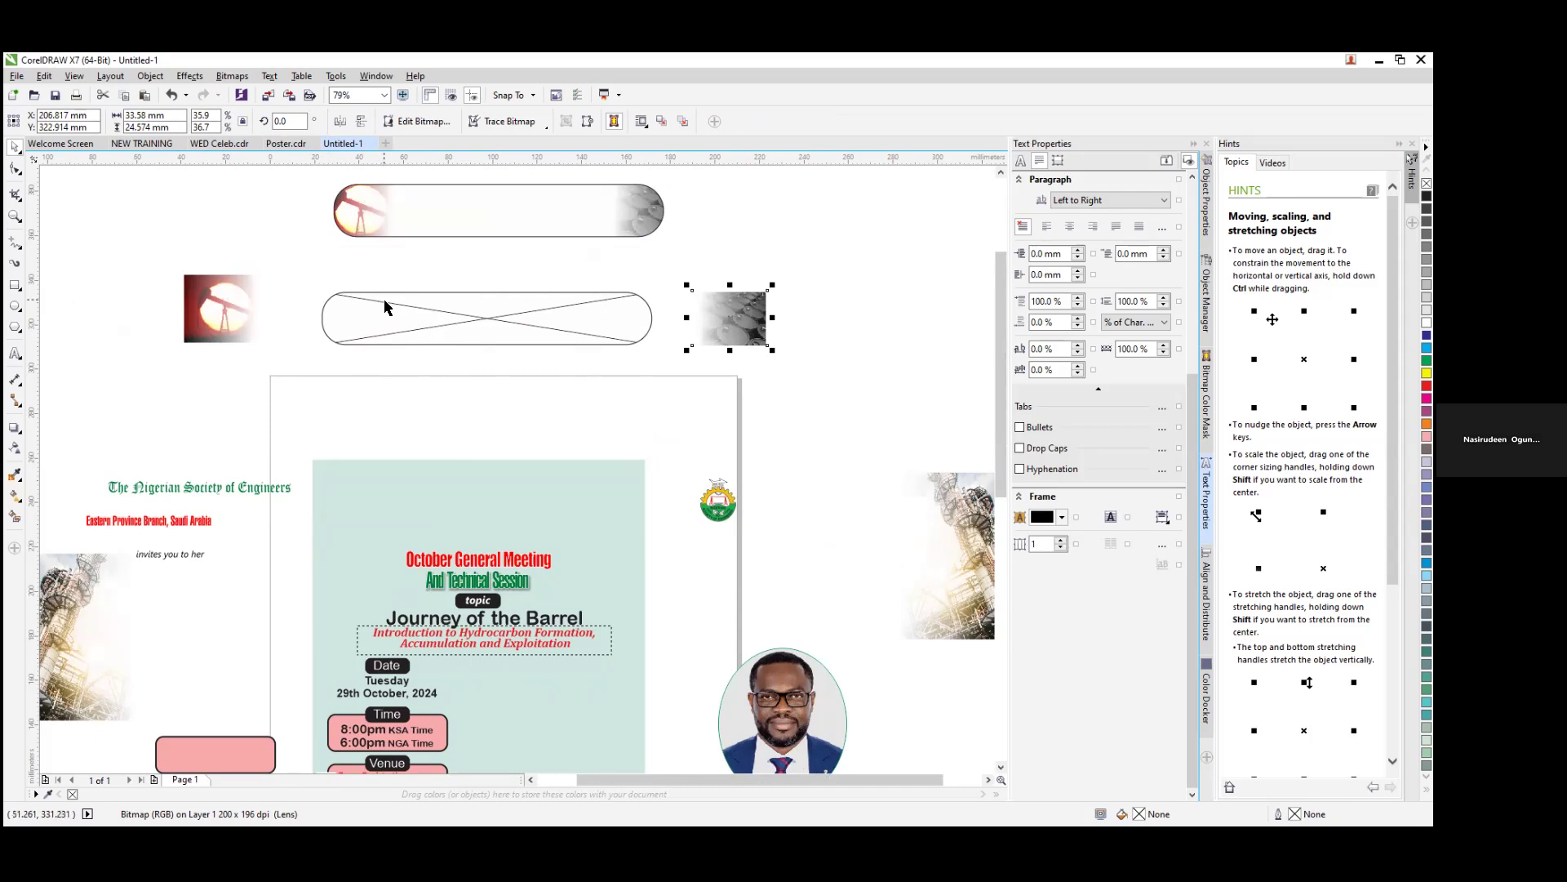
# Step: Remove the transparency from the oil pump picture beside the empty banner frame
pyautogui.click(219, 318)
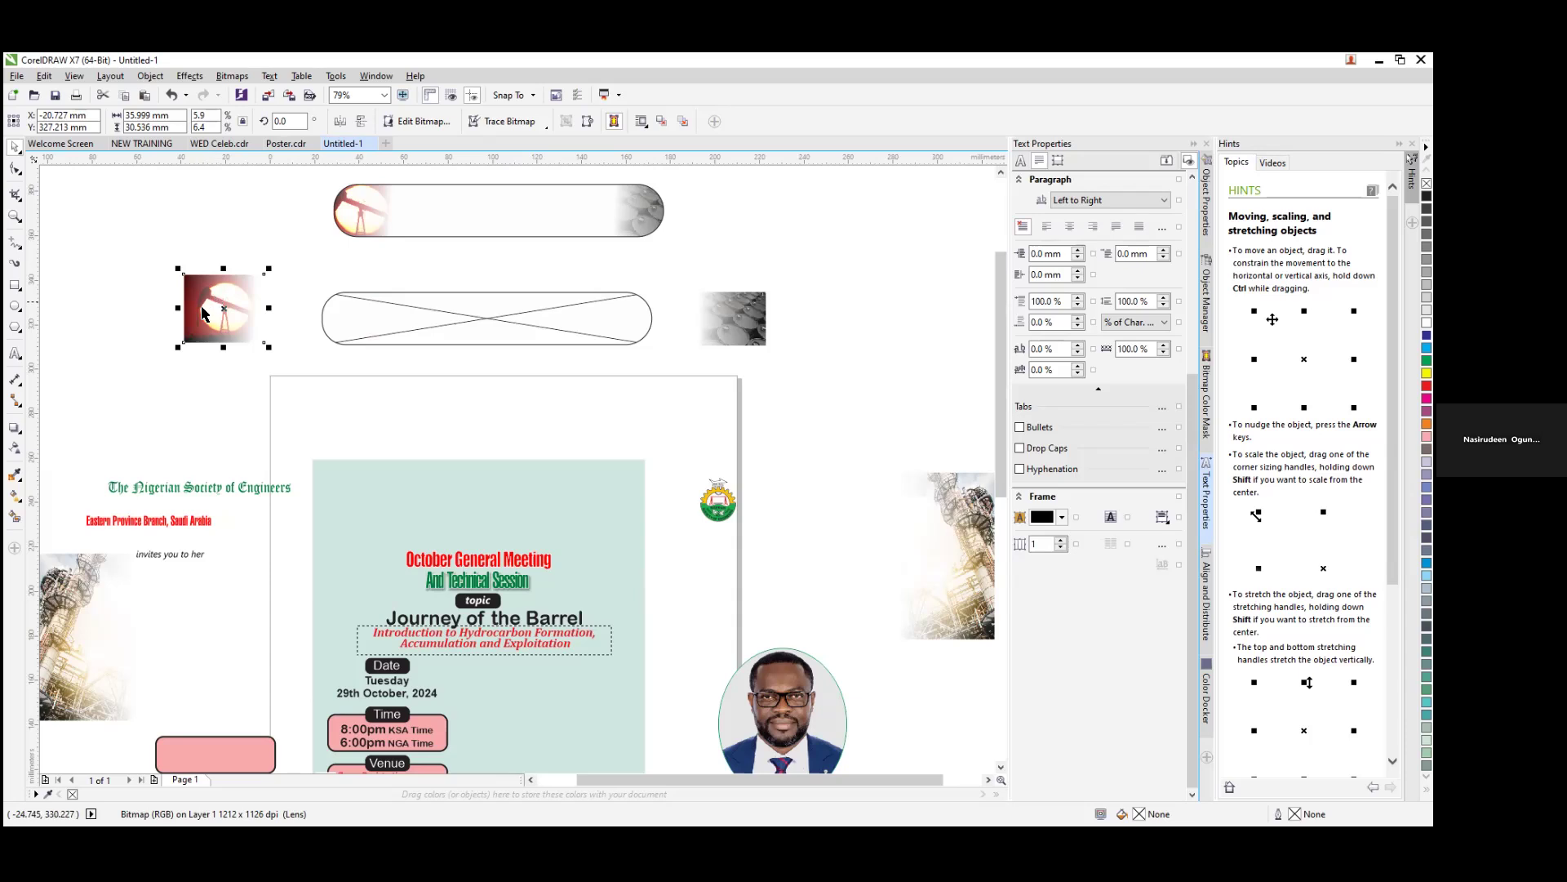
pyautogui.click(15, 449)
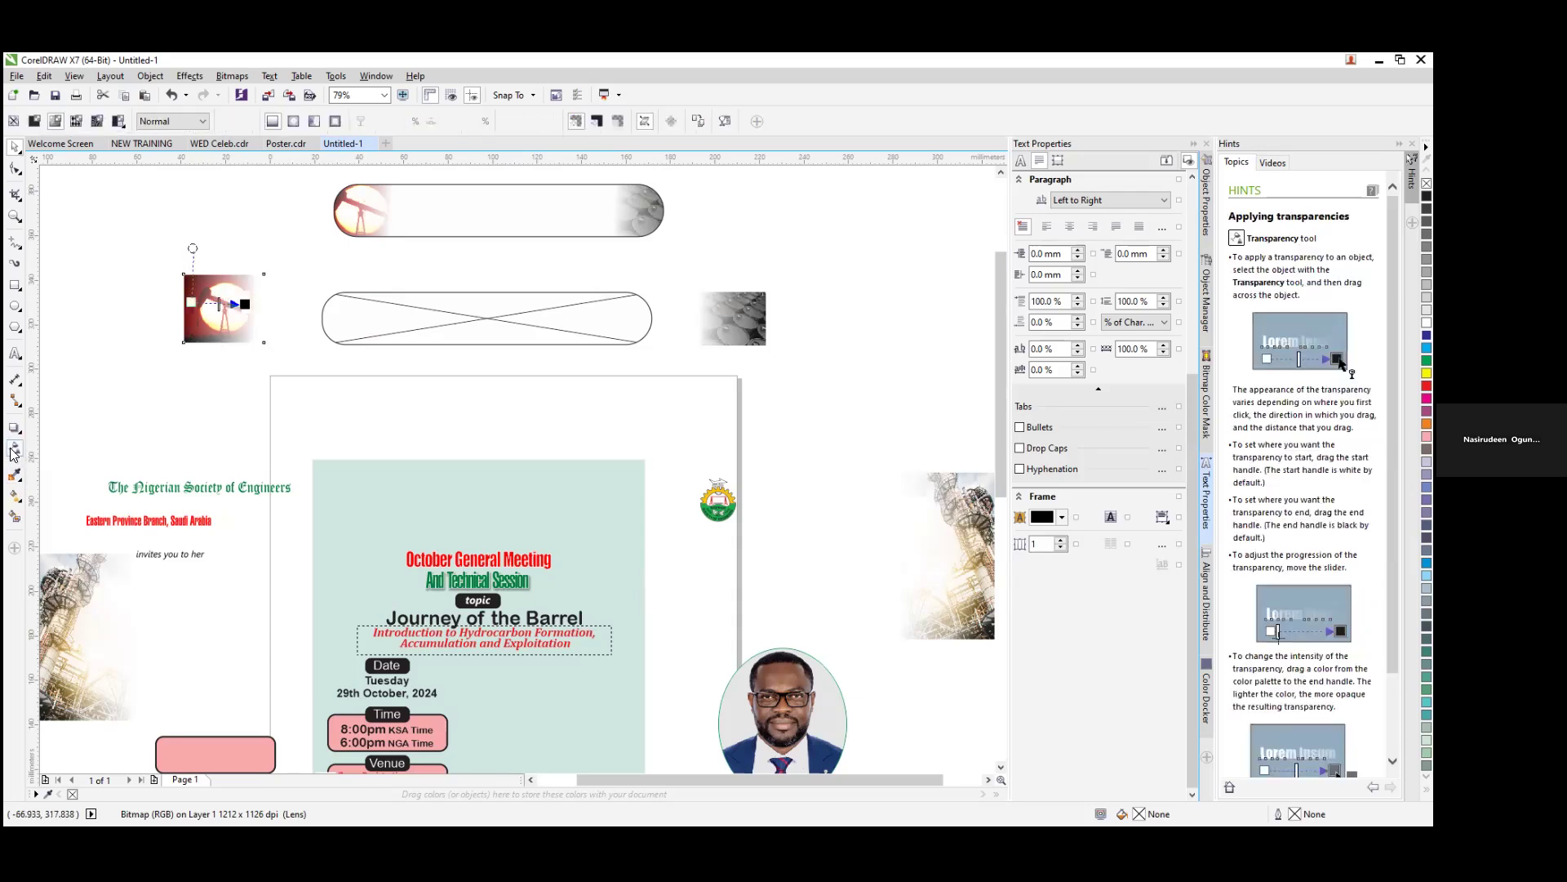
pyautogui.click(14, 122)
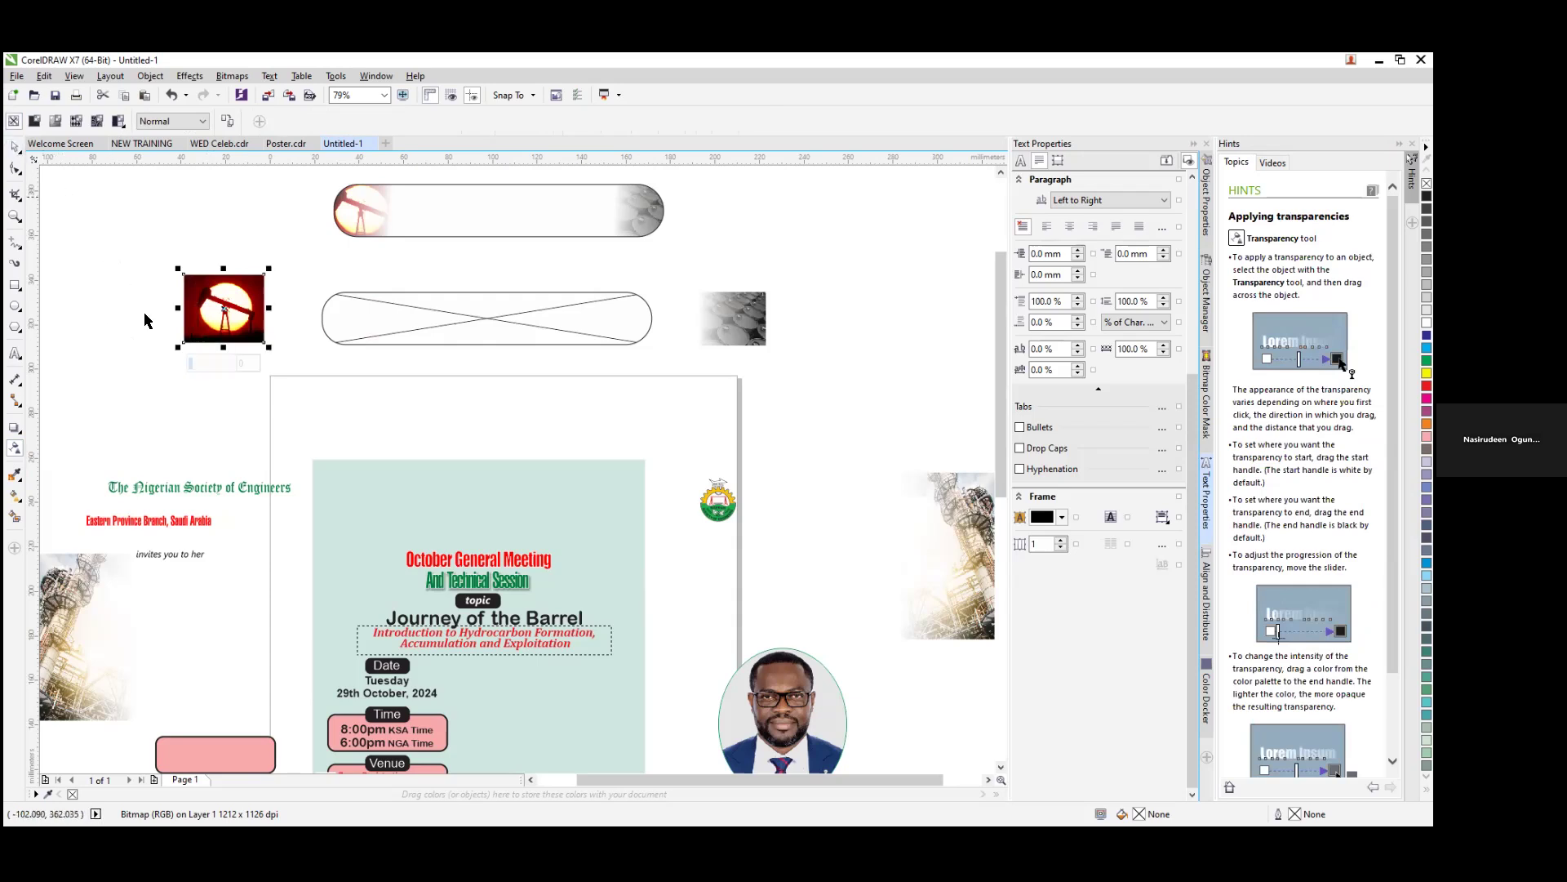
pyautogui.press('space')
pyautogui.click(93, 287)
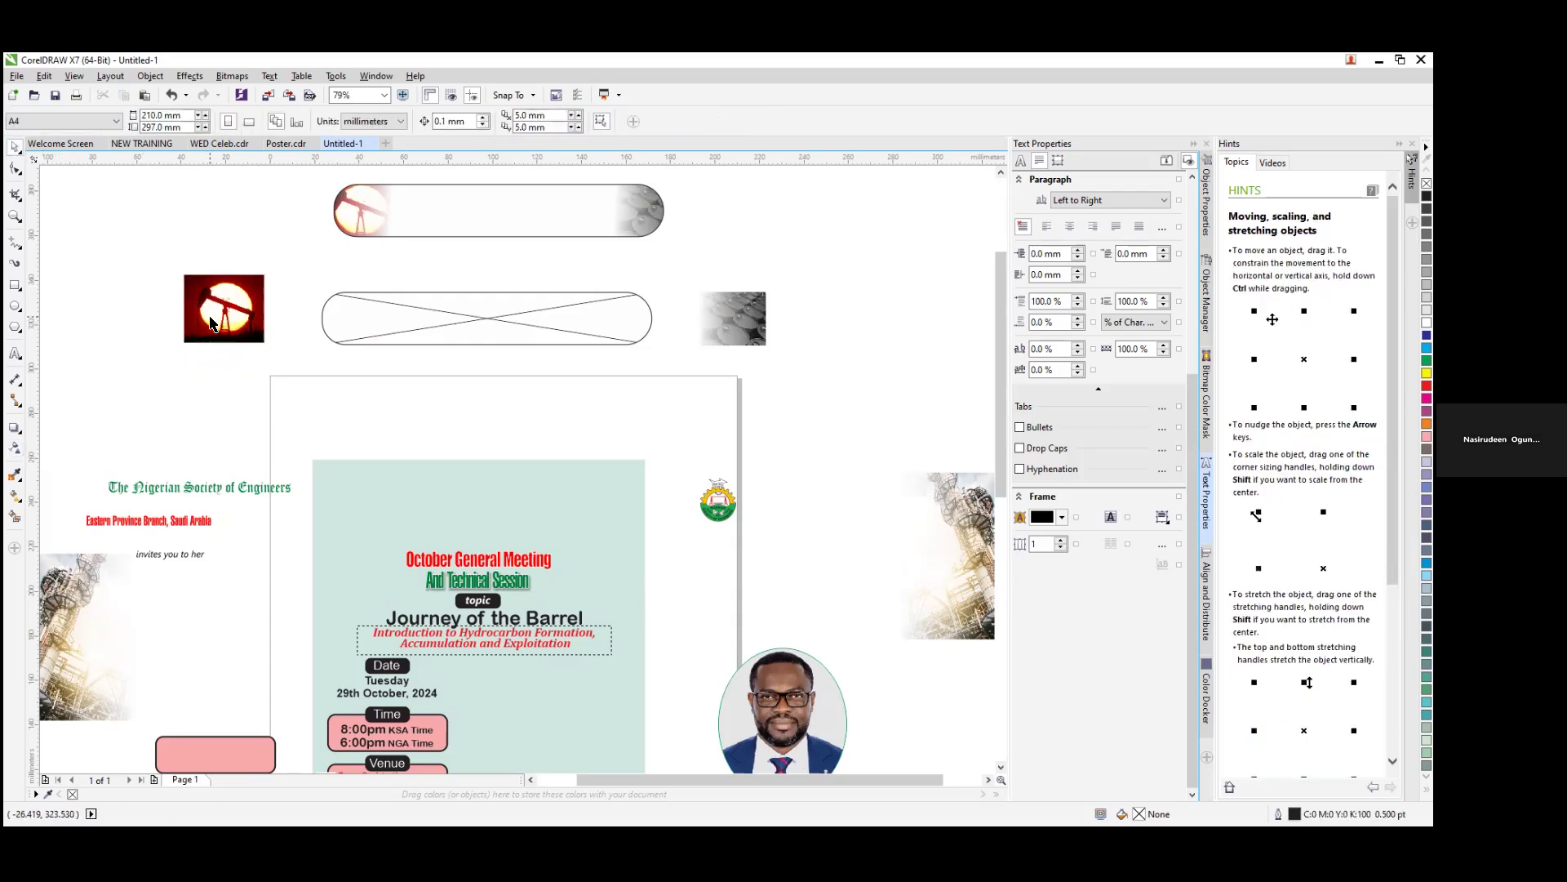
# Step: Remove the transparency from the grey barrels picture beside the empty banner frame
pyautogui.click(728, 344)
pyautogui.click(17, 447)
pyautogui.click(14, 121)
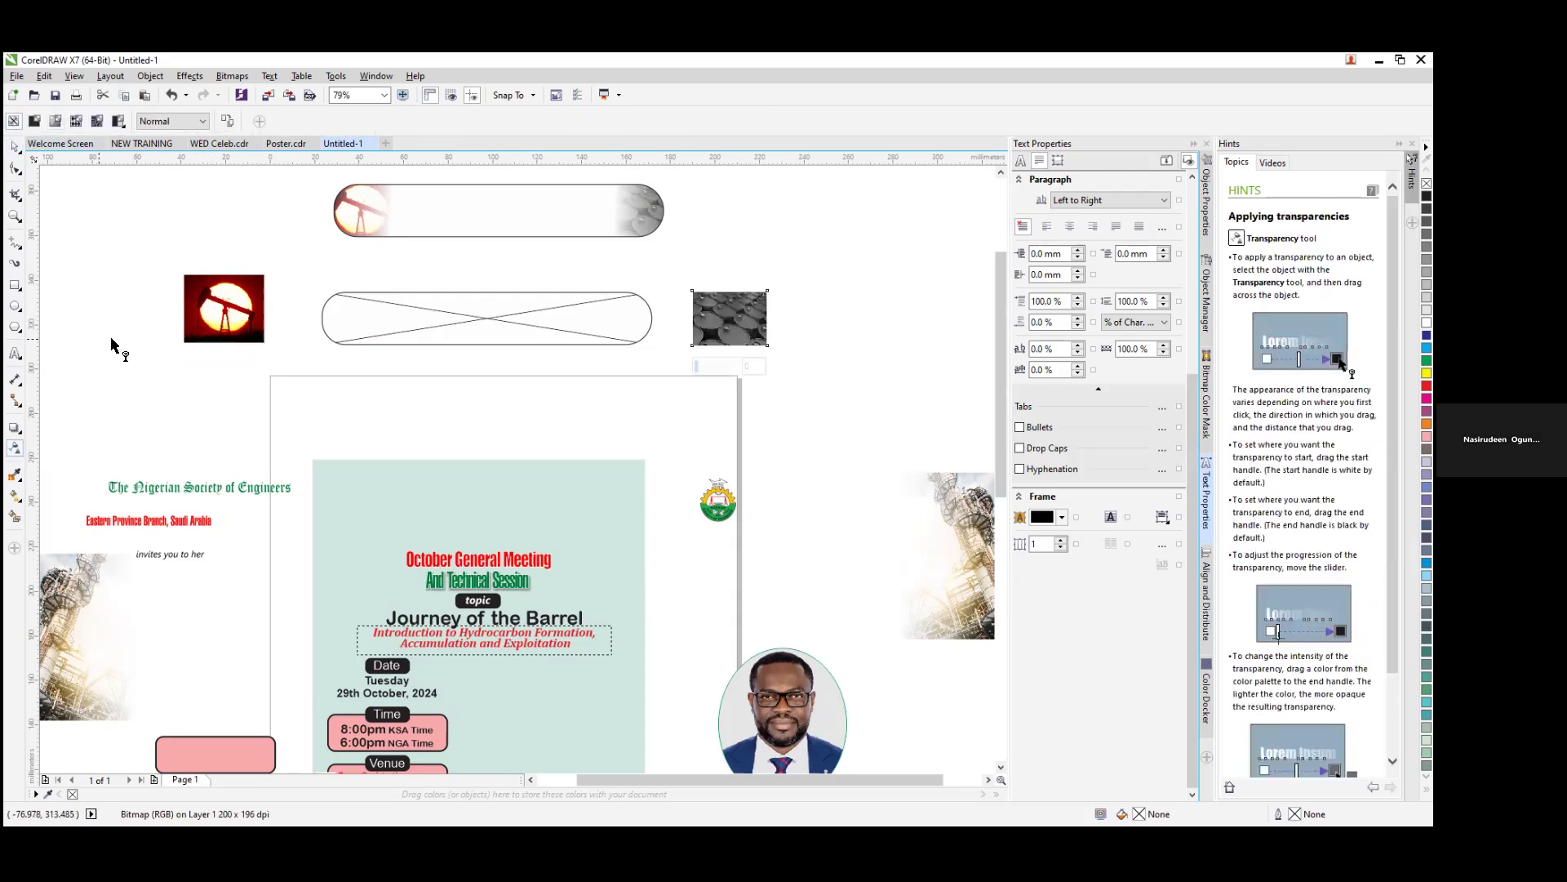
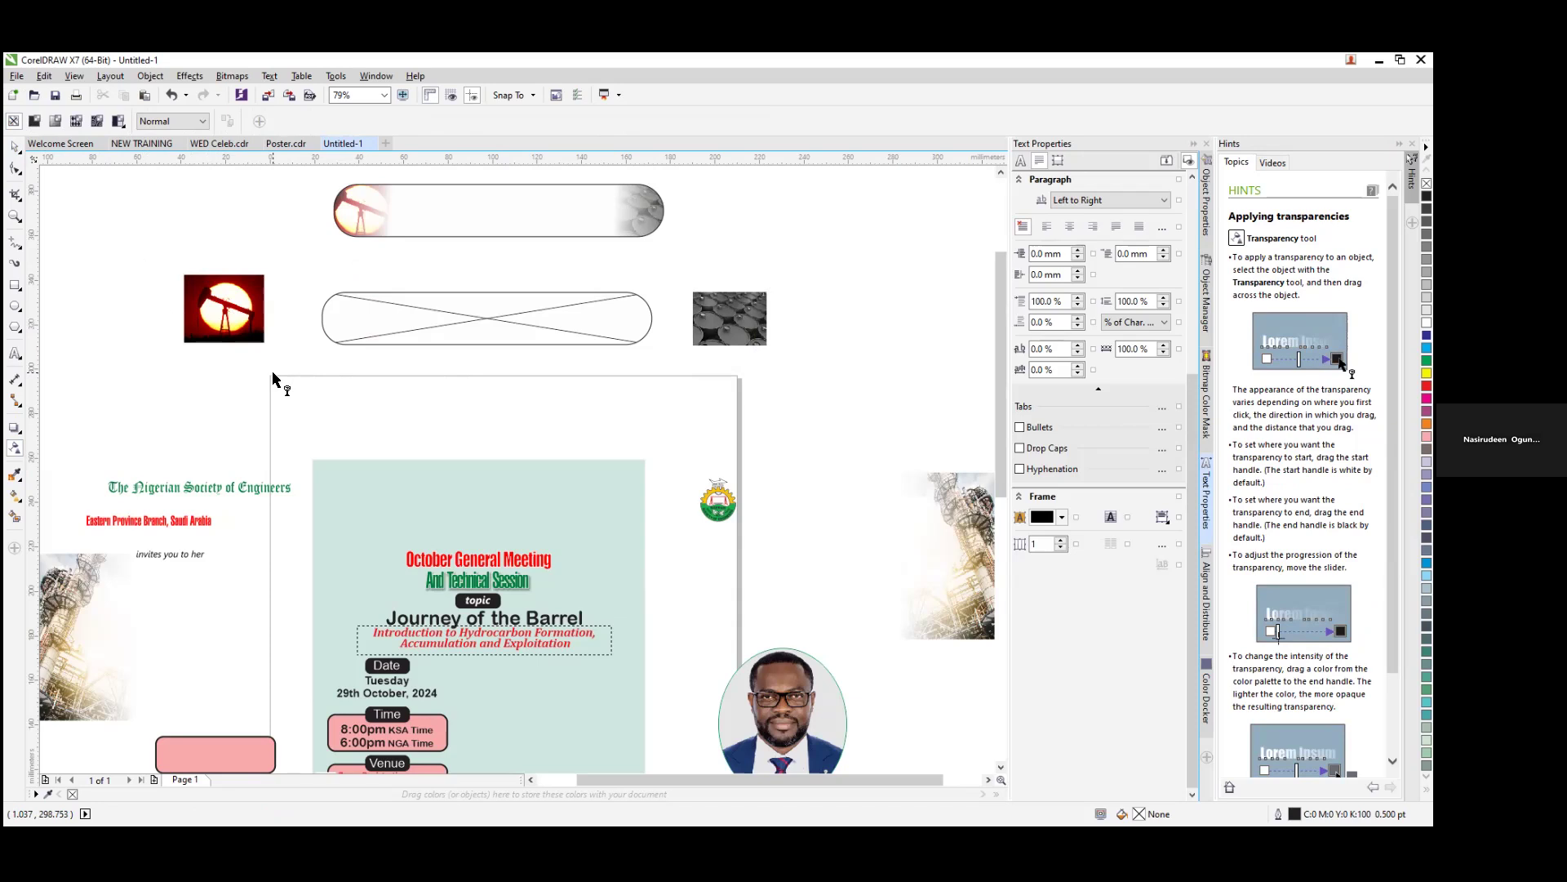
# Step: Apply a uniform transparency of 100 to the oil pump picture beside the empty banner frame
pyautogui.click(14, 147)
pyautogui.click(239, 320)
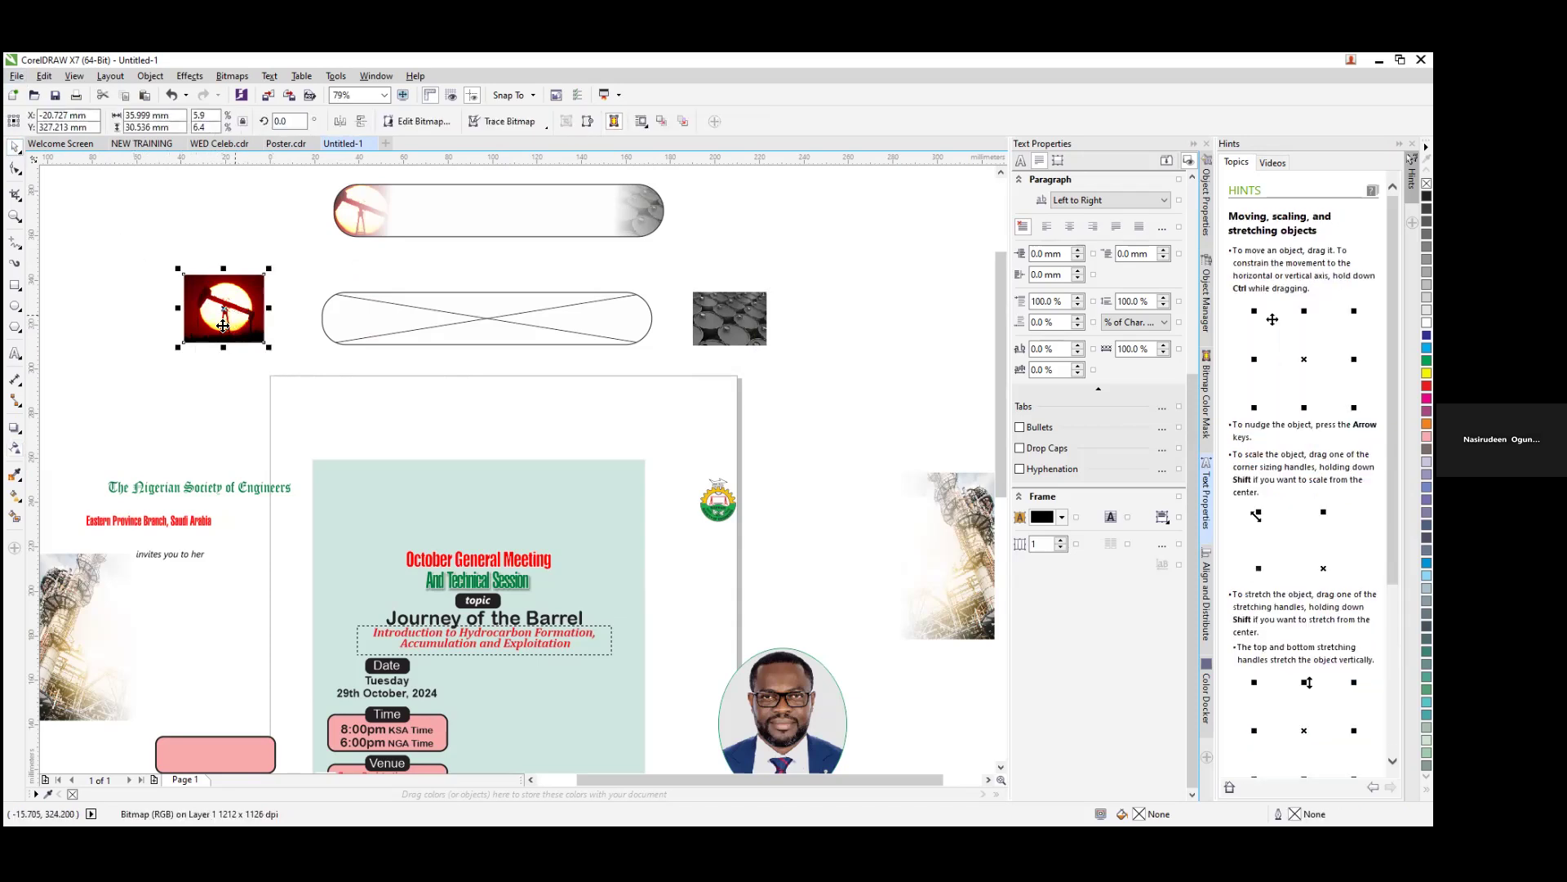
pyautogui.click(16, 450)
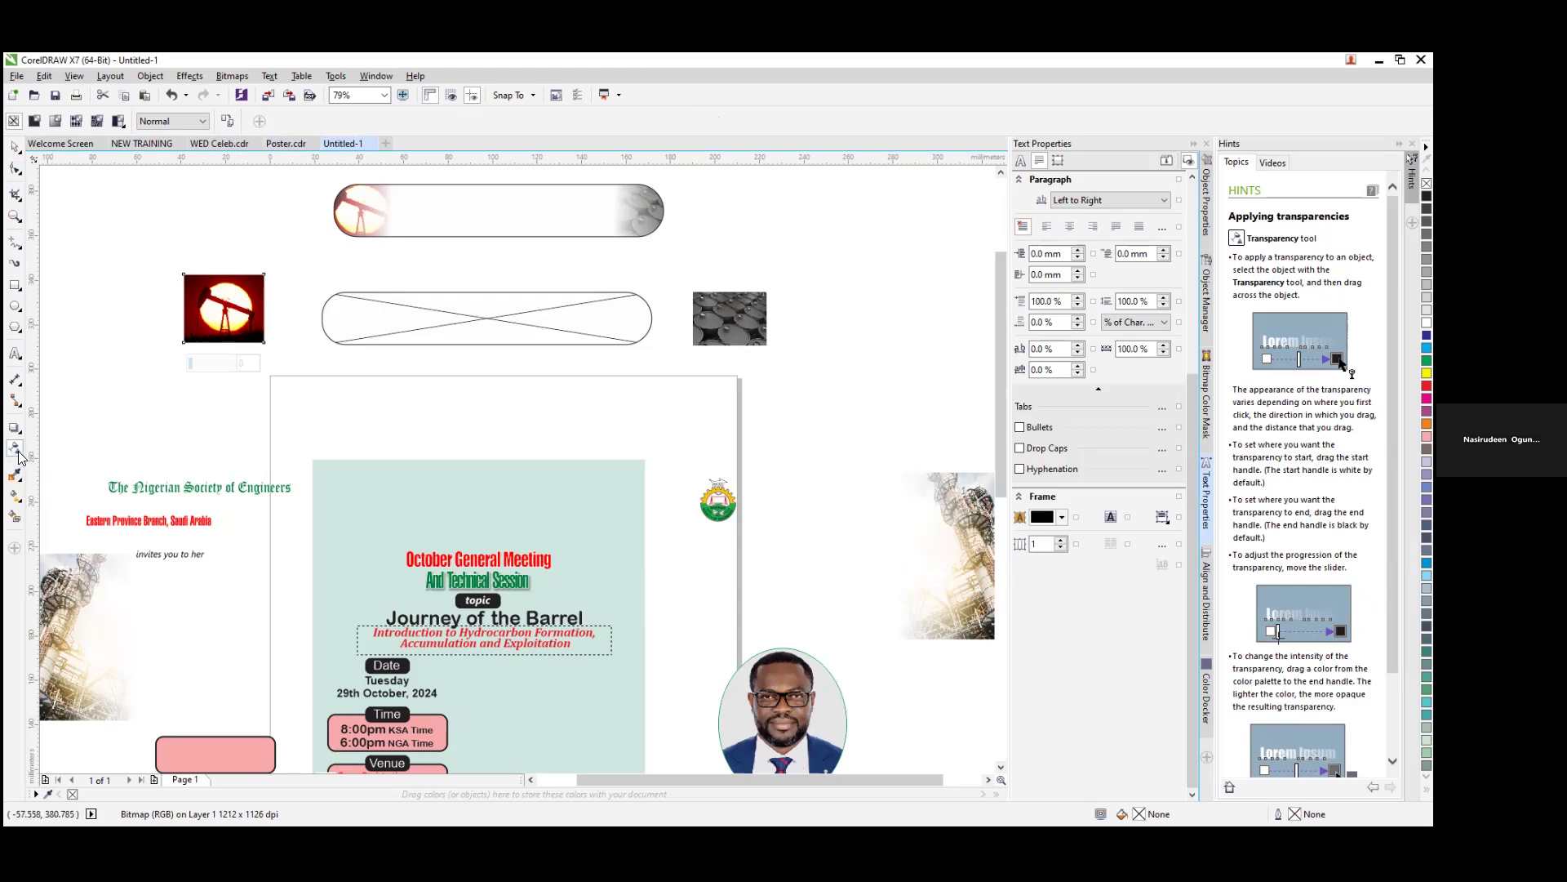
pyautogui.click(35, 123)
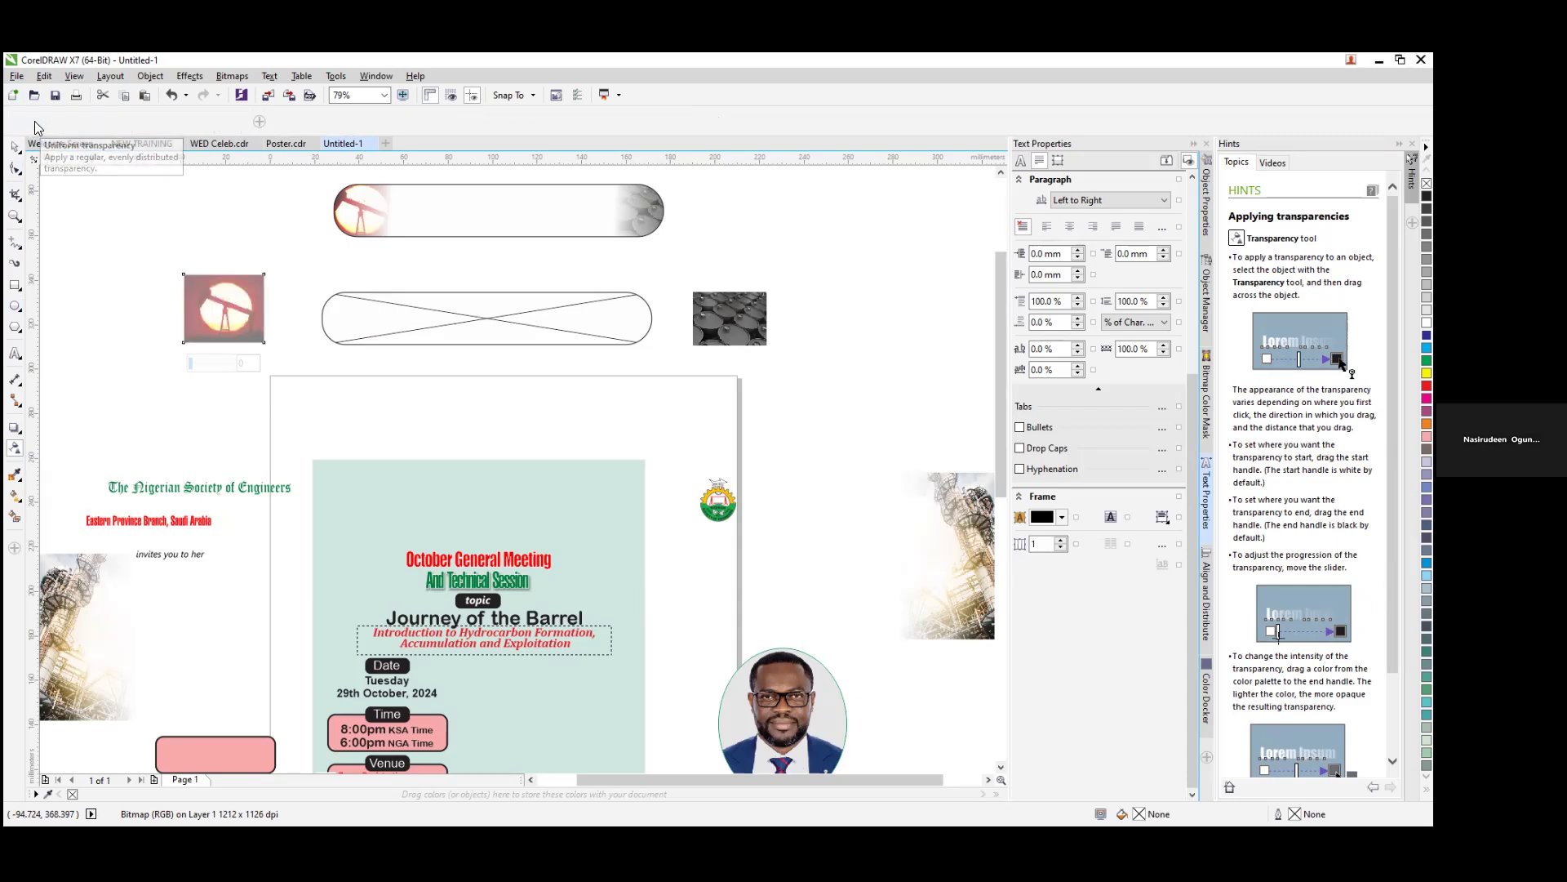
pyautogui.doubleClick(257, 362)
pyautogui.write('1')
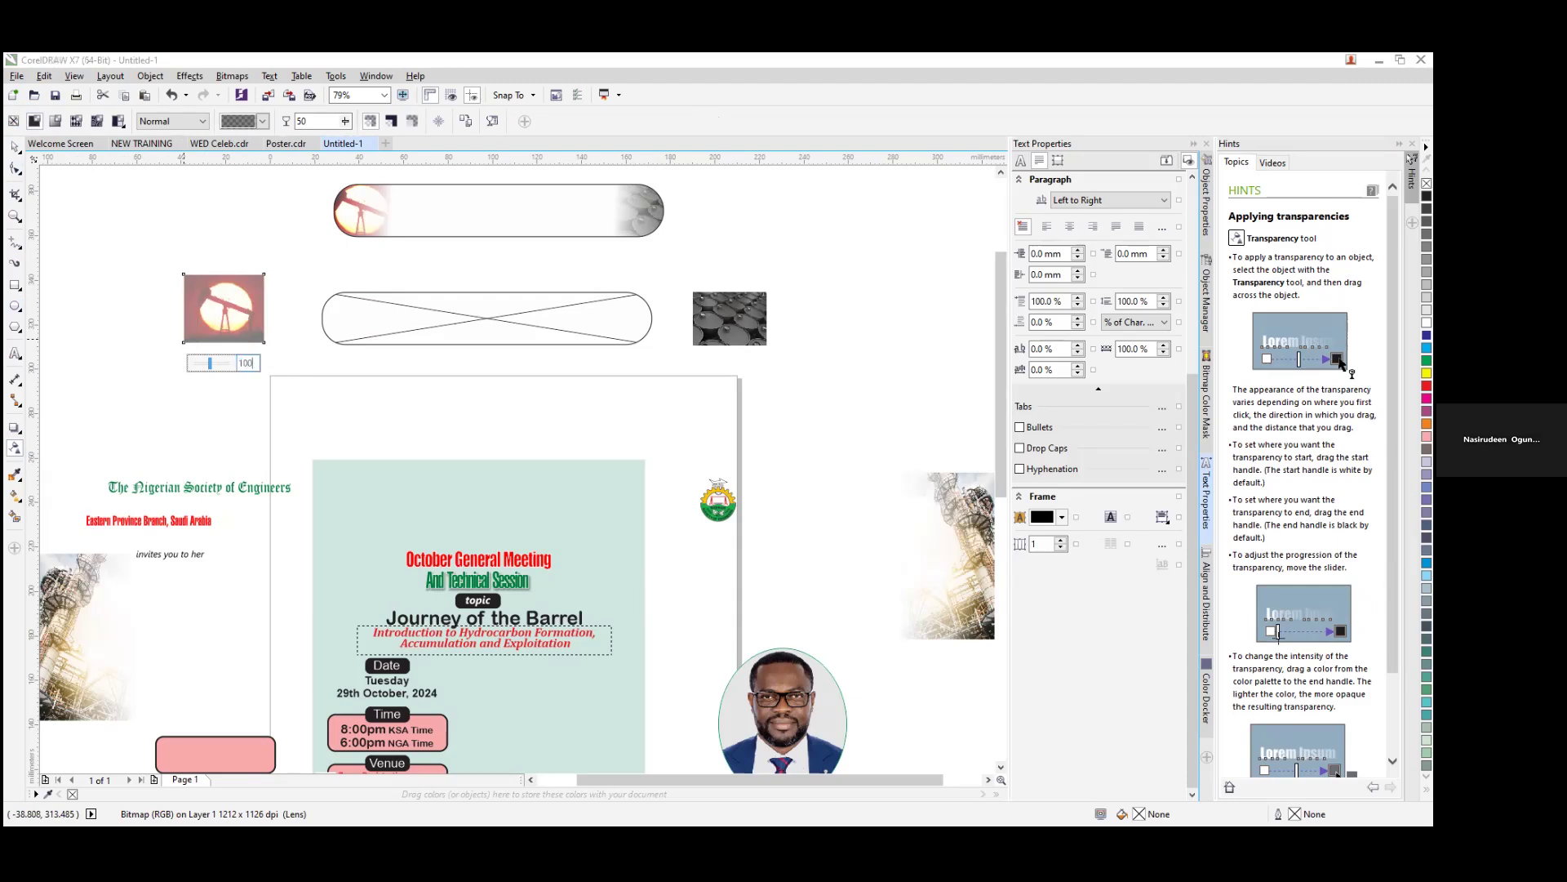
pyautogui.write('00')
pyautogui.press('Return')
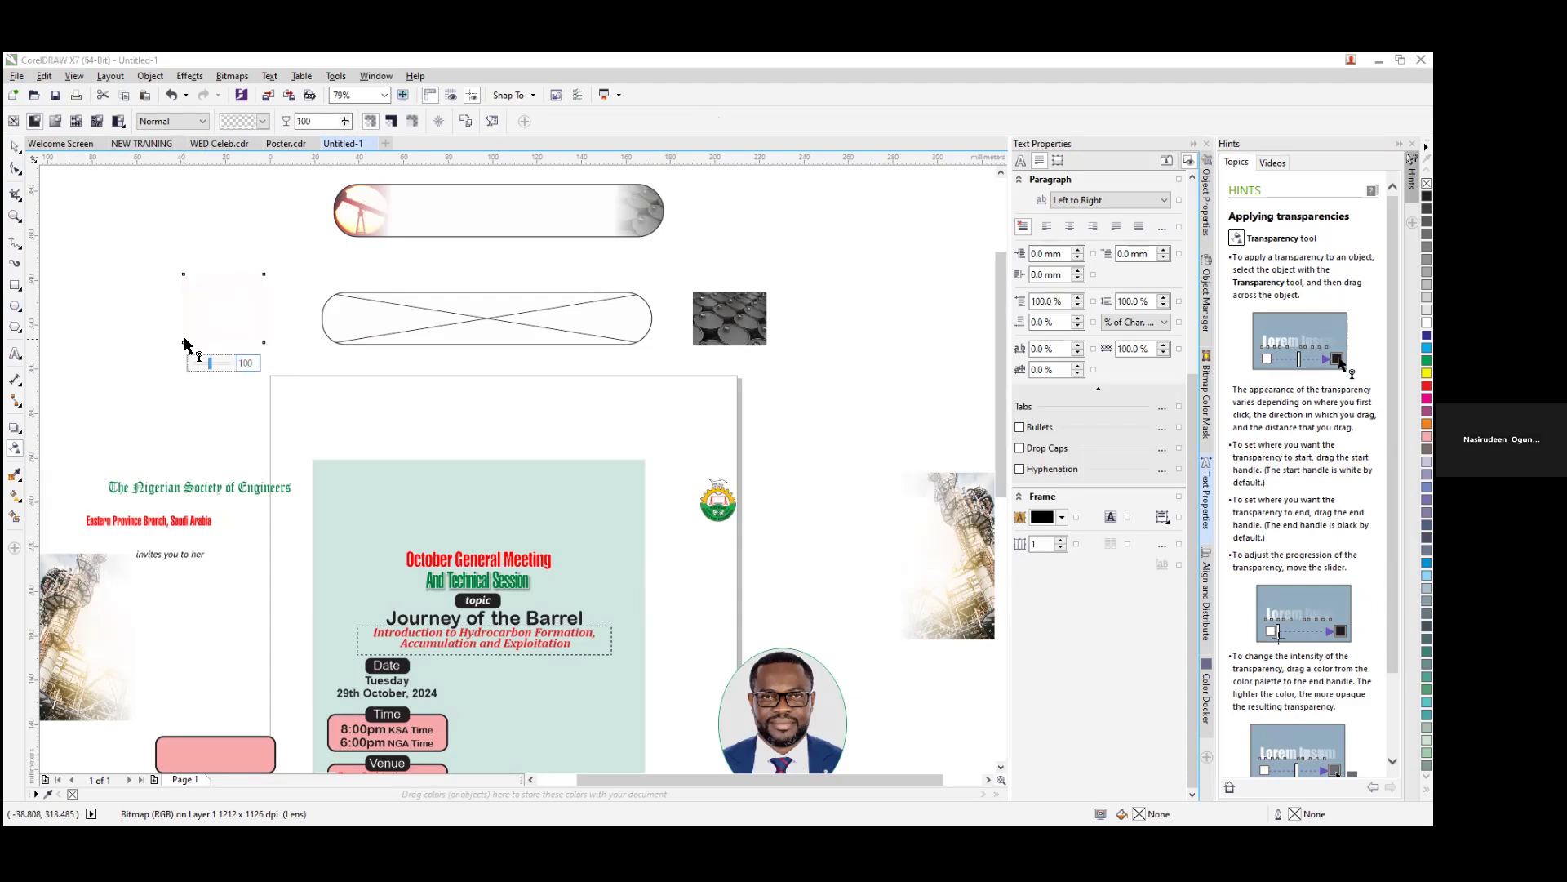
# Step: Try a uniform transparency of 10 and then 70 on the oil pump picture
pyautogui.write('10')
pyautogui.press('Return')
pyautogui.doubleClick(244, 362)
pyautogui.write('70')
pyautogui.press('Return')
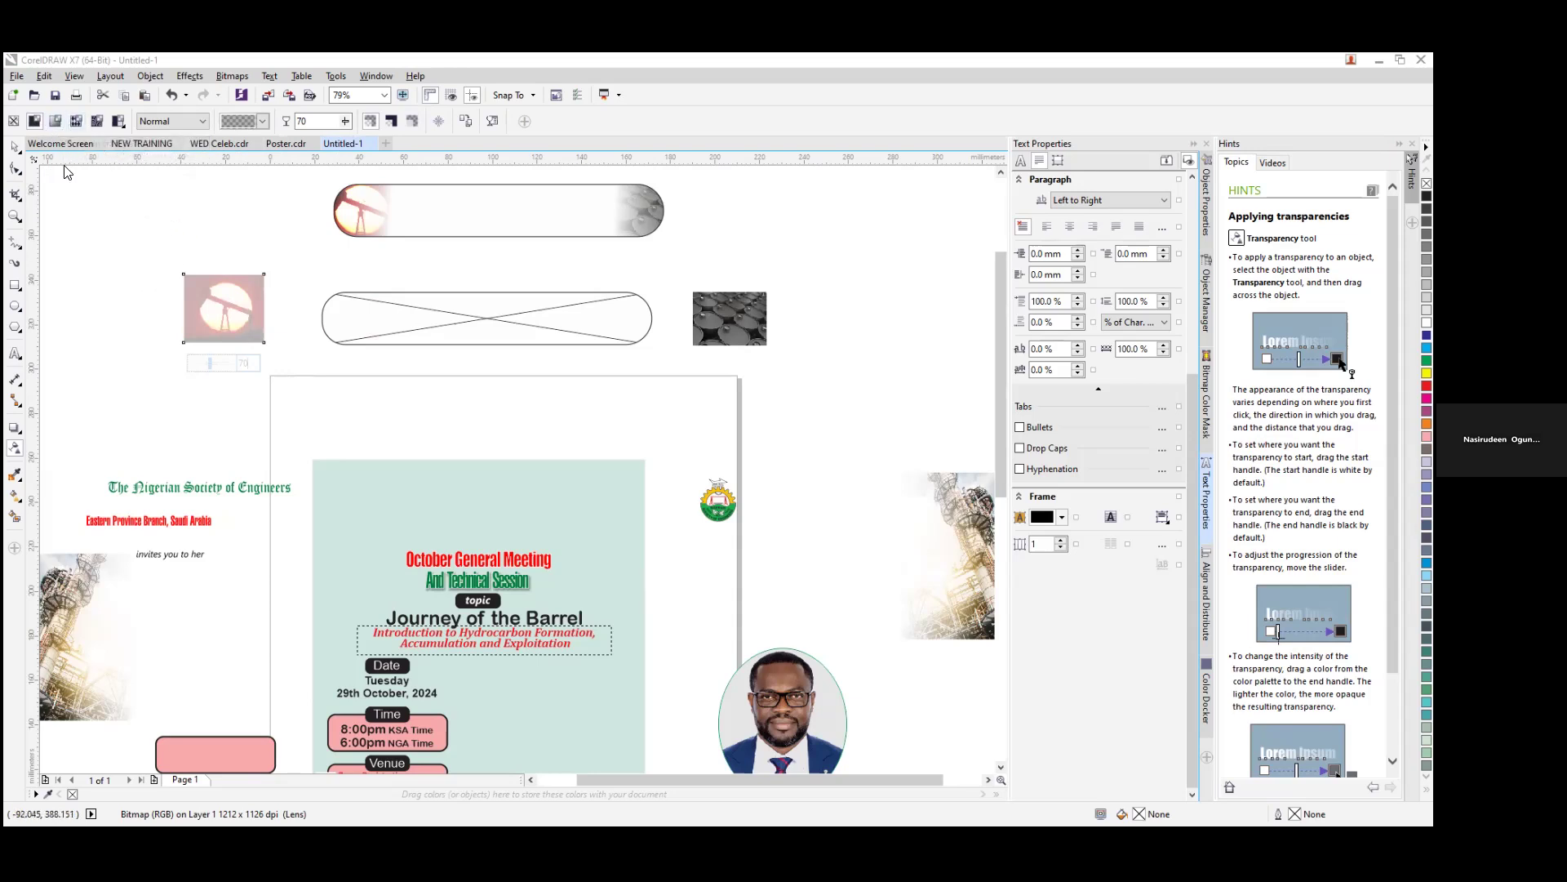
# Step: Try a fountain transparency on the oil pump picture in downward and diagonal directions, then remove it
pyautogui.click(57, 123)
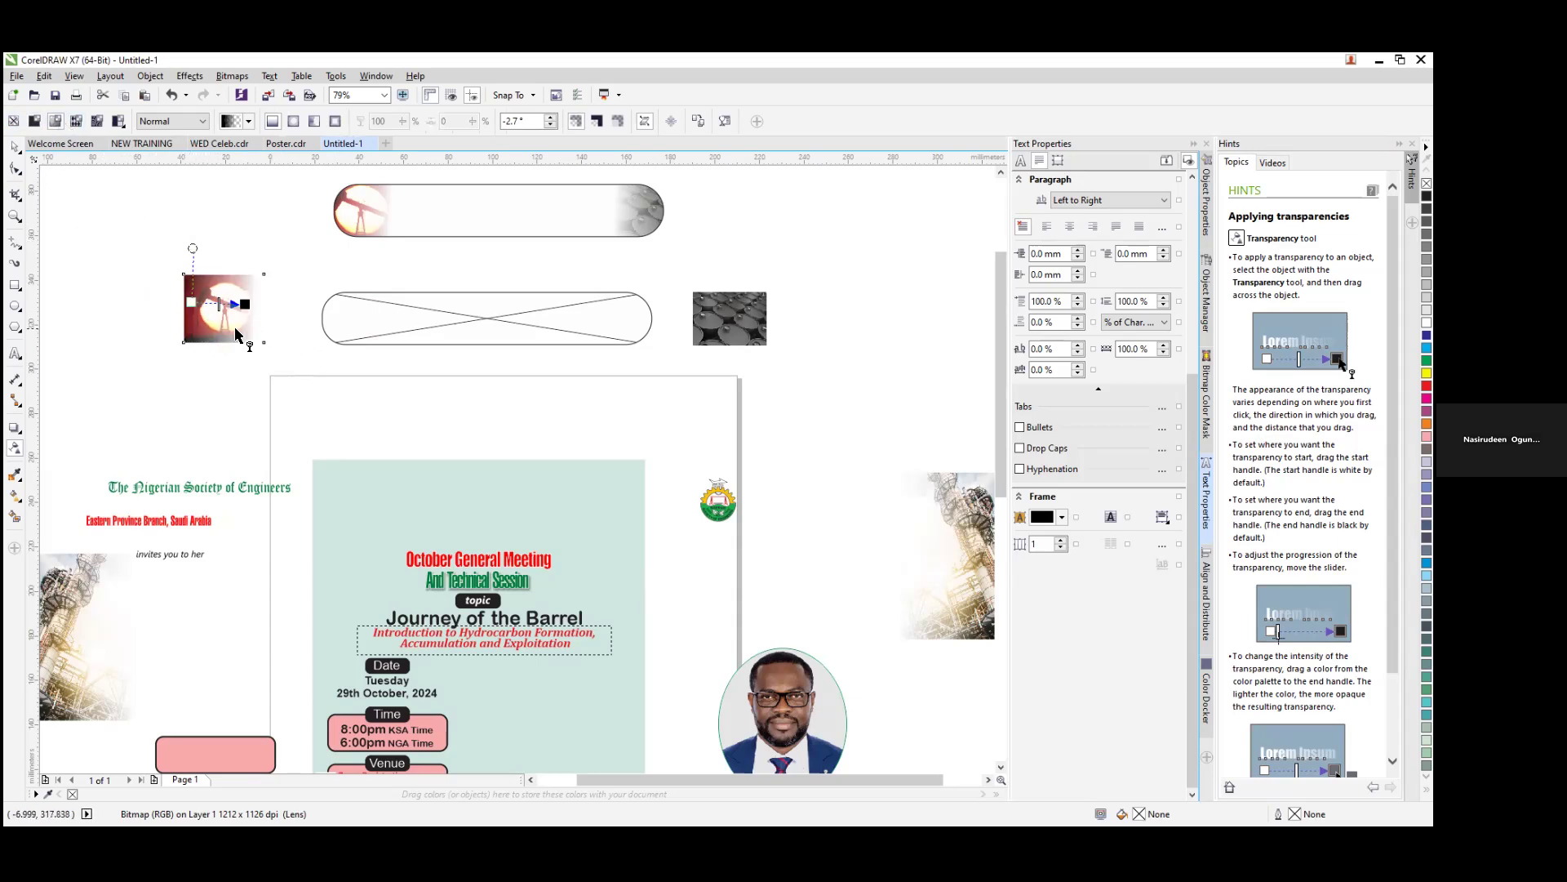
pyautogui.moveTo(189, 304); pyautogui.dragTo(221, 380)
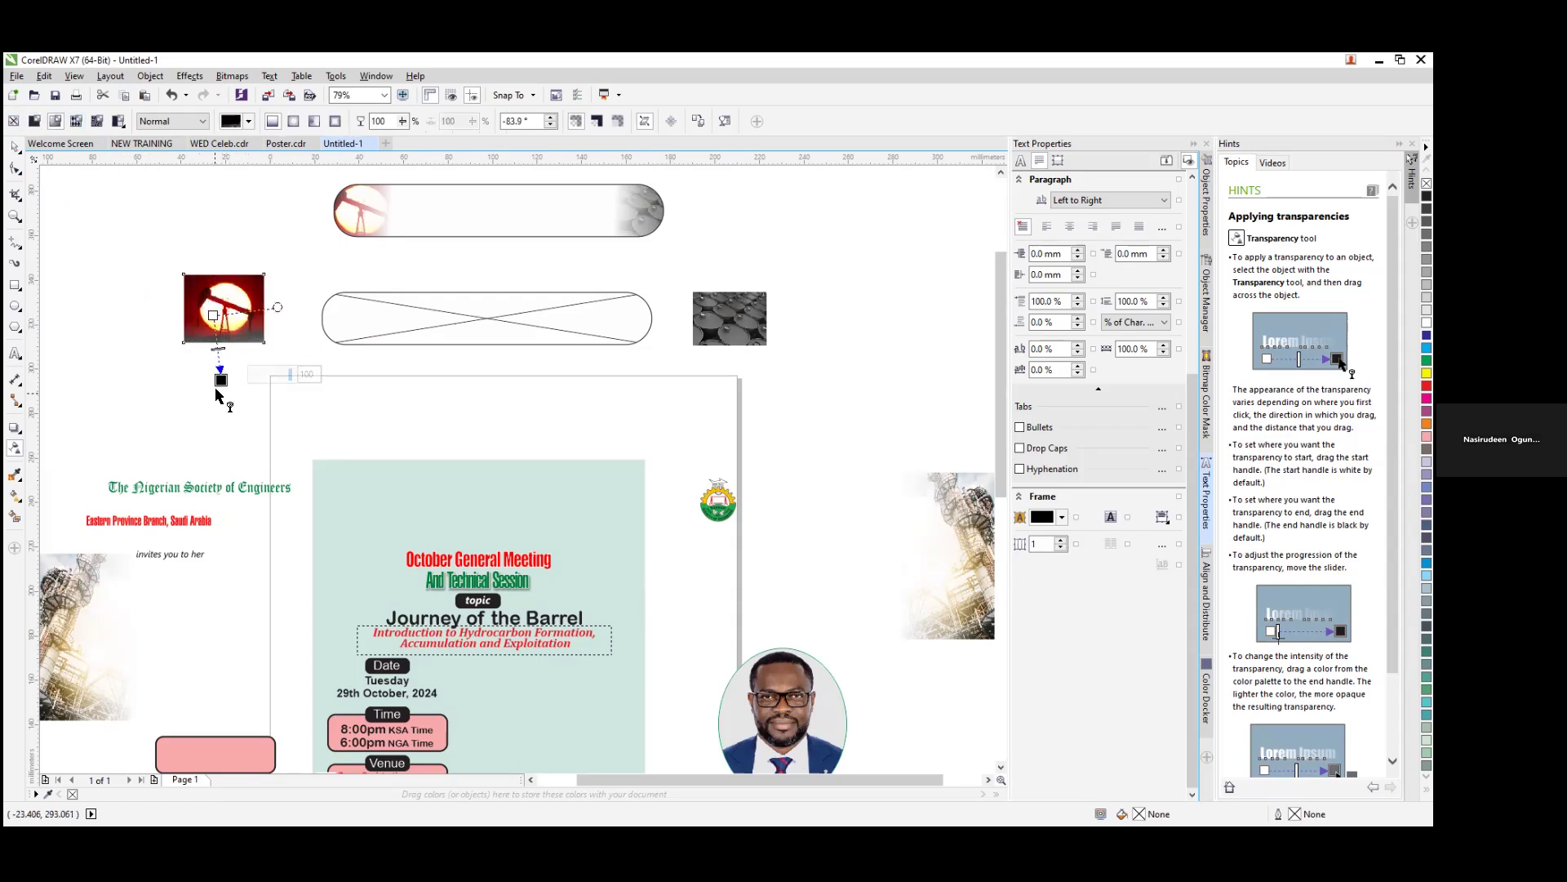
pyautogui.moveTo(213, 315)
pyautogui.mouseDown()
pyautogui.moveTo(224, 260)
pyautogui.moveTo(223, 307)
pyautogui.mouseUp()
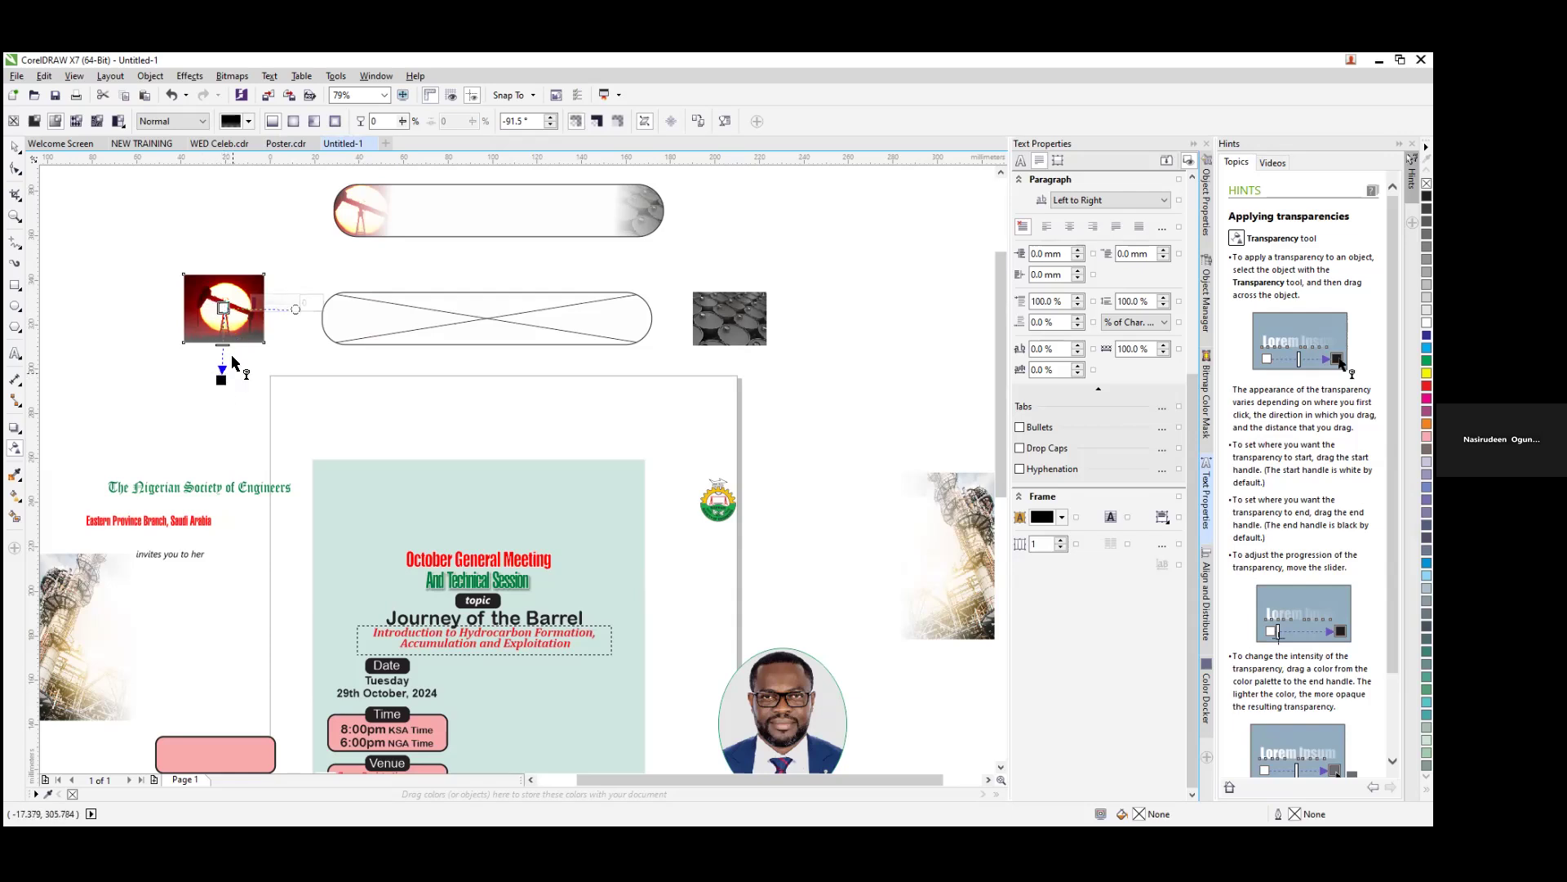
pyautogui.moveTo(223, 344)
pyautogui.mouseDown()
pyautogui.moveTo(221, 263)
pyautogui.moveTo(225, 309)
pyautogui.moveTo(214, 292)
pyautogui.moveTo(175, 300)
pyautogui.moveTo(157, 364)
pyautogui.moveTo(234, 317)
pyautogui.mouseUp()
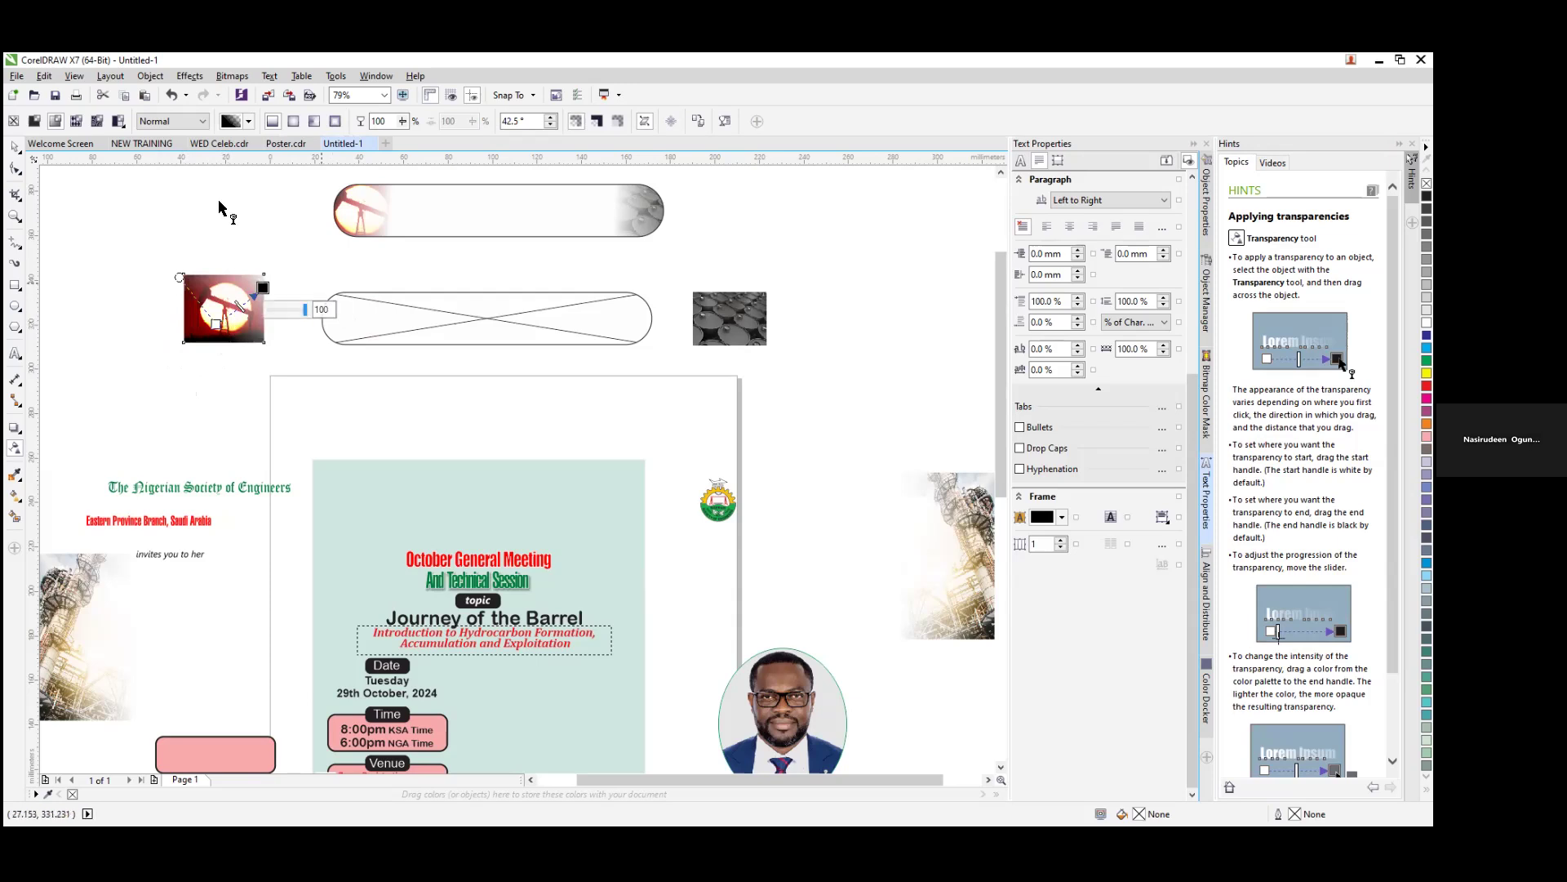
pyautogui.click(13, 121)
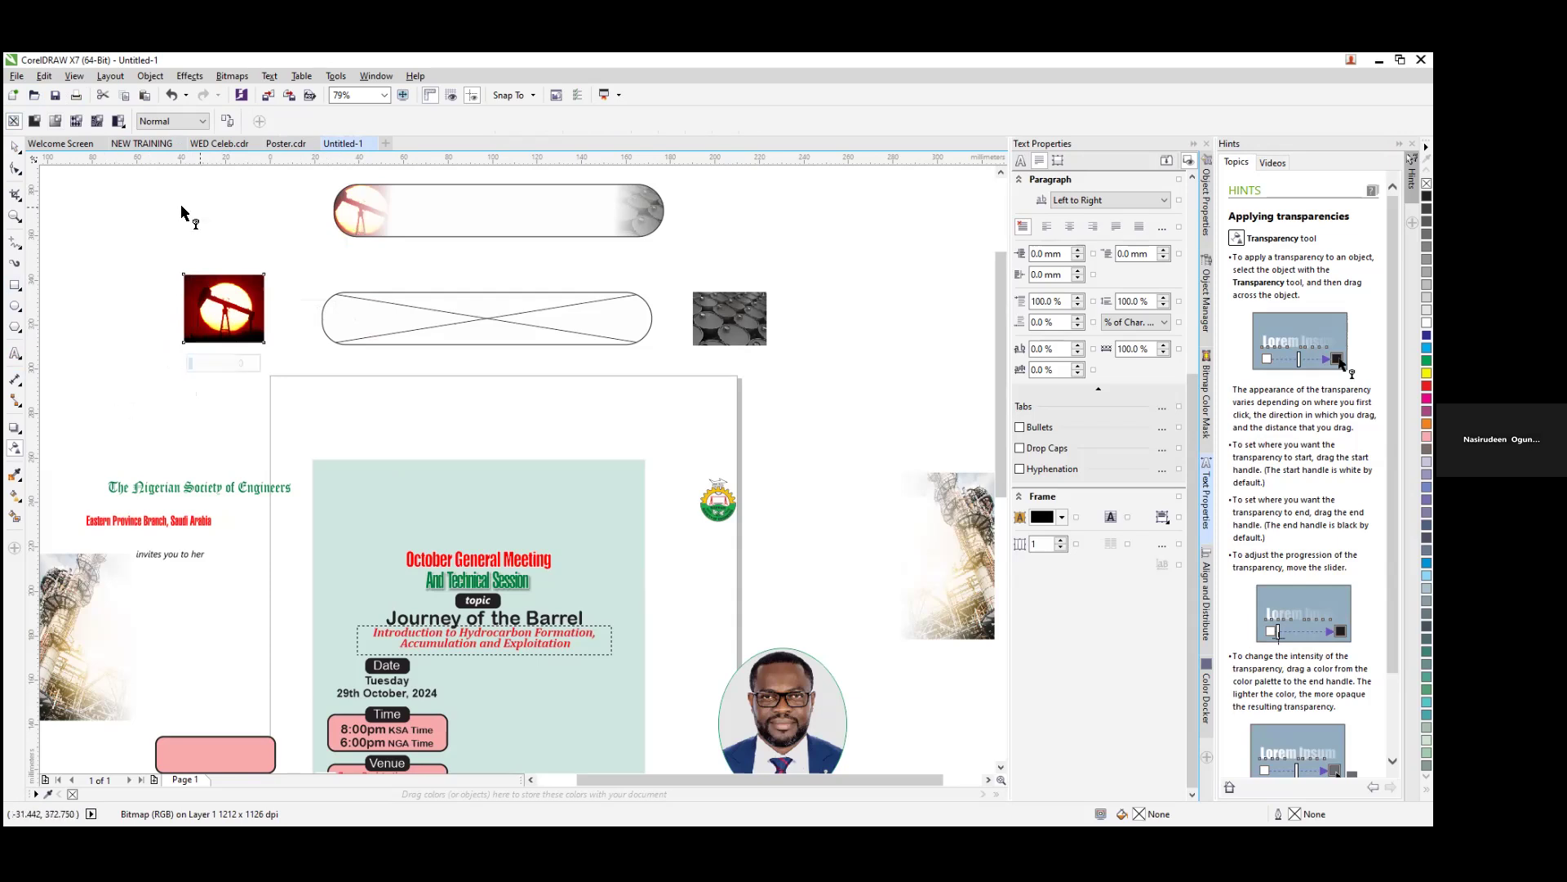
# Step: Apply a nearly horizontal fountain transparency to the oil pump picture so it fades out towards the empty banner frame
pyautogui.click(15, 217)
pyautogui.moveTo(114, 227); pyautogui.dragTo(318, 400)
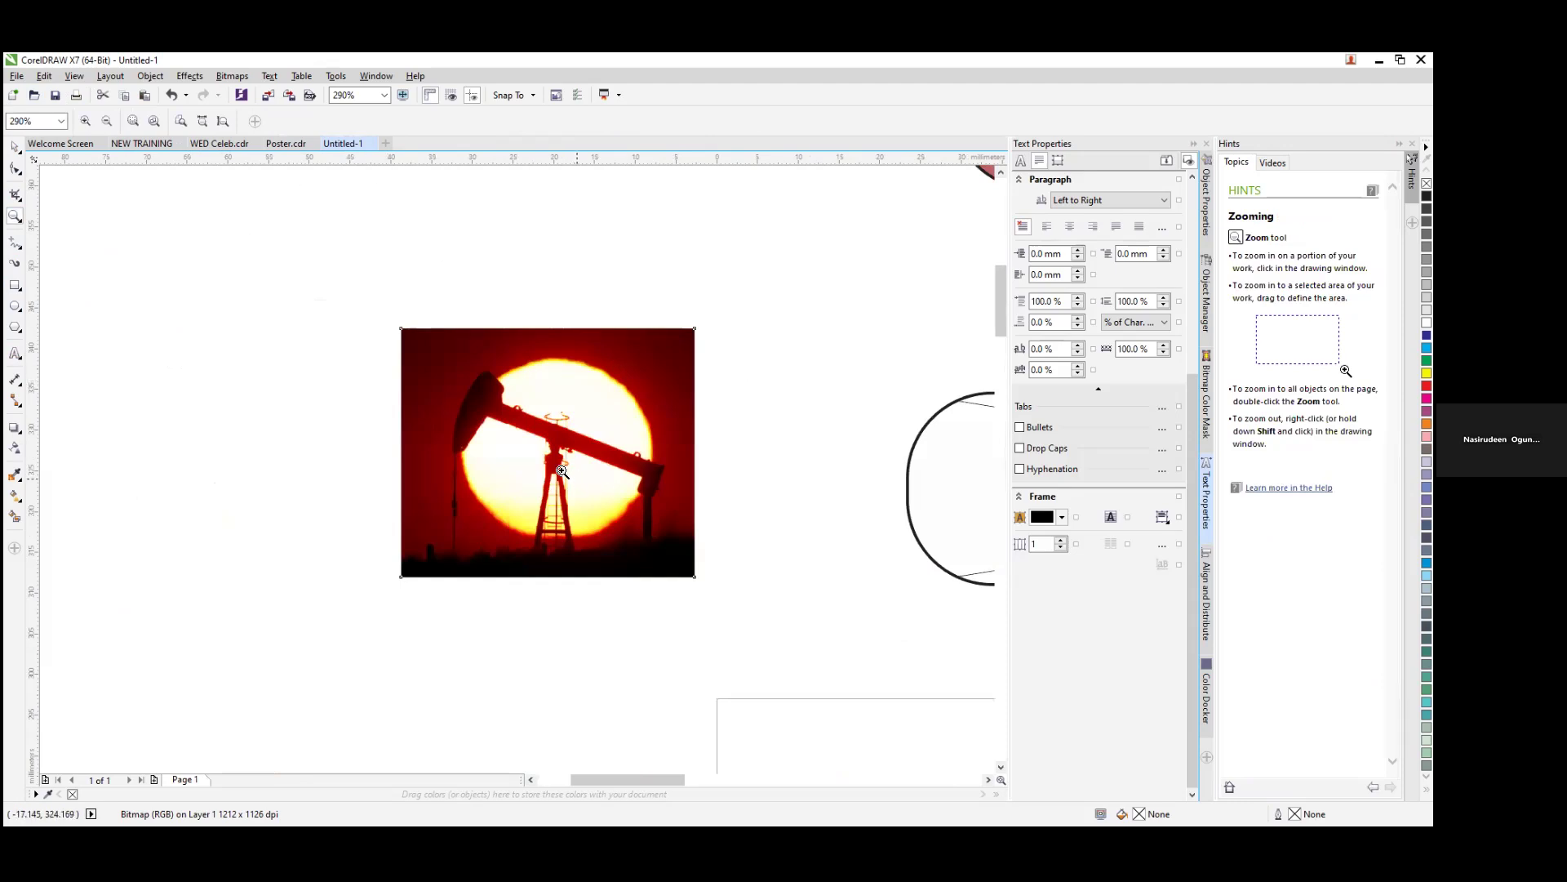
pyautogui.click(15, 147)
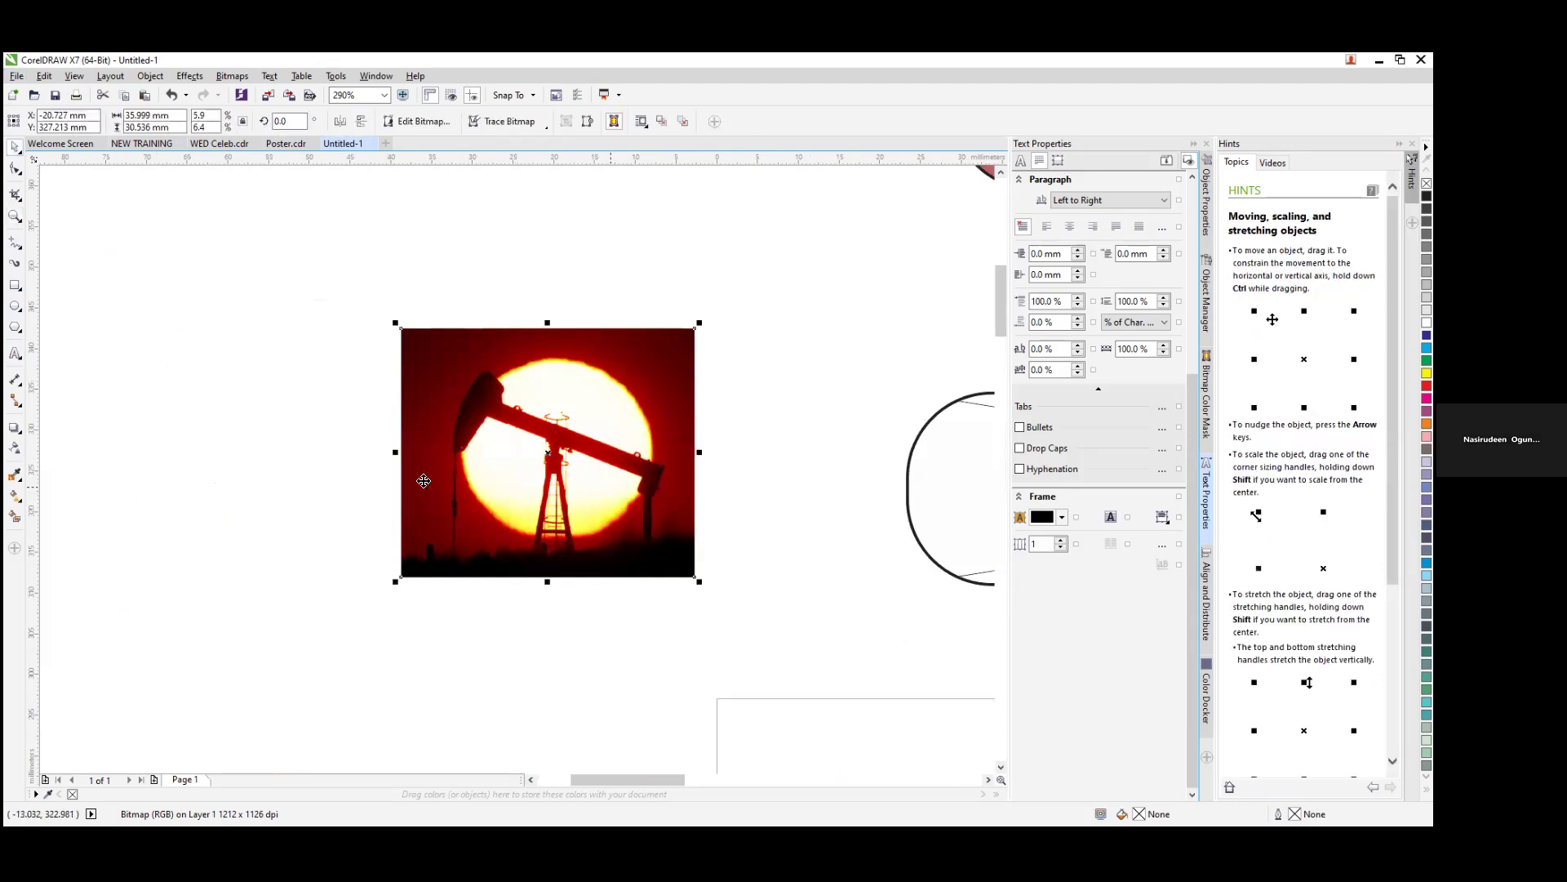
pyautogui.click(16, 450)
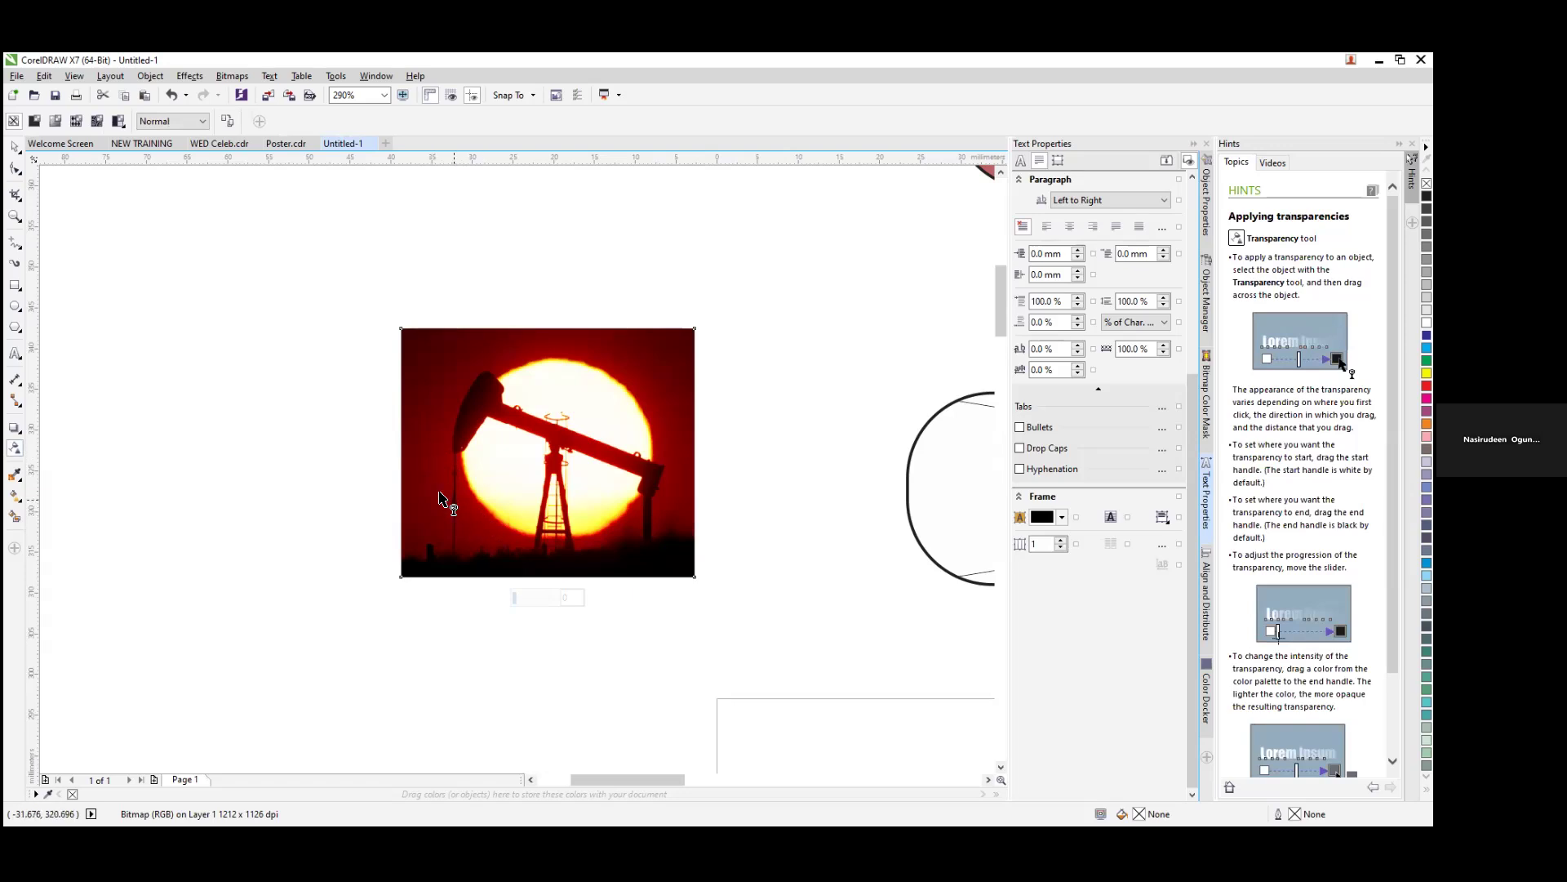
pyautogui.moveTo(431, 454); pyautogui.dragTo(600, 457)
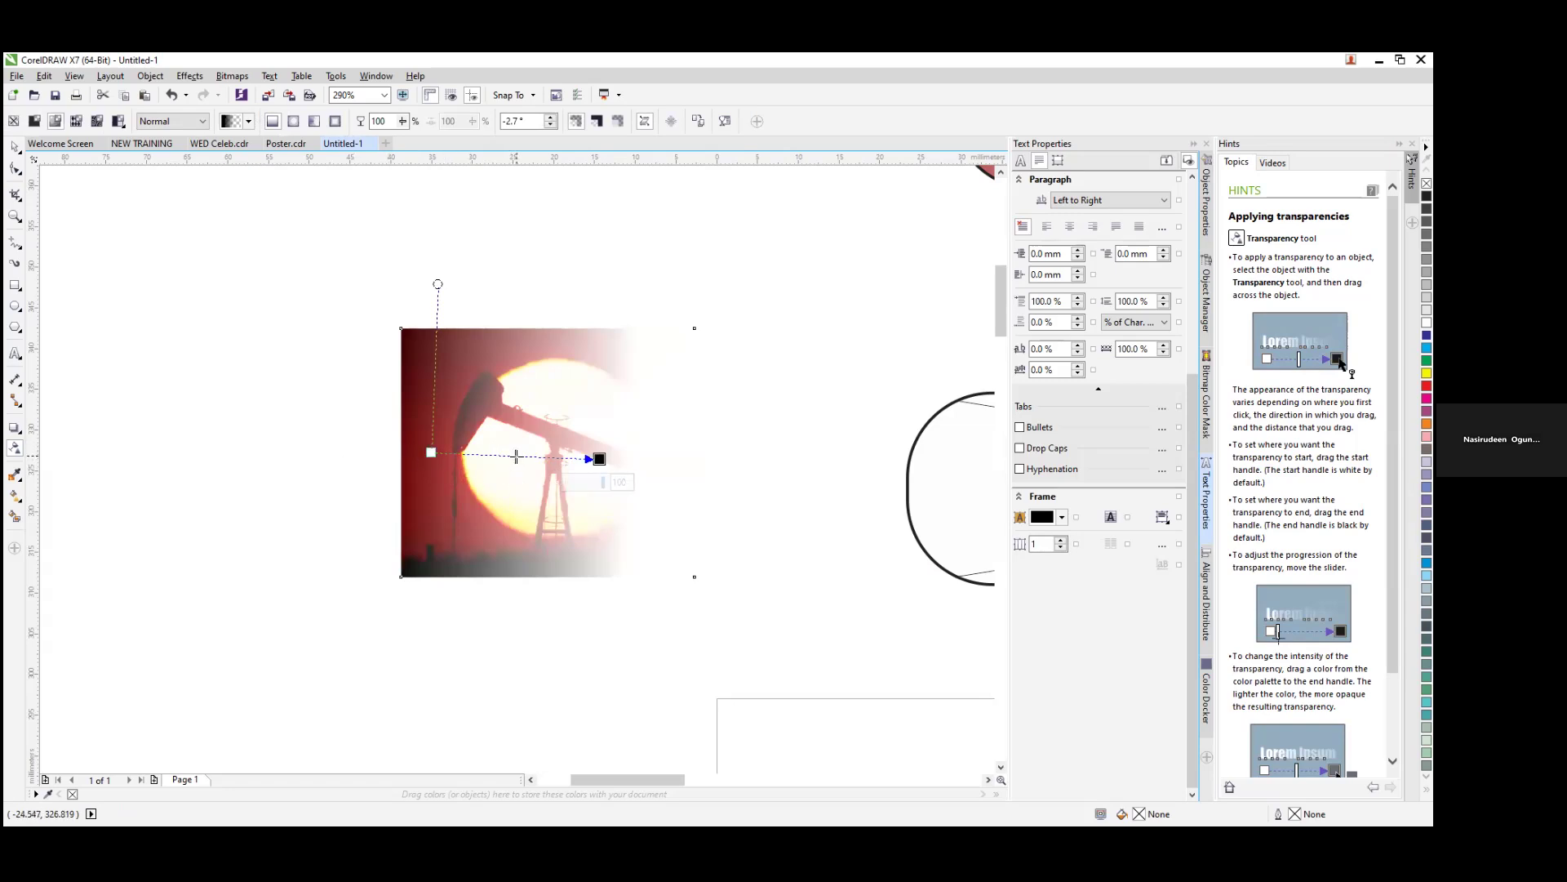
pyautogui.moveTo(560, 460); pyautogui.dragTo(495, 457)
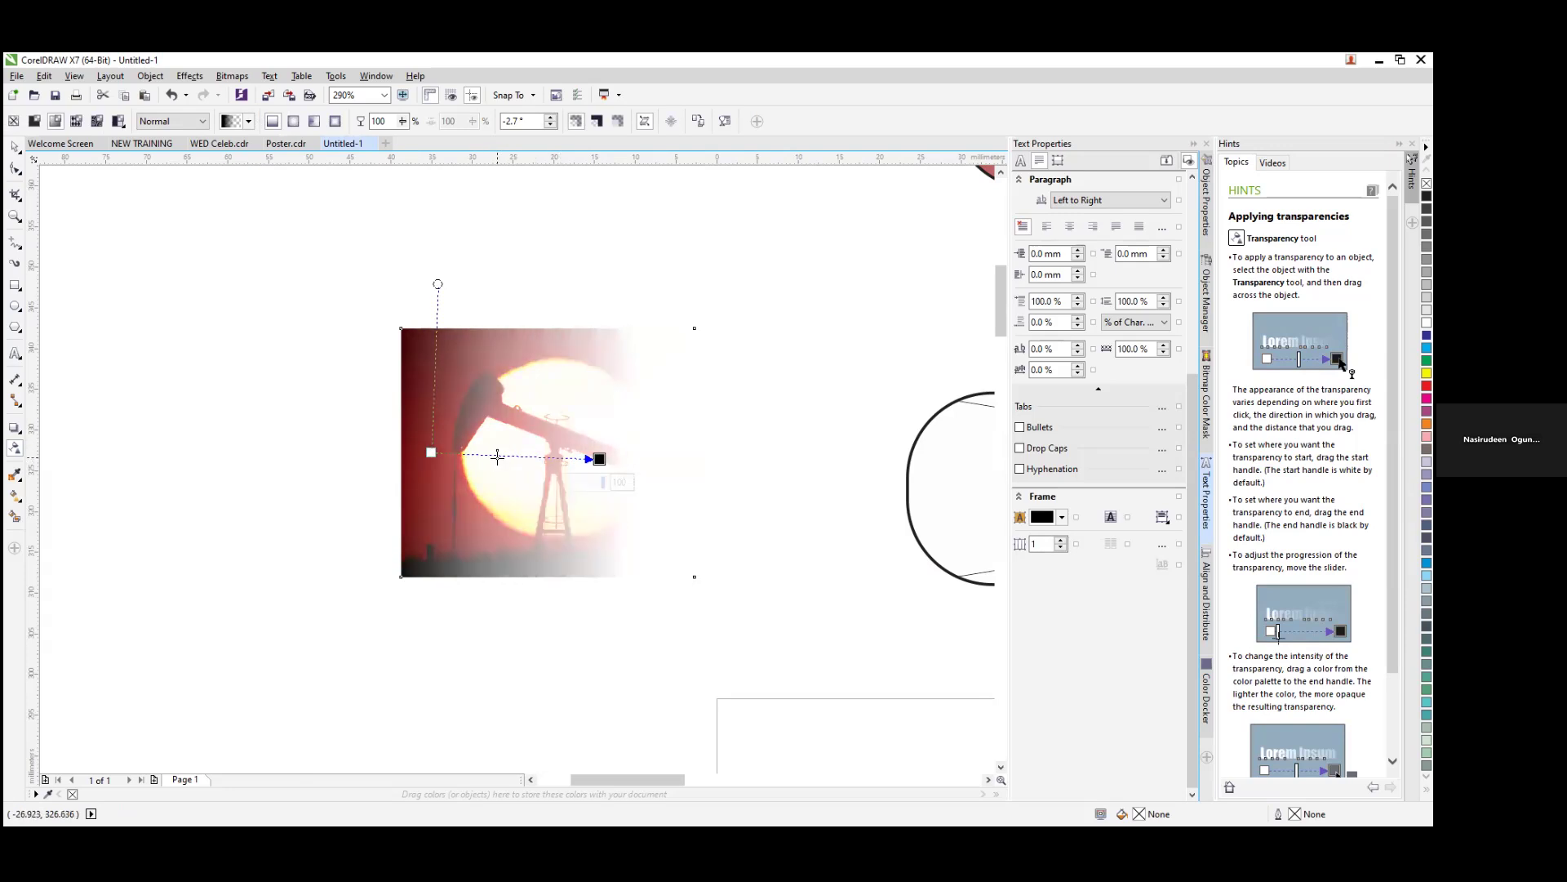
pyautogui.click(14, 147)
# Step: Apply a horizontal fountain transparency to the grey barrels picture so it fades out towards the empty banner frame
pyautogui.scroll(-6, 549, 437)
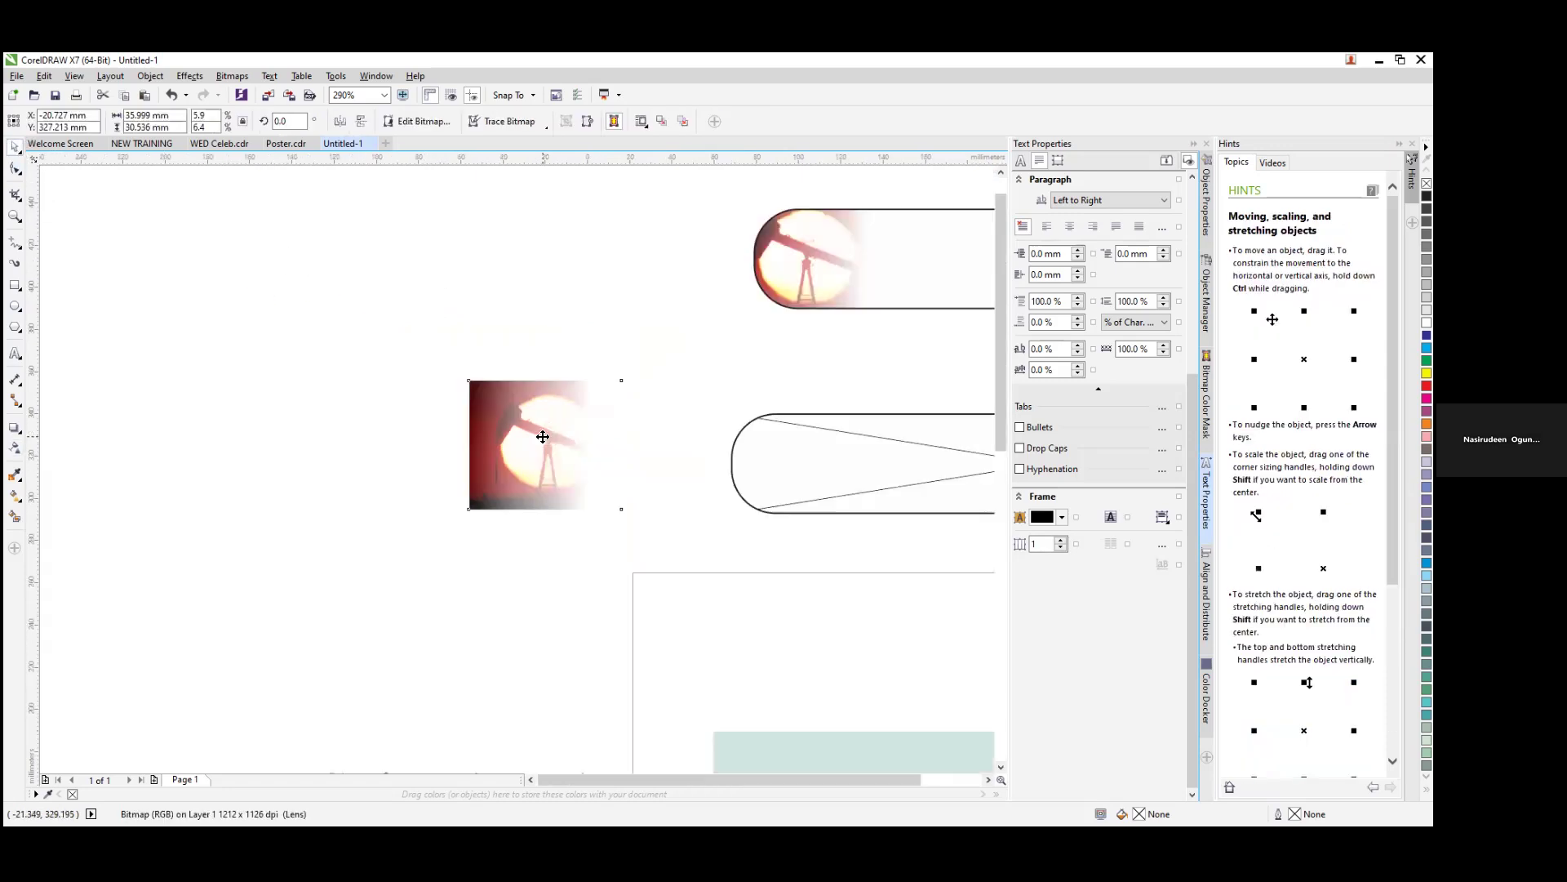
pyautogui.scroll(2, 548, 437)
pyautogui.click(989, 457)
pyautogui.moveTo(990, 457)
pyautogui.mouseDown()
pyautogui.moveTo(935, 447)
pyautogui.moveTo(992, 451)
pyautogui.mouseUp()
pyautogui.moveTo(732, 782); pyautogui.dragTo(783, 772)
pyautogui.click(13, 217)
pyautogui.moveTo(712, 486); pyautogui.dragTo(616, 413)
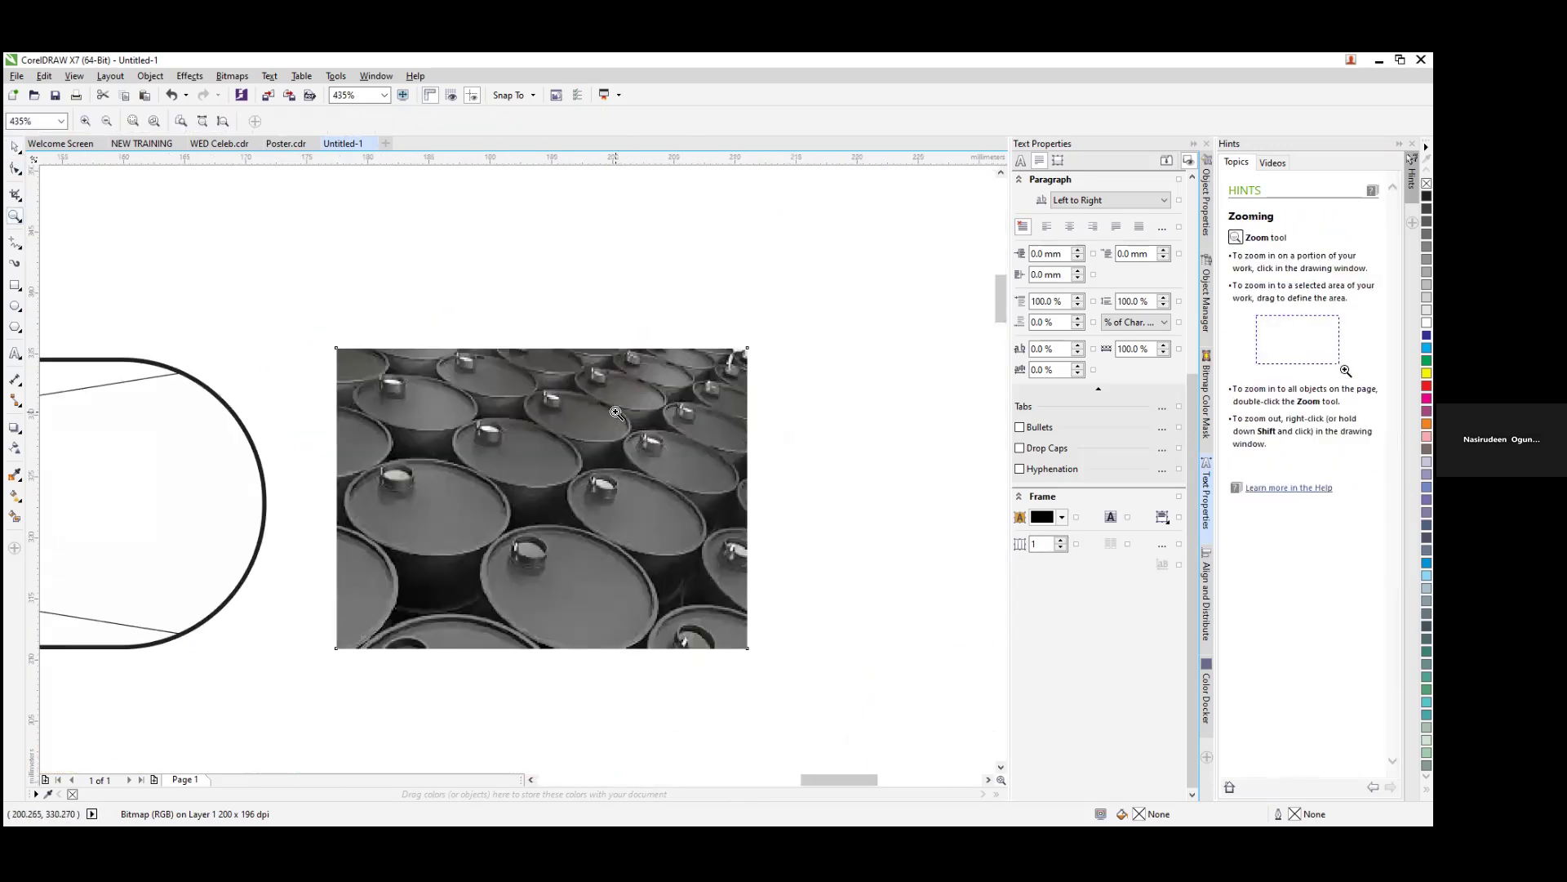
pyautogui.click(15, 148)
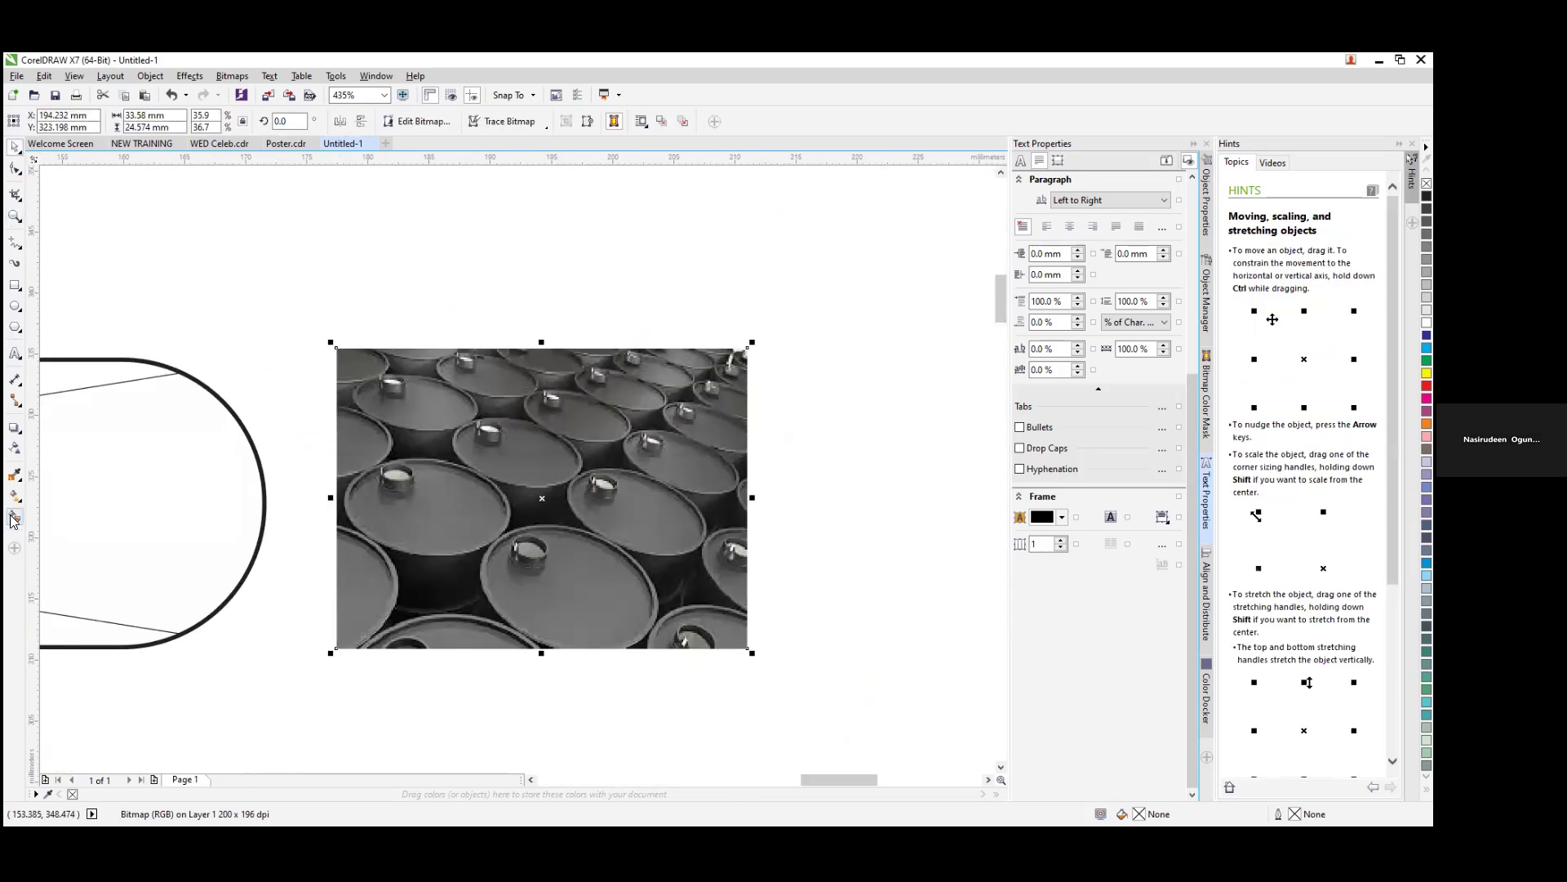
pyautogui.click(15, 451)
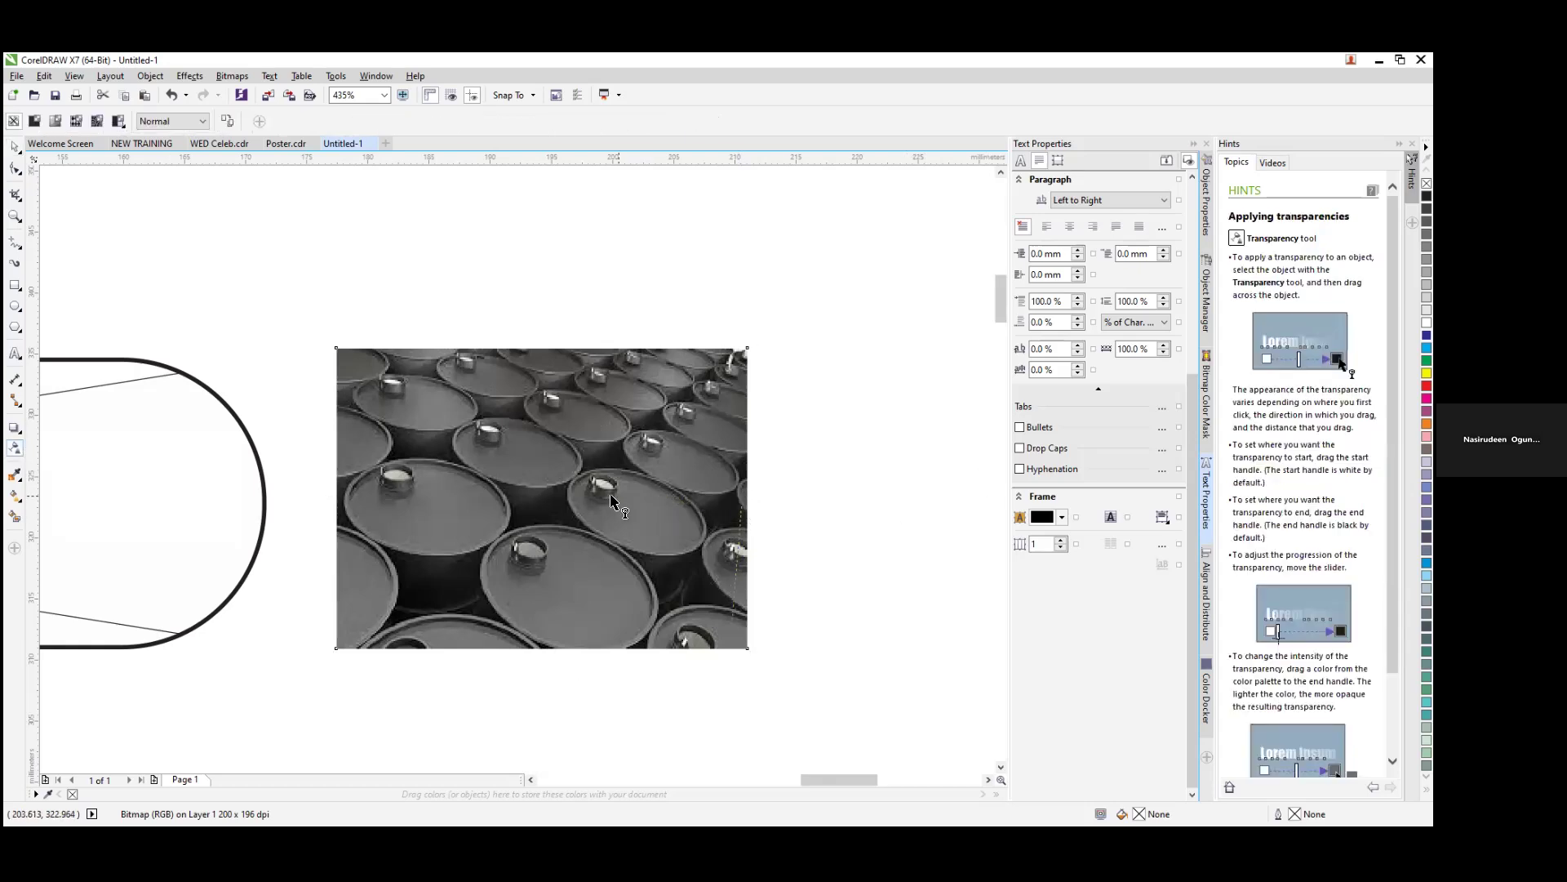
pyautogui.moveTo(532, 507); pyautogui.dragTo(451, 506)
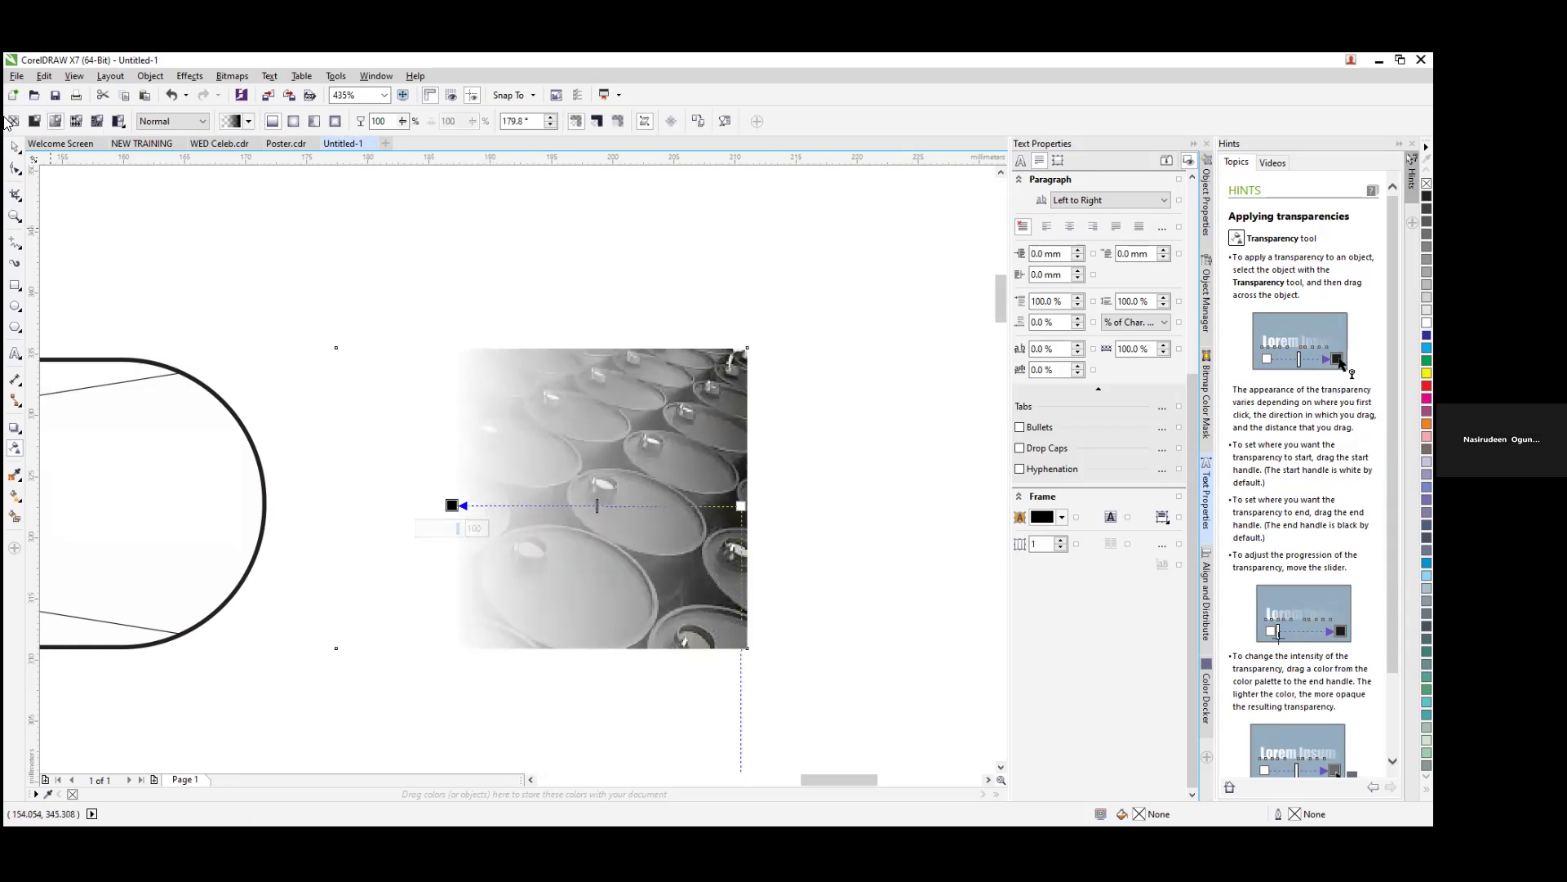
pyautogui.click(15, 147)
pyautogui.click(801, 442)
# Step: Delete the empty PowerClip frame between the oil pump and barrels pictures
pyautogui.scroll(-2, 783, 441)
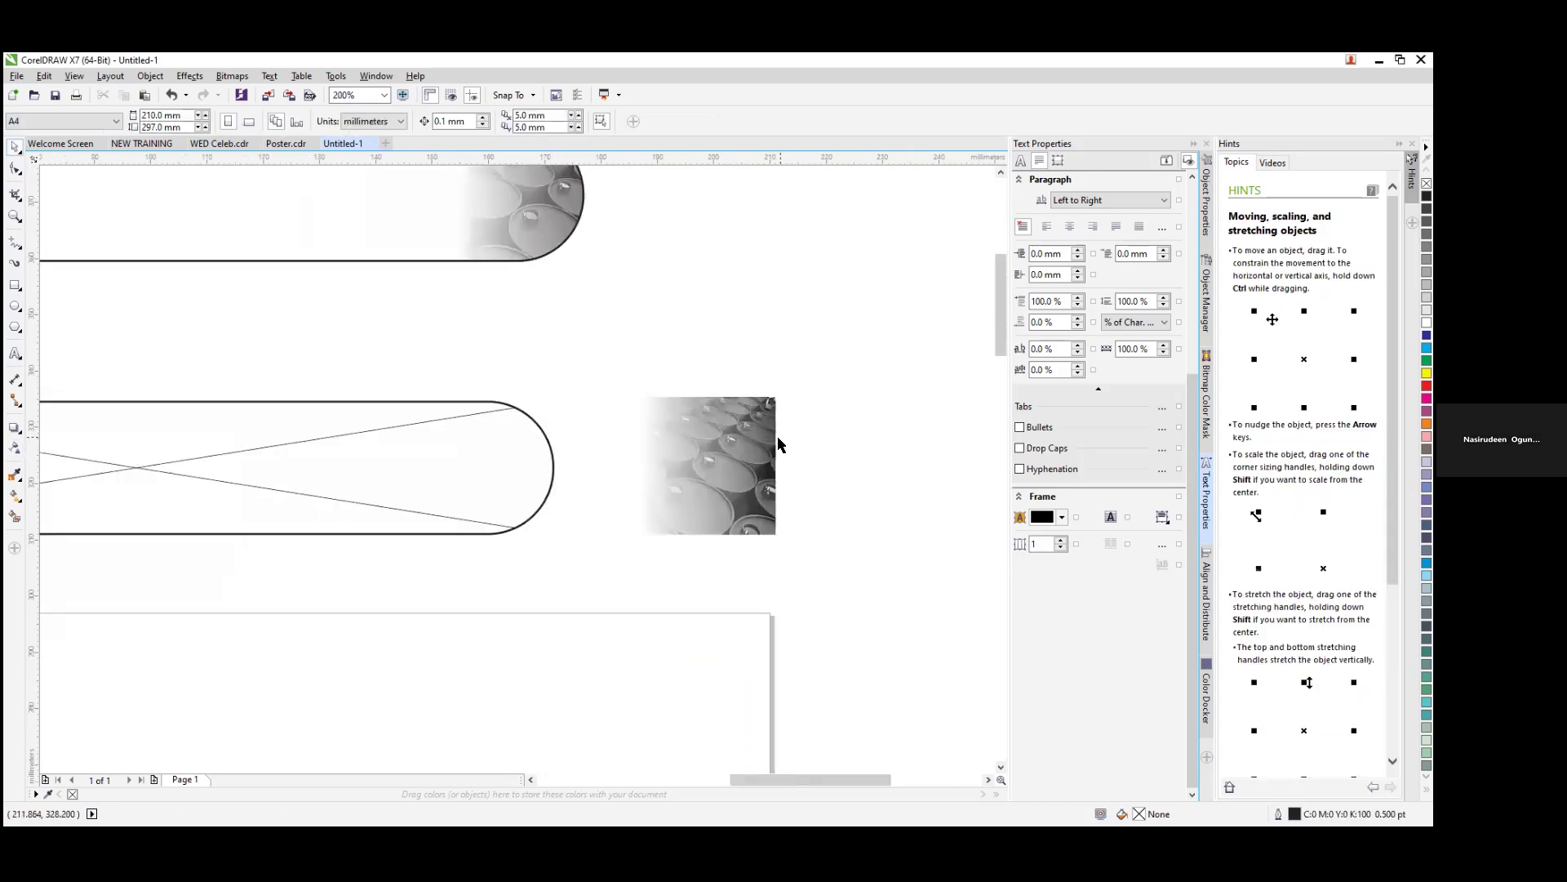
pyautogui.scroll(-2, 760, 438)
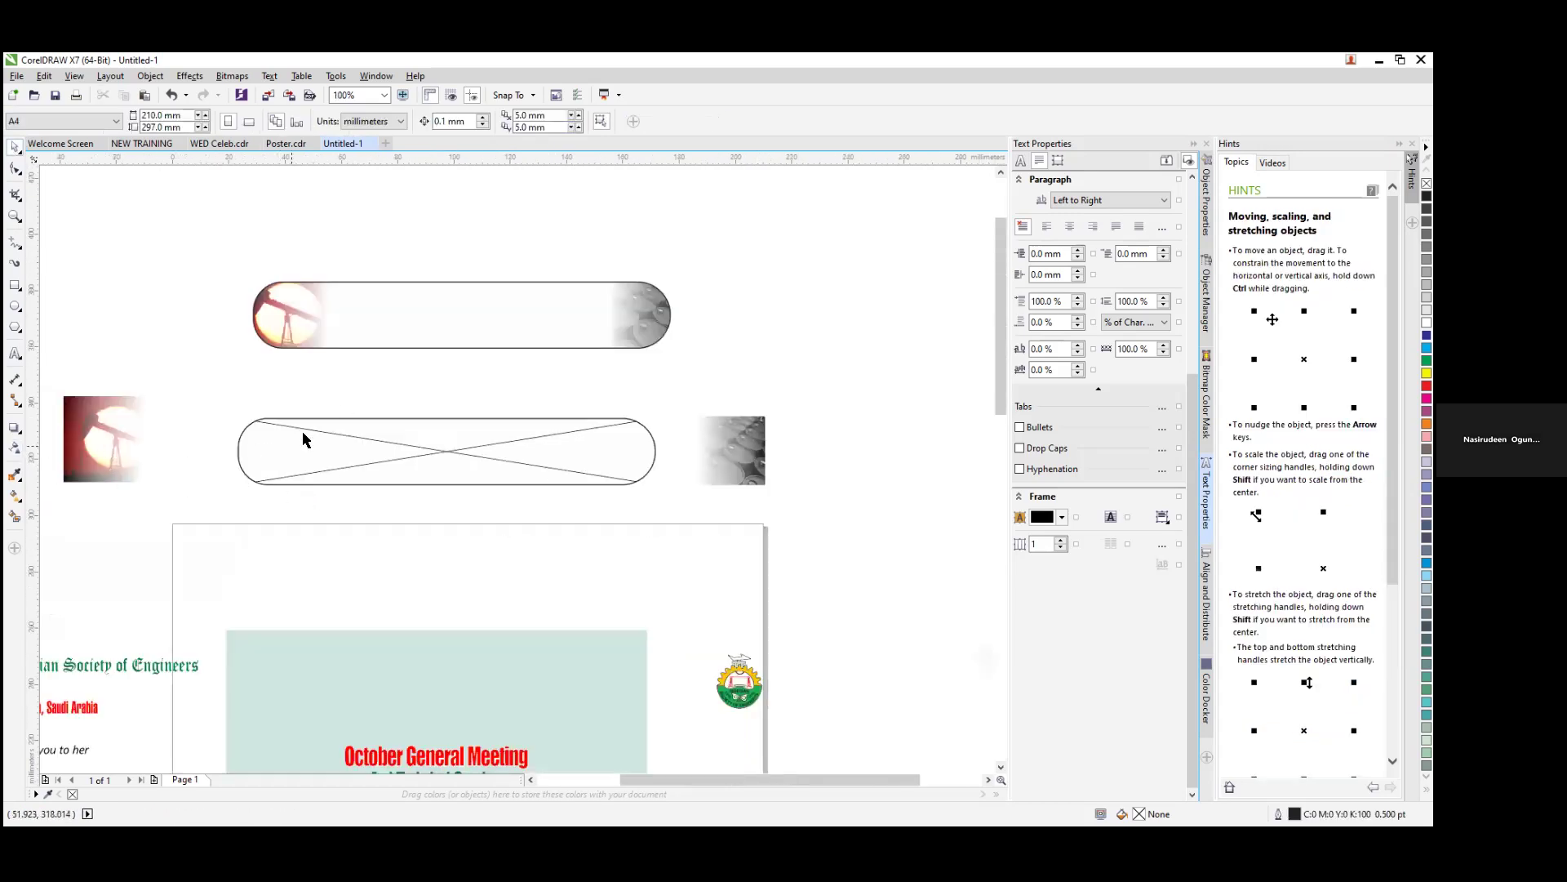
pyautogui.click(110, 432)
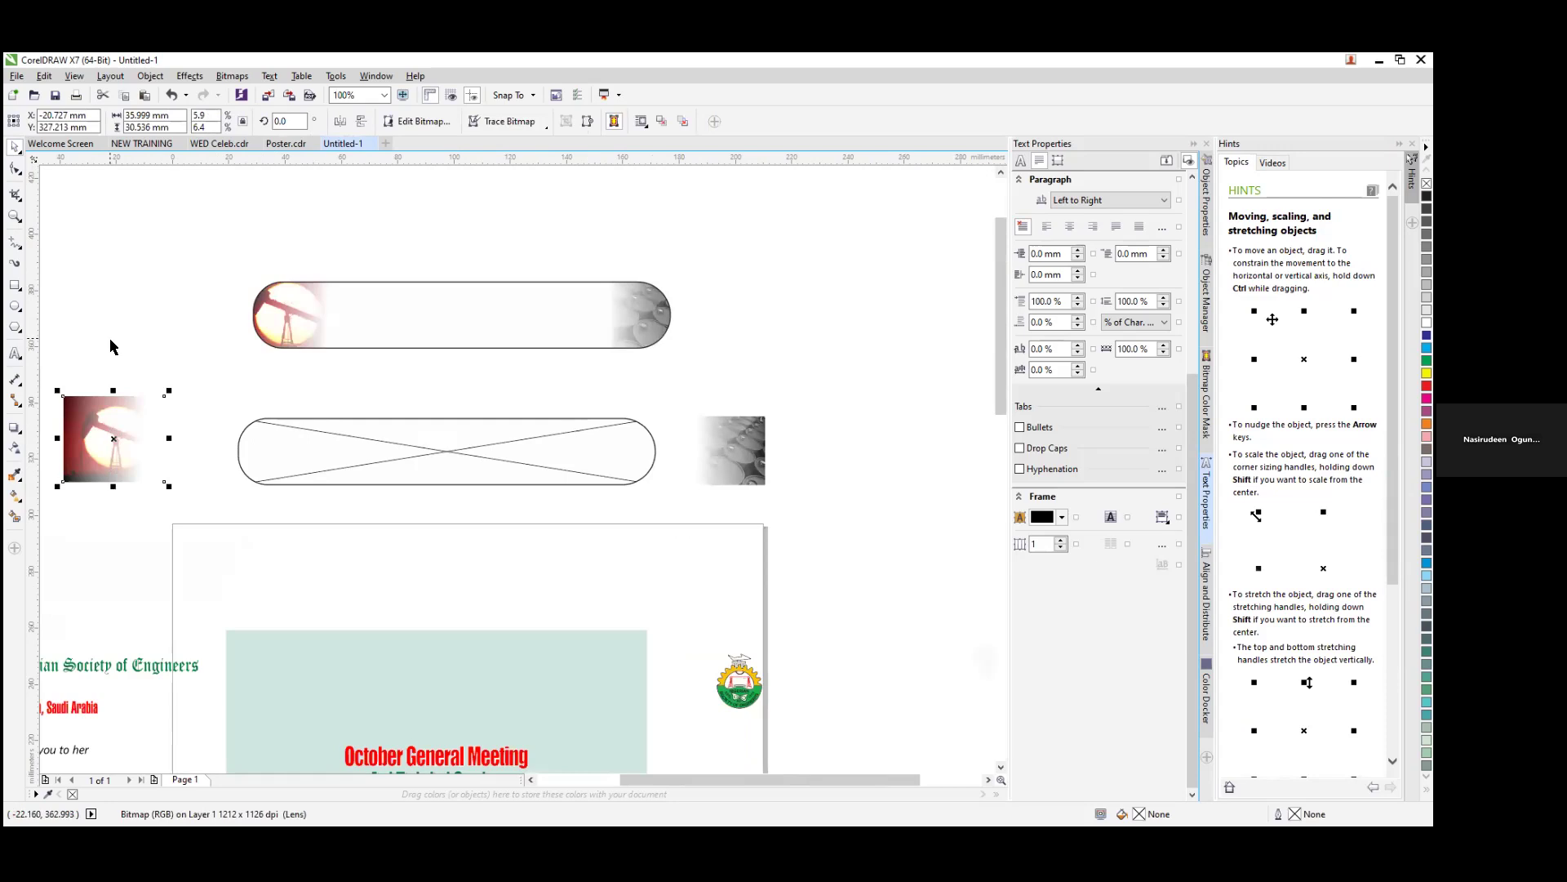
pyautogui.click(451, 424)
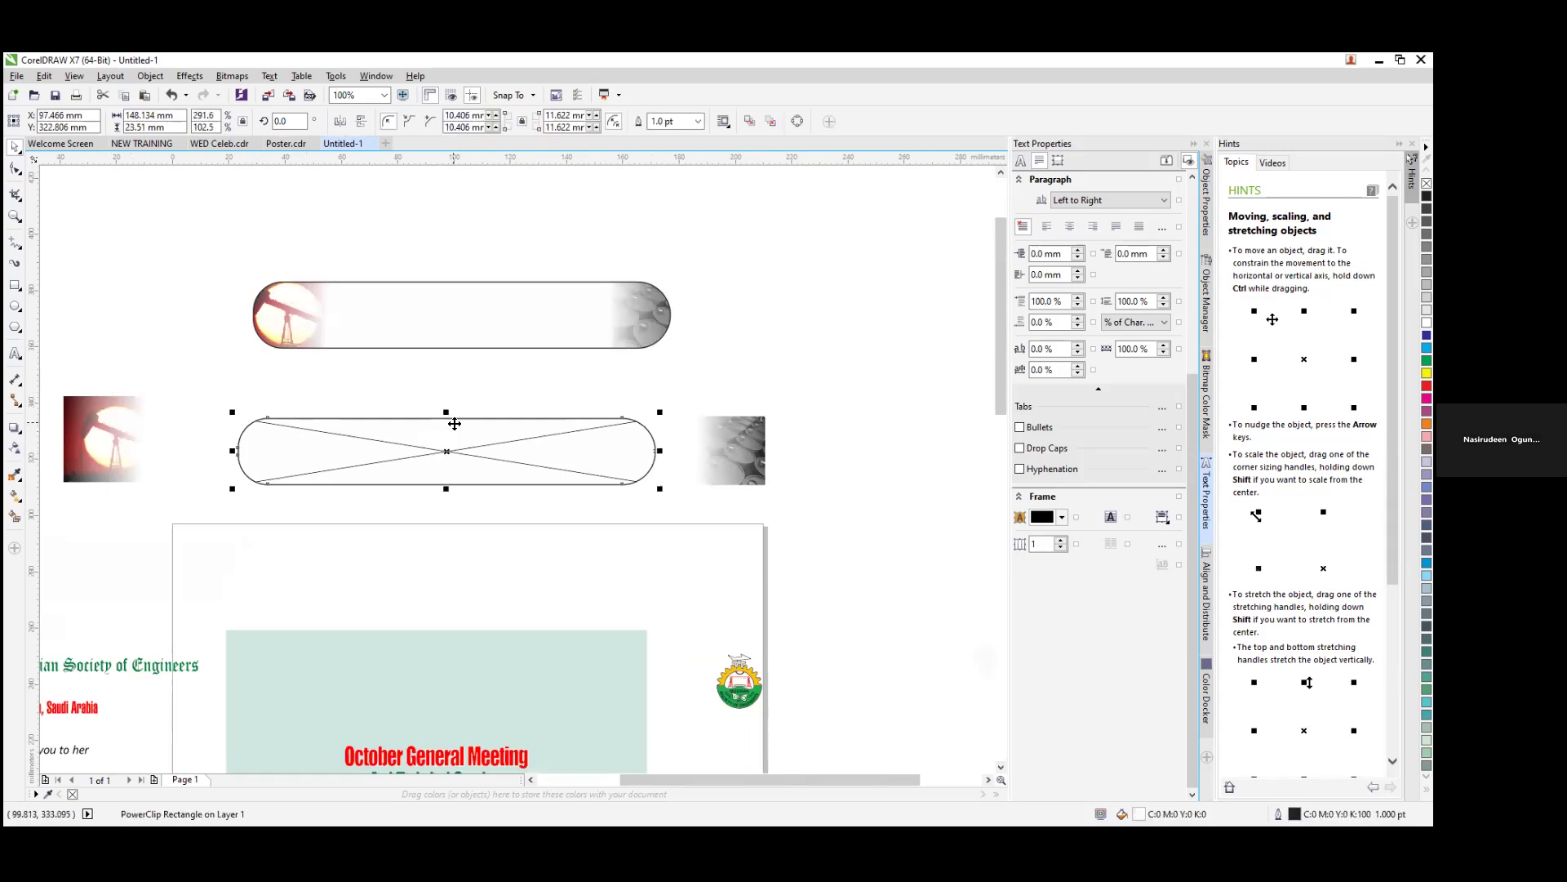
pyautogui.press('Delete')
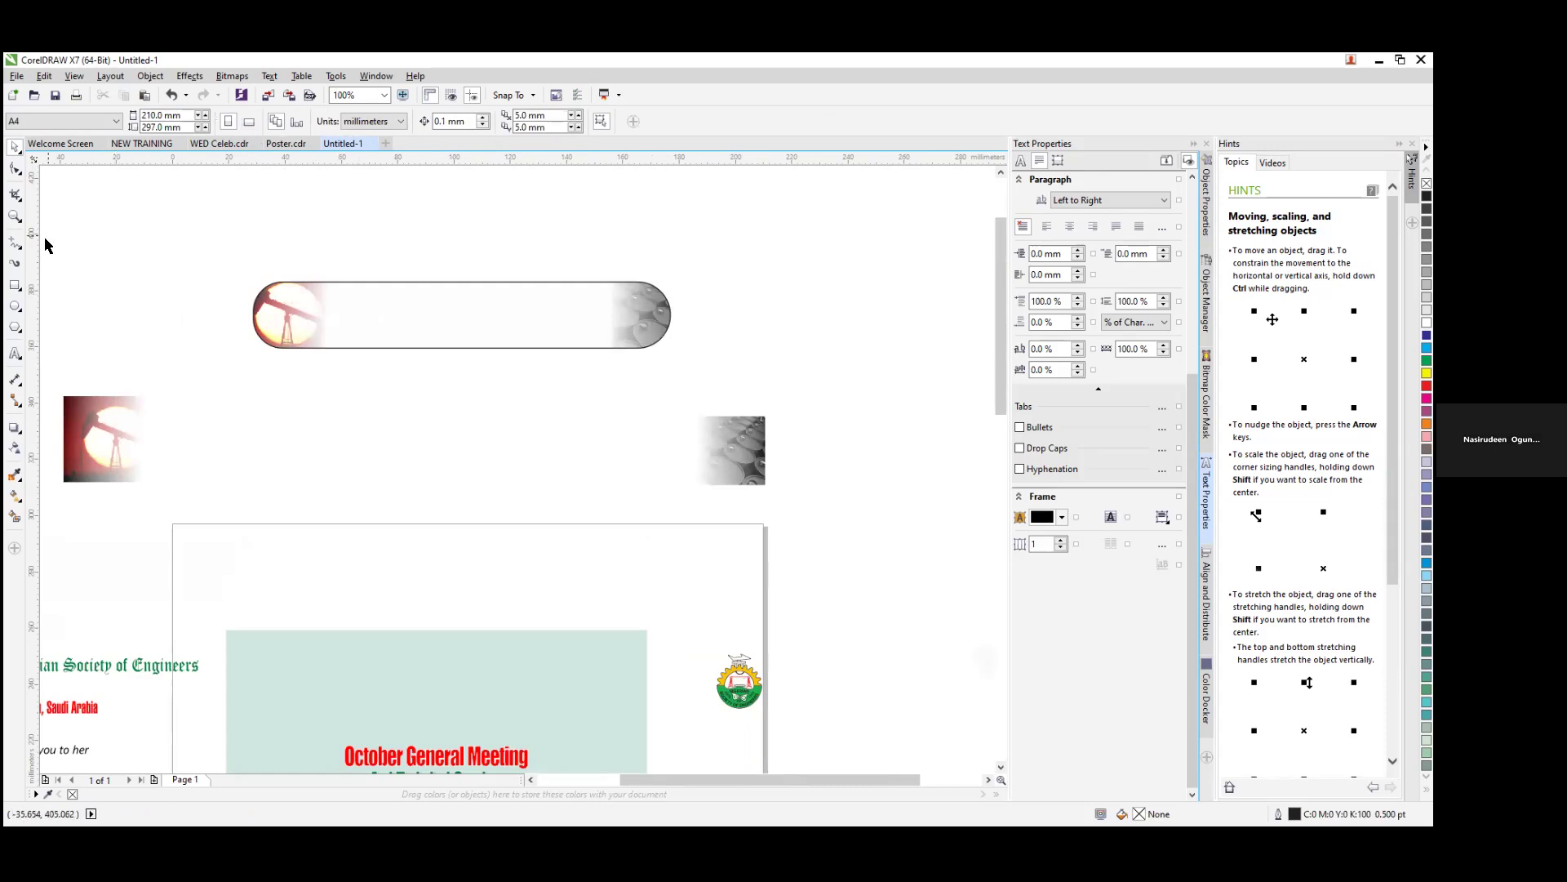
# Step: Draw a rectangle about 159 mm wide and 29 mm high between the oil pump and barrels pictures
pyautogui.click(15, 284)
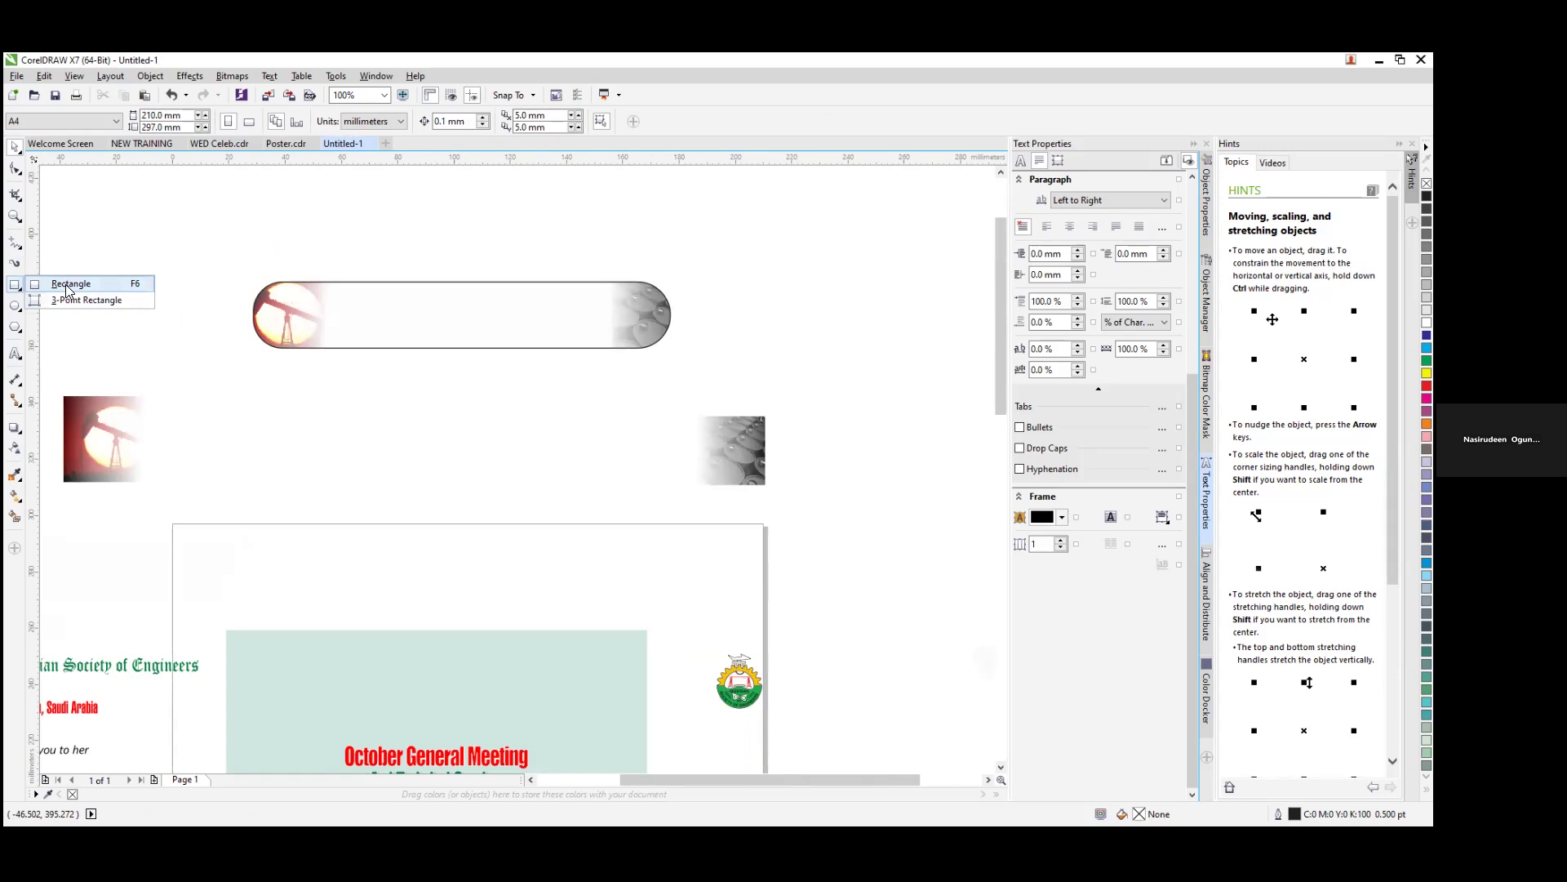
pyautogui.click(68, 285)
pyautogui.moveTo(212, 397)
pyautogui.mouseDown()
pyautogui.moveTo(465, 465)
pyautogui.moveTo(660, 479)
pyautogui.mouseUp()
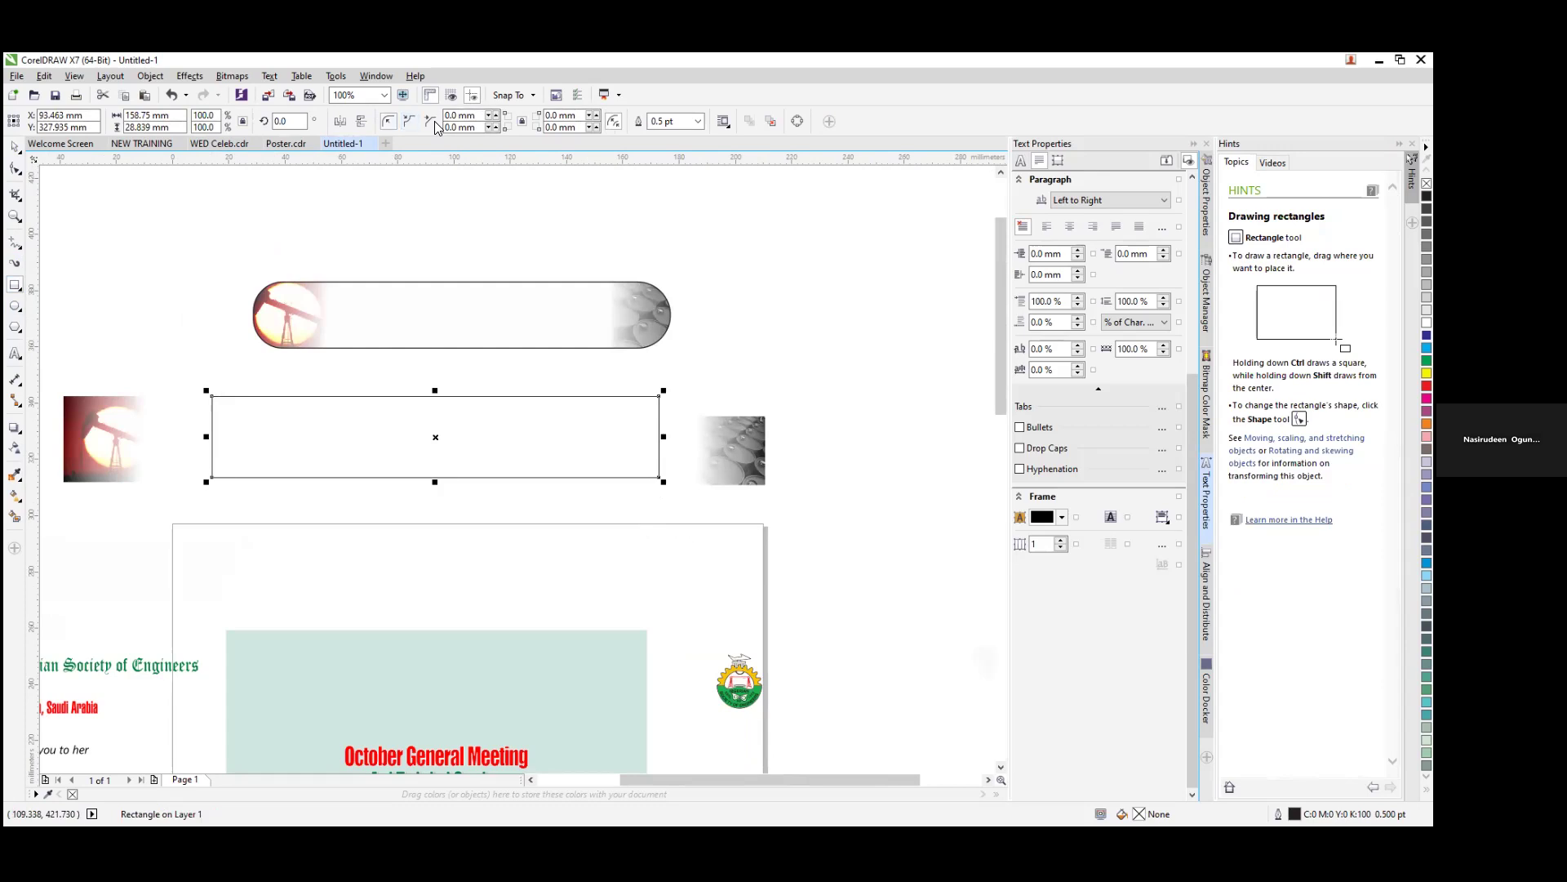
# Step: Round all four corners of the new rectangle with a 25 mm corner radius
pyautogui.scroll(3, 436, 128)
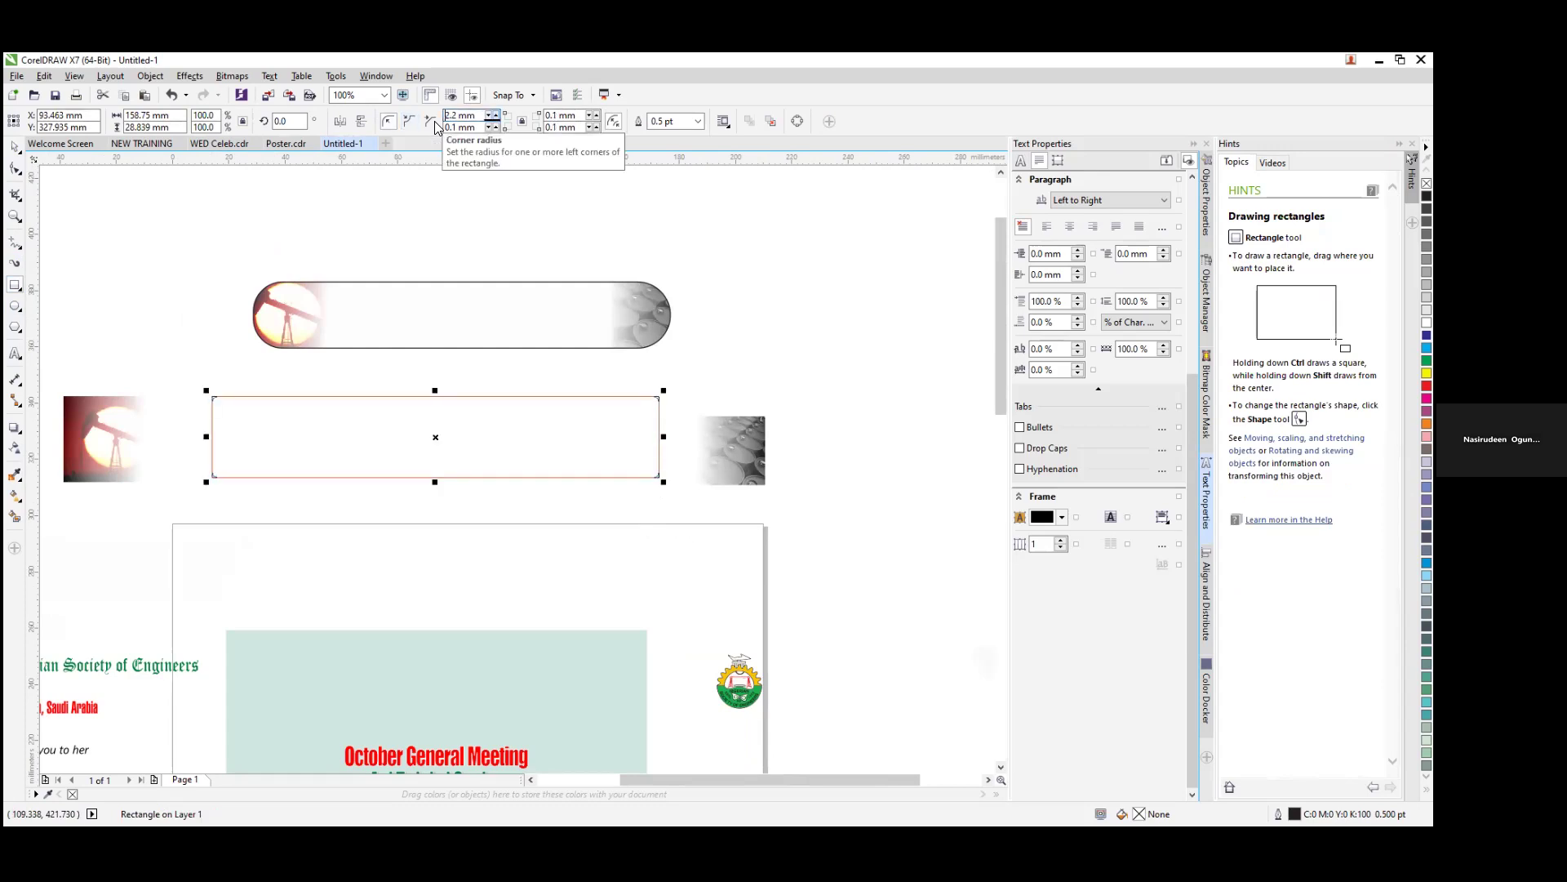
pyautogui.scroll(4, 436, 128)
pyautogui.press('Return')
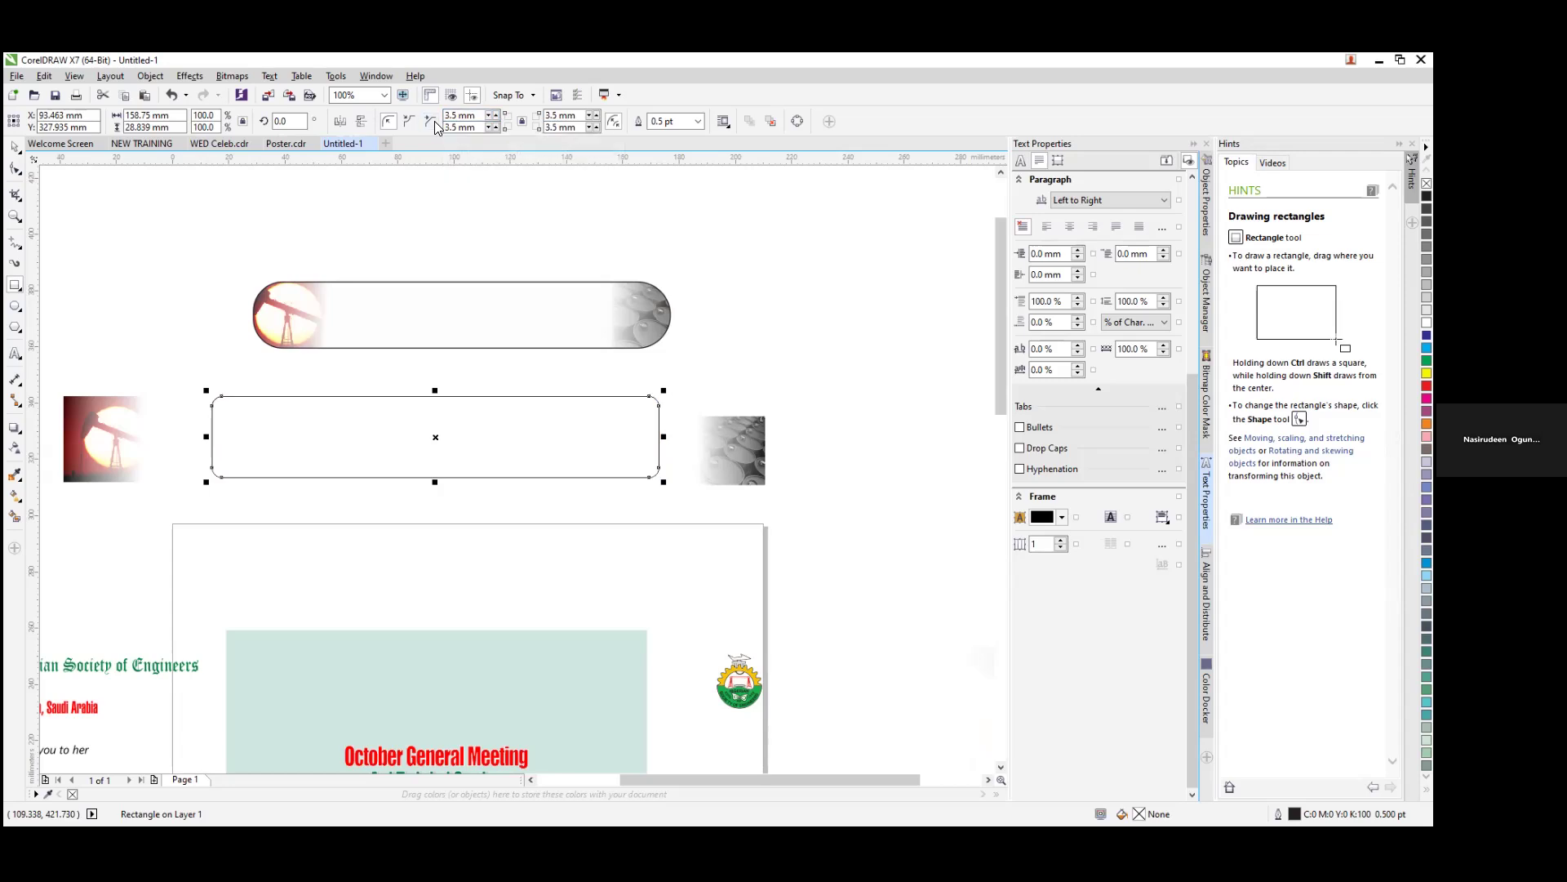
pyautogui.write('10')
pyautogui.press('Return')
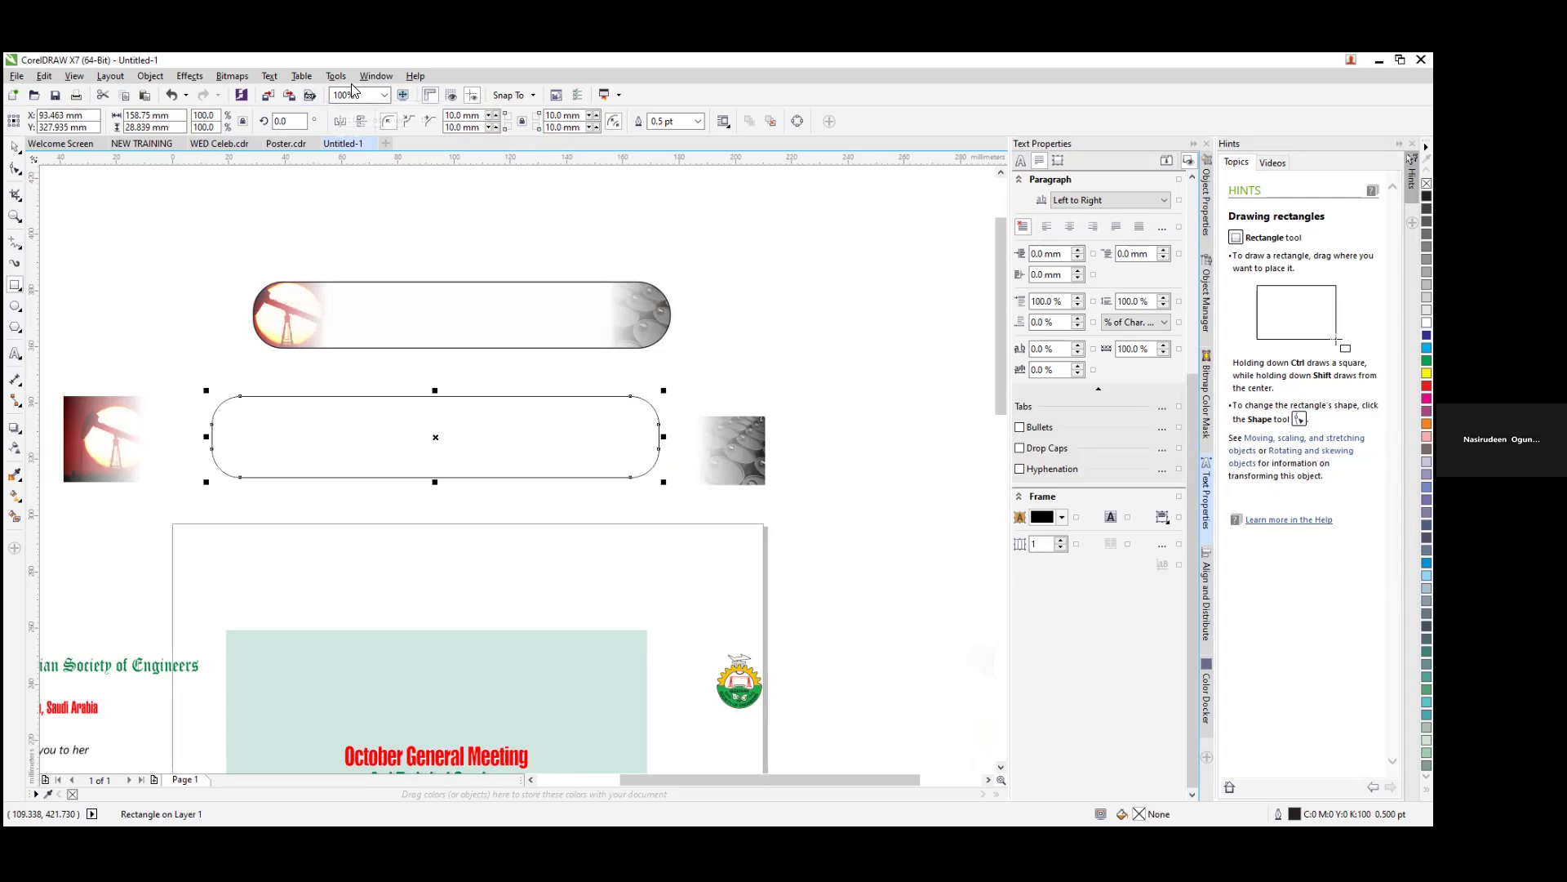
pyautogui.press('Return')
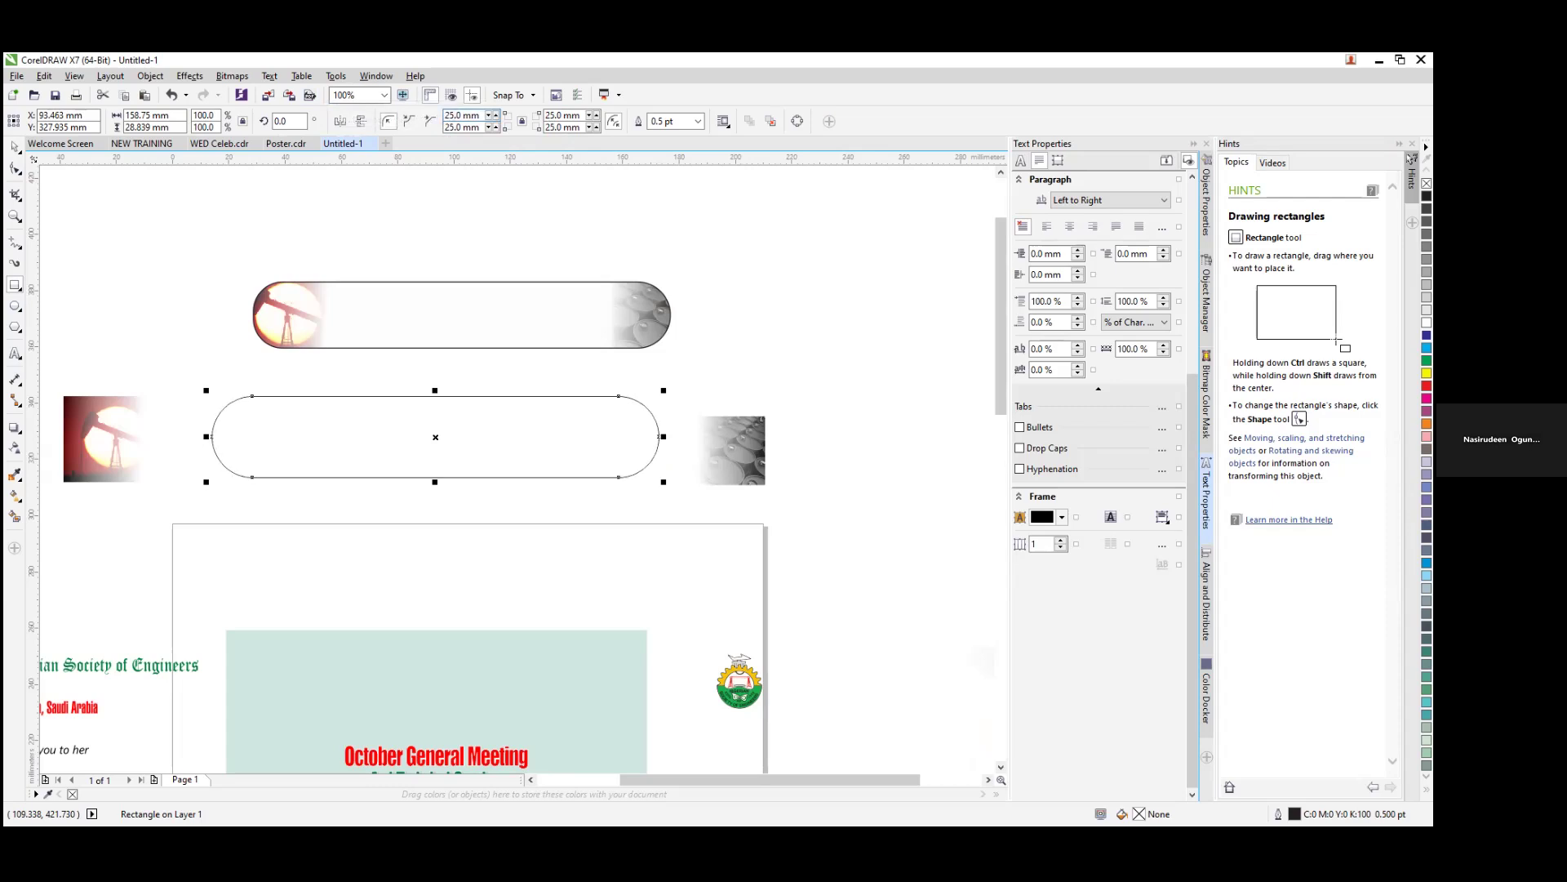
# Step: Set the outline width of the new rounded rectangle to 4 pt
pyautogui.click(15, 147)
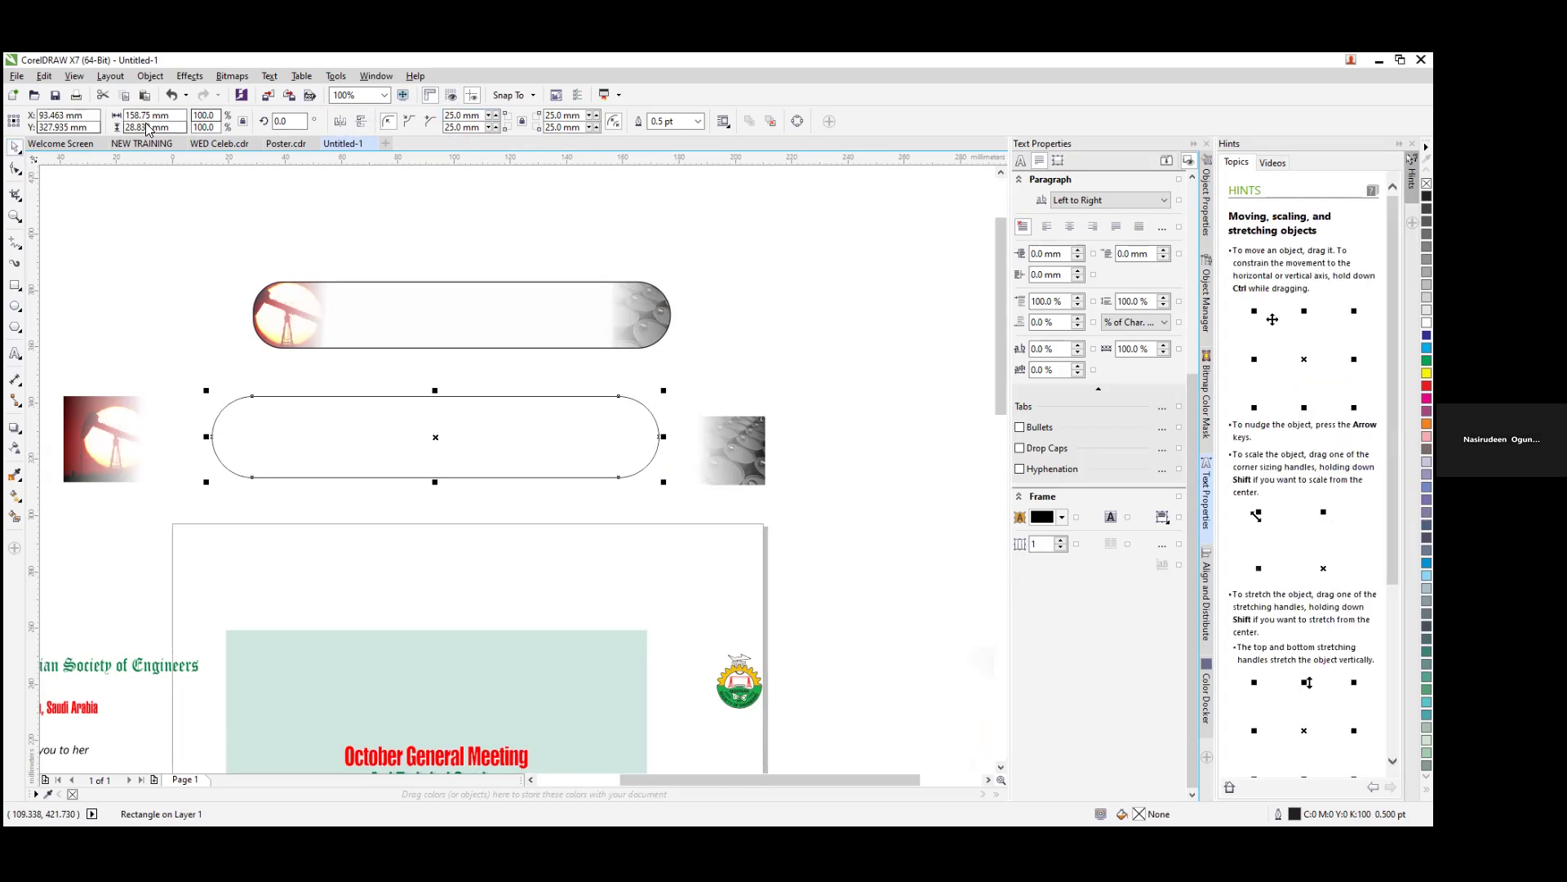
pyautogui.click(698, 120)
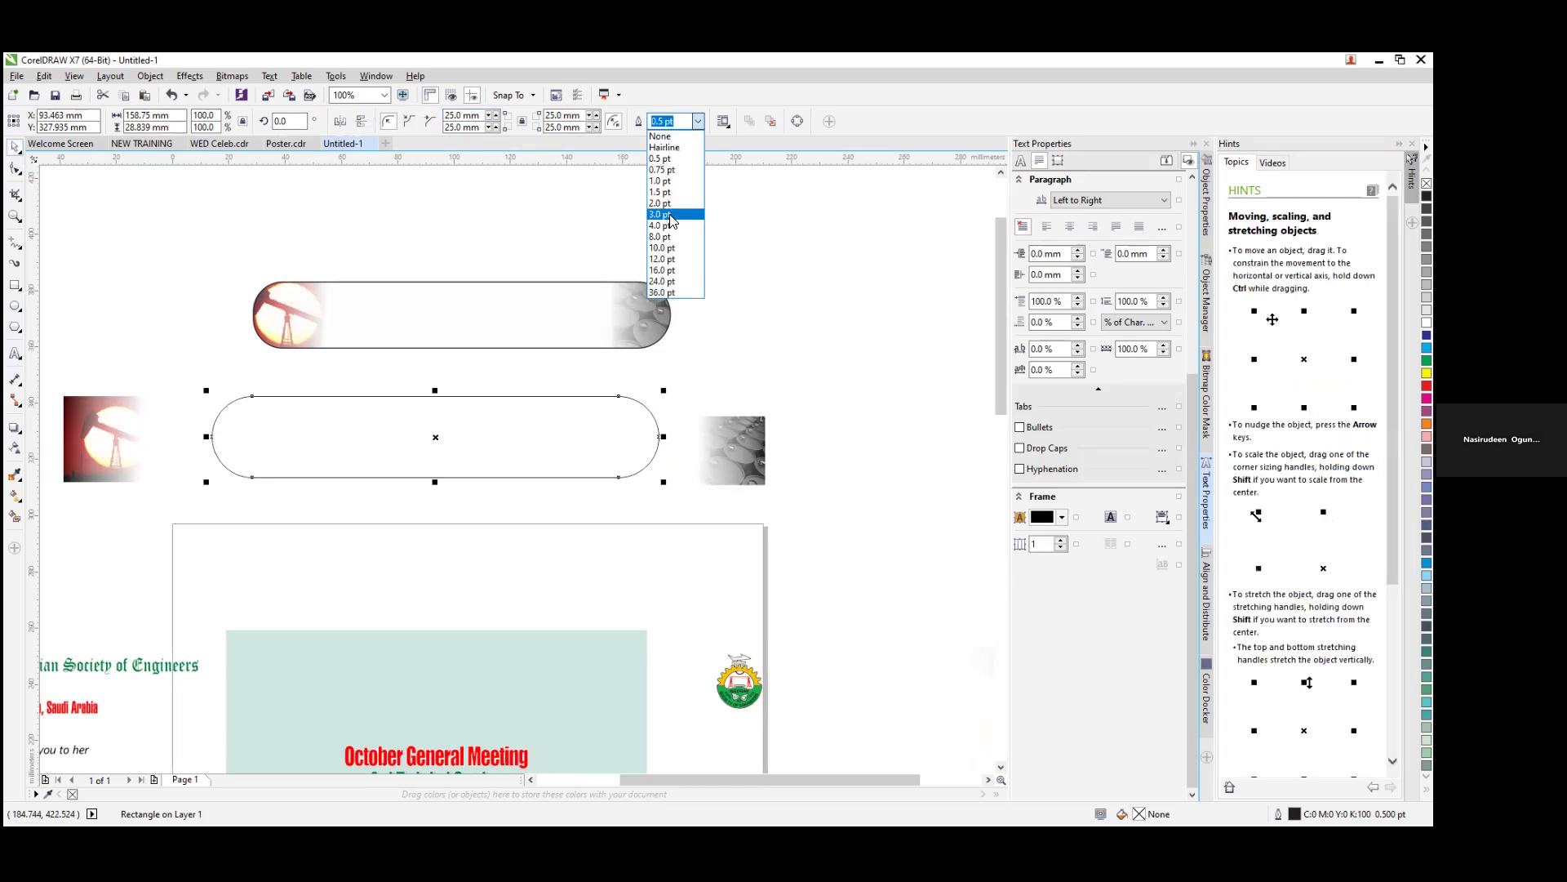
pyautogui.press('Escape')
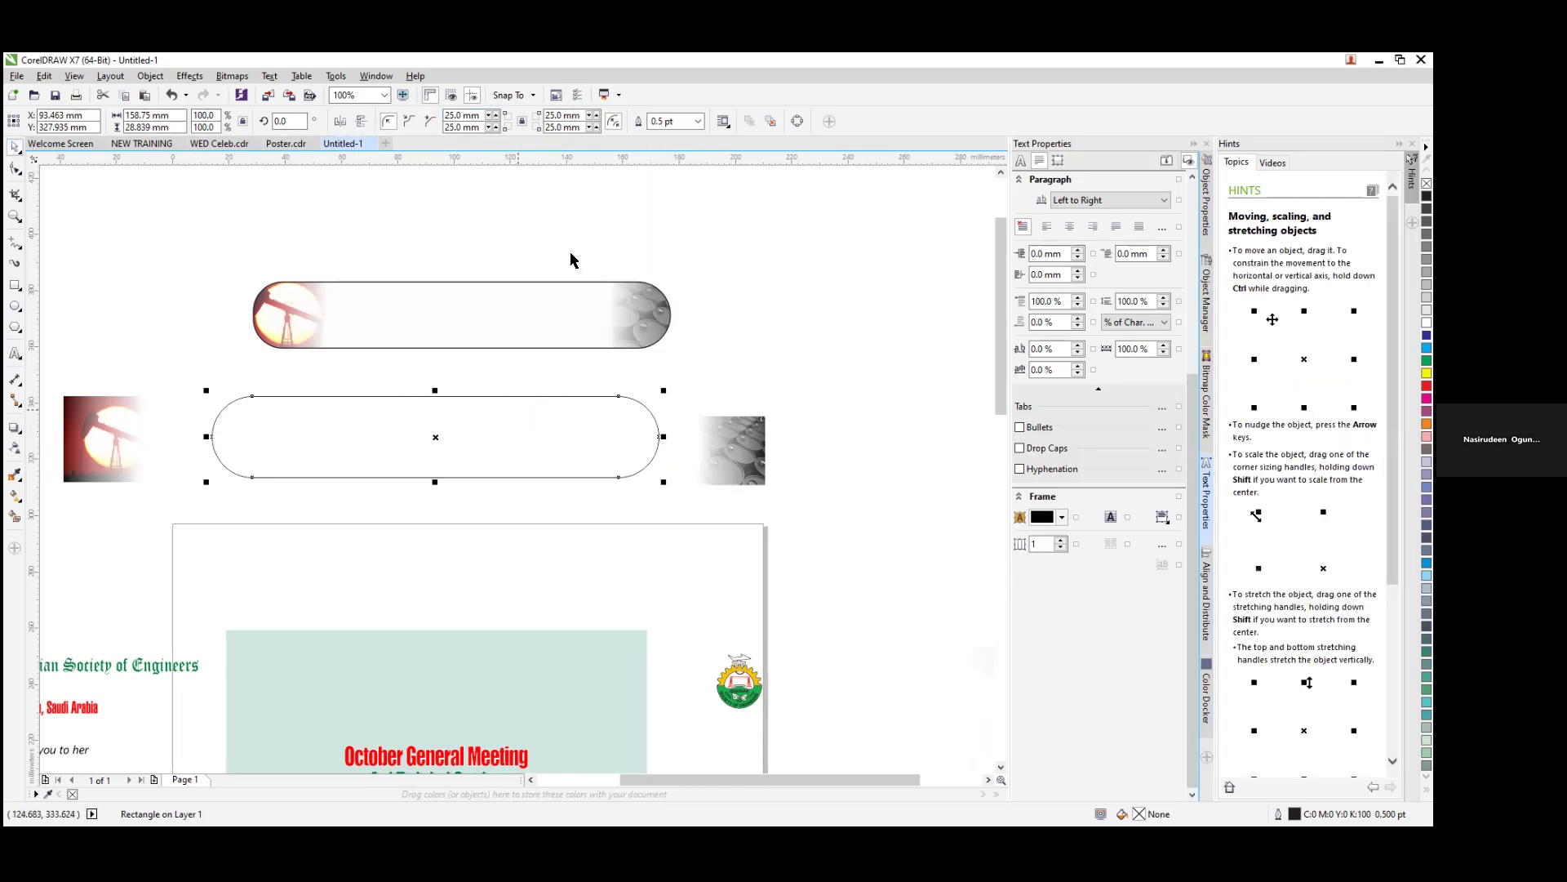
pyautogui.click(698, 121)
pyautogui.click(661, 225)
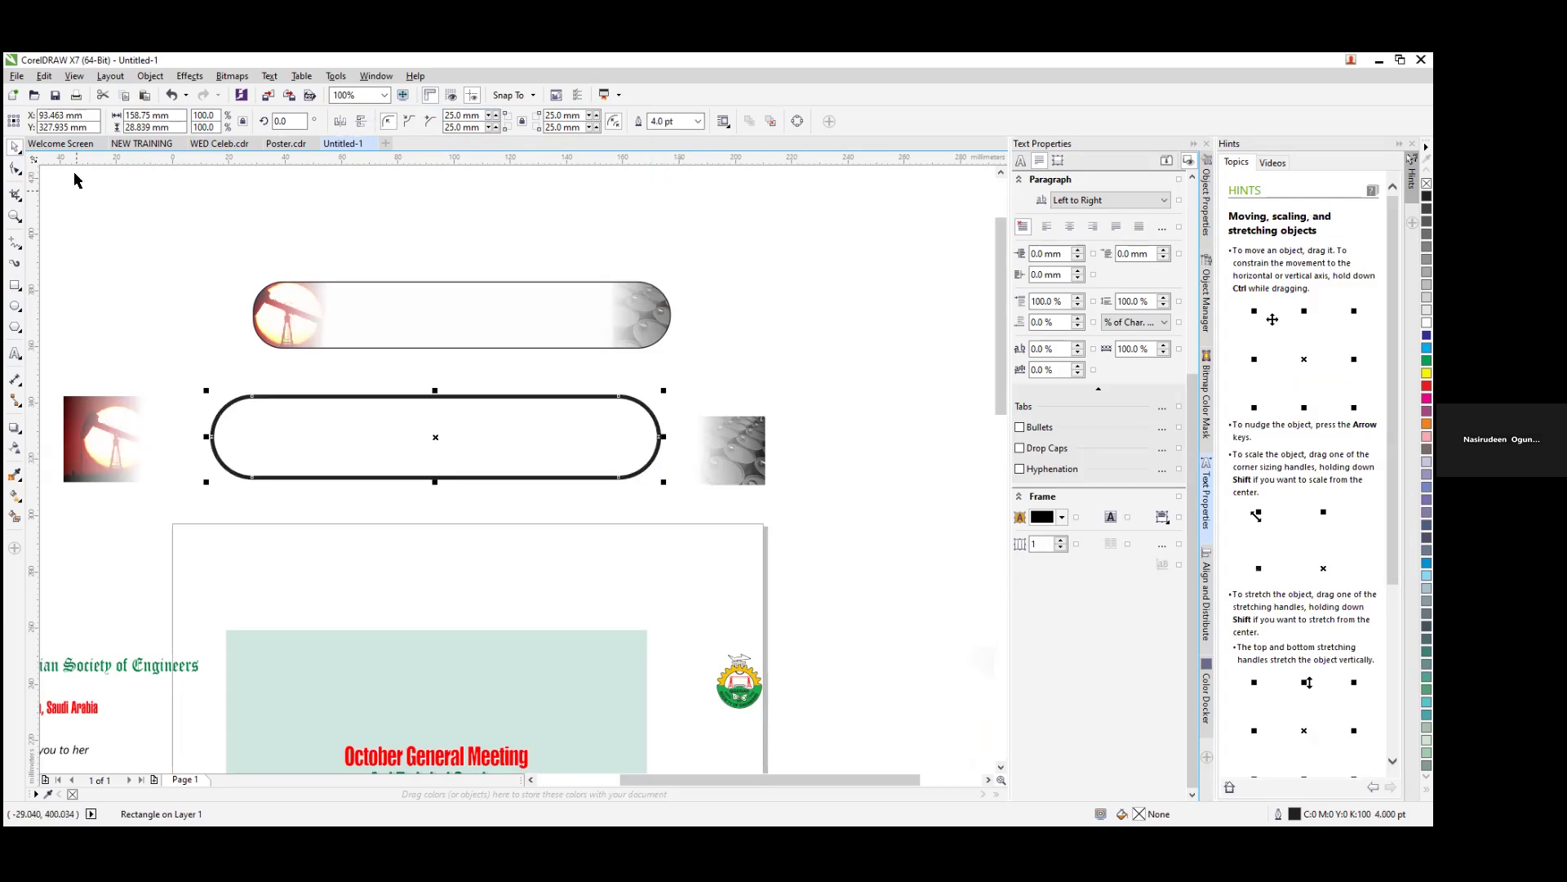
pyautogui.click(111, 360)
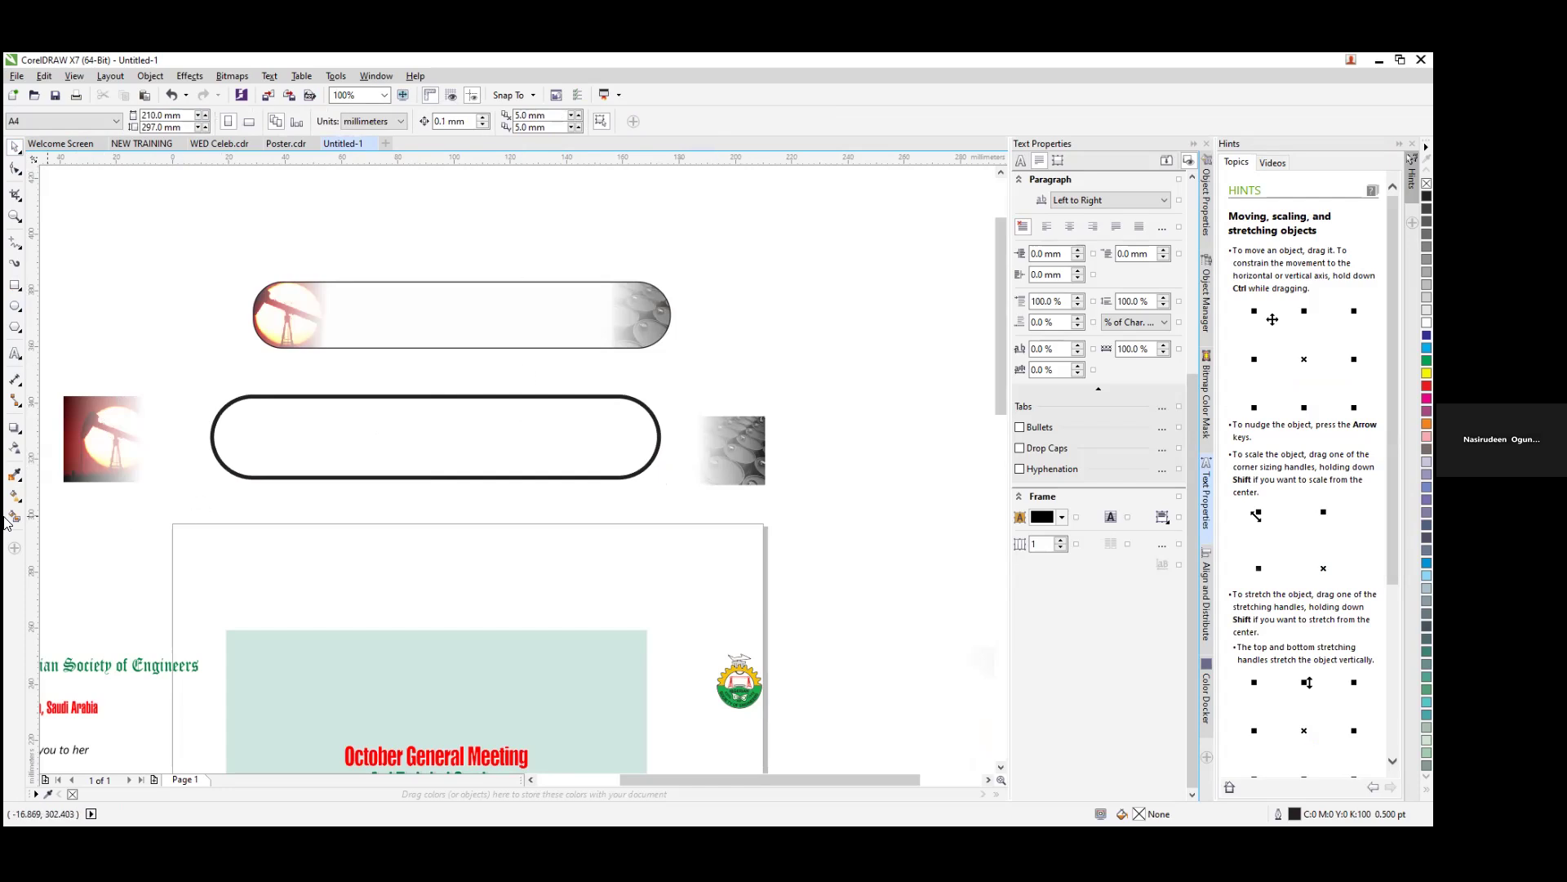
# Step: Move the oil pump picture closer to the rounded rectangle and PowerClip it inside that frame
pyautogui.click(105, 442)
pyautogui.moveTo(105, 442); pyautogui.dragTo(133, 432)
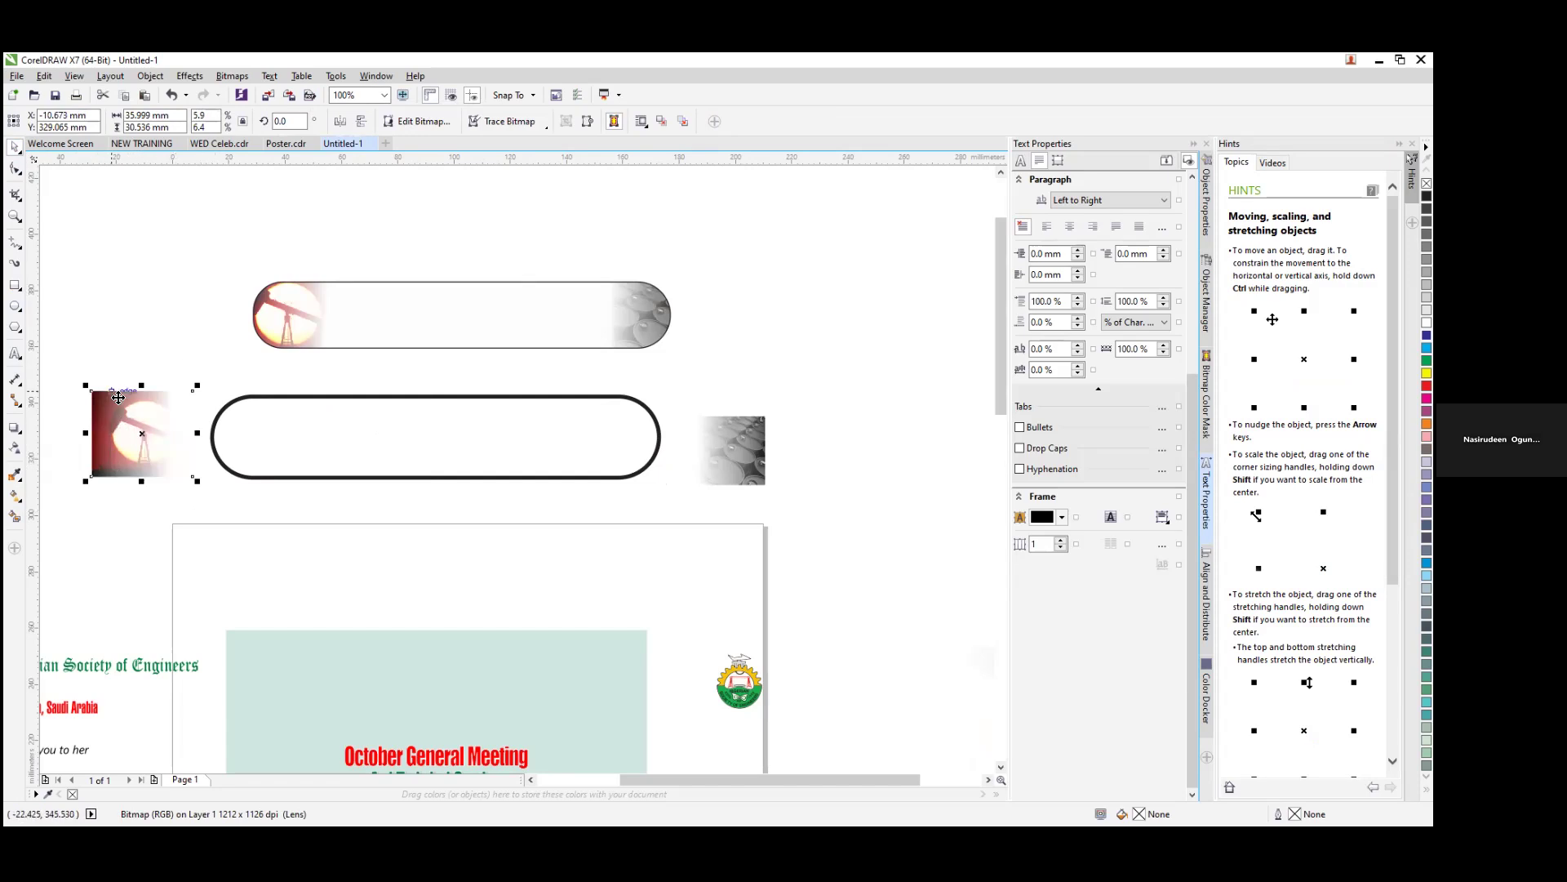
pyautogui.click(151, 75)
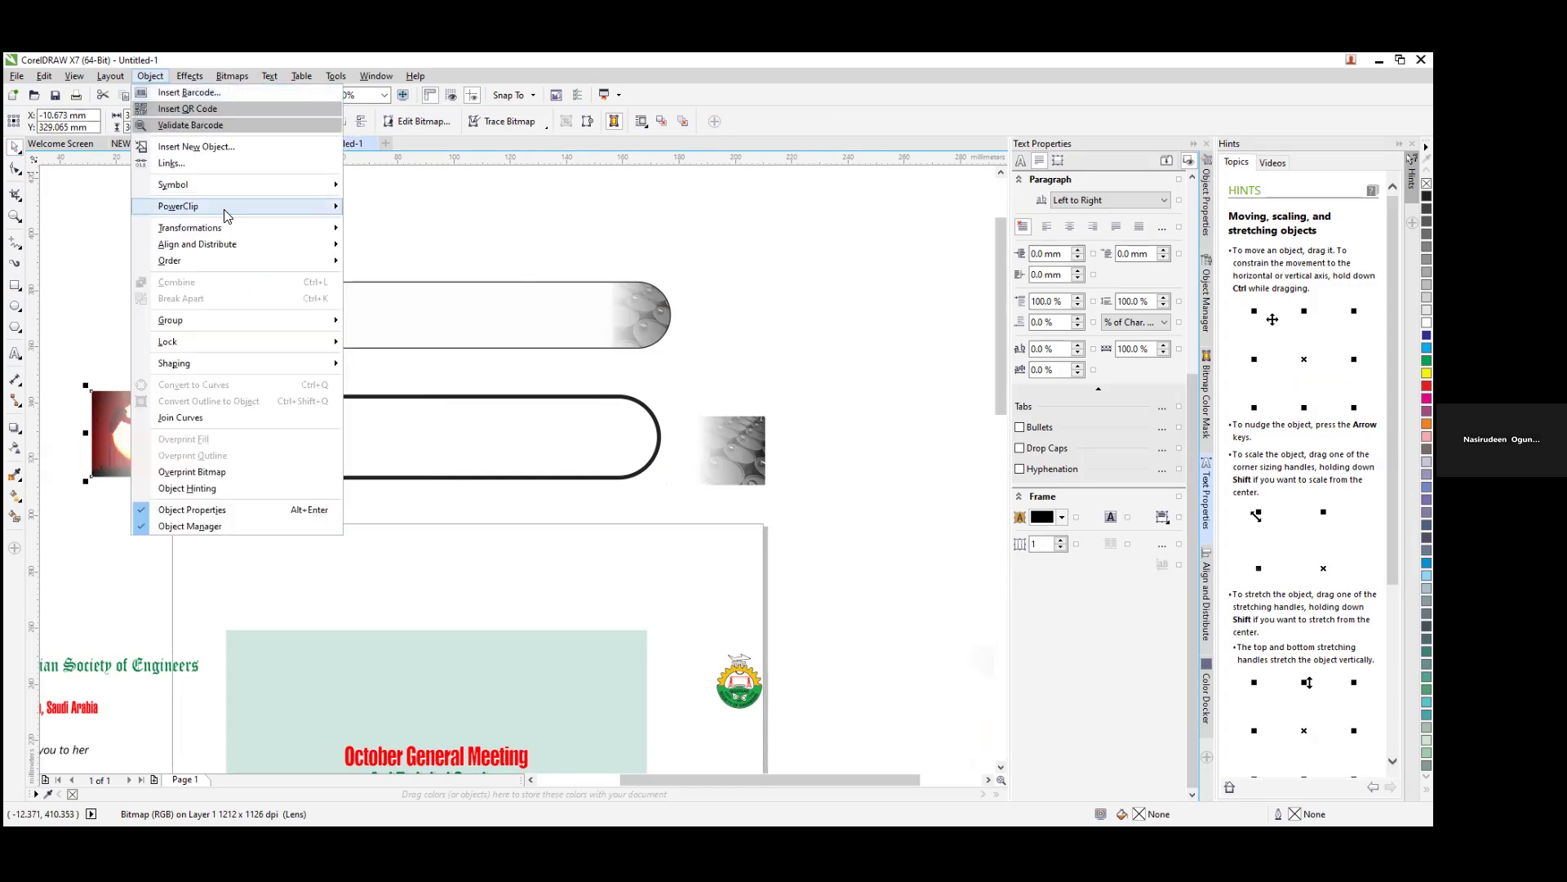
pyautogui.moveTo(345, 211)
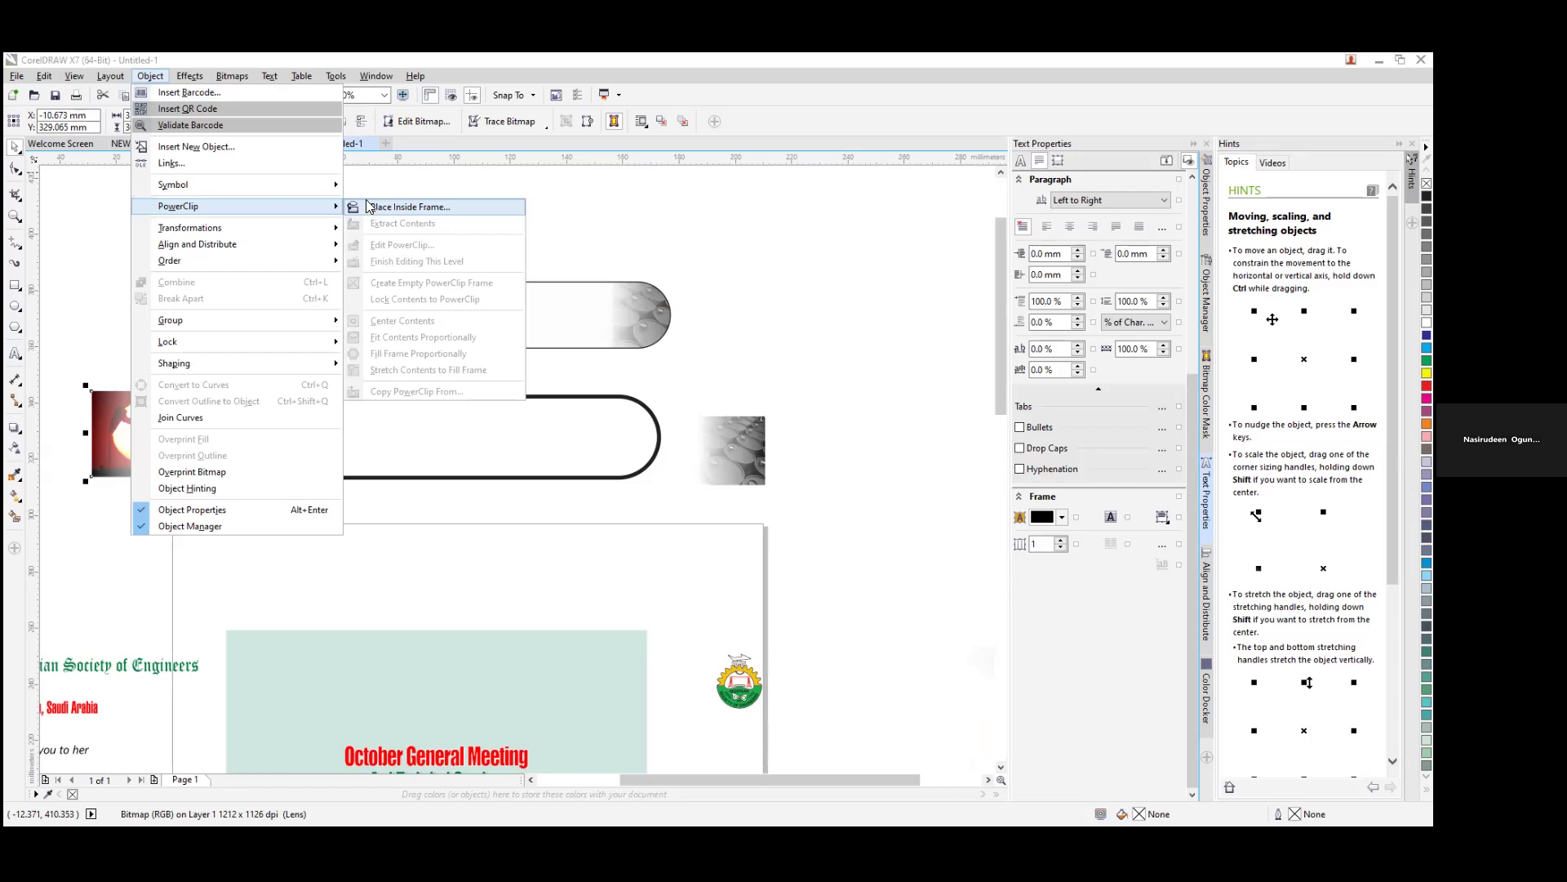
pyautogui.click(435, 211)
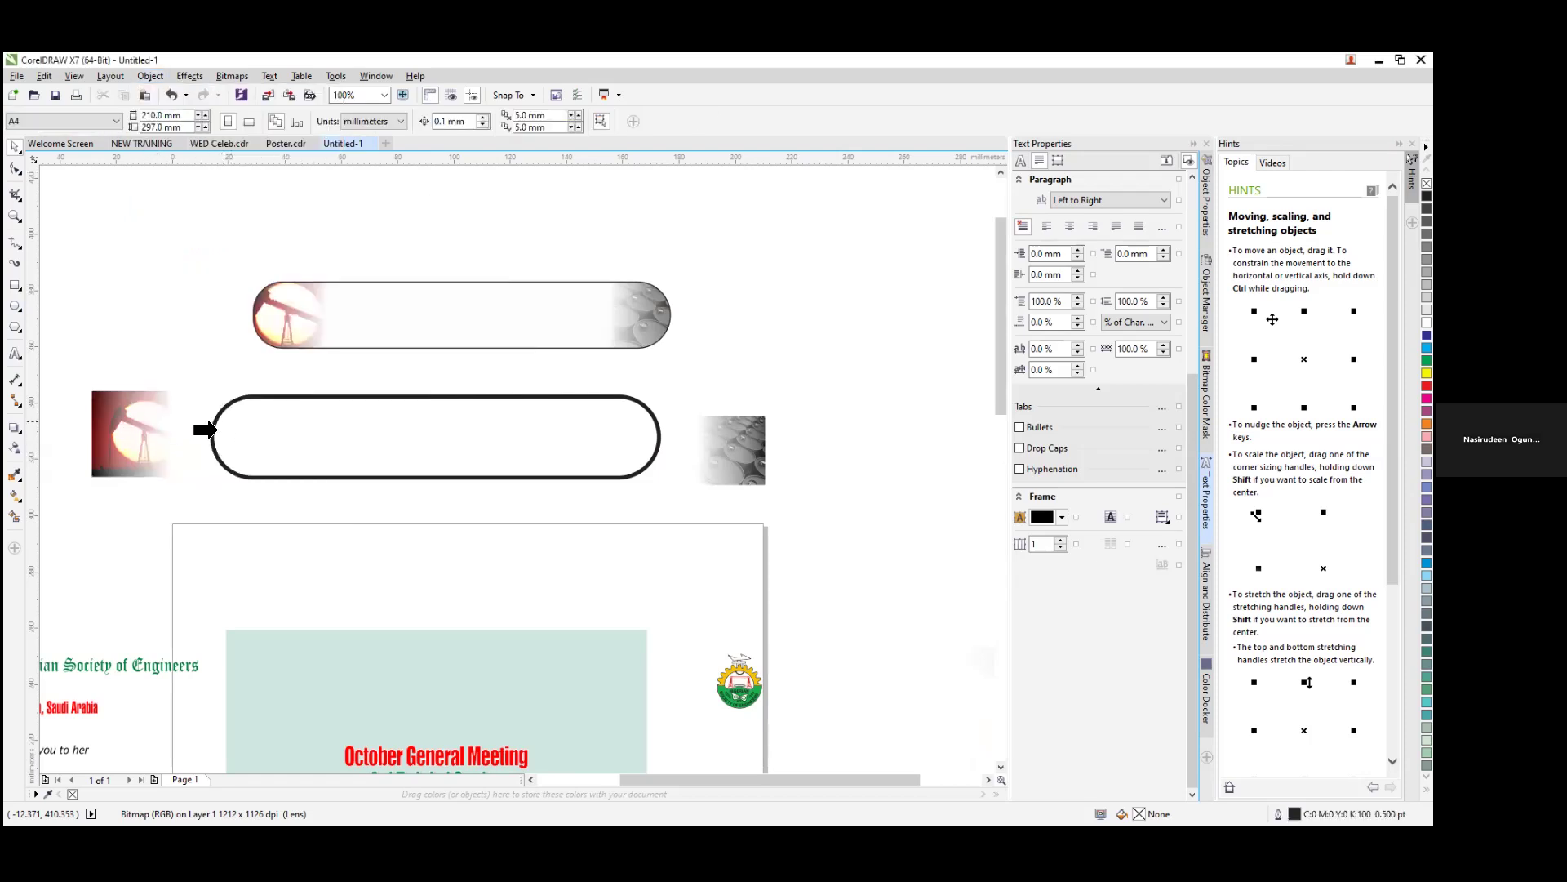
pyautogui.click(214, 434)
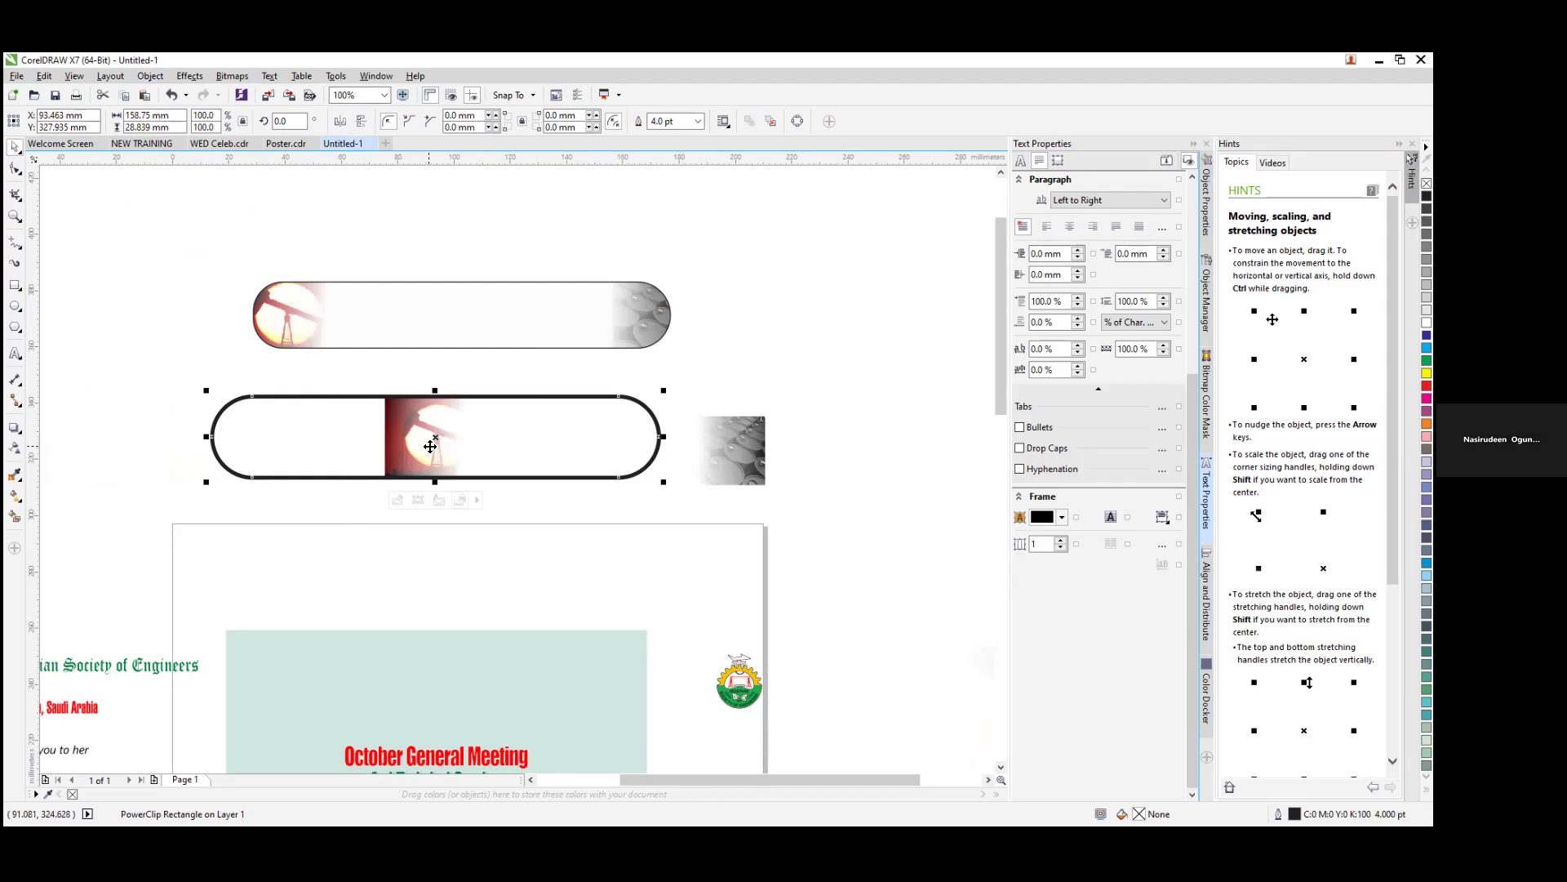
# Step: Edit the PowerClip contents and move the oil pump picture to the left end of the rounded frame
pyautogui.click(396, 501)
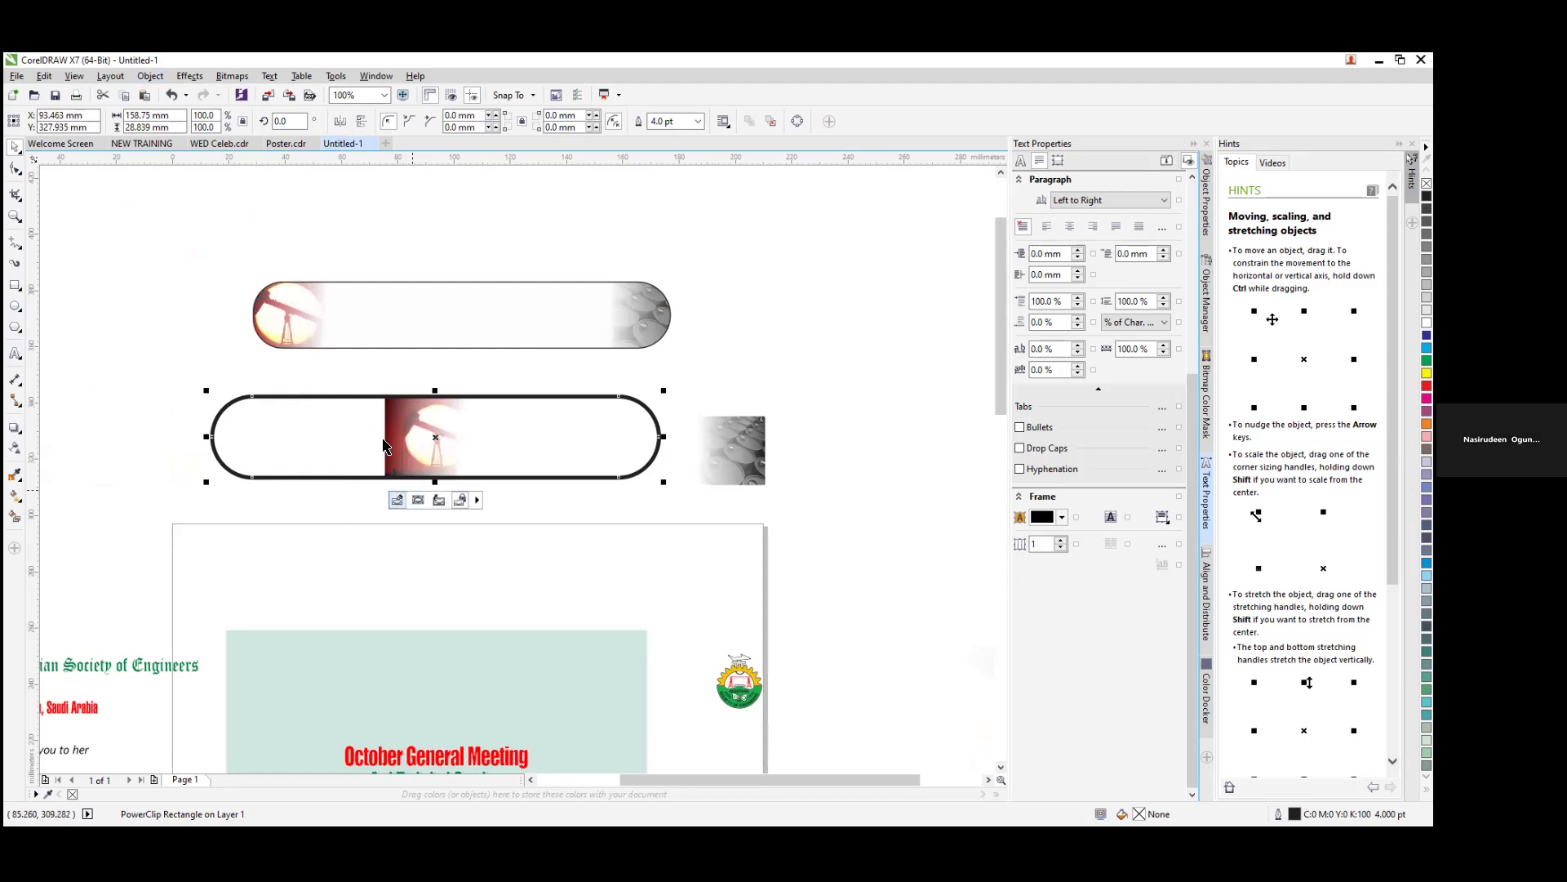
pyautogui.moveTo(425, 434); pyautogui.dragTo(232, 429)
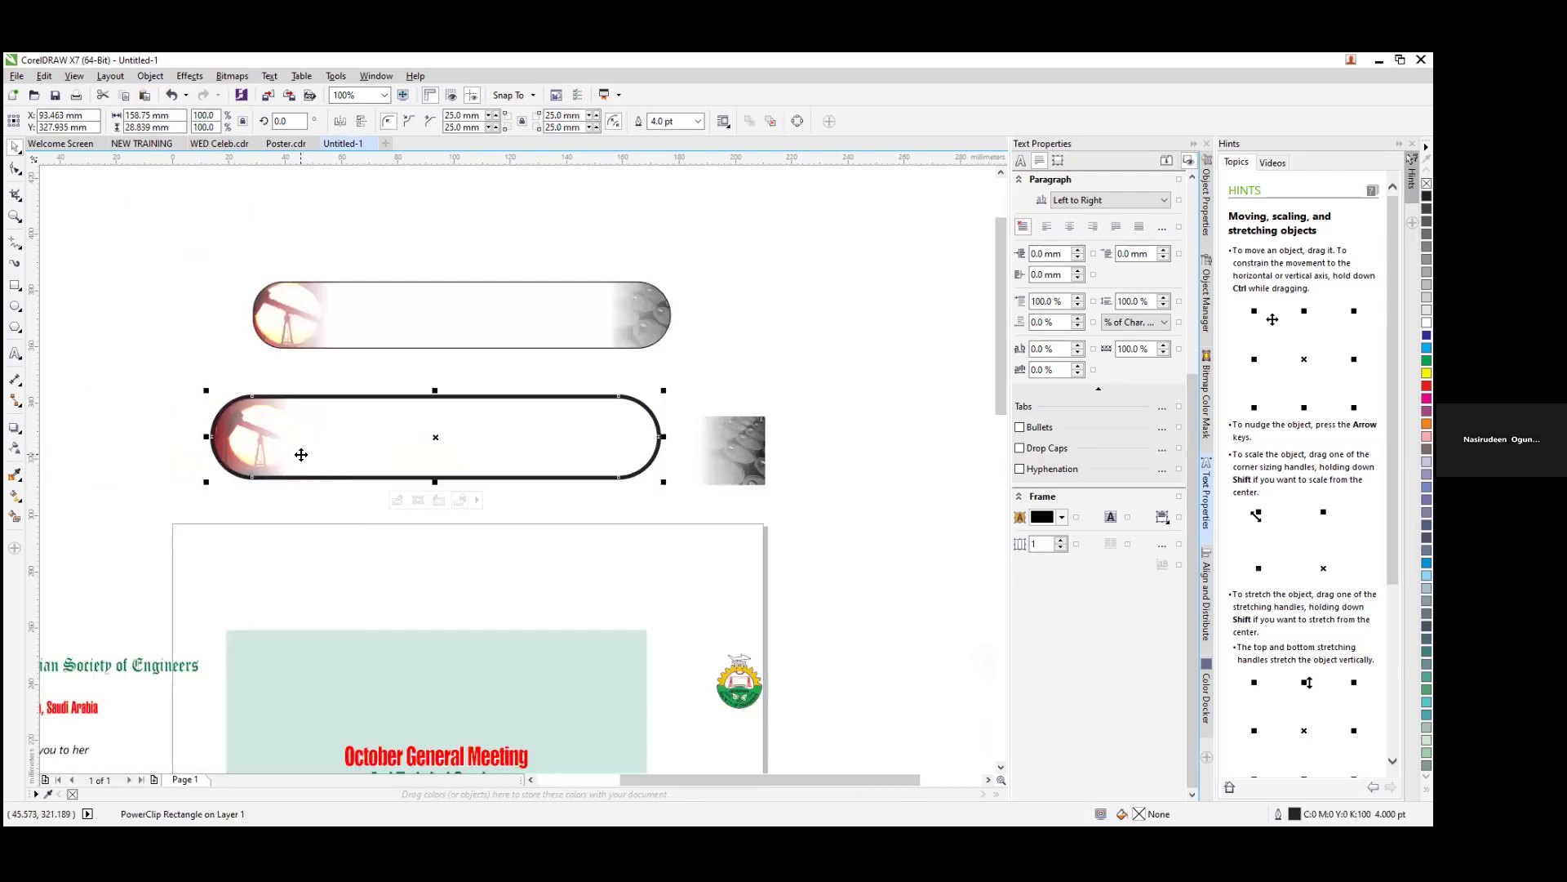
pyautogui.click(147, 324)
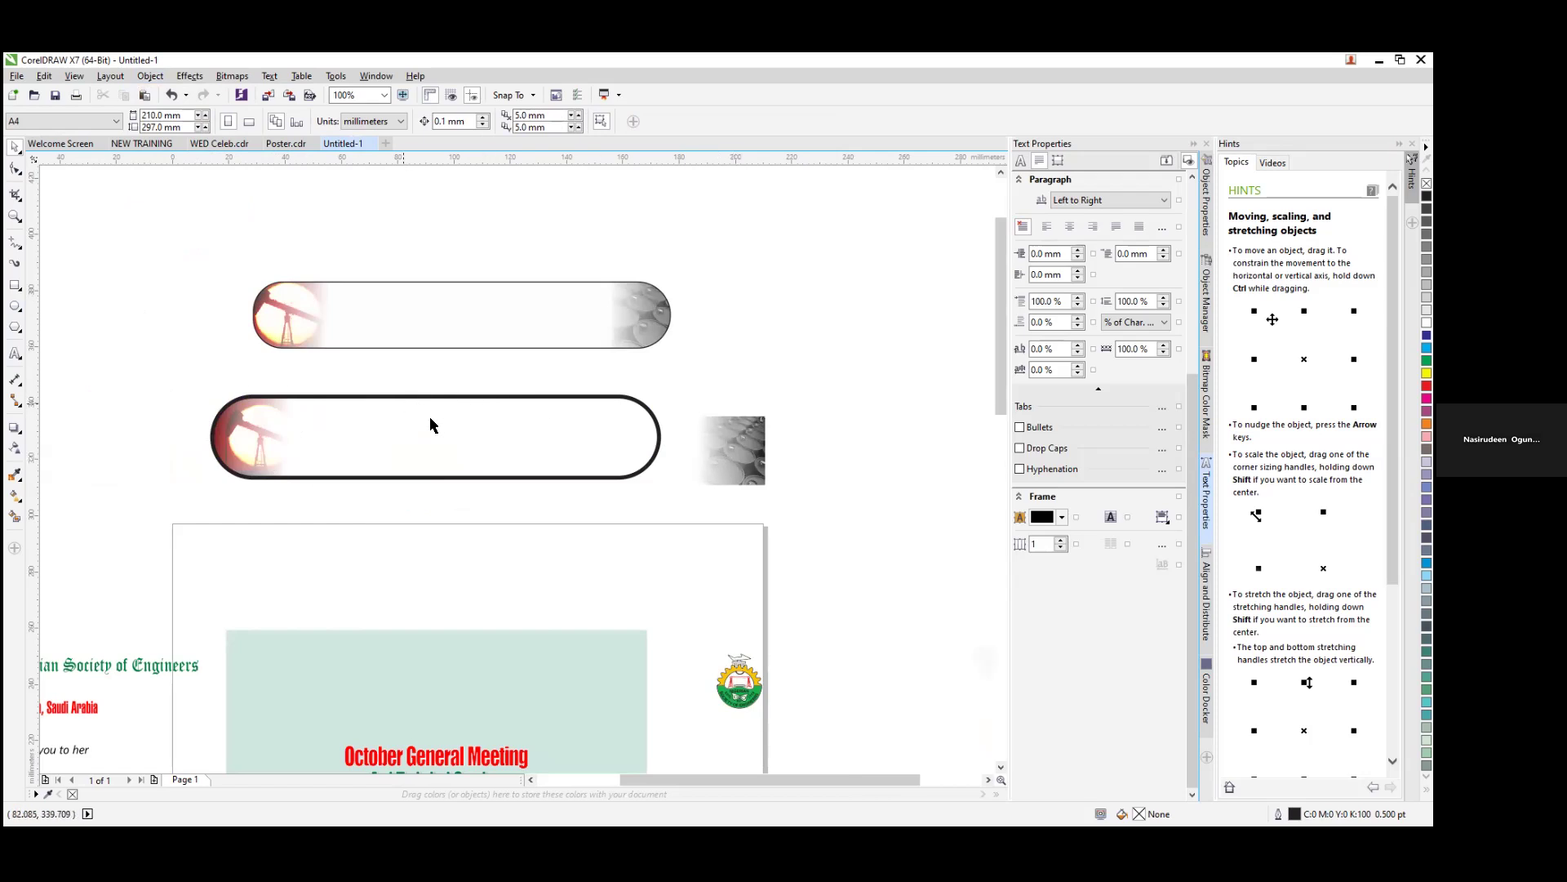
# Step: PowerClip the grey barrels picture inside the right end of the rounded frame
pyautogui.click(737, 463)
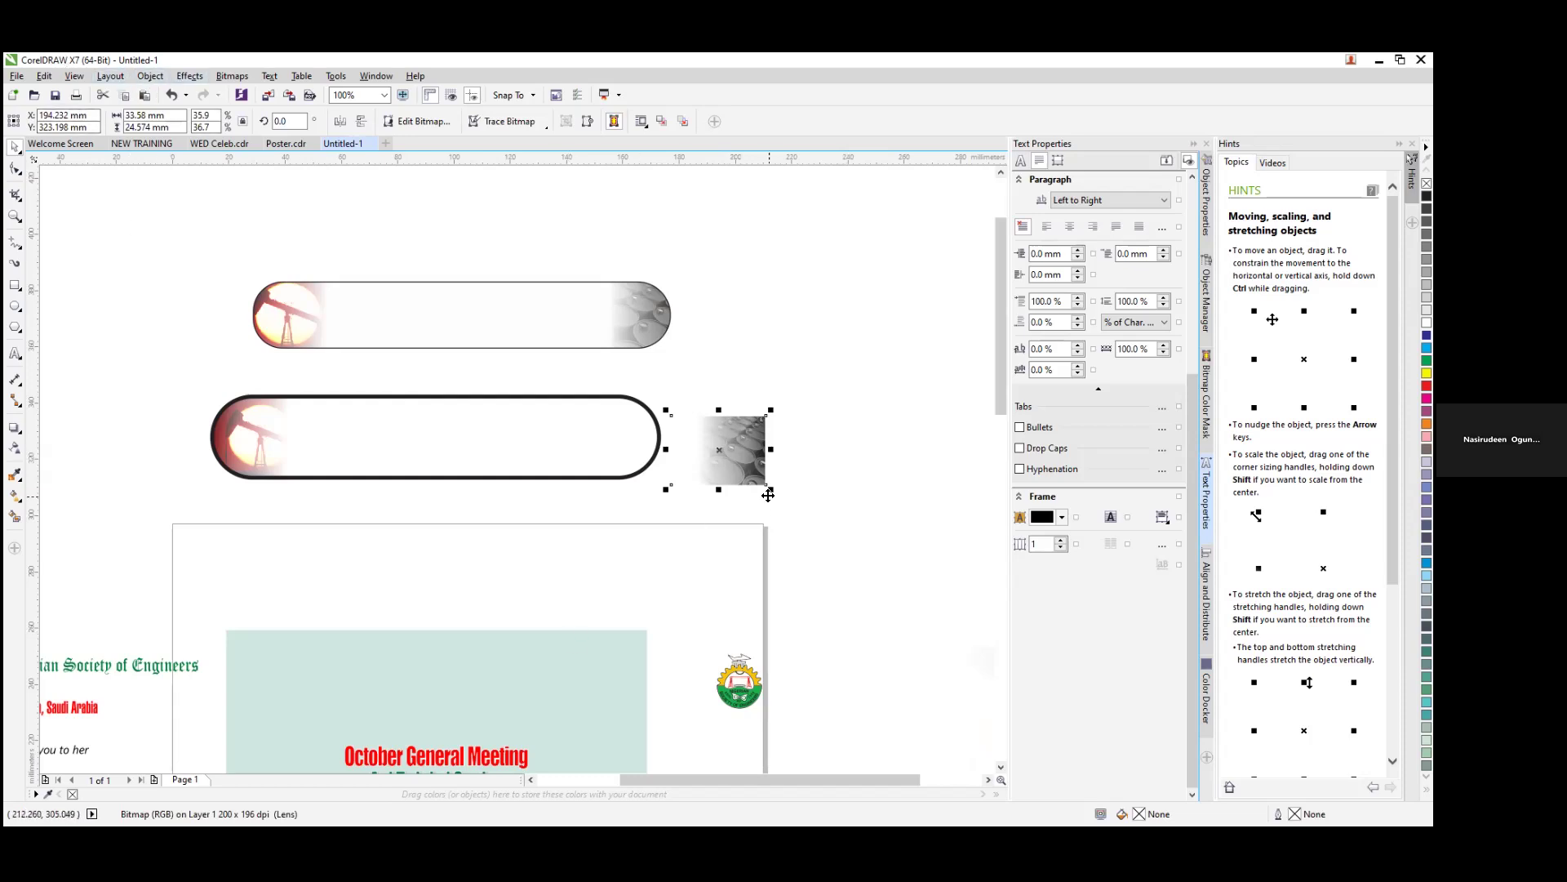
pyautogui.moveTo(720, 452); pyautogui.dragTo(621, 433)
pyautogui.click(875, 360)
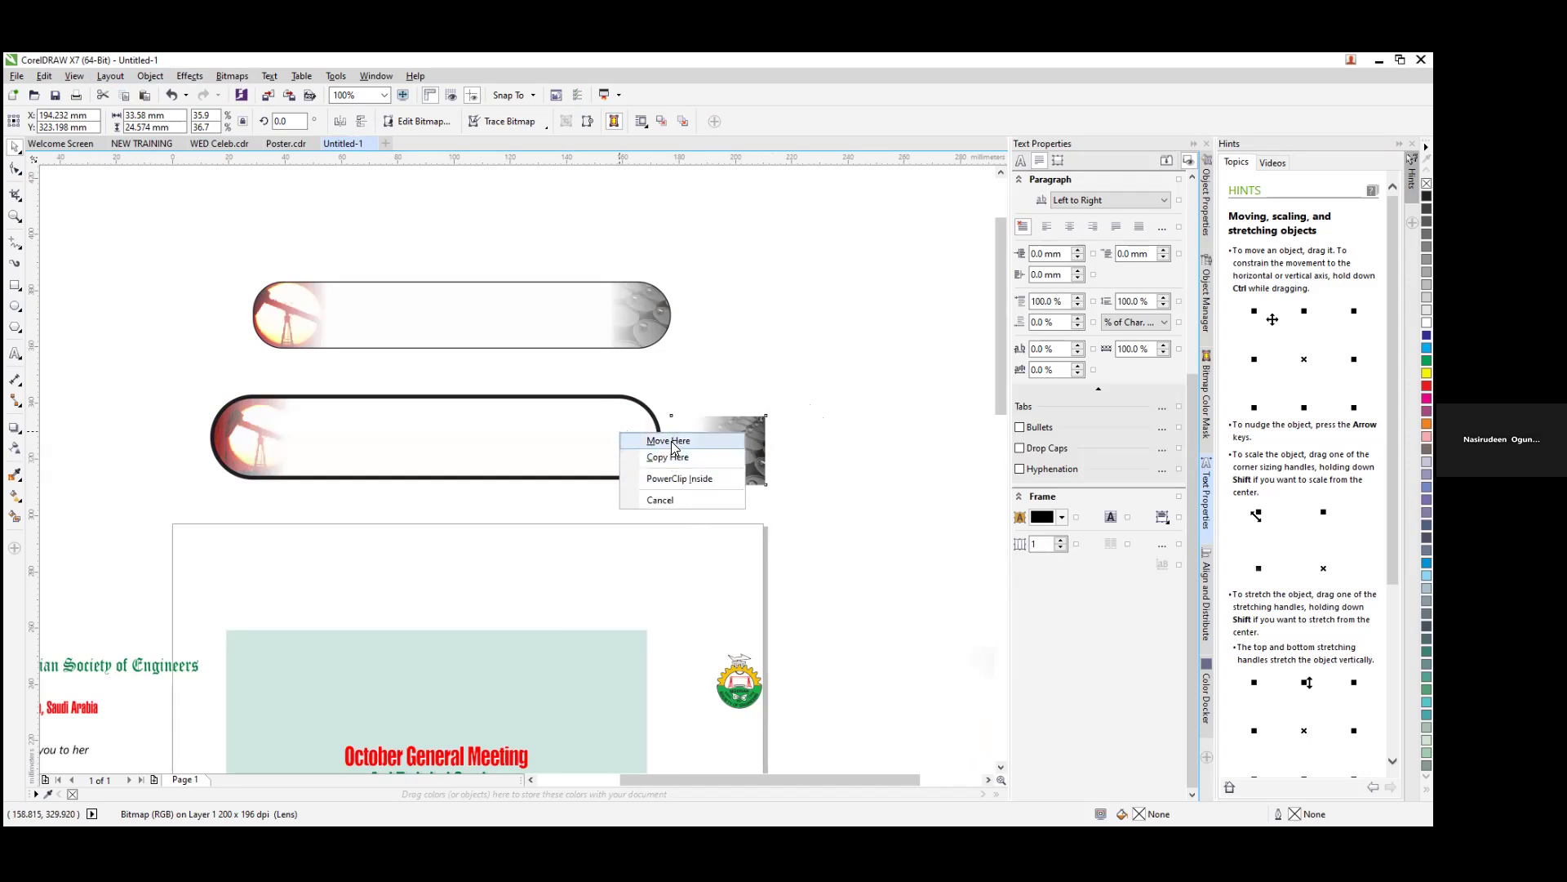
pyautogui.click(688, 482)
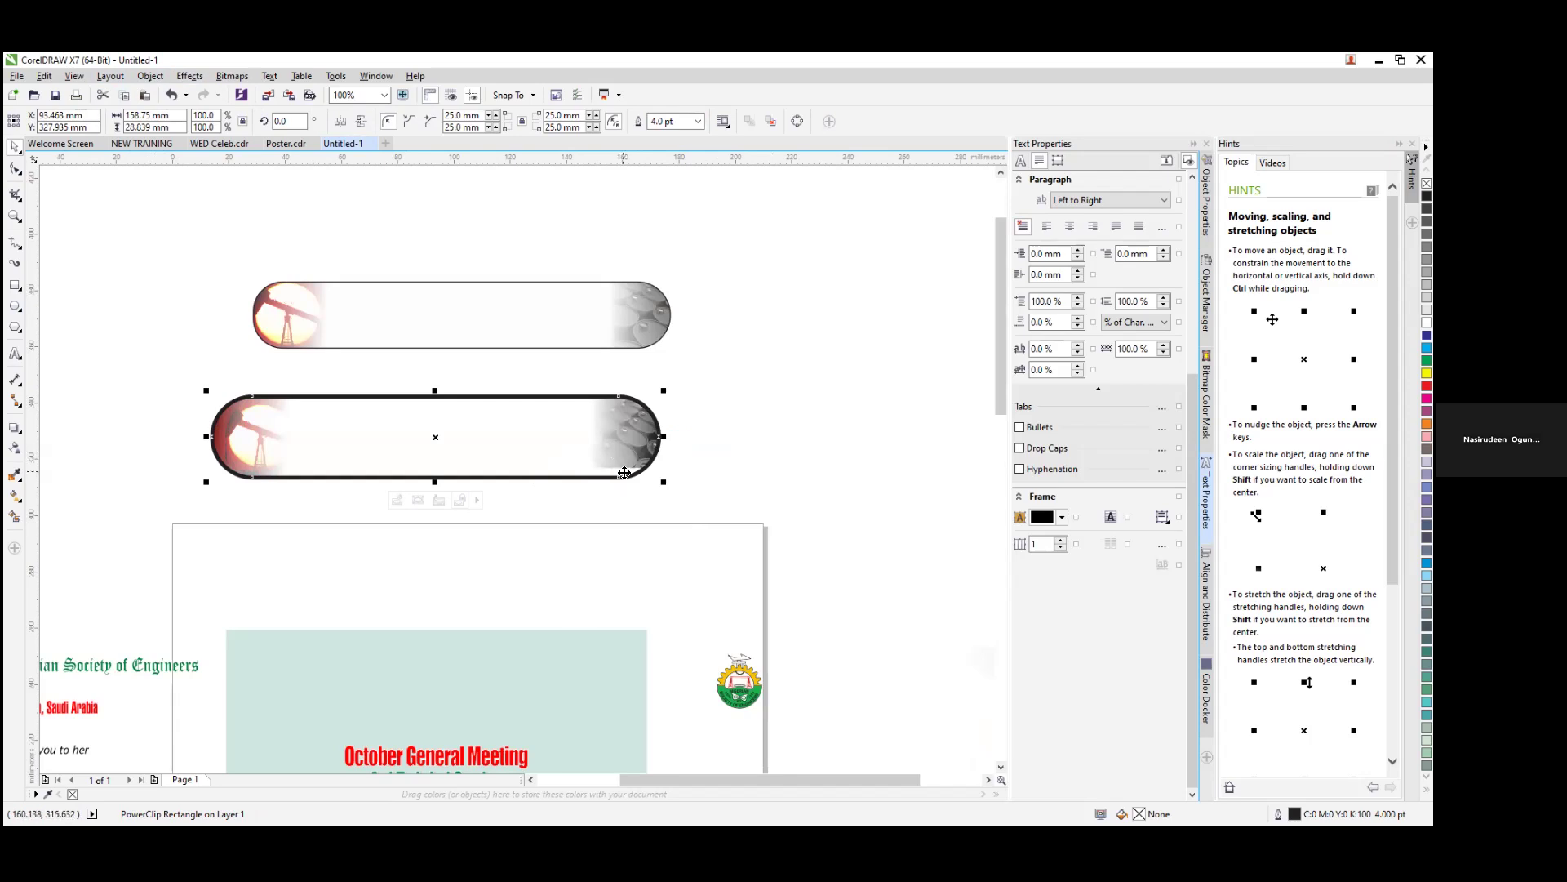
# Step: Edit the PowerClip contents and enlarge the barrels picture to about 40 mm wide and 30 mm high, covering the frame's right end
pyautogui.click(397, 512)
pyautogui.click(651, 422)
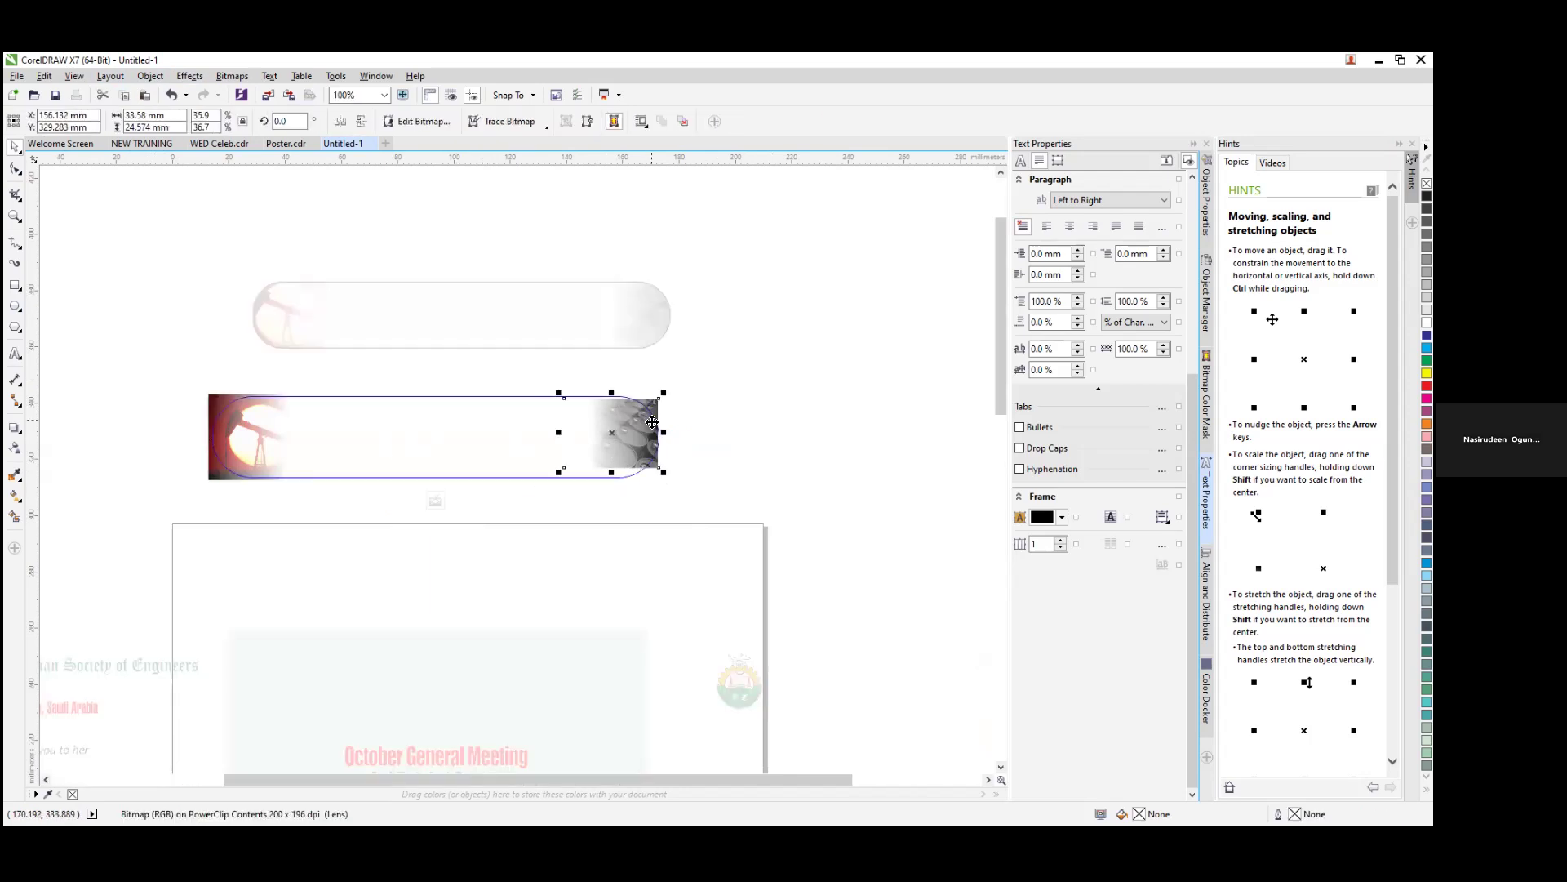
pyautogui.moveTo(559, 475); pyautogui.dragTo(545, 485)
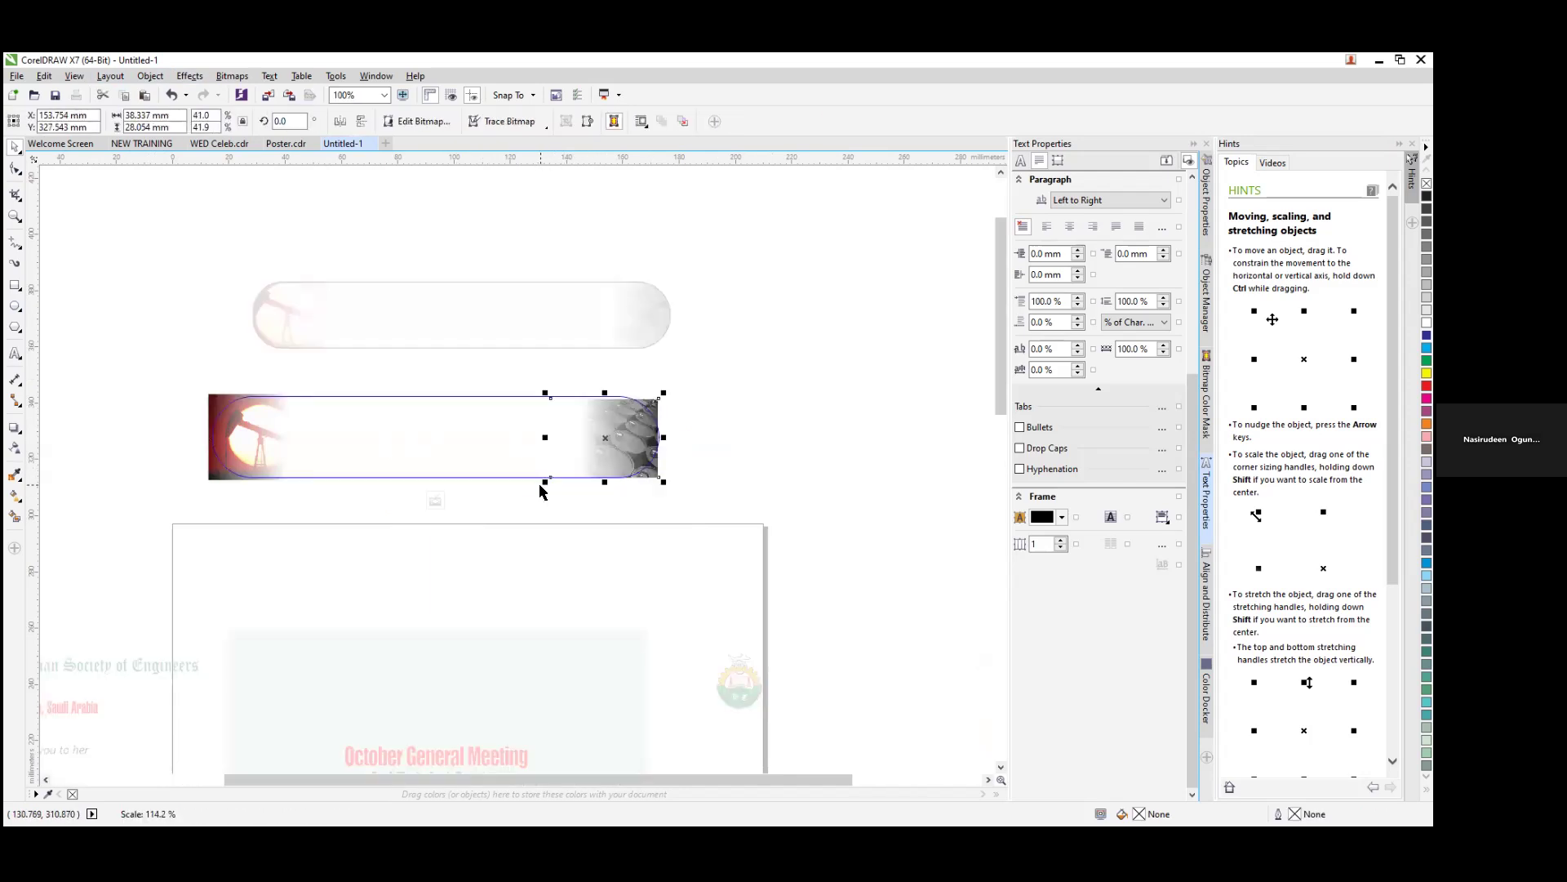
pyautogui.click(668, 392)
pyautogui.click(637, 412)
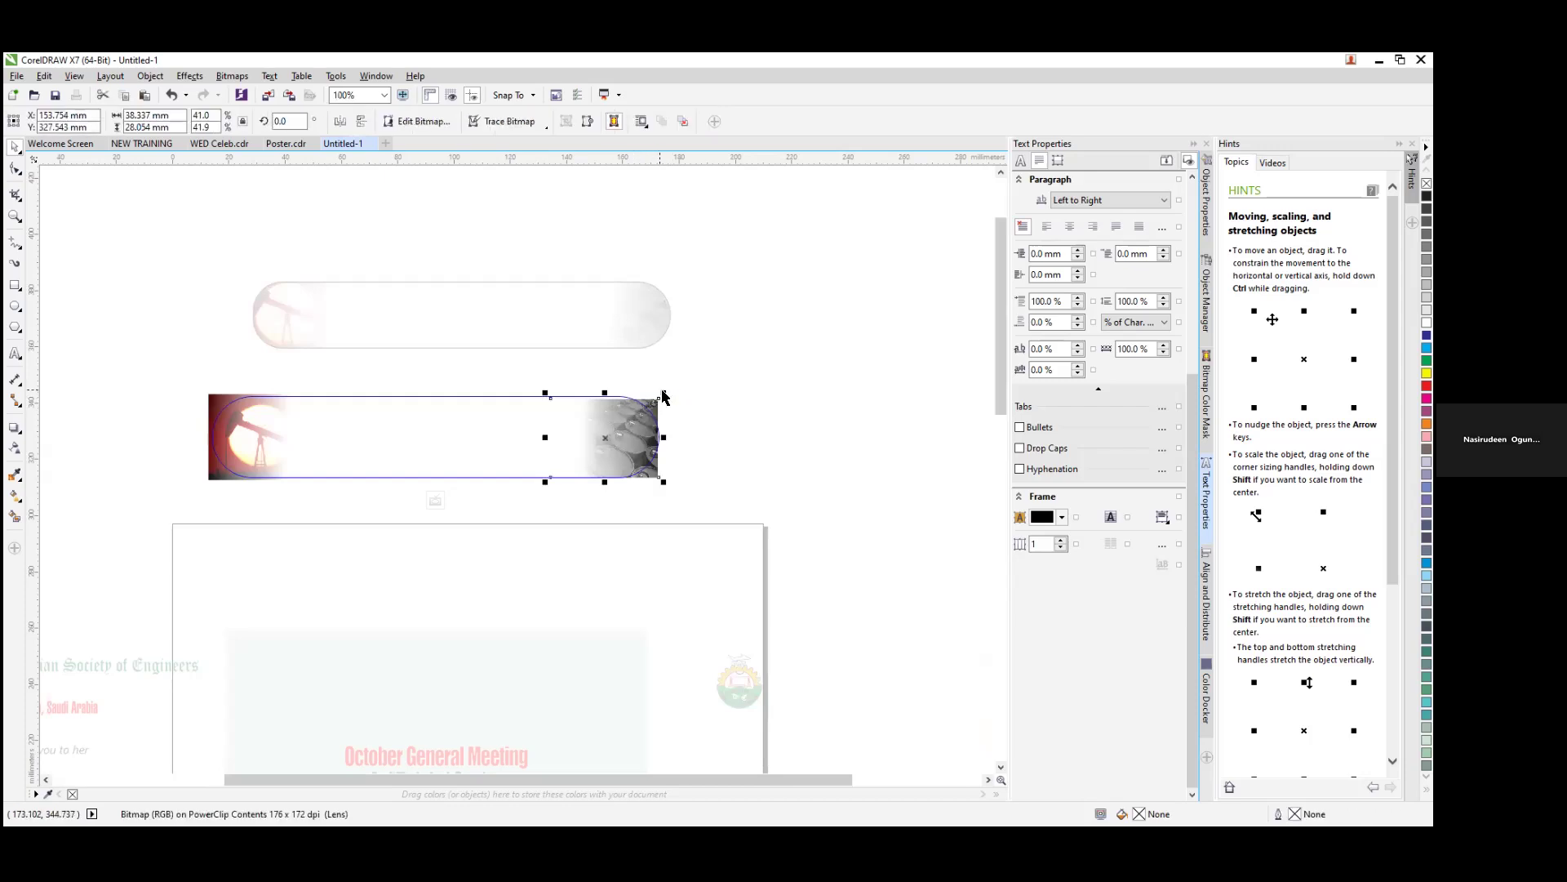
pyautogui.moveTo(662, 393); pyautogui.dragTo(669, 388)
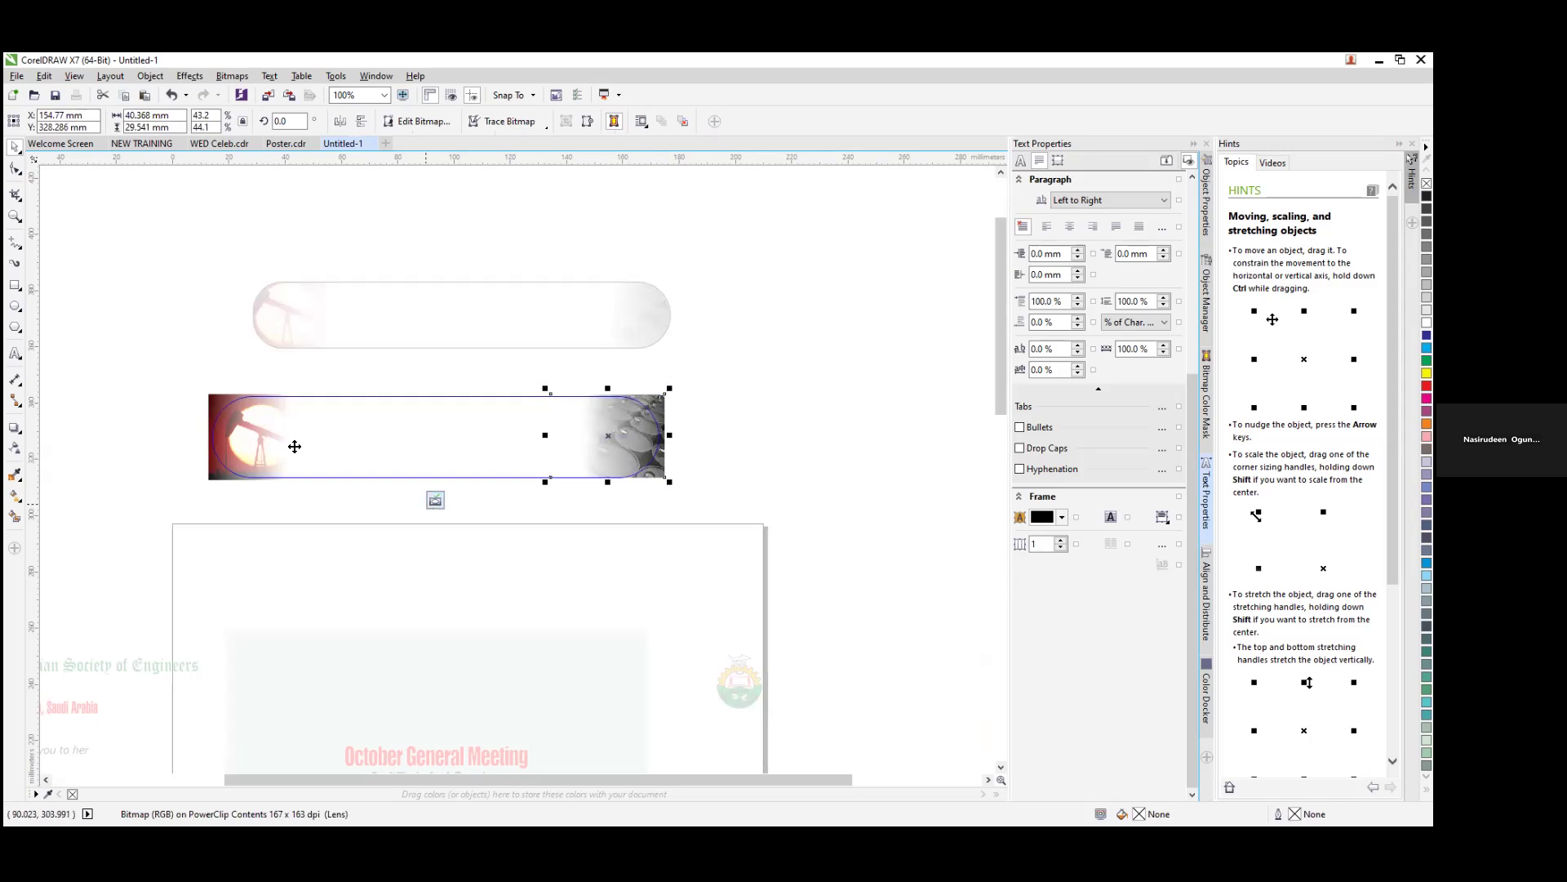
pyautogui.click(755, 439)
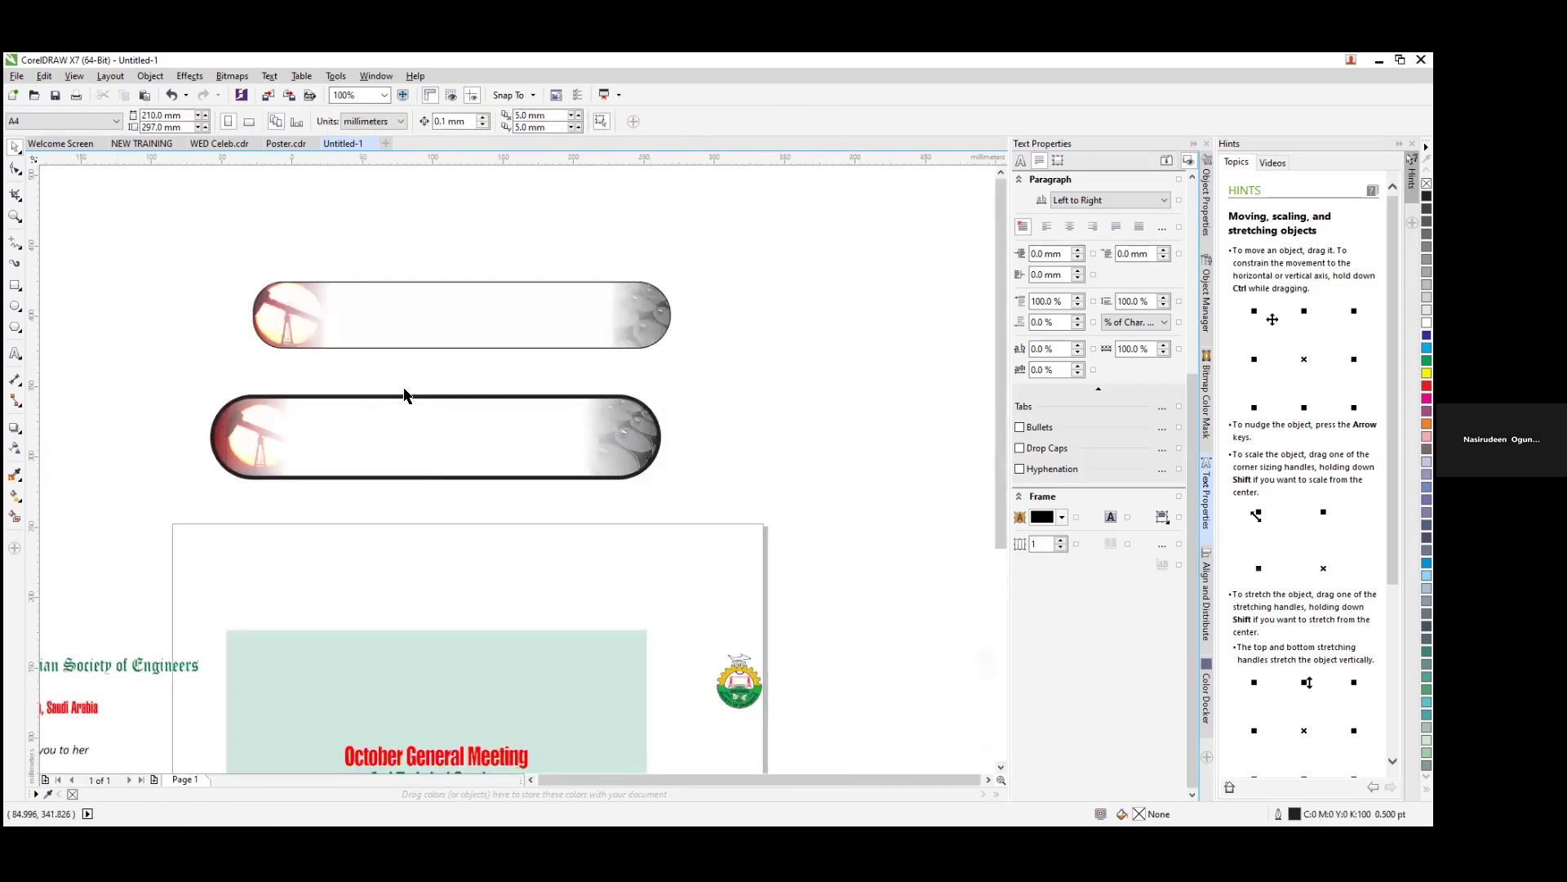
# Step: Set the outline width of the new PowerClip banner to 2 pt
pyautogui.scroll(-2, 403, 395)
pyautogui.click(426, 422)
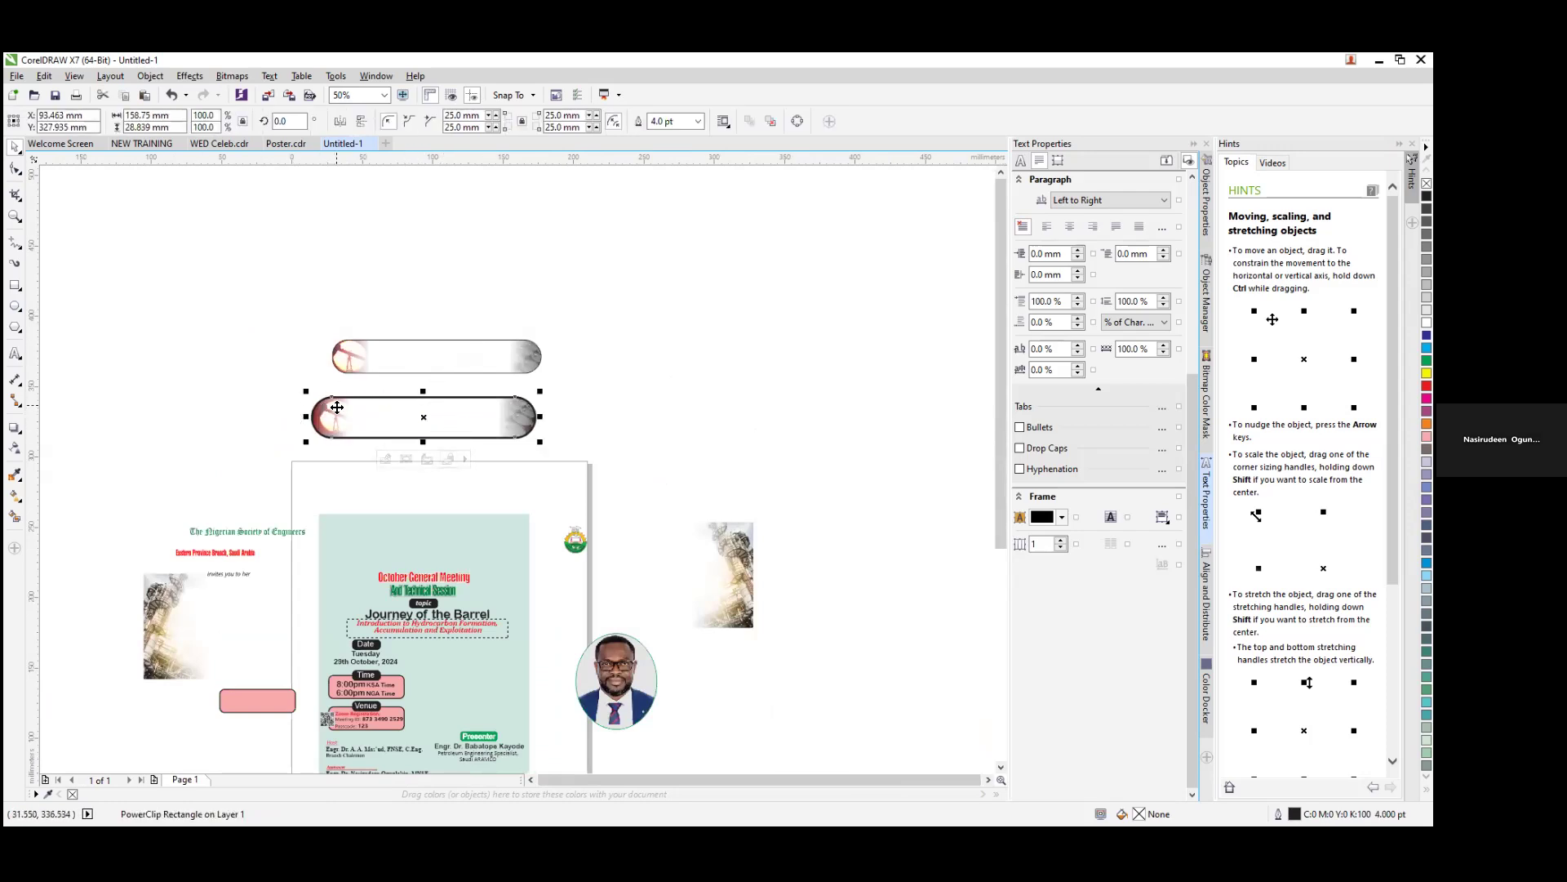
pyautogui.click(699, 122)
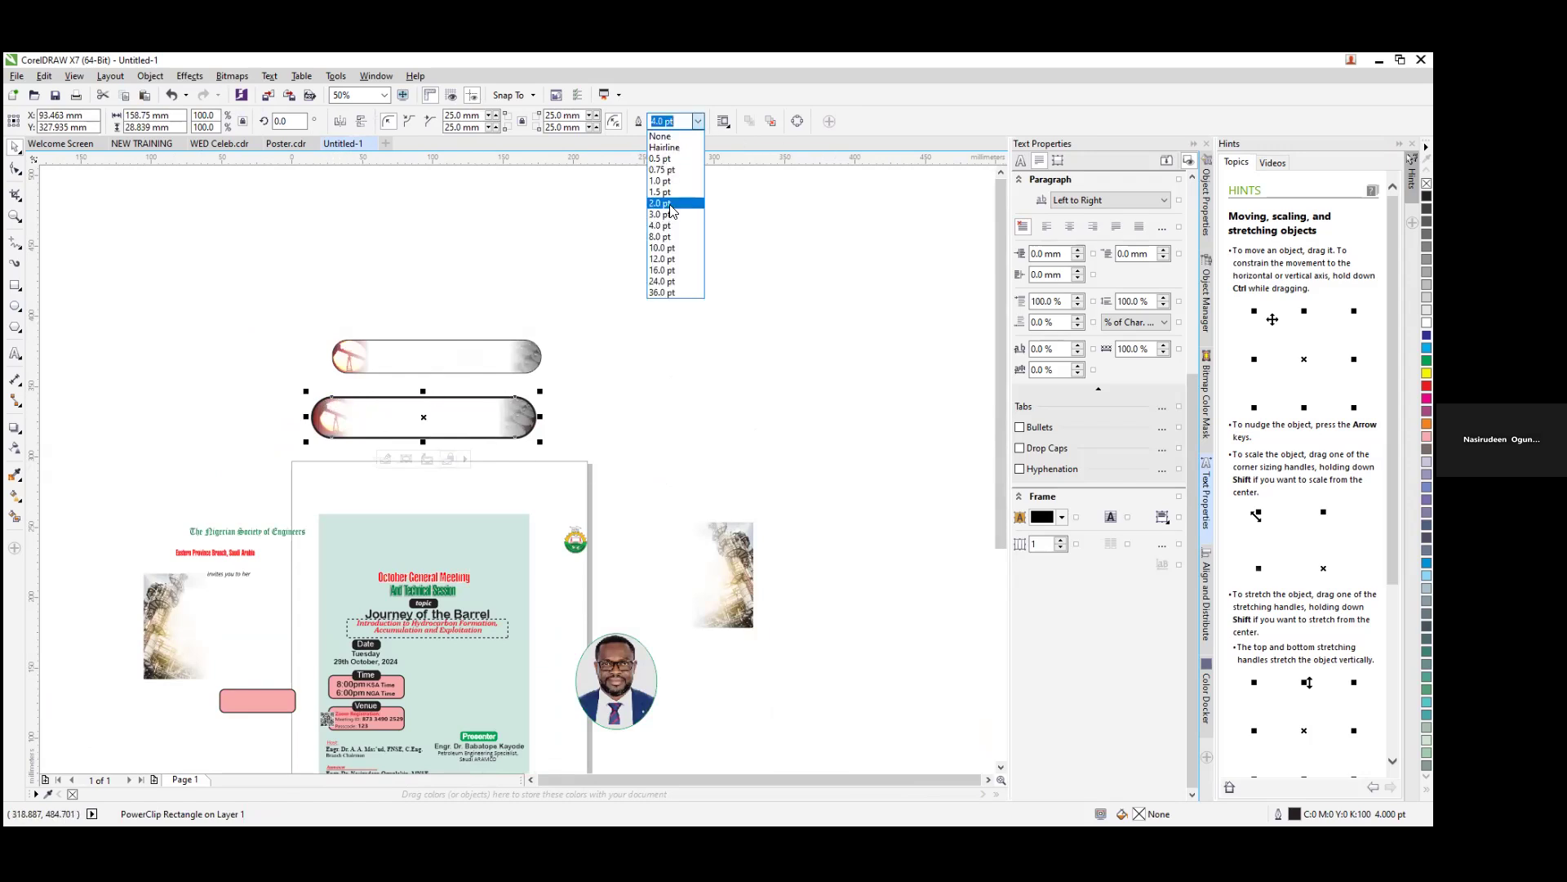
pyautogui.press('Return')
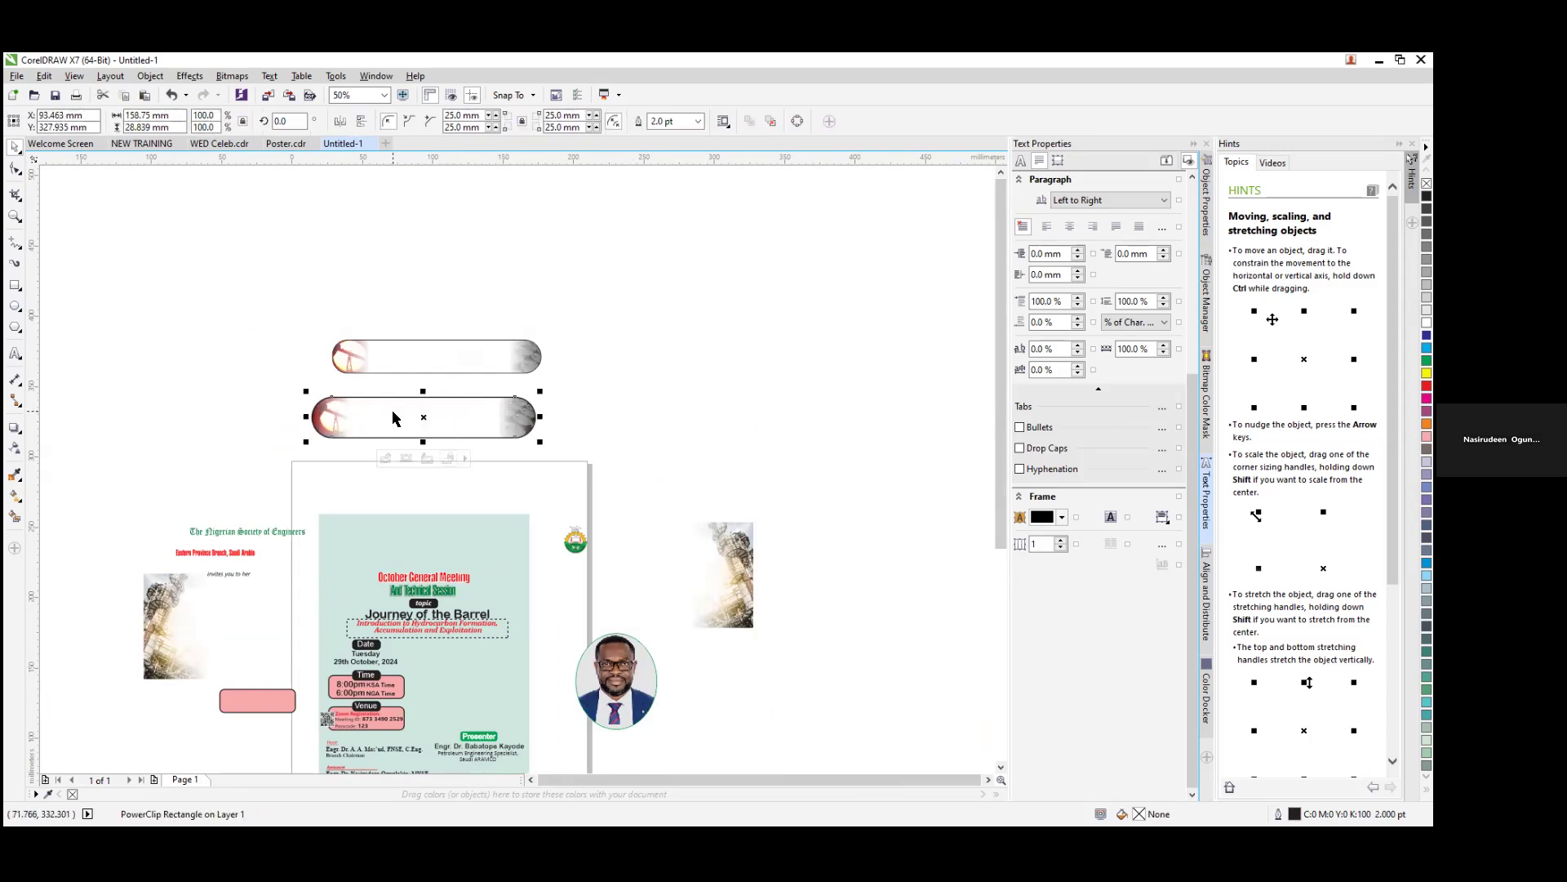
# Step: Move the red "Introduction to Hydrocarbon Formation, Accumulation and Exploitation" text from the poster to the centre of the new banner
pyautogui.click(449, 635)
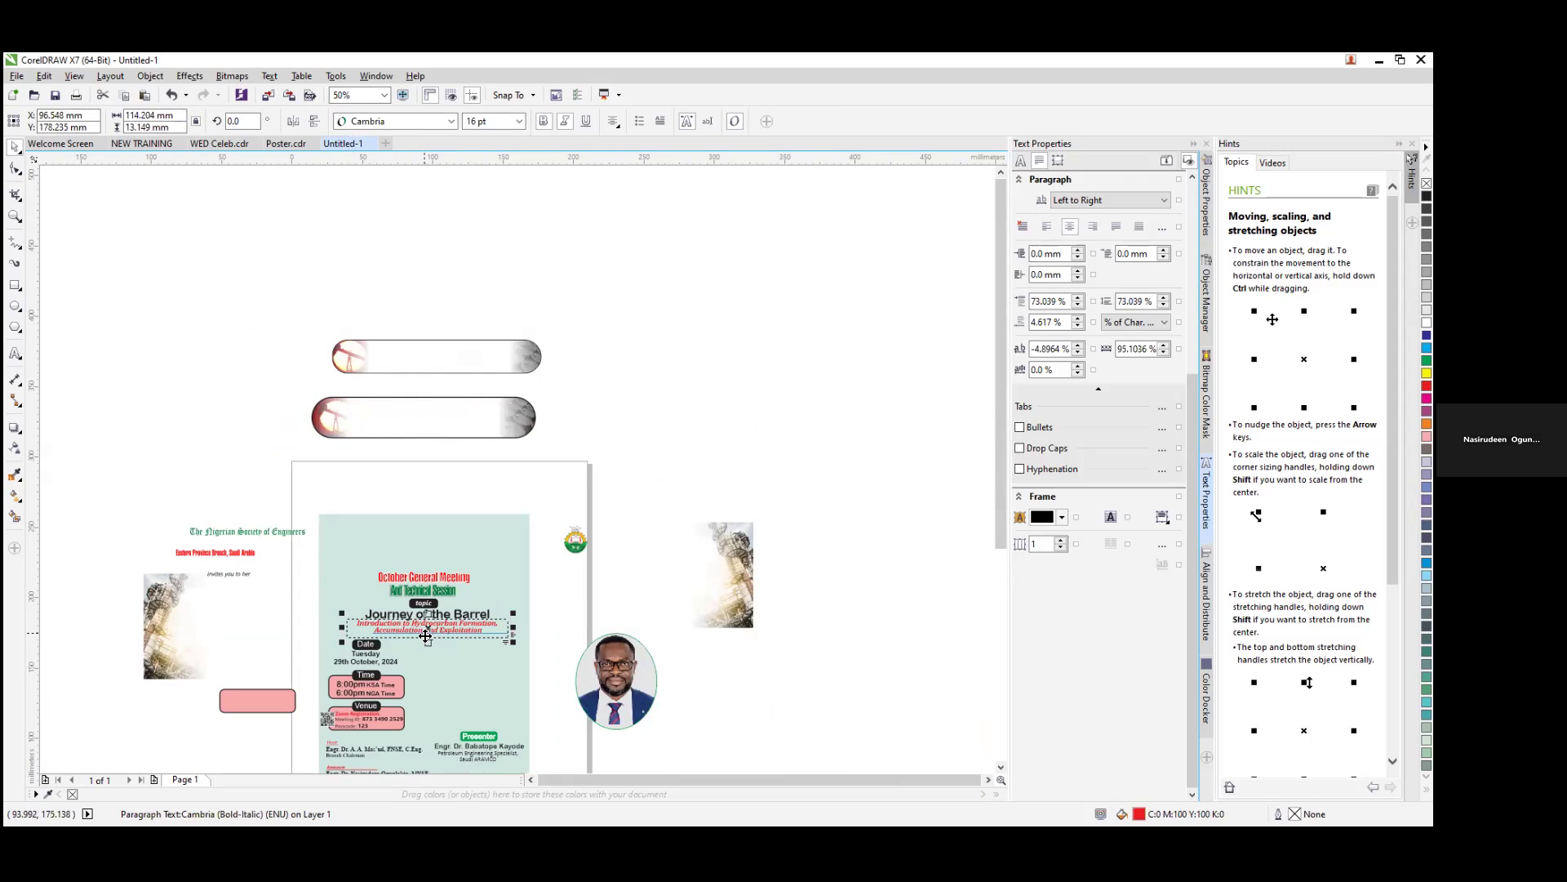
pyautogui.moveTo(427, 629); pyautogui.dragTo(411, 540)
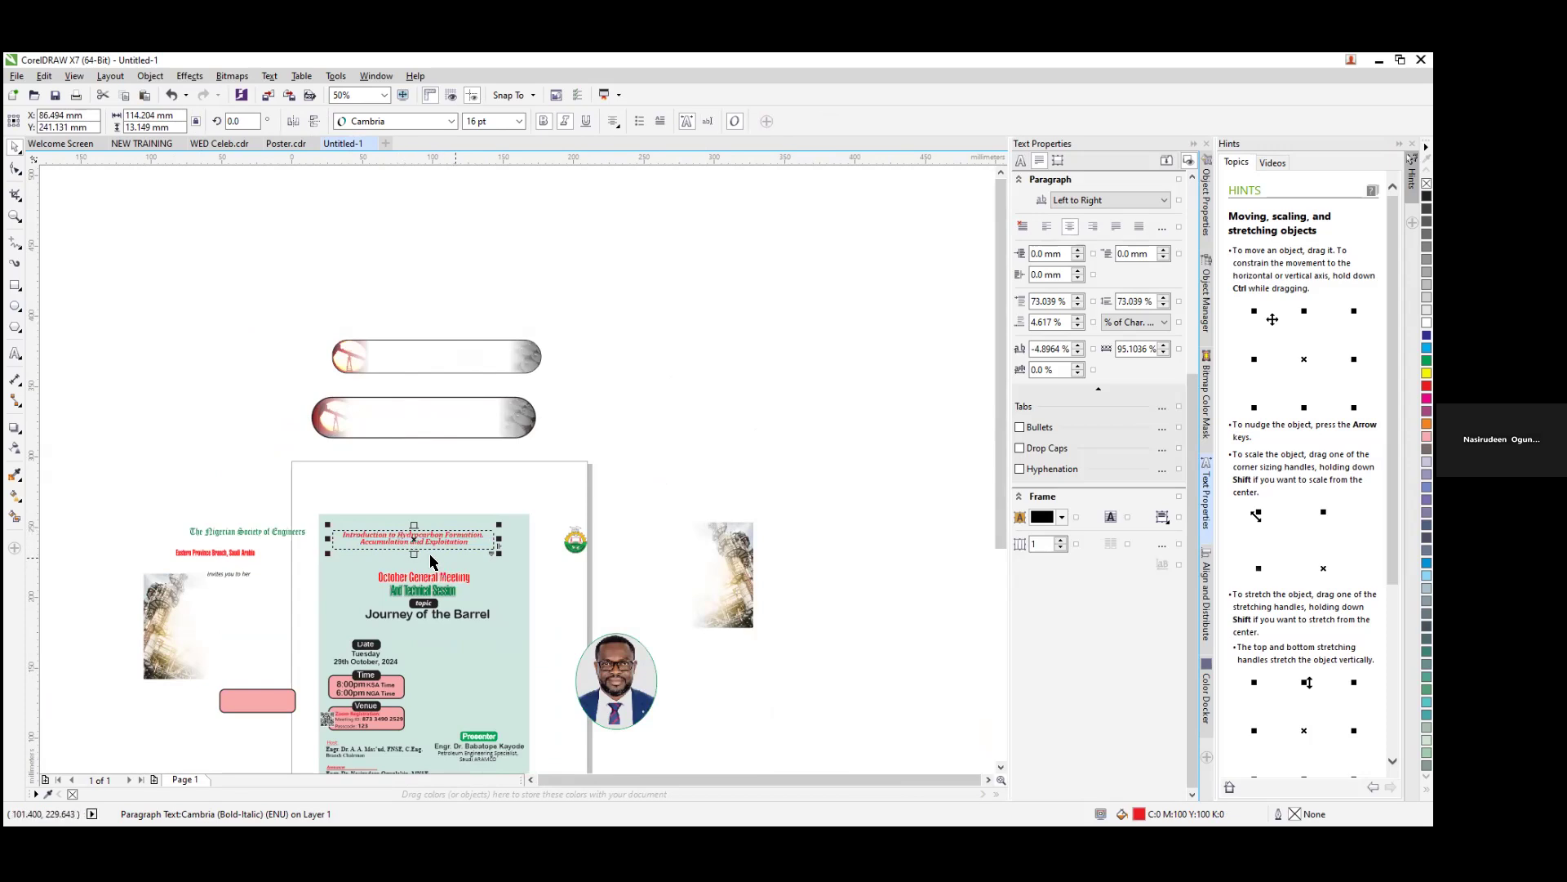
pyautogui.click(615, 123)
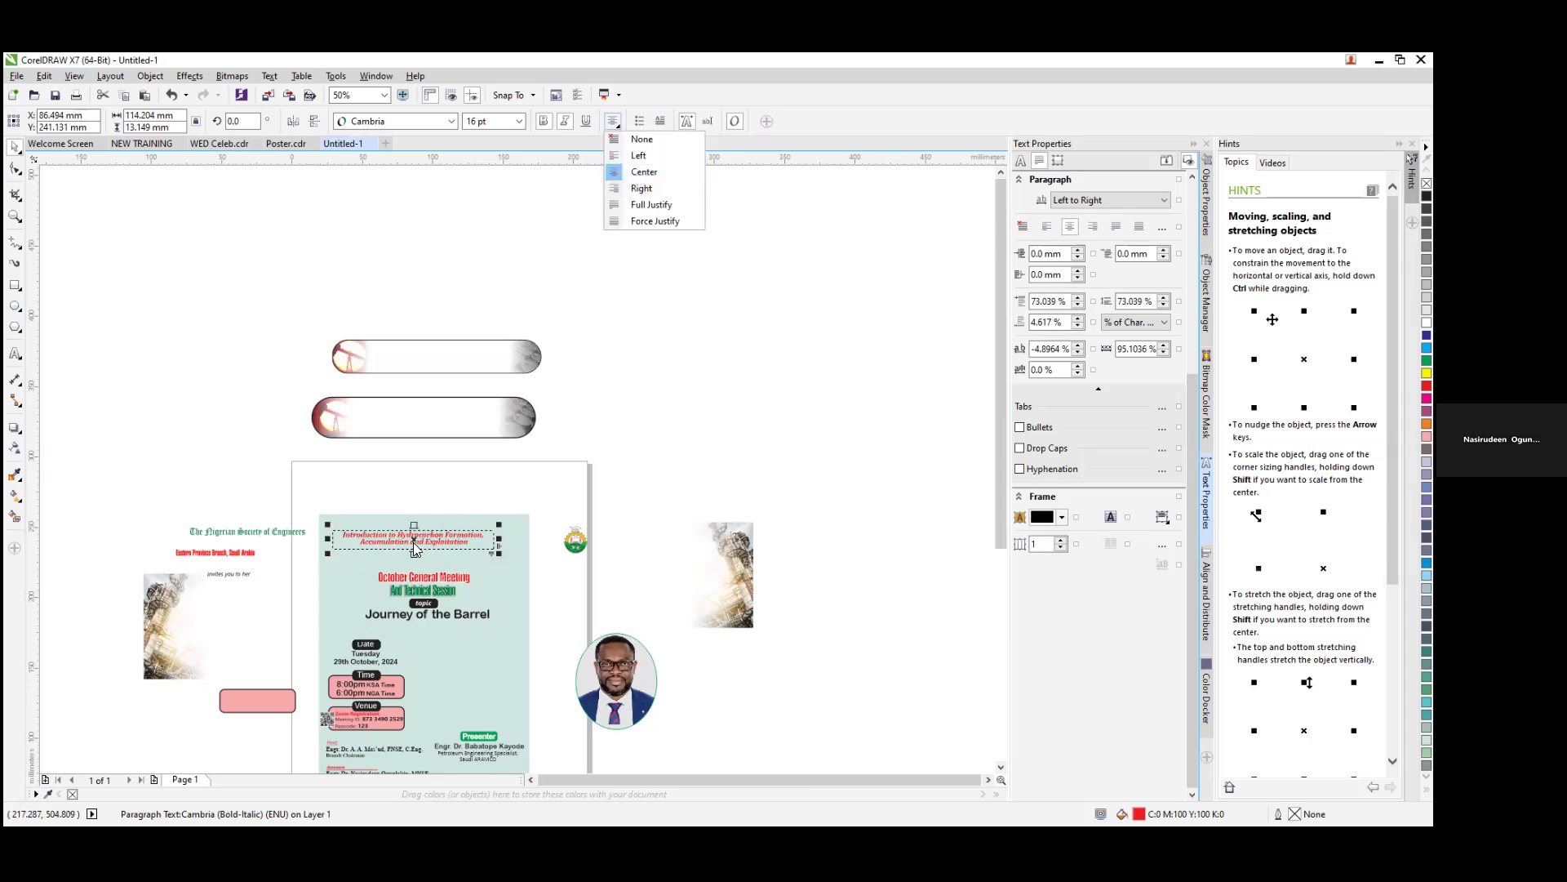
pyautogui.moveTo(414, 549); pyautogui.dragTo(431, 425)
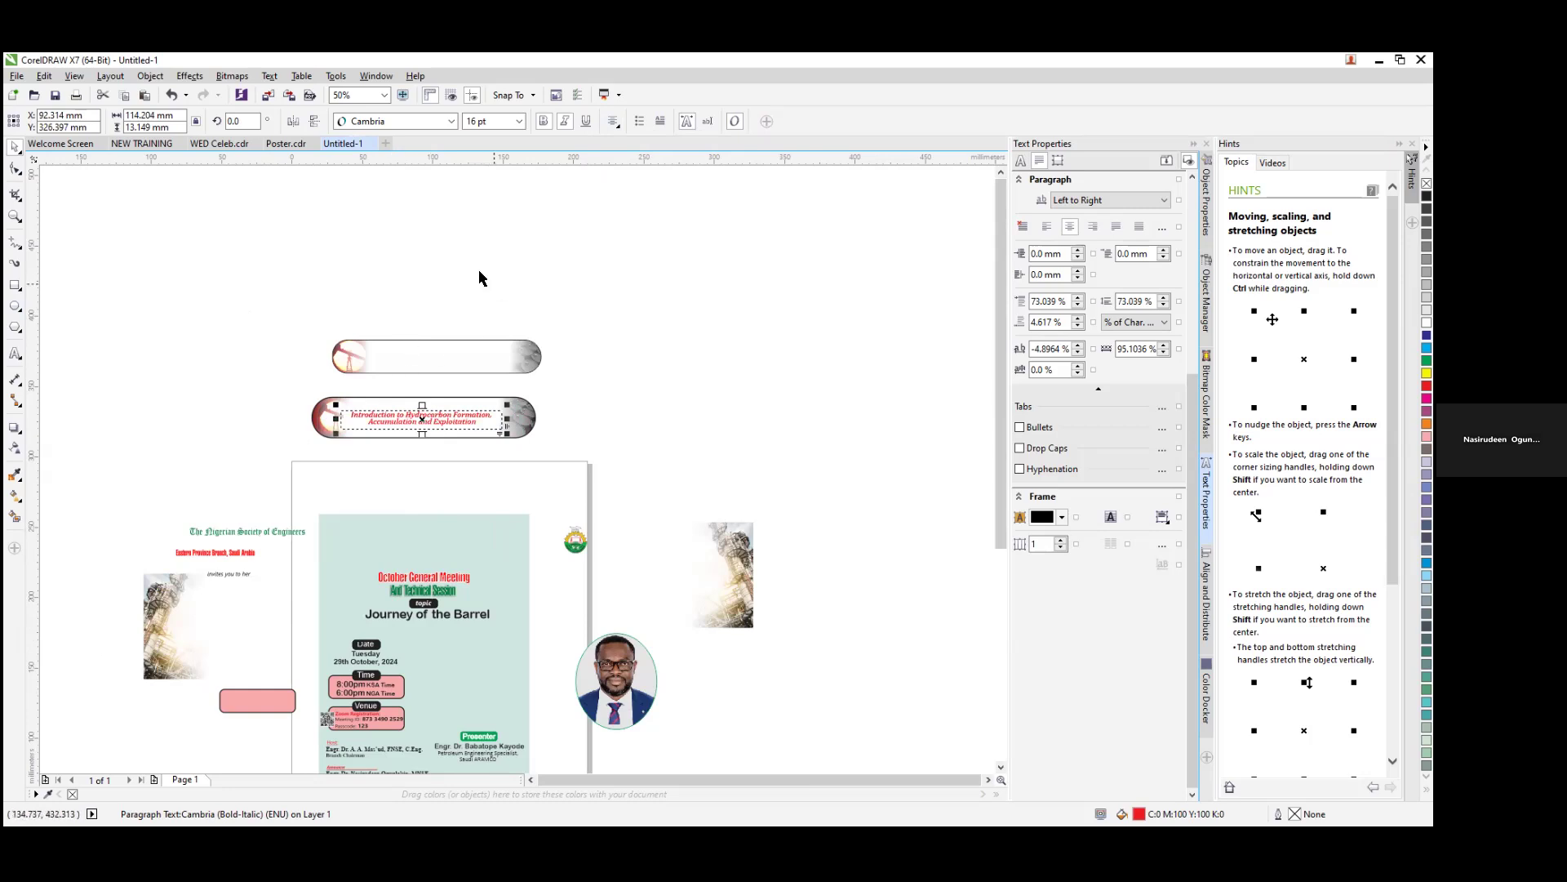
# Step: Set the banner text's font size to 18 pt and slightly reduce its text frame to about 114 mm wide and 13 mm high
pyautogui.click(521, 122)
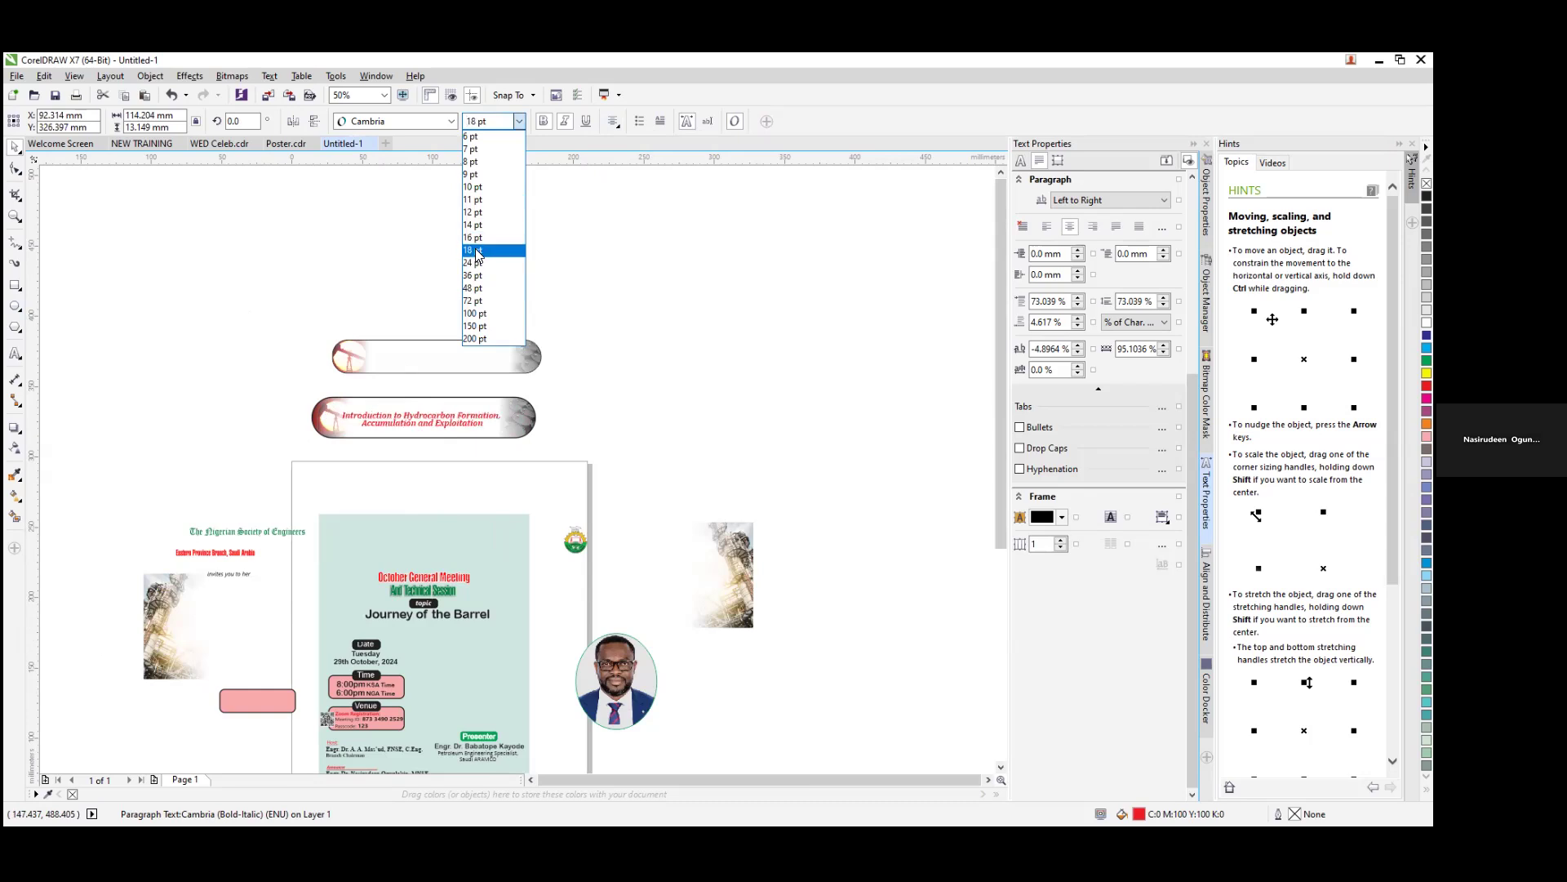
pyautogui.click(479, 252)
pyautogui.moveTo(506, 406); pyautogui.dragTo(498, 409)
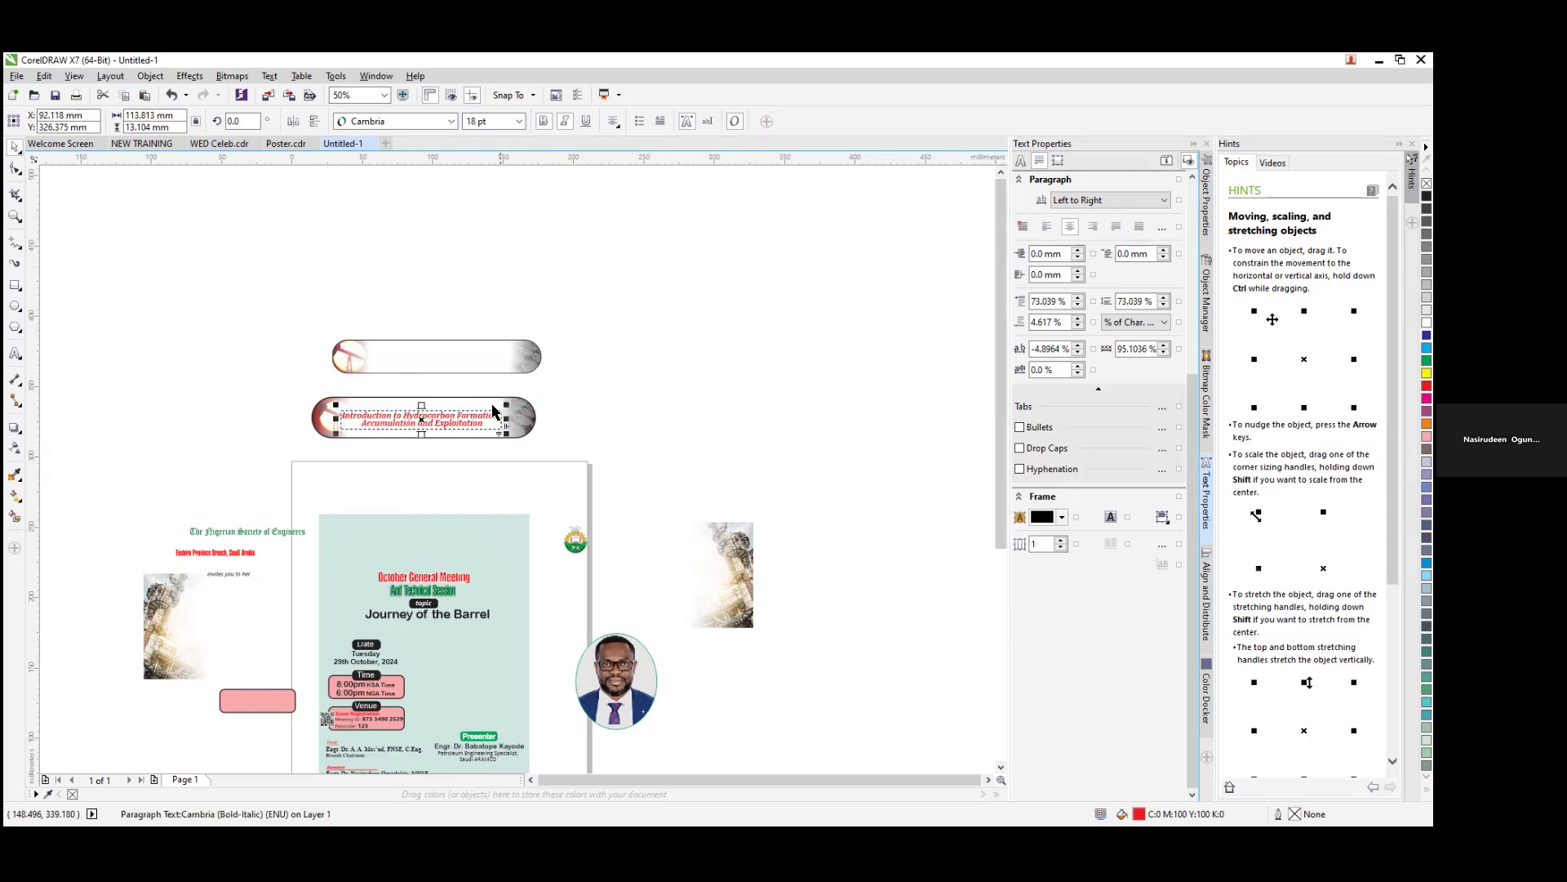
pyautogui.click(202, 372)
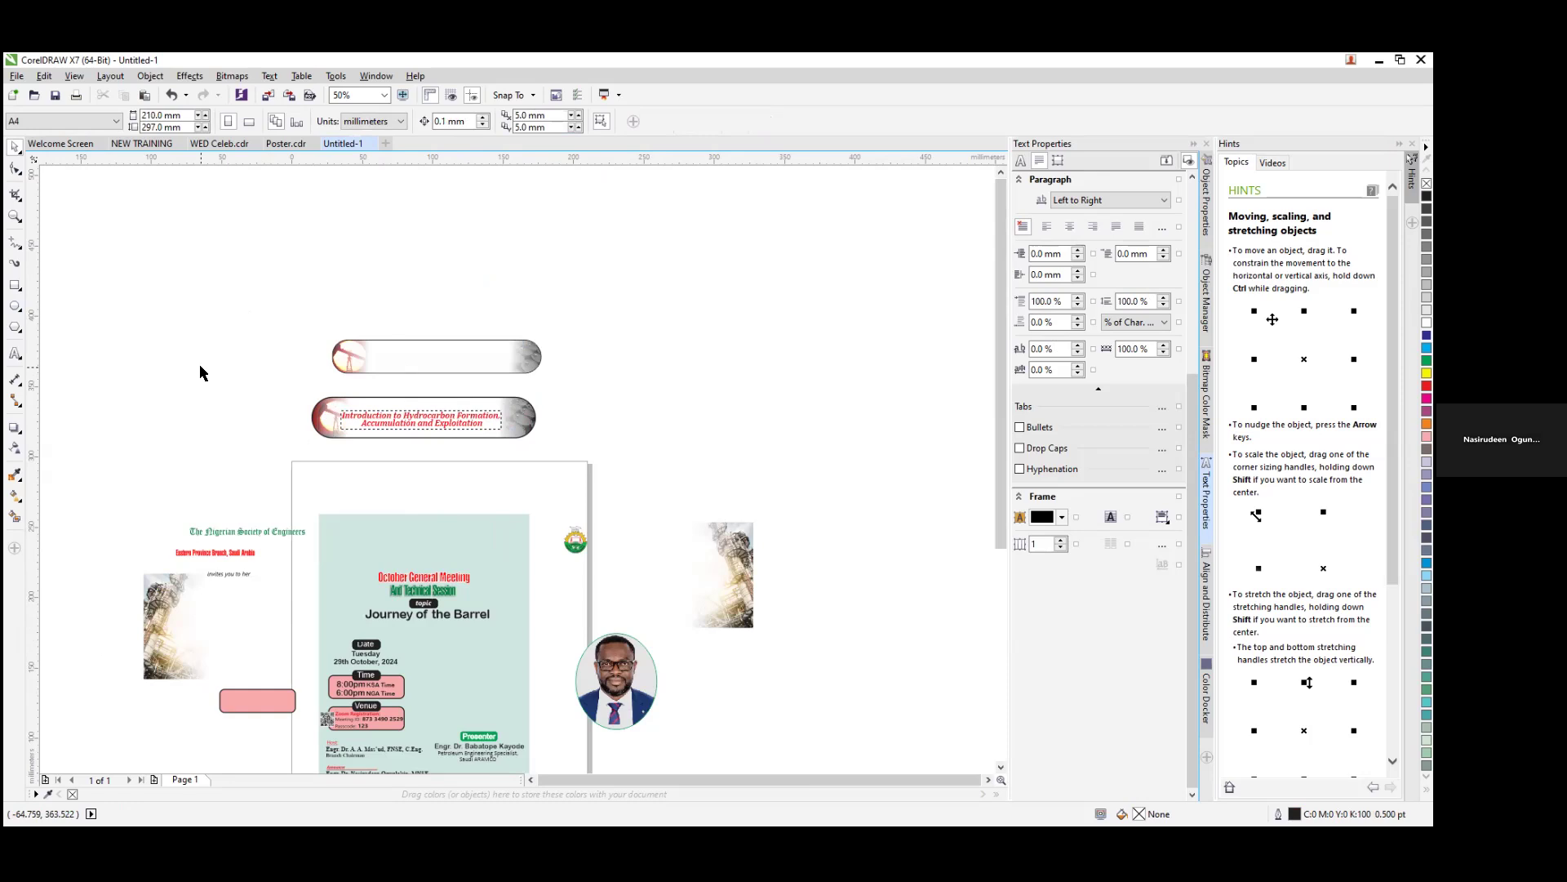
# Step: Add the artistic text "DGSDKNS" in the empty area above and left of the banners
pyautogui.click(15, 354)
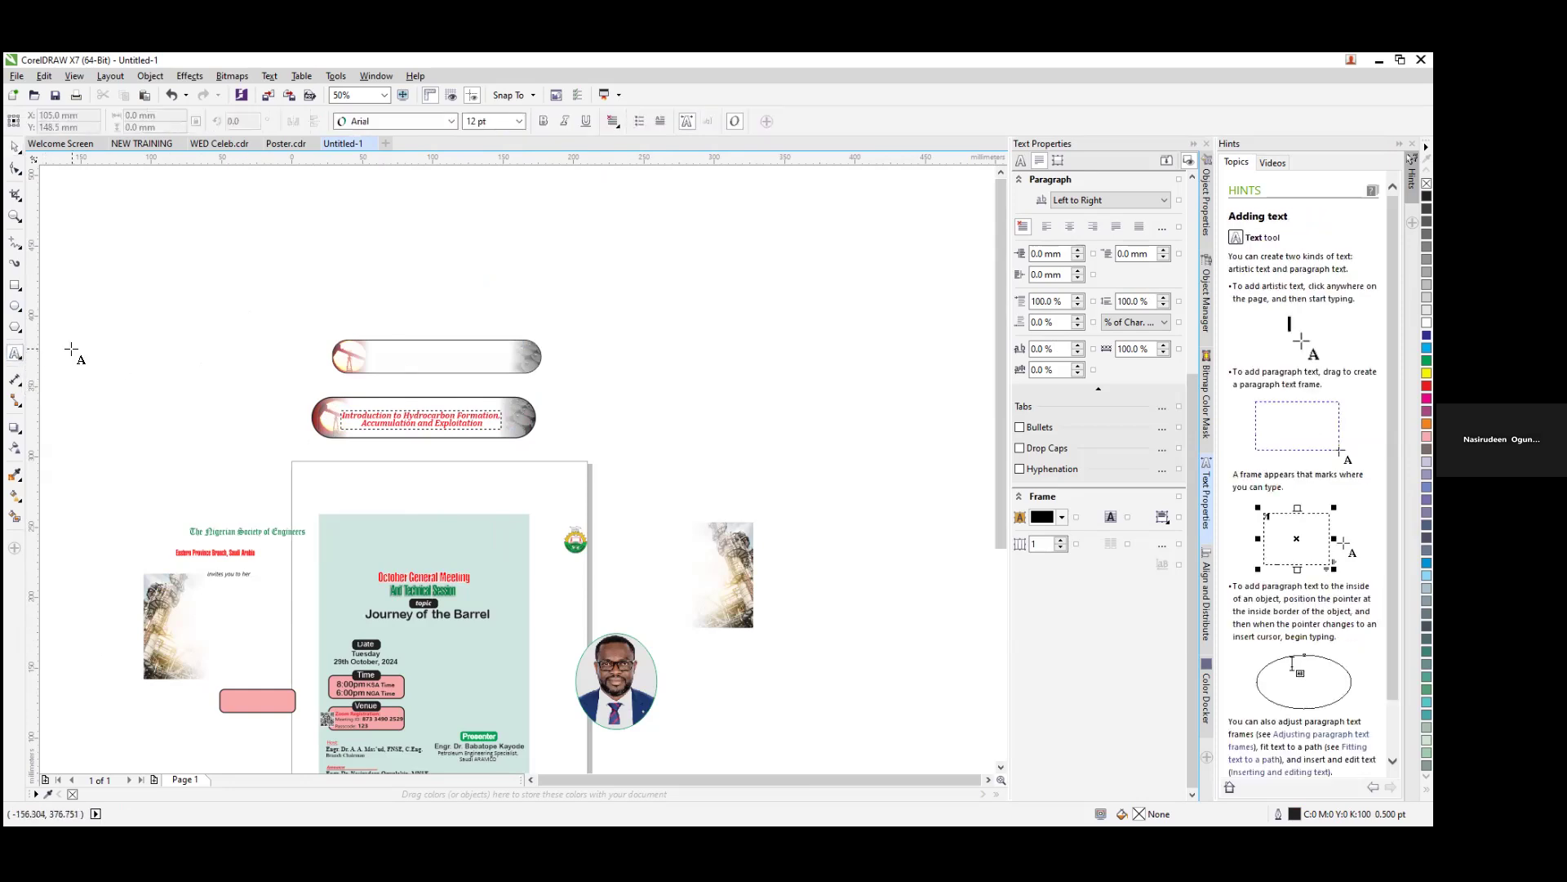
pyautogui.click(164, 201)
pyautogui.write('DGSDKNS')
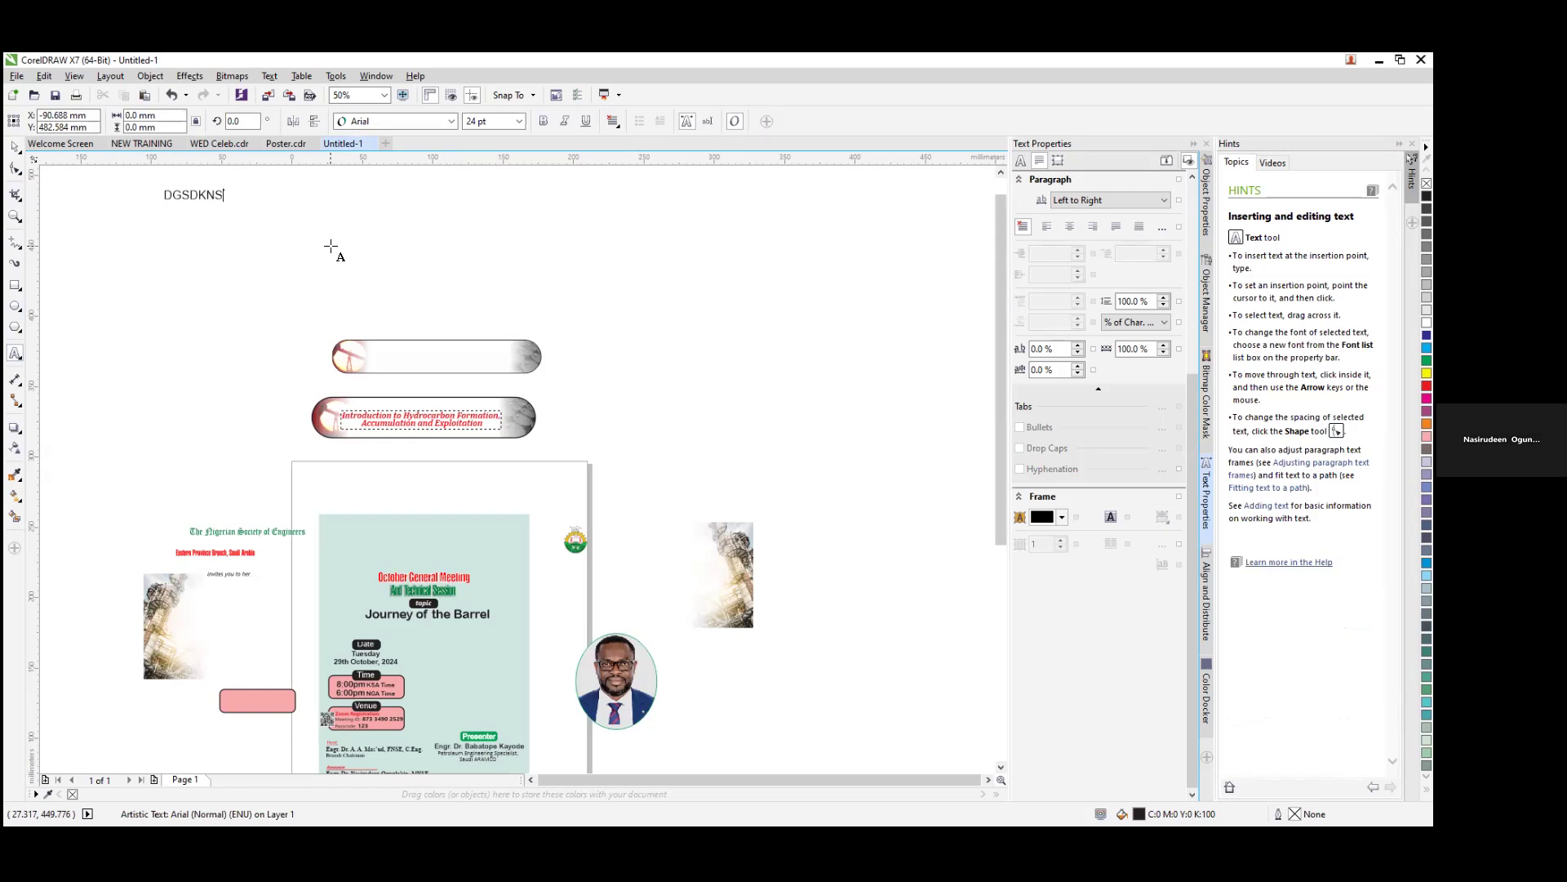
pyautogui.press('Escape')
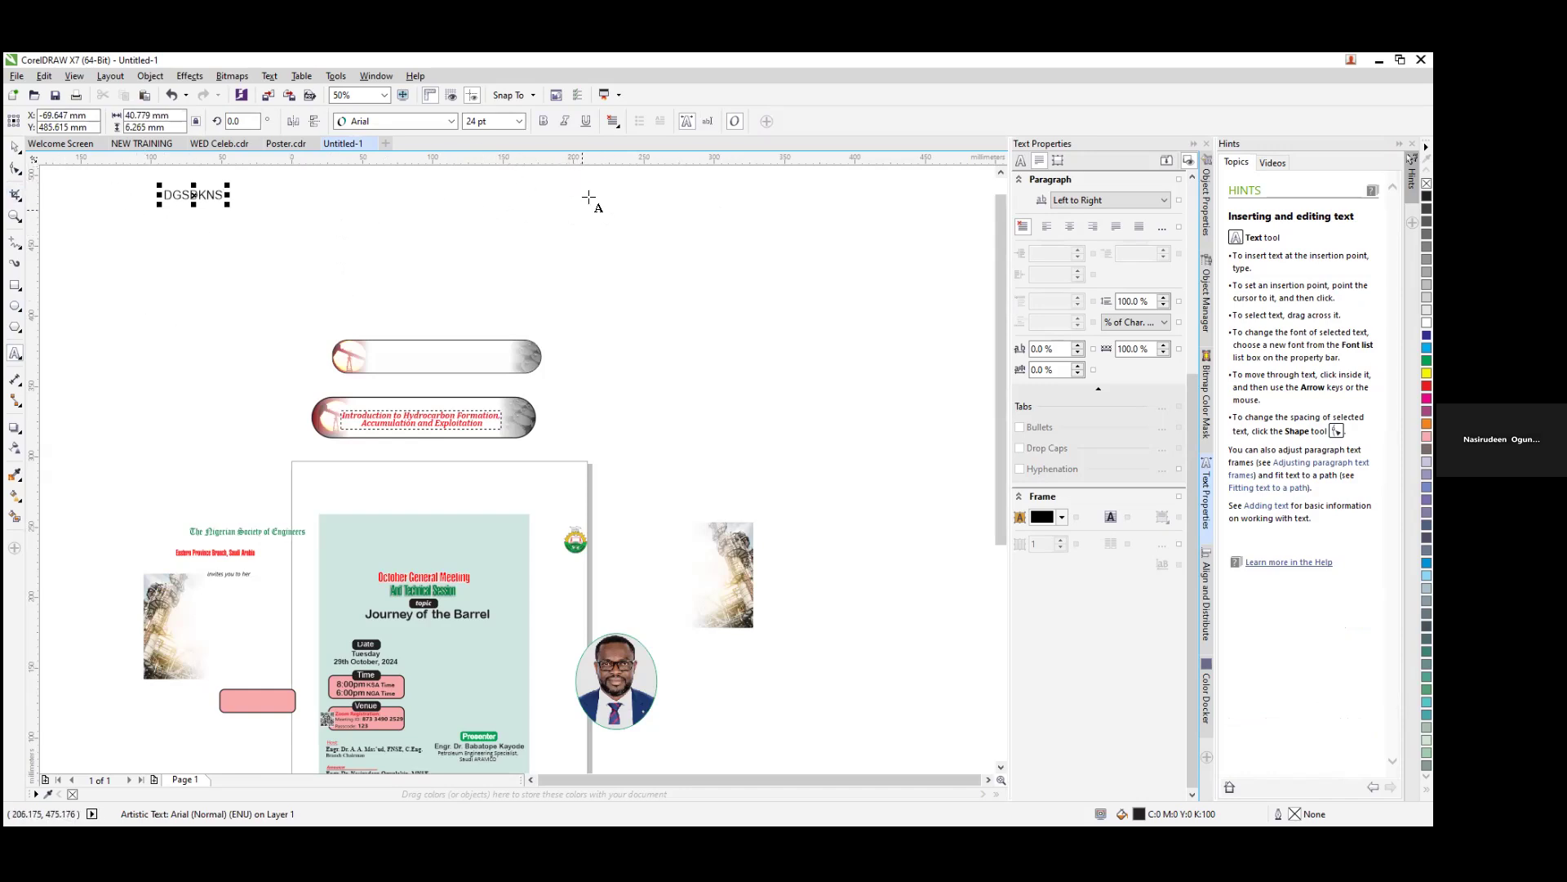
# Step: Add a paragraph text frame about 155 mm wide and 111 mm high in the empty area above and right of the banners, containing random sample letters
pyautogui.moveTo(592, 193); pyautogui.dragTo(811, 377)
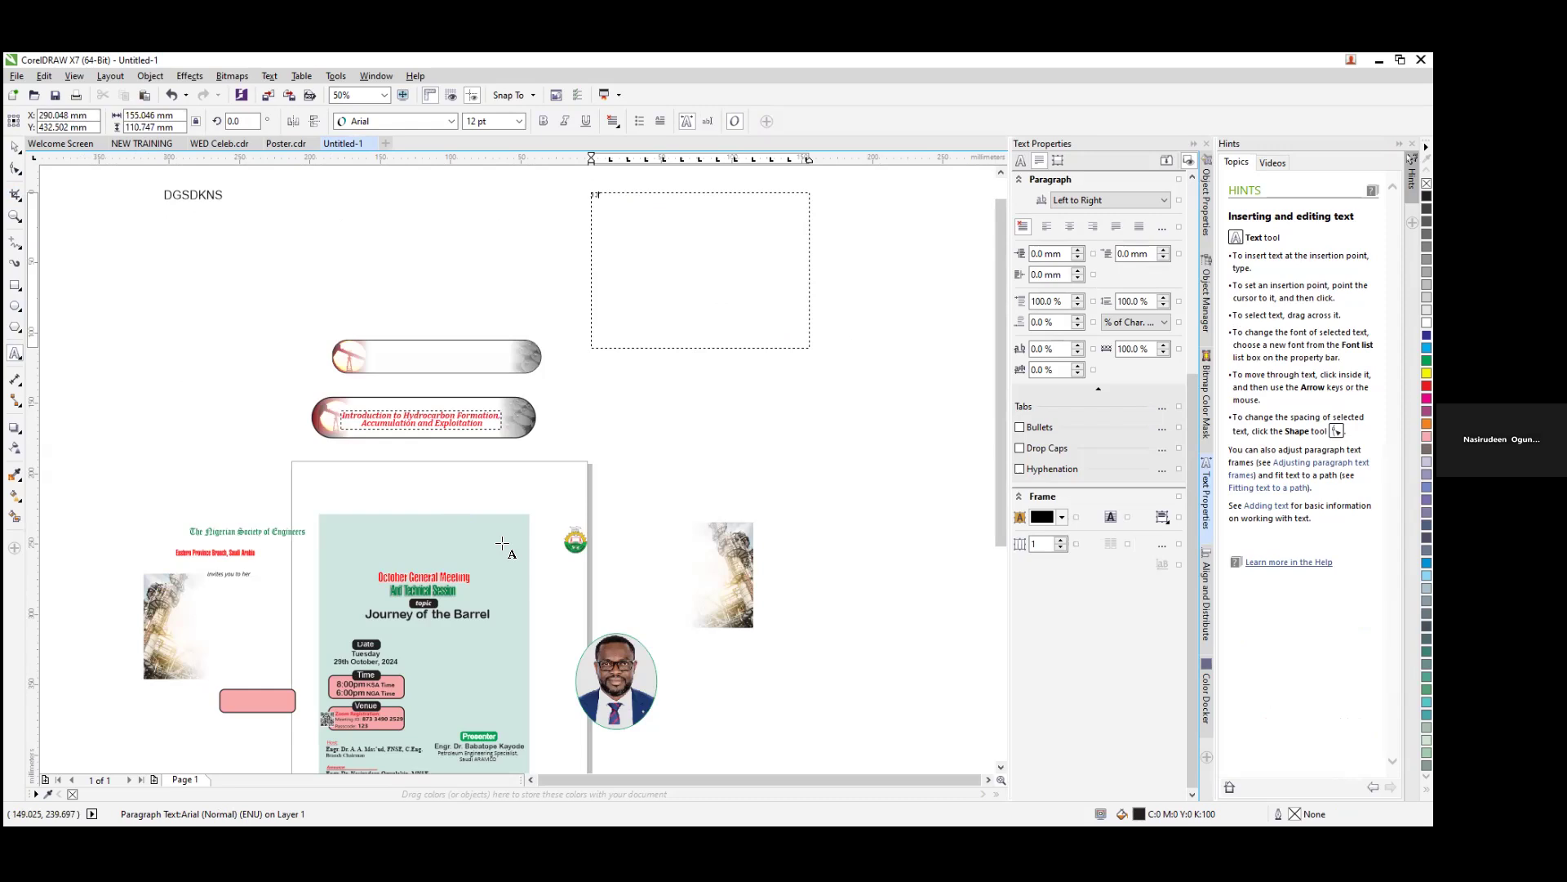
pyautogui.write('LAKN AJM')
pyautogui.write('NSLVDLVSDV.SDSV KS')
pyautogui.write('DVNKSVJKNVSNSDVM')
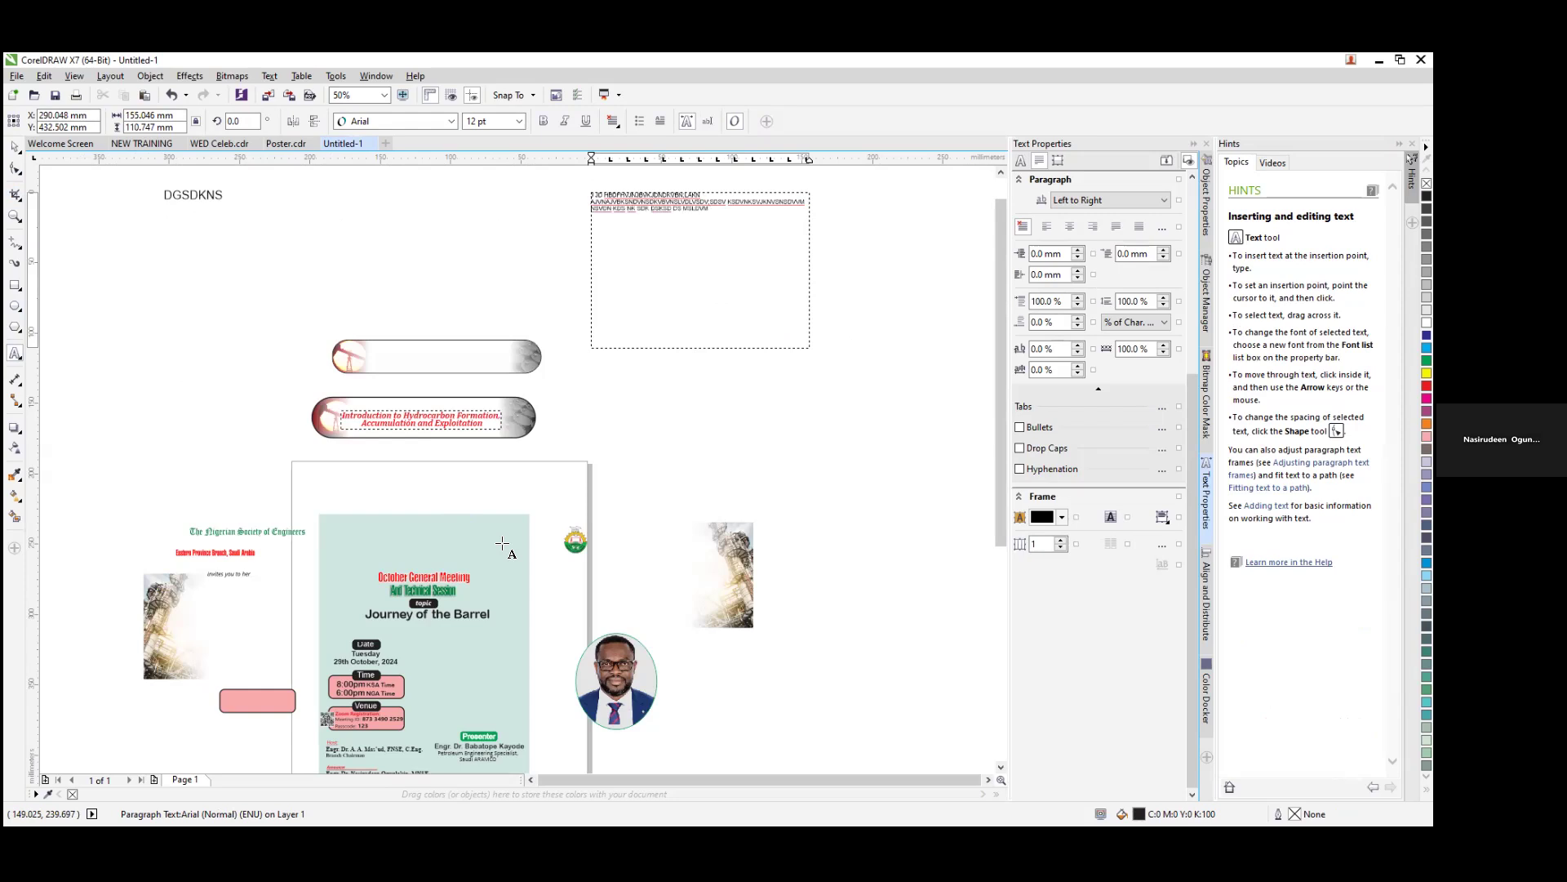
pyautogui.press('Escape')
pyautogui.click(15, 147)
# Step: Move the red topic text about 4 mm right and 3 mm up inside the lower banner
pyautogui.click(418, 422)
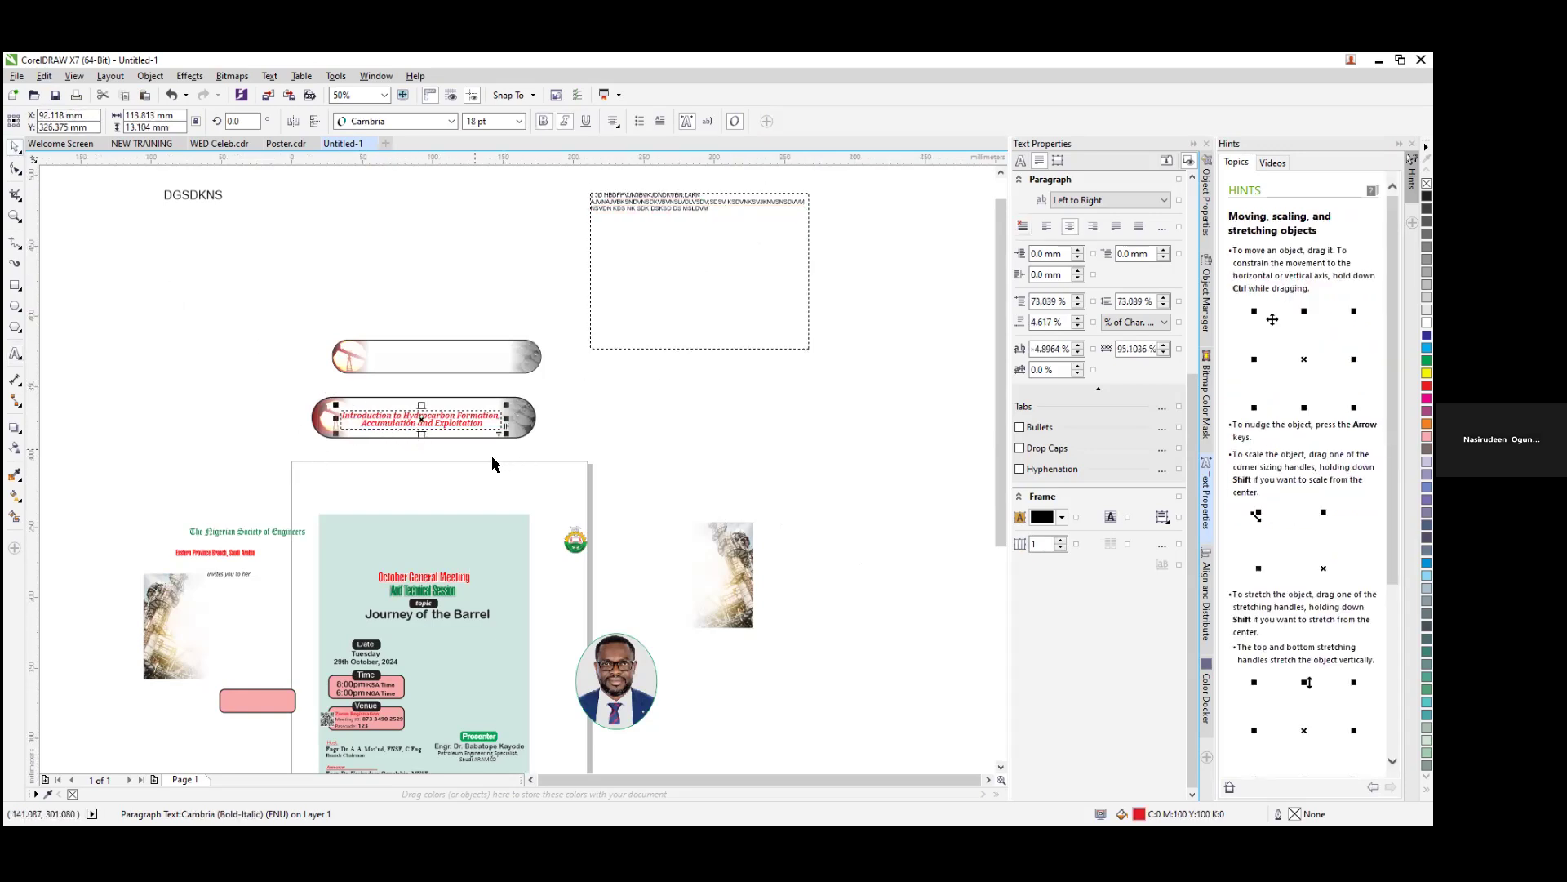
pyautogui.click(14, 217)
pyautogui.moveTo(287, 385); pyautogui.dragTo(588, 465)
pyautogui.click(15, 147)
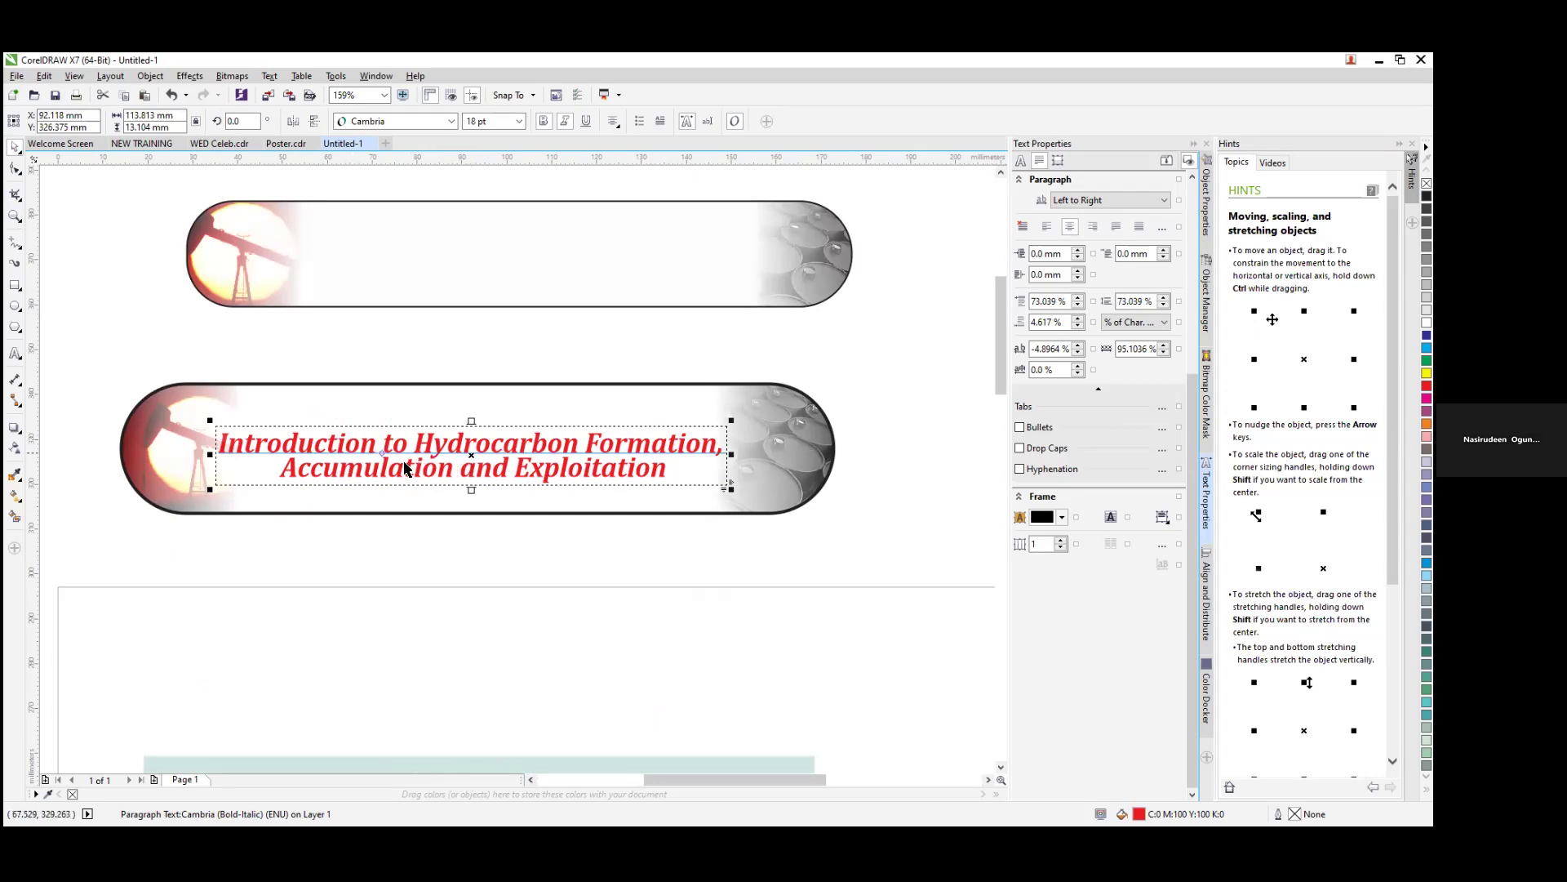
pyautogui.moveTo(472, 453); pyautogui.dragTo(488, 439)
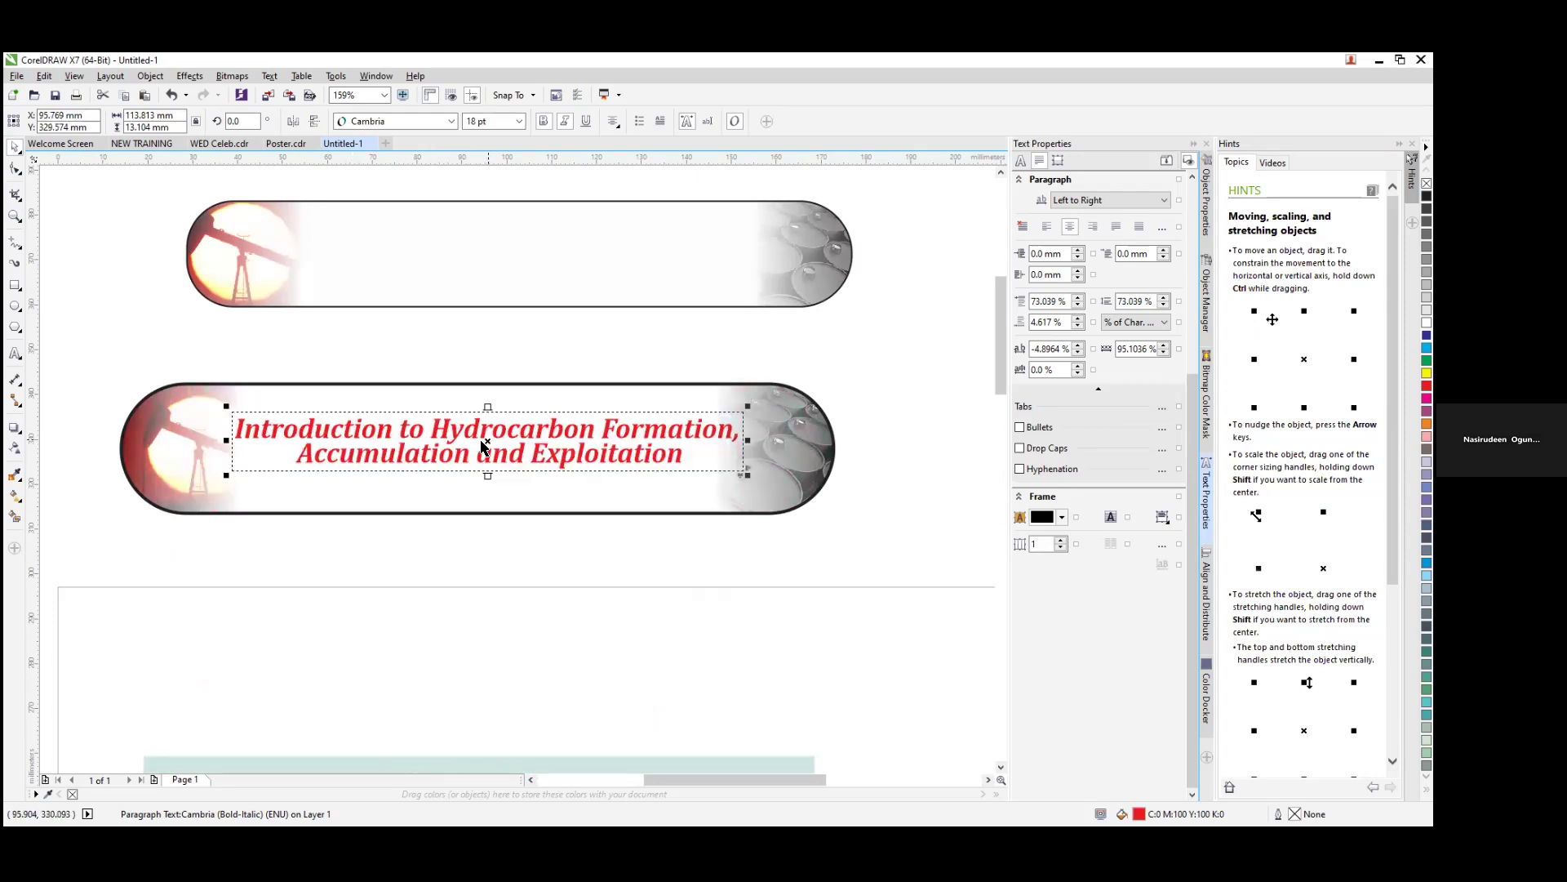
# Step: Set the lower banner's red topic text to a font size of 25 pt
pyautogui.click(287, 439)
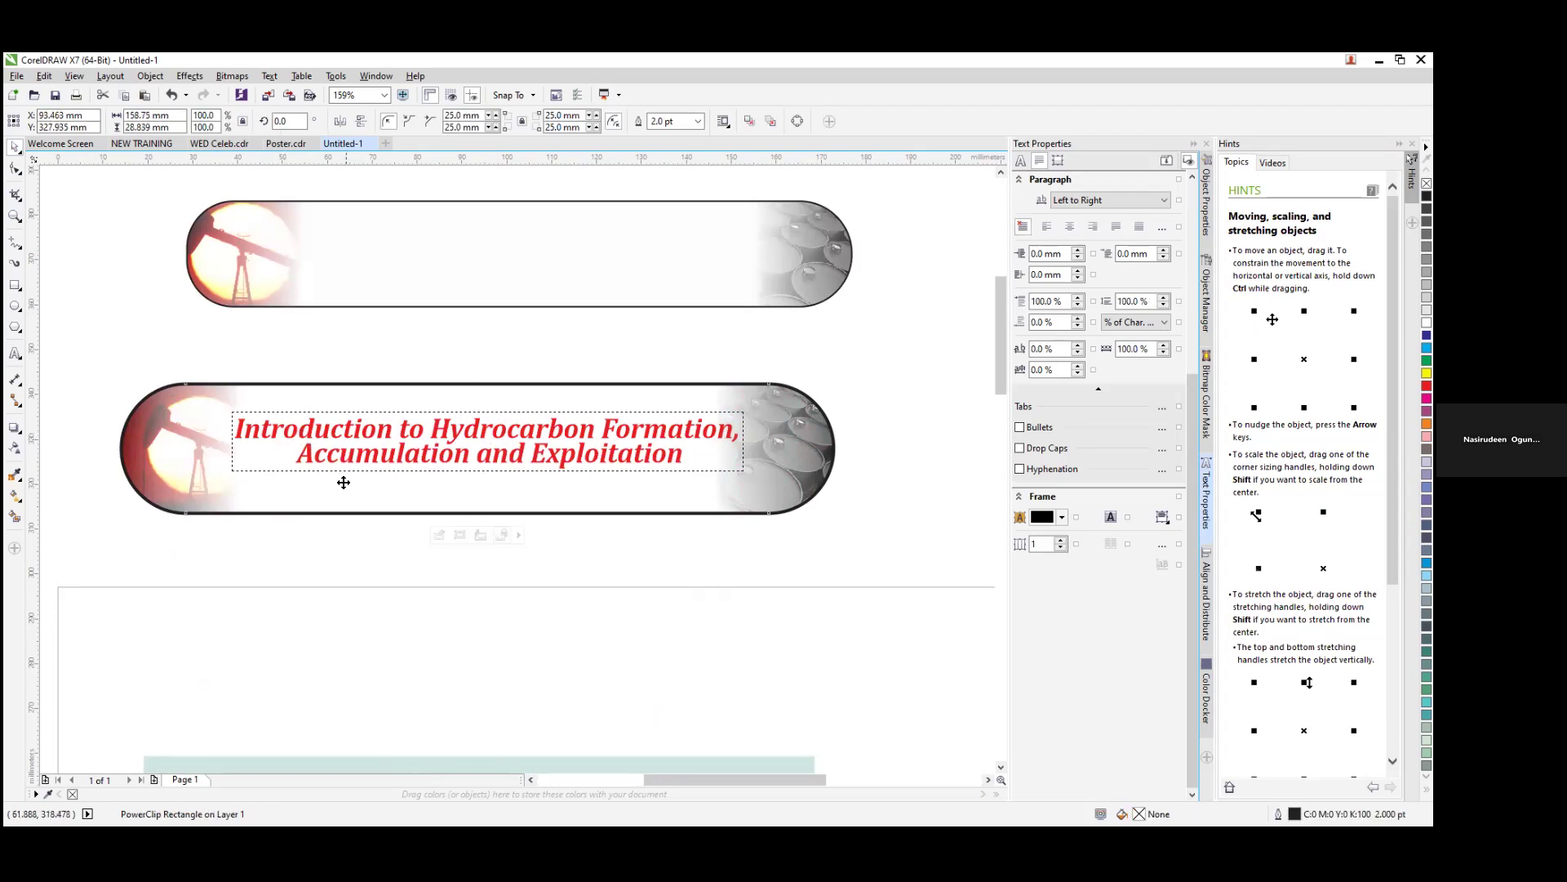
pyautogui.click(550, 725)
pyautogui.moveTo(752, 566); pyautogui.dragTo(196, 330)
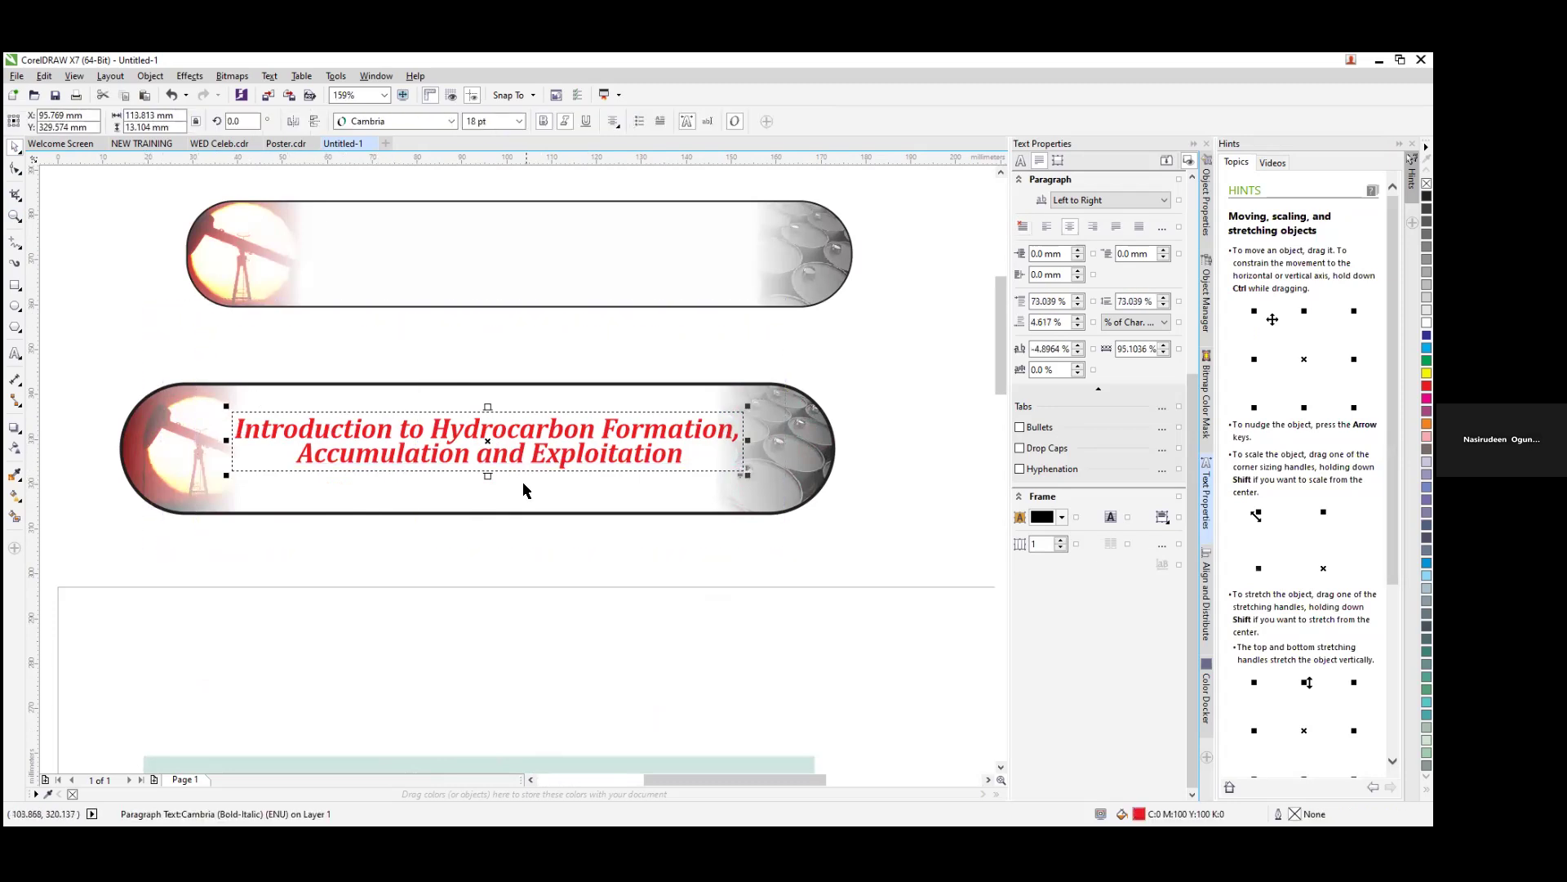
pyautogui.click(511, 122)
pyautogui.write('25')
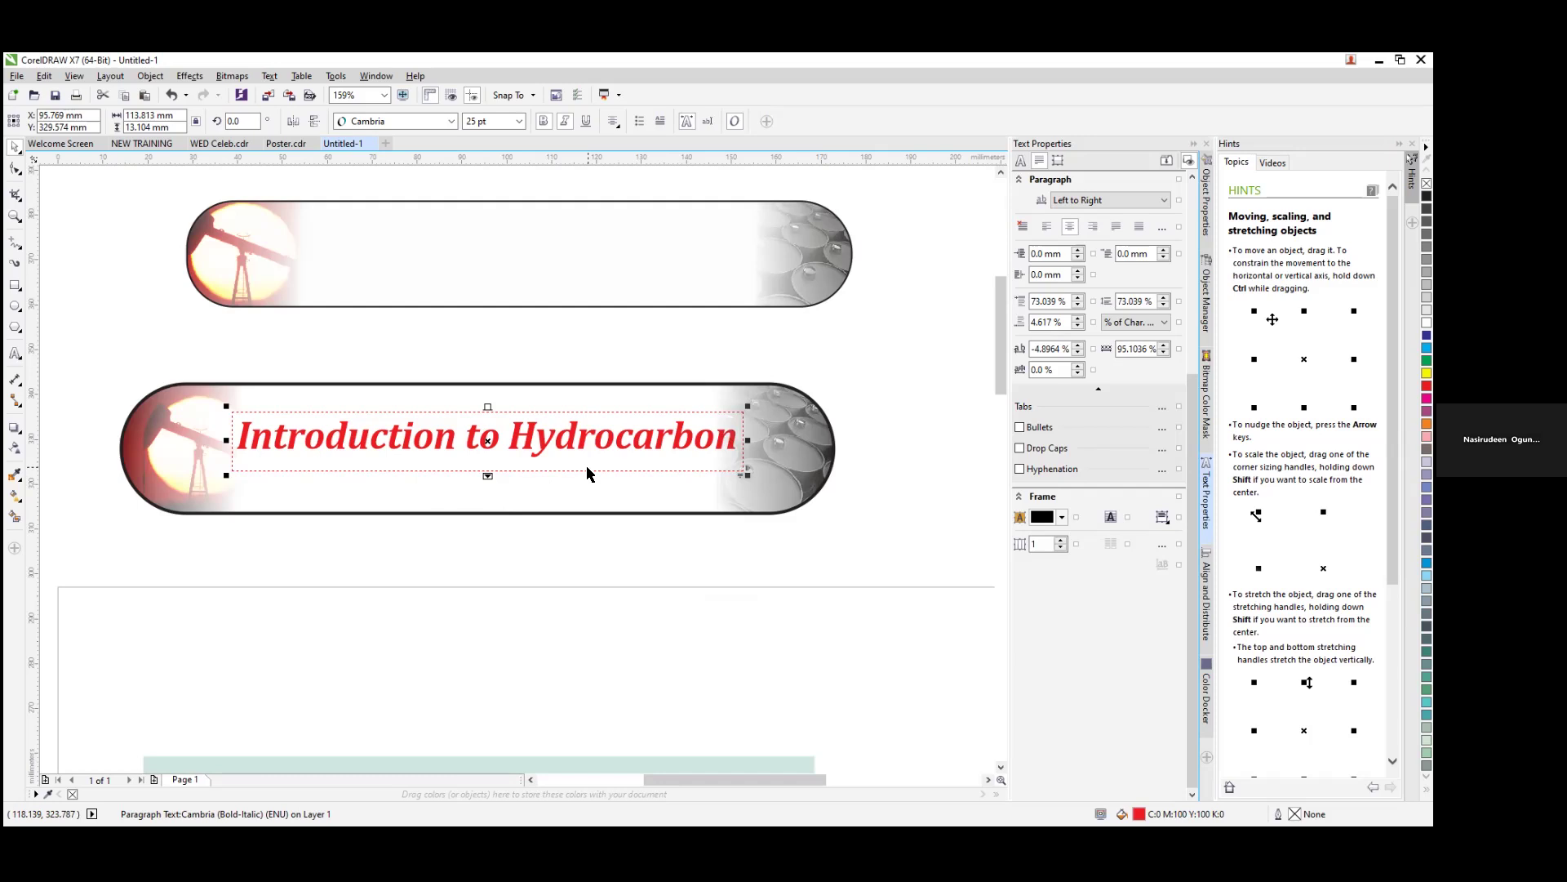
# Step: Nudge the red topic text about 5.7 mm to the left within the banner
pyautogui.press('Left')
pyautogui.press('Left')
pyautogui.press('Left')
pyautogui.press('Left')
pyautogui.press('Left')
pyautogui.press('Left')
pyautogui.press('Left')
pyautogui.press('Left')
pyautogui.press('Left')
pyautogui.press('Left')
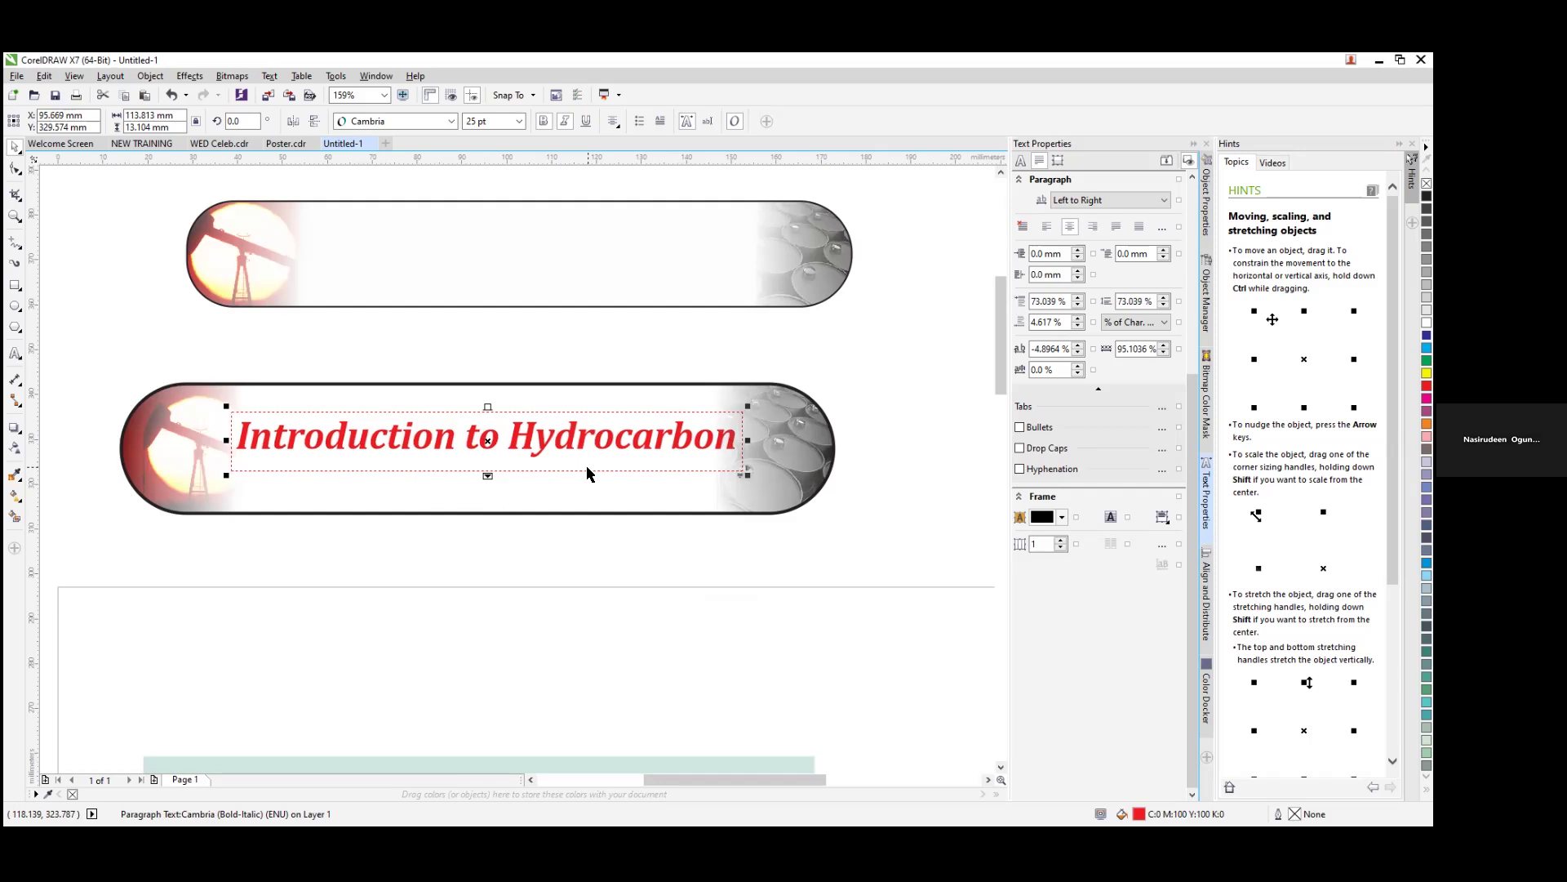
# Step: Move the lower PowerClip banner down onto the top of the page, clear of its red text
pyautogui.click(312, 373)
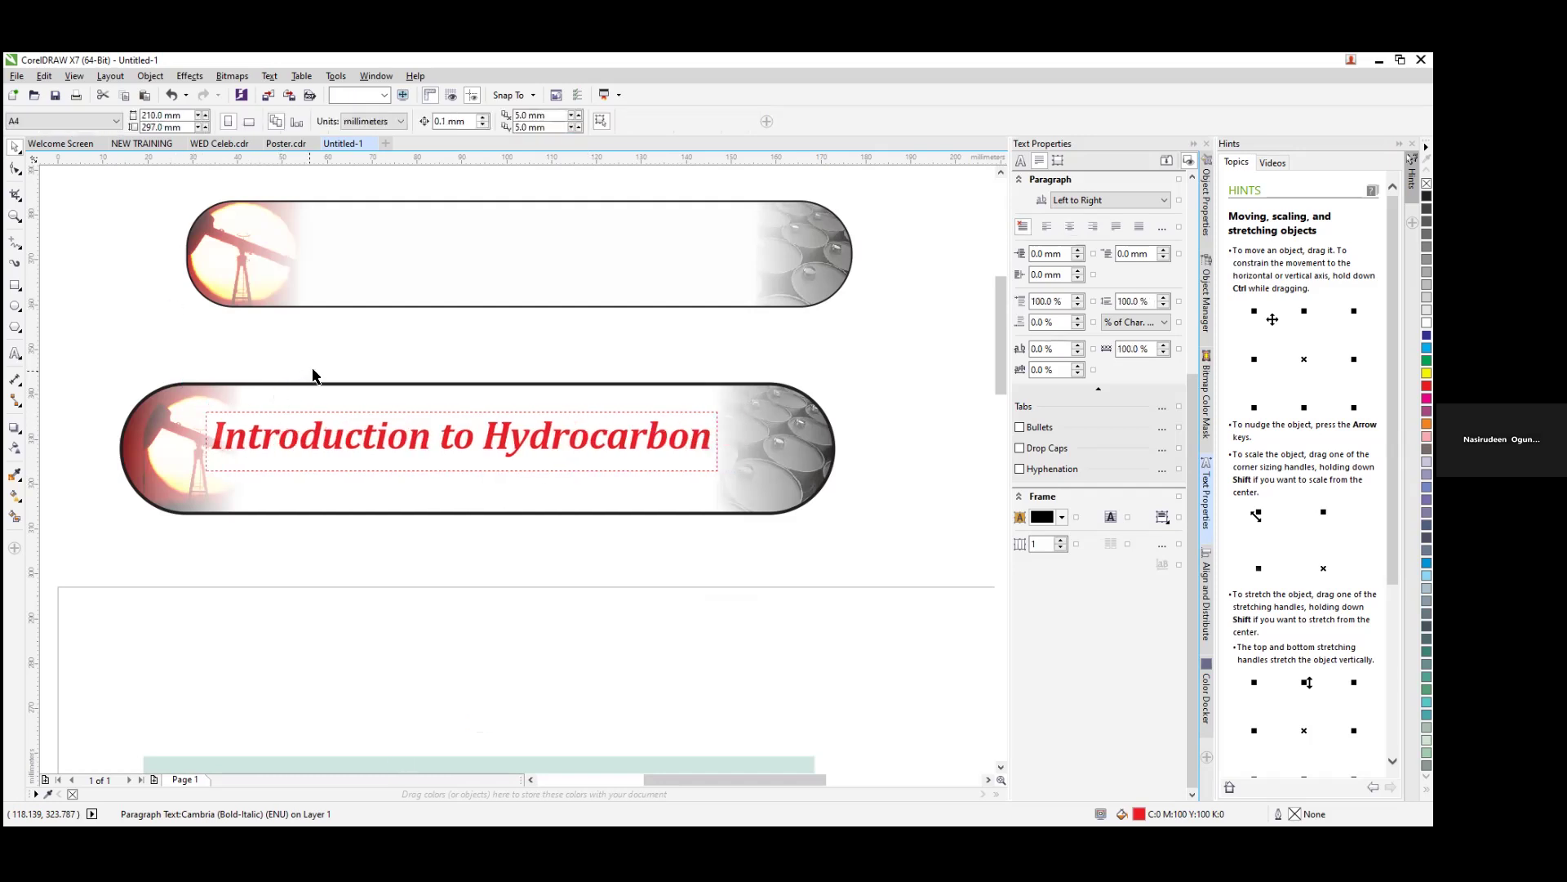
pyautogui.click(400, 445)
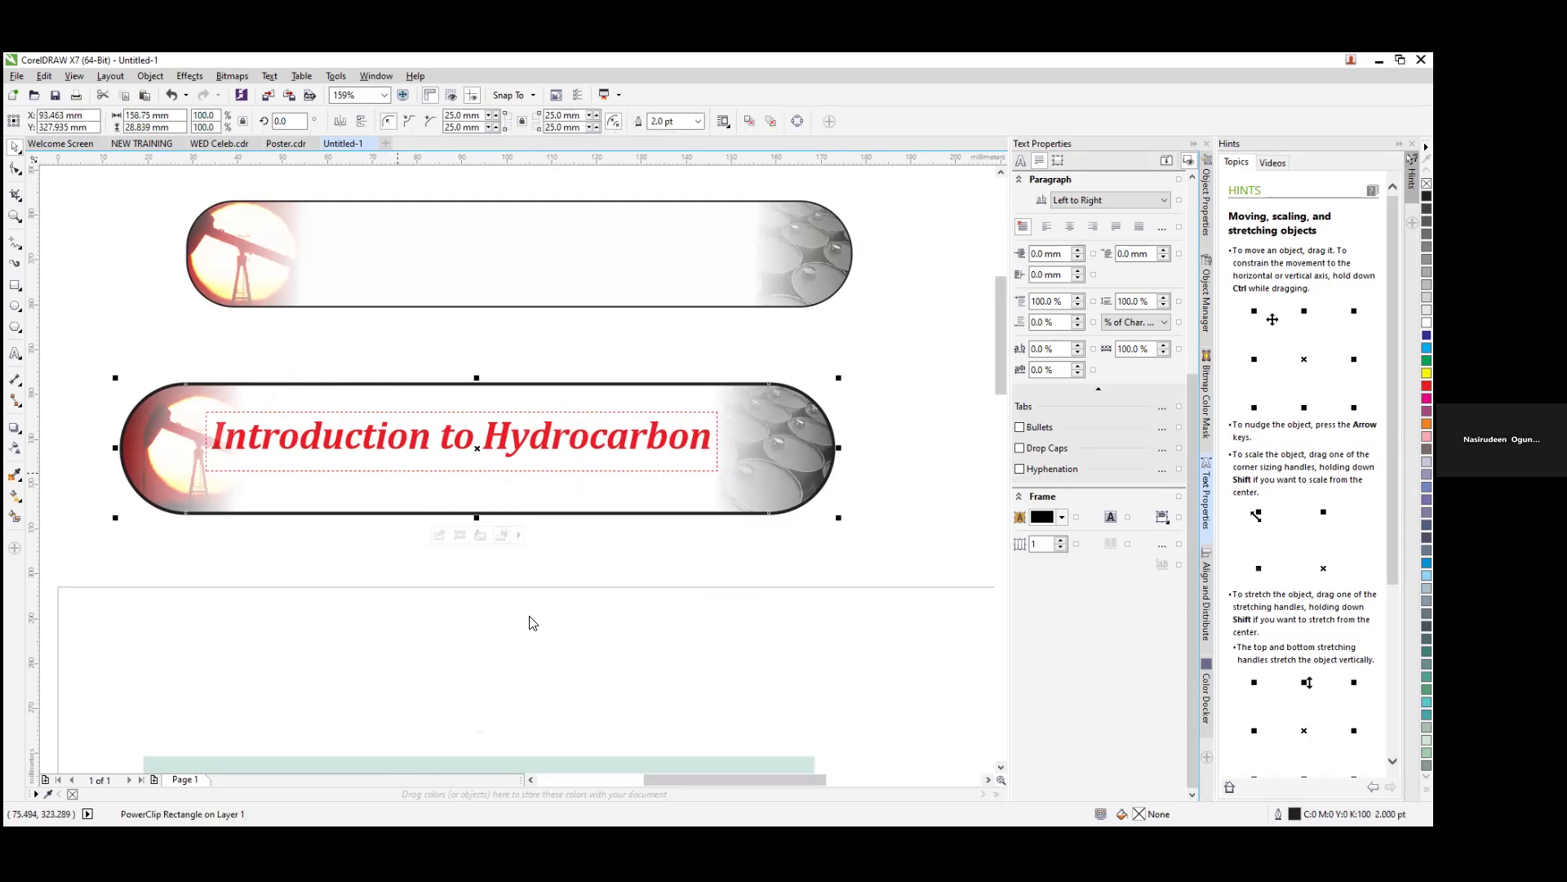
pyautogui.moveTo(479, 447); pyautogui.dragTo(483, 649)
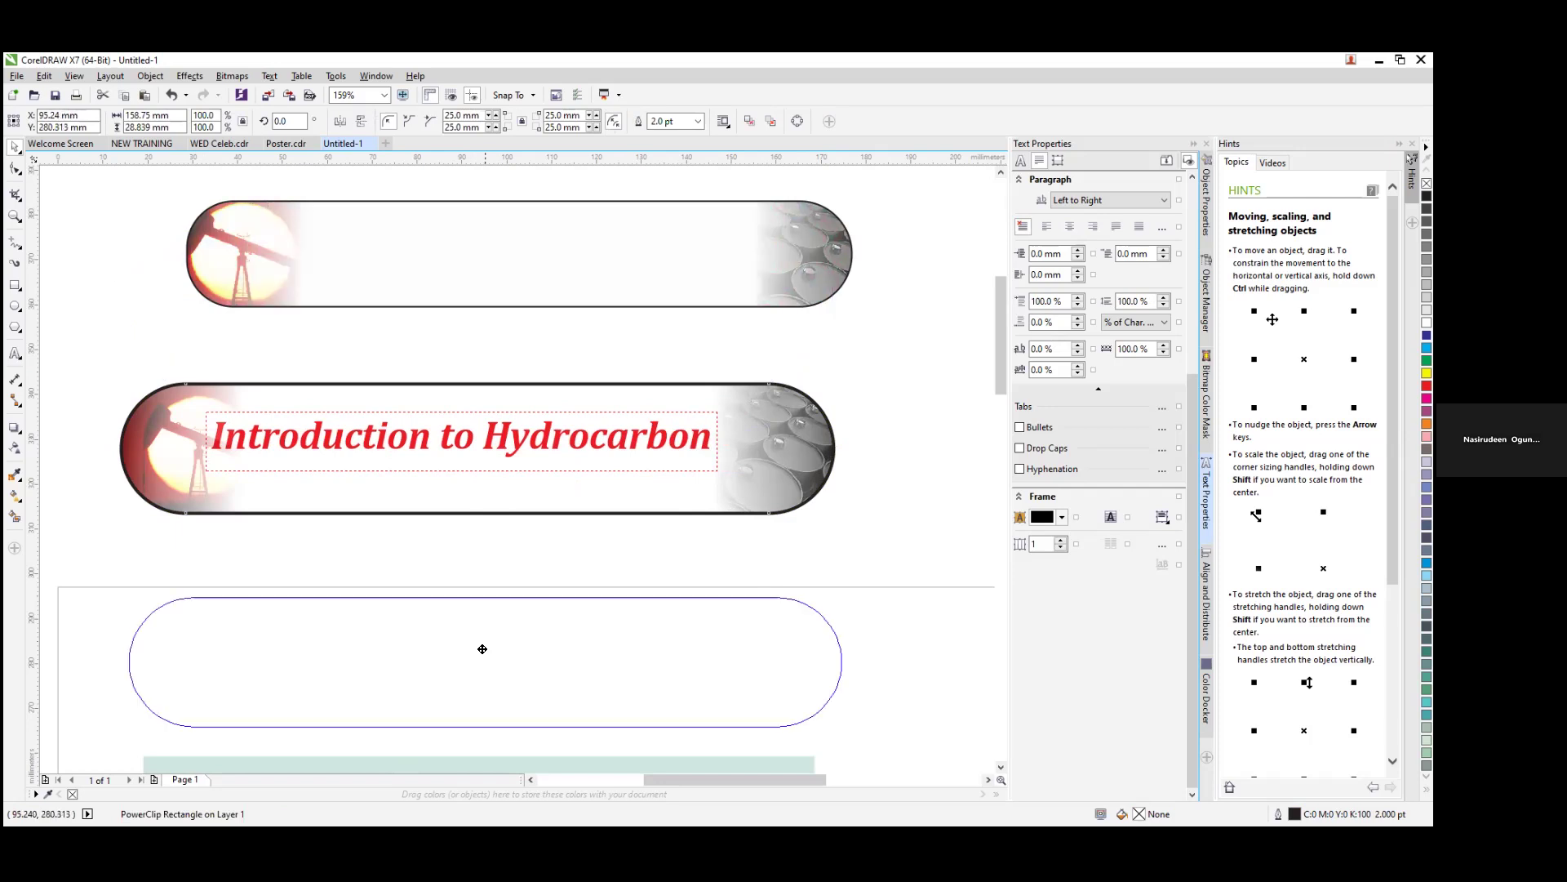
# Step: Extend the red topic text's frame to about 42 mm high and move it up beneath the upper banner
pyautogui.click(457, 448)
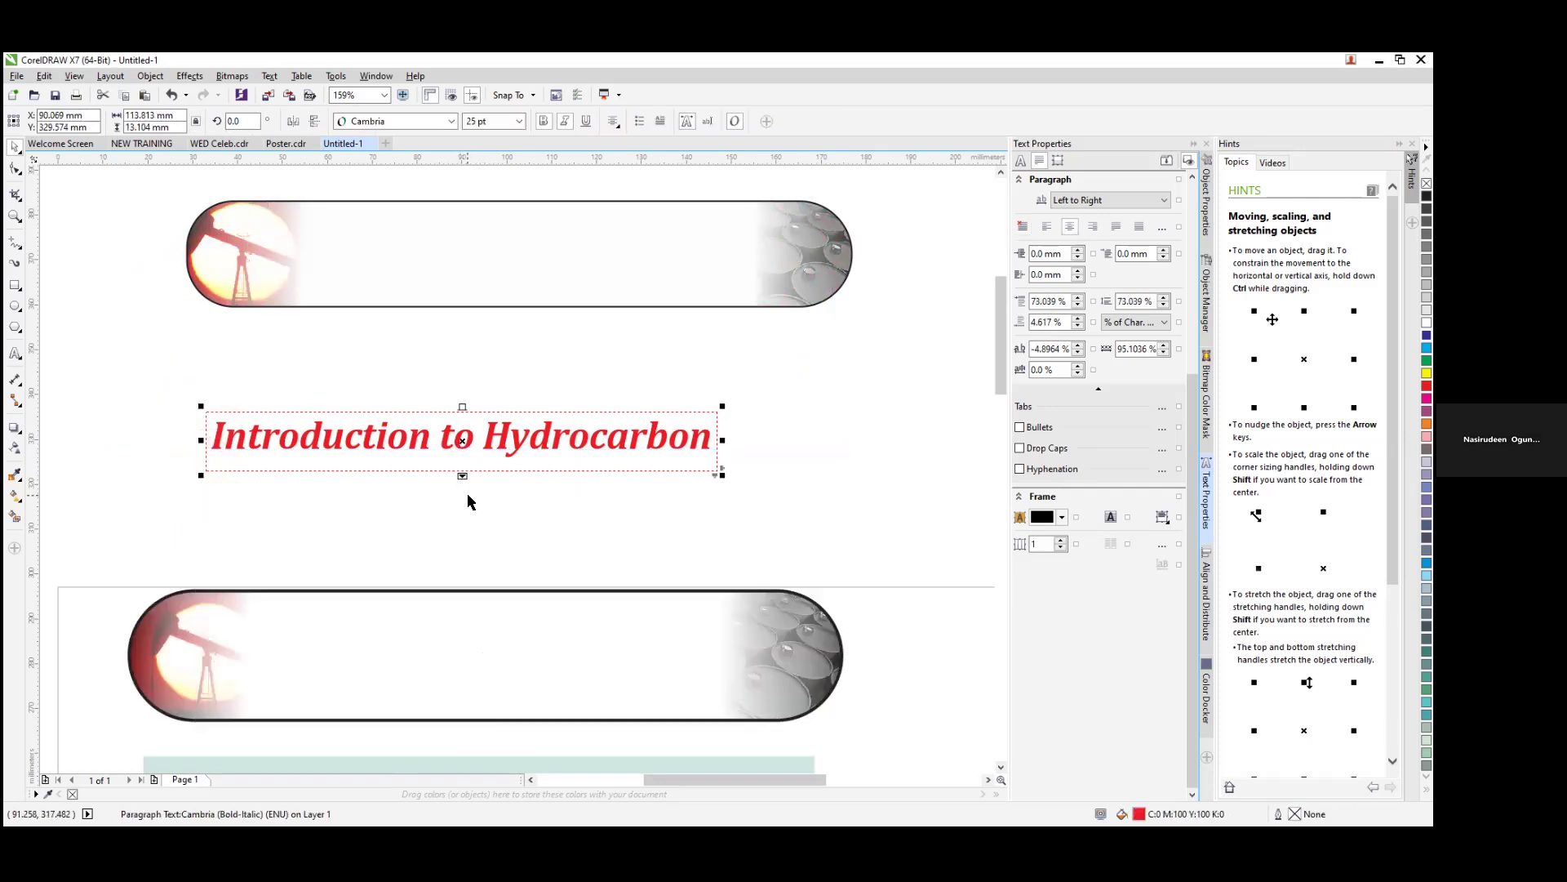
pyautogui.moveTo(462, 475)
pyautogui.mouseDown()
pyautogui.moveTo(462, 528)
pyautogui.moveTo(470, 503)
pyautogui.mouseUp()
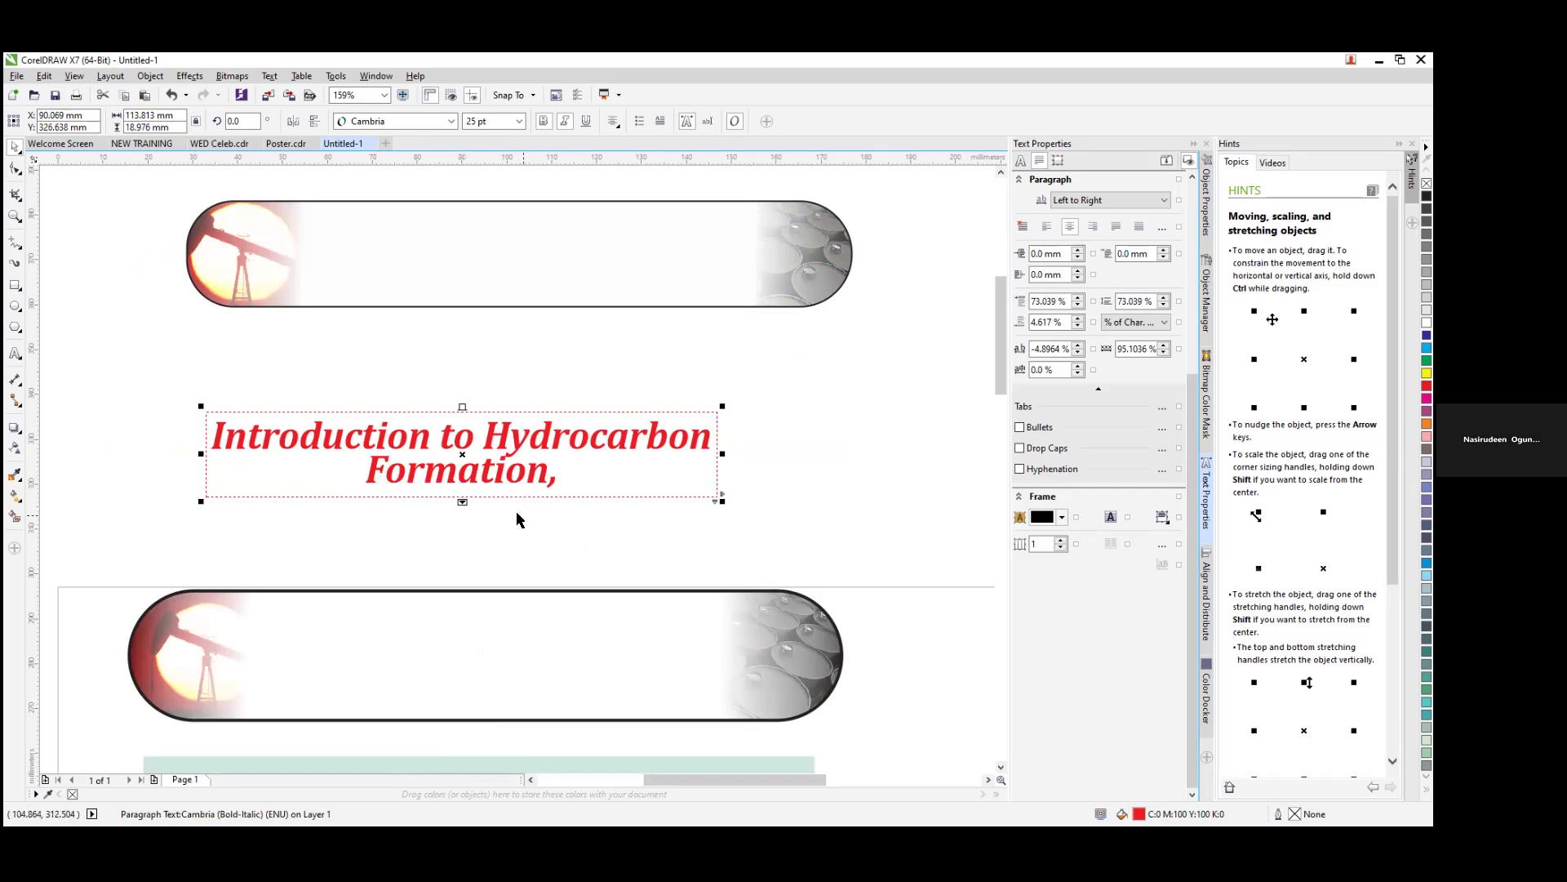
pyautogui.moveTo(462, 501); pyautogui.dragTo(458, 540)
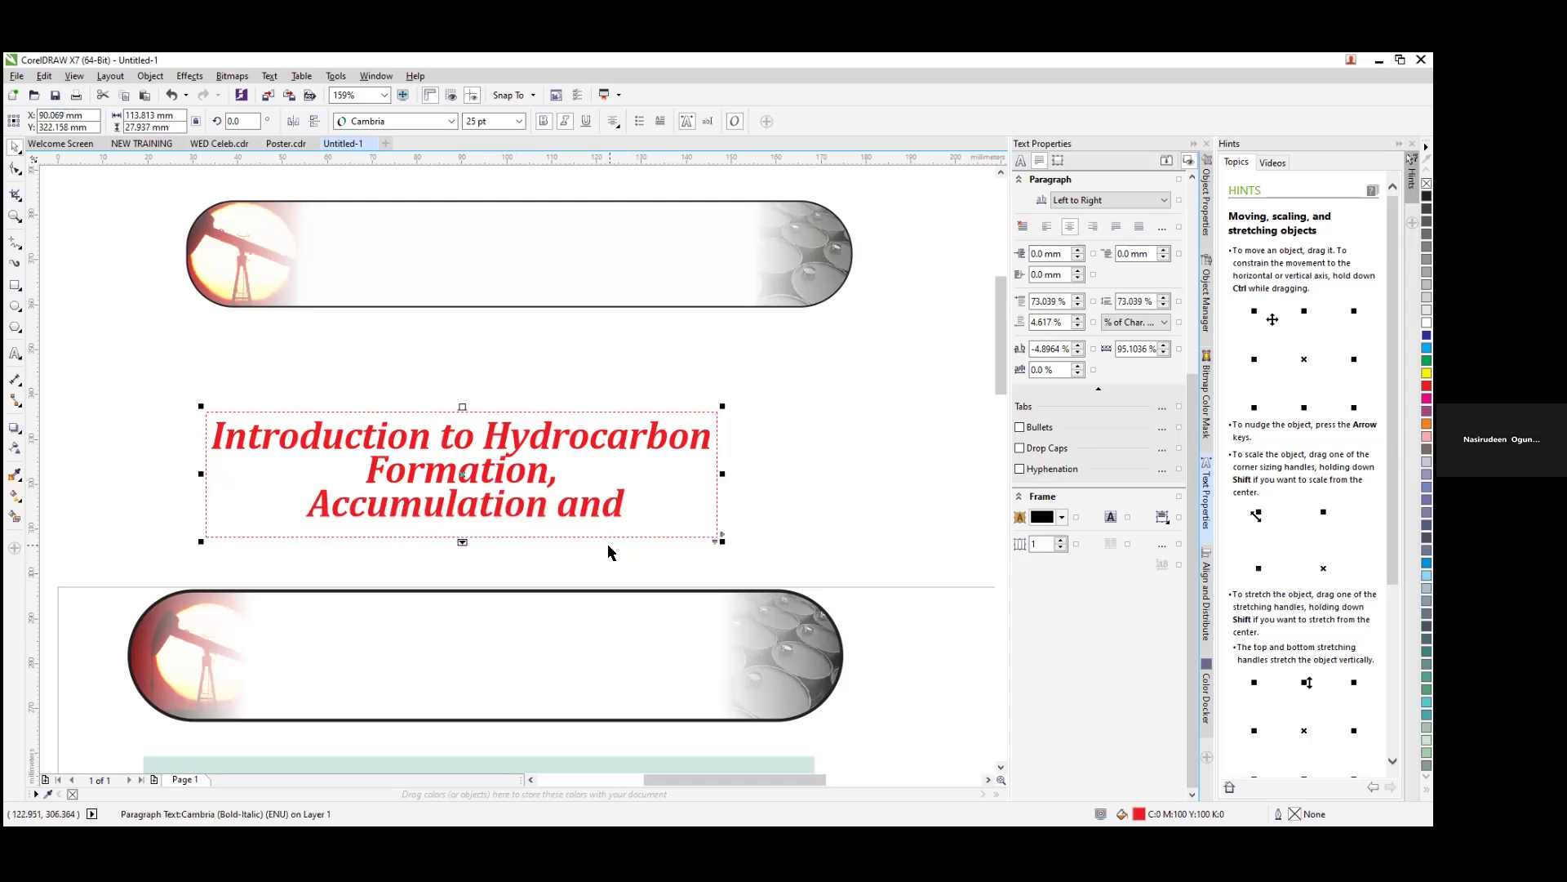
pyautogui.moveTo(473, 478); pyautogui.dragTo(477, 398)
pyautogui.moveTo(466, 462); pyautogui.dragTo(462, 527)
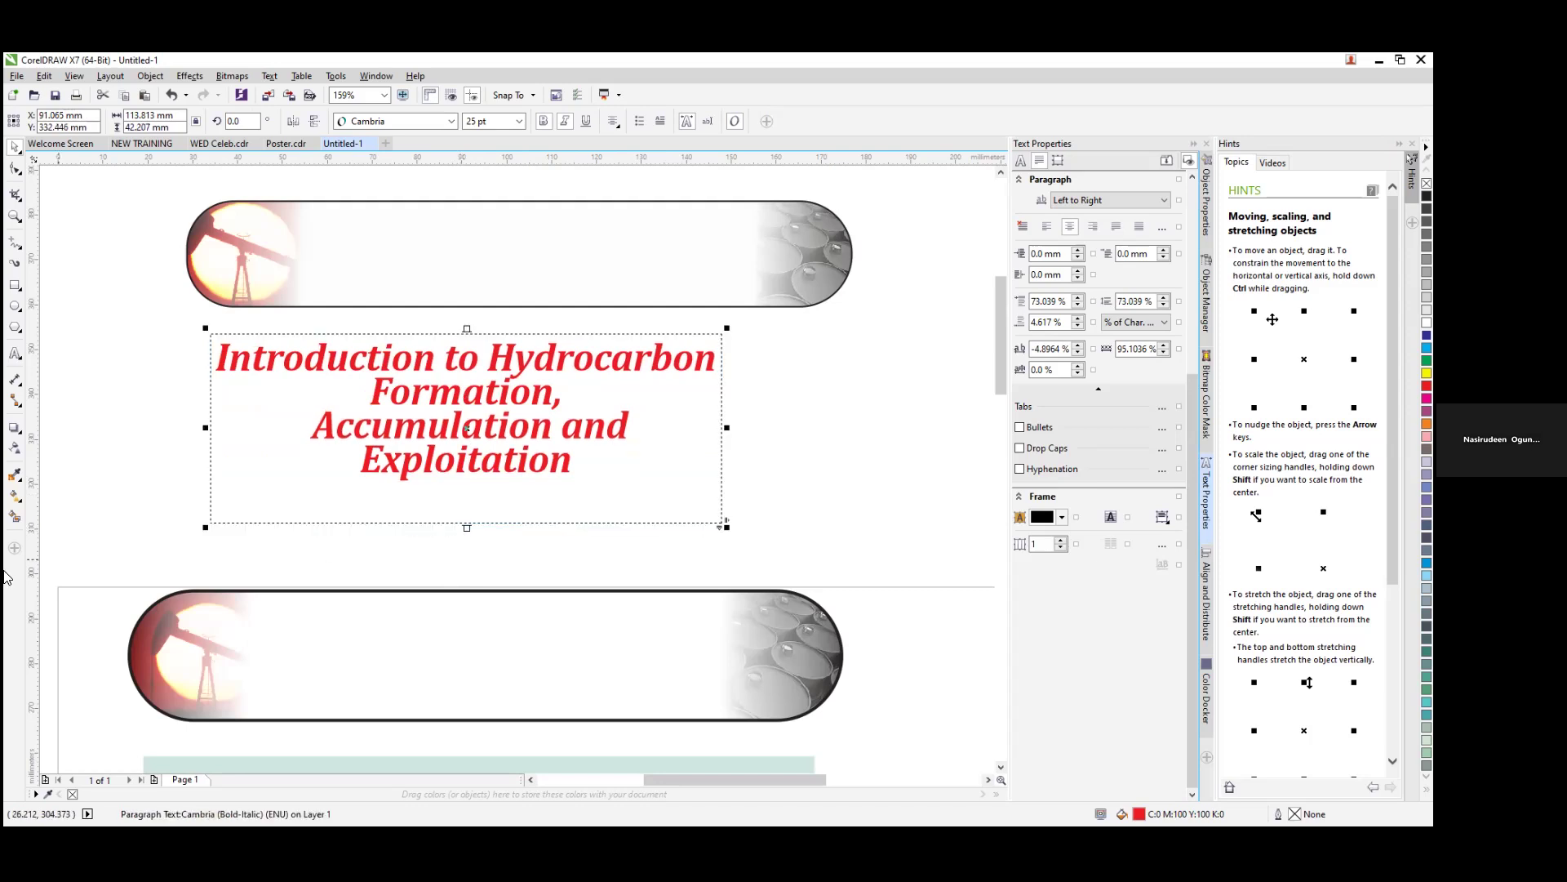
# Step: Widen the red topic text's frame to about 140 mm, keeping it between the two banners
pyautogui.click(159, 434)
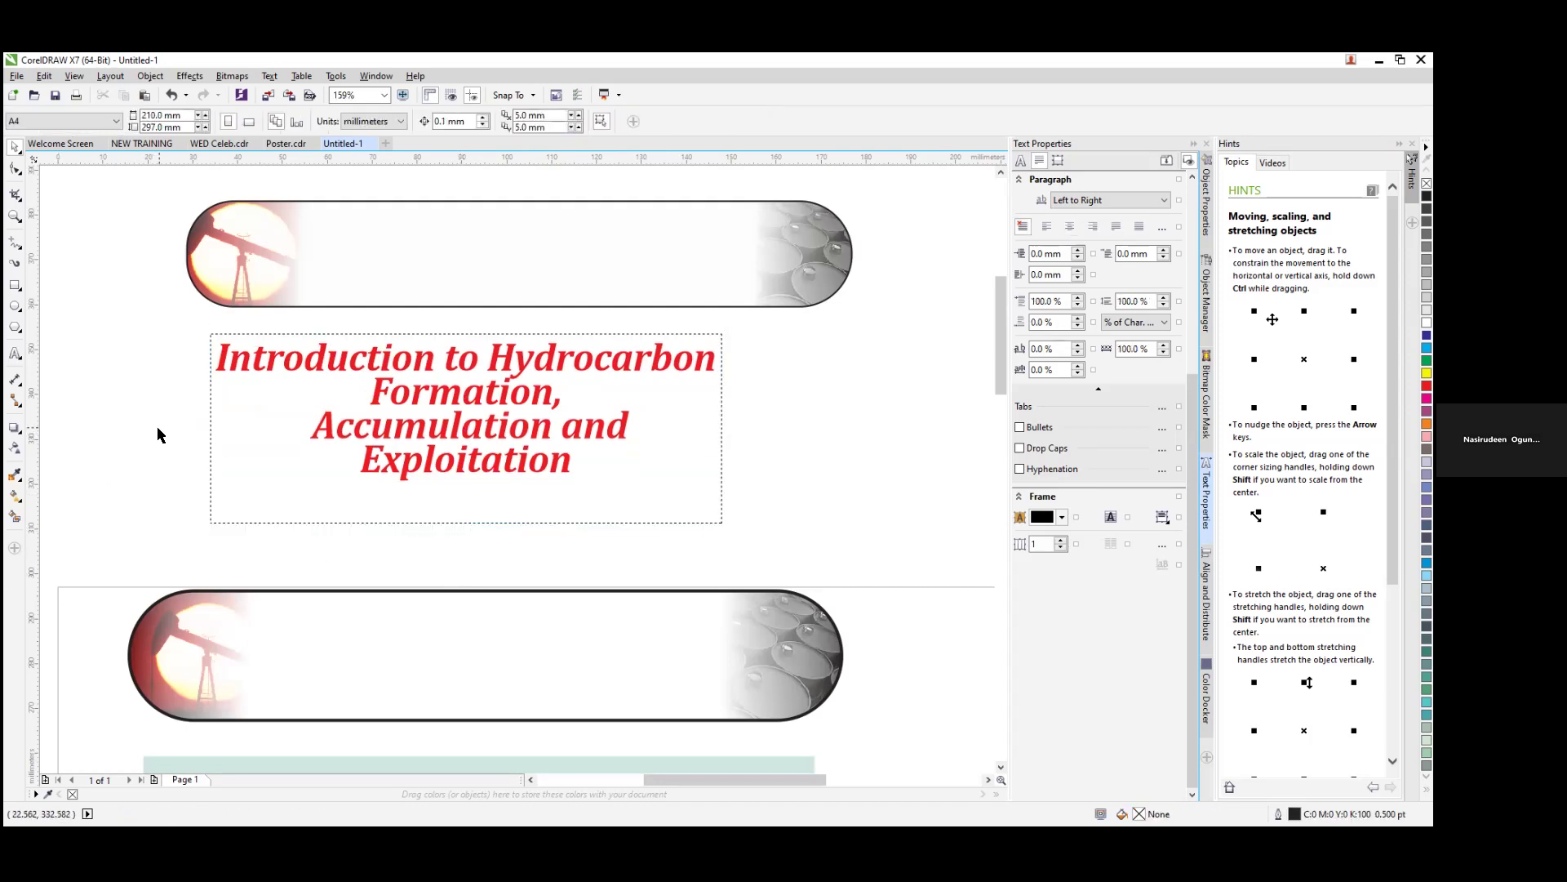
pyautogui.click(490, 416)
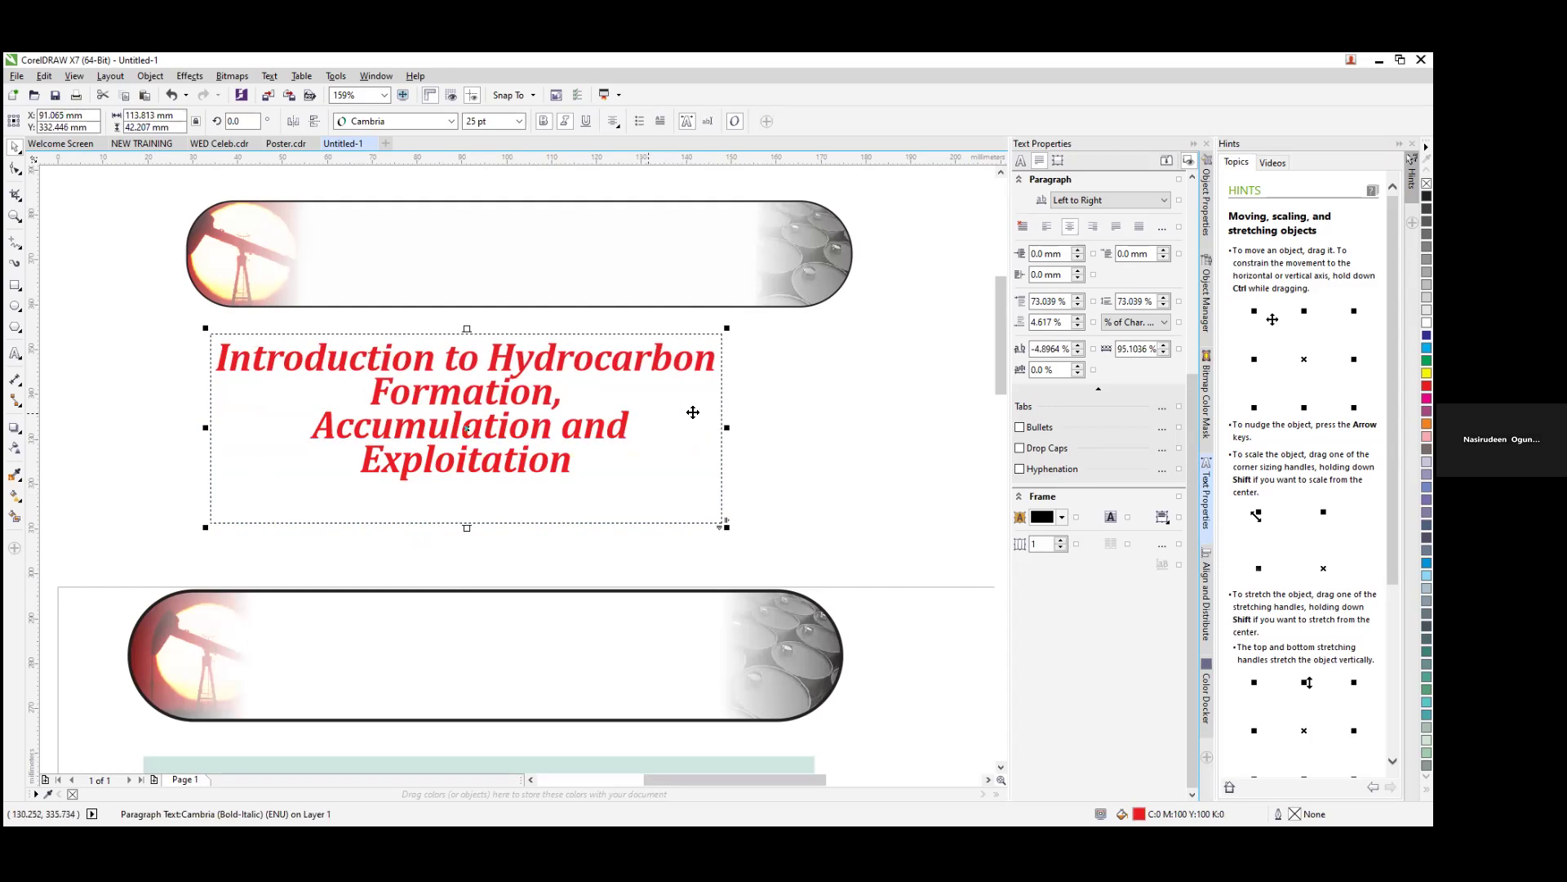
pyautogui.moveTo(724, 430); pyautogui.dragTo(951, 437)
pyautogui.moveTo(653, 439); pyautogui.dragTo(480, 431)
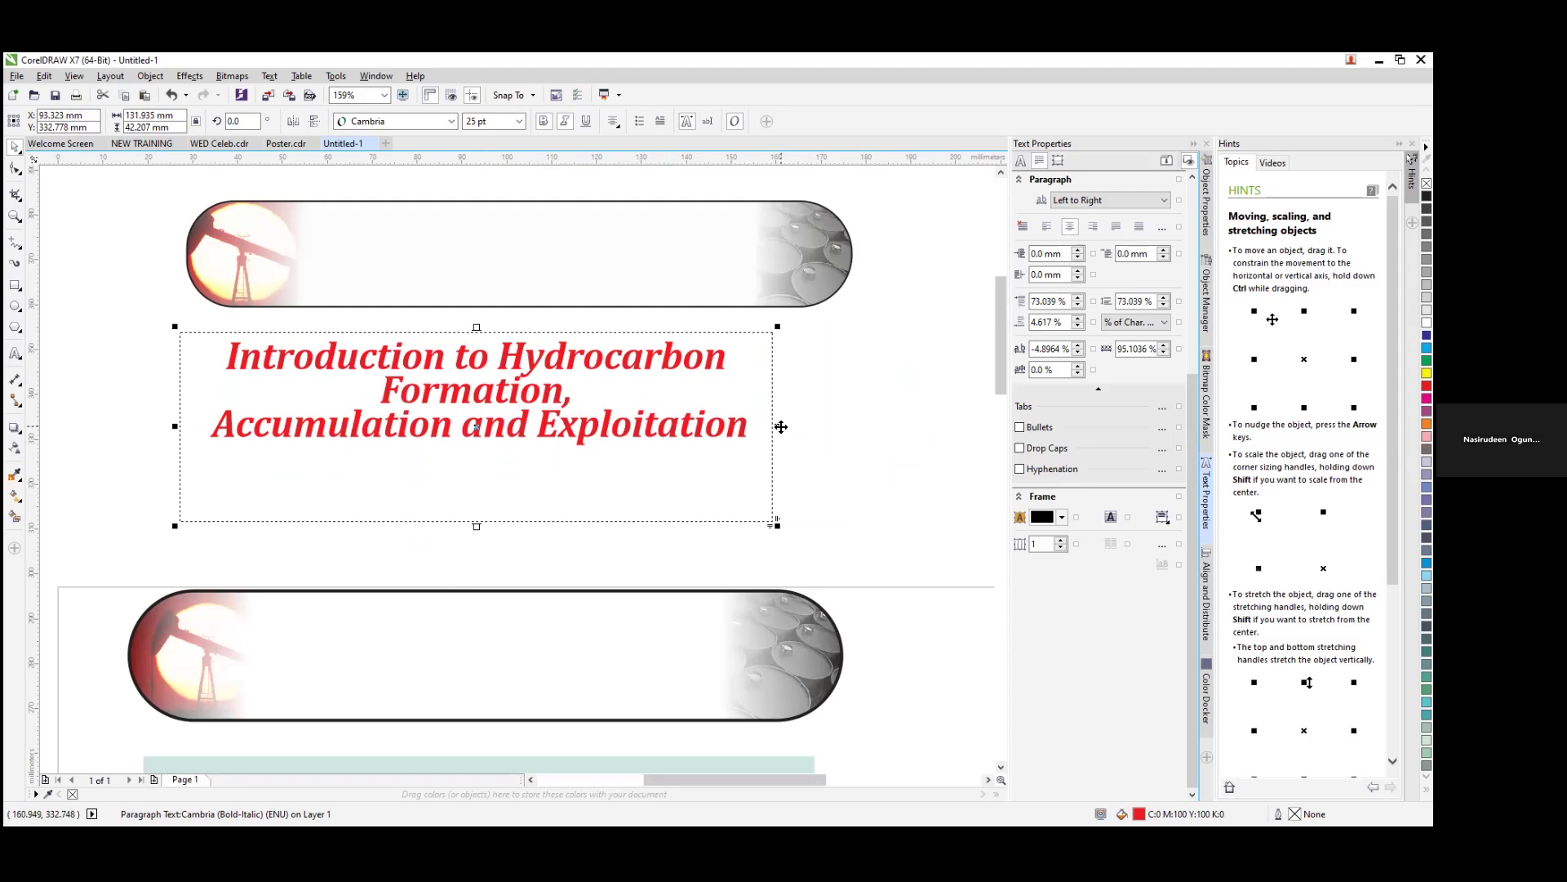
pyautogui.moveTo(775, 427); pyautogui.dragTo(812, 420)
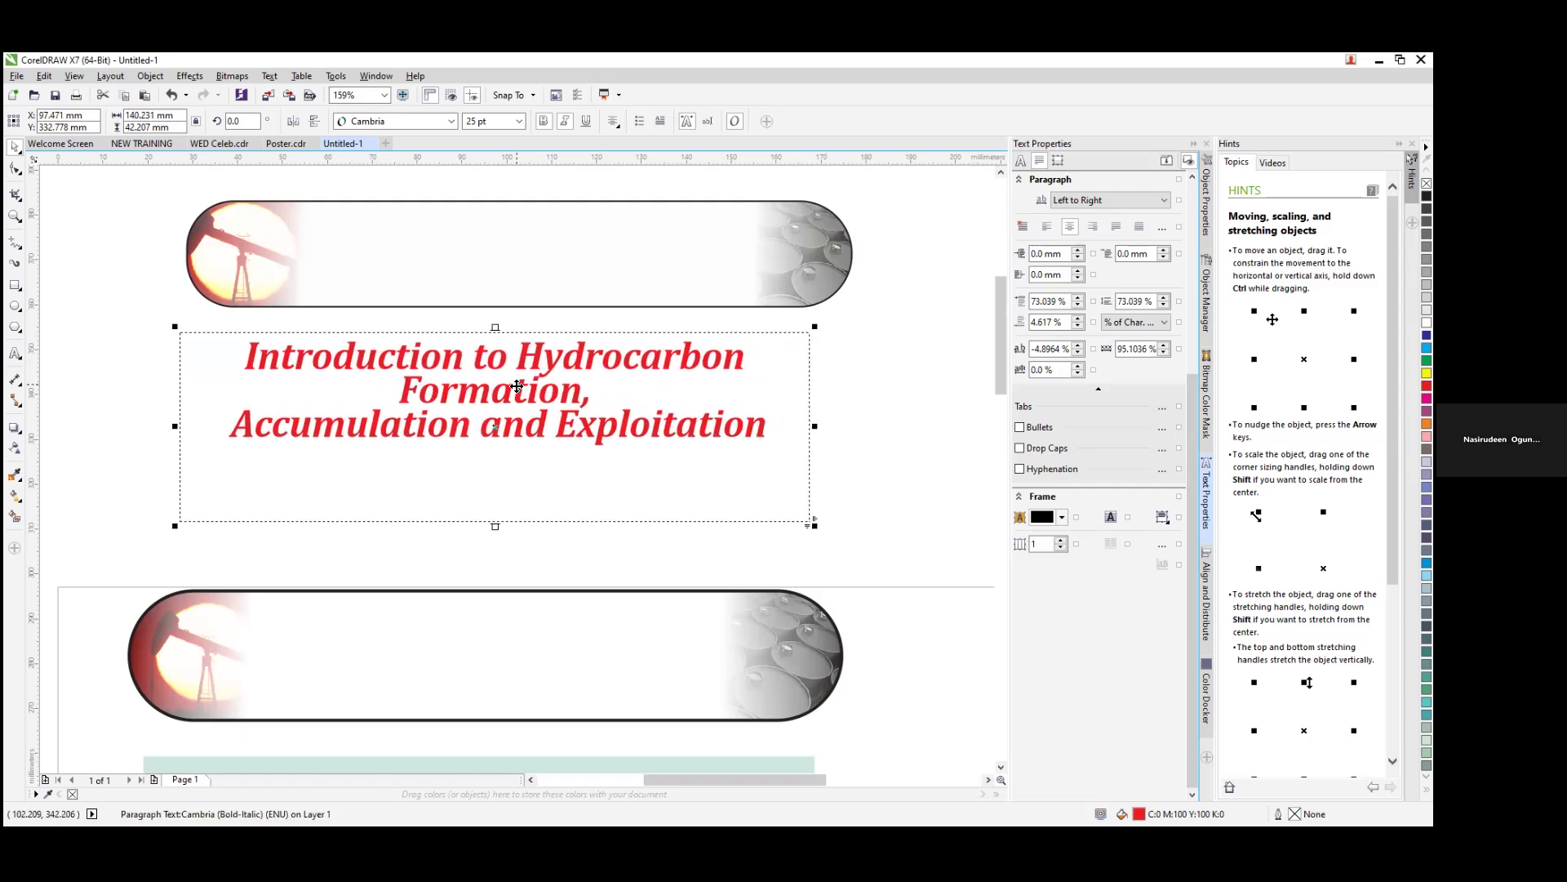
# Step: Paste the finished October poster image, enlarge it to about 187 × 262 mm and place it in the empty area left of the page
pyautogui.scroll(-4, 516, 386)
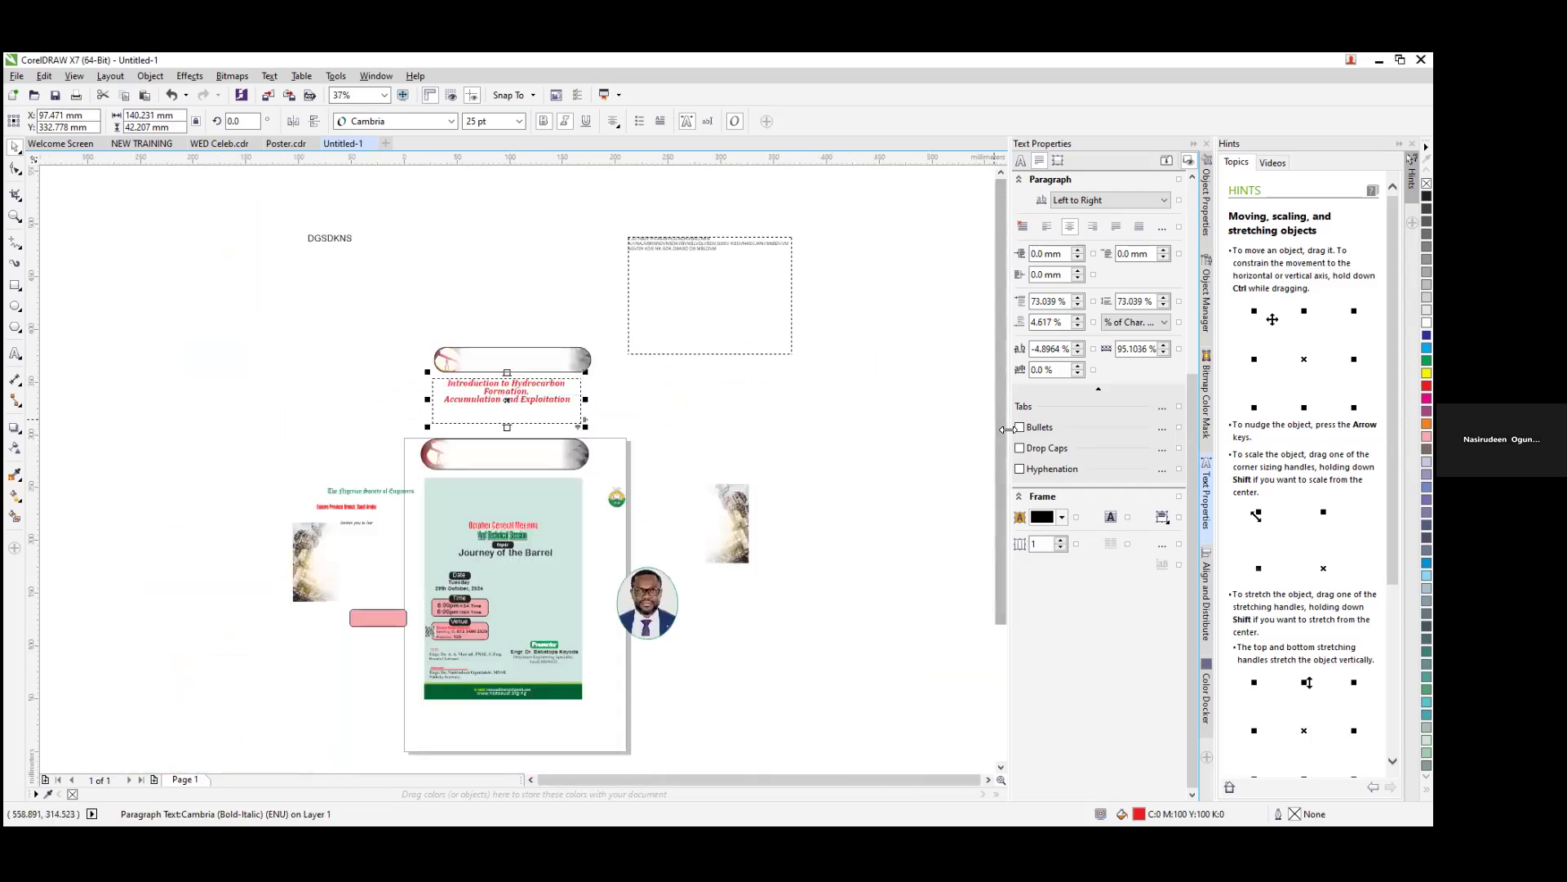
pyautogui.moveTo(1001, 433); pyautogui.dragTo(1000, 470)
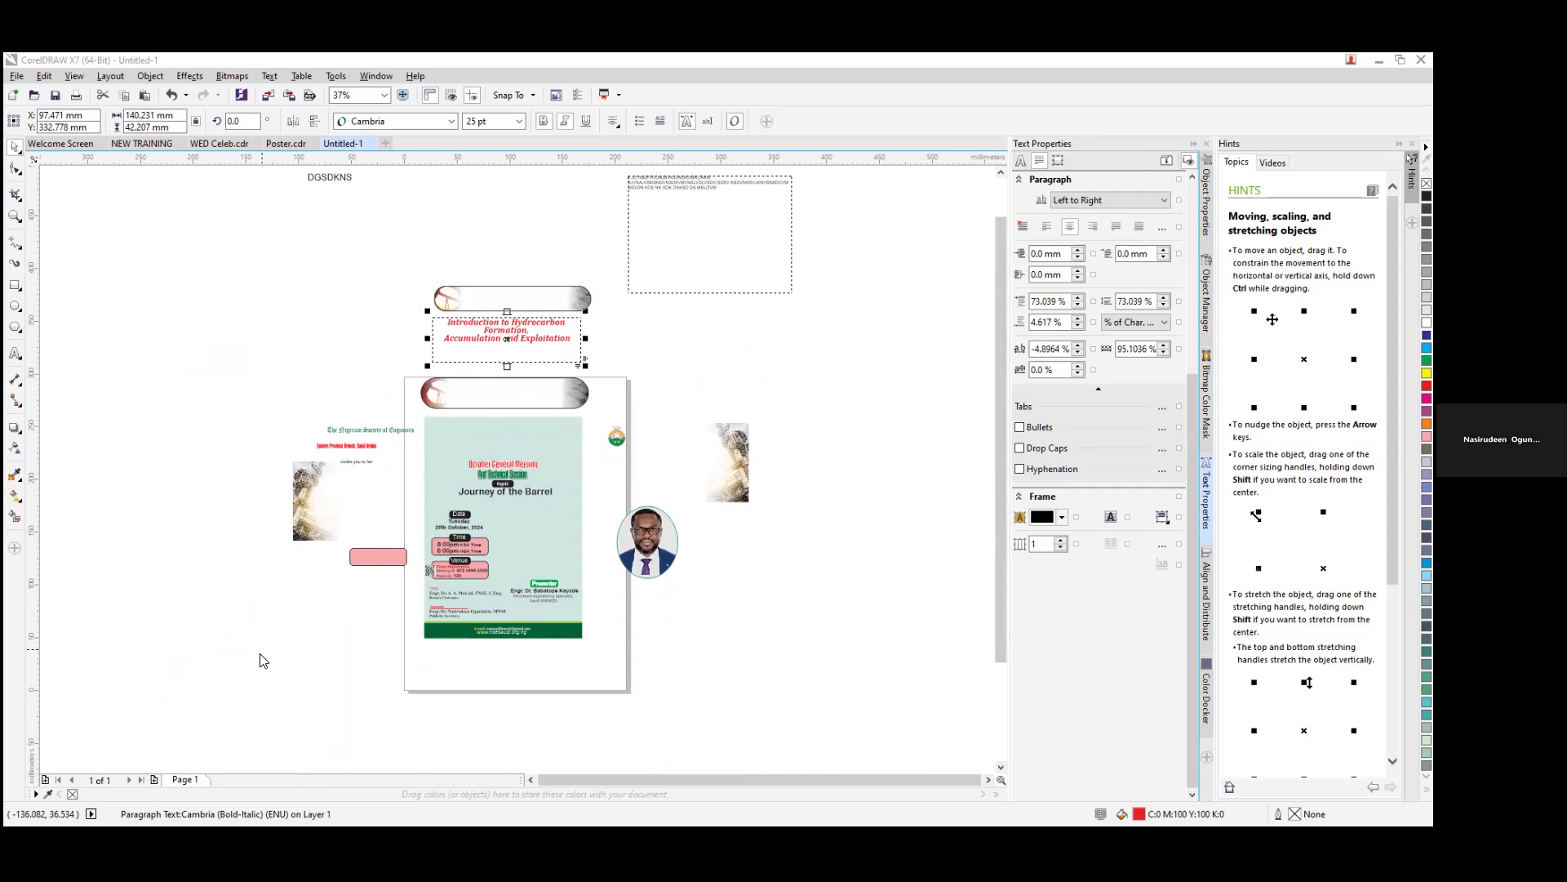
pyautogui.click(574, 703)
pyautogui.hotkey('ctrl', 'v')
pyautogui.moveTo(526, 545); pyautogui.dragTo(198, 348)
pyautogui.moveTo(245, 413); pyautogui.dragTo(338, 544)
pyautogui.moveTo(219, 365); pyautogui.dragTo(153, 423)
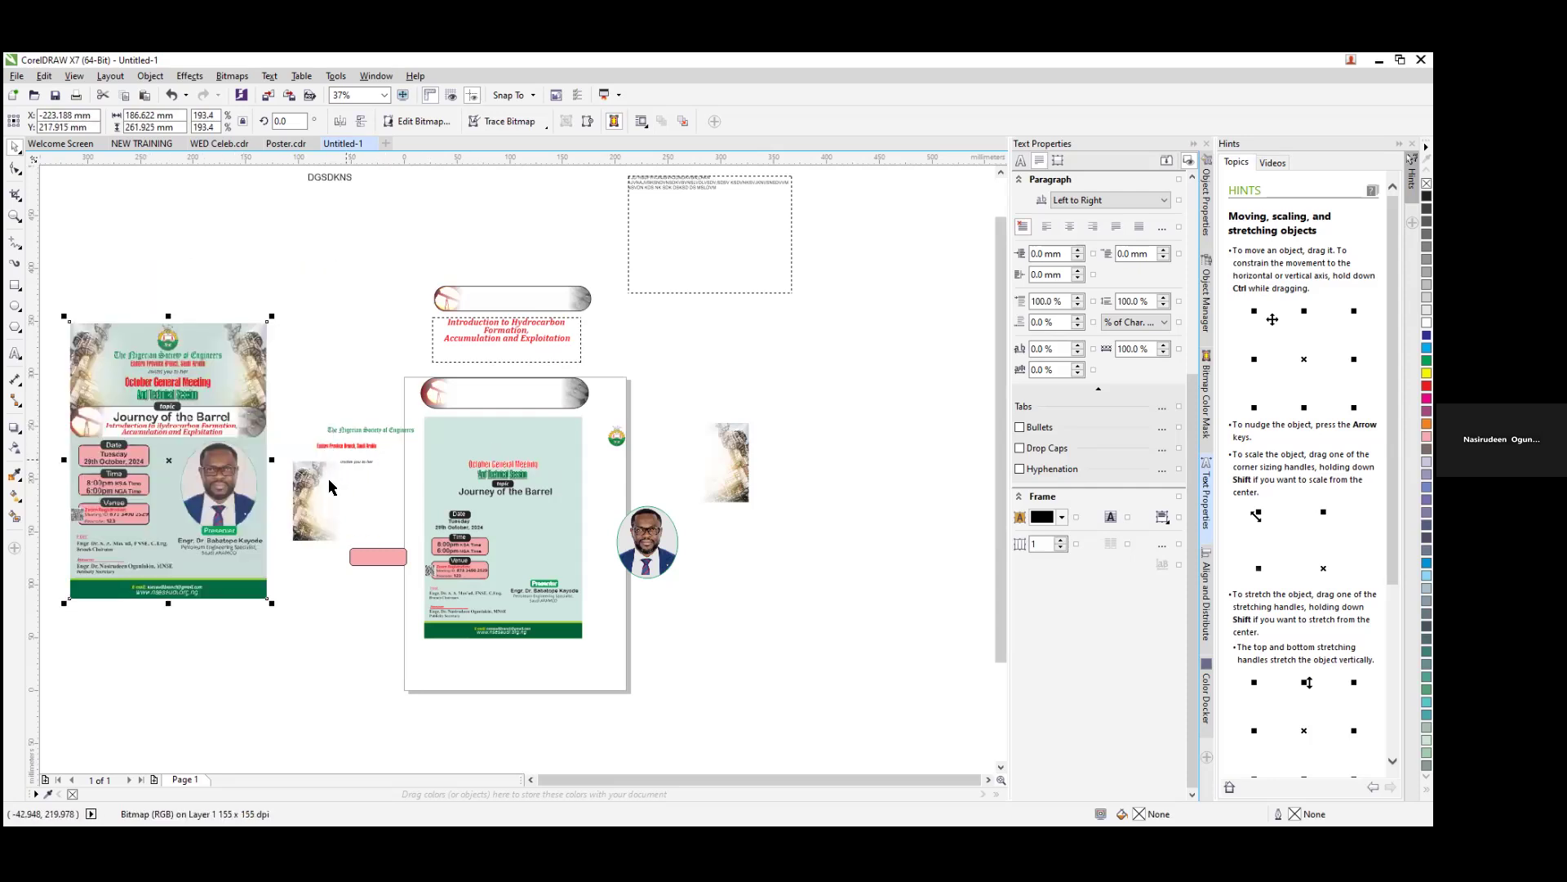
# Step: Shift the presenter's oval PowerClip portrait a few millimetres left over the page's right edge
pyautogui.click(649, 558)
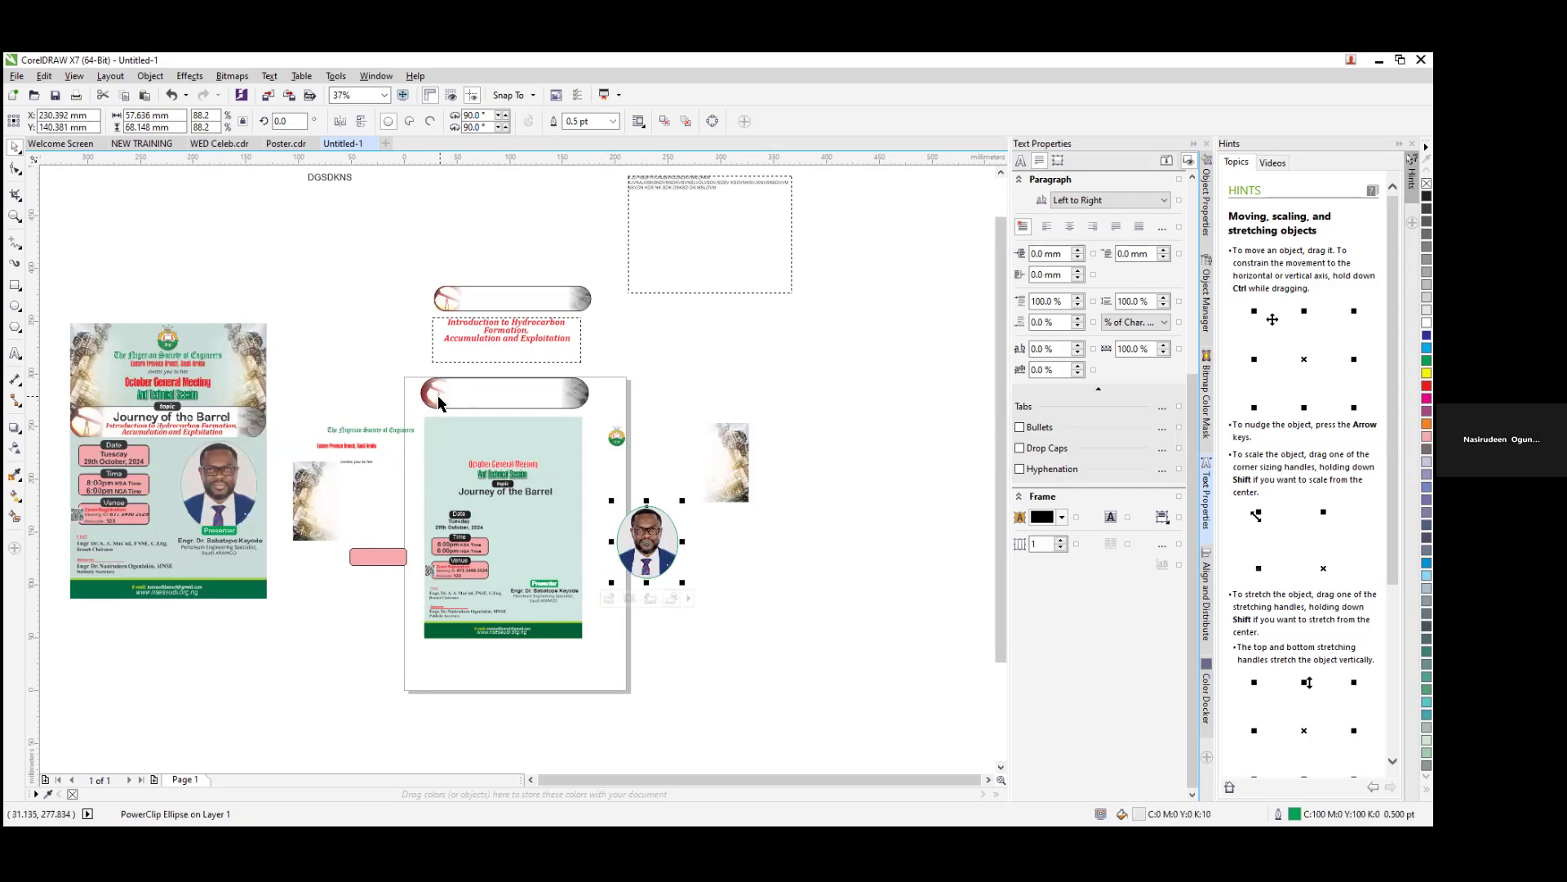
pyautogui.moveTo(615, 527); pyautogui.dragTo(611, 525)
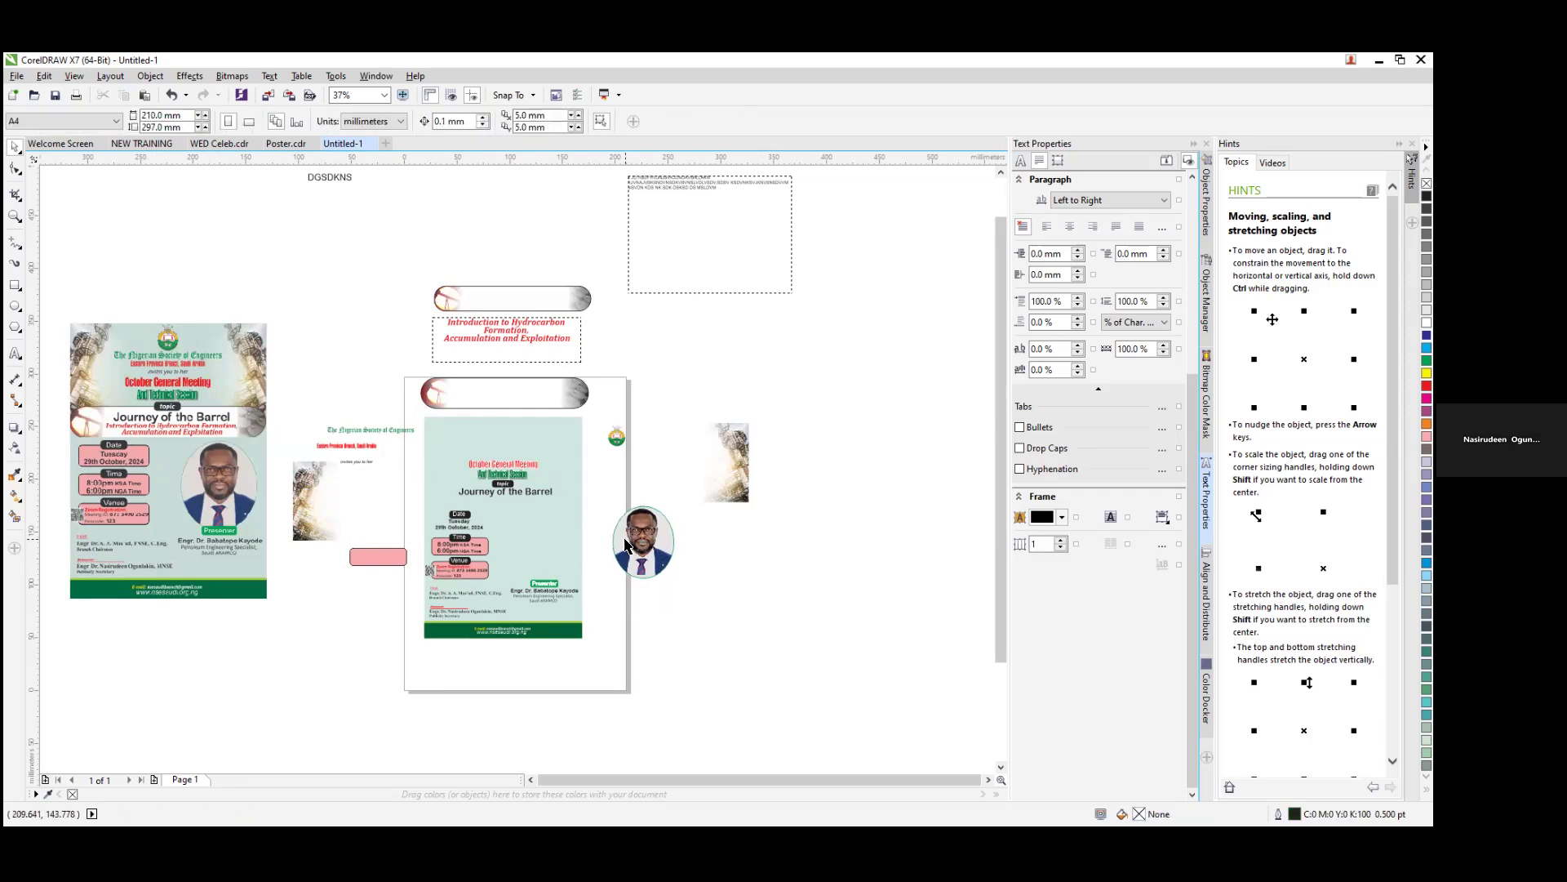
pyautogui.moveTo(646, 547); pyautogui.dragTo(643, 546)
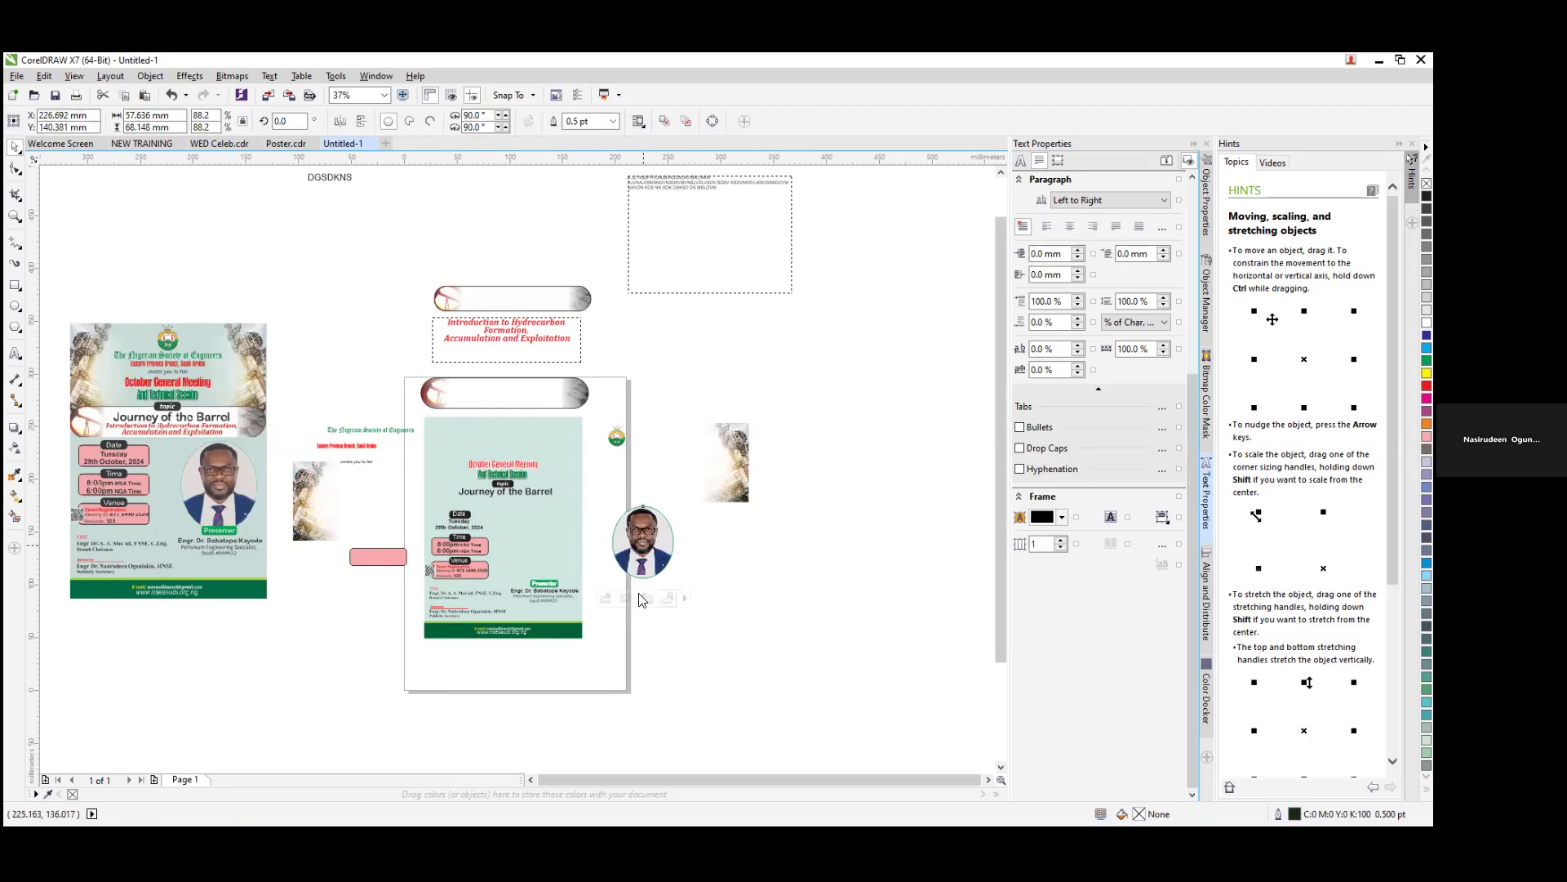
# Step: Edit the oval portrait's PowerClip contents, move the photo outside the ellipse to the right and finish editing
pyautogui.click(684, 512)
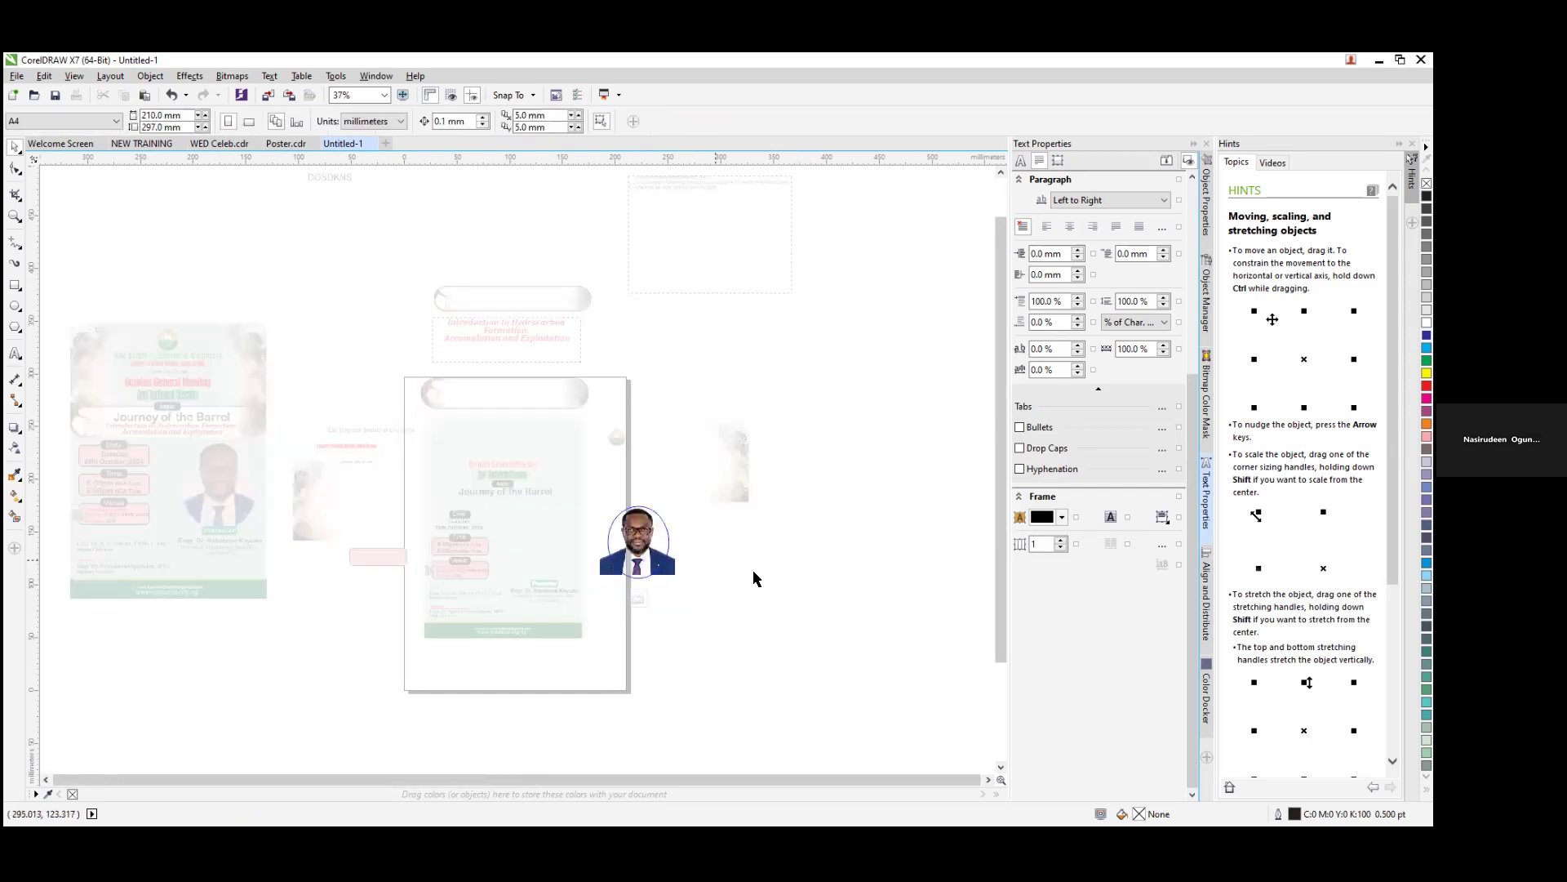
pyautogui.click(637, 544)
pyautogui.moveTo(638, 545); pyautogui.dragTo(765, 568)
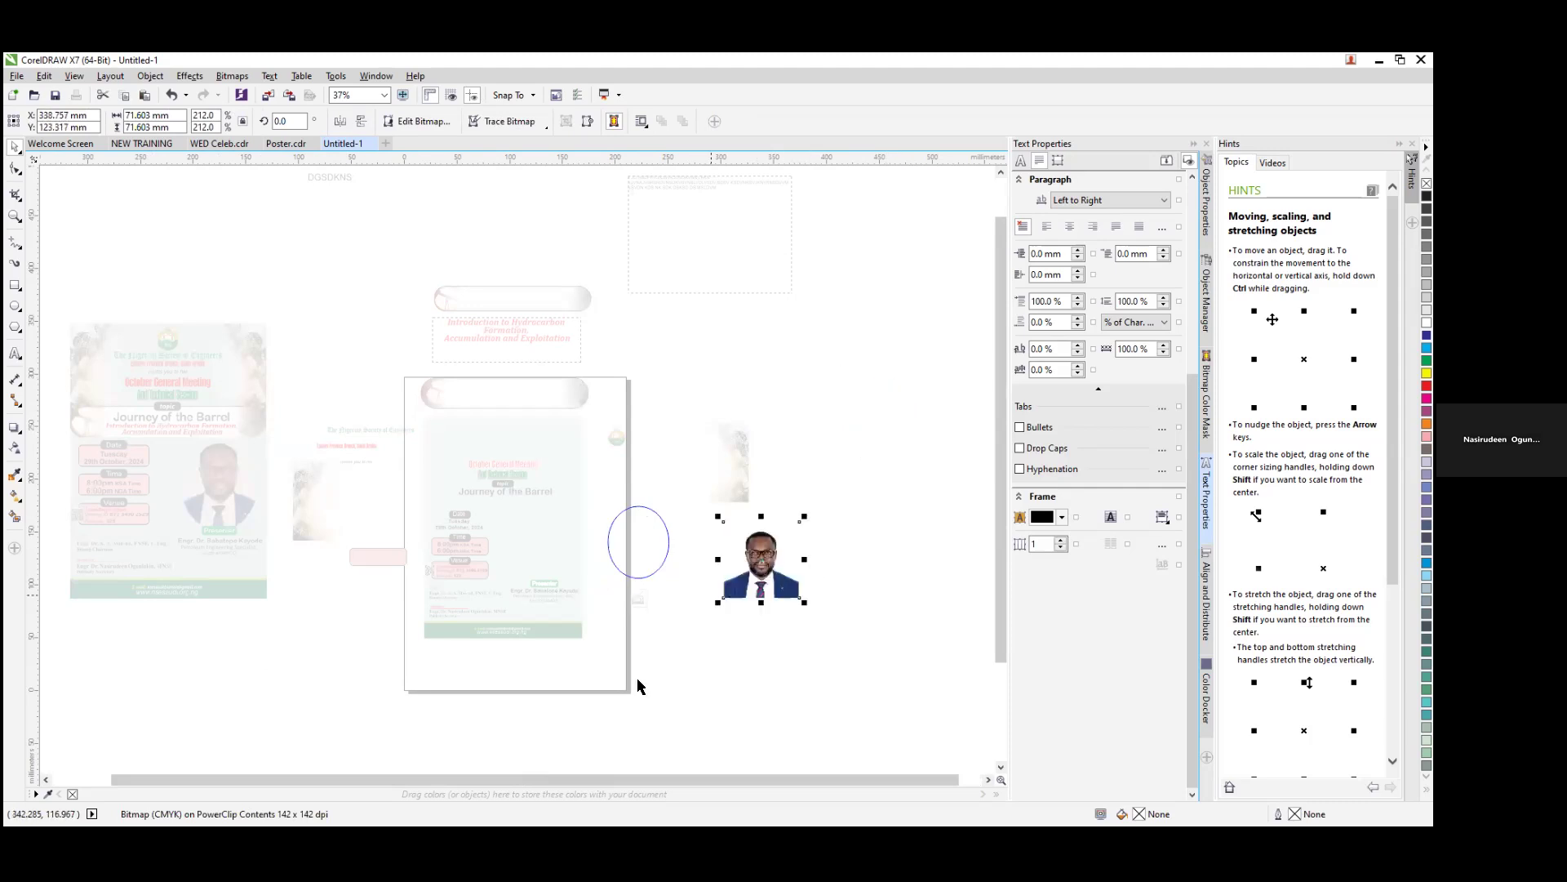
pyautogui.click(673, 636)
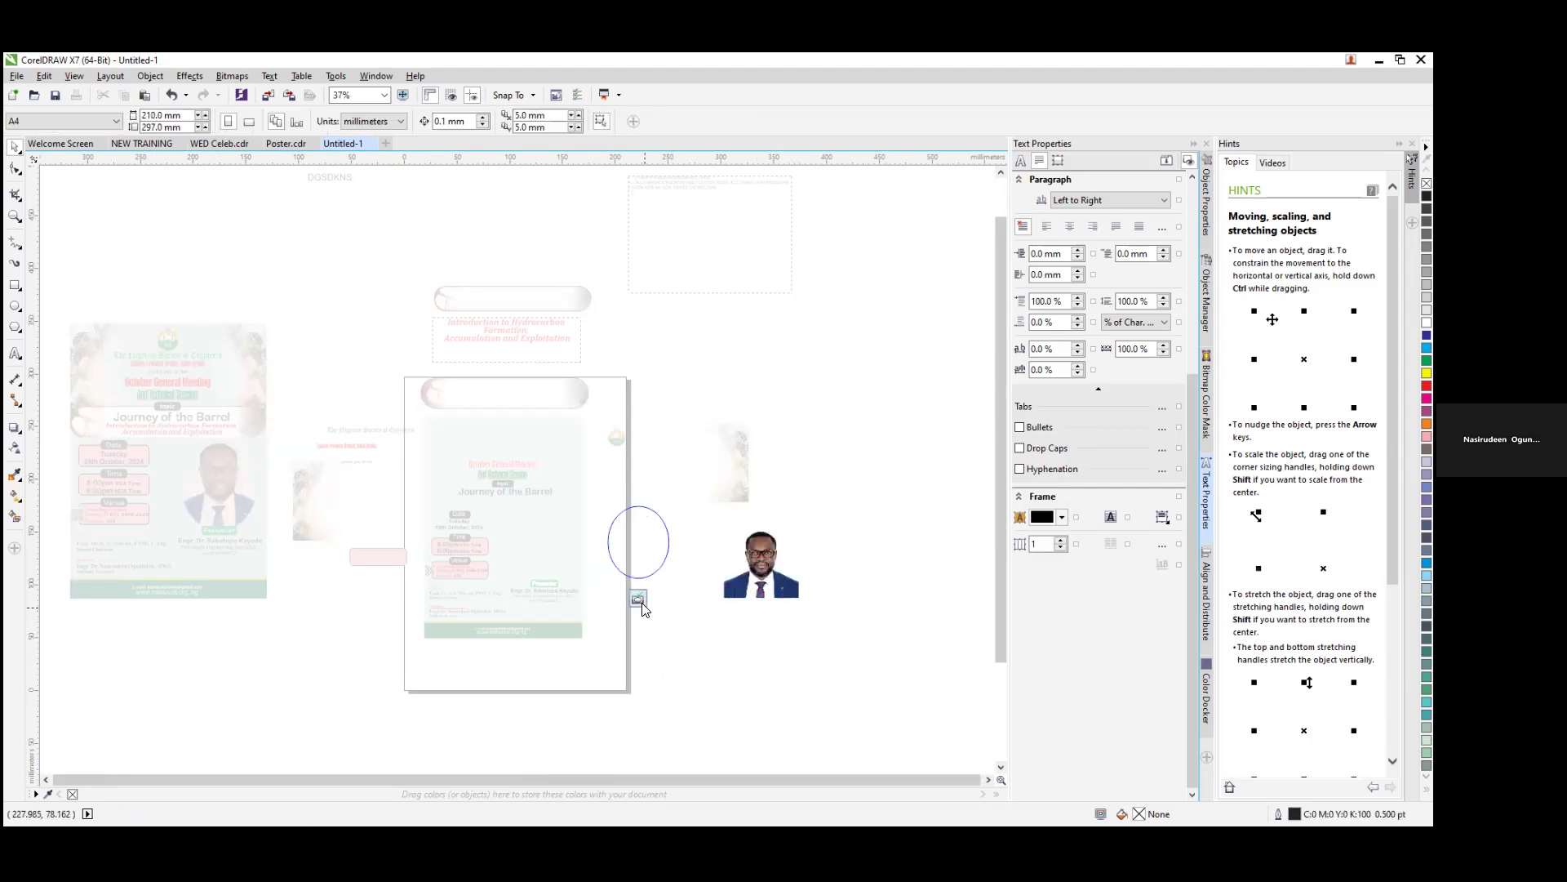
pyautogui.keyDown('ctrl'); pyautogui.click(703, 595); pyautogui.keyUp('ctrl')
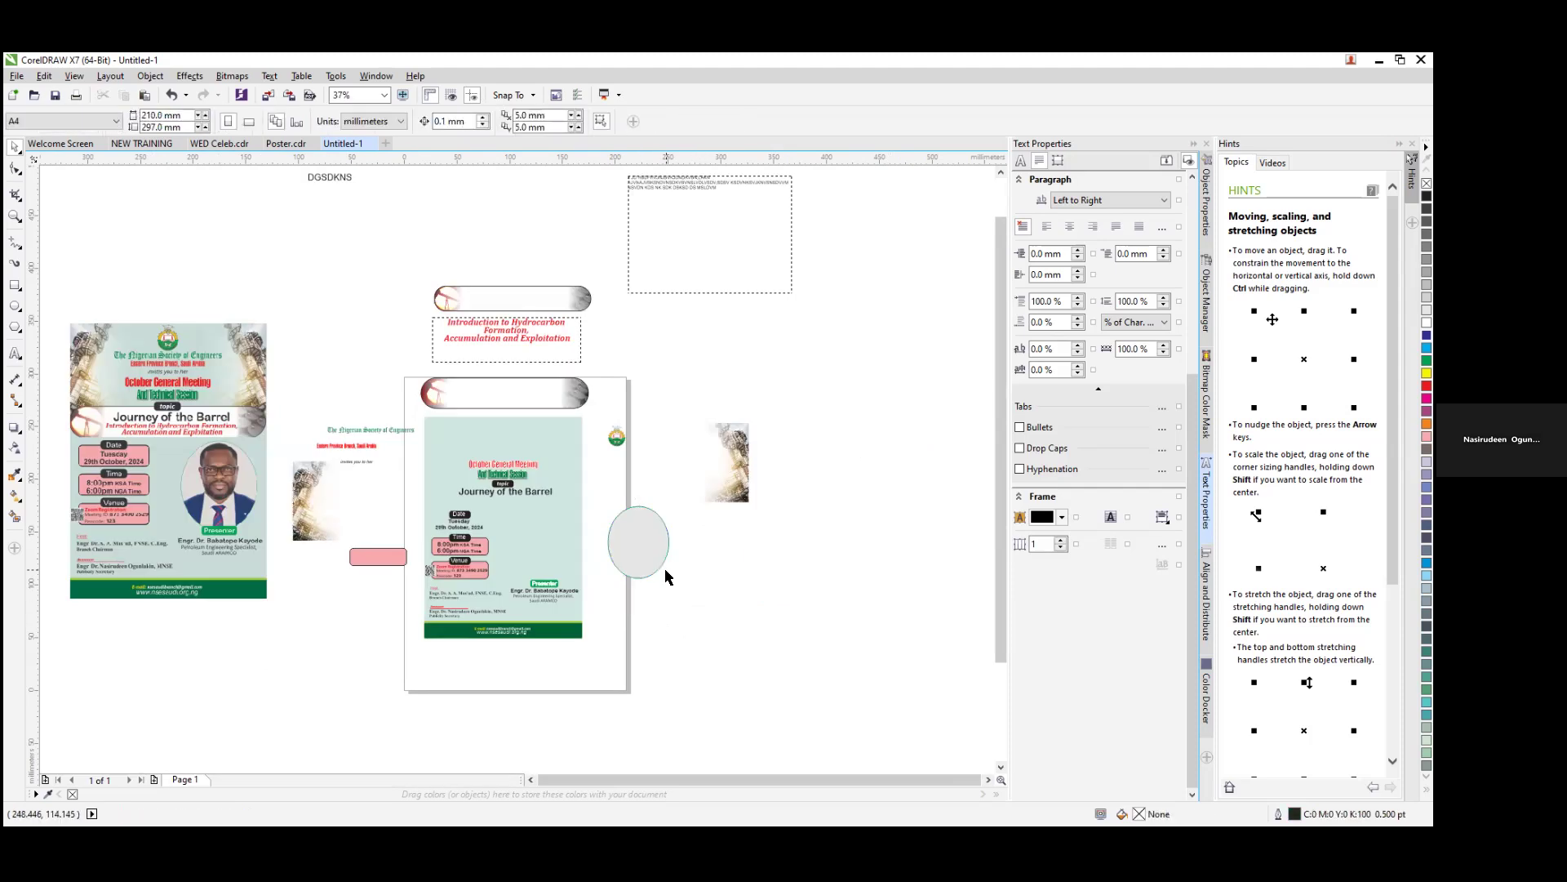
# Step: Reopen the ellipse's PowerClip contents, move the presenter's photo back inside the ellipse and finish editing
pyautogui.click(665, 594)
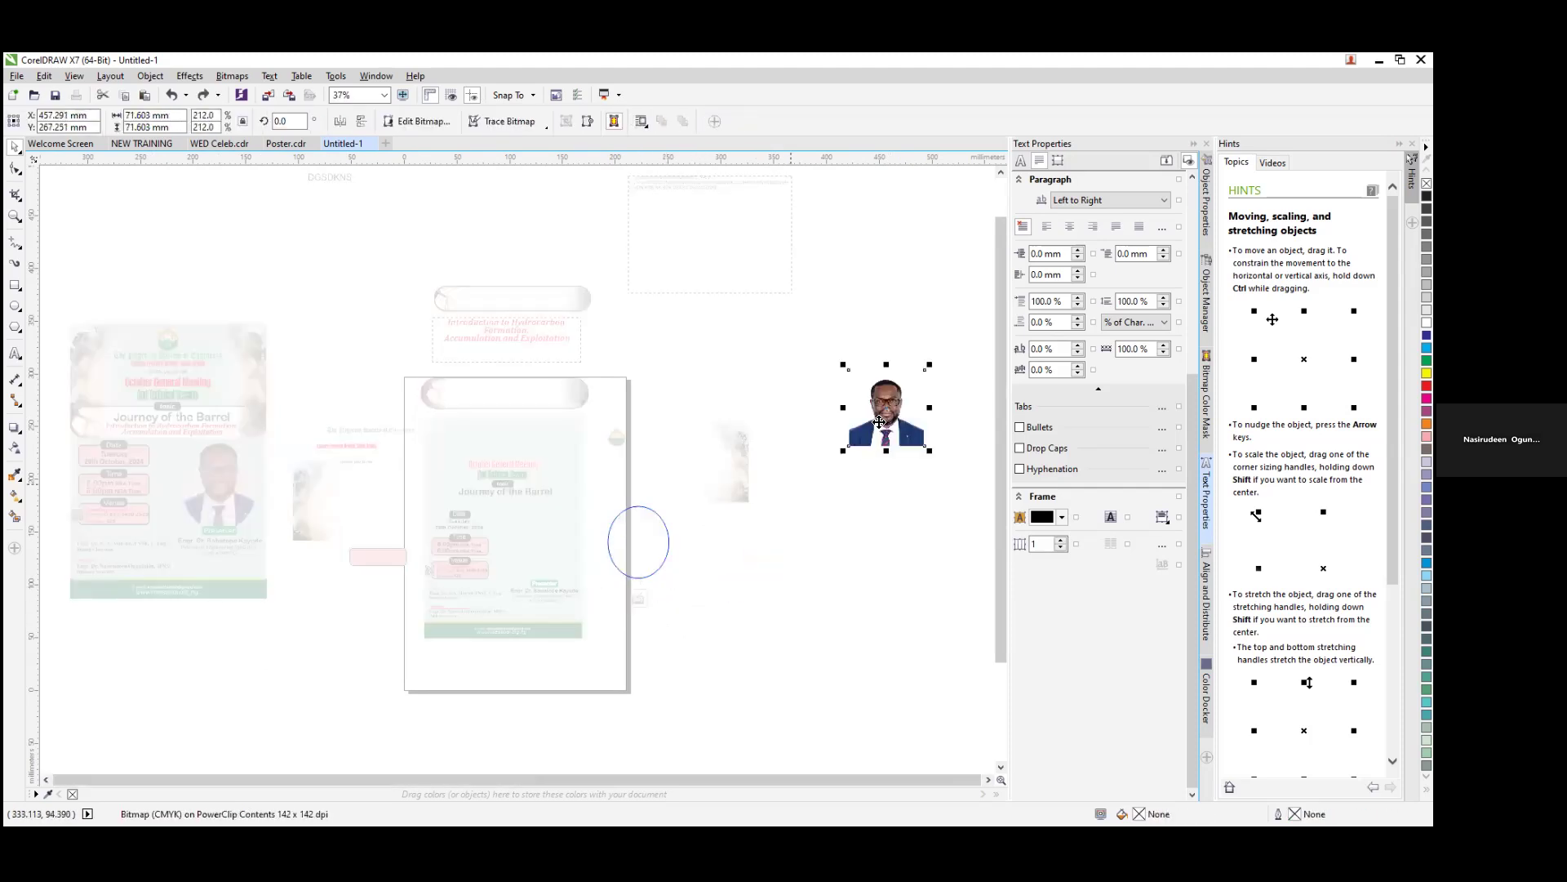
pyautogui.moveTo(757, 522); pyautogui.dragTo(648, 548)
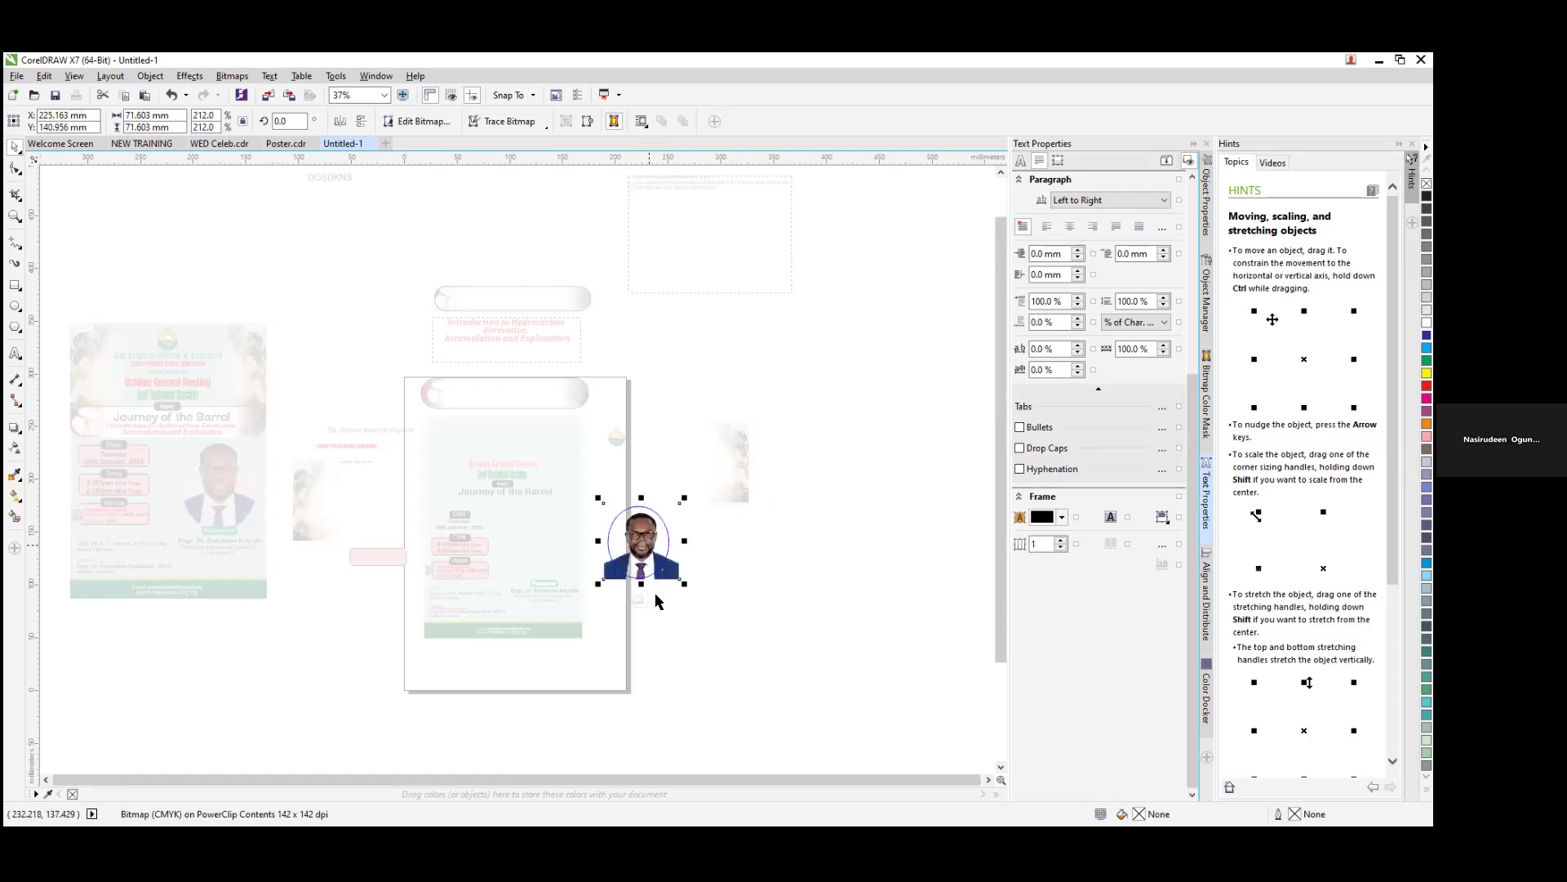
pyautogui.click(638, 599)
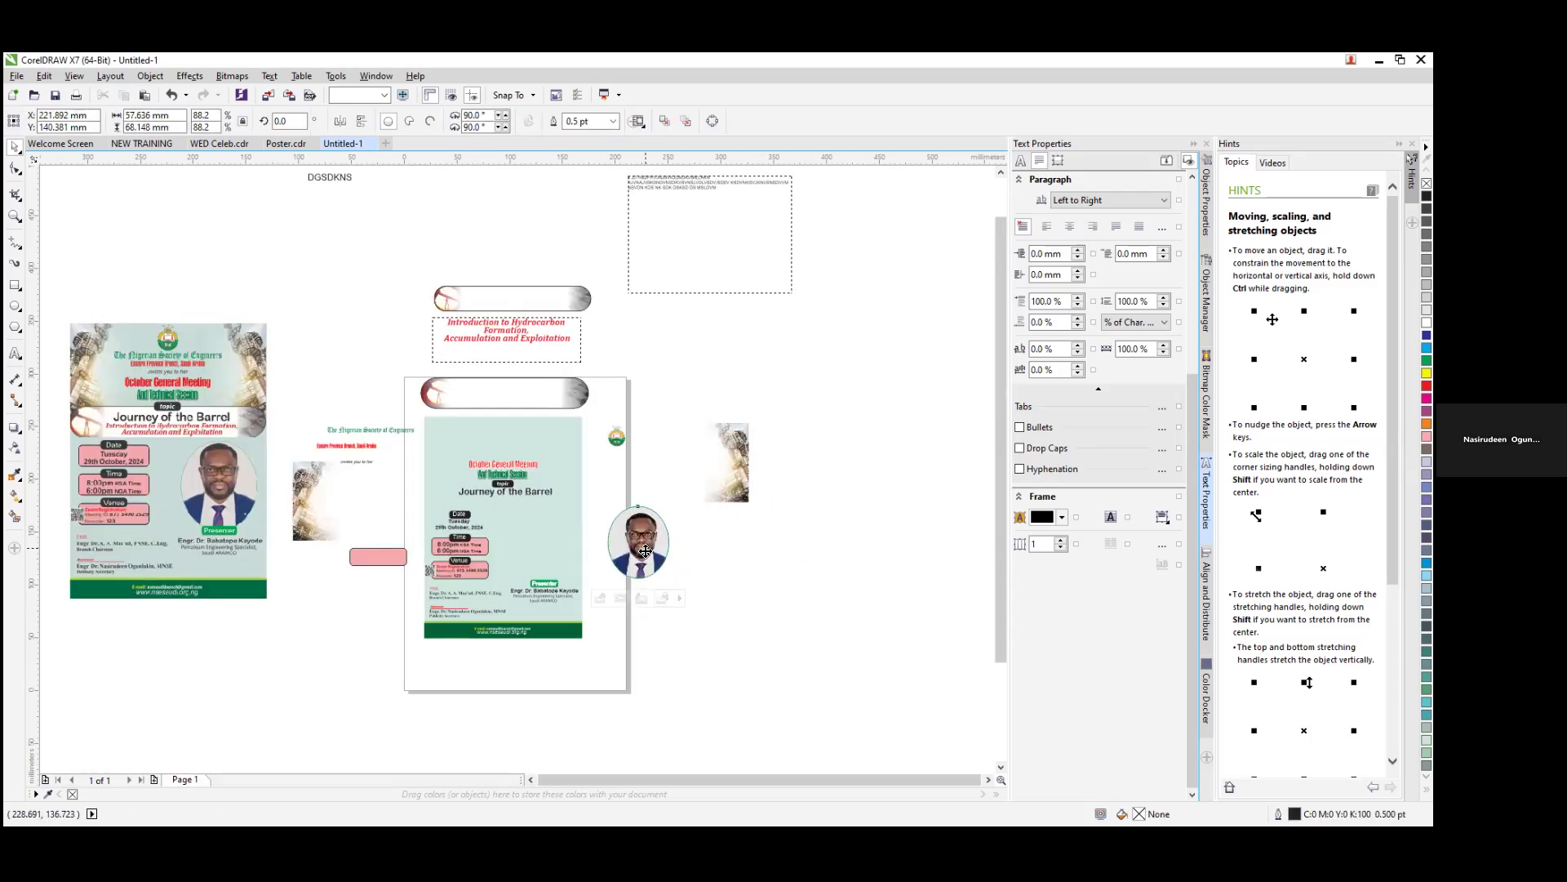
# Step: Extract the presenter's photo from the ellipse's PowerClip and place it to the right of the empty frame
pyautogui.click(664, 543)
pyautogui.click(648, 557)
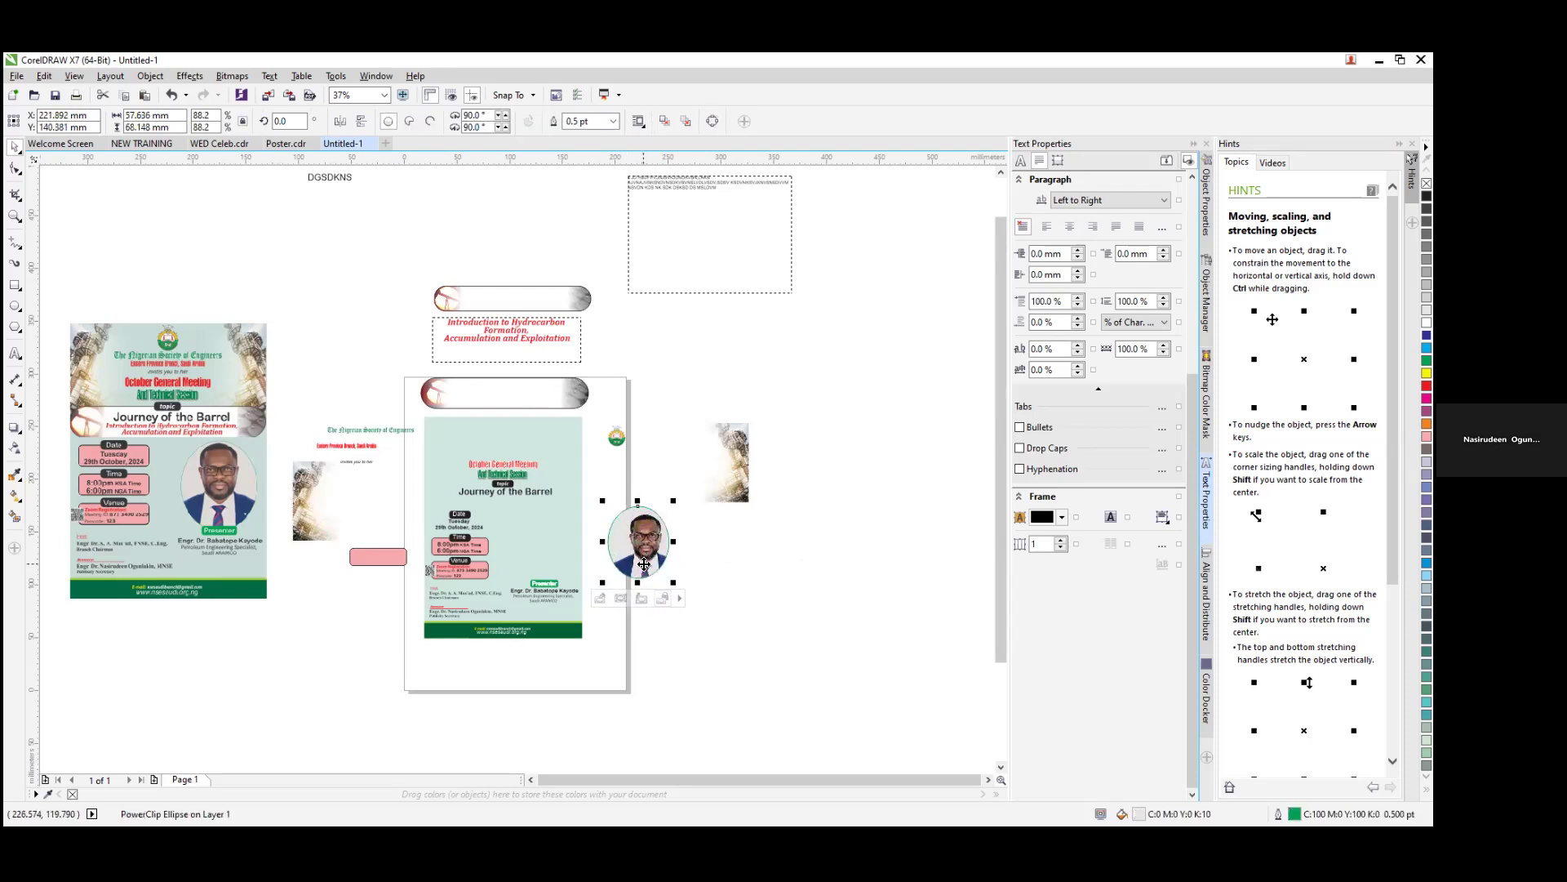
pyautogui.moveTo(645, 564); pyautogui.dragTo(731, 577)
pyautogui.click(752, 570)
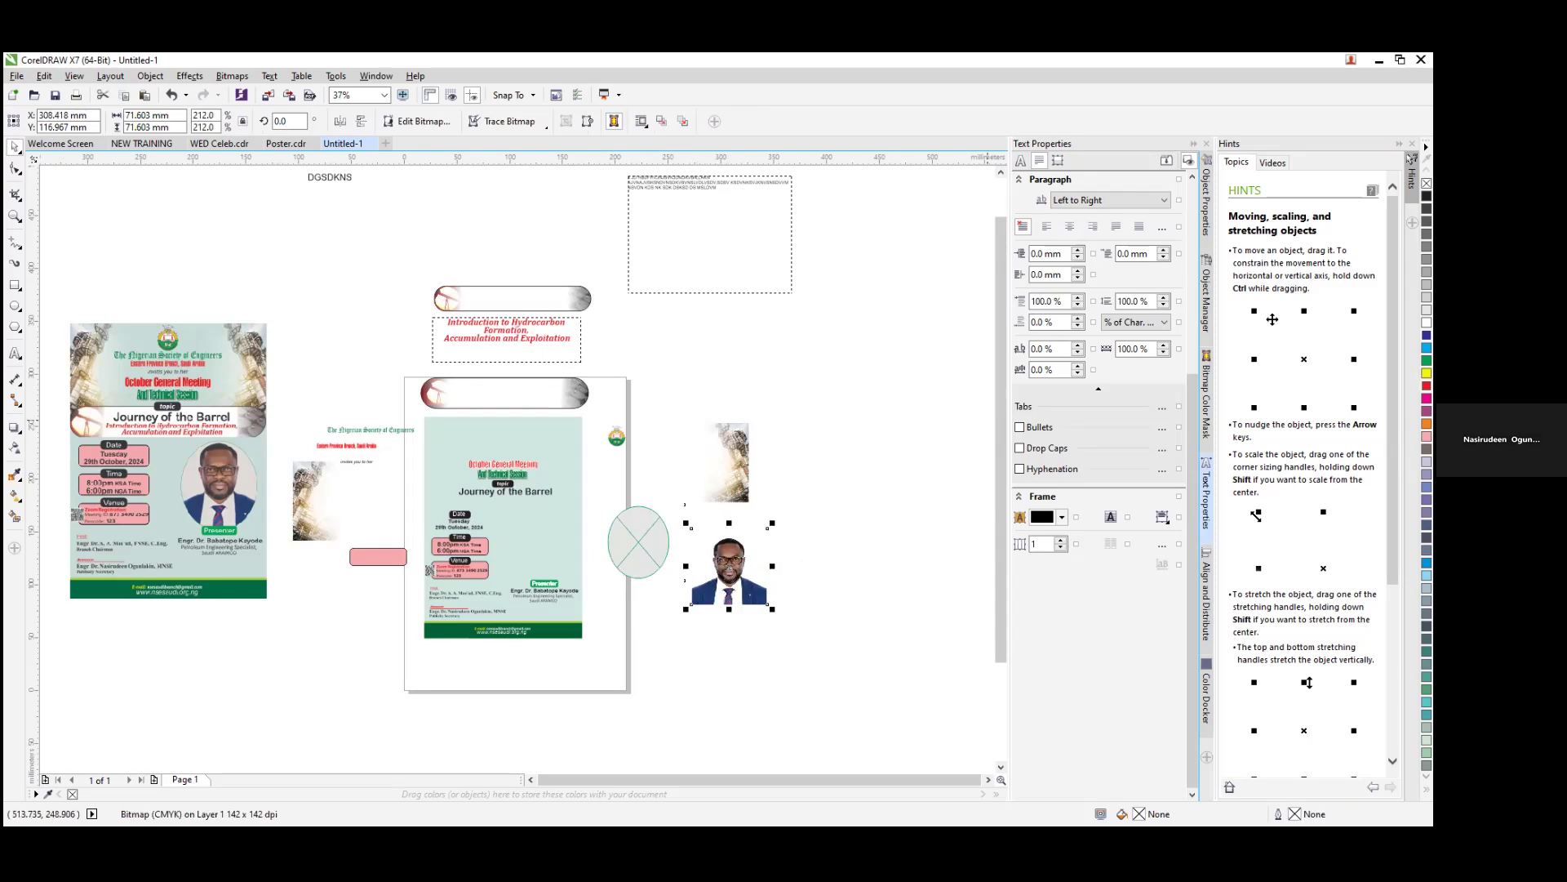
# Step: Draw an ellipse about 99 by 115 mm below the DGSDKNS text and nudge it slightly left
pyautogui.click(823, 573)
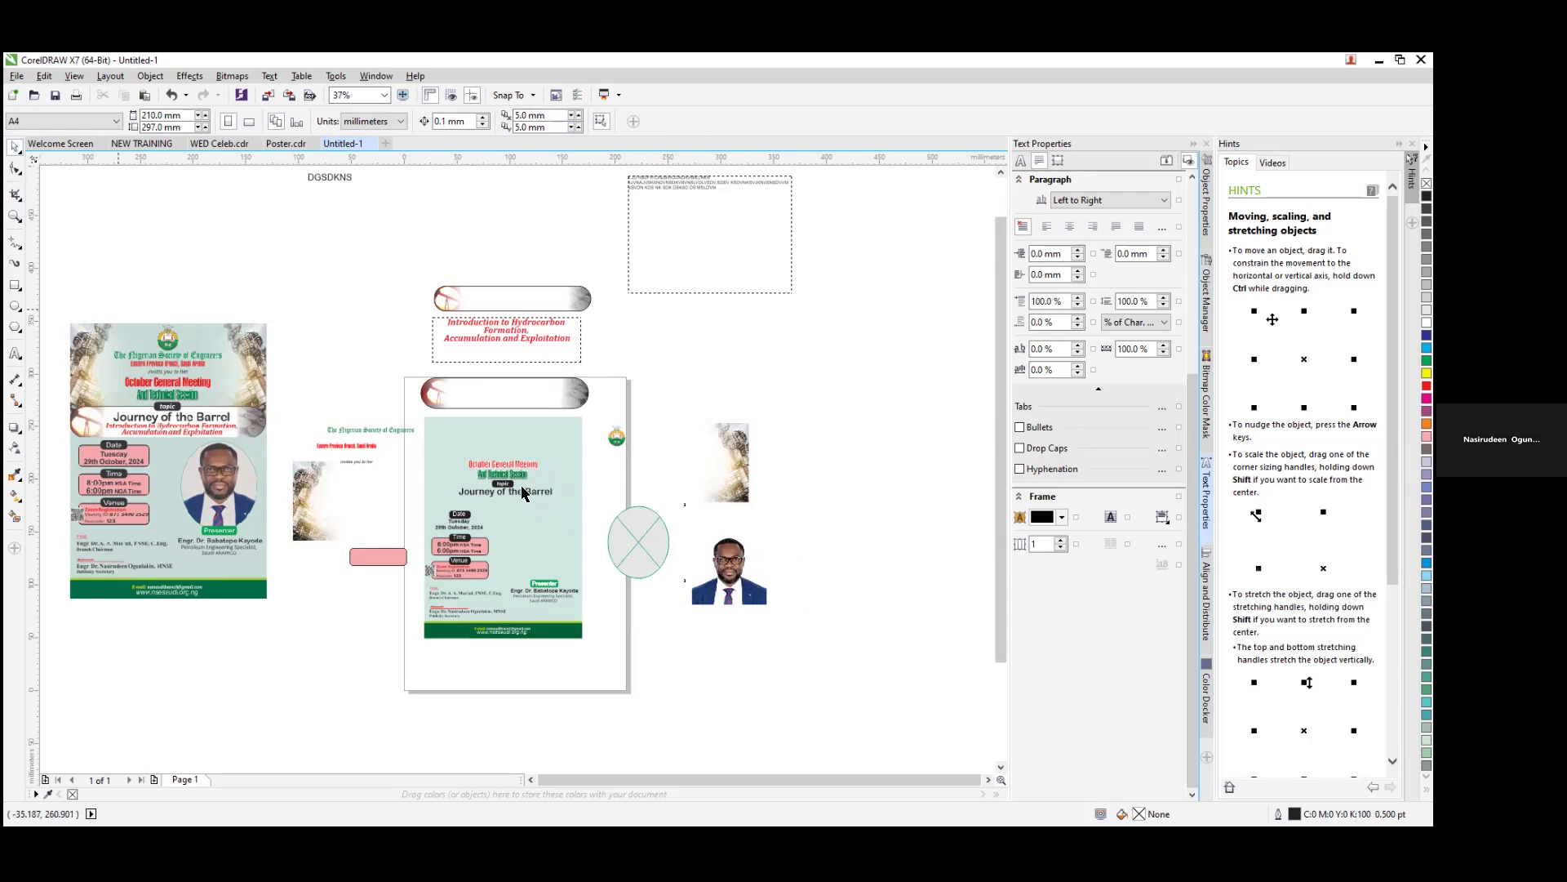
pyautogui.click(16, 309)
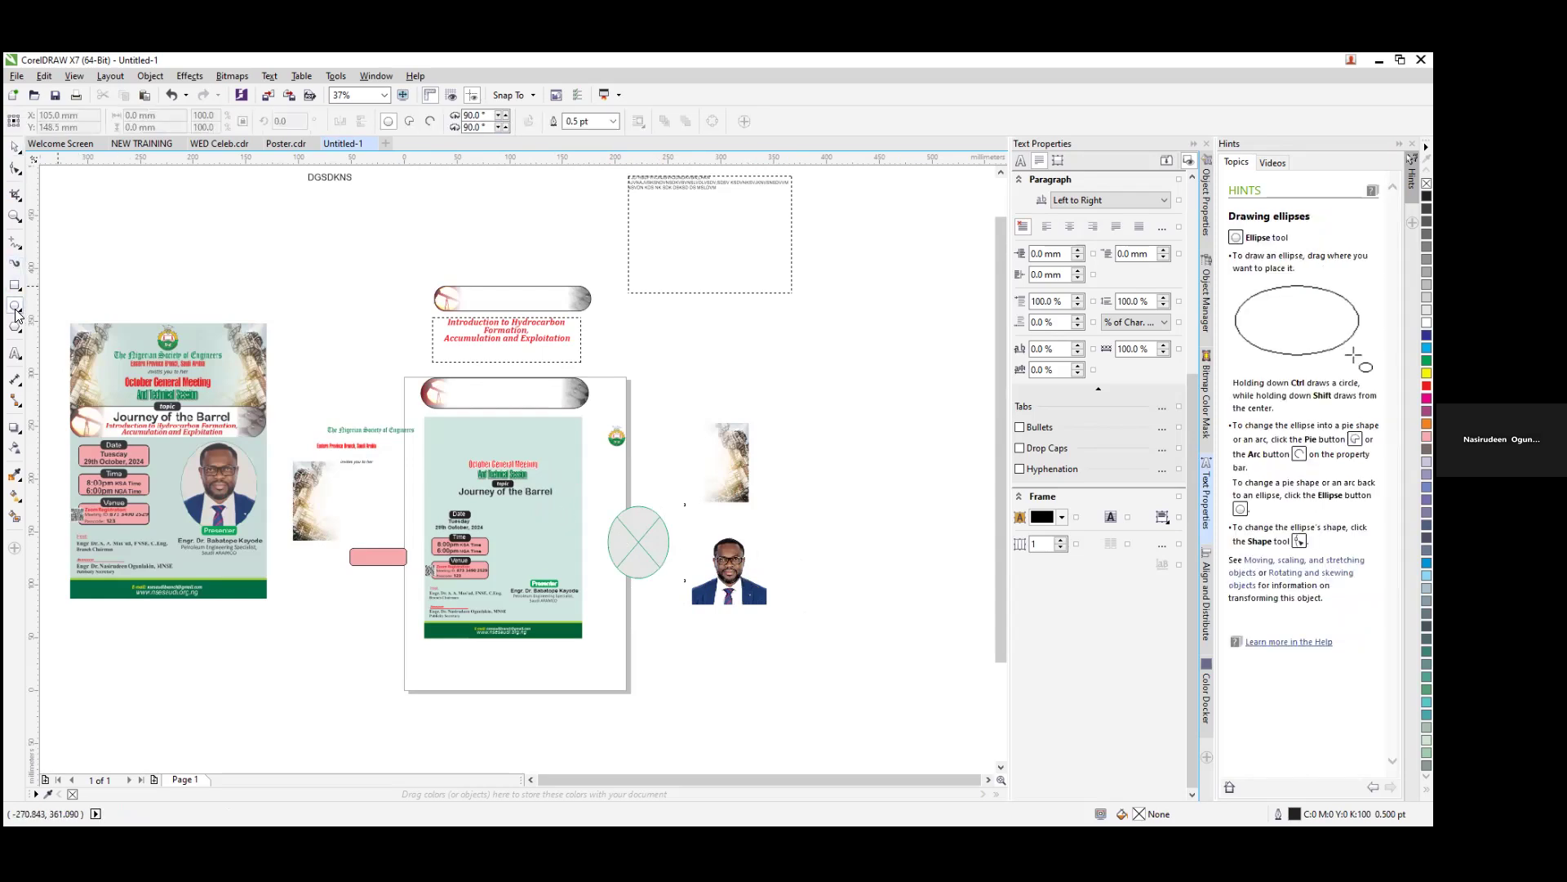
pyautogui.moveTo(308, 208); pyautogui.dragTo(411, 328)
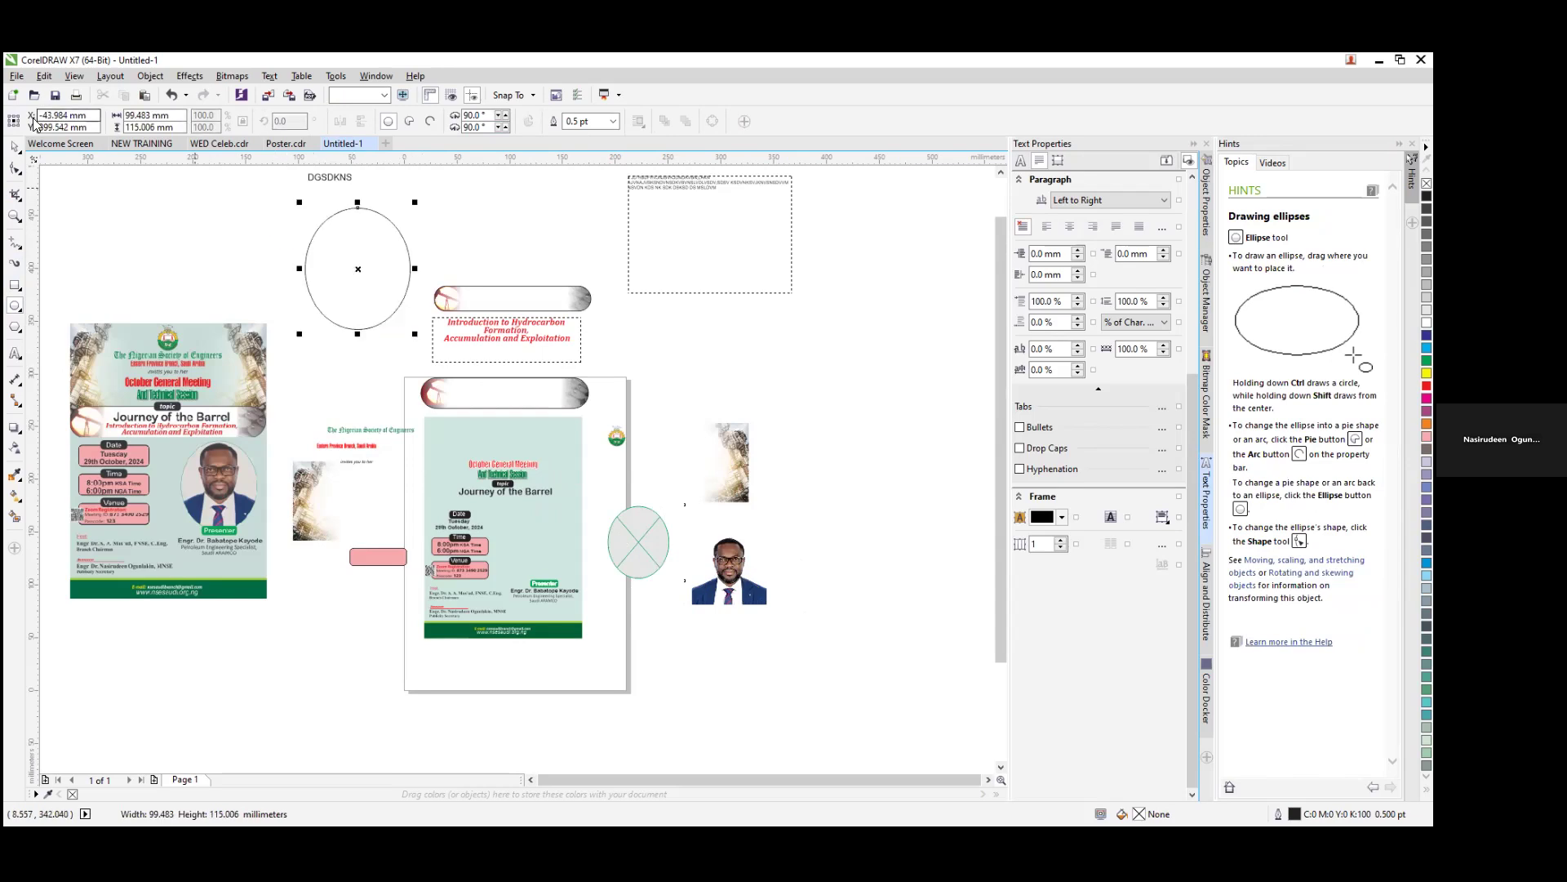
pyautogui.click(14, 147)
pyautogui.press('Left')
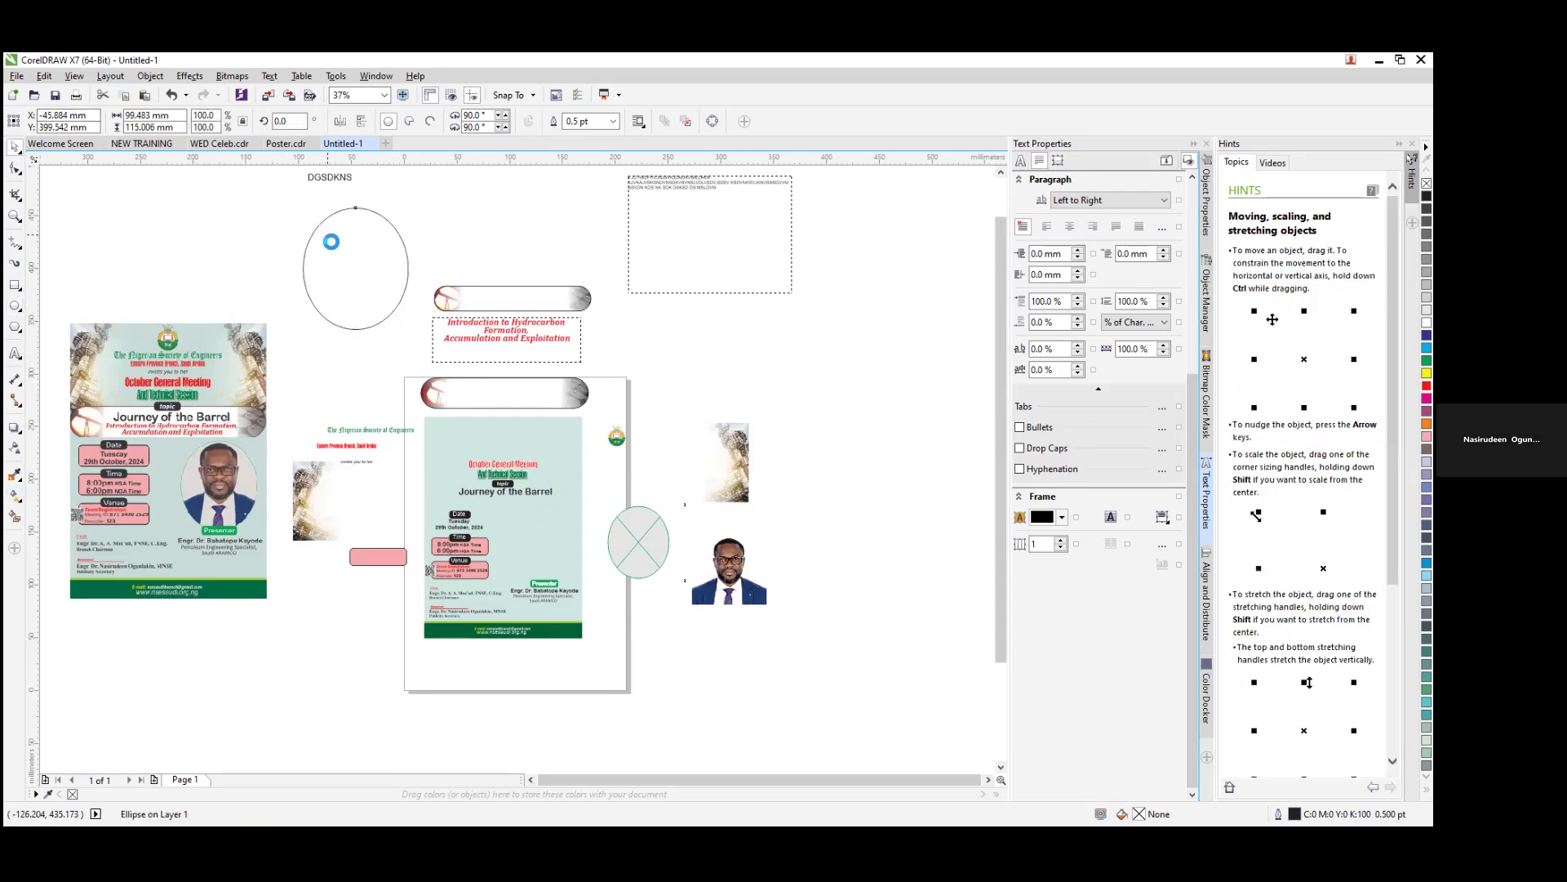
pyautogui.click(186, 227)
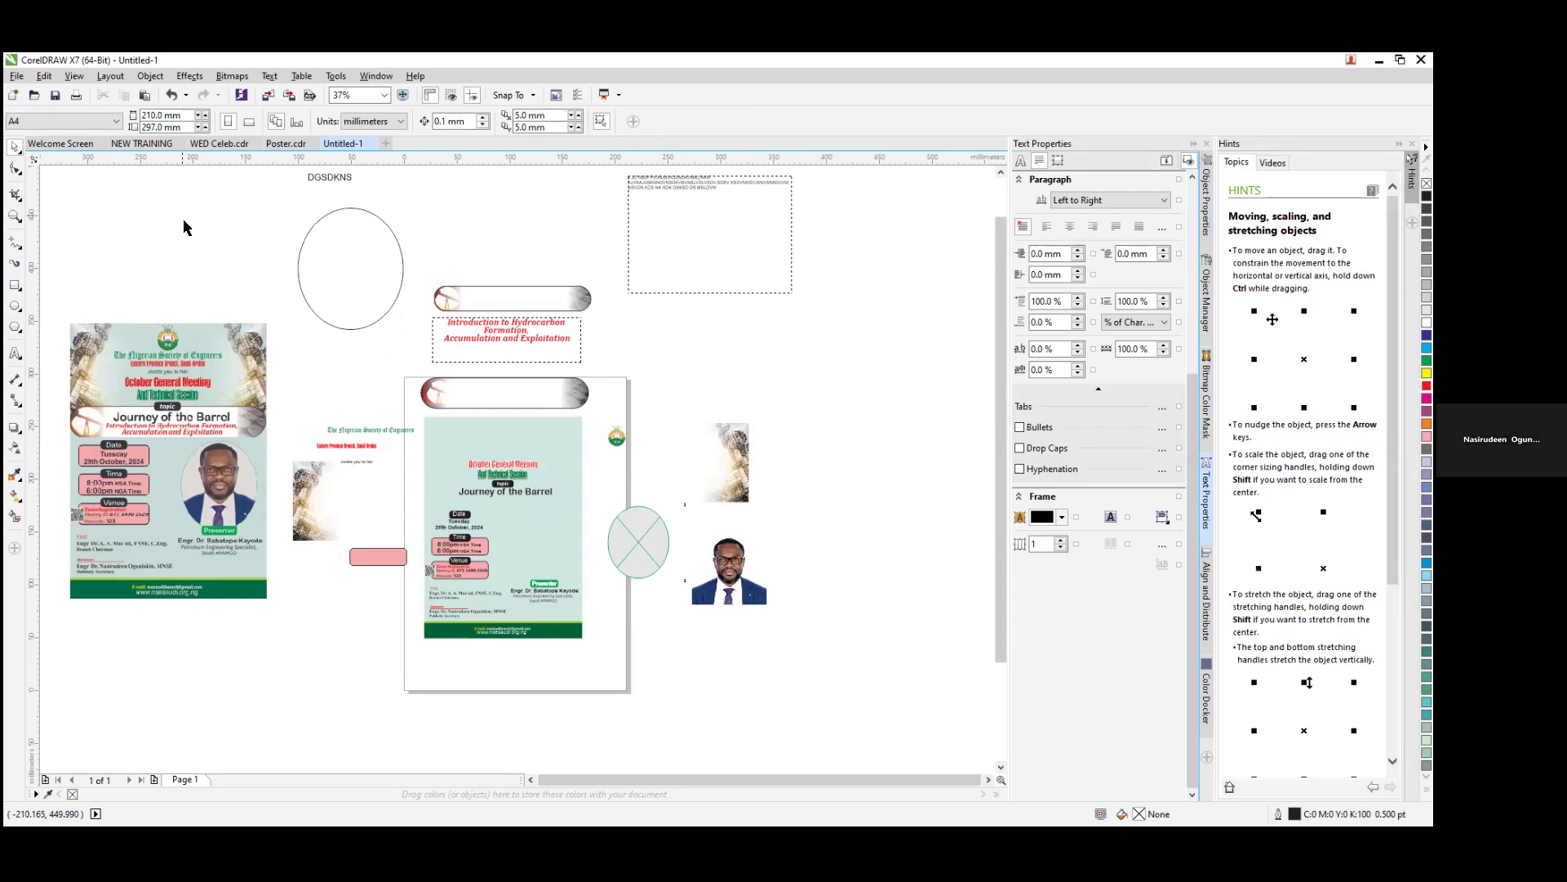
pyautogui.click(324, 235)
pyautogui.click(324, 234)
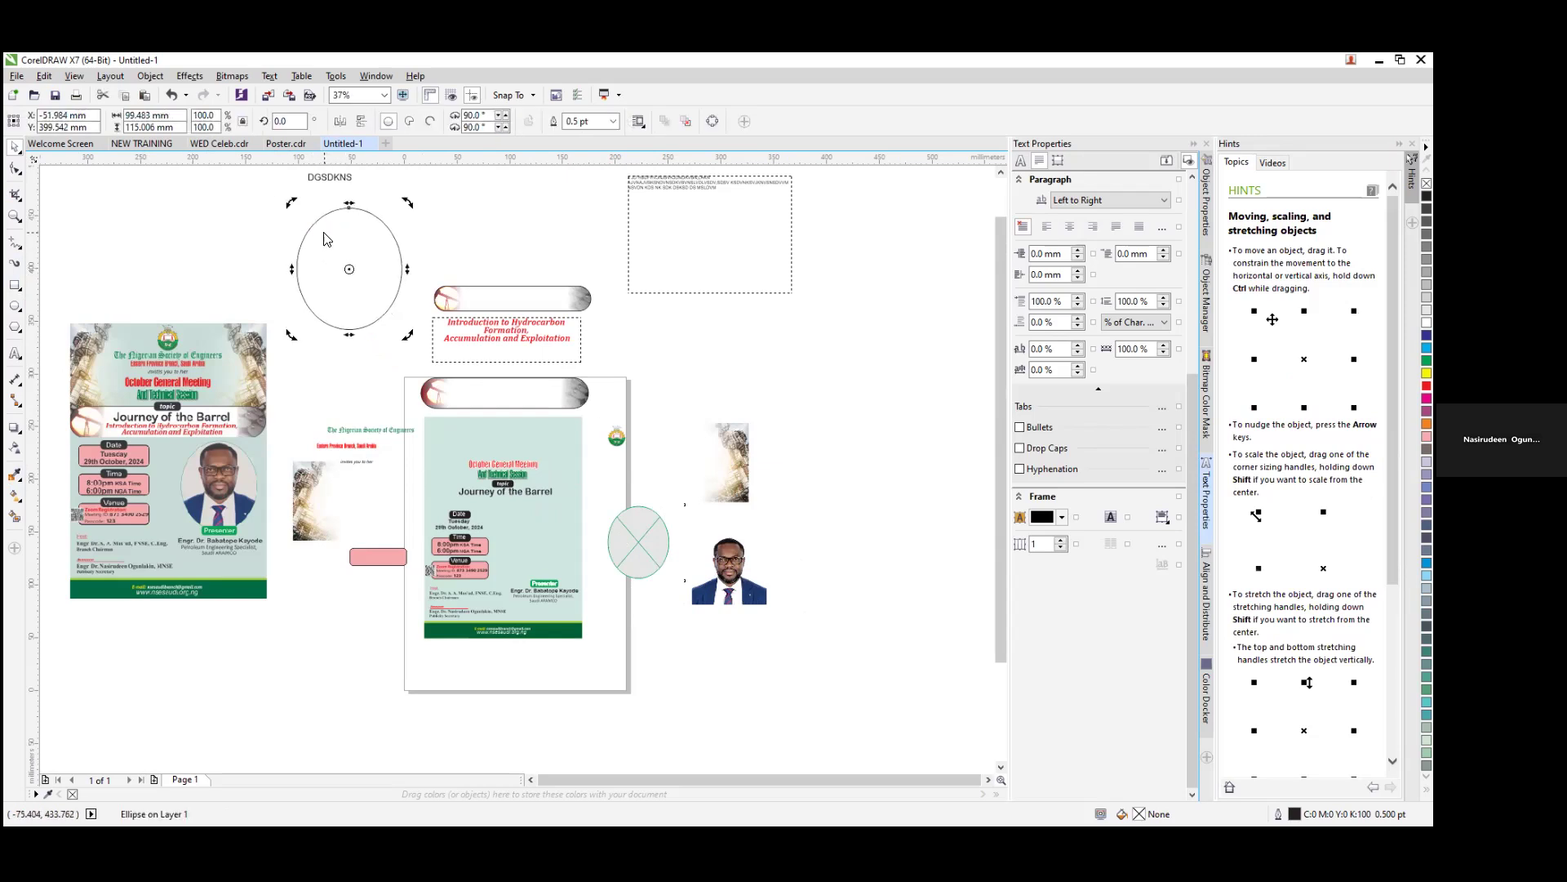
pyautogui.click(514, 240)
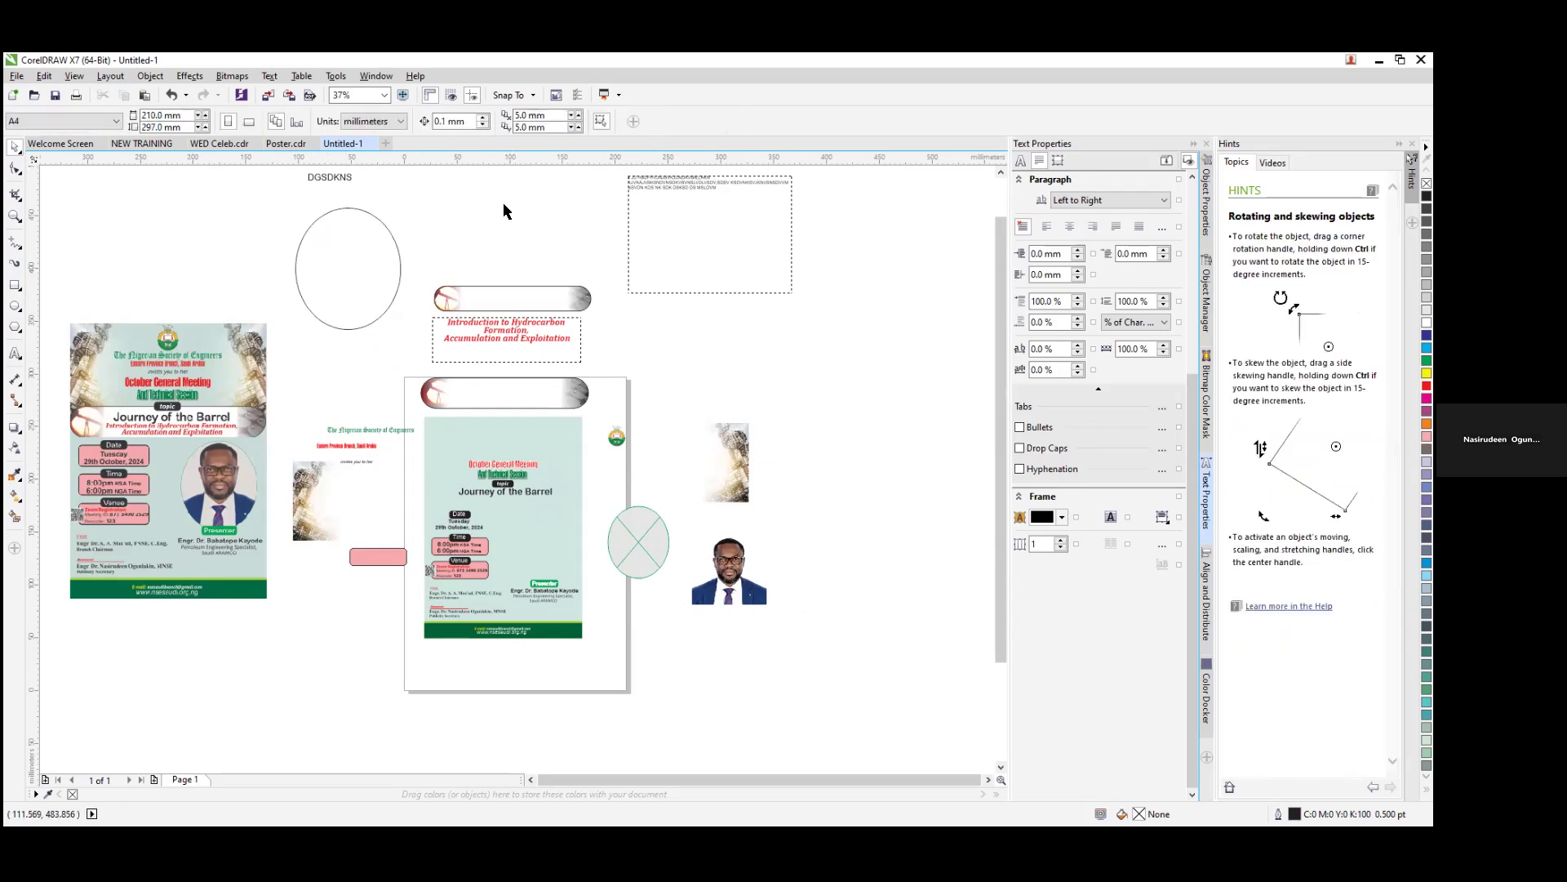
# Step: Enlarge the extracted presenter's photo to about 98 mm wide and PowerClip it inside the new ellipse
pyautogui.click(755, 592)
pyautogui.moveTo(772, 609); pyautogui.dragTo(800, 637)
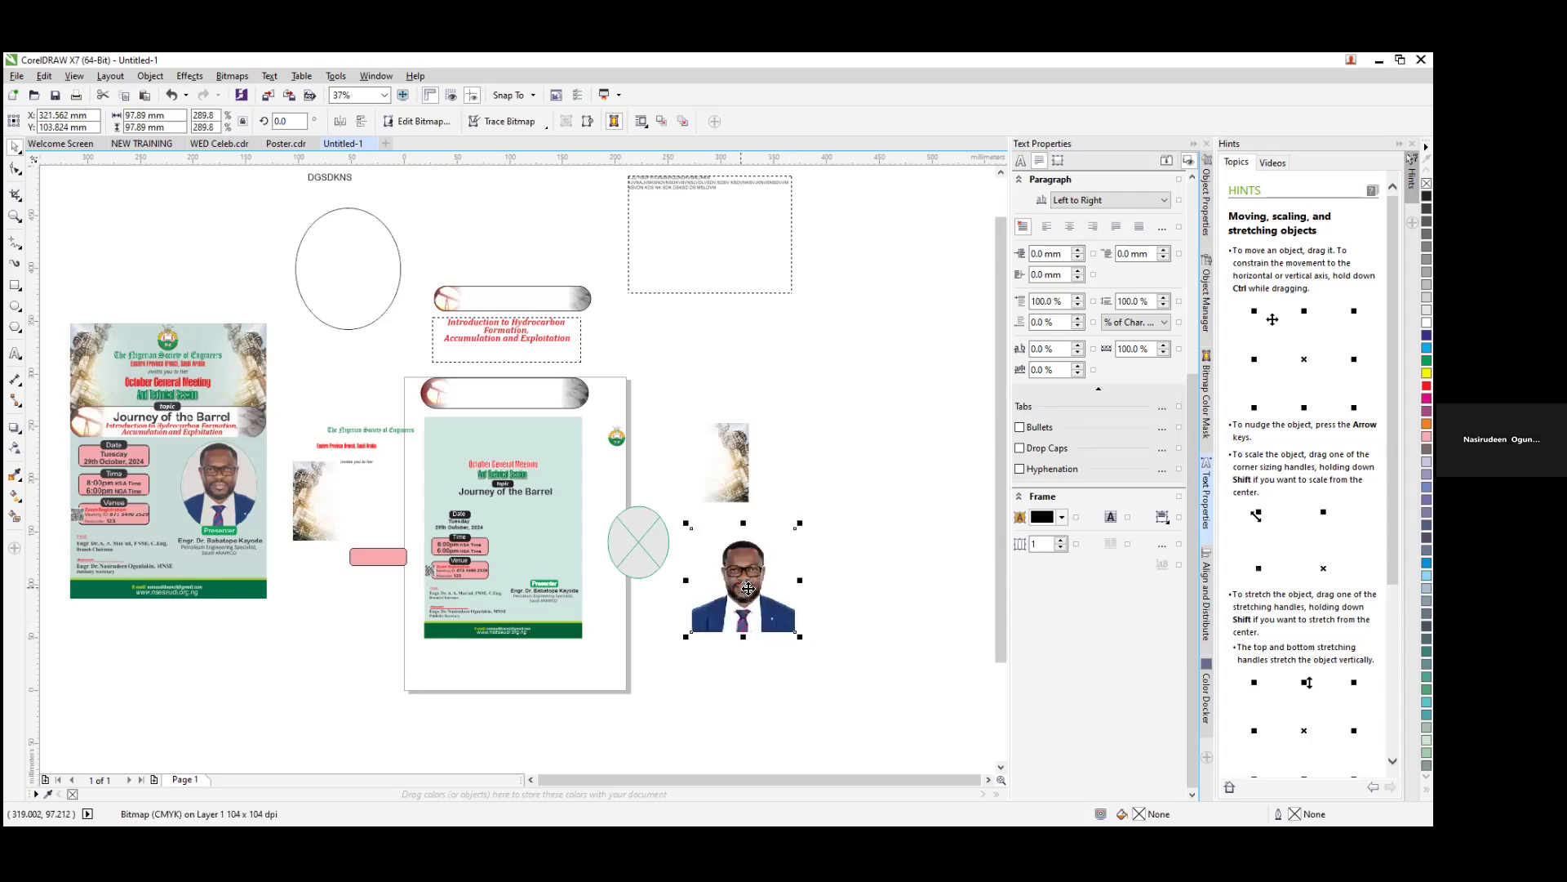
pyautogui.moveTo(755, 592); pyautogui.dragTo(359, 278)
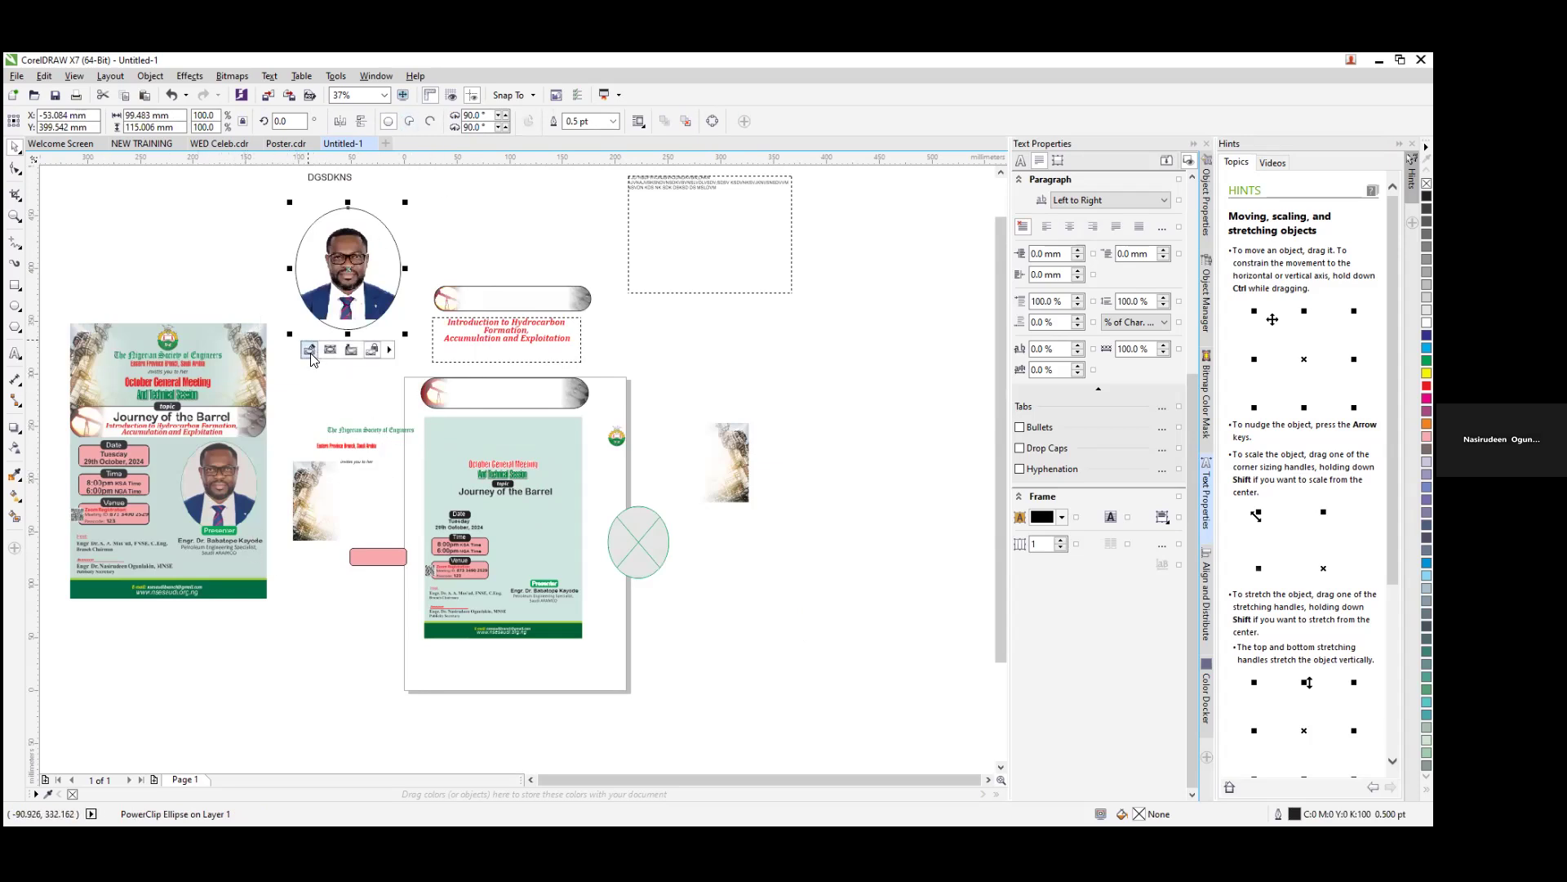
# Step: Edit the new ellipse's PowerClip contents, enlarge the presenter's photo to fill the frame and finish editing
pyautogui.keyDown('ctrl'); pyautogui.click(347, 302); pyautogui.keyUp('ctrl')
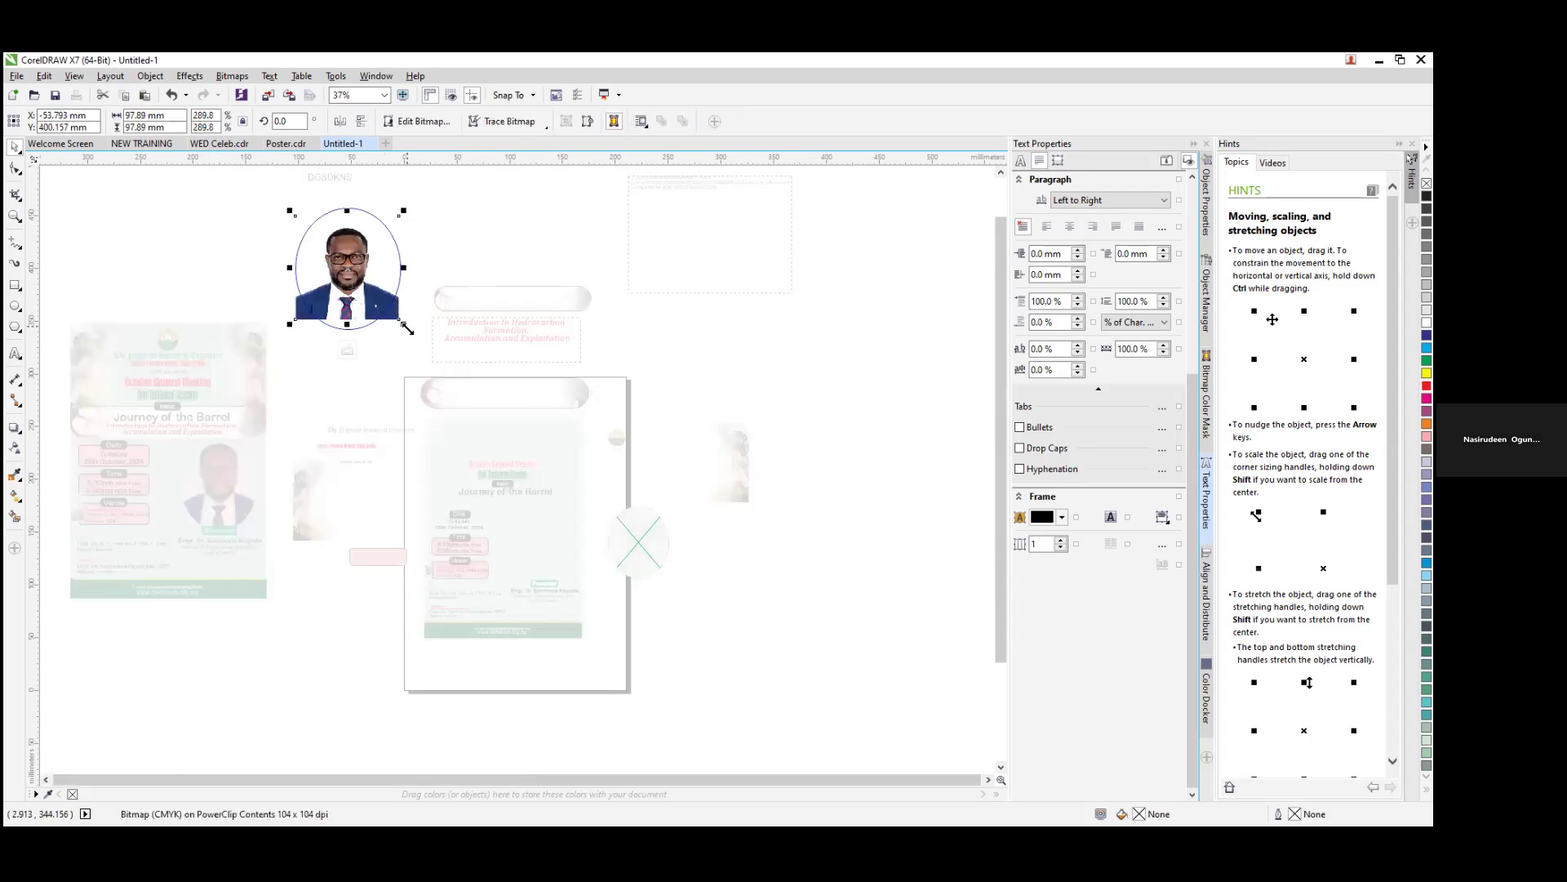
pyautogui.moveTo(406, 326); pyautogui.dragTo(422, 340)
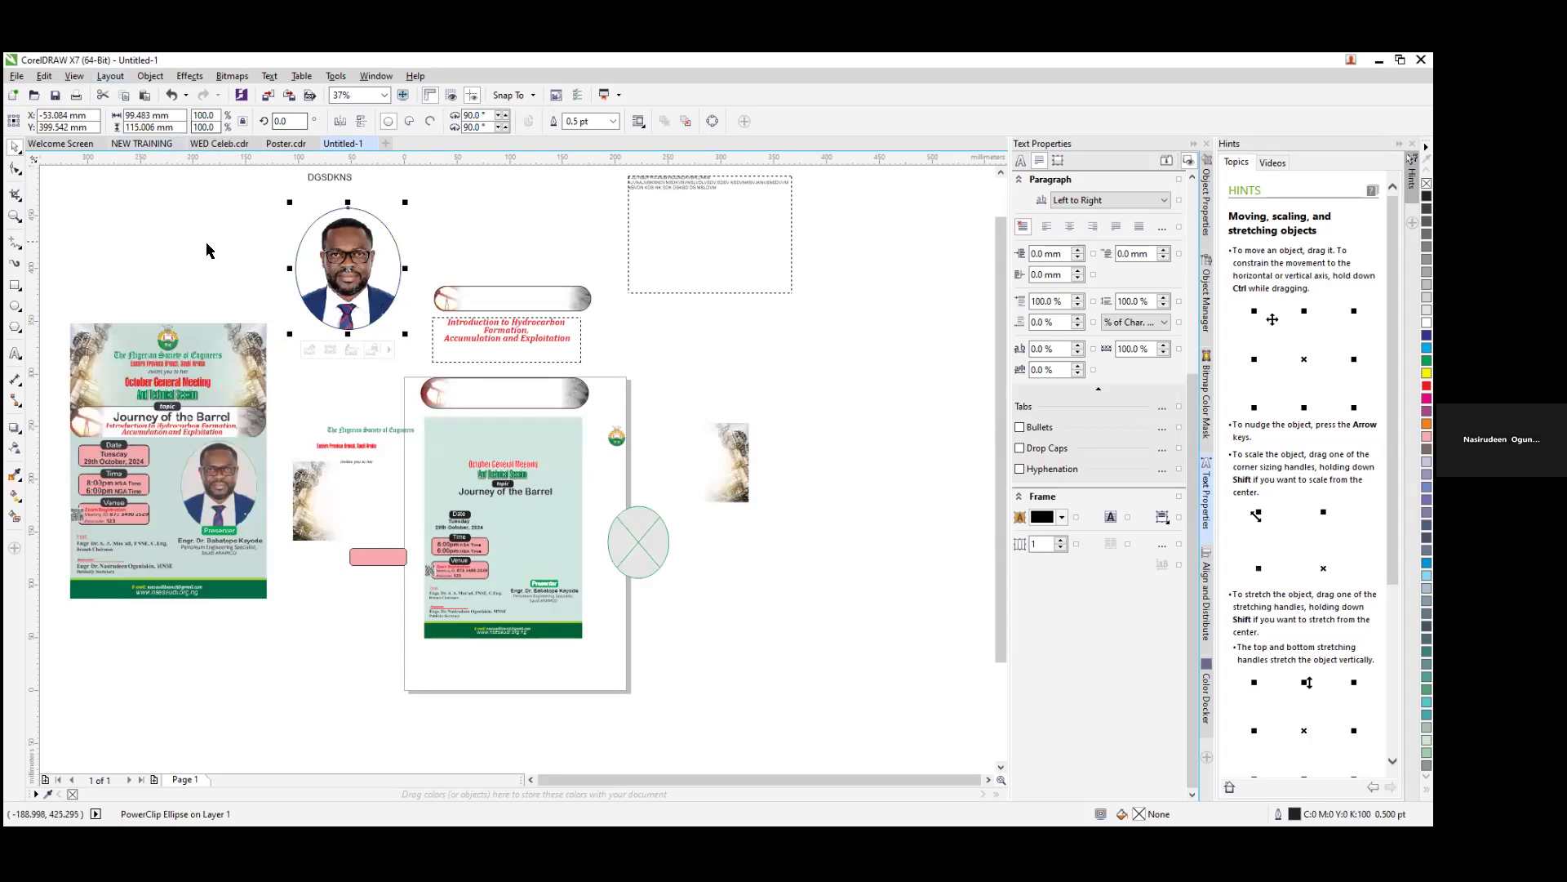
pyautogui.press('Escape')
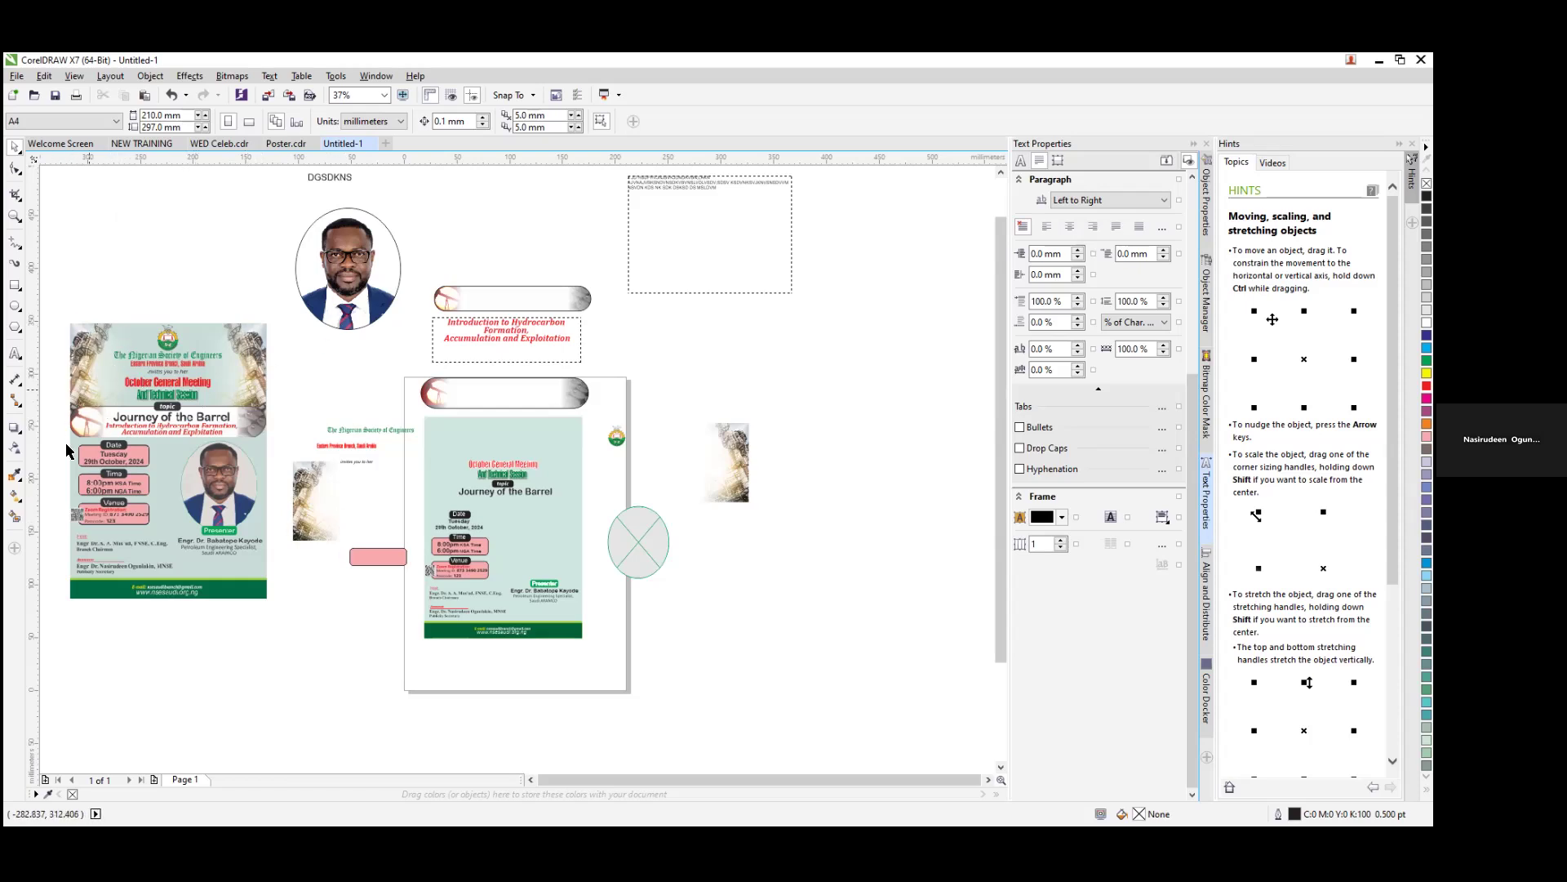
pyautogui.click(735, 465)
pyautogui.click(349, 504)
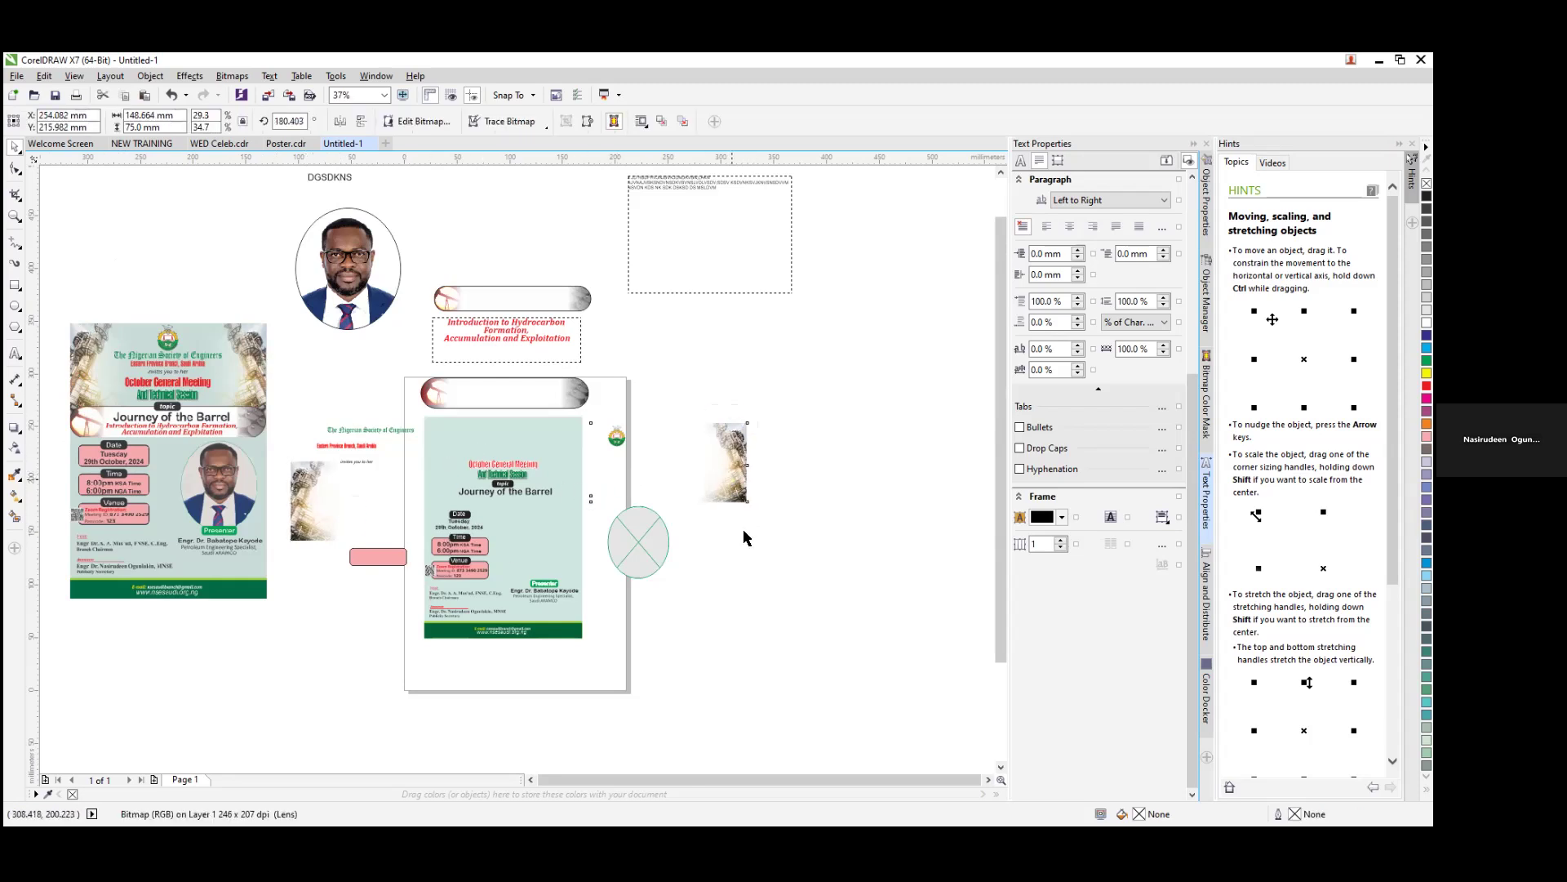
pyautogui.click(801, 622)
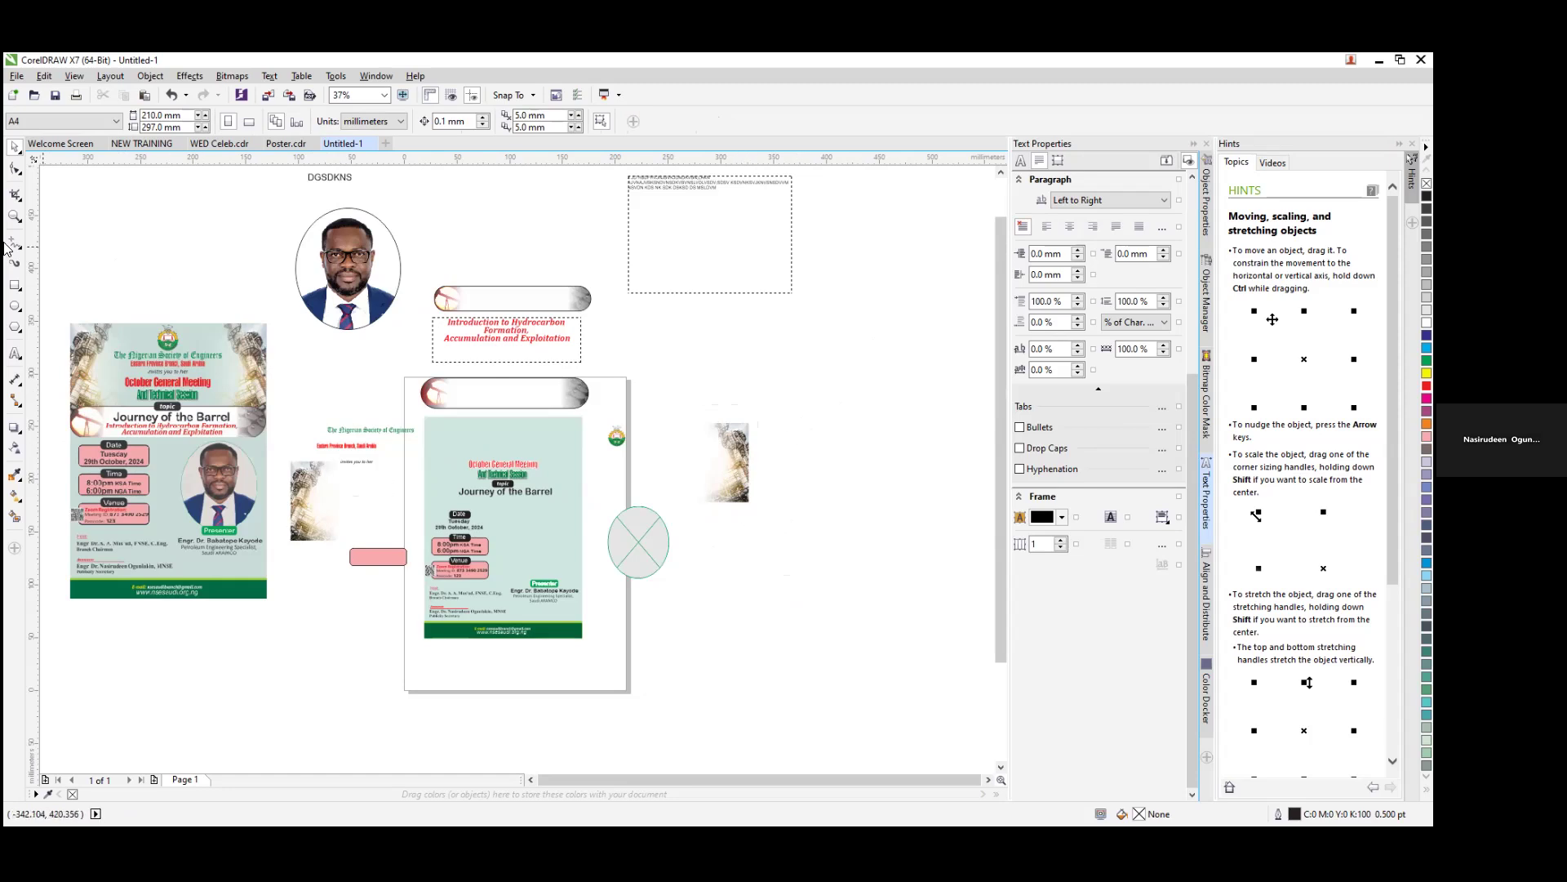
# Step: Draw a small upright rectangle above the finished poster, to the left of the oval portrait
pyautogui.click(15, 285)
pyautogui.moveTo(117, 177); pyautogui.dragTo(140, 235)
pyautogui.press('Escape')
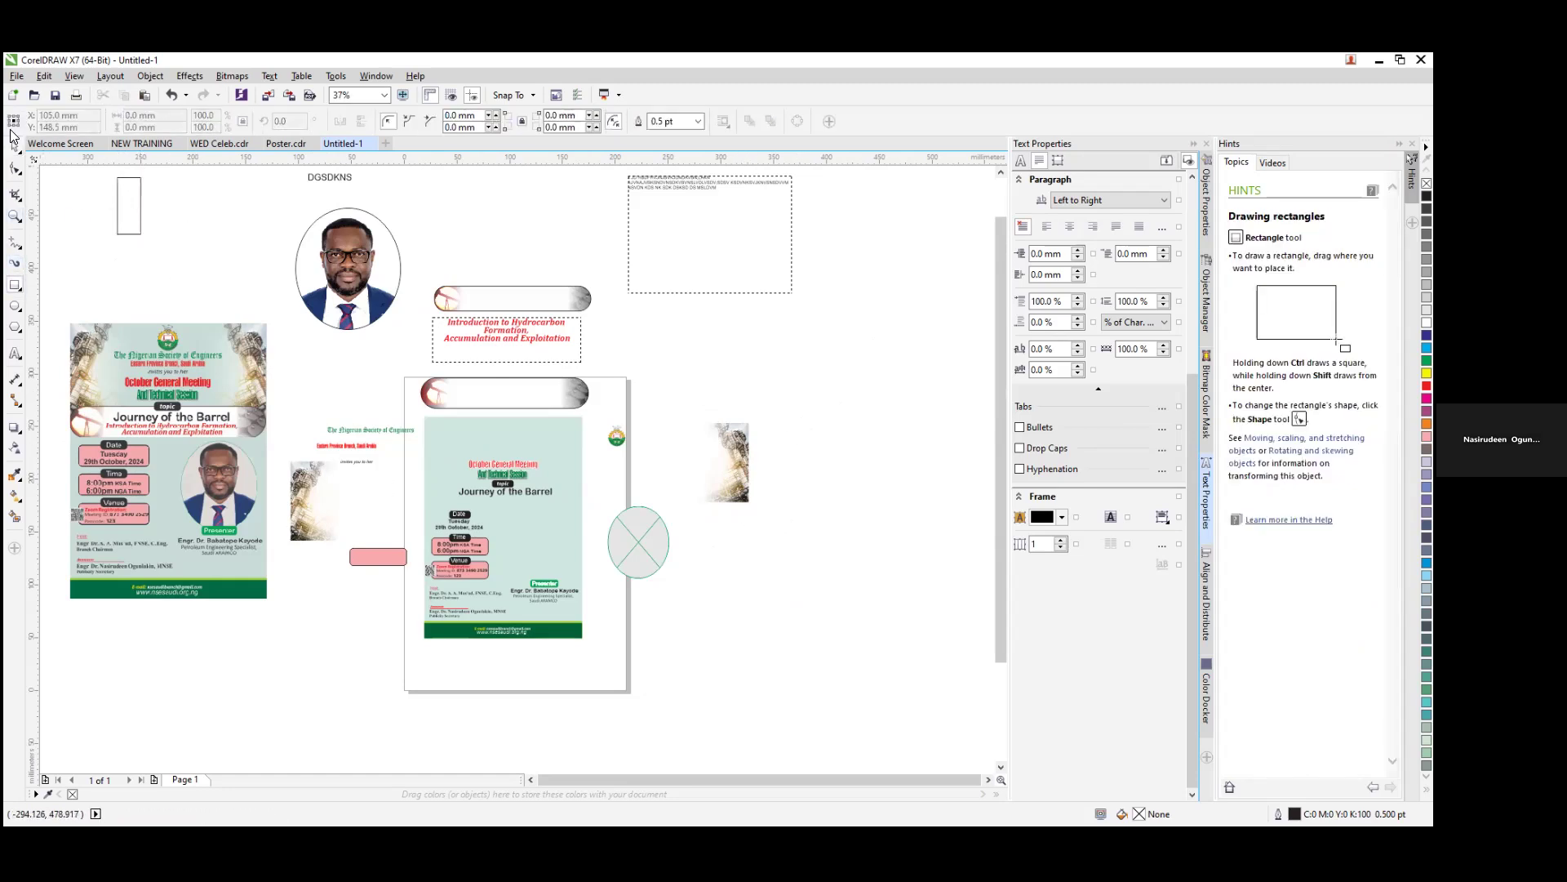
# Step: Inspect the fade on the refinery picture beside the page with the Transparency tool and close the Text Properties docker
pyautogui.click(17, 150)
pyautogui.click(740, 467)
pyautogui.click(724, 467)
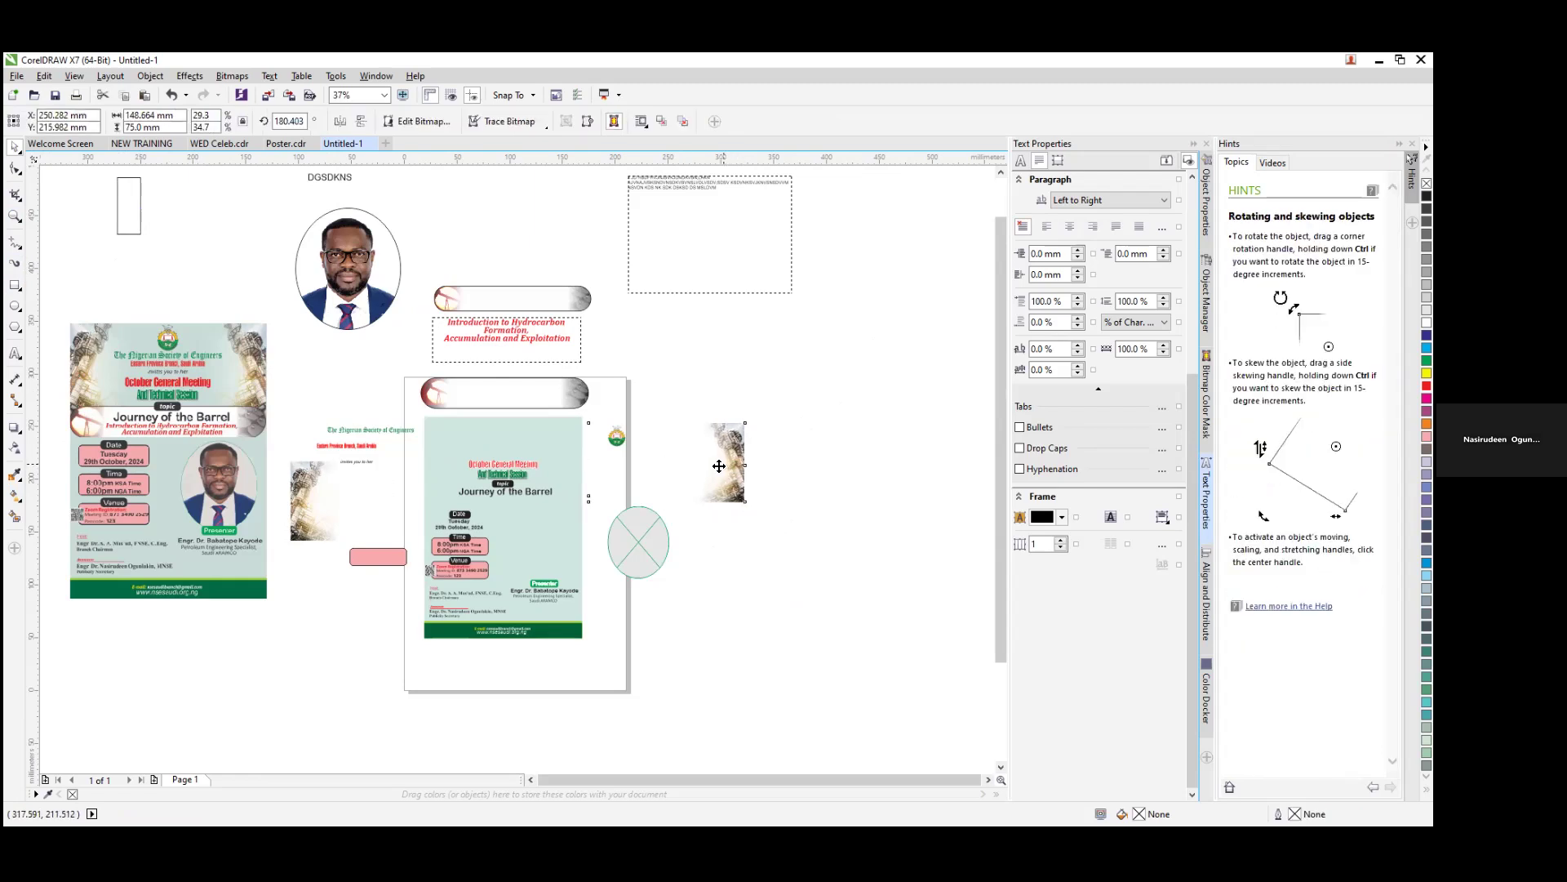
pyautogui.click(16, 449)
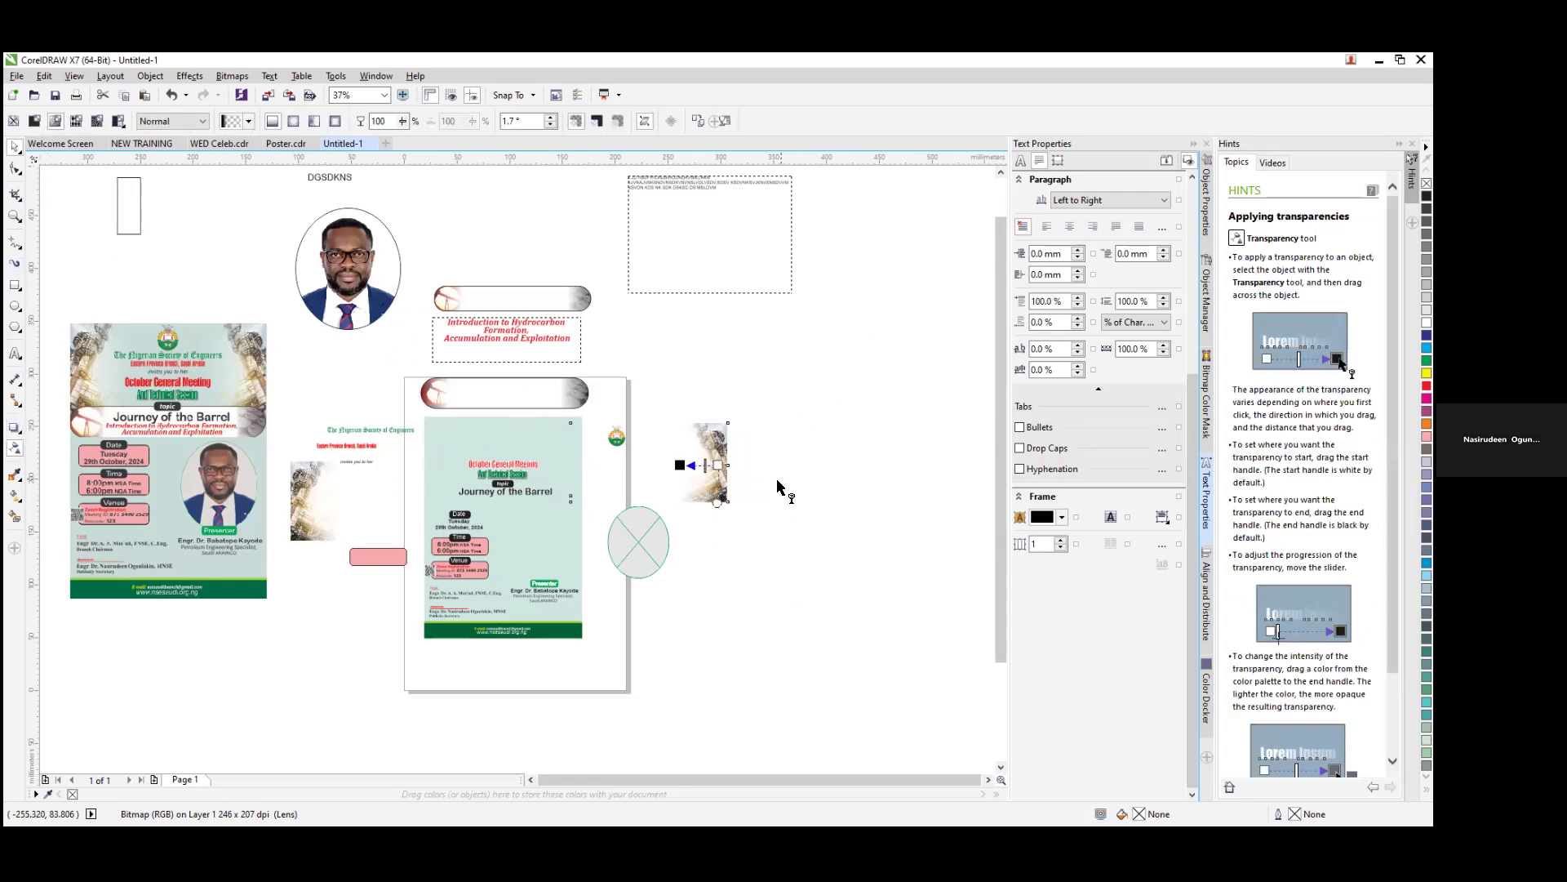
pyautogui.click(717, 496)
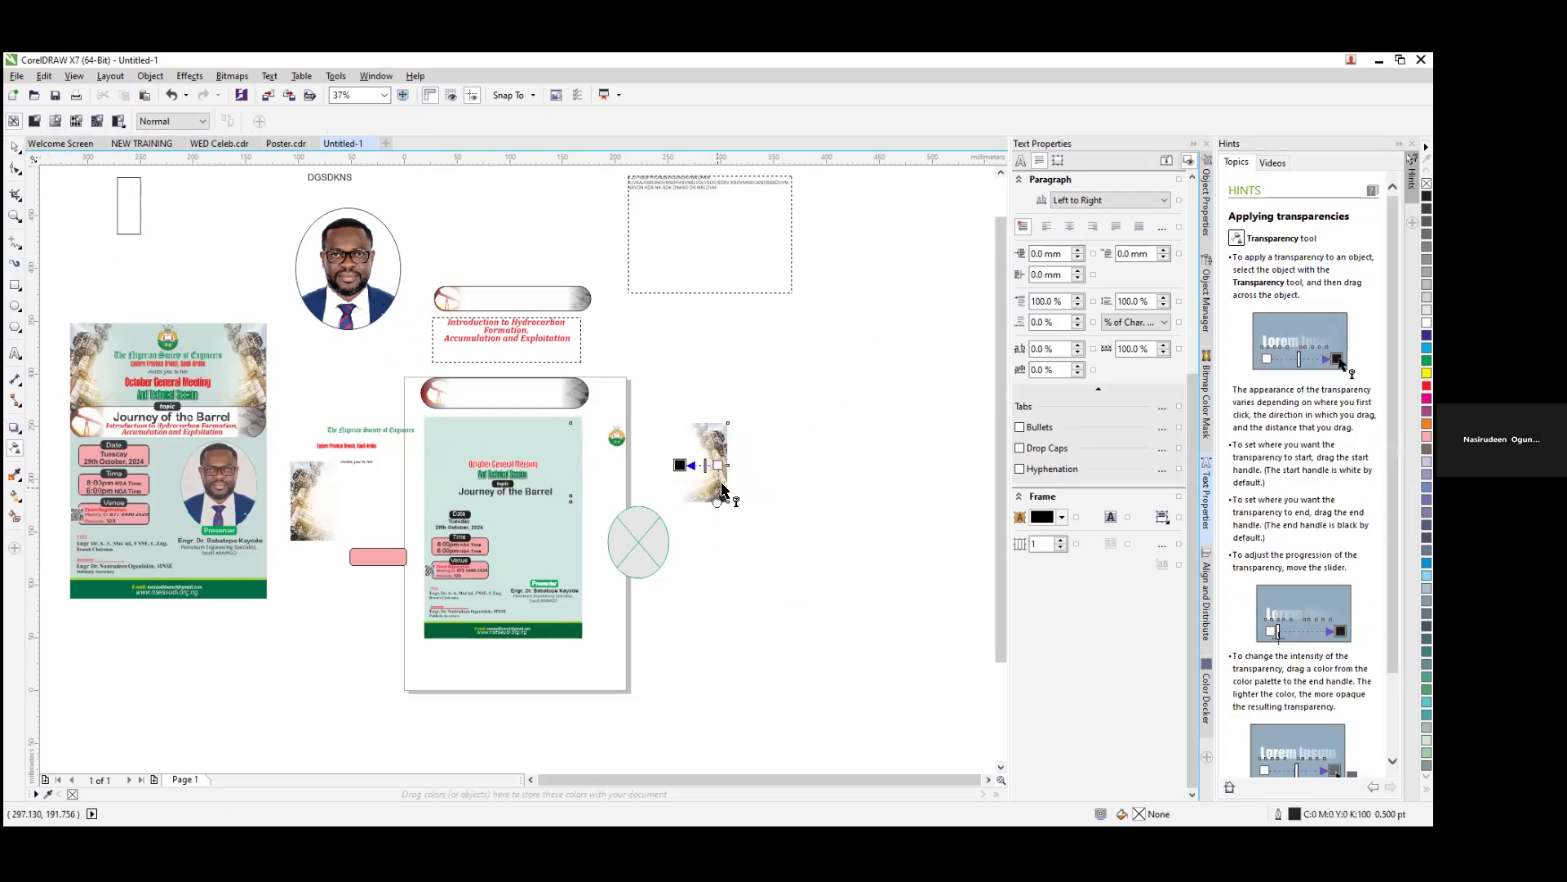
pyautogui.click(797, 385)
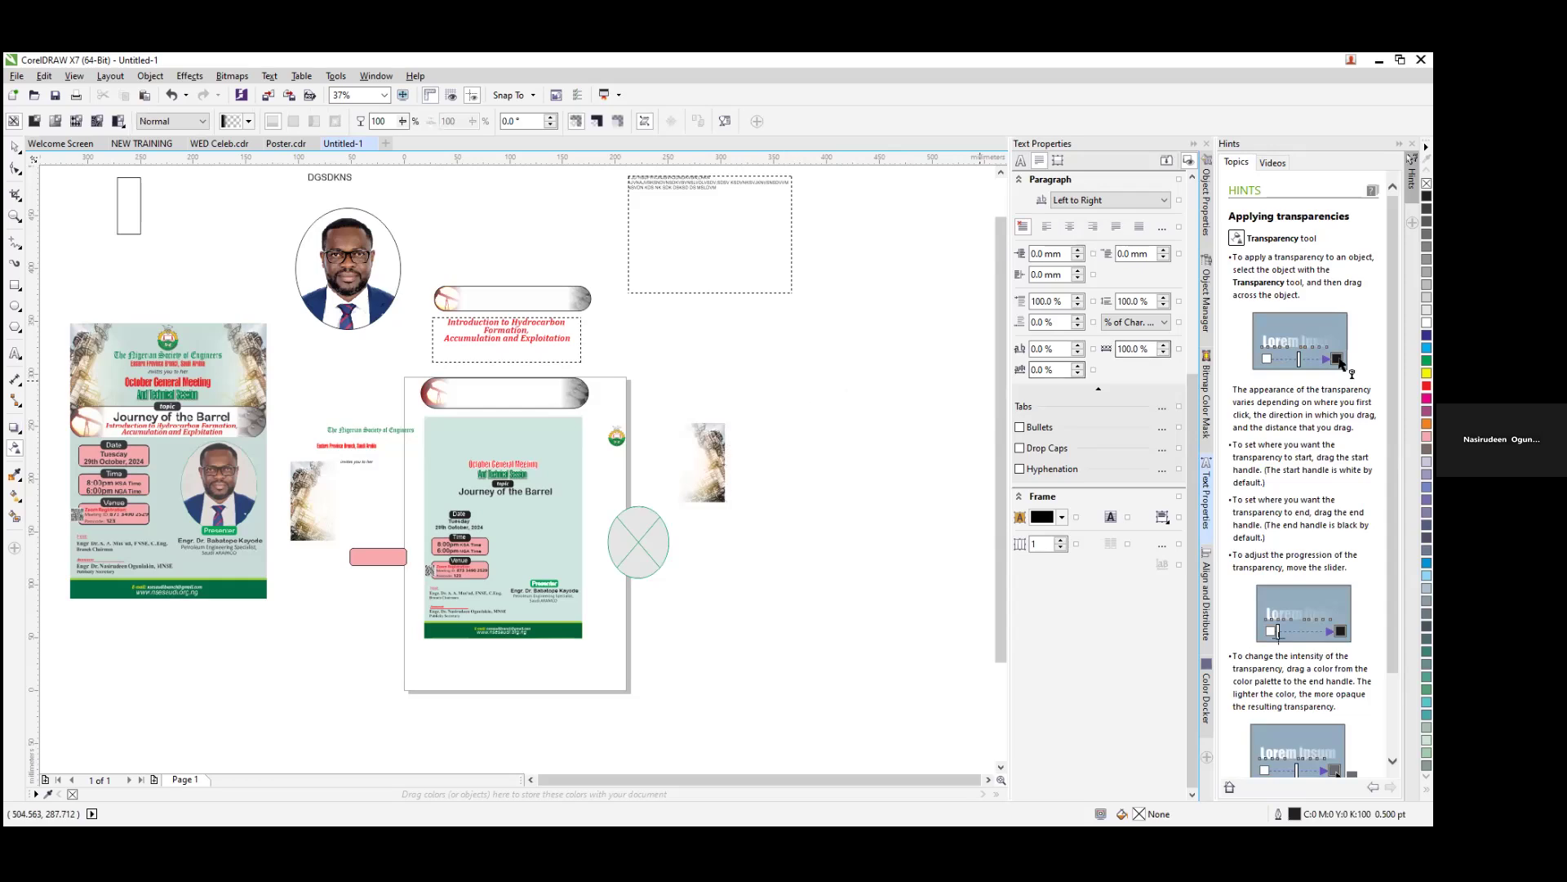
pyautogui.click(1206, 145)
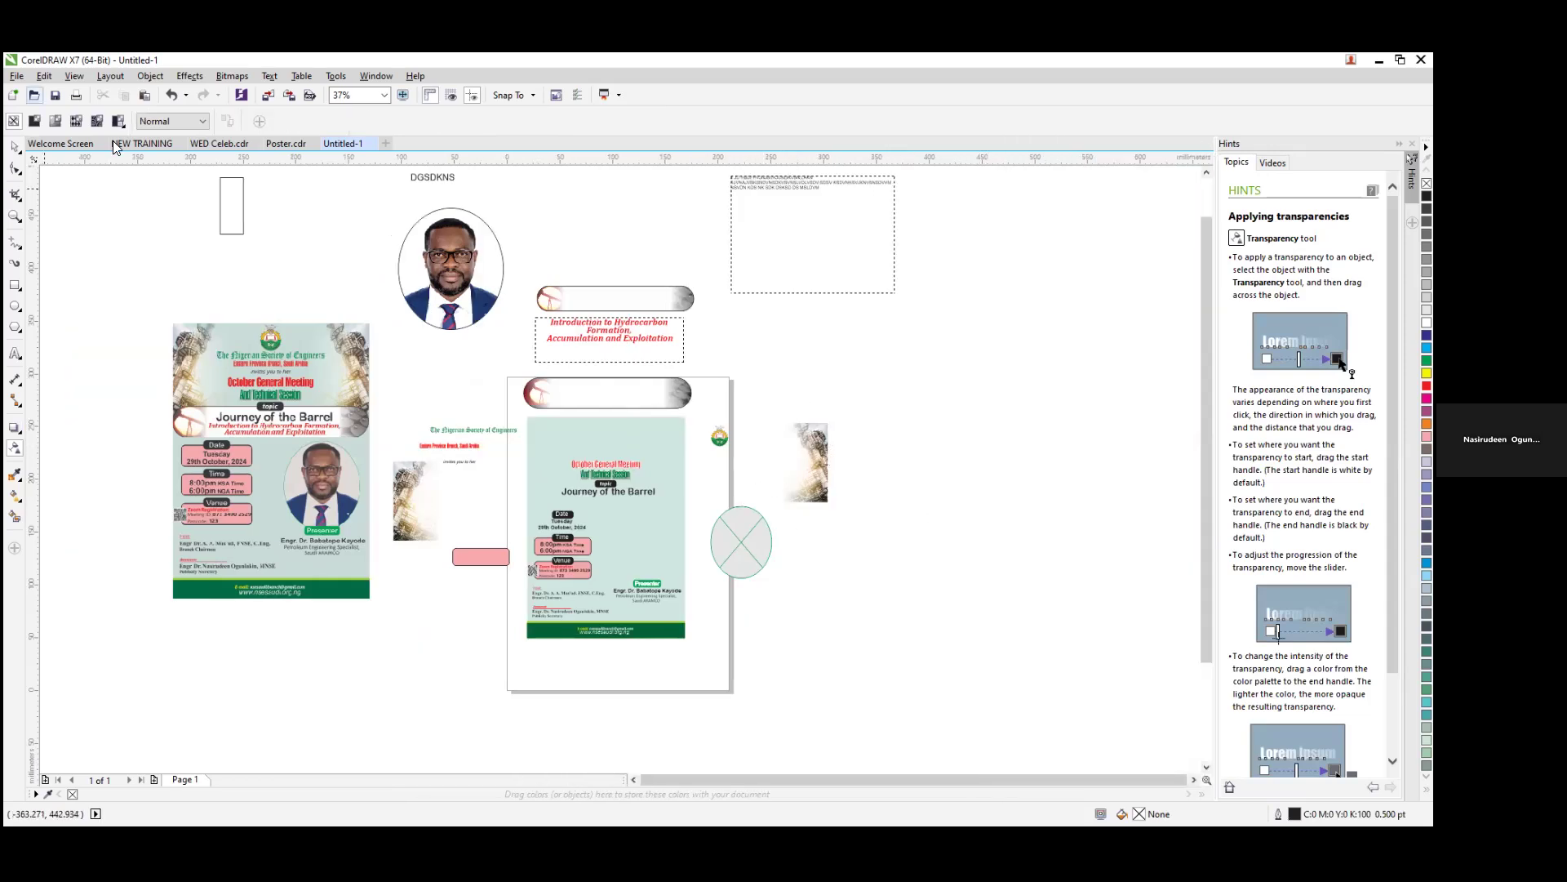
# Step: Remove the transparency from the refinery picture beside the page and move the picture further right
pyautogui.click(816, 495)
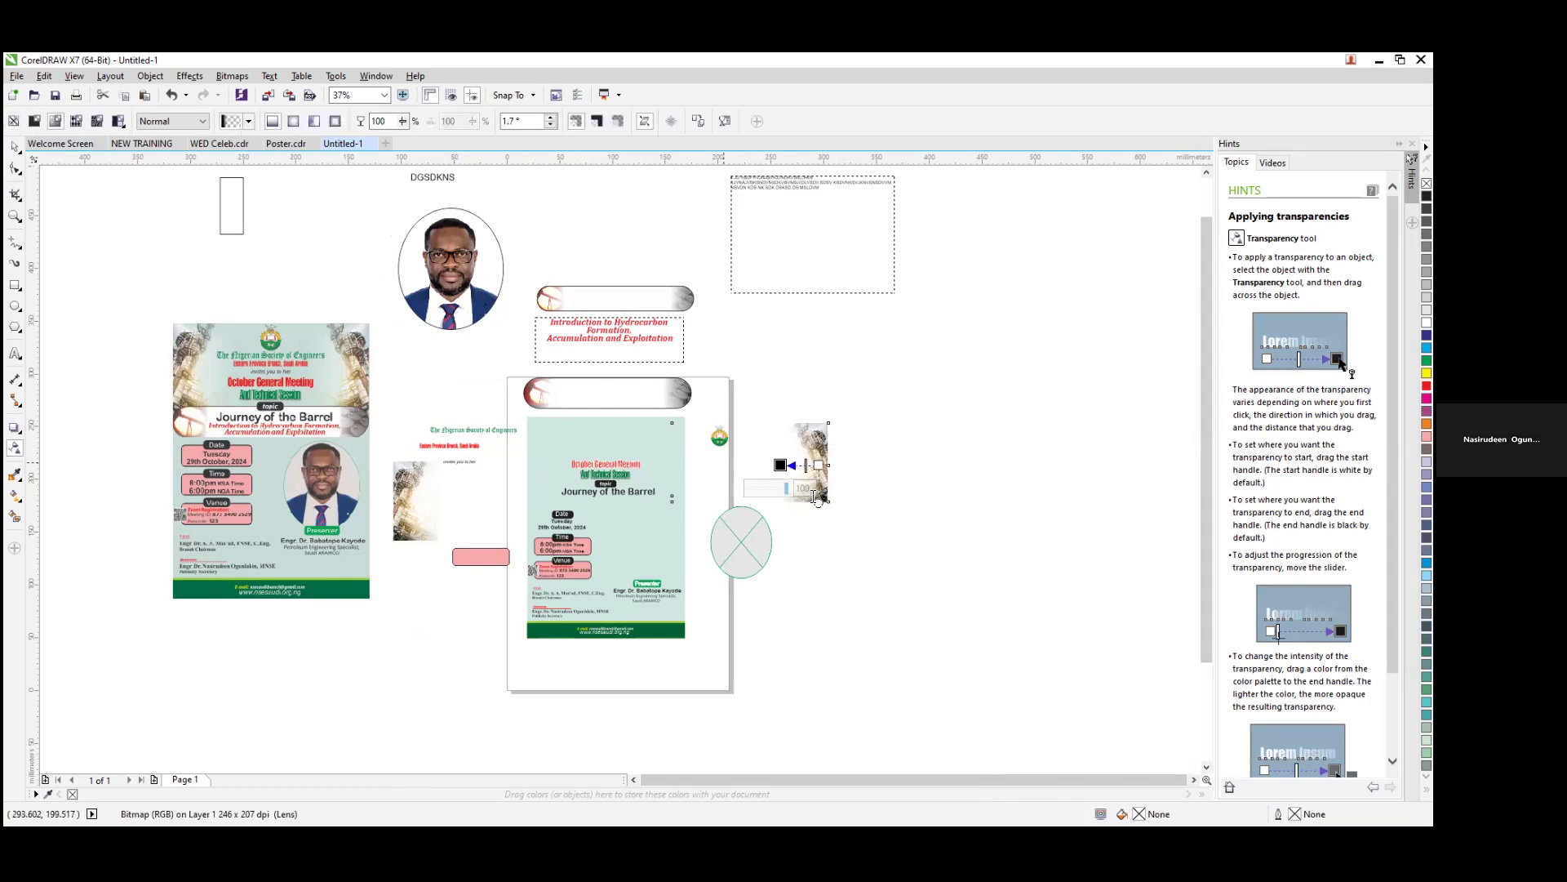
pyautogui.click(14, 121)
pyautogui.click(14, 147)
pyautogui.moveTo(750, 454); pyautogui.dragTo(878, 444)
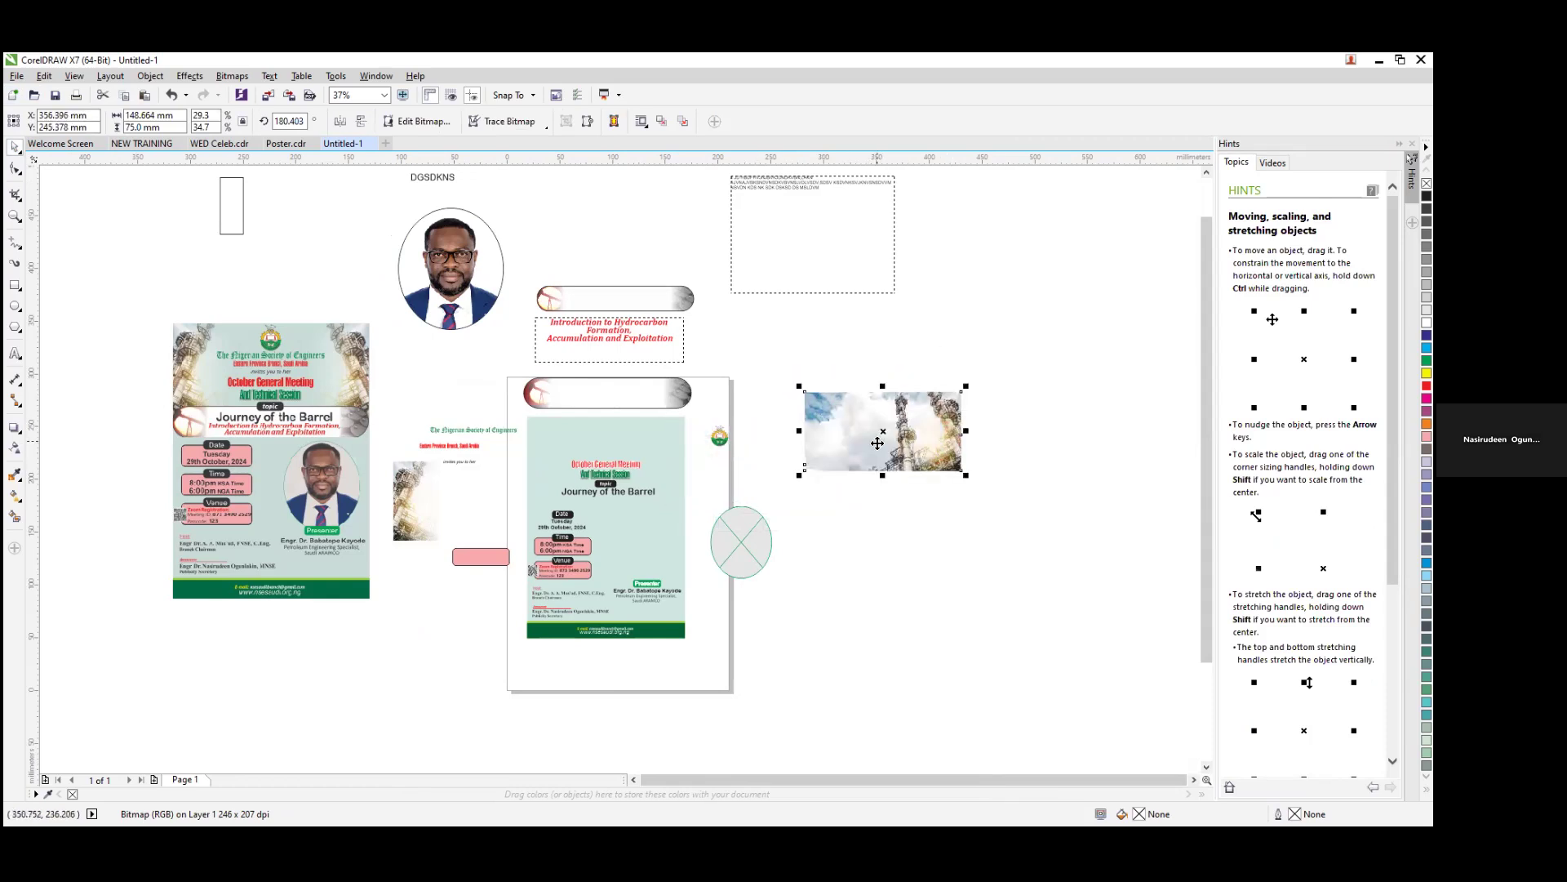
# Step: Move the finished poster bitmap across the page to sit immediately right of the refinery picture
pyautogui.click(268, 388)
pyautogui.click(315, 388)
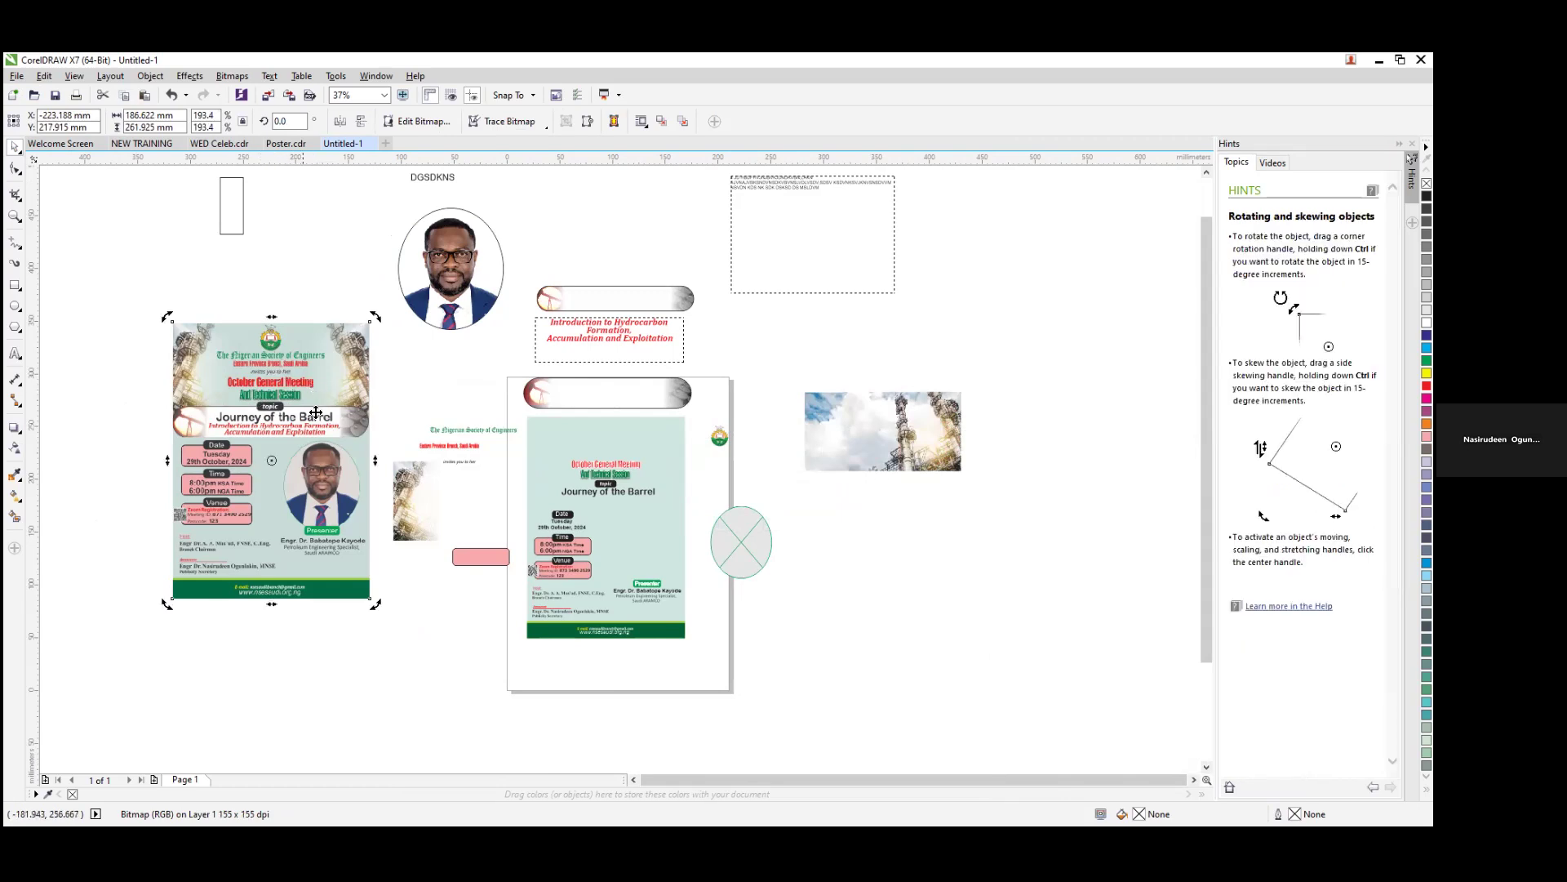
pyautogui.click(314, 429)
pyautogui.moveTo(266, 463); pyautogui.dragTo(1065, 532)
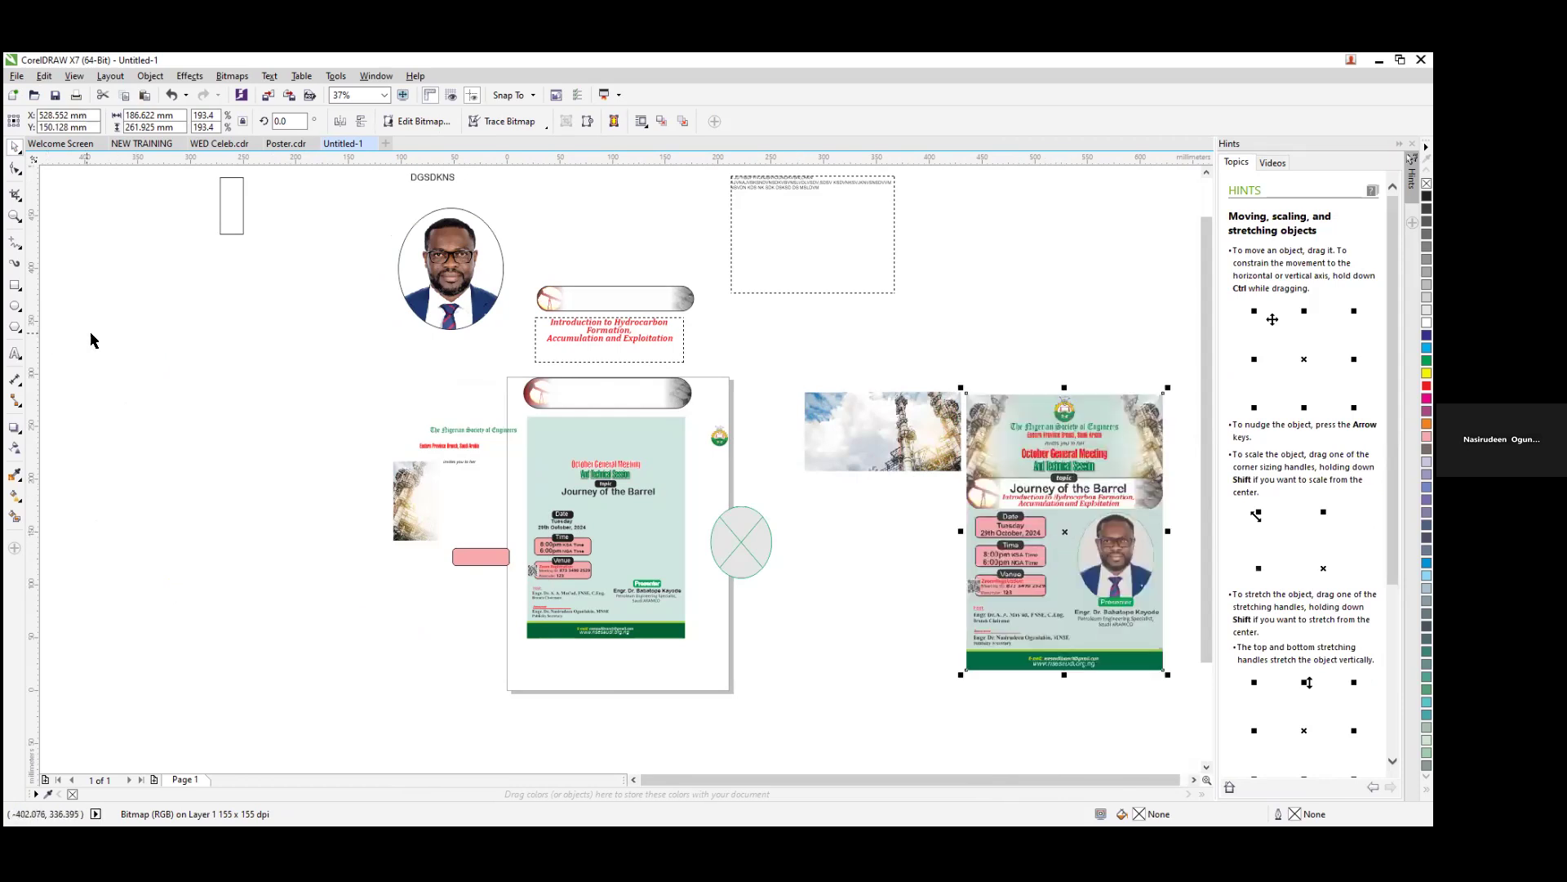
# Step: Reposition the refinery picture upward so that it overlaps the finished poster's upper-left corner
pyautogui.click(15, 216)
pyautogui.moveTo(764, 373); pyautogui.dragTo(1180, 565)
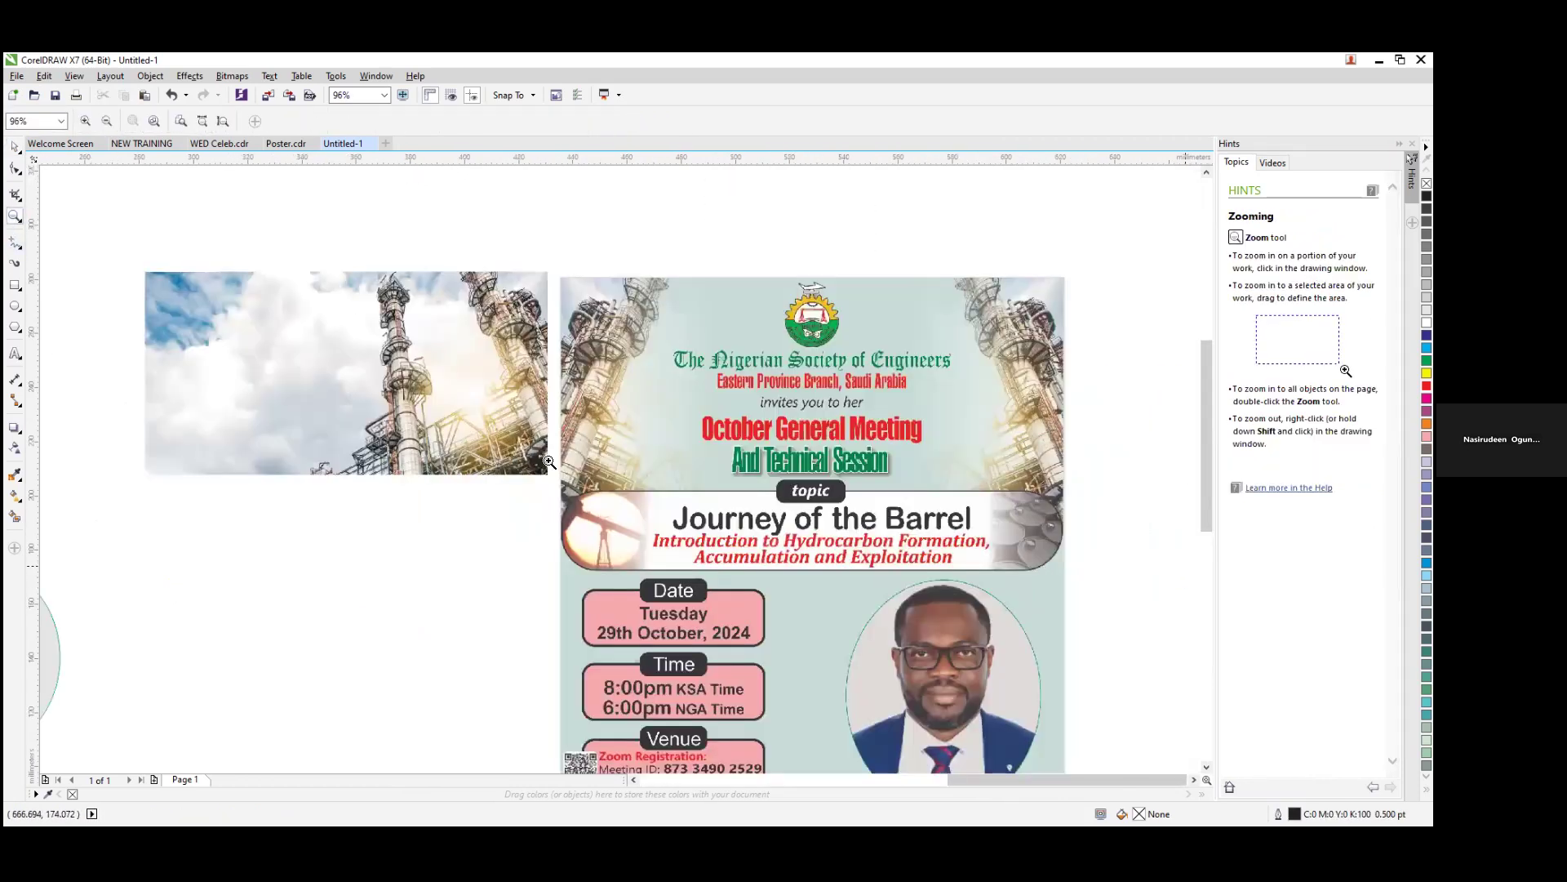
pyautogui.click(15, 147)
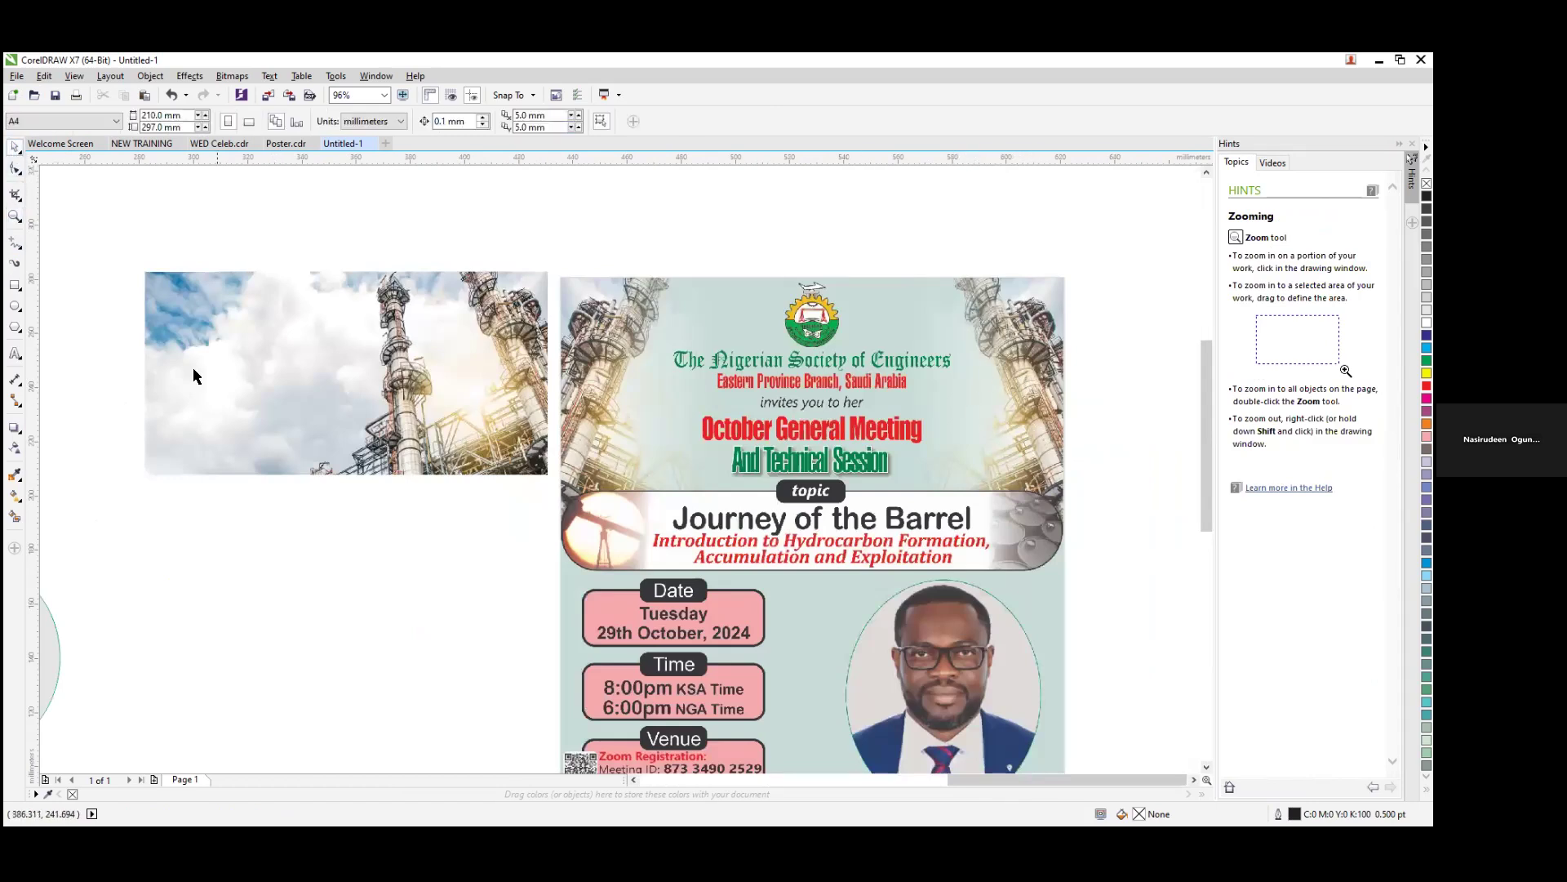
pyautogui.click(254, 374)
pyautogui.moveTo(323, 364); pyautogui.dragTo(288, 343)
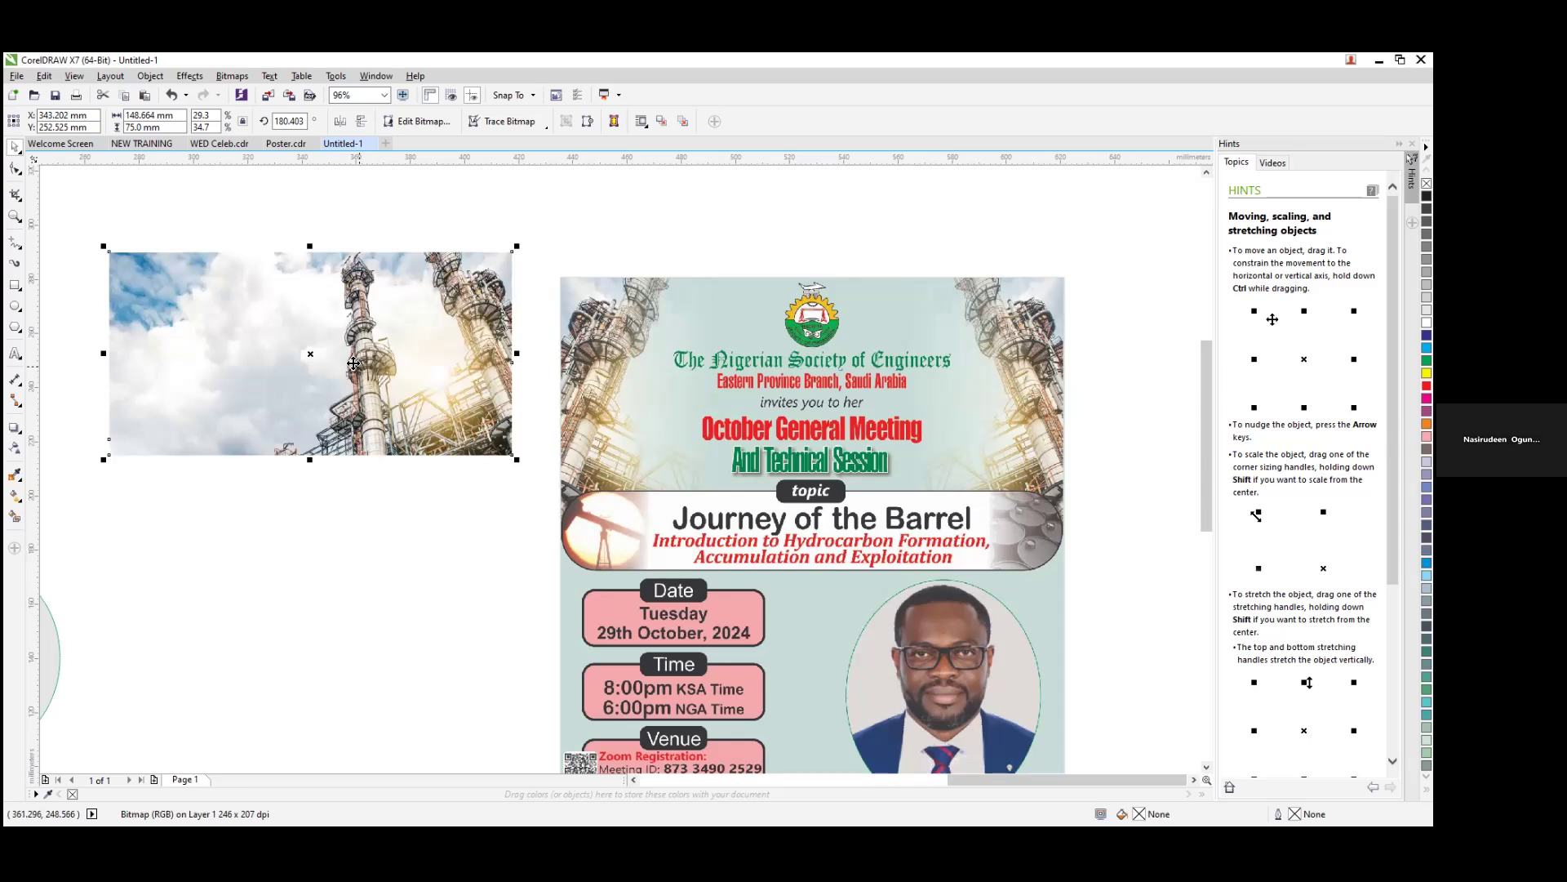
pyautogui.moveTo(321, 370); pyautogui.dragTo(308, 318)
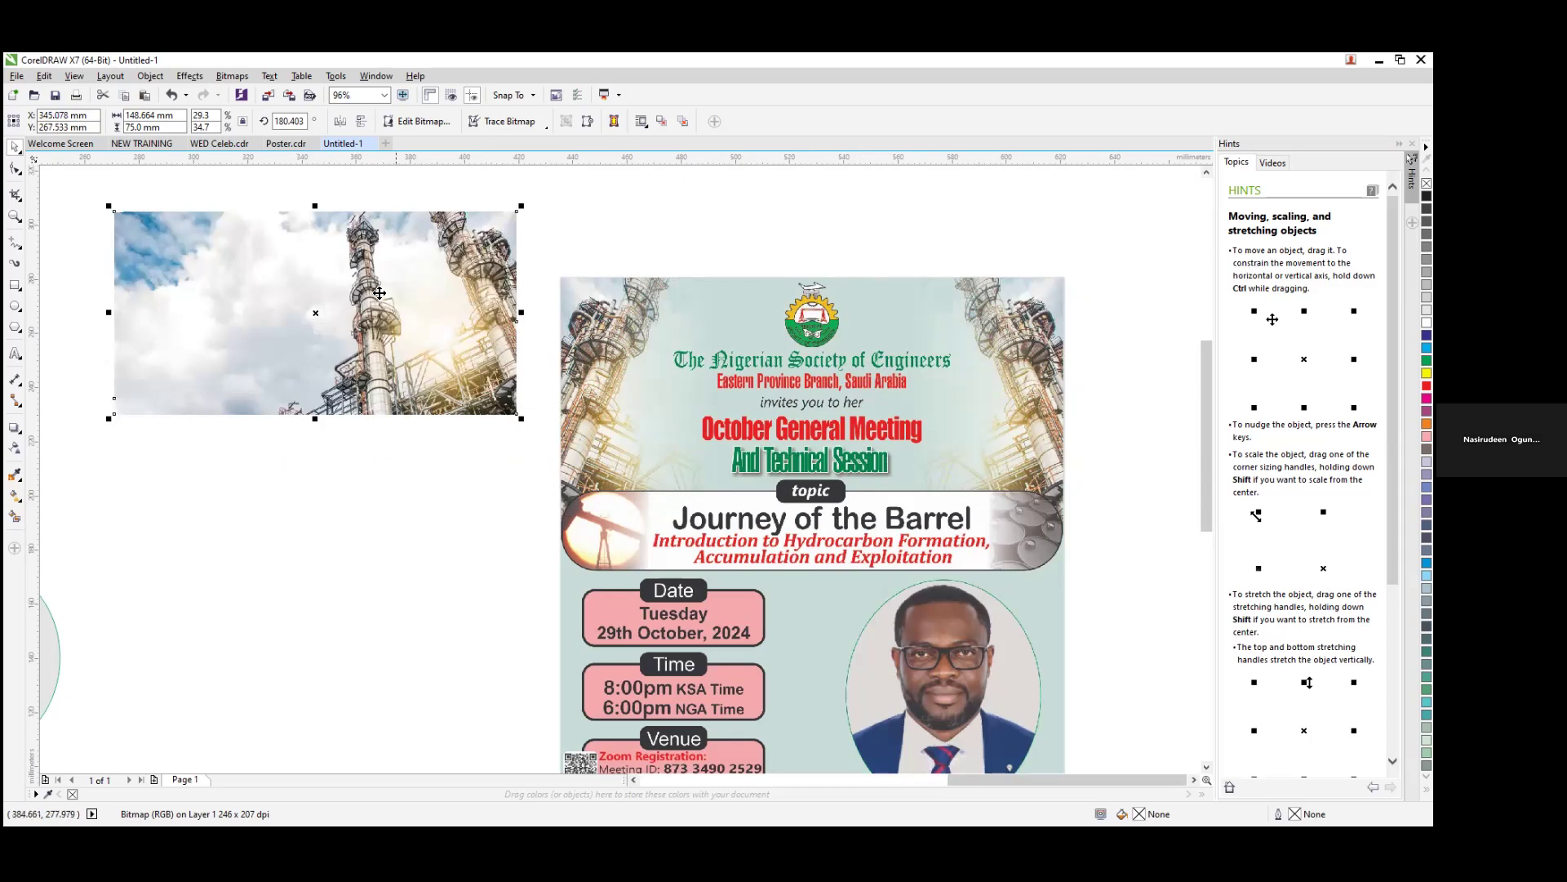
pyautogui.moveTo(289, 313); pyautogui.dragTo(390, 275)
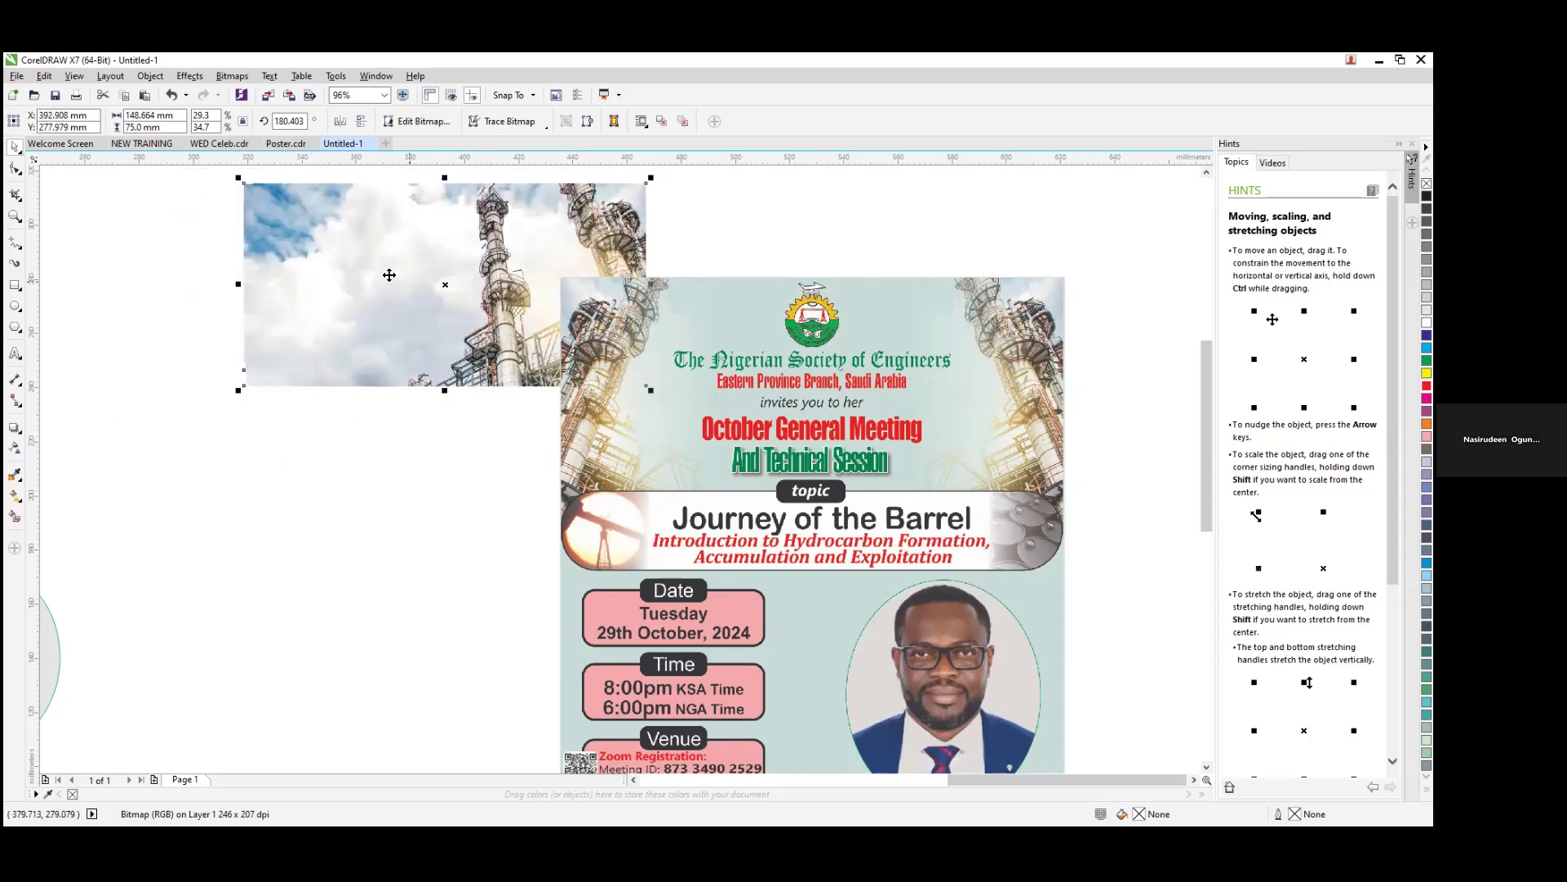
# Step: Duplicate the refinery picture, place one copy below and move the upper one left, clear of the poster
pyautogui.hotkey('ctrl', 'd')
pyautogui.moveTo(364, 377); pyautogui.dragTo(301, 497)
pyautogui.moveTo(440, 273); pyautogui.dragTo(326, 262)
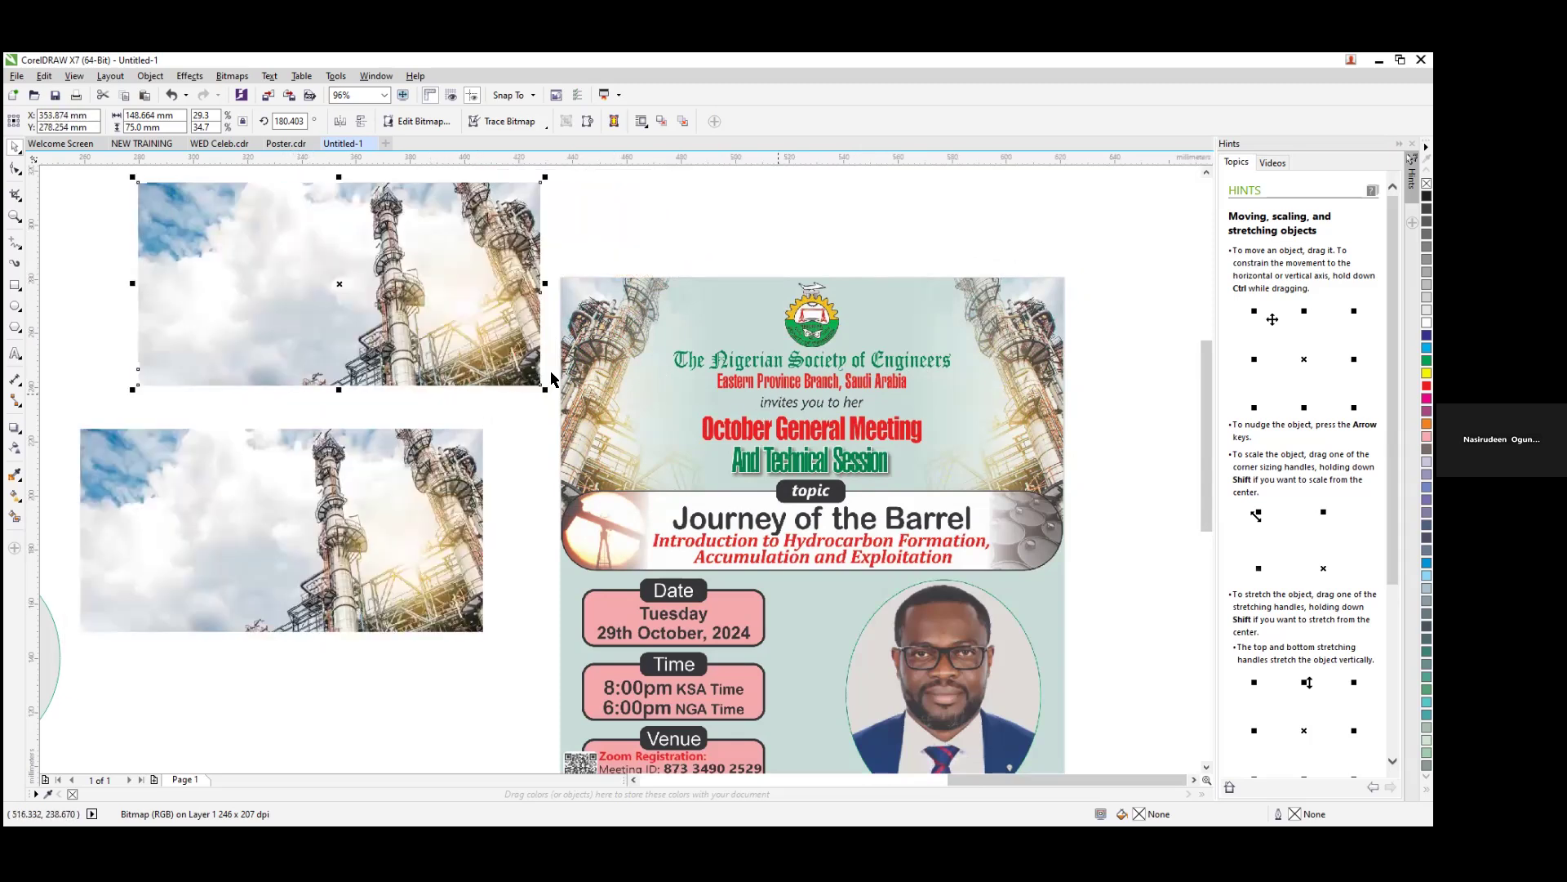
# Step: Apply a linear transparency to the upper refinery picture, fading it from its right edge toward the left
pyautogui.click(16, 448)
pyautogui.moveTo(529, 275); pyautogui.dragTo(198, 270)
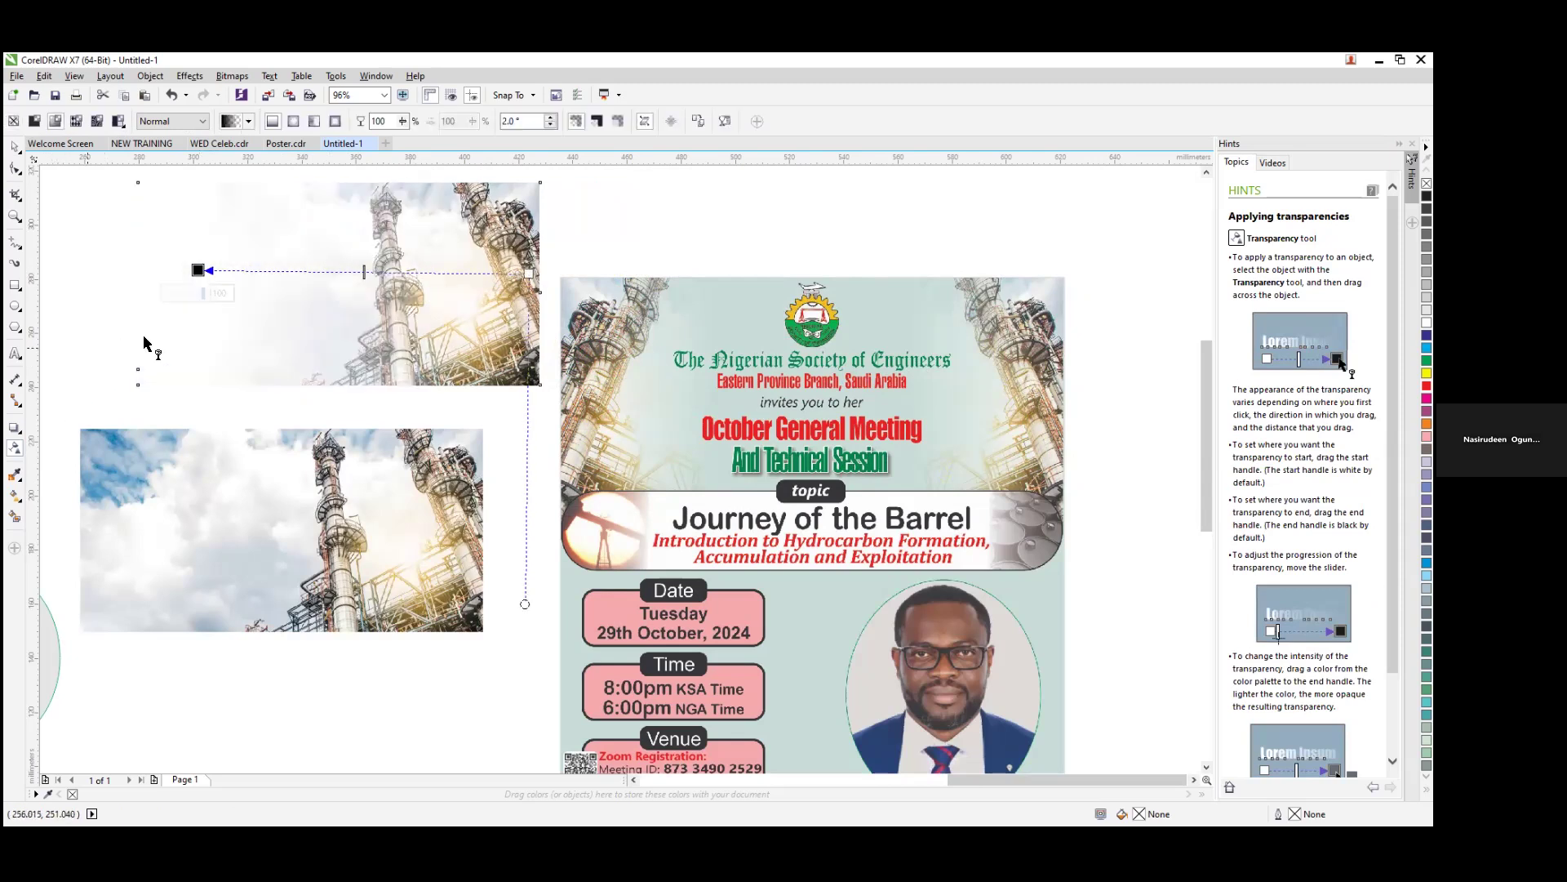
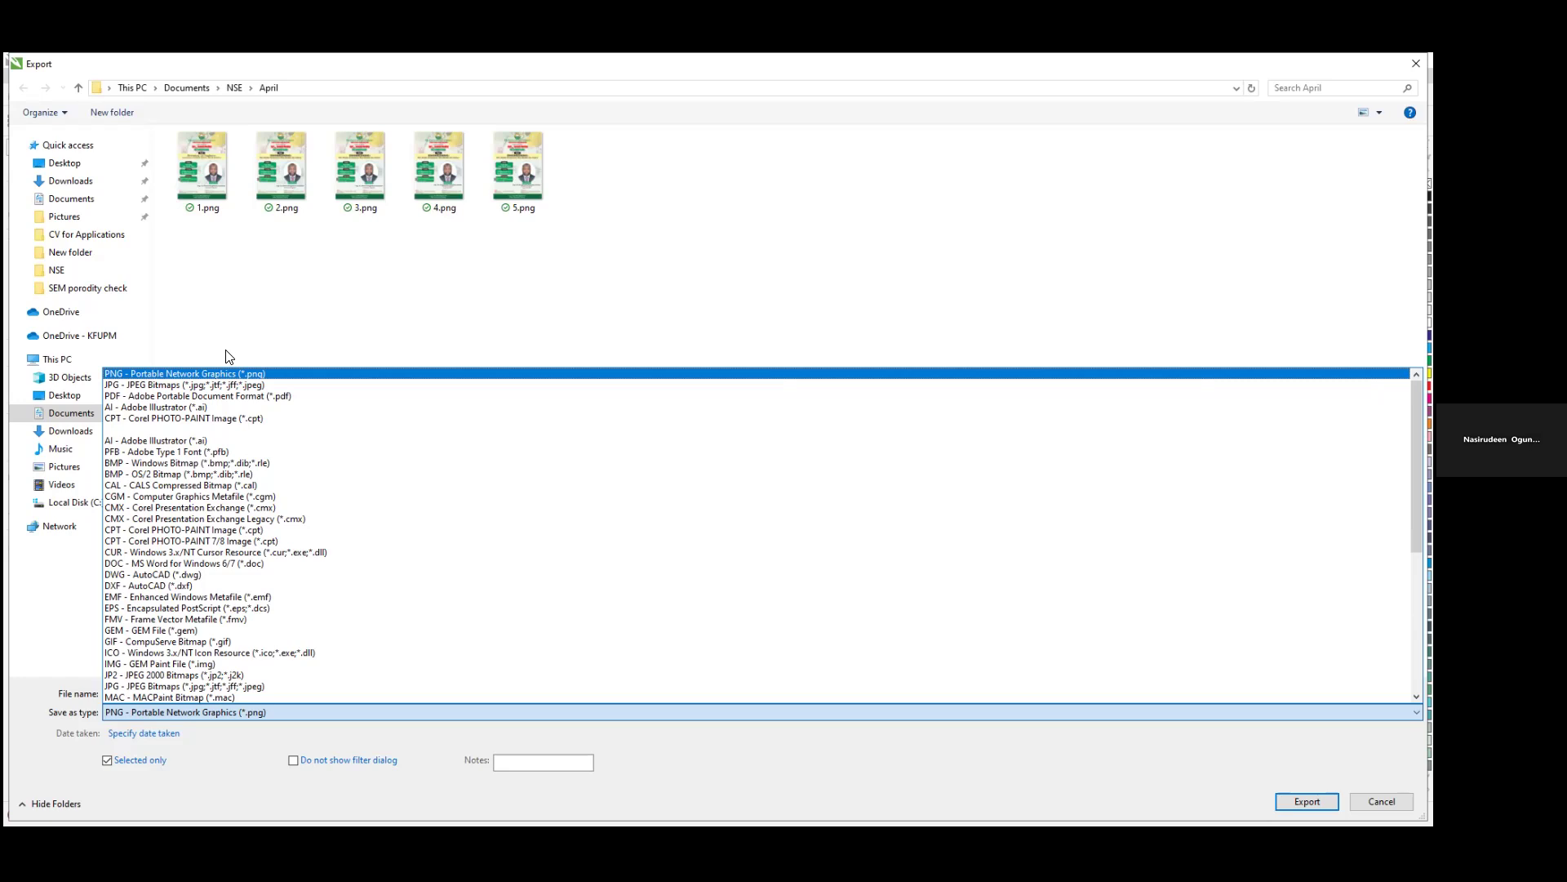
# Step: Choose PNG as the logo's export format in the April folder and put "NSE LOGO" in front of the default file name
pyautogui.click(240, 373)
pyautogui.click(203, 693)
pyautogui.write('NSE ')
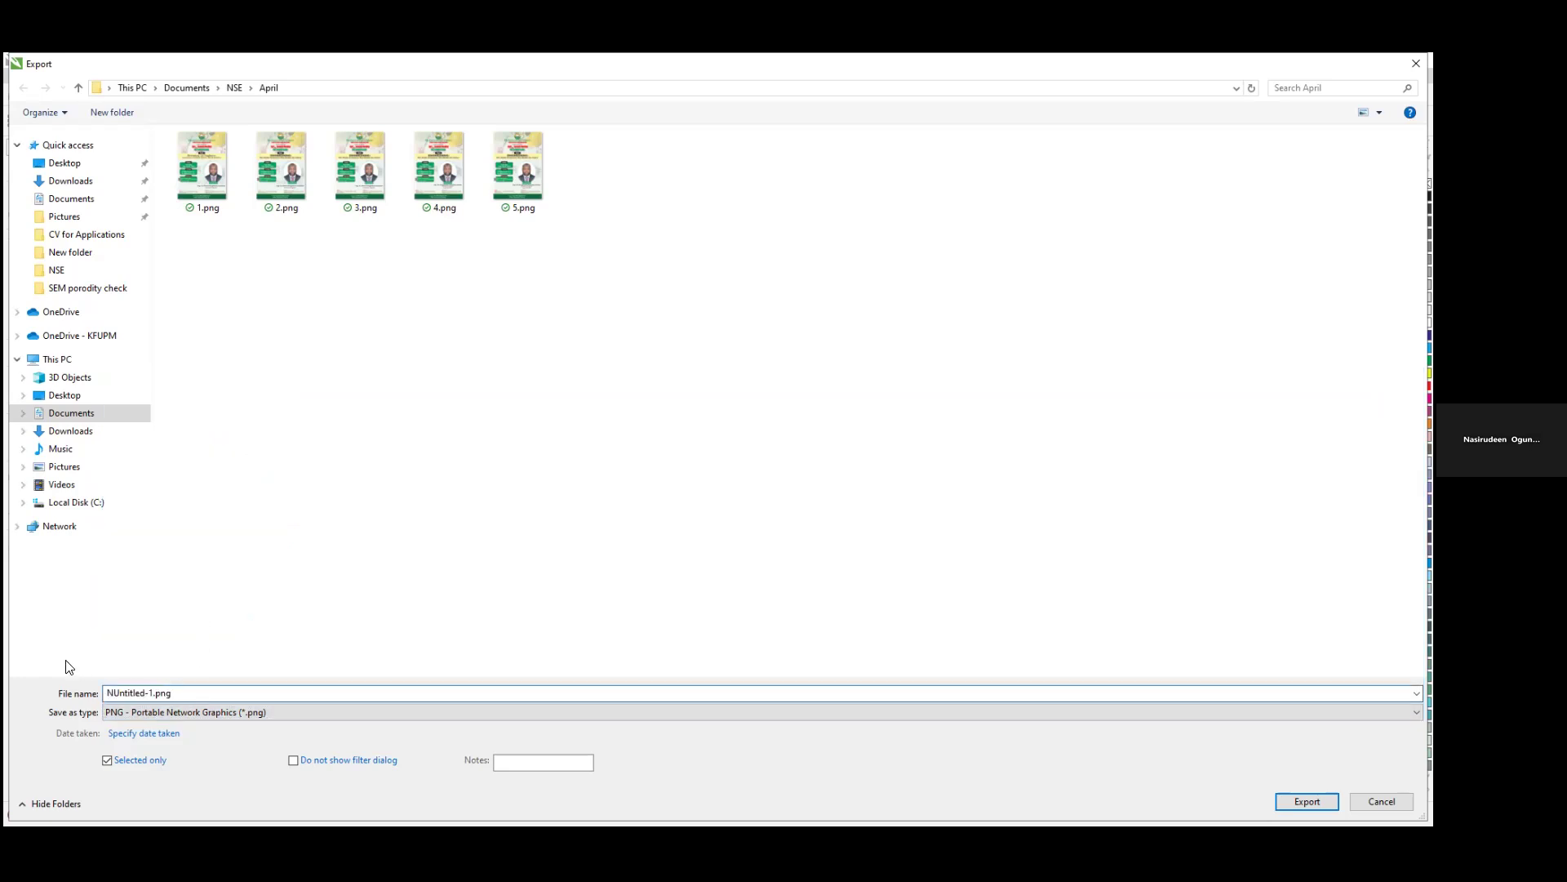
pyautogui.write('LOGO')
pyautogui.press('Return')
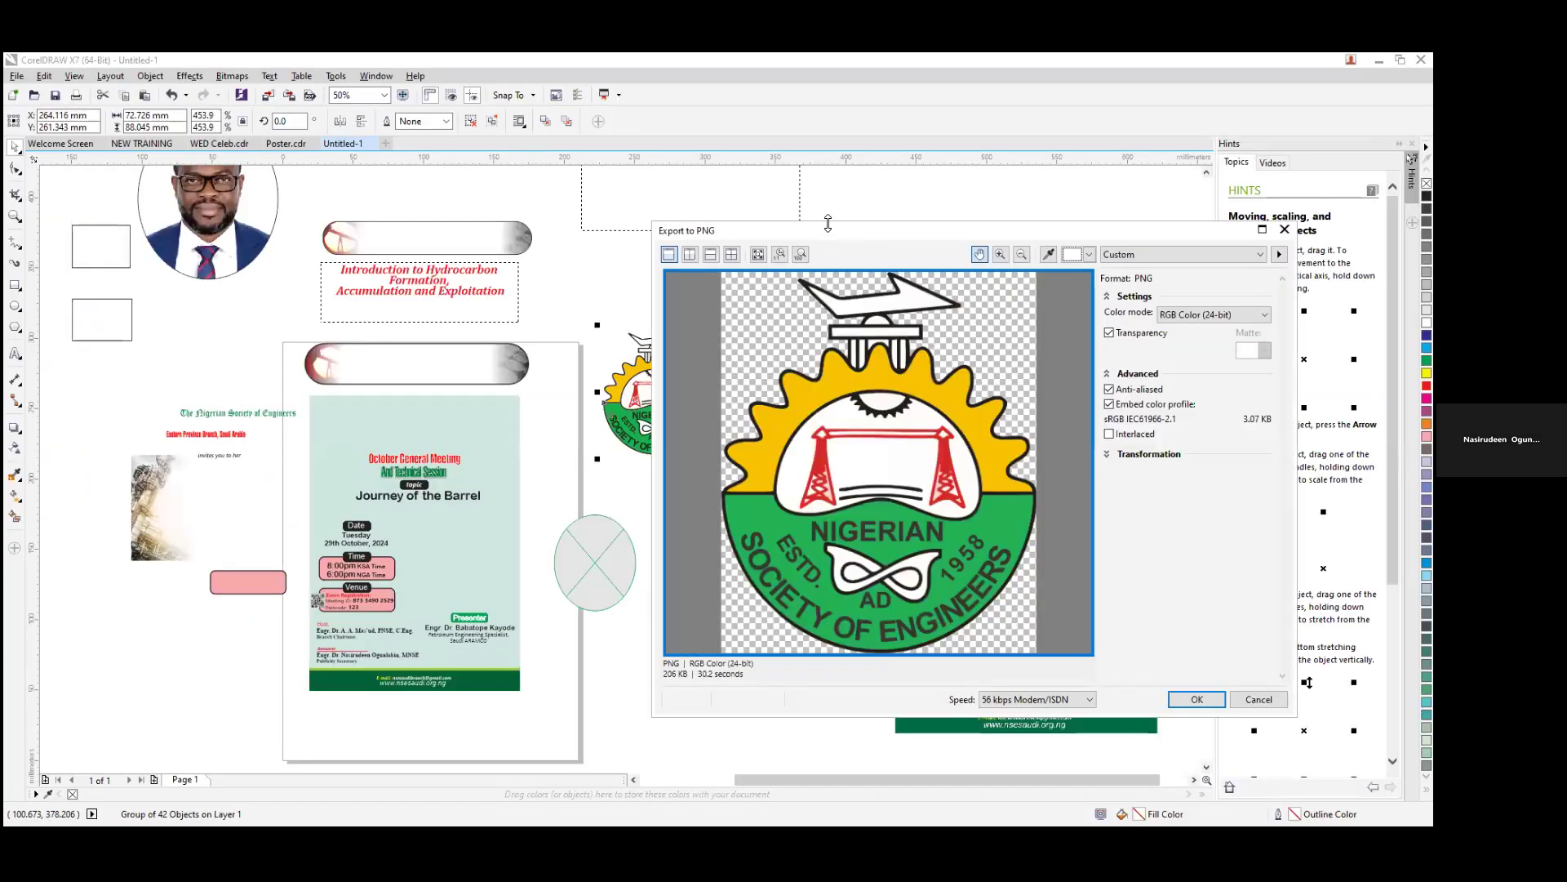
# Step: Preview the logo PNG without transparency, turn transparency back on, finish the export and deselect the logo
pyautogui.moveTo(699, 238); pyautogui.dragTo(250, 212)
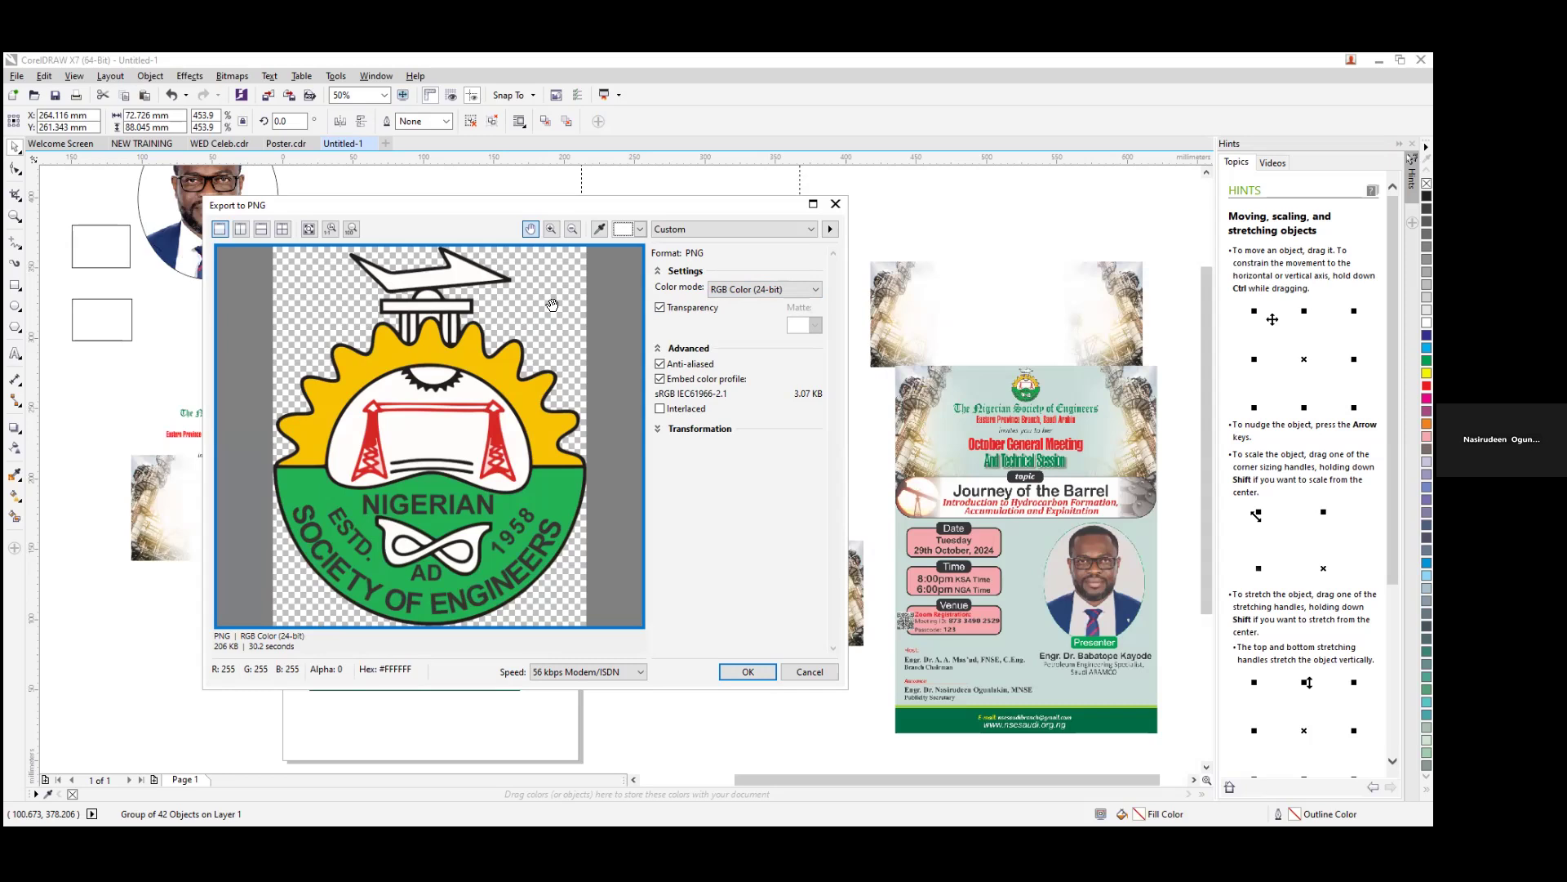
pyautogui.click(665, 308)
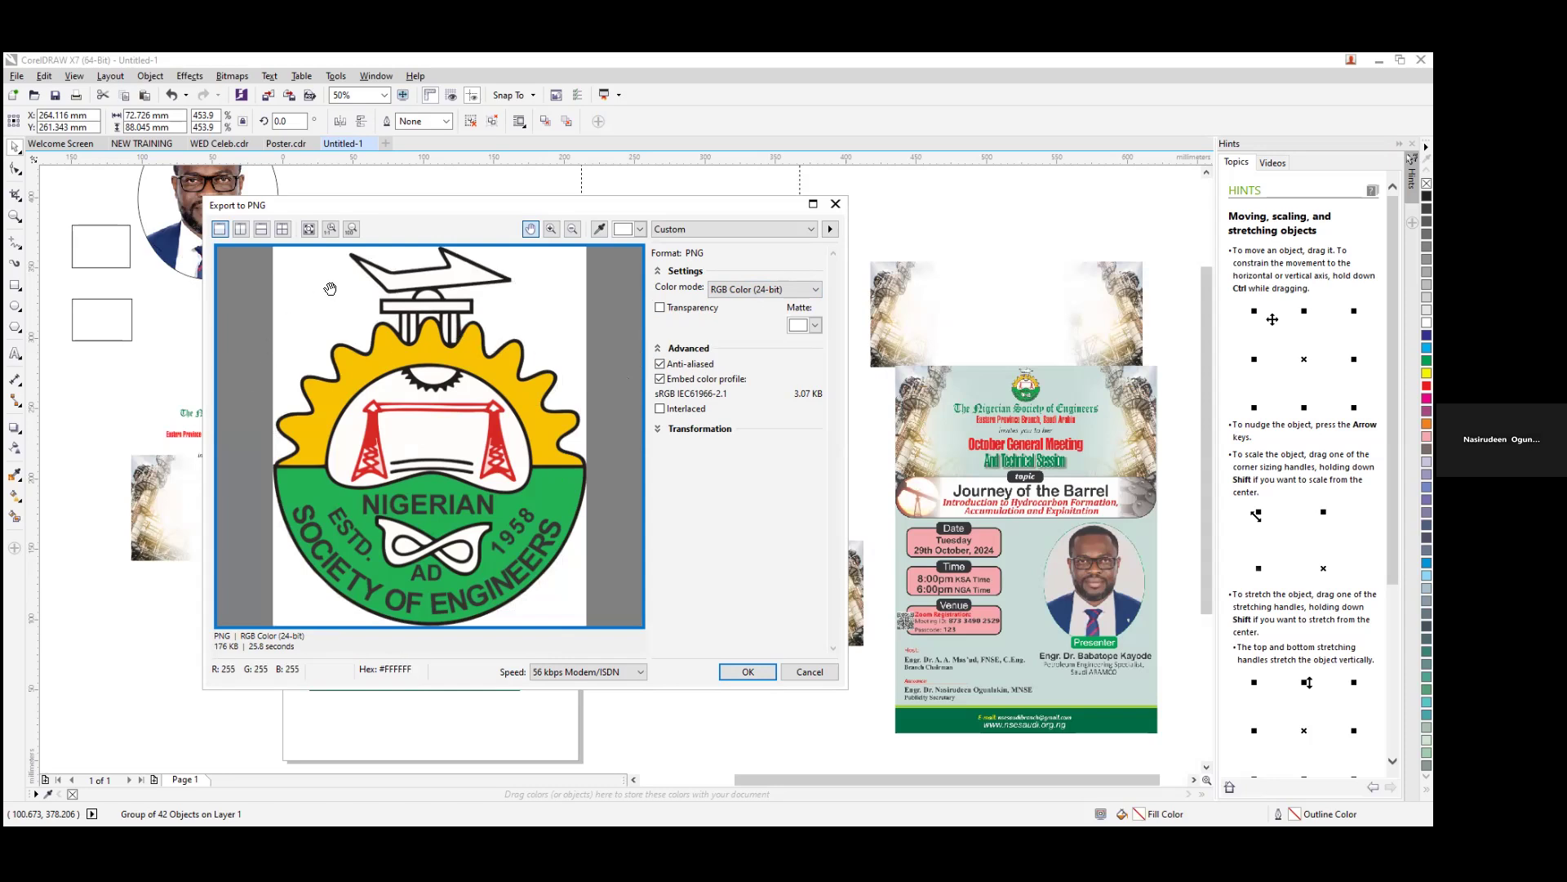
pyautogui.click(659, 309)
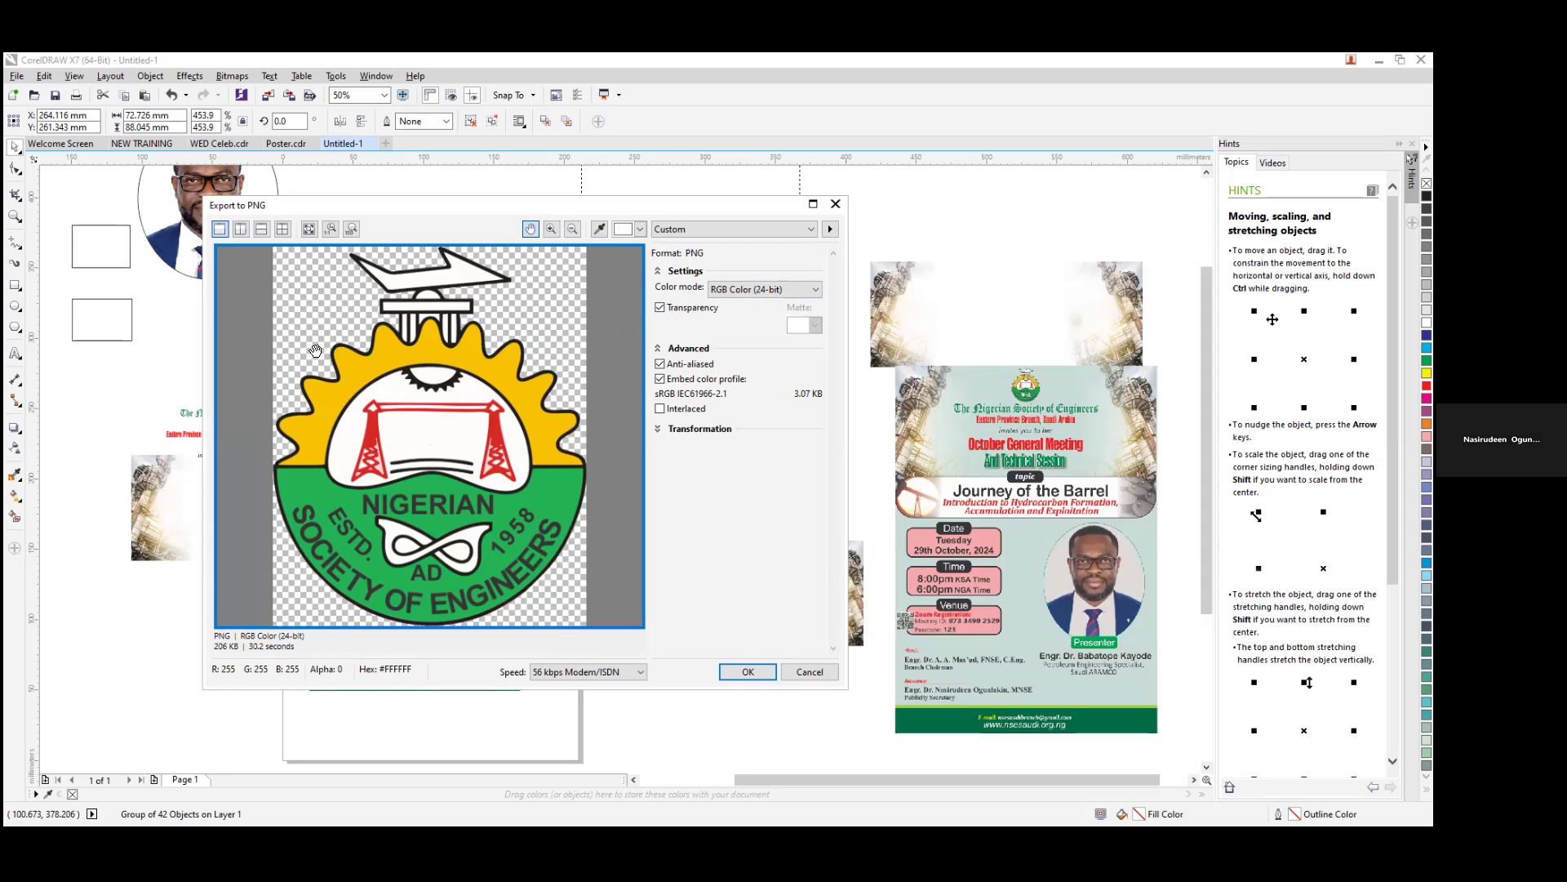
pyautogui.click(746, 675)
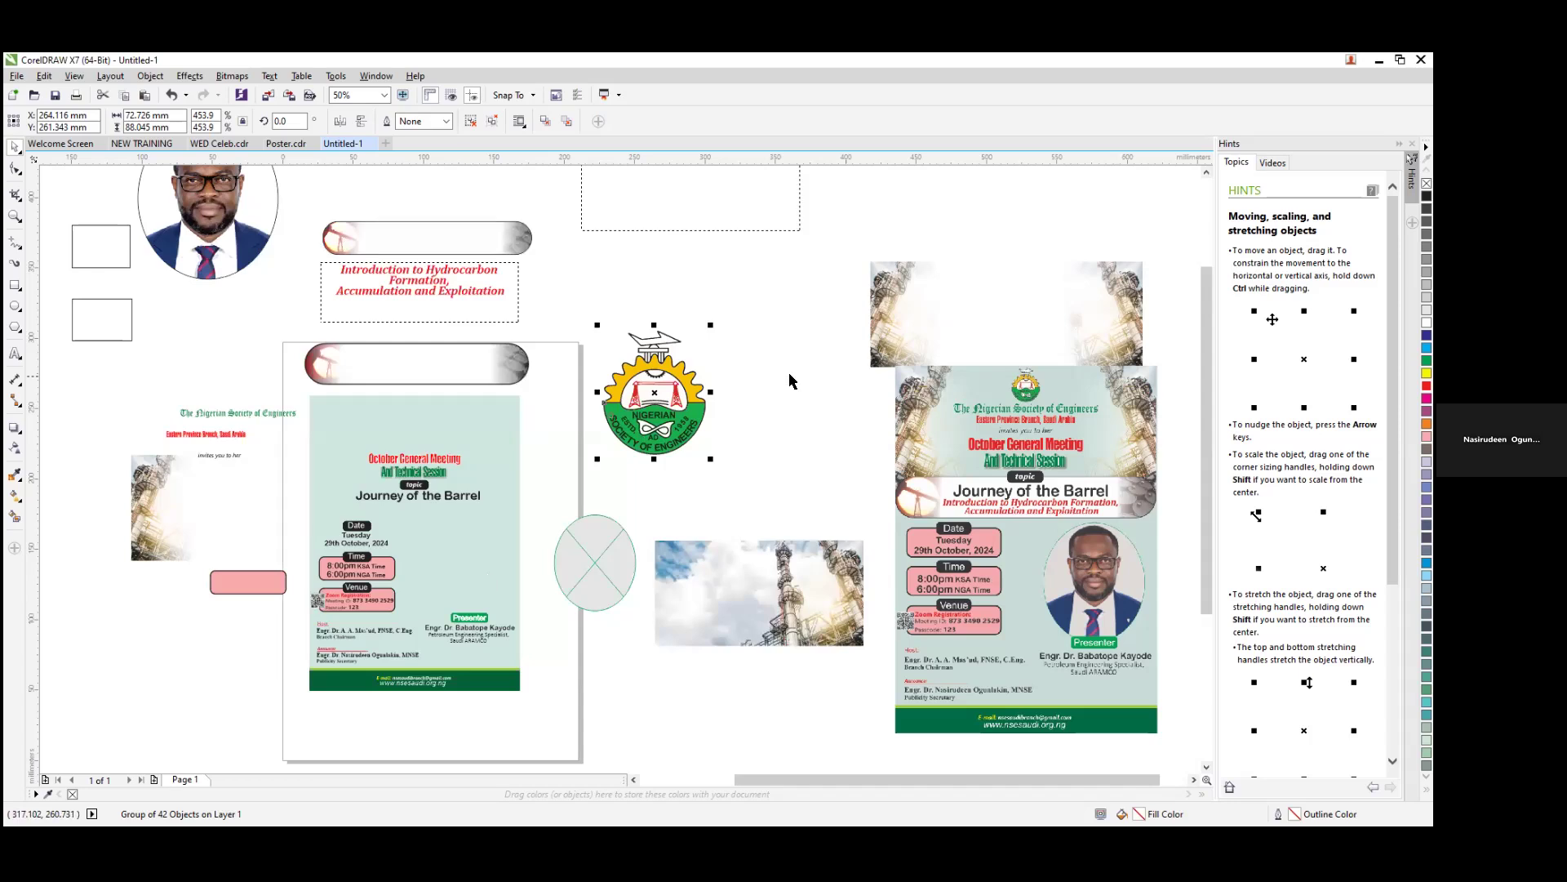
pyautogui.click(796, 445)
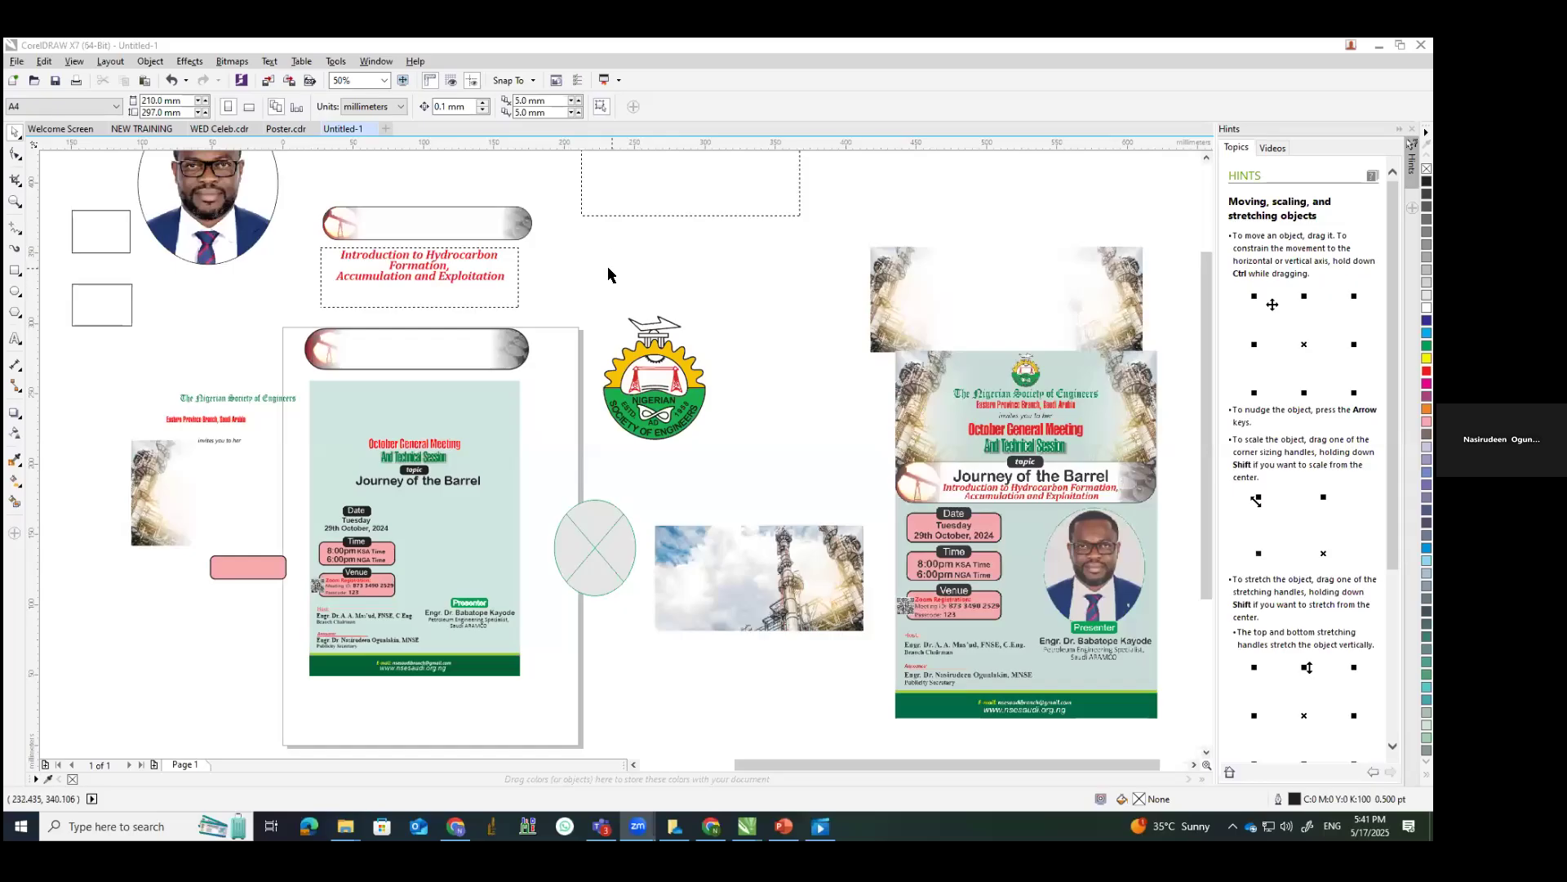
pyautogui.click(584, 283)
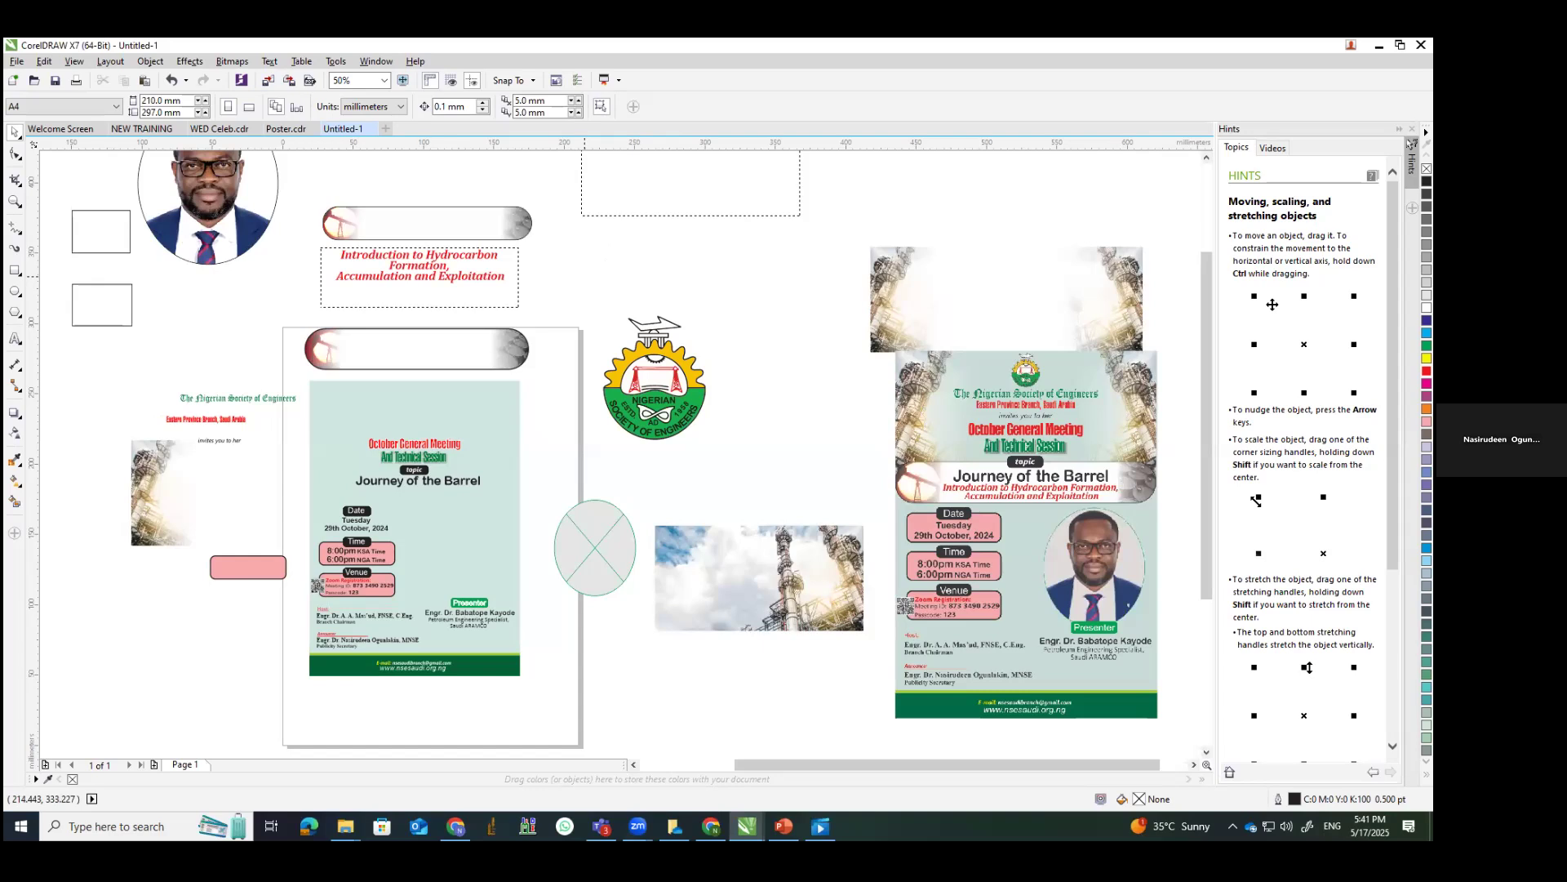
# Step: Switch to File Explorer and look for the exported logo in the NSE folder, checking its WED and AGM subfolders
pyautogui.click(345, 826)
pyautogui.click(406, 789)
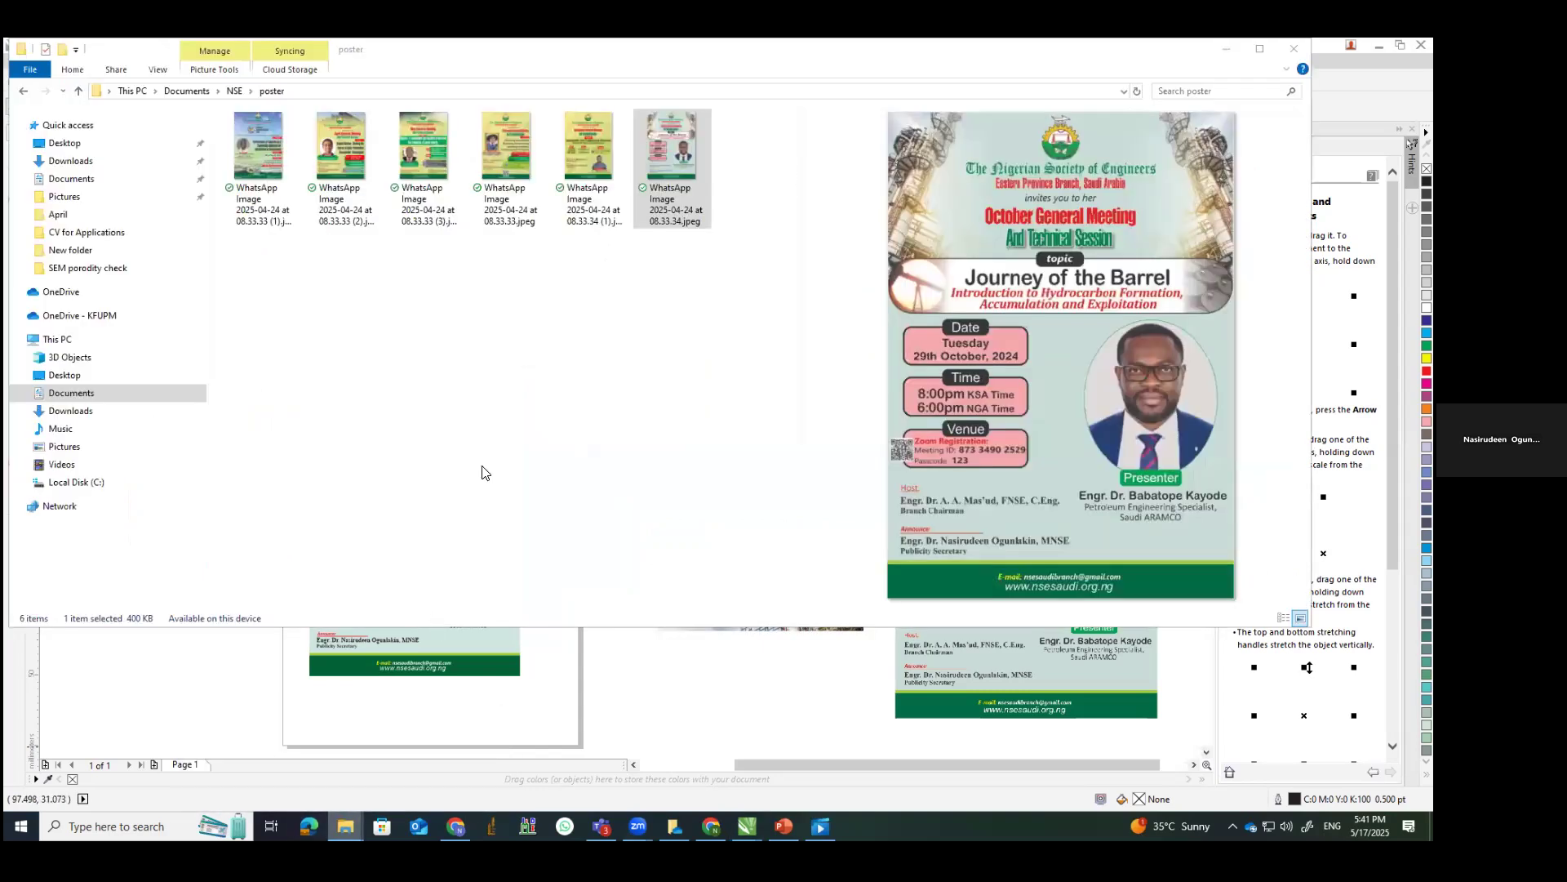
pyautogui.click(235, 91)
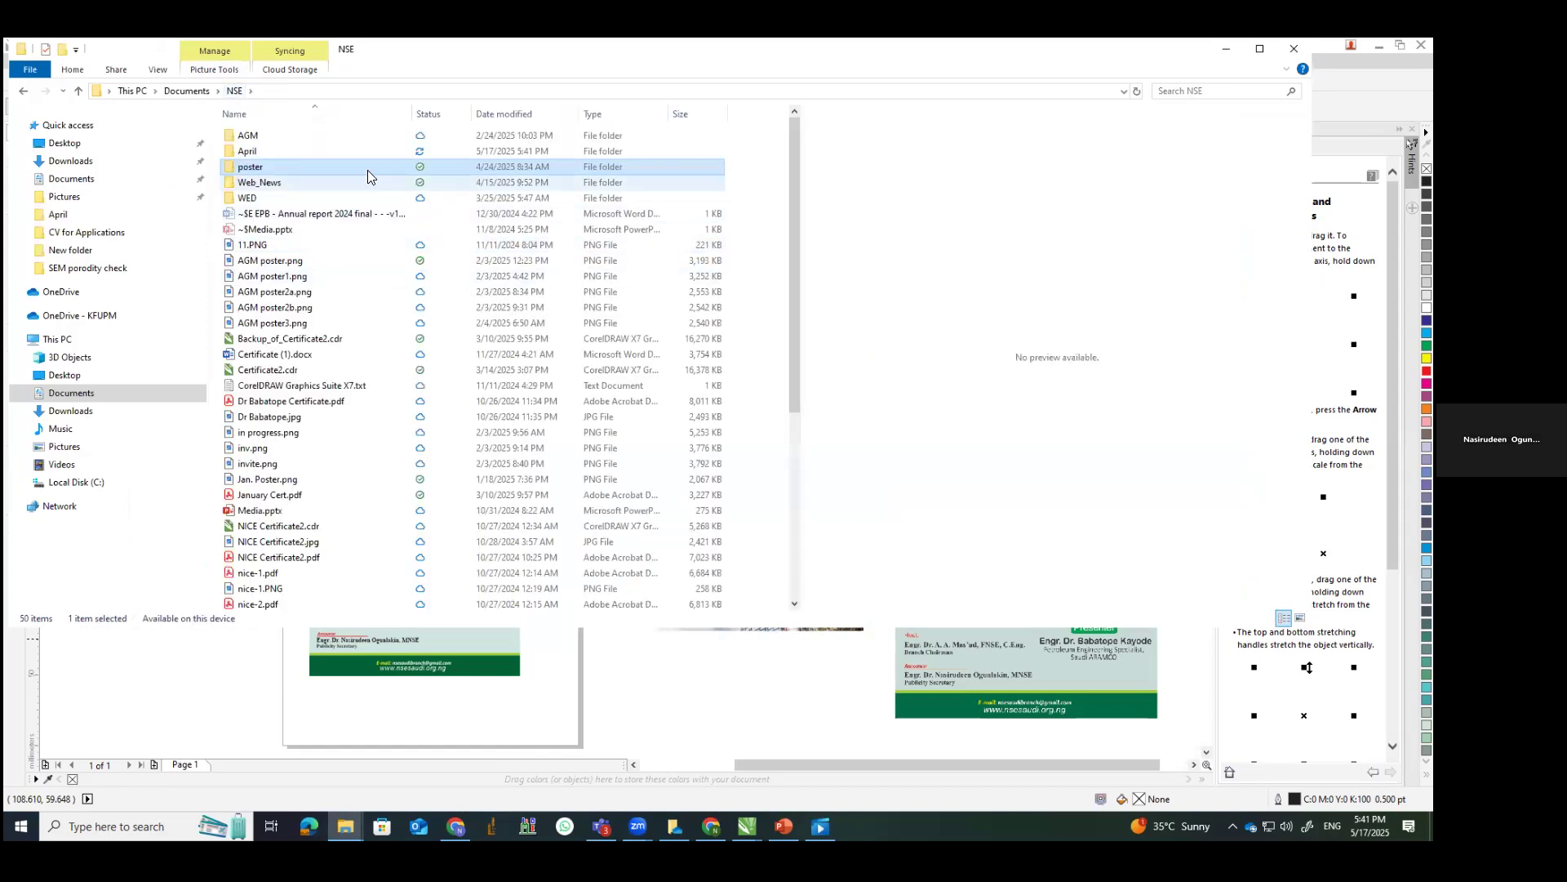
pyautogui.doubleClick(276, 197)
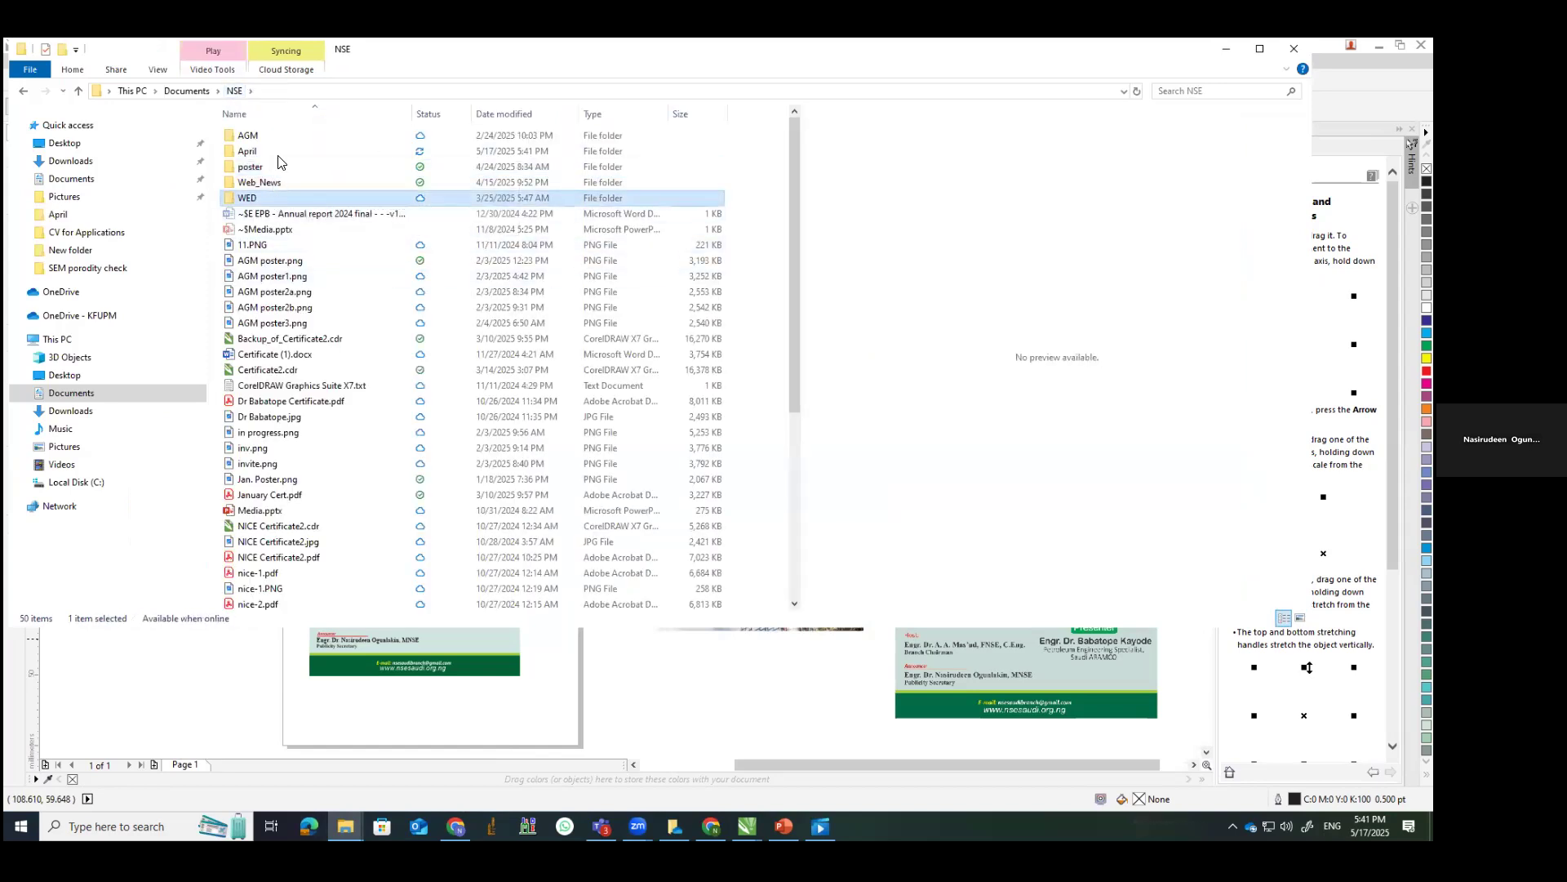
pyautogui.click(236, 90)
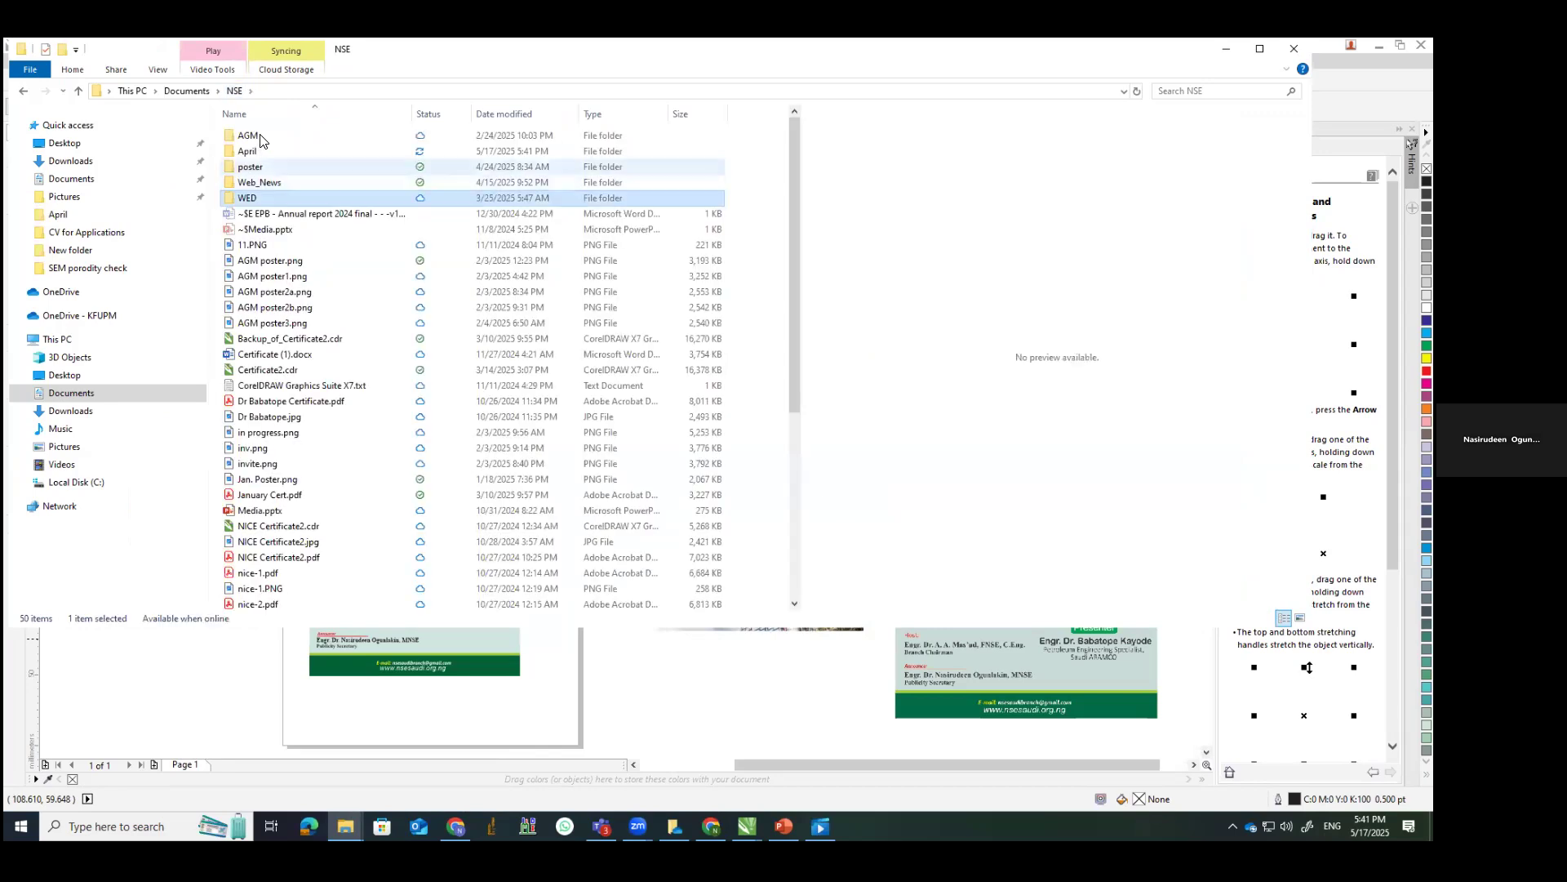
pyautogui.doubleClick(259, 136)
pyautogui.click(235, 91)
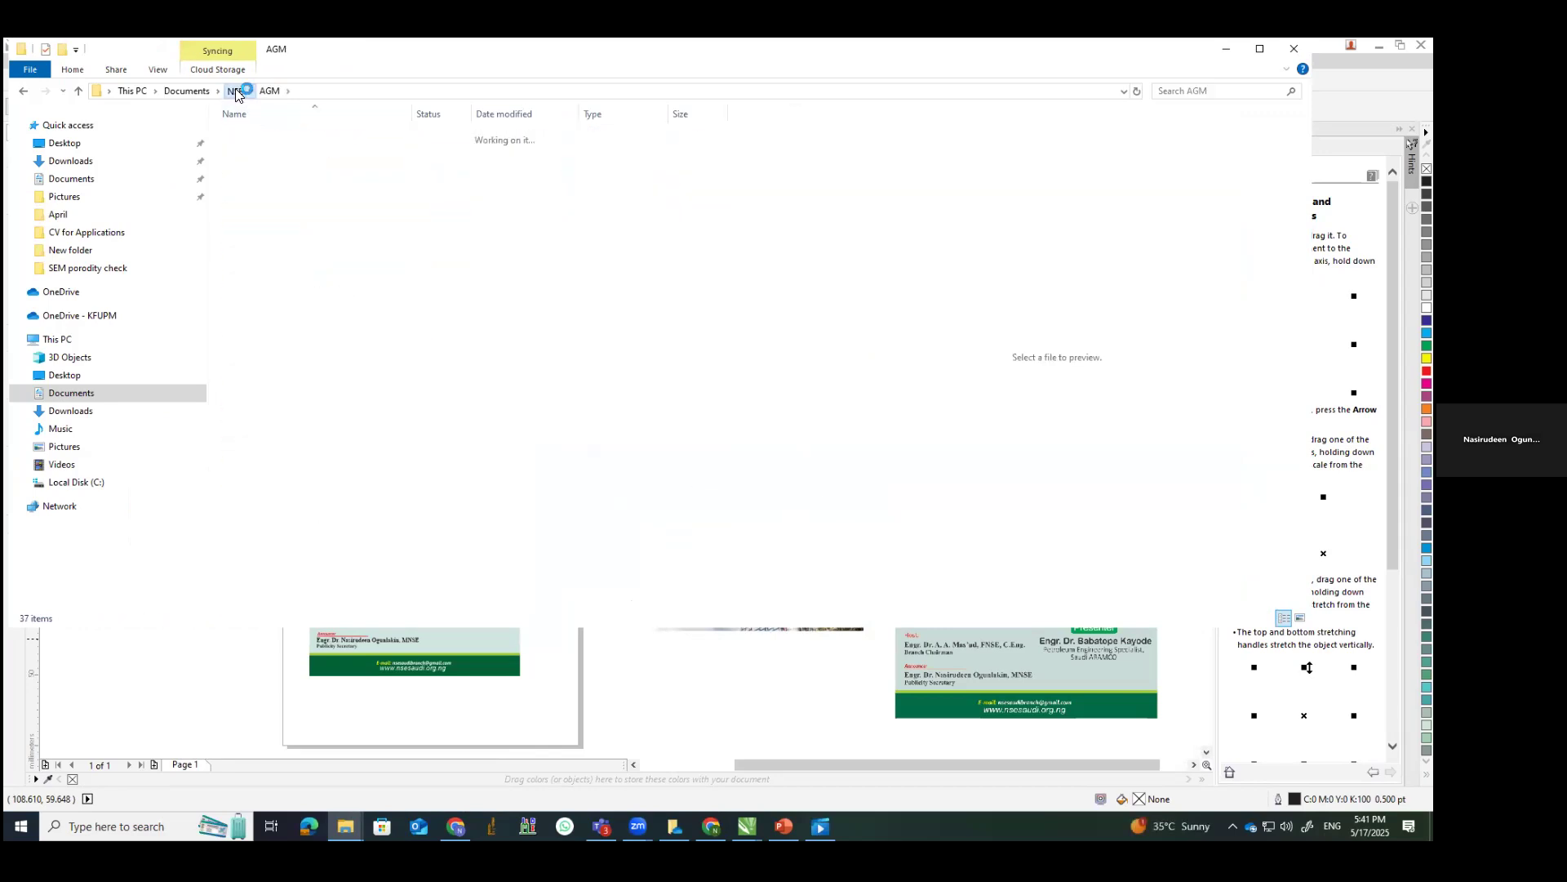
# Step: Return to the Untitled-1 drawing in CorelDRAW and check the export destination folder without exporting anything
pyautogui.click(747, 826)
pyautogui.click(980, 777)
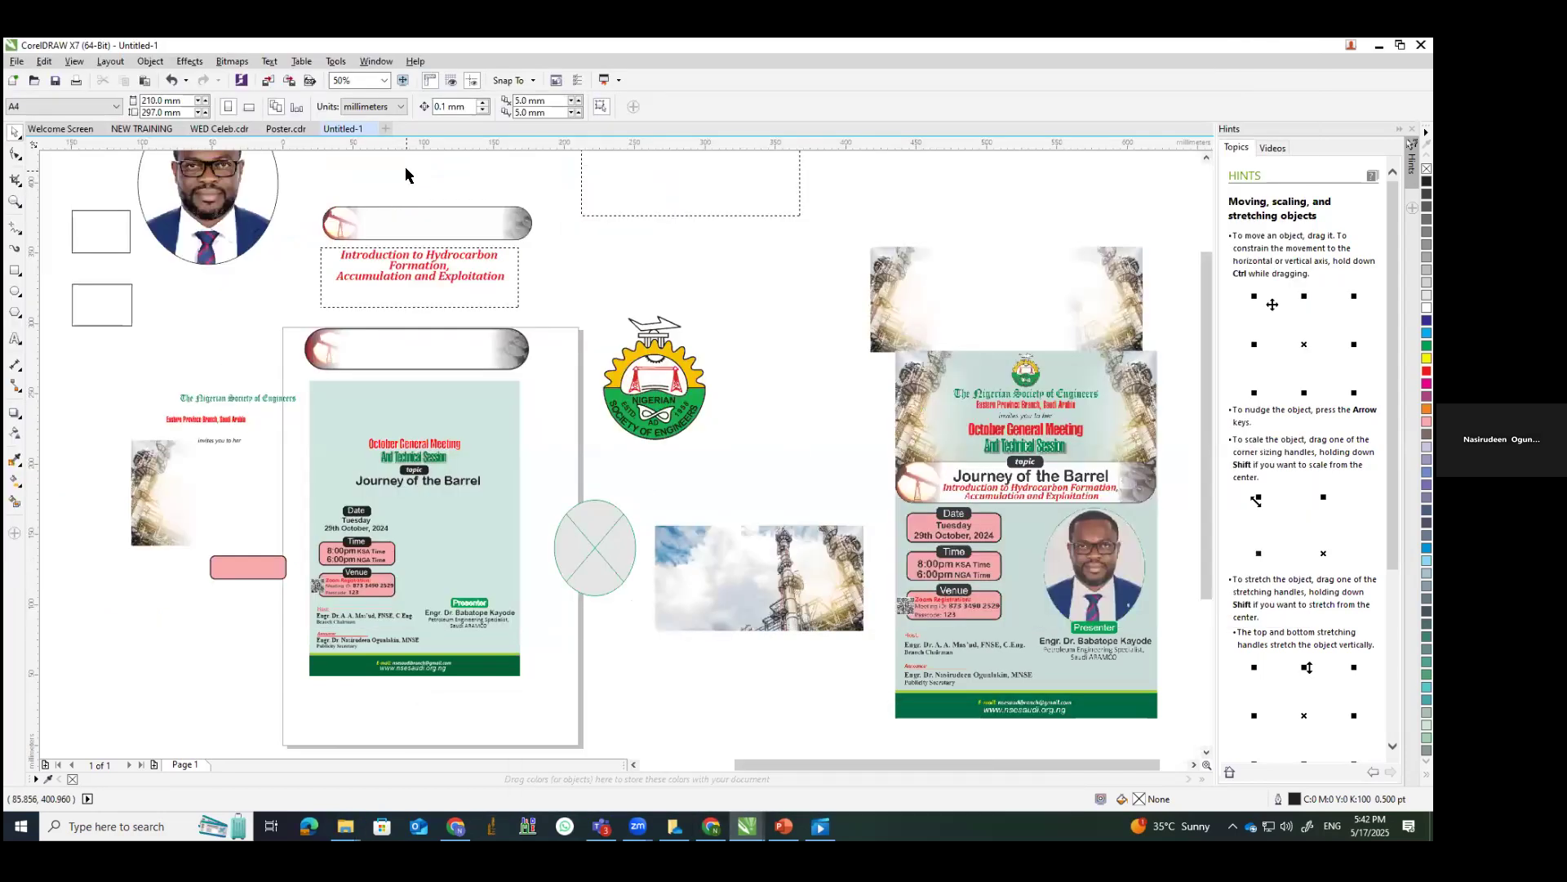
pyautogui.click(289, 81)
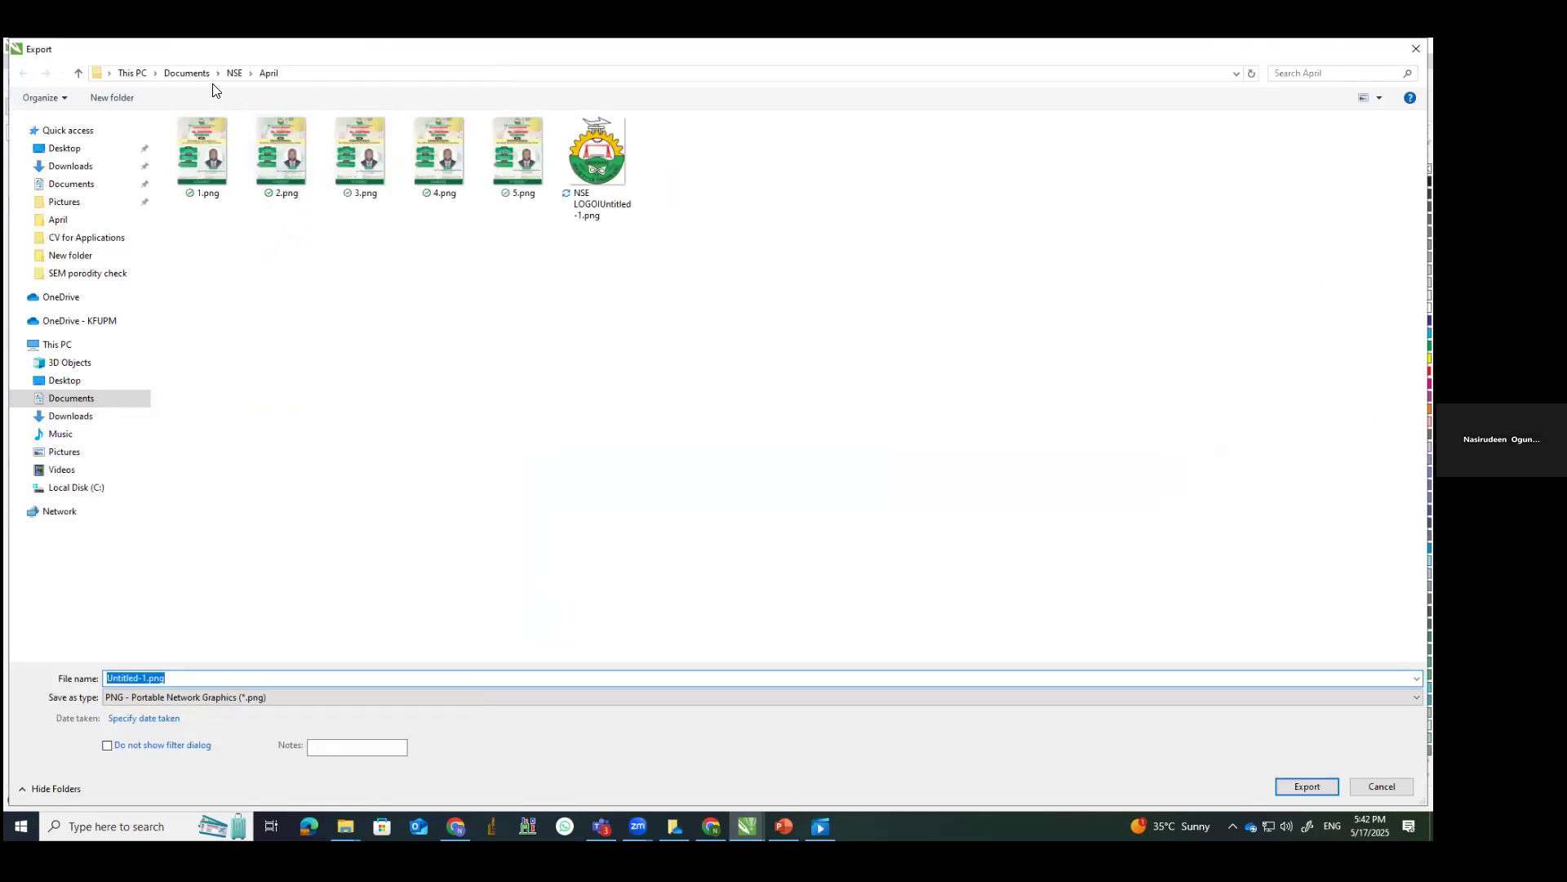
pyautogui.click(1382, 786)
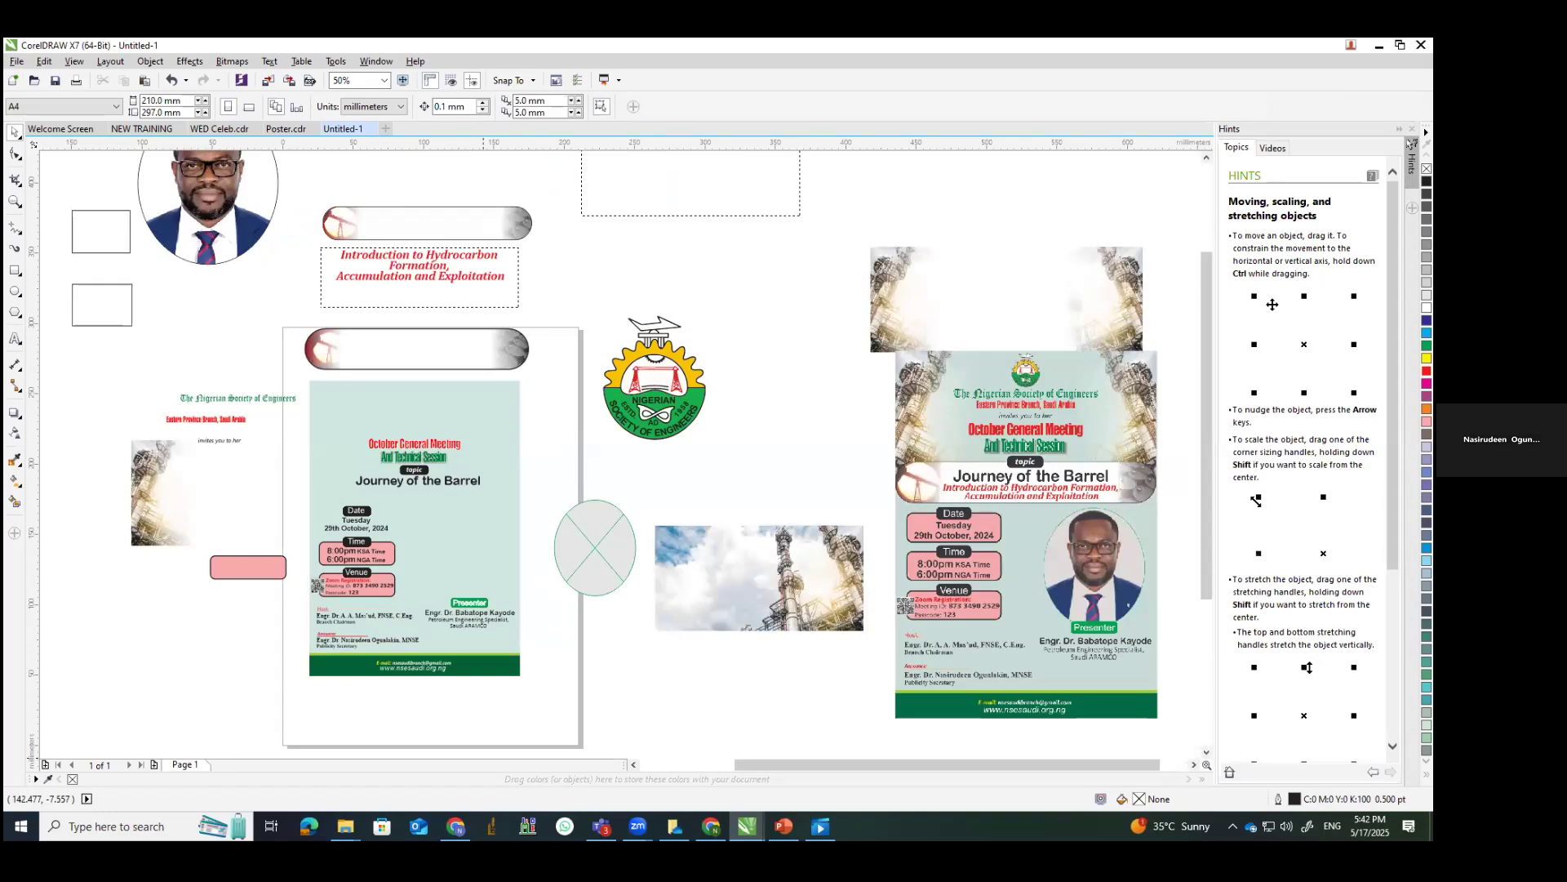
# Step: Switch to File Explorer, preview the exported logo PNG in the NSE folder's April subfolder, and return to the drawing
pyautogui.moveTo(346, 826)
pyautogui.click(426, 761)
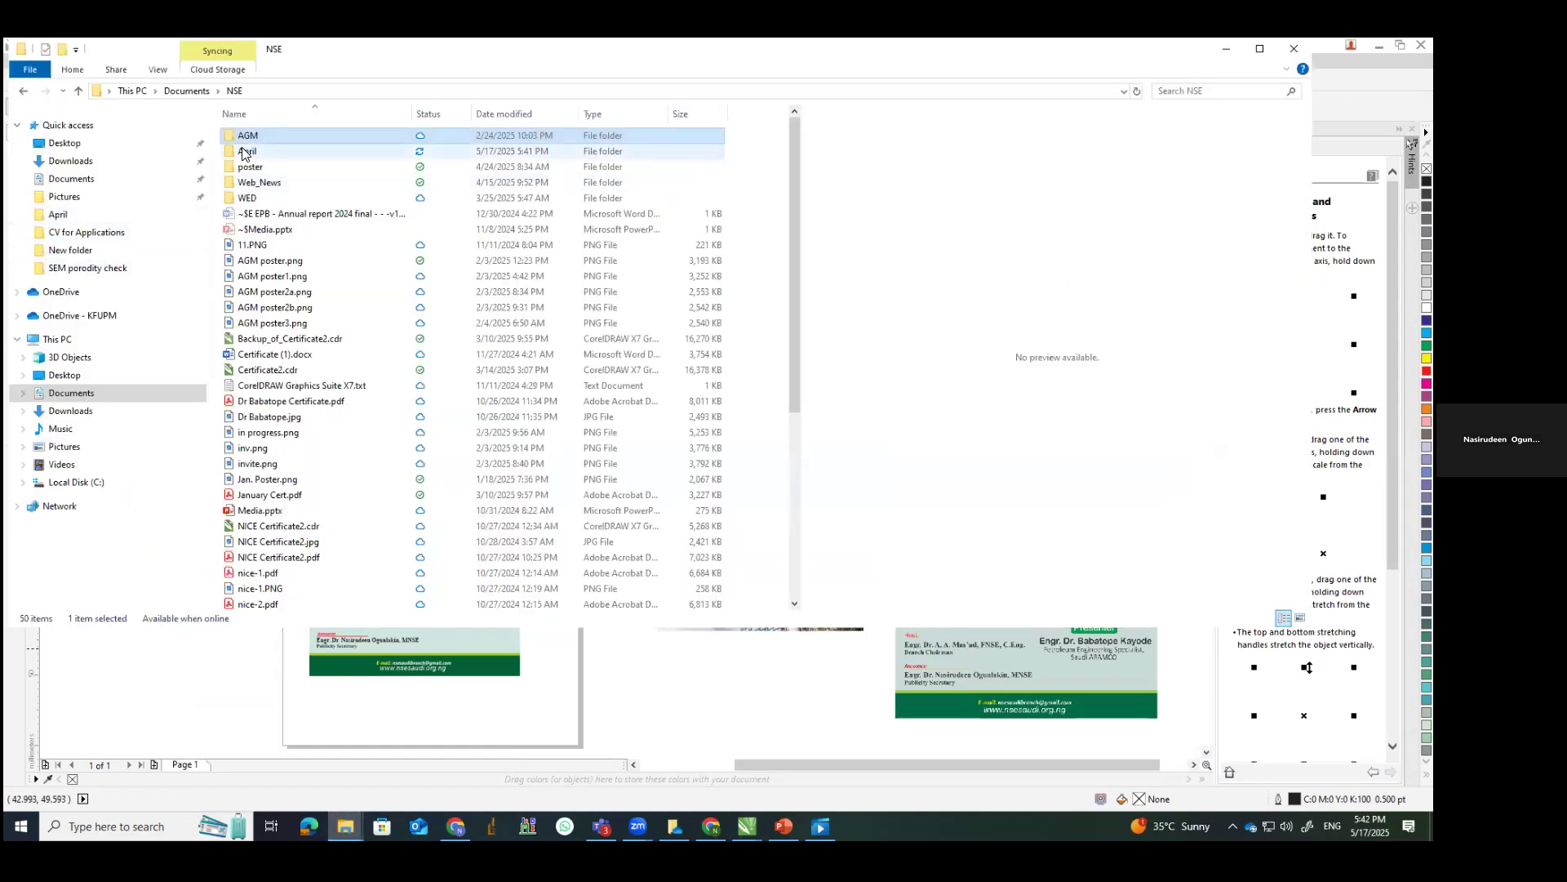
pyautogui.doubleClick(245, 153)
pyautogui.click(635, 183)
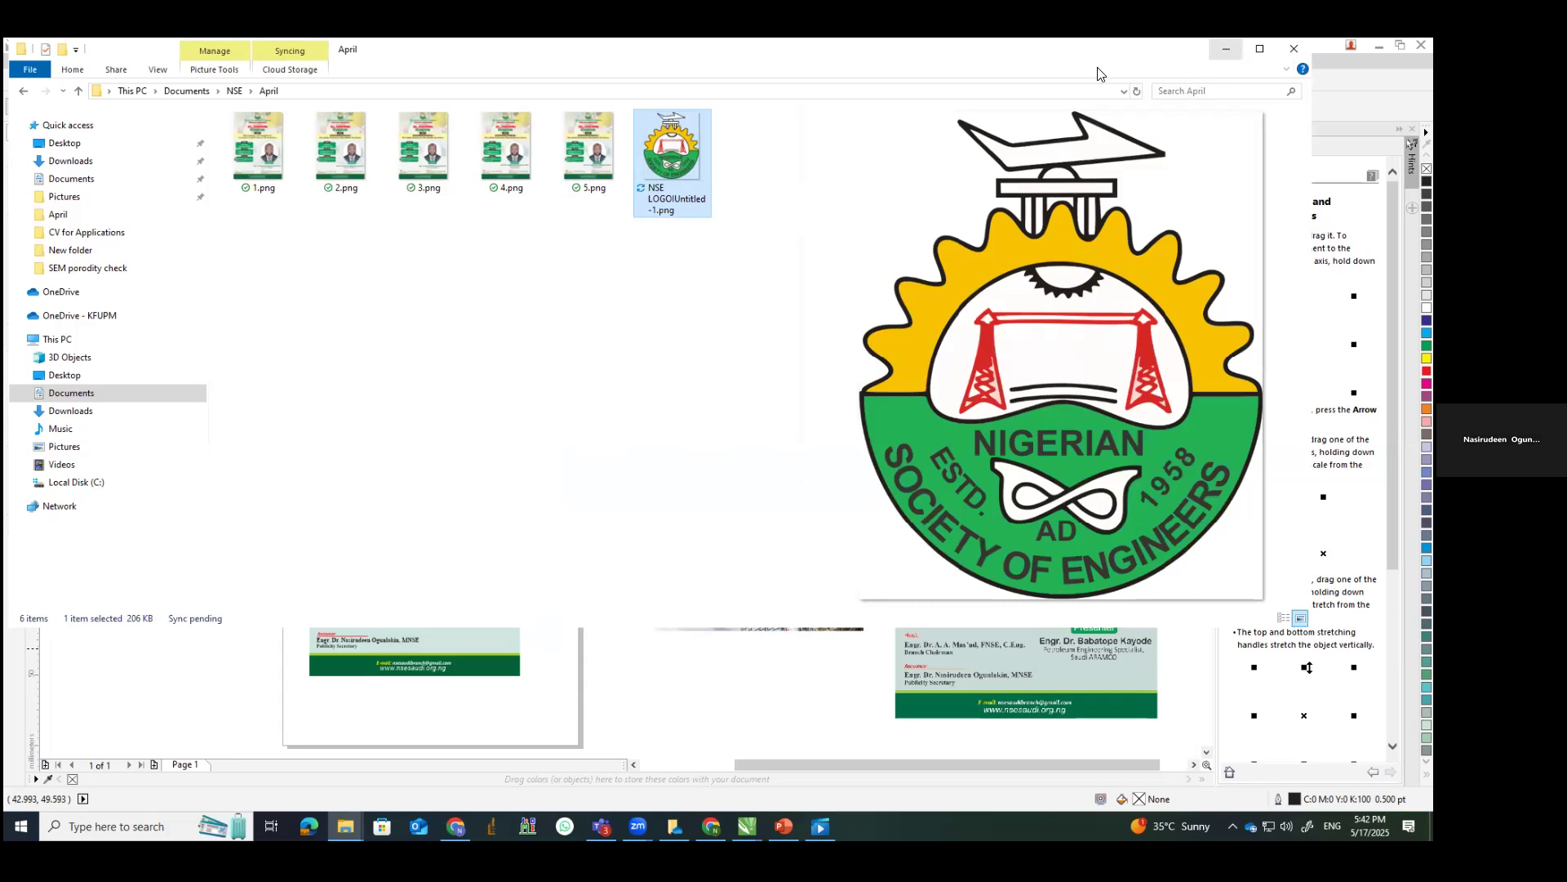
pyautogui.click(1226, 48)
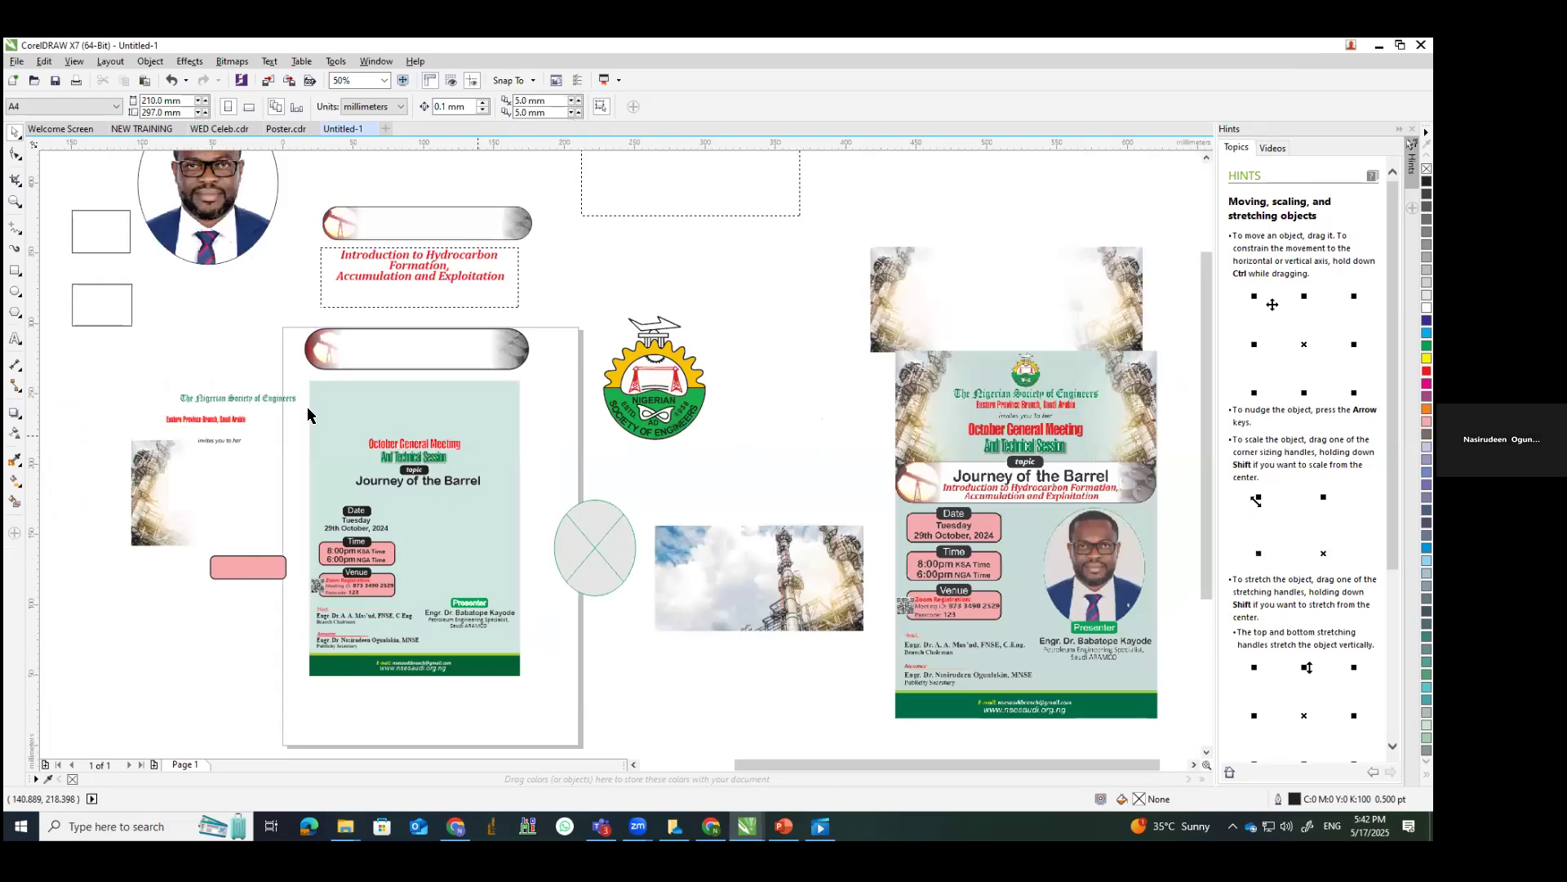